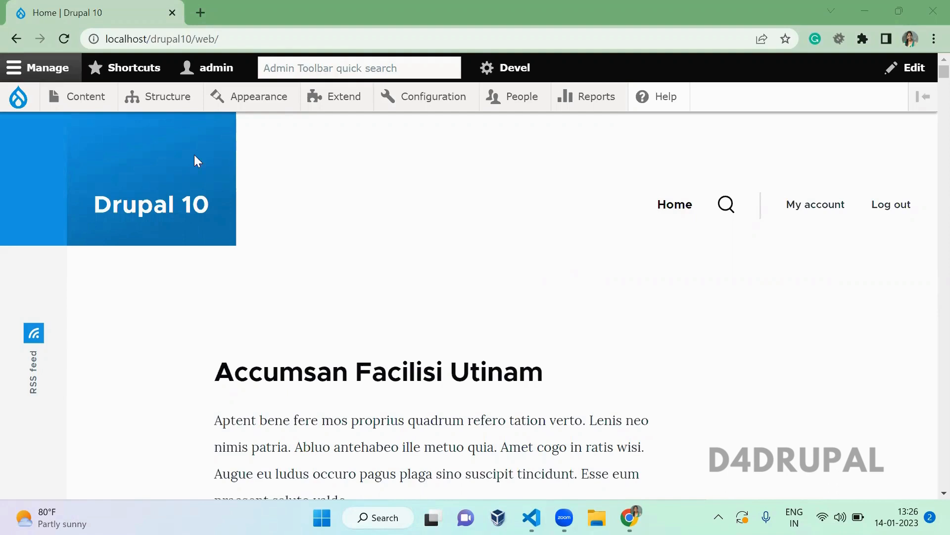
- Open Structure > Views, check the Views settings page, then return to the list and add a view
mouse_move(167, 96)
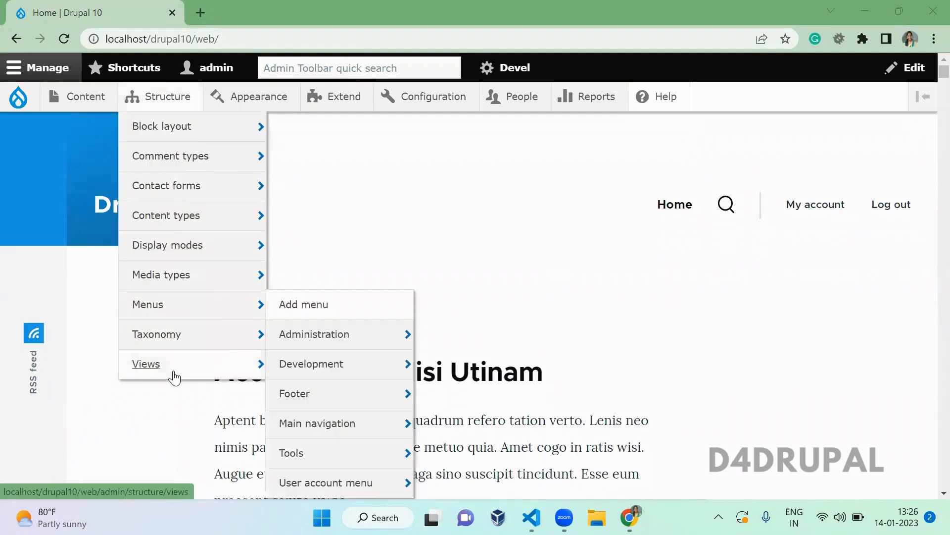
click(173, 374)
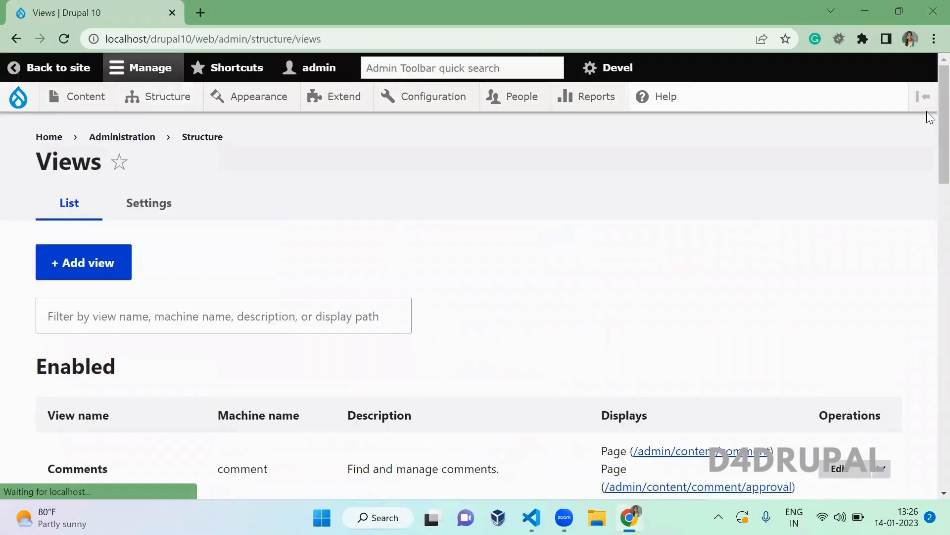
drag(944, 111, 944, 91)
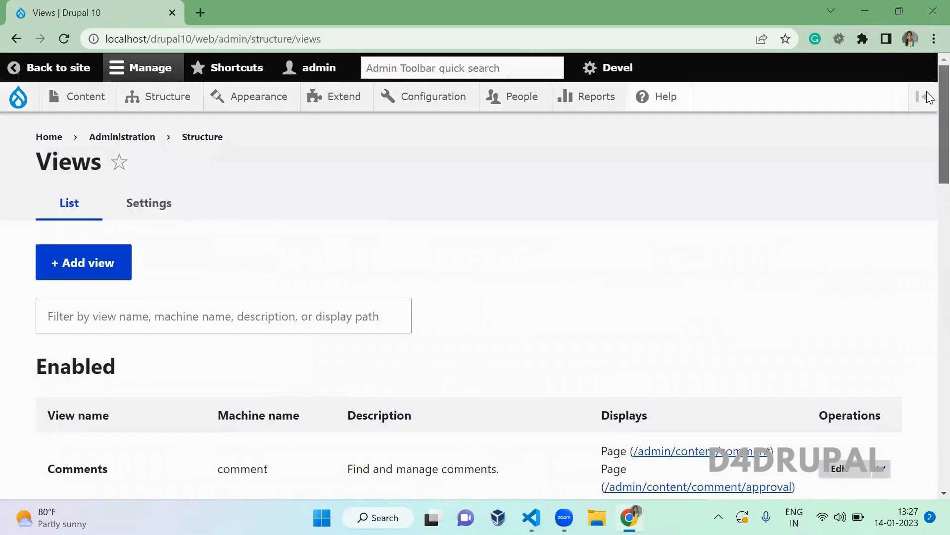
click(164, 202)
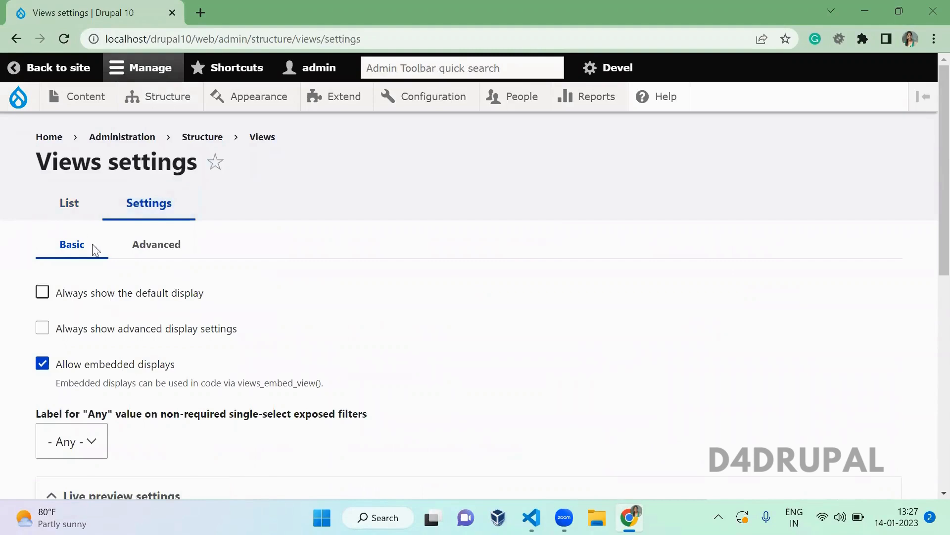
click(62, 207)
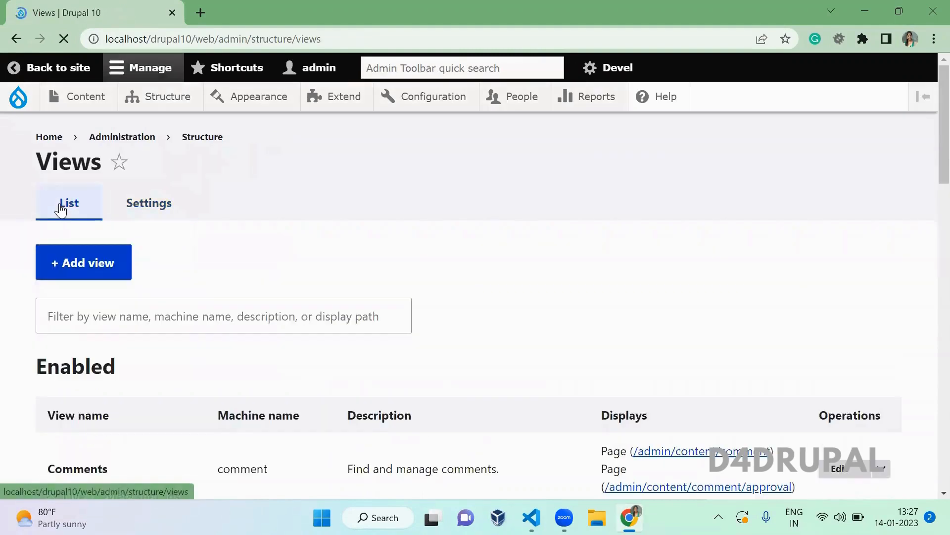
click(71, 262)
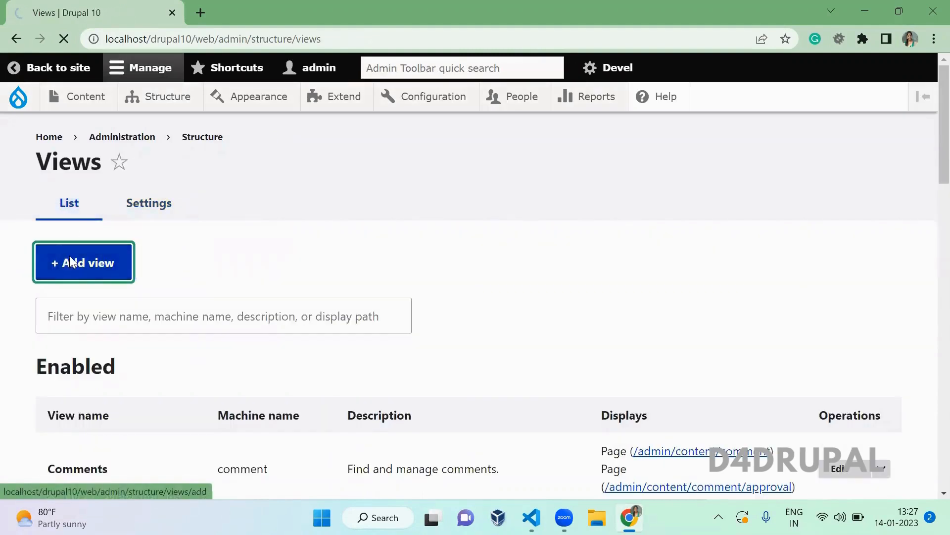
- Name the new view 'Content Listing view'
click(117, 304)
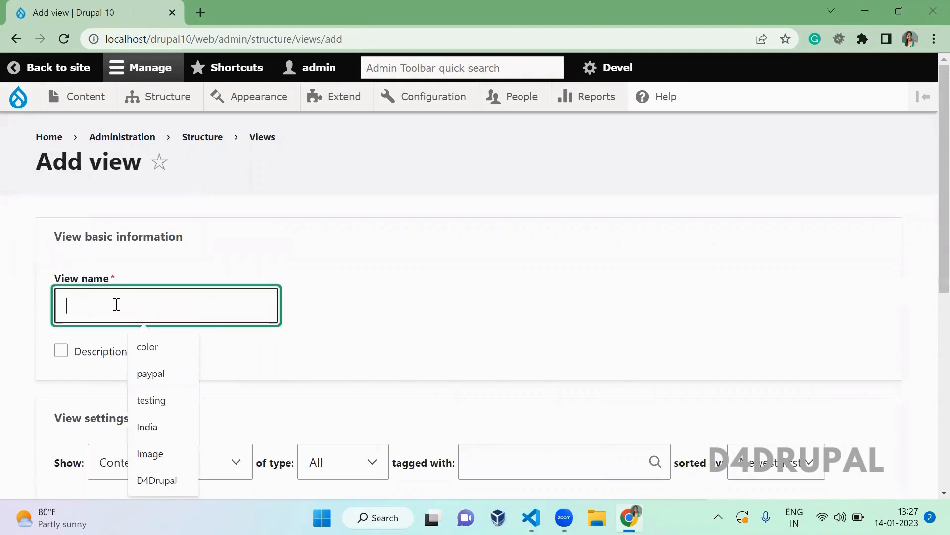
text(Content L)
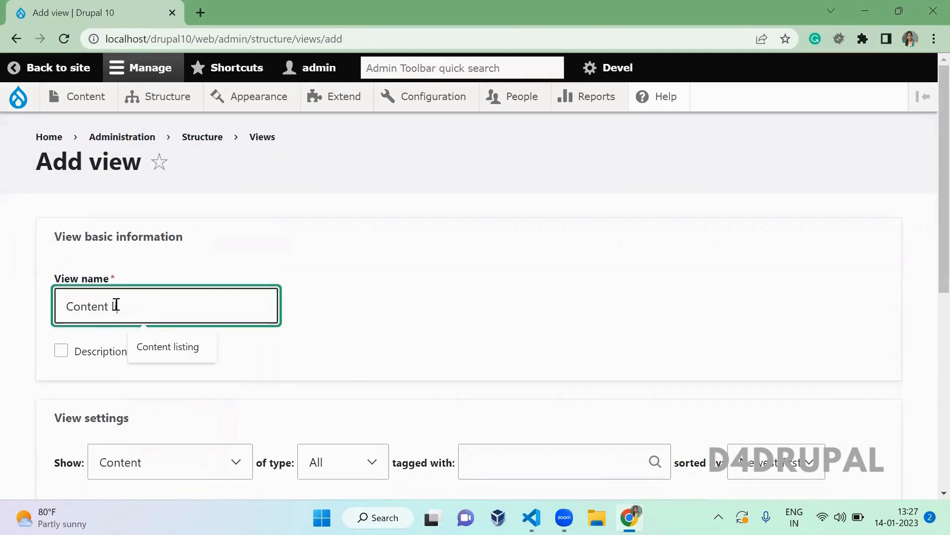
text(isting view)
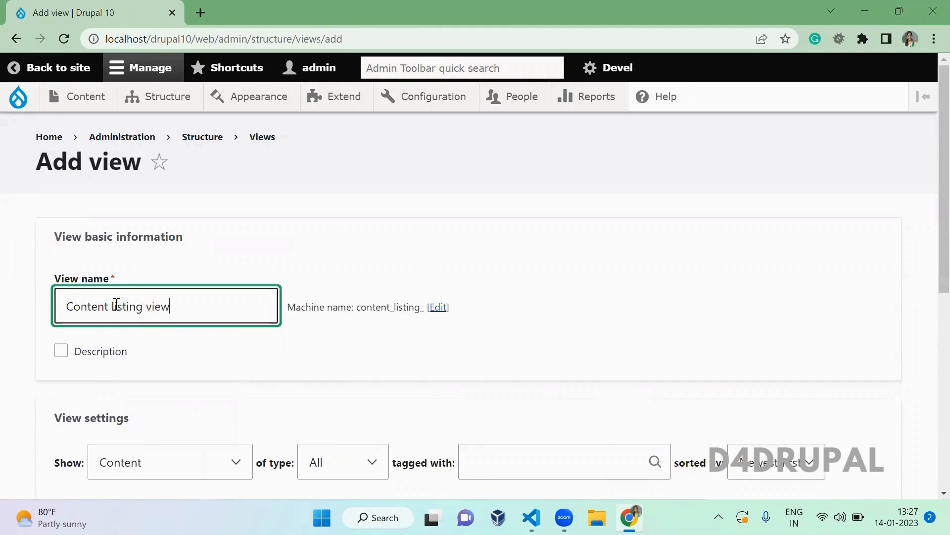
click(235, 272)
scroll(235, 270, down, 3)
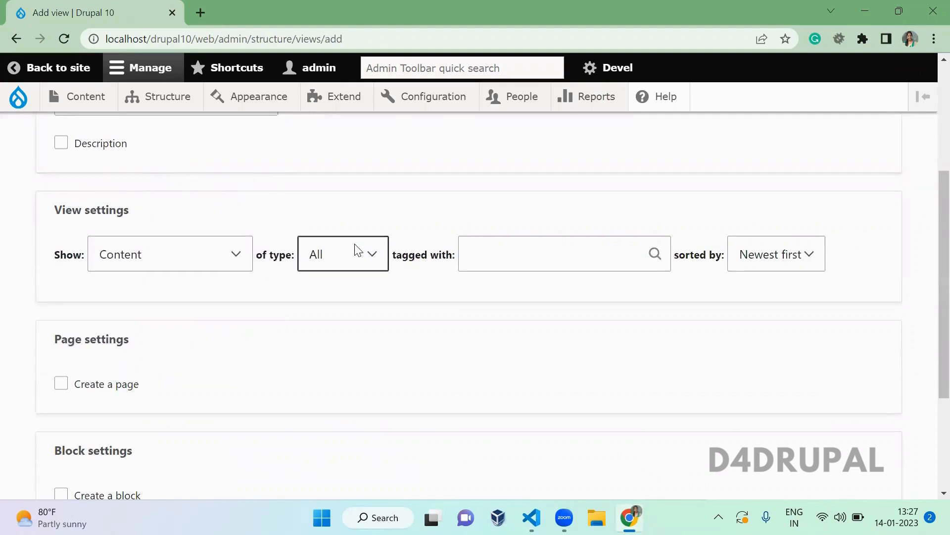
scroll(200, 361, down, 4)
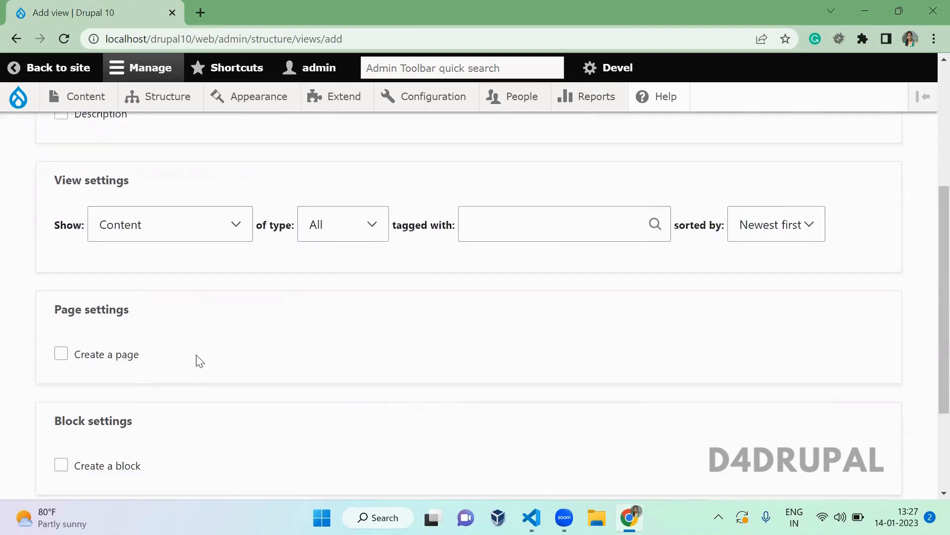
- Enable a page display for the view with the path content-path
click(117, 213)
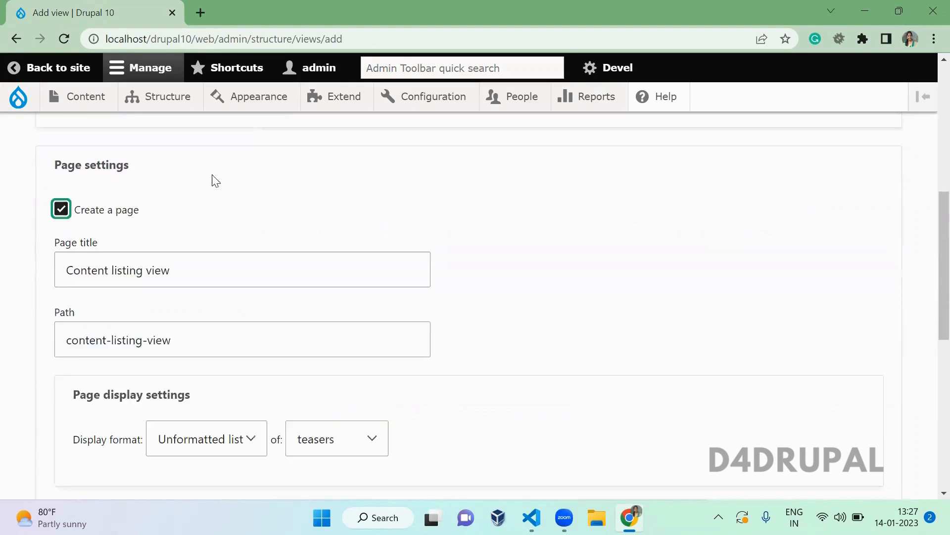
scroll(238, 181, down, 2)
scroll(239, 177, down, 2)
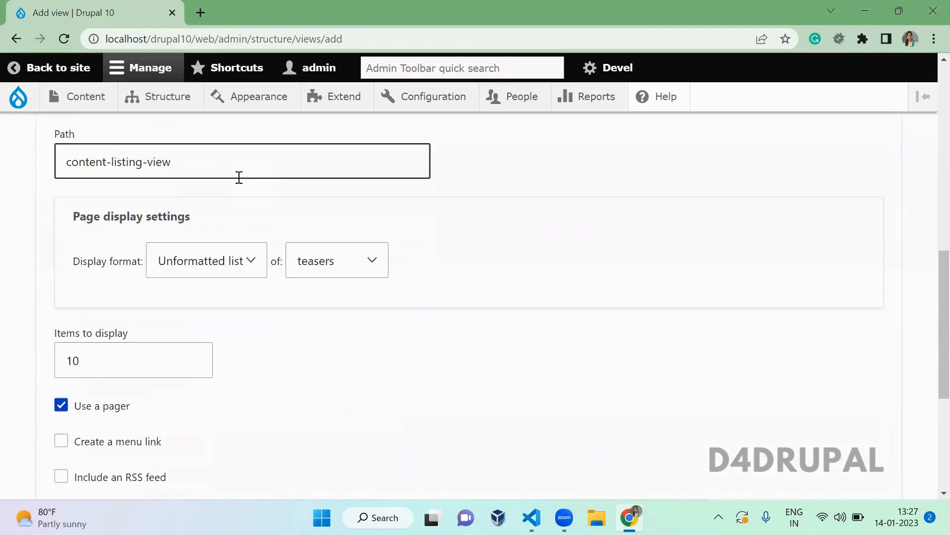
triple_click(223, 171)
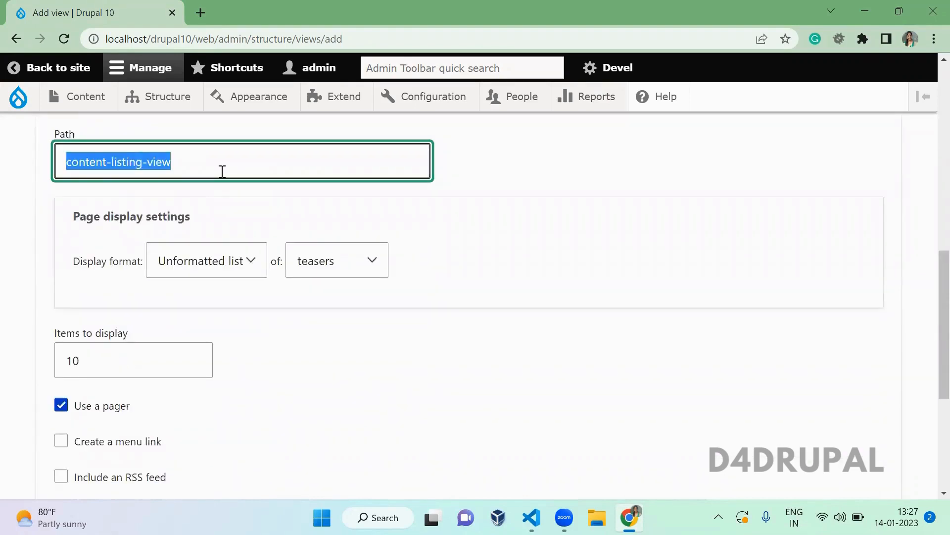
text(content-path)
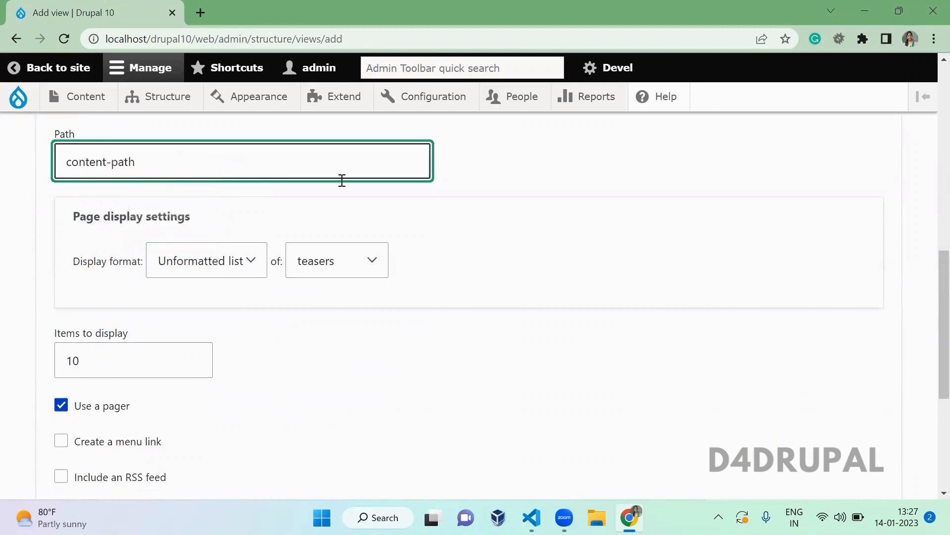
click(489, 238)
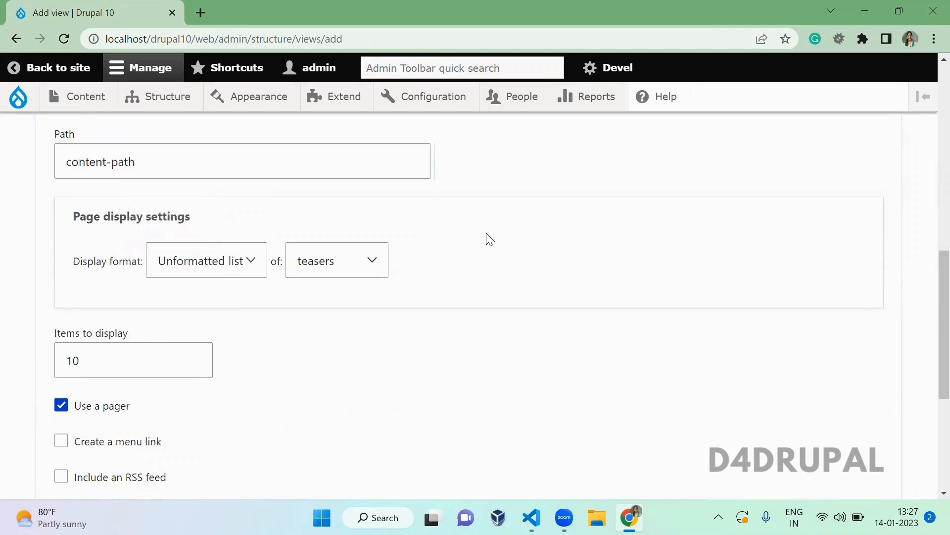
scroll(489, 238, down, 2)
- Set the page format to an unformatted list of fields, then save and edit the view
click(236, 157)
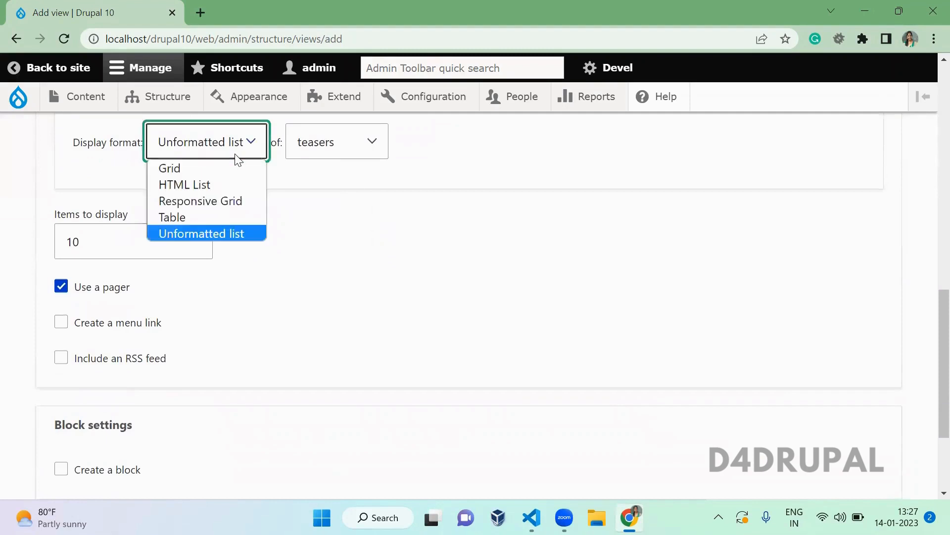
click(226, 236)
click(319, 277)
scroll(323, 281, down, 1)
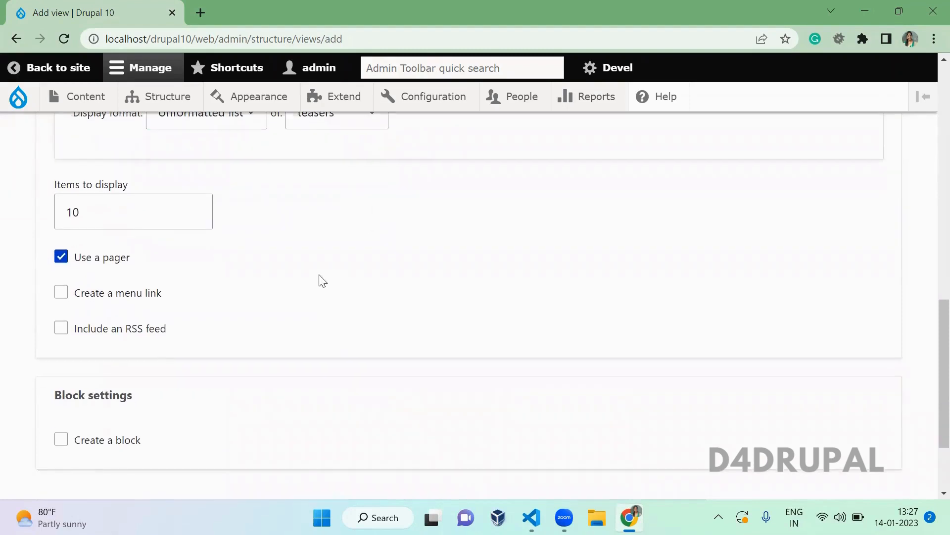
scroll(322, 280, up, 2)
click(336, 180)
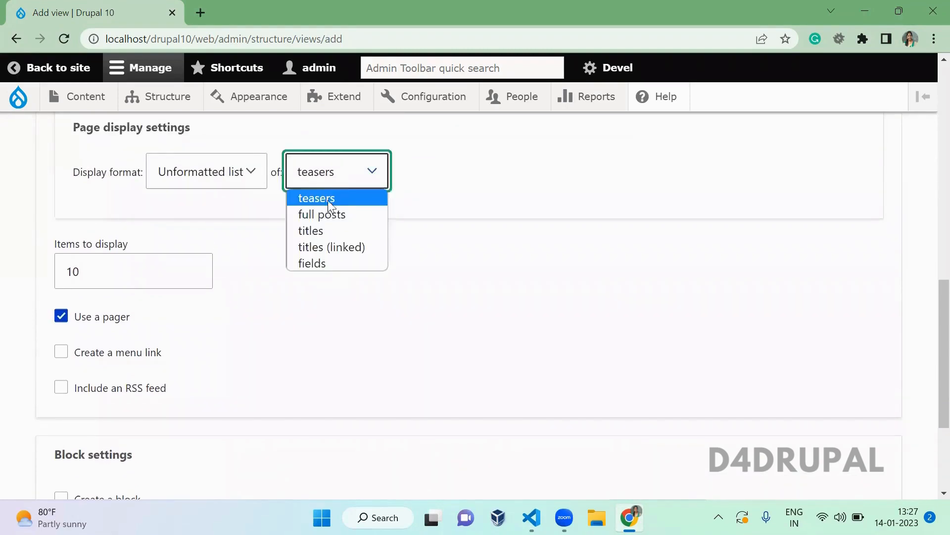
click(330, 262)
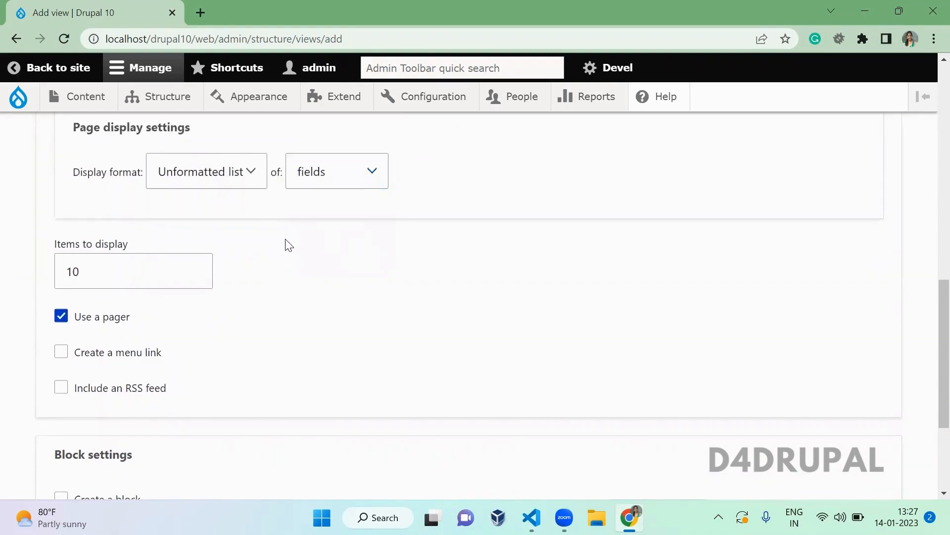
scroll(289, 245, down, 6)
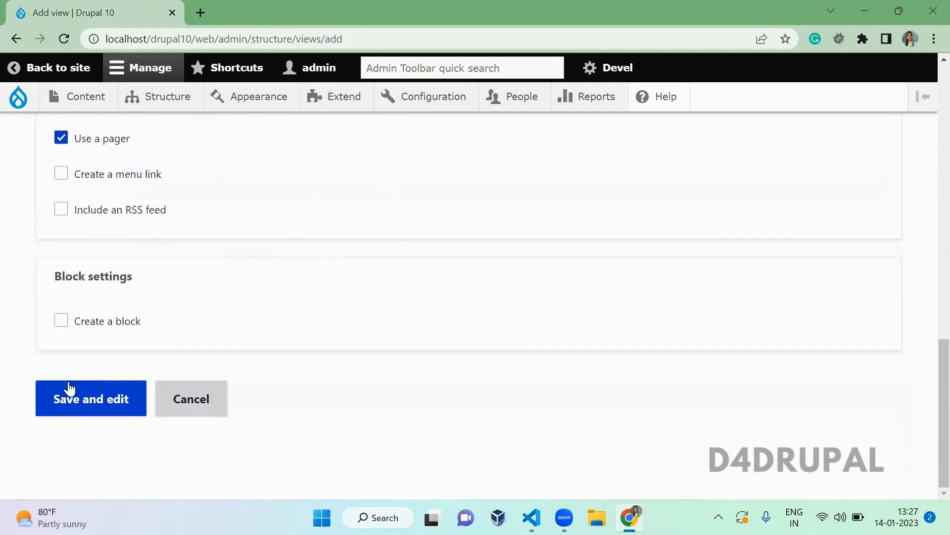
click(85, 398)
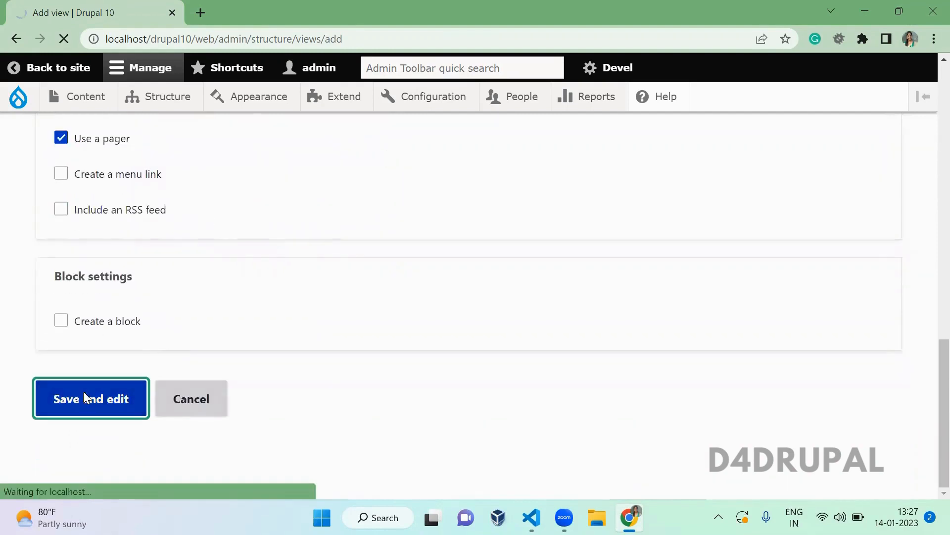
- Check the new listing at /content-path in a second tab, then return to the view editor
scroll(273, 220, down, 2)
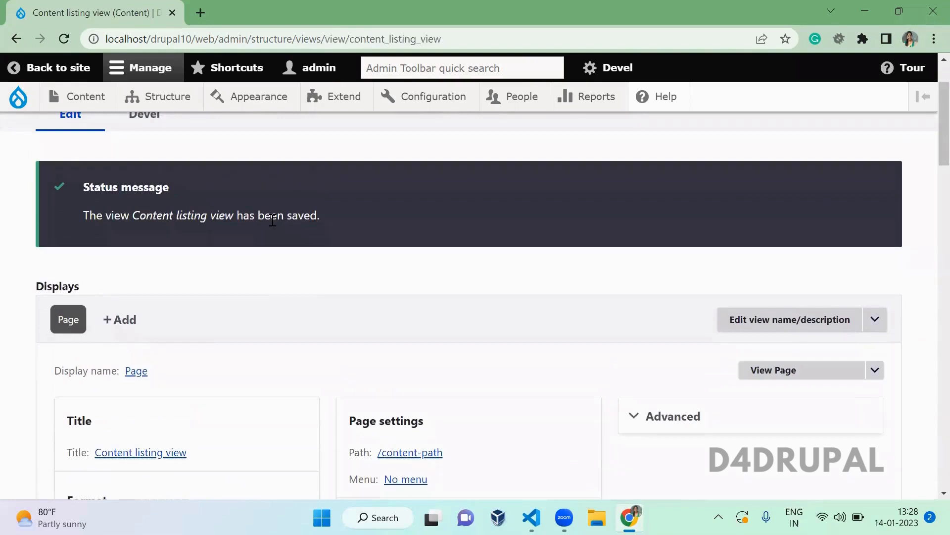
scroll(135, 210, up, 2)
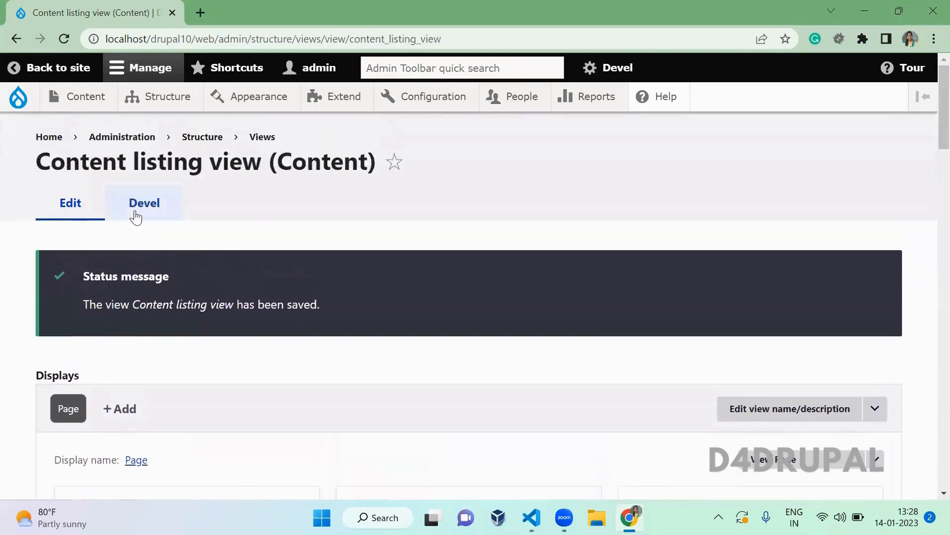
click(49, 138)
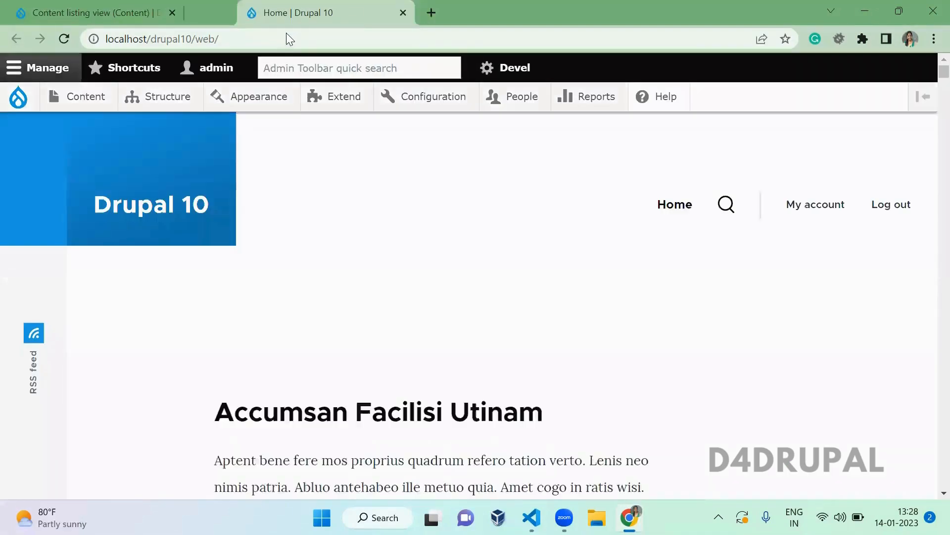
click(287, 33)
click(287, 32)
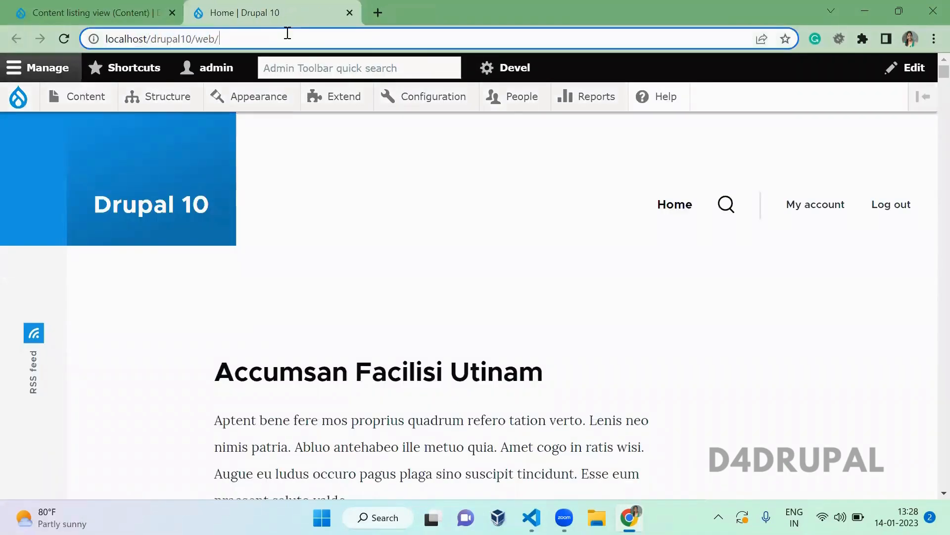
text(content)
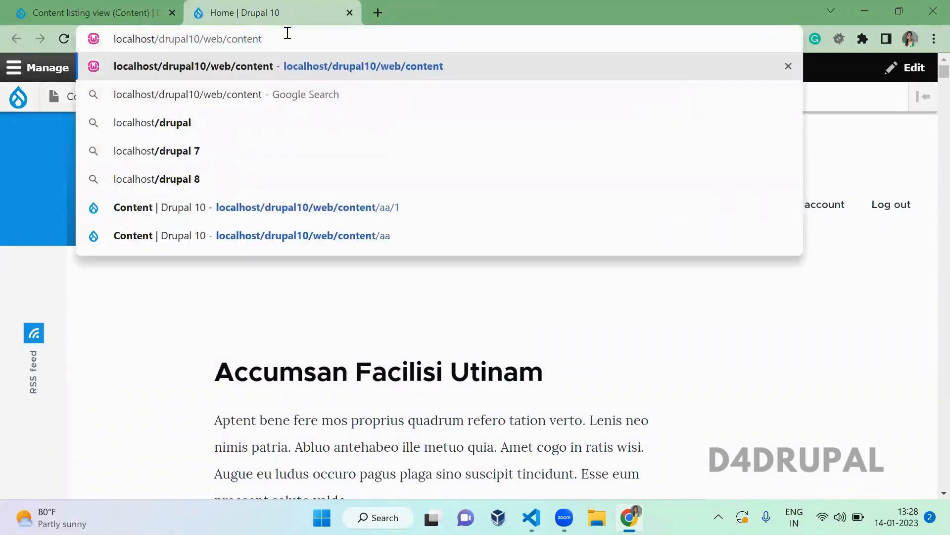
text(-path)
key(Return)
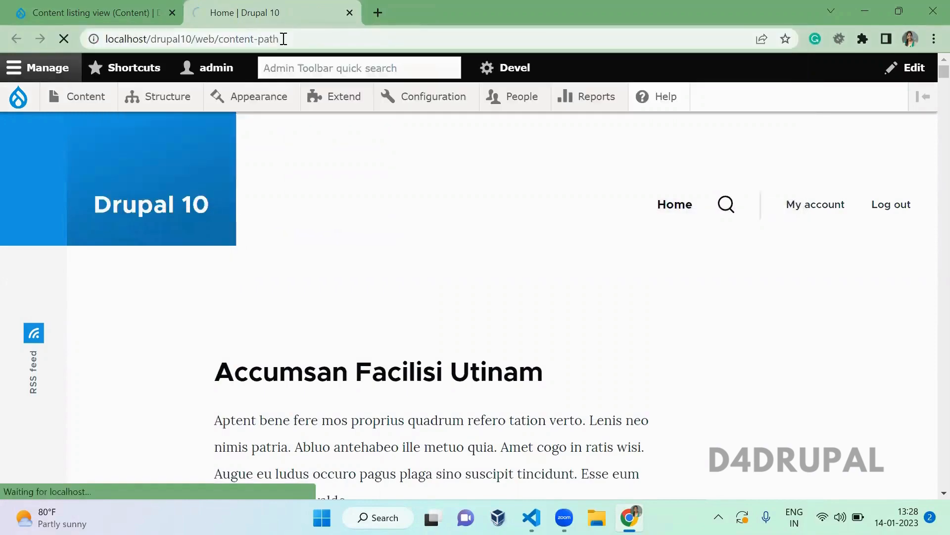
scroll(344, 170, down, 10)
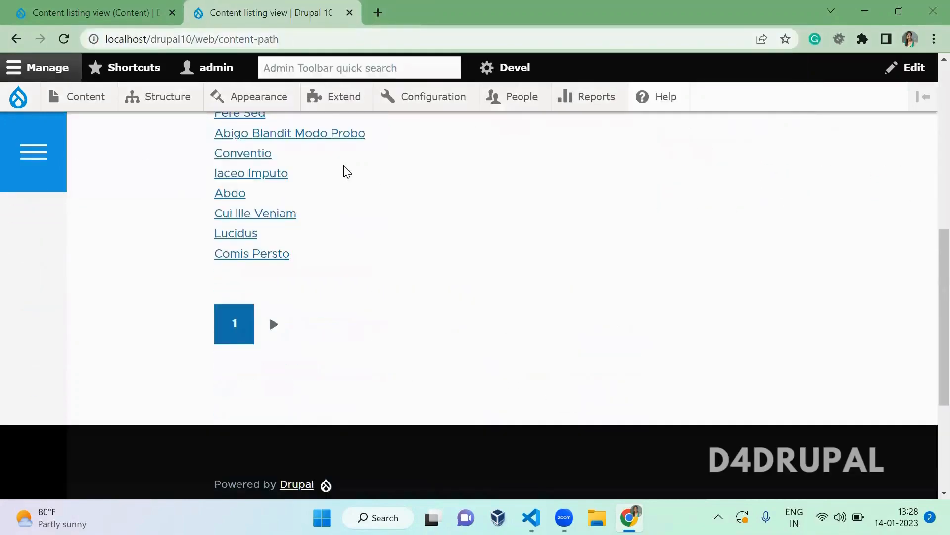
scroll(347, 172, up, 5)
click(58, 6)
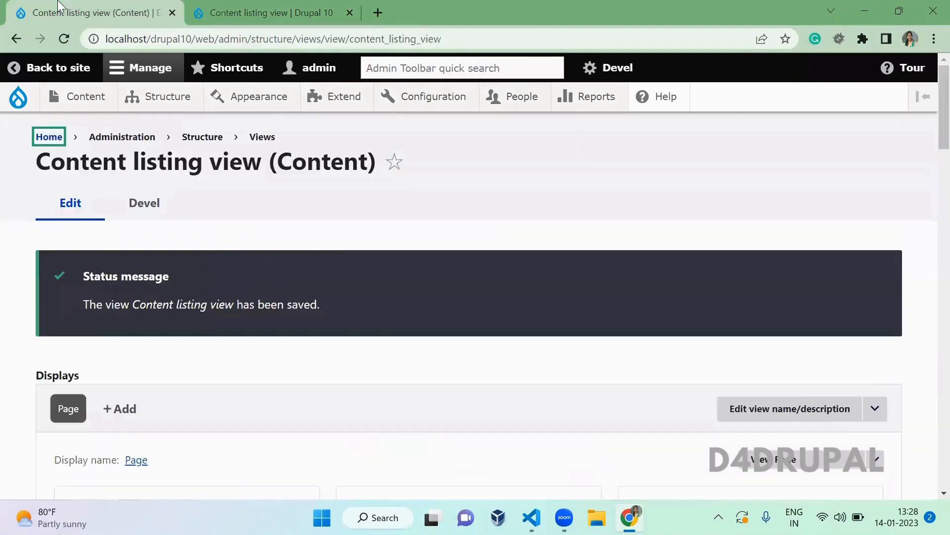
- Rename the page display's administrative name to Page1
scroll(345, 239, down, 5)
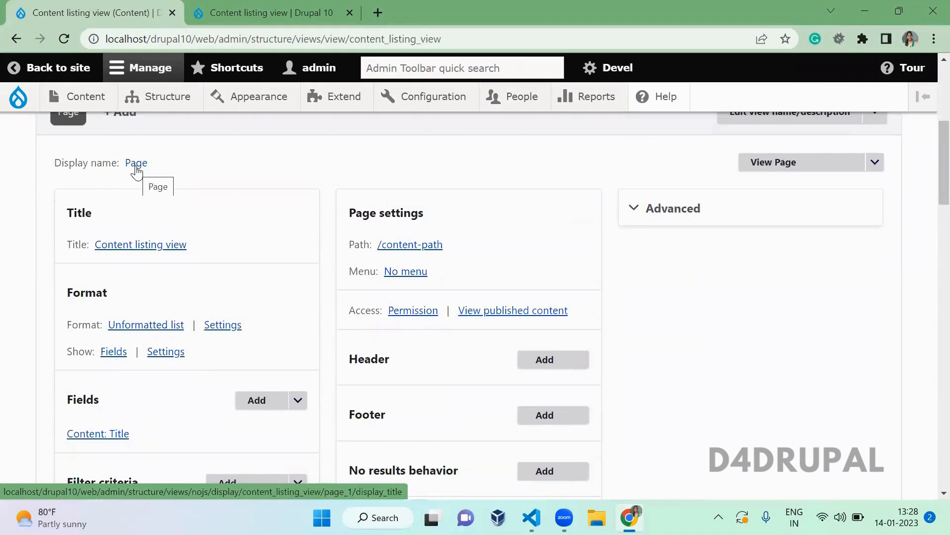
click(136, 170)
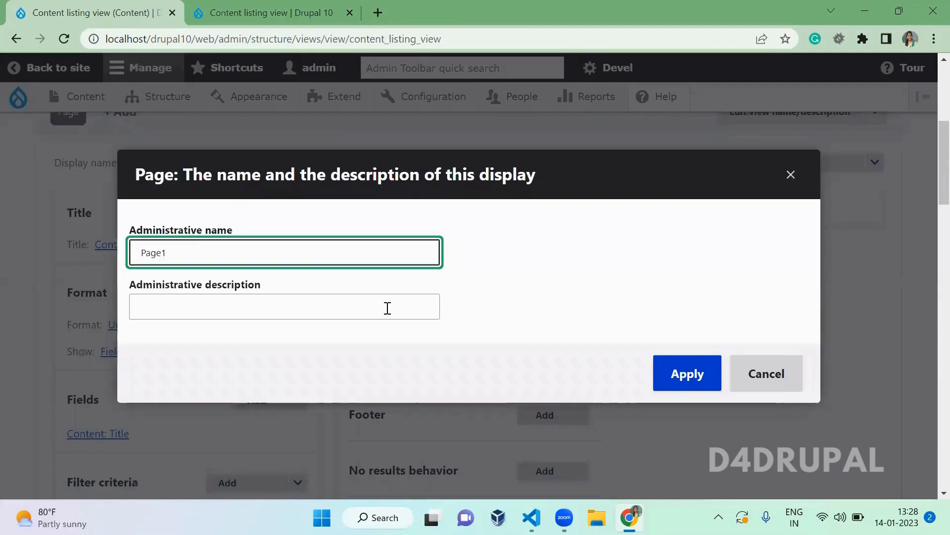
click(679, 385)
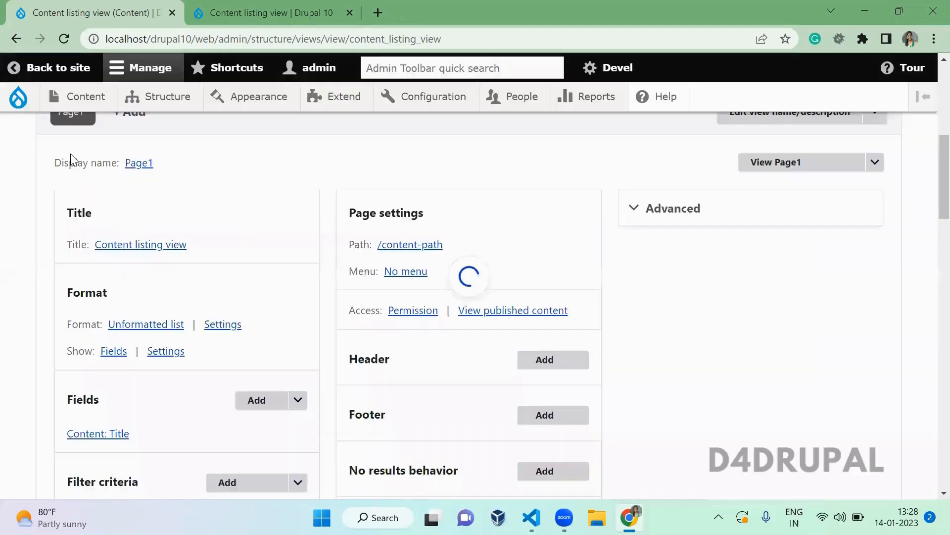
- Reopen the display name settings, close them unchanged, and inspect the title 'Content listing view'
scroll(72, 116, up, 1)
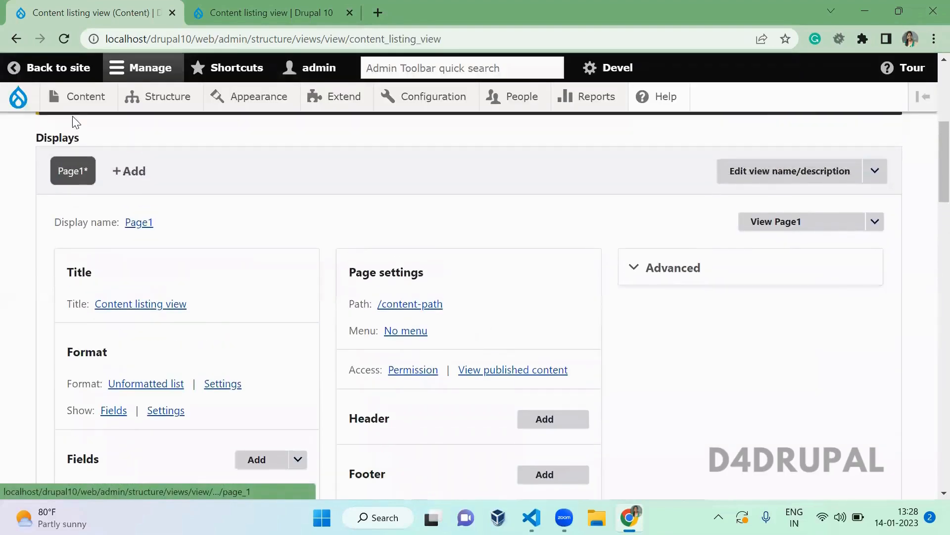
click(140, 223)
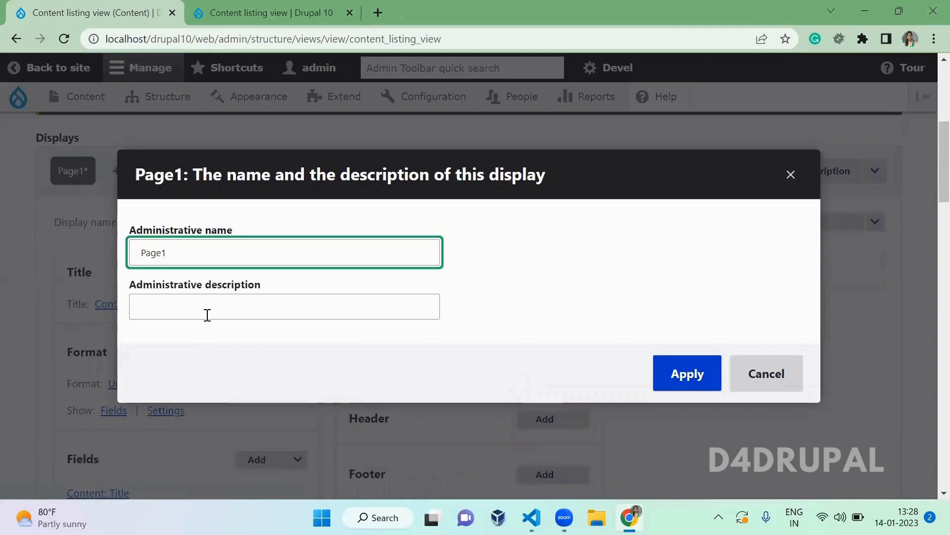
click(207, 311)
key(Escape)
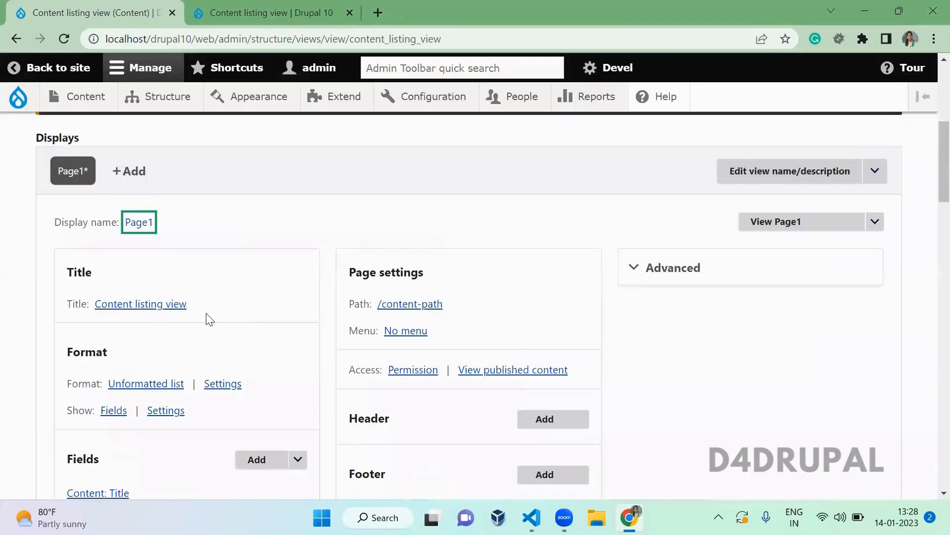
drag(233, 306, 96, 310)
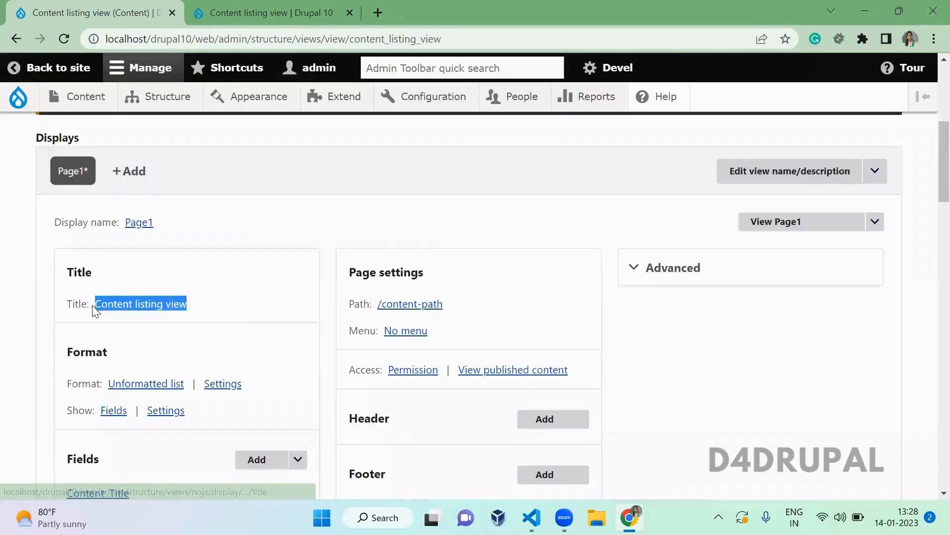
click(214, 268)
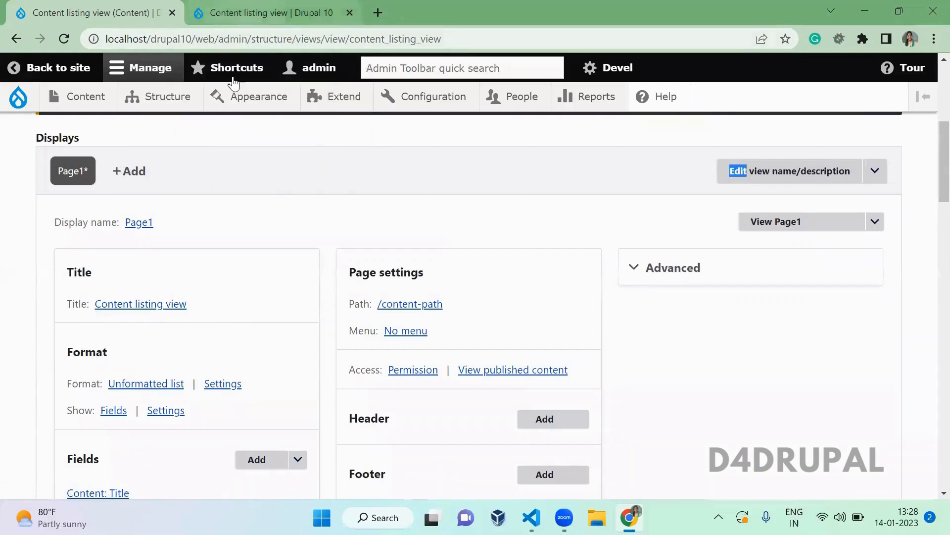
- Change the view title to 'All contents' and save the view
click(169, 304)
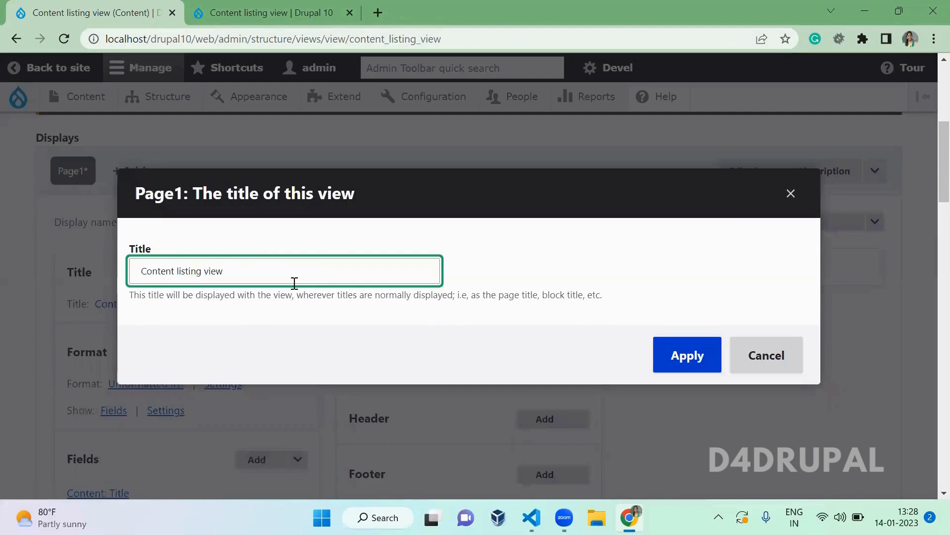
triple_click(294, 283)
text(All contents)
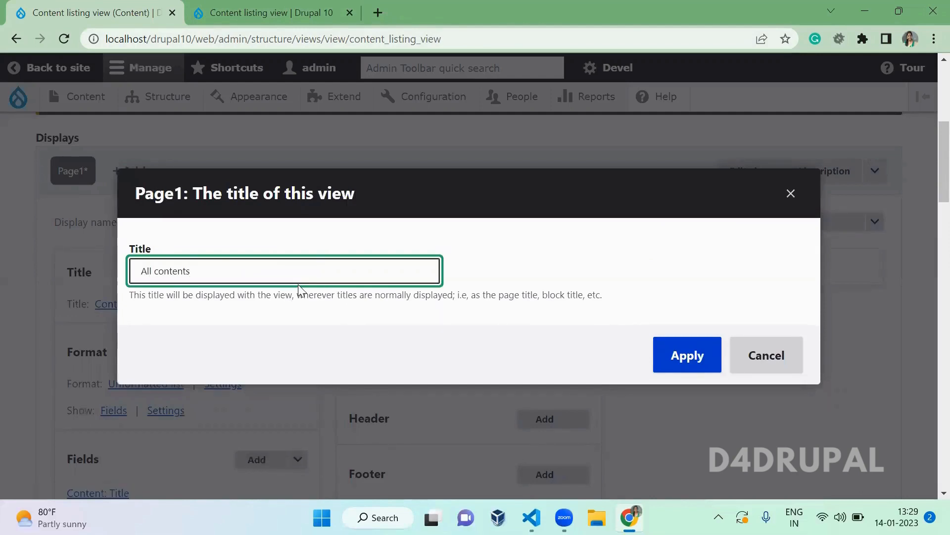
click(688, 356)
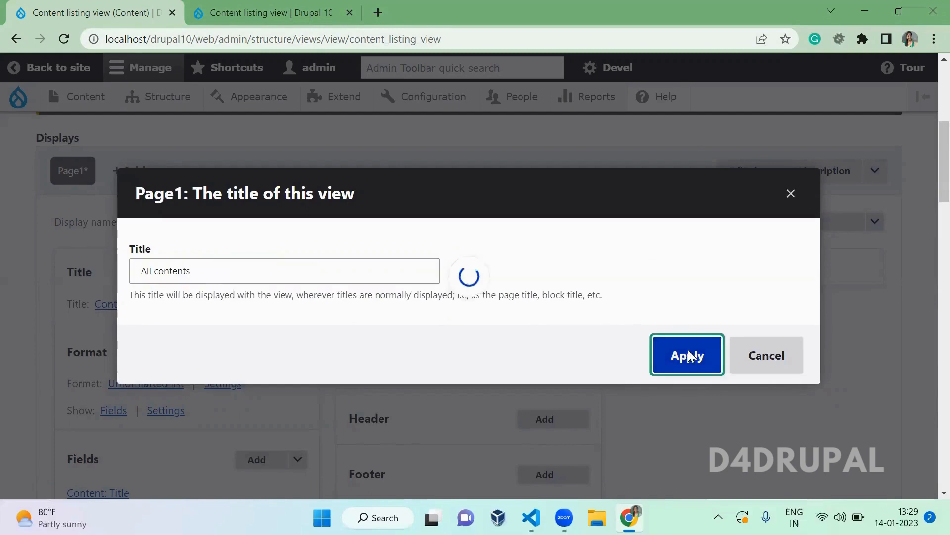
scroll(692, 356, down, 6)
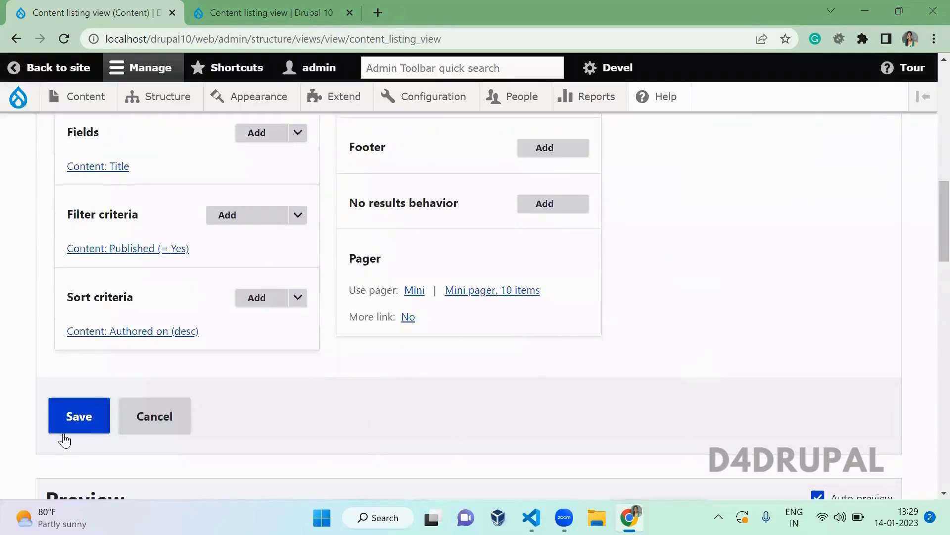
click(78, 418)
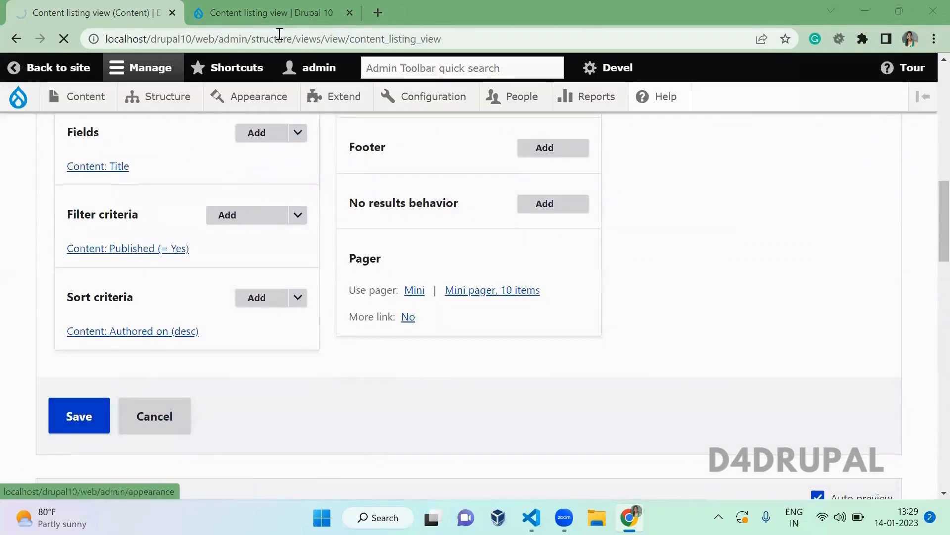
- Reload /content-path to confirm the 'All contents' heading, then return to the view editor
click(252, 10)
key(F5)
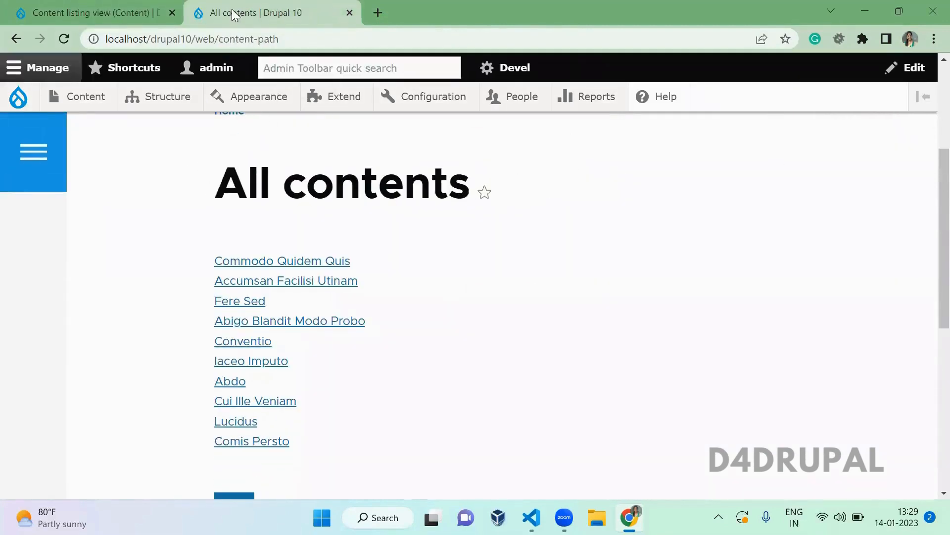
click(131, 12)
scroll(257, 267, down, 10)
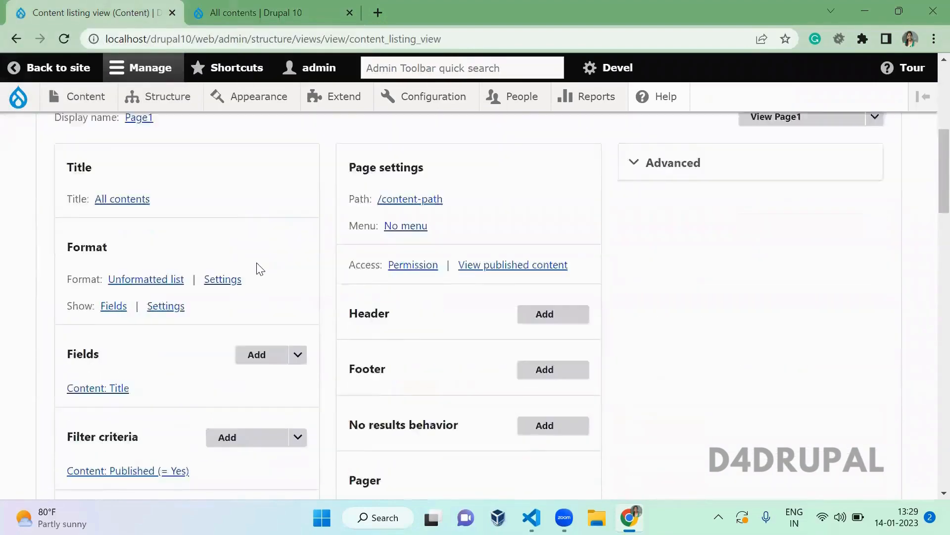
scroll(259, 267, up, 1)
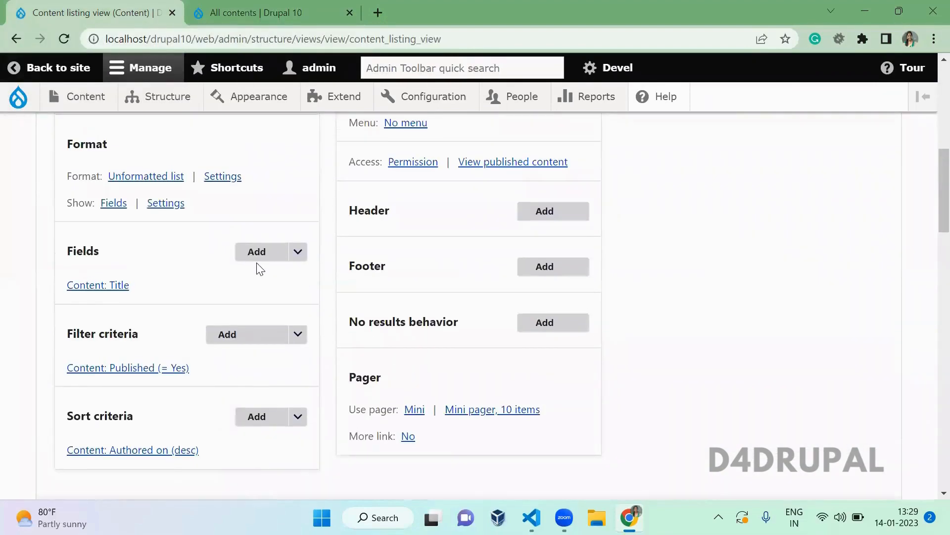
- Switch the Page1 display format from Unformatted list to Table with default style options
click(145, 177)
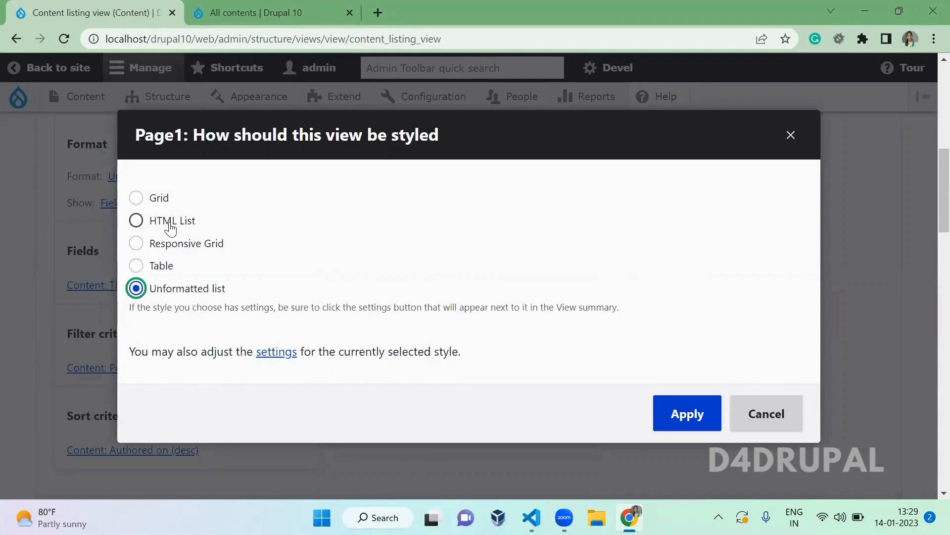
click(153, 274)
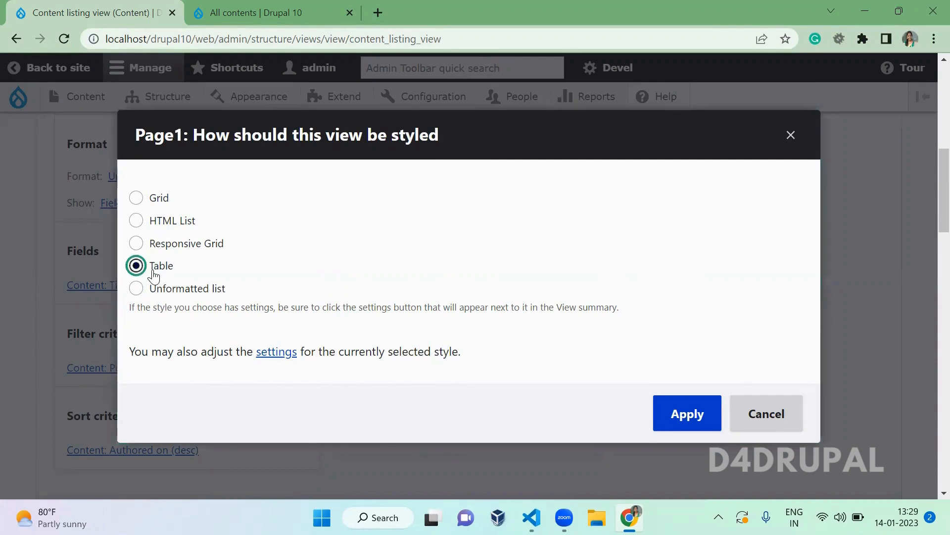
click(670, 422)
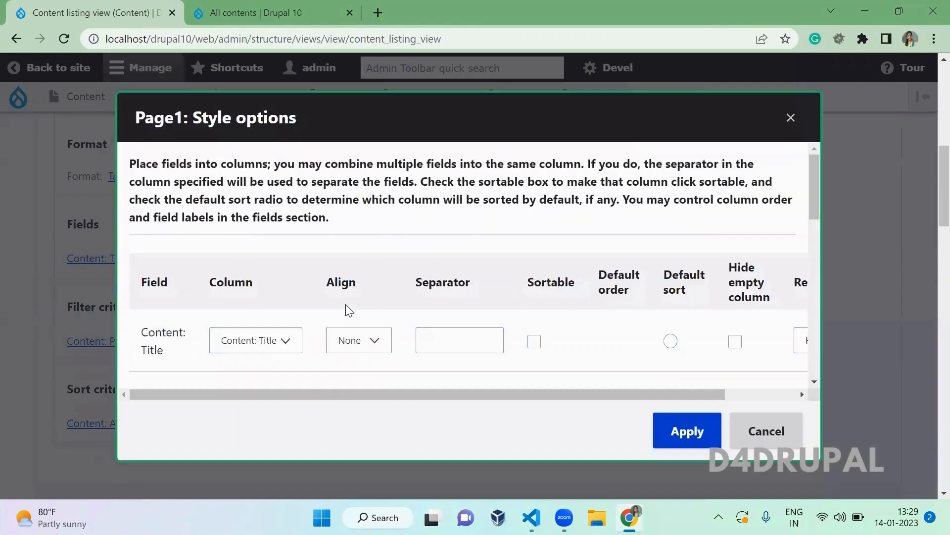
click(684, 373)
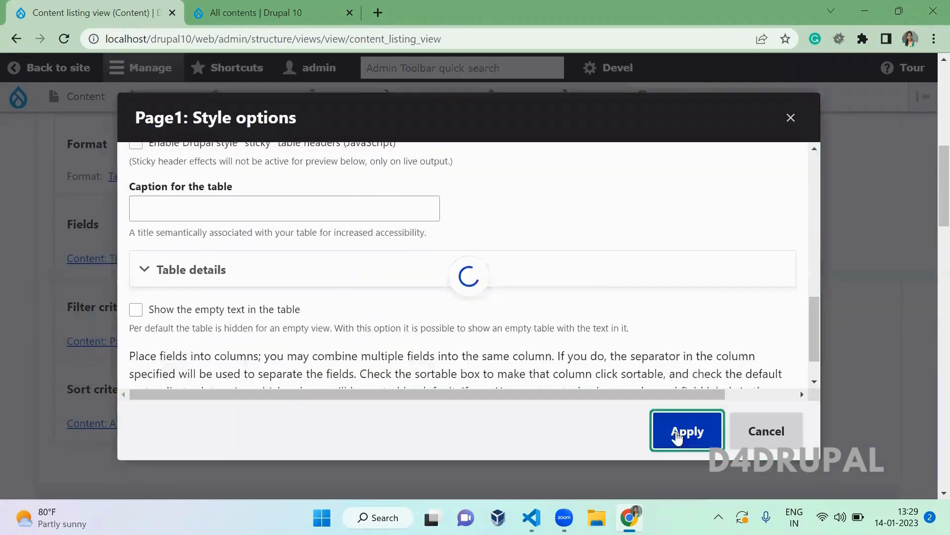
scroll(678, 437, down, 2)
scroll(679, 437, down, 15)
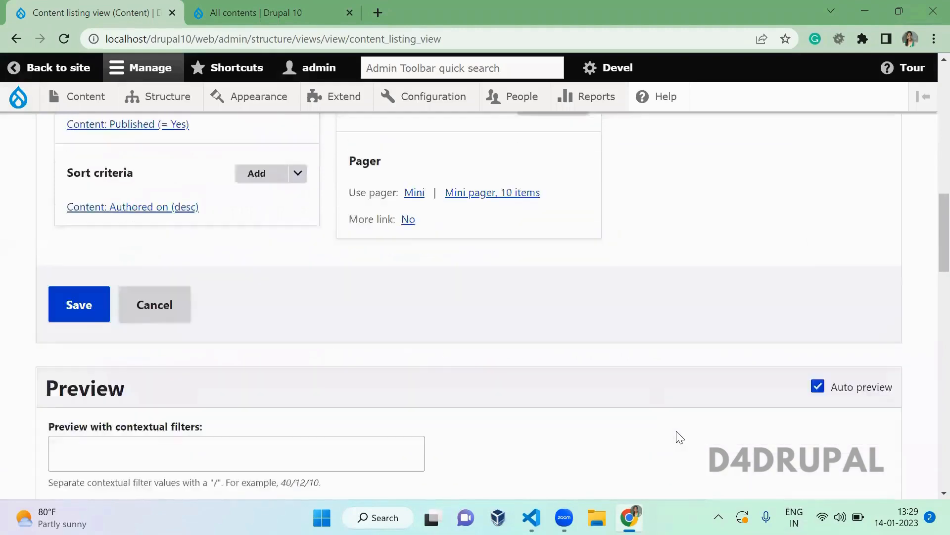
scroll(680, 438, down, 6)
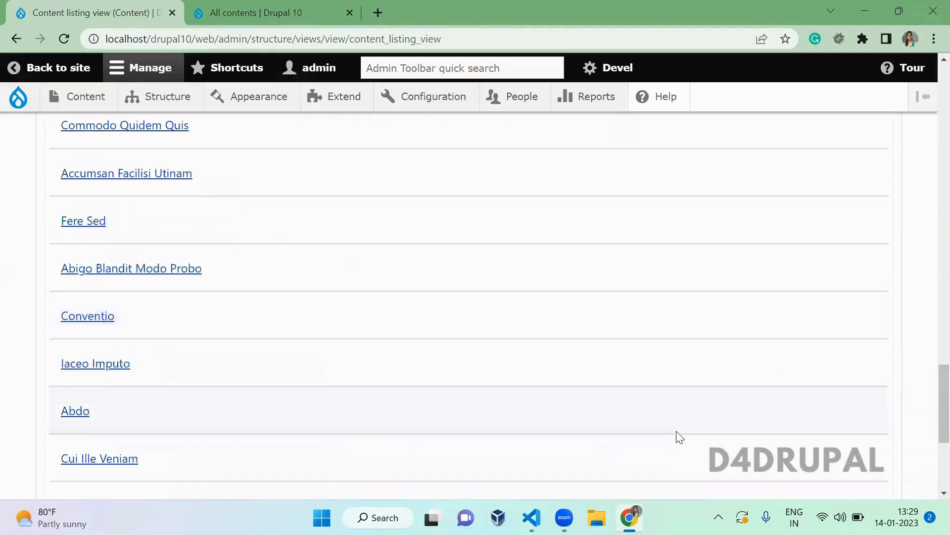
scroll(677, 436, up, 12)
scroll(675, 434, up, 10)
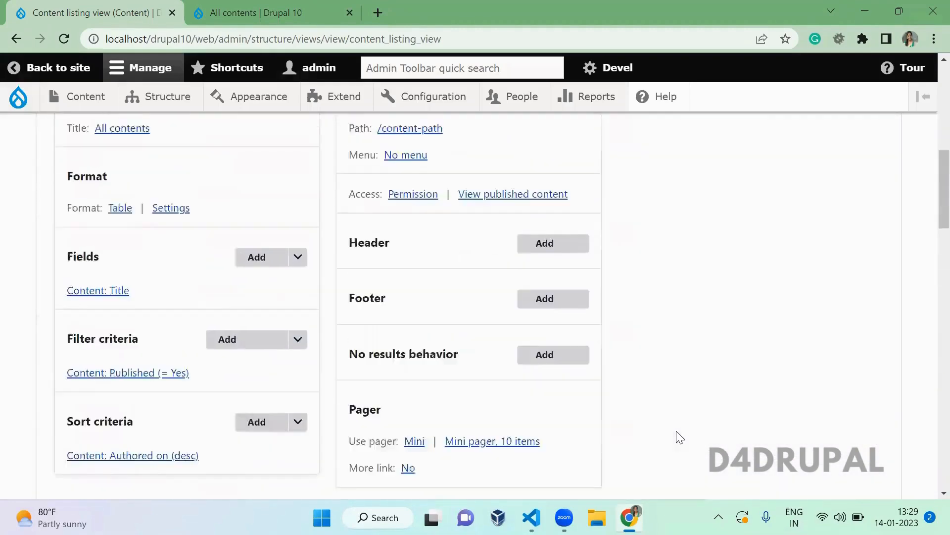
- Add the Content type field to the view with default settings
click(252, 317)
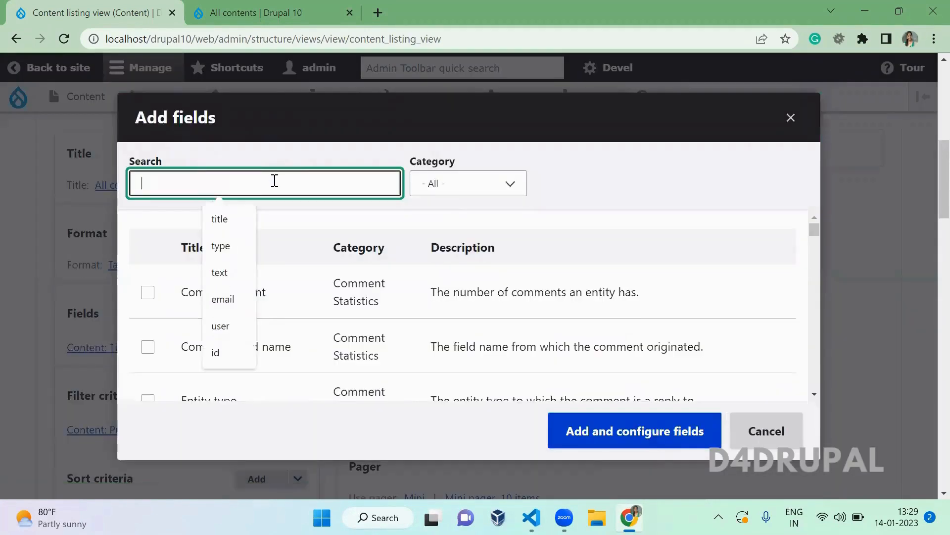
text(type)
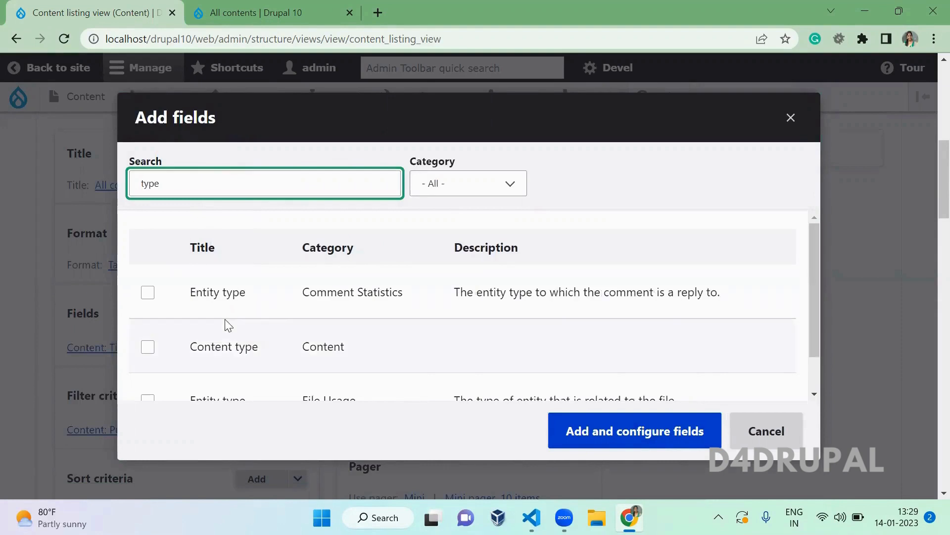
click(147, 347)
click(604, 439)
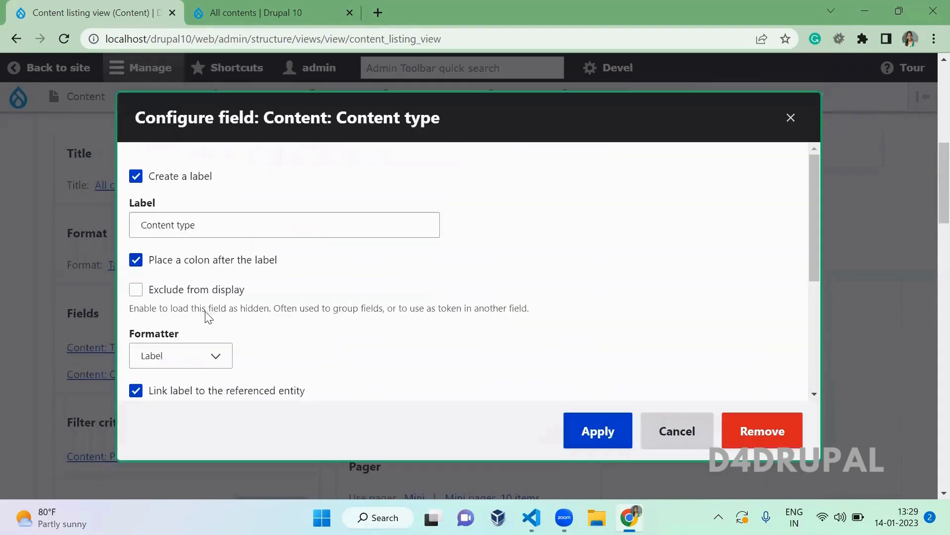
click(600, 435)
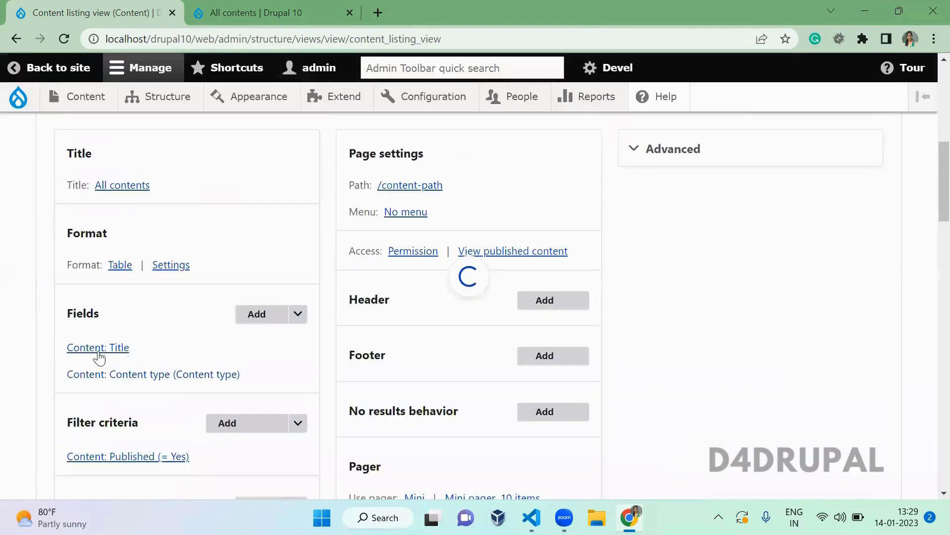
- Give the Title field the column label 'Title'
click(99, 349)
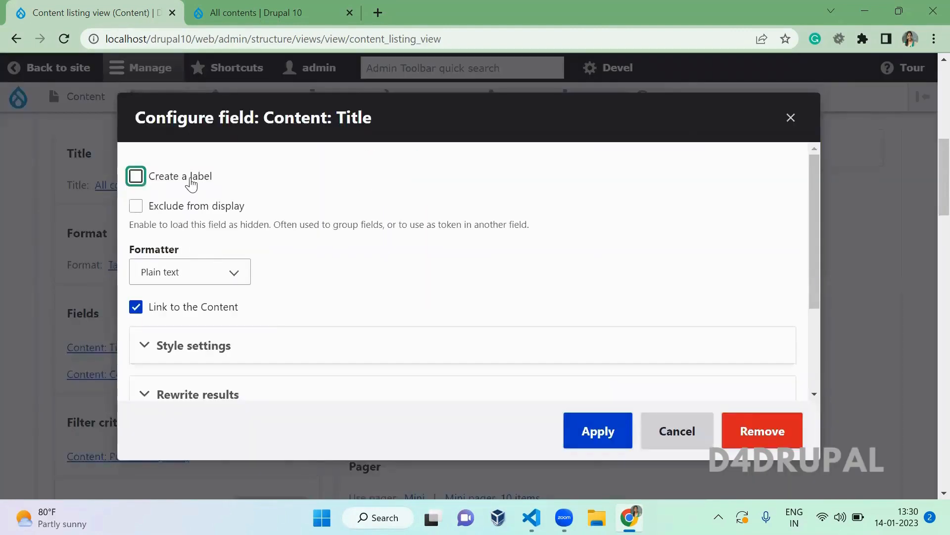
click(192, 184)
click(210, 221)
text(Tit)
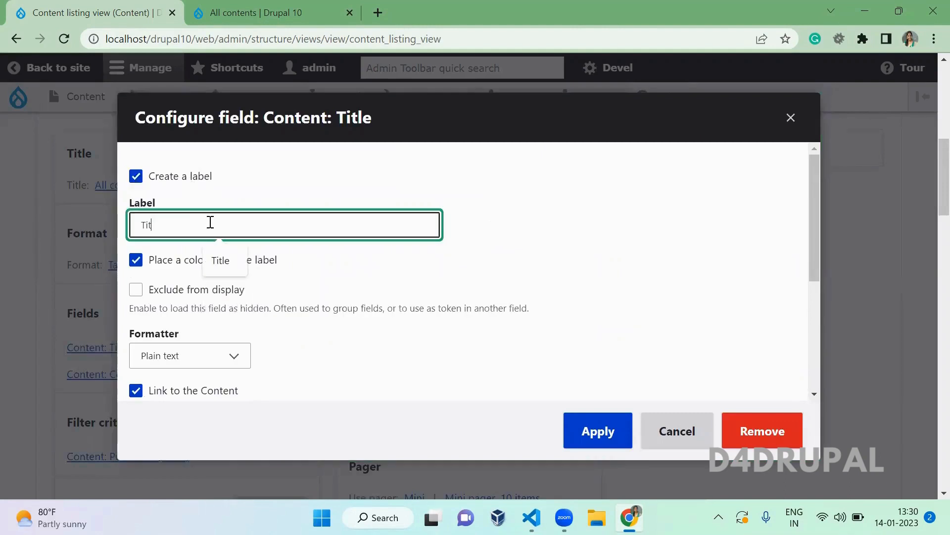
text(le)
click(589, 425)
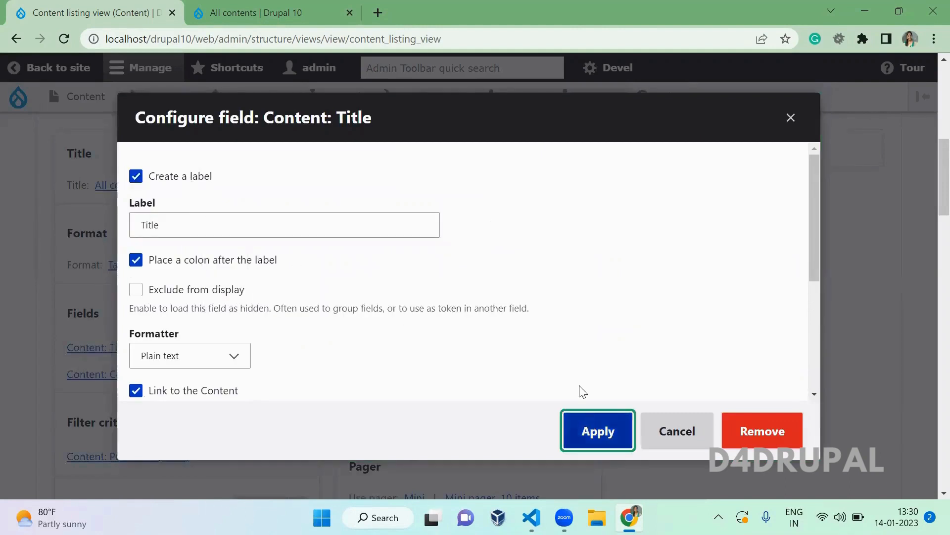
scroll(443, 400, down, 15)
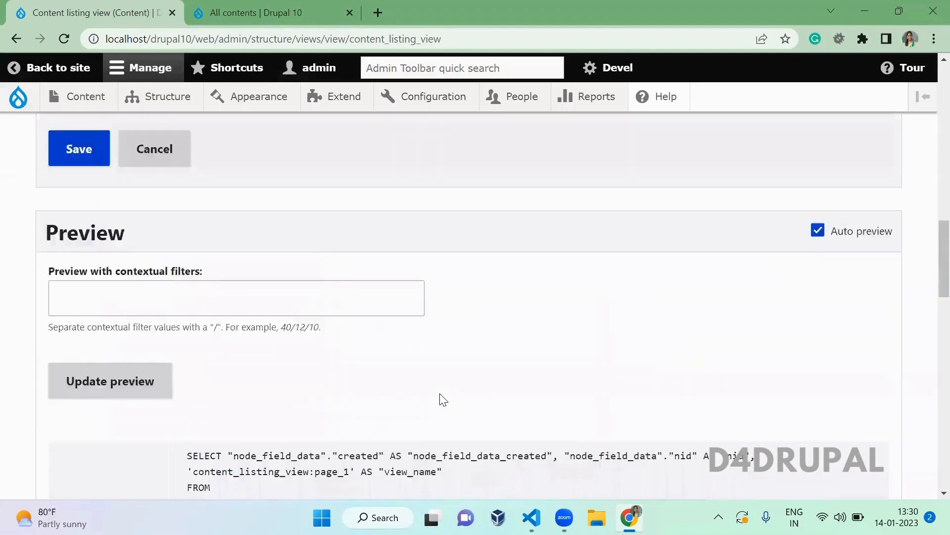
scroll(443, 399, down, 3)
scroll(441, 399, up, 2)
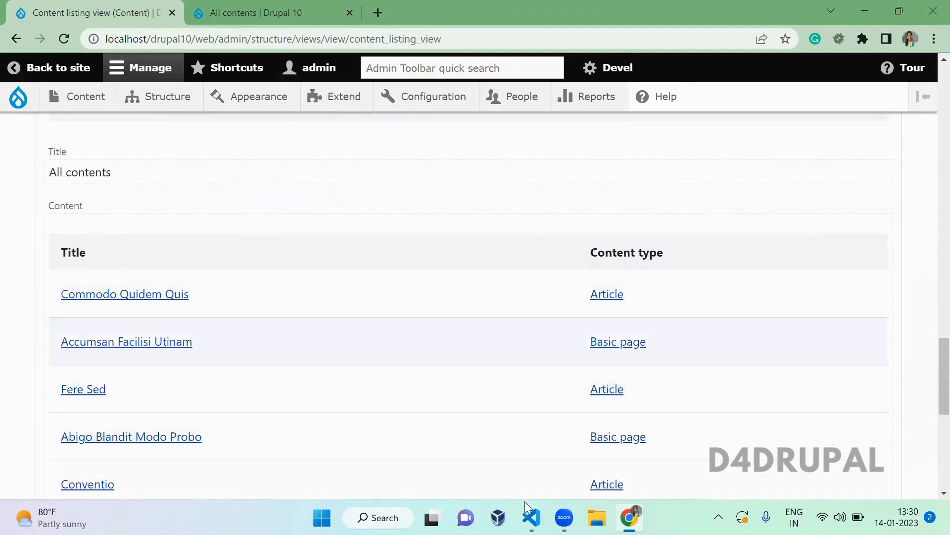
scroll(220, 323, up, 1)
scroll(220, 323, up, 15)
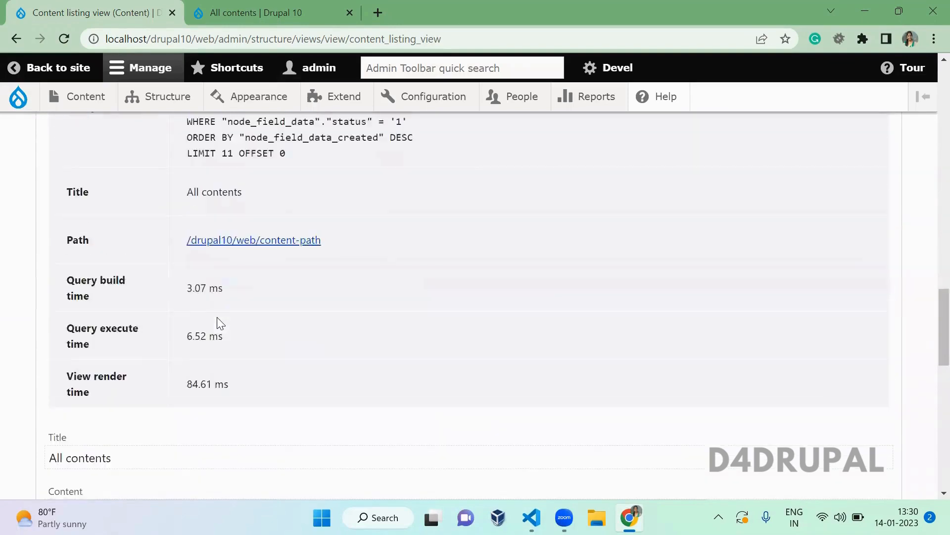
scroll(220, 322, up, 1)
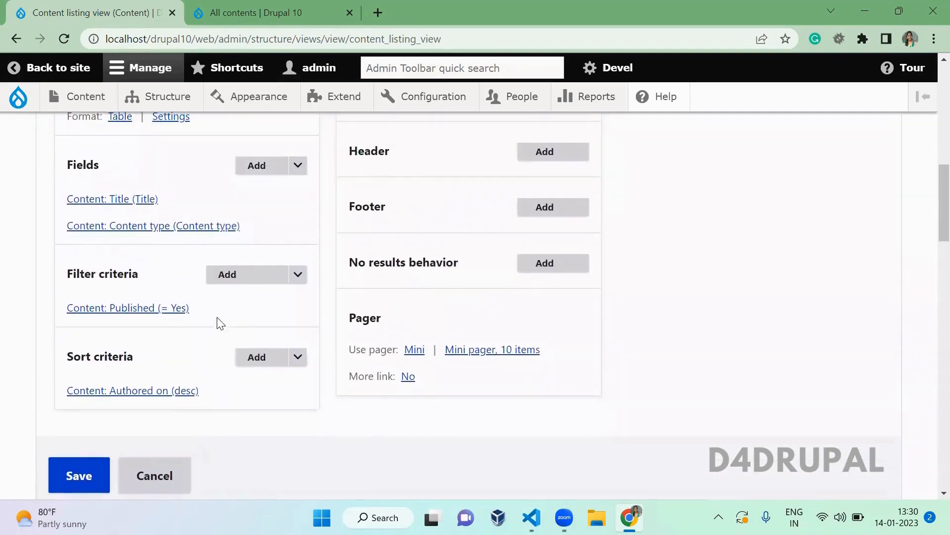
- Exclude the Content: Title field from display, leaving only the Content type column
click(113, 200)
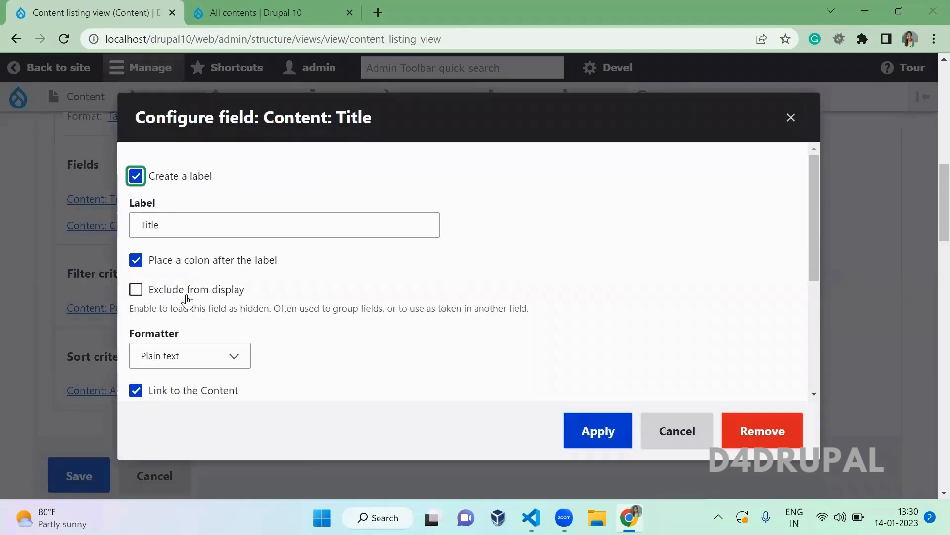
click(187, 296)
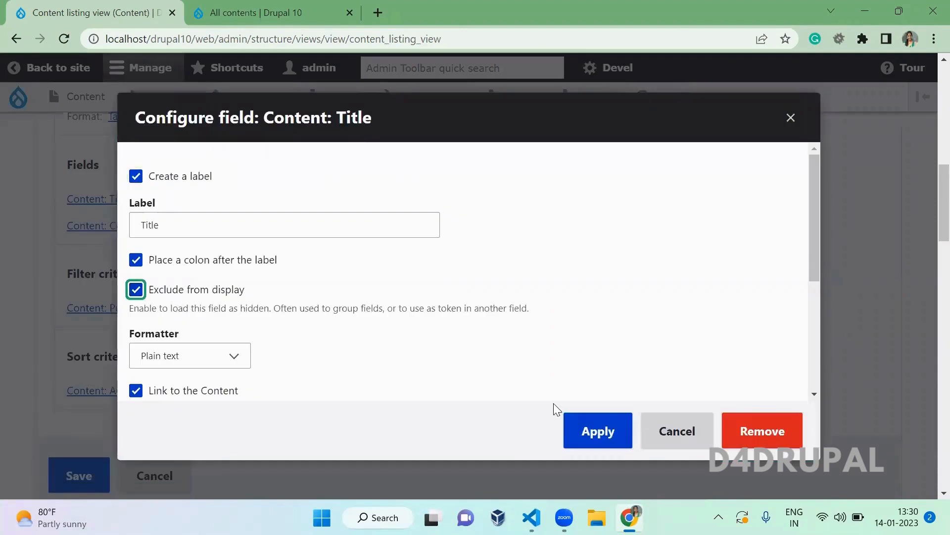
click(599, 431)
scroll(558, 363, down, 10)
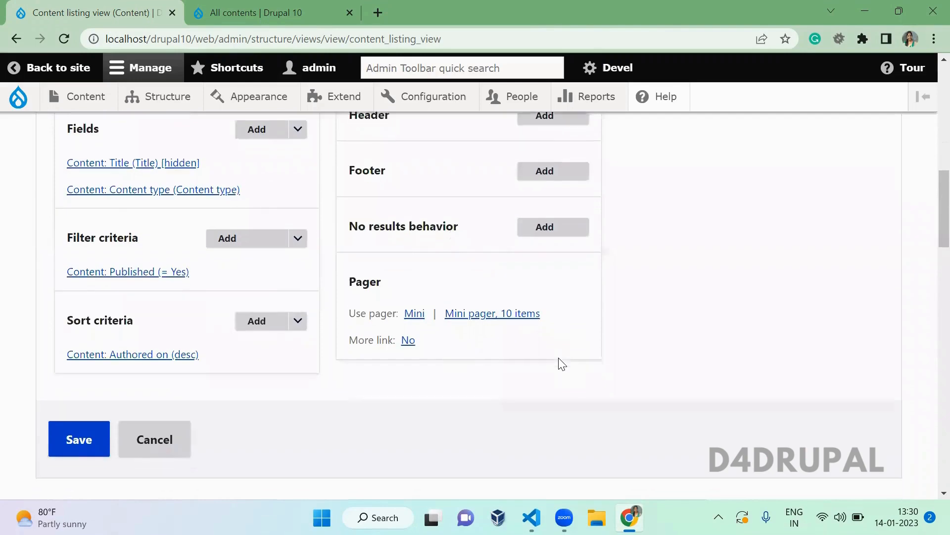
scroll(558, 364, down, 12)
scroll(559, 364, up, 8)
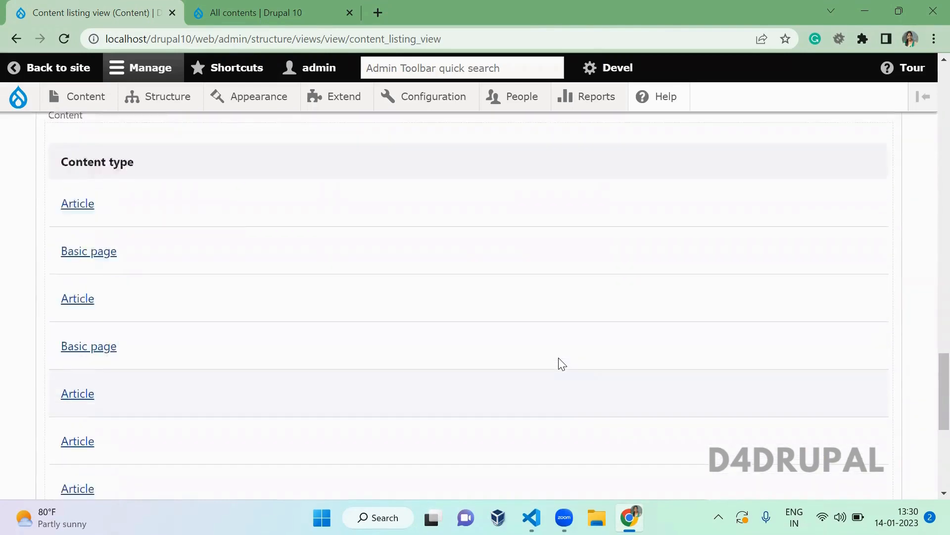
scroll(559, 364, down, 7)
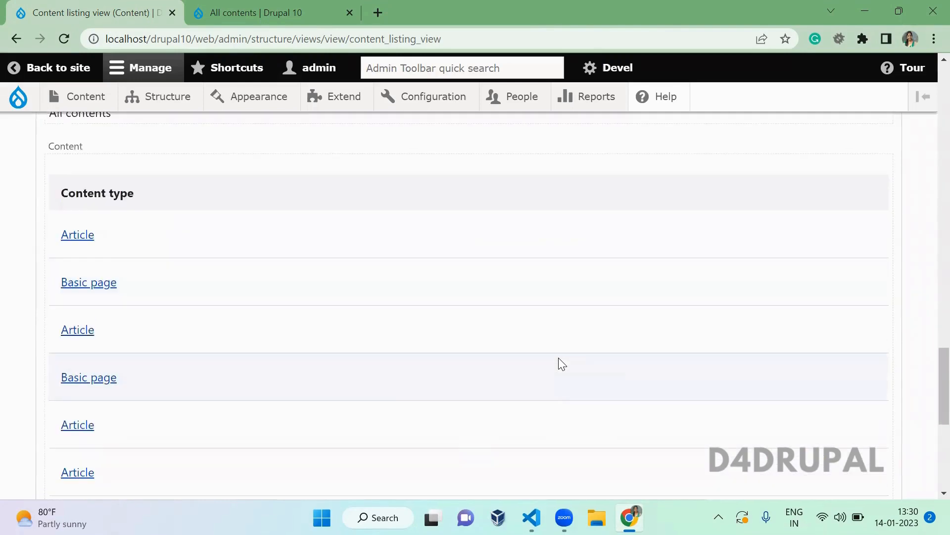
scroll(337, 333, up, 4)
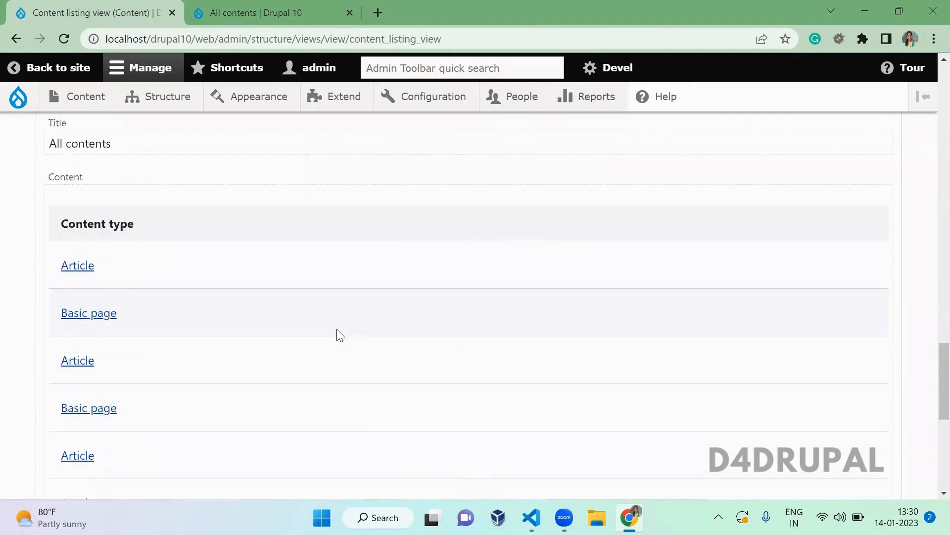
scroll(339, 334, up, 6)
scroll(336, 332, up, 3)
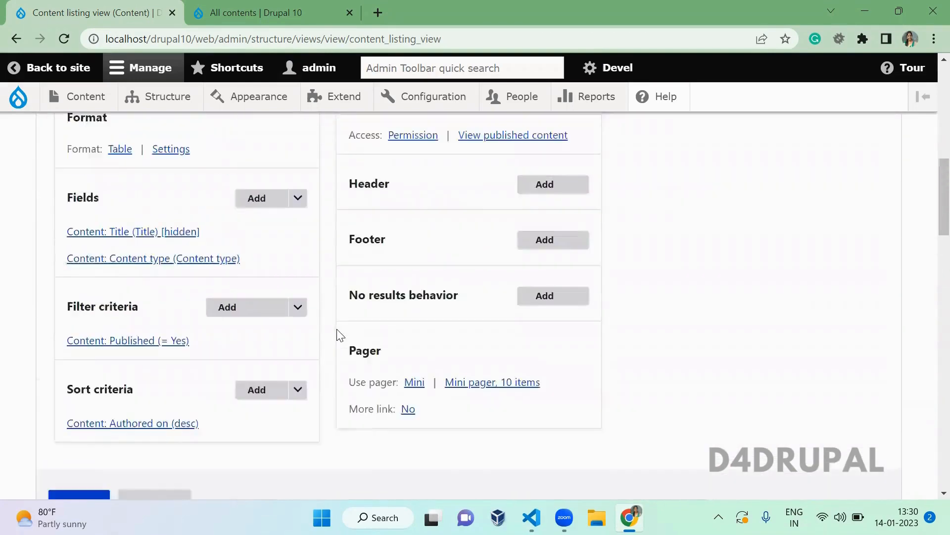
scroll(337, 329, down, 1)
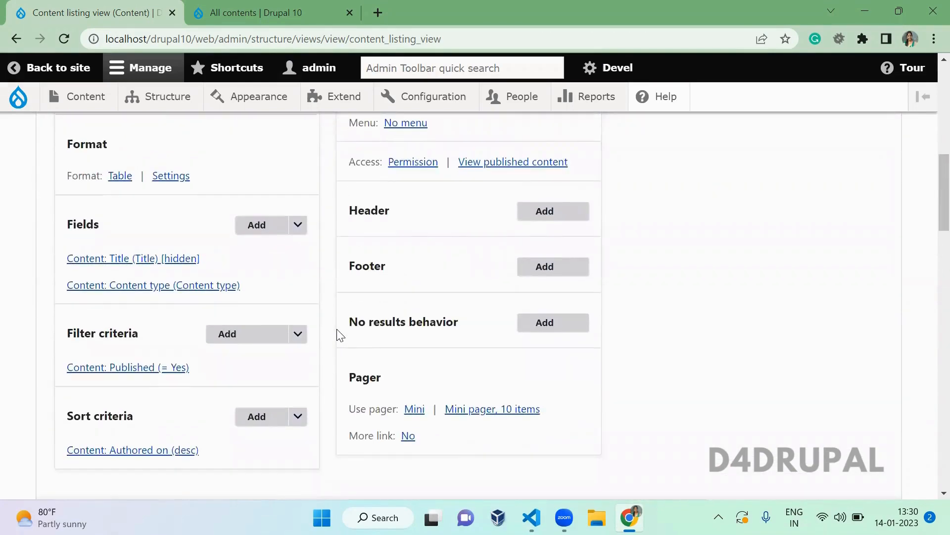
click(165, 263)
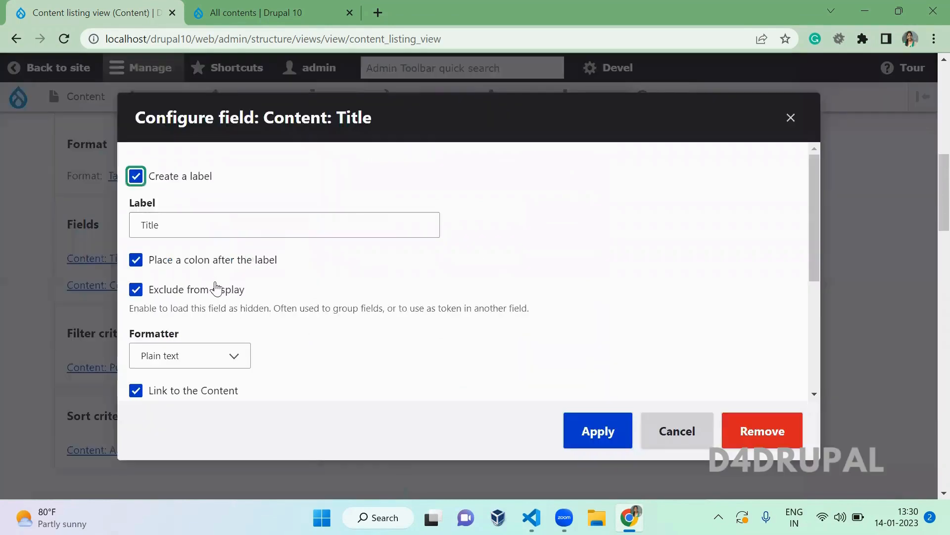
click(215, 289)
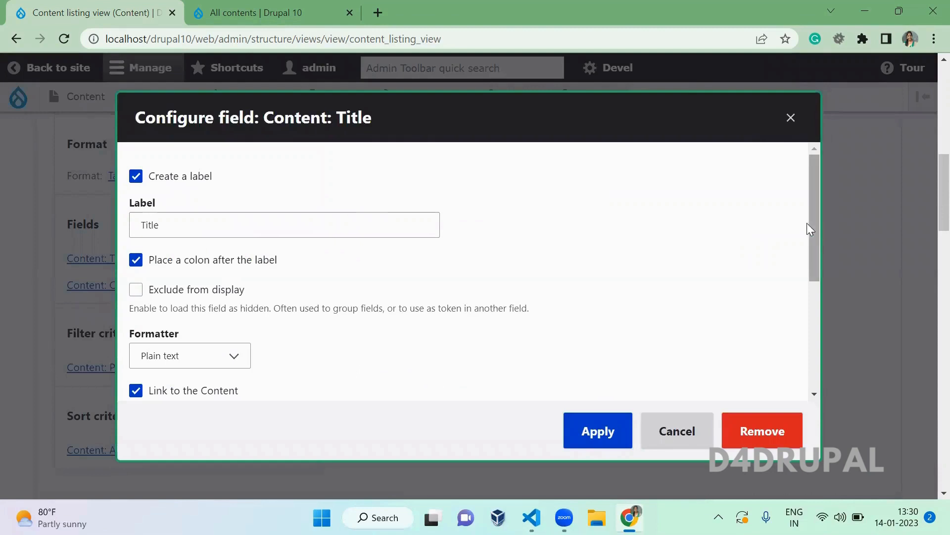
drag(817, 224, 813, 268)
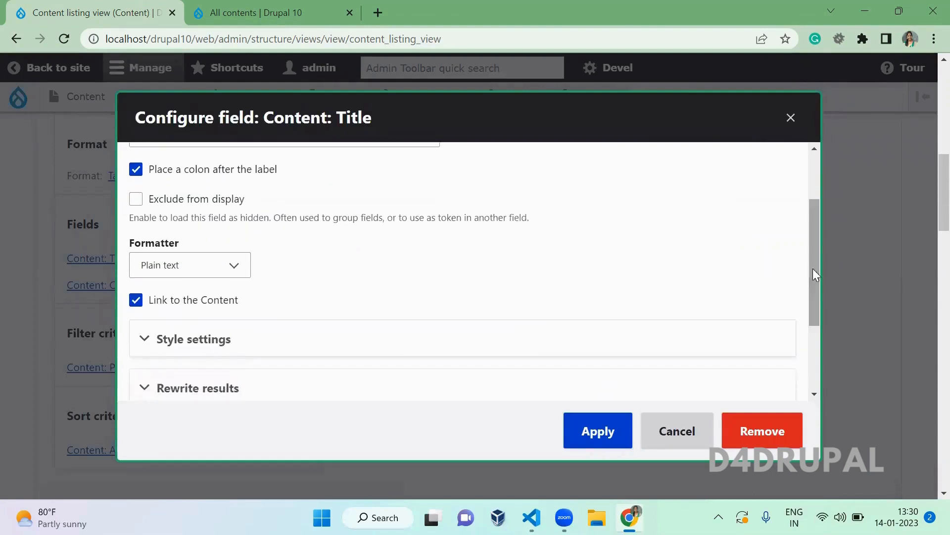
click(238, 263)
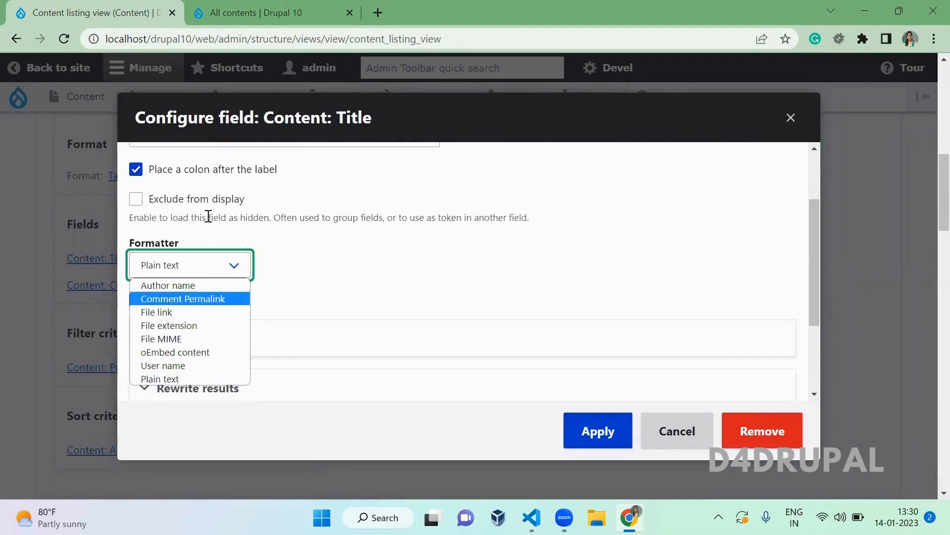
click(326, 240)
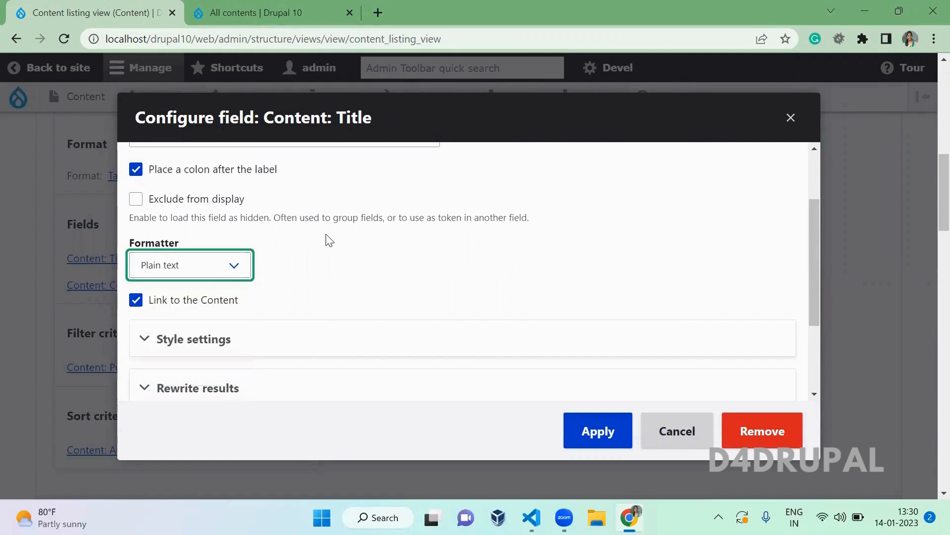
click(326, 239)
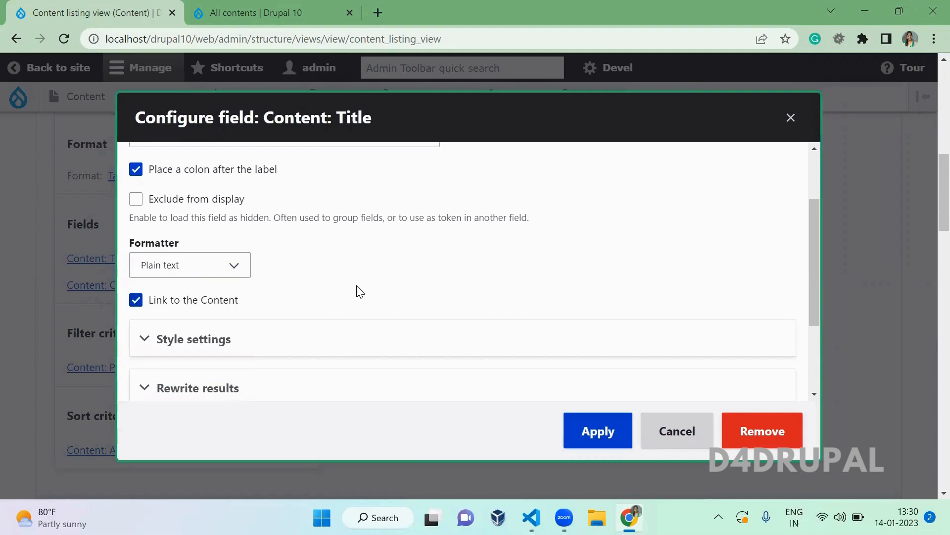
scroll(818, 262, down, 2)
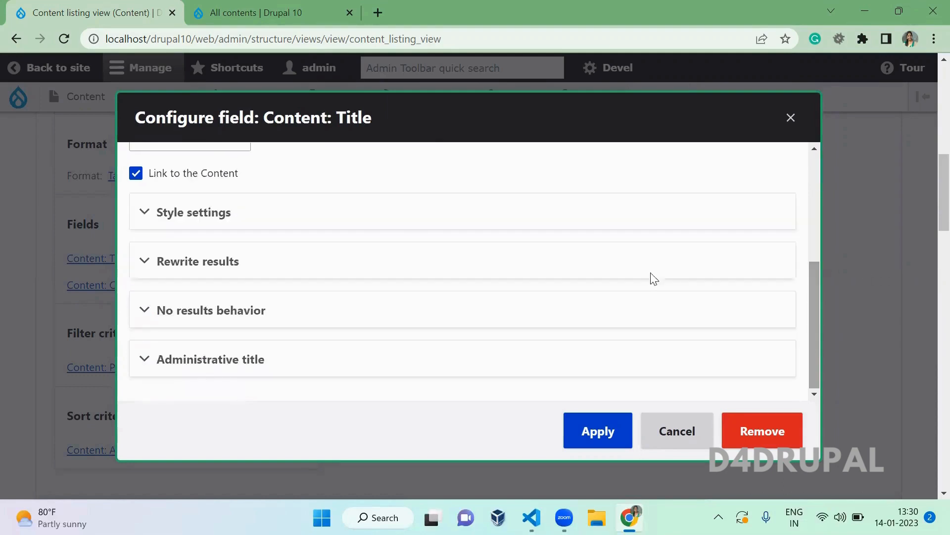
click(408, 223)
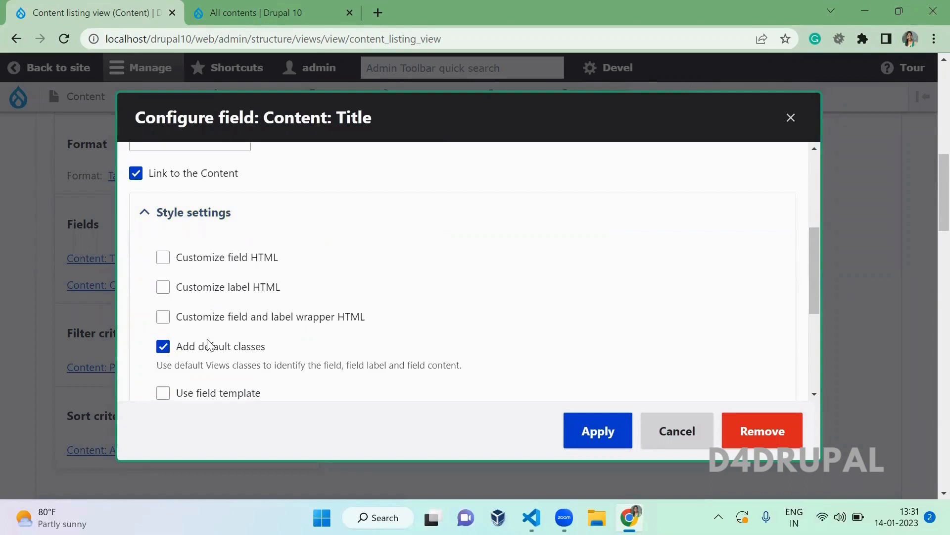
drag(815, 278, 833, 370)
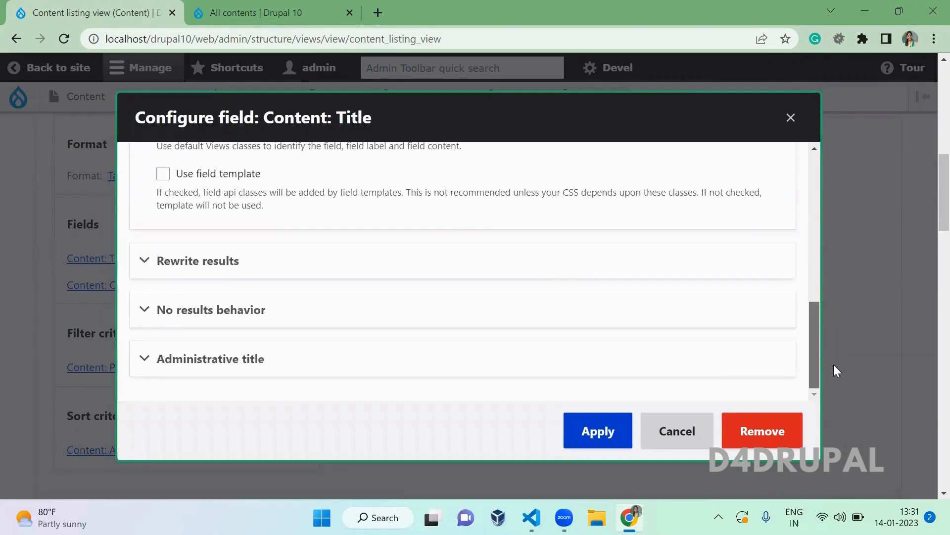
click(323, 261)
click(448, 356)
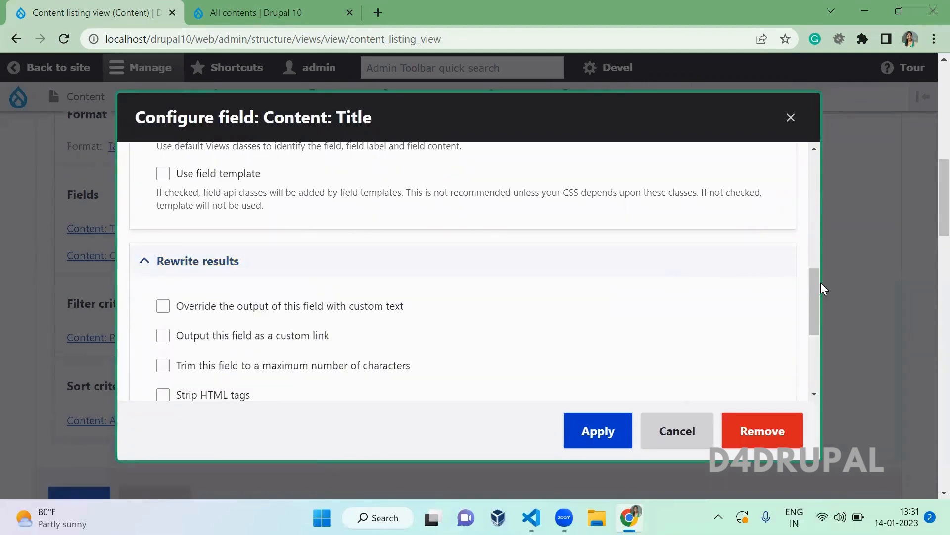
drag(814, 292, 816, 310)
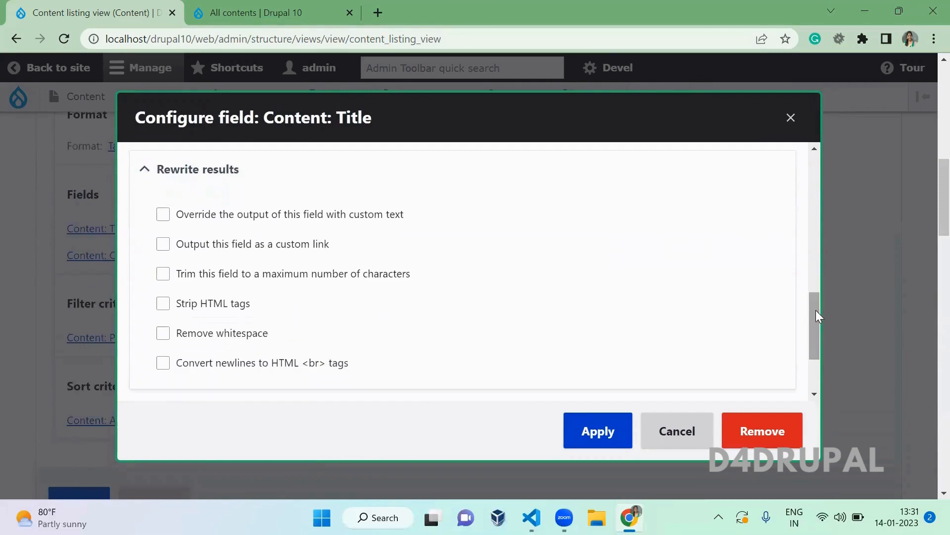
click(315, 221)
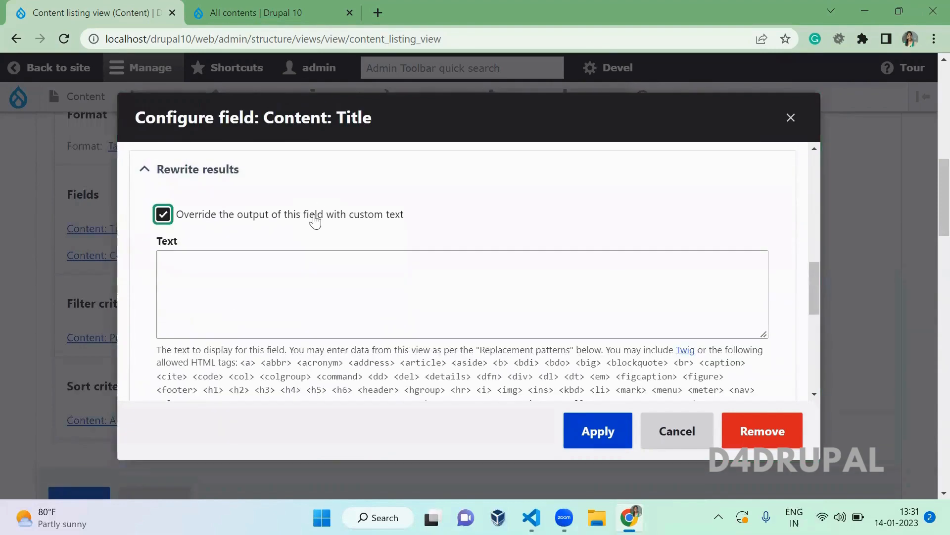
click(239, 301)
drag(811, 275, 820, 309)
click(289, 320)
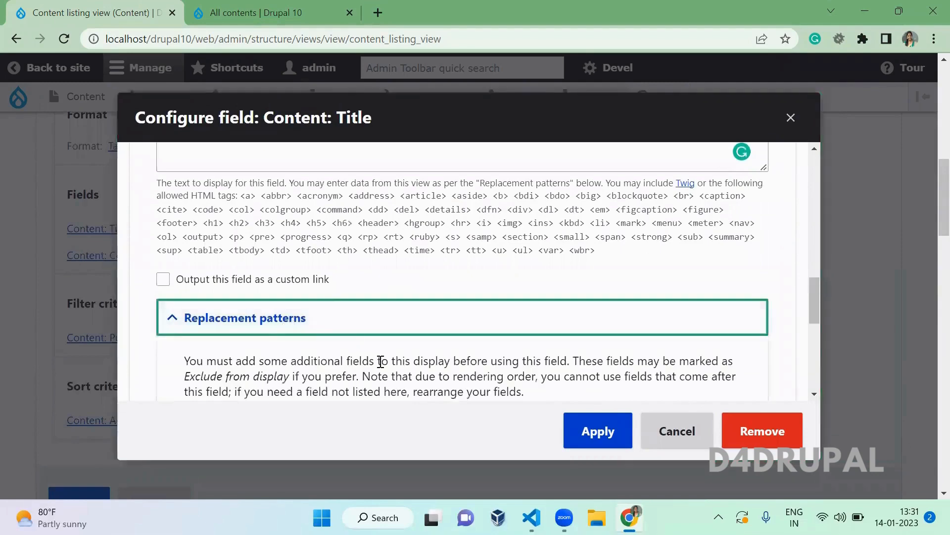
drag(808, 283, 819, 309)
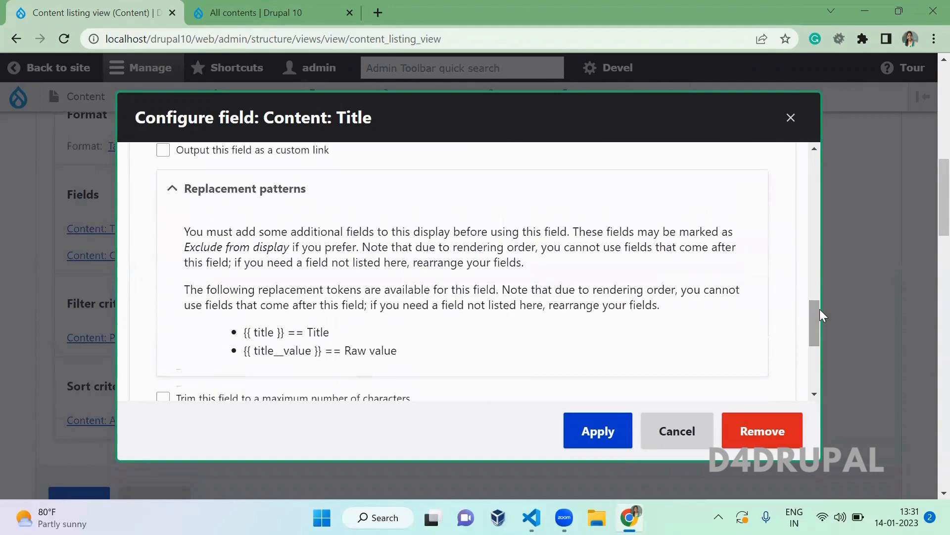
click(785, 125)
click(175, 233)
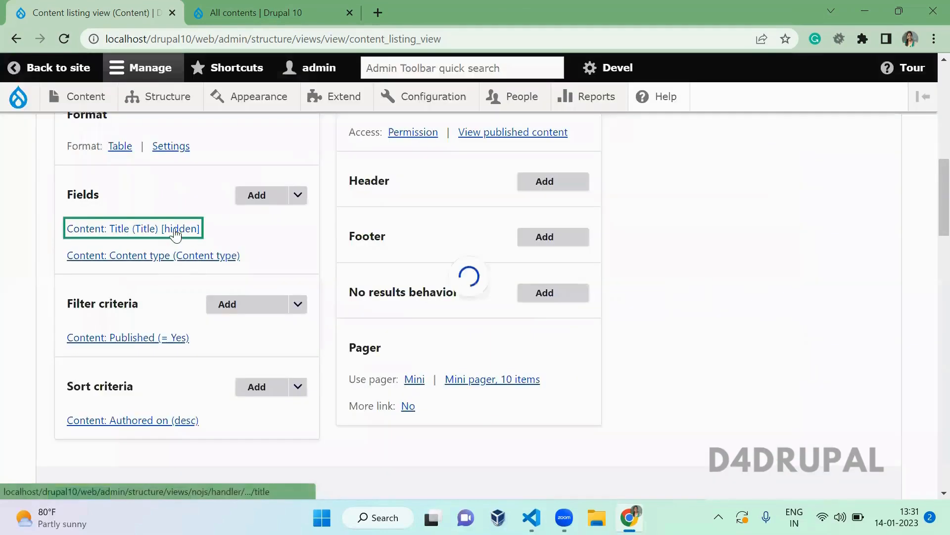
- Enable 'Override the output with custom text' under the Content type field's Rewrite results
key(Escape)
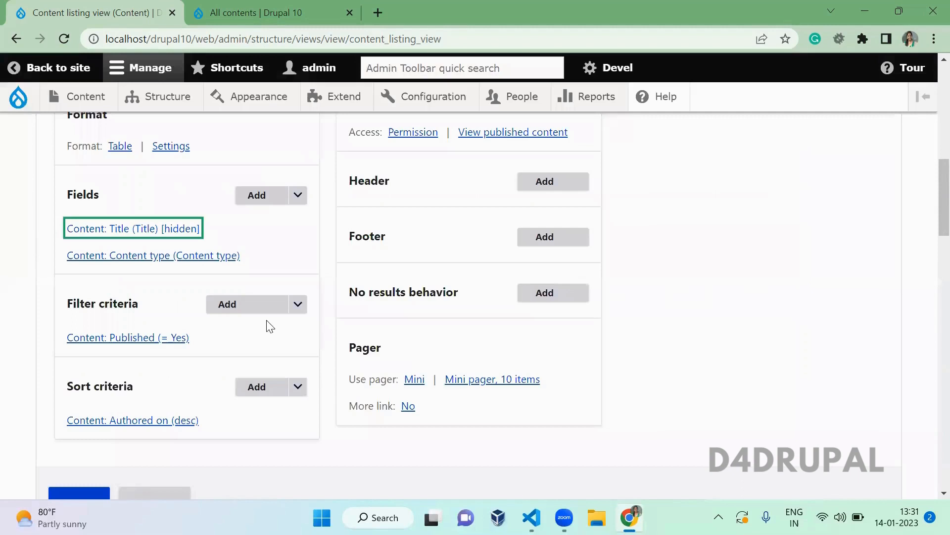
click(179, 255)
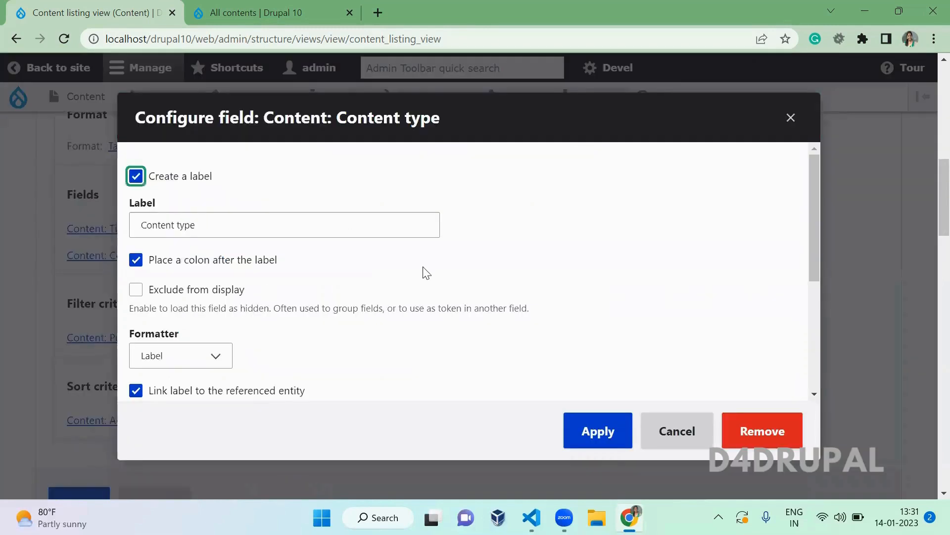
click(423, 267)
drag(814, 218, 835, 330)
click(313, 252)
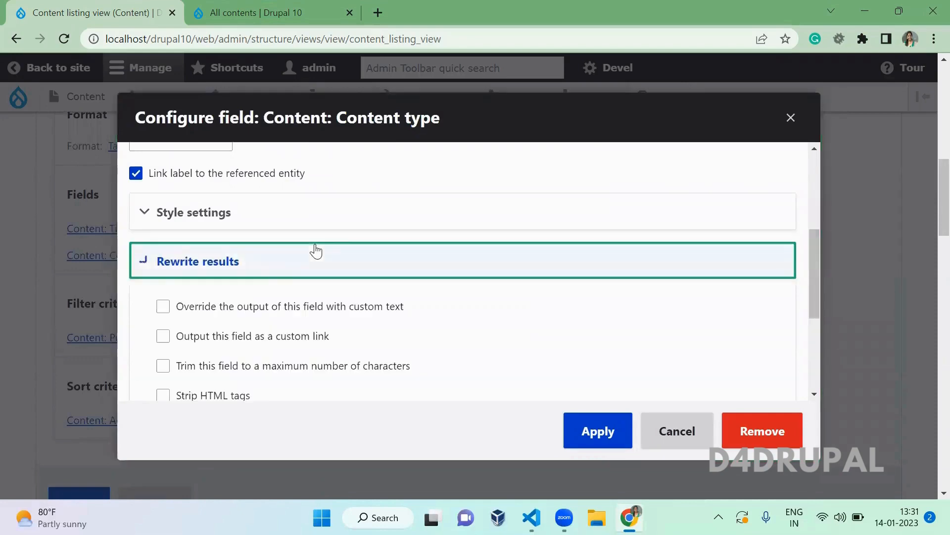
click(375, 315)
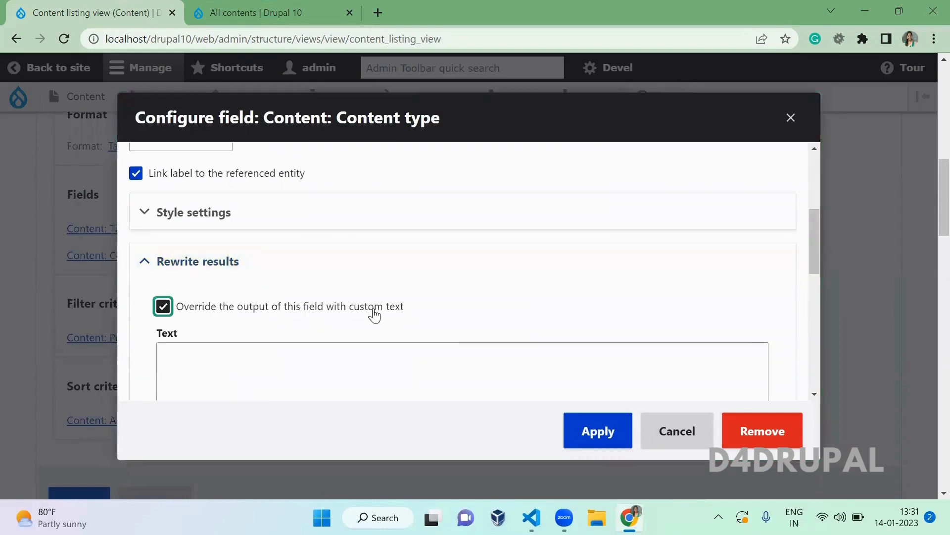
click(517, 317)
drag(816, 239, 819, 291)
- Insert the {{ title }} token beside {{ type }} in the rewrite text and apply
click(294, 379)
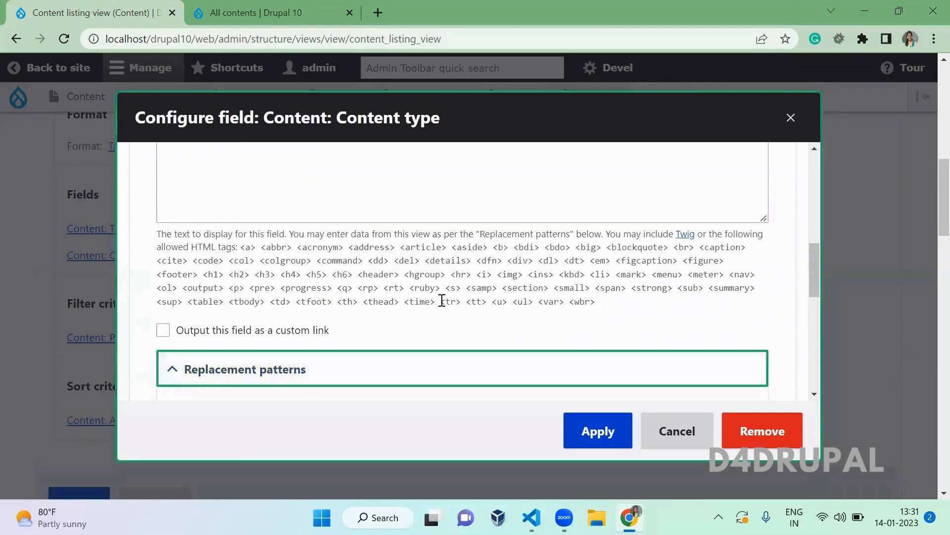
drag(813, 285, 812, 316)
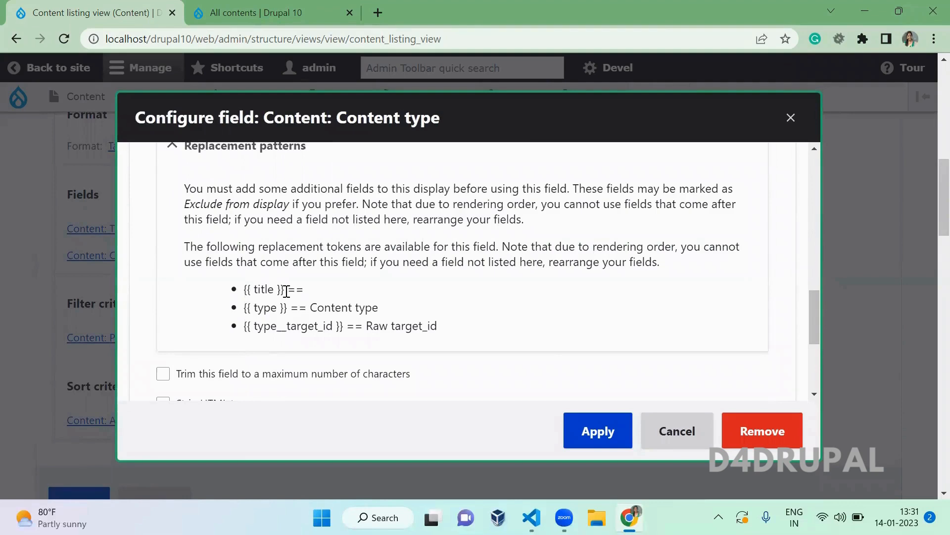
drag(286, 291, 243, 295)
key(ctrl+c)
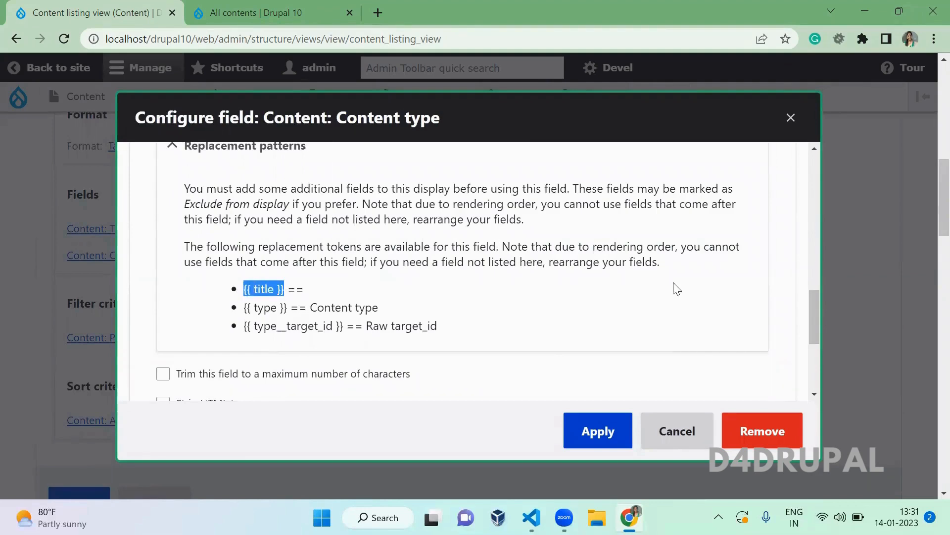
drag(816, 317, 816, 268)
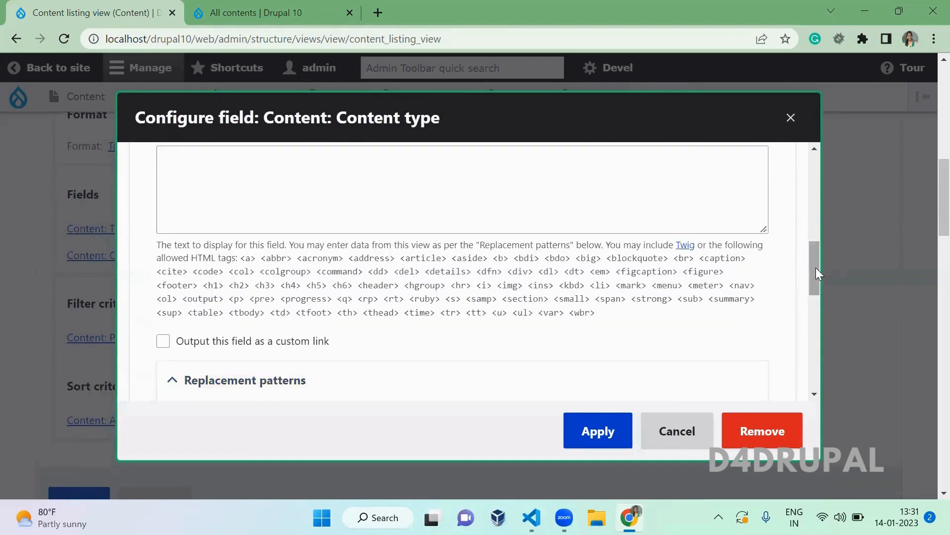
click(592, 205)
key(ctrl+v)
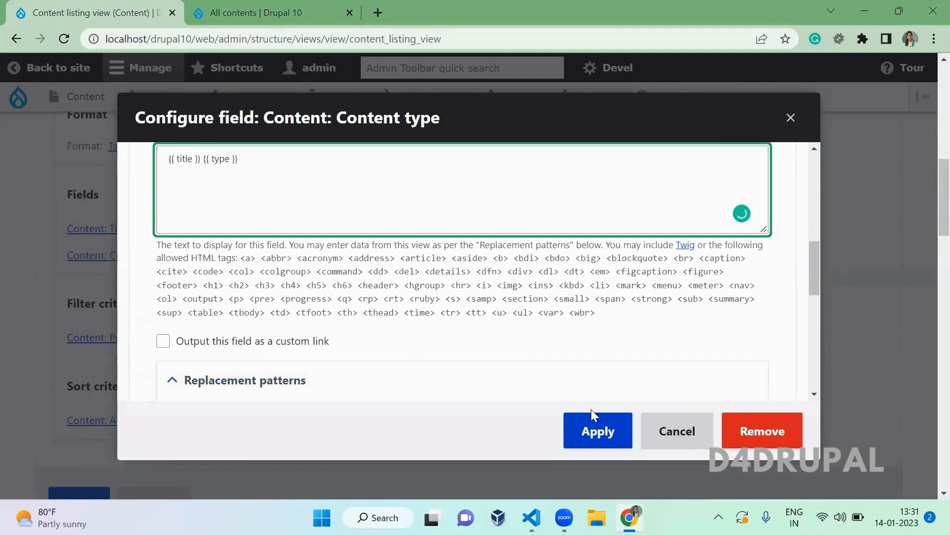
click(606, 436)
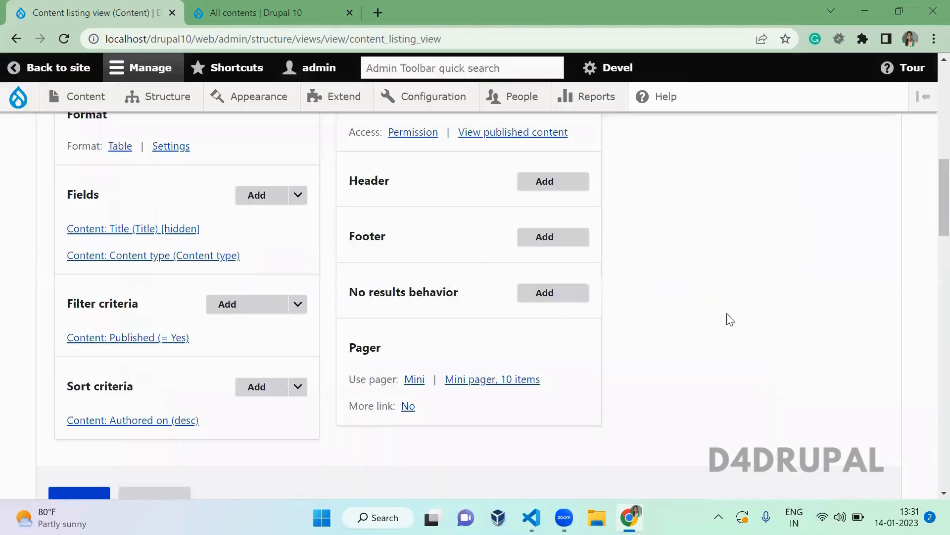
drag(930, 200, 927, 371)
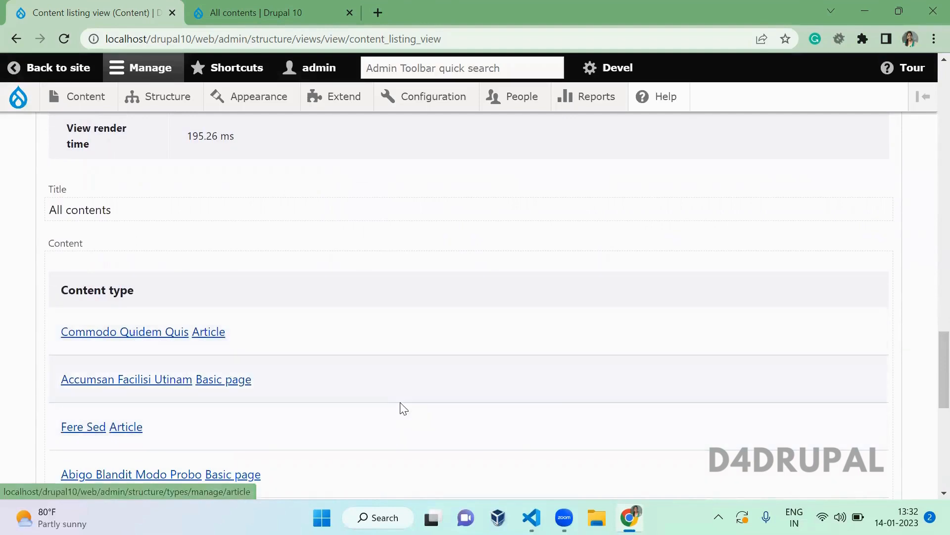
scroll(400, 402, up, 15)
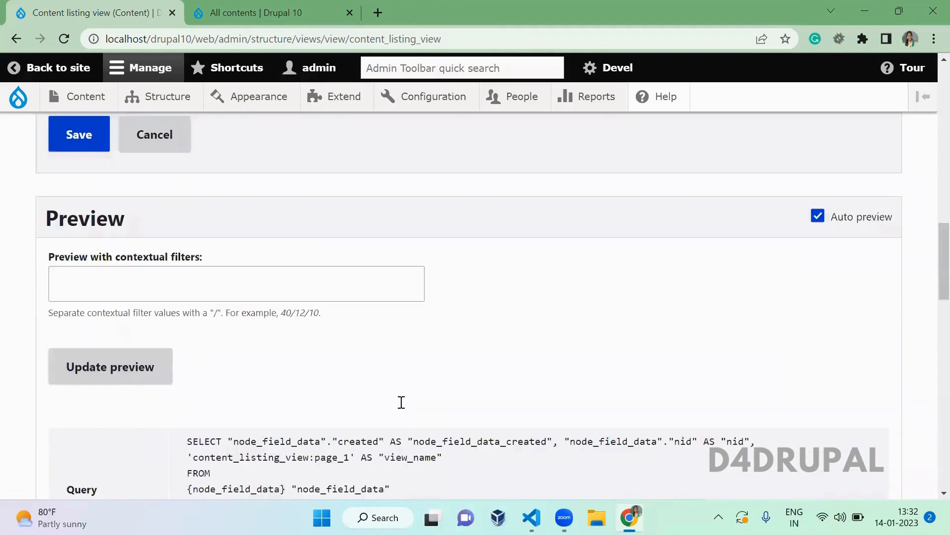
scroll(401, 402, up, 5)
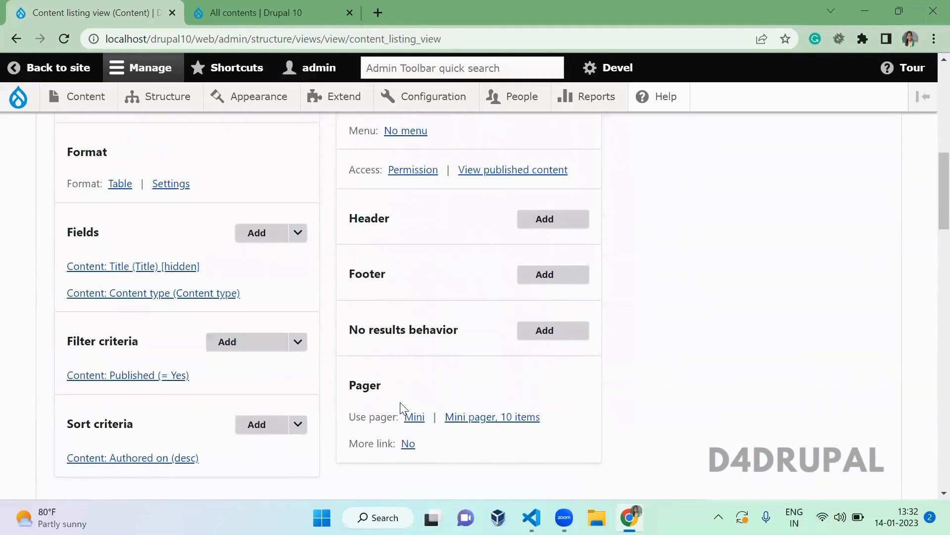
click(180, 294)
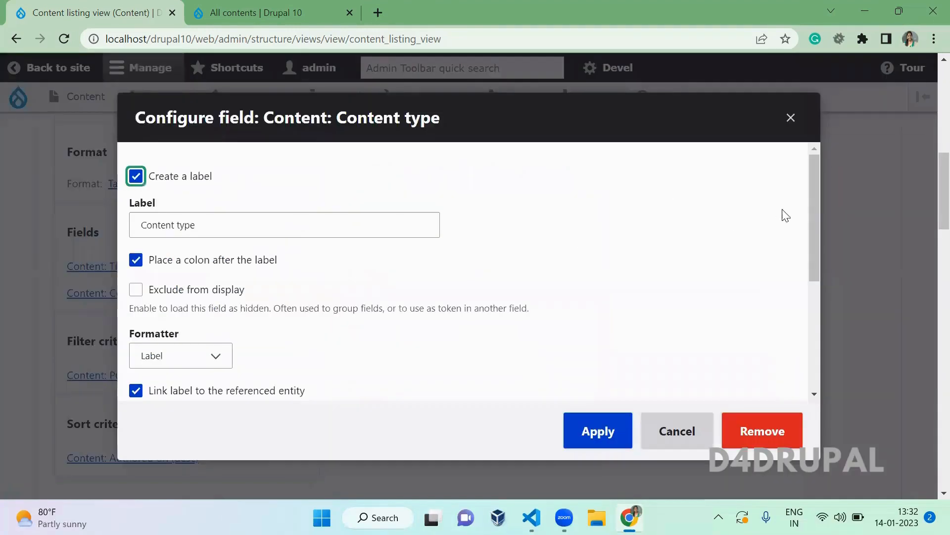
- Set the Content type field's No results text to 'no valiu' and apply it
drag(812, 256, 819, 344)
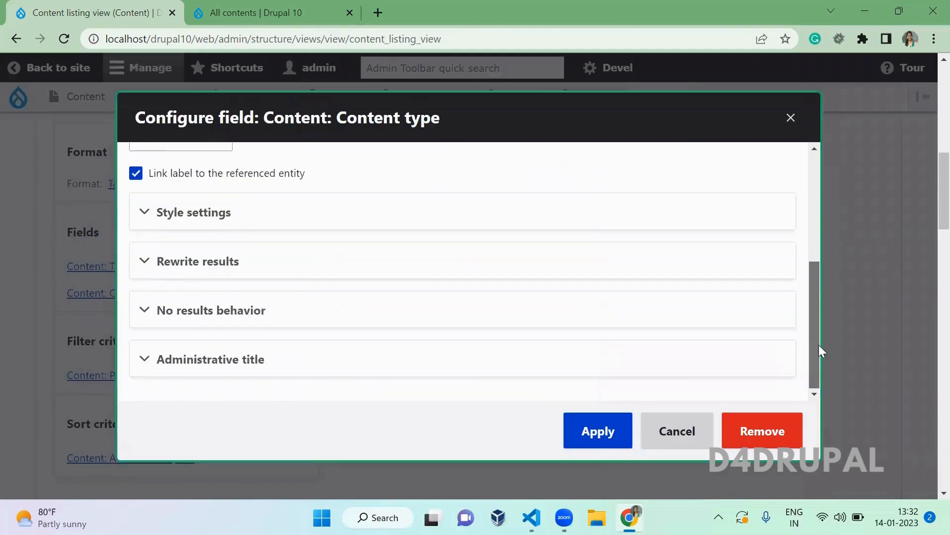
click(309, 303)
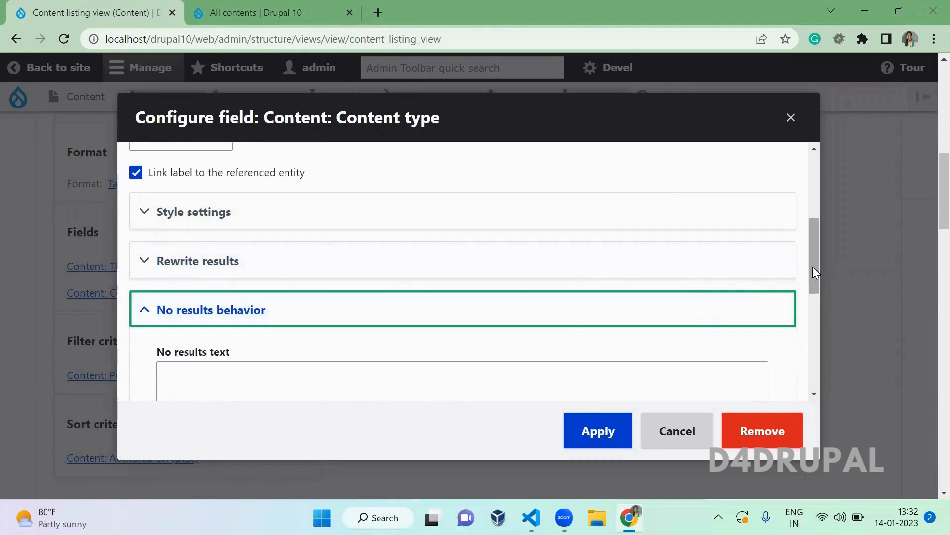
drag(812, 267, 817, 307)
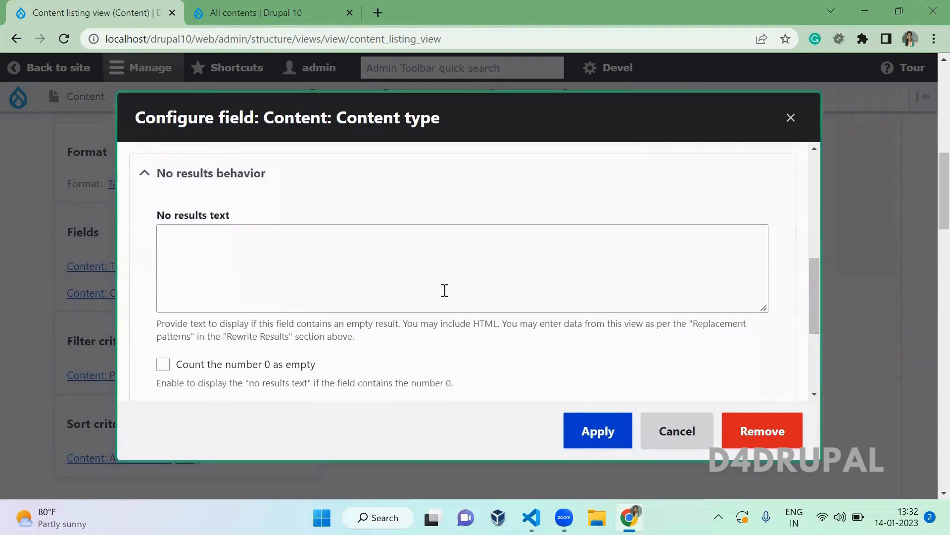
click(347, 286)
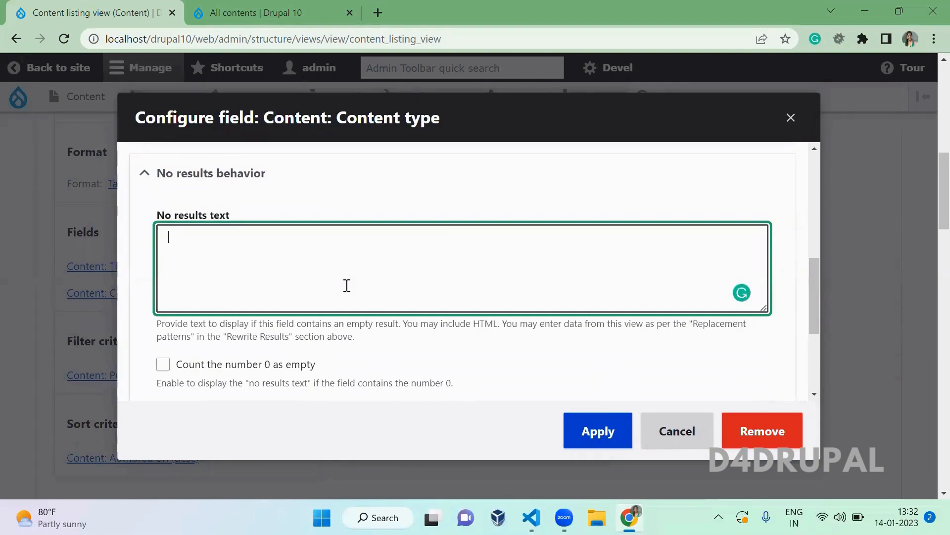
text(no valiu)
click(470, 349)
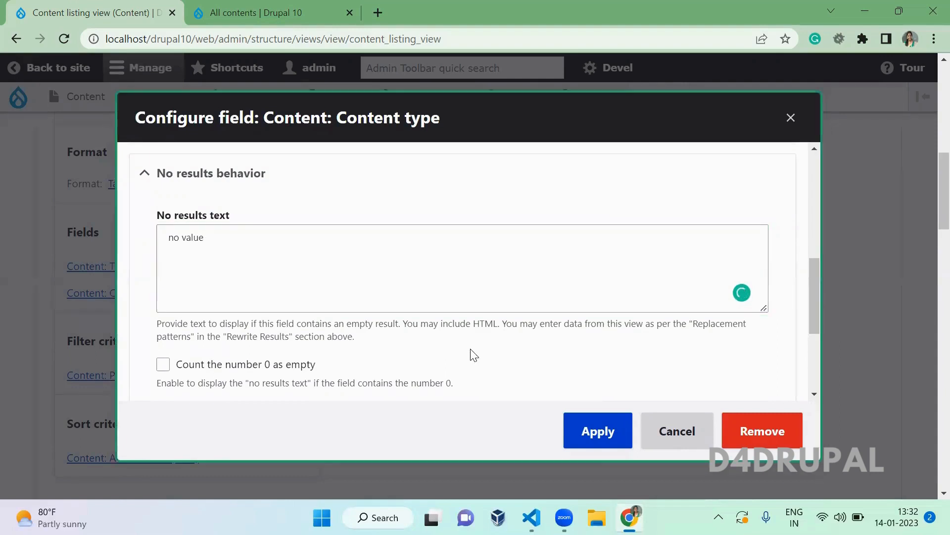
drag(810, 288, 811, 364)
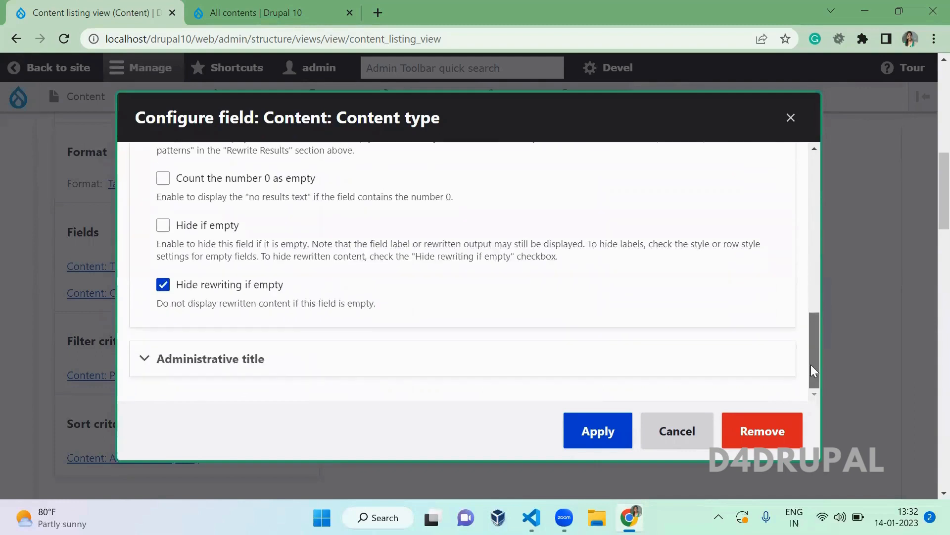
click(375, 369)
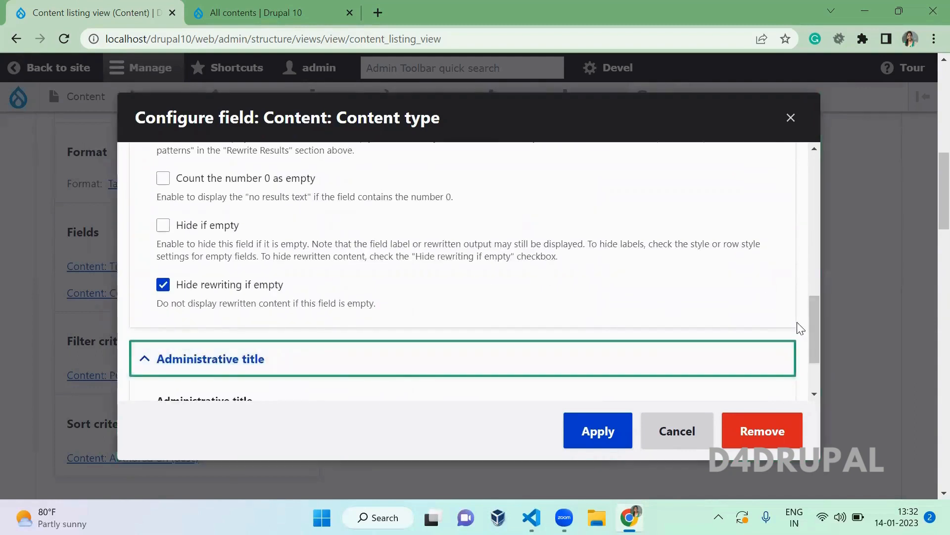
drag(819, 332, 816, 381)
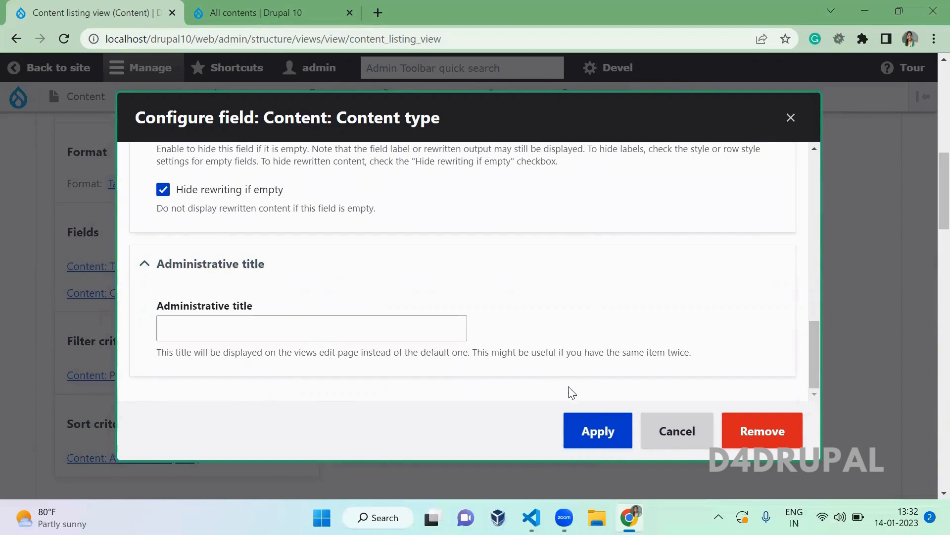
click(595, 430)
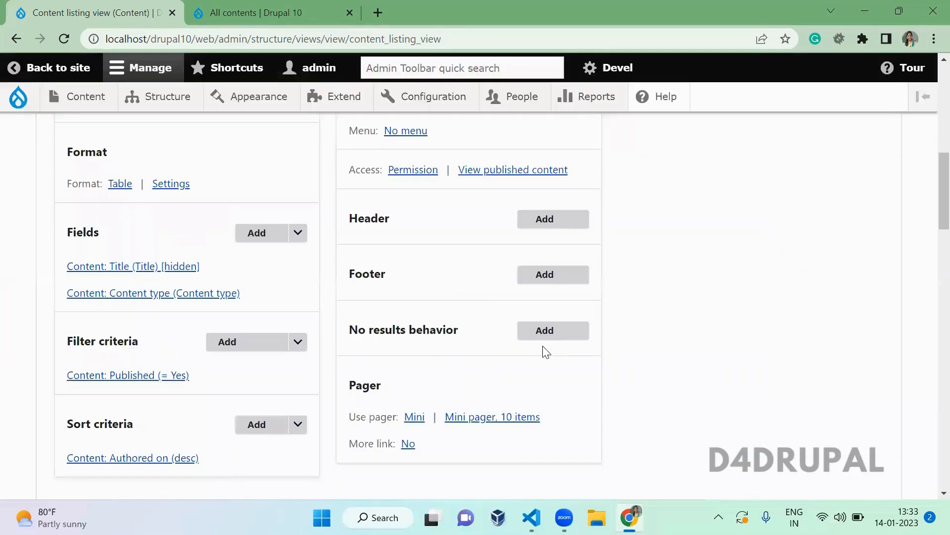
- Save the Content listing view with its field changes from the bottom of the settings page
scroll(280, 297, down, 1)
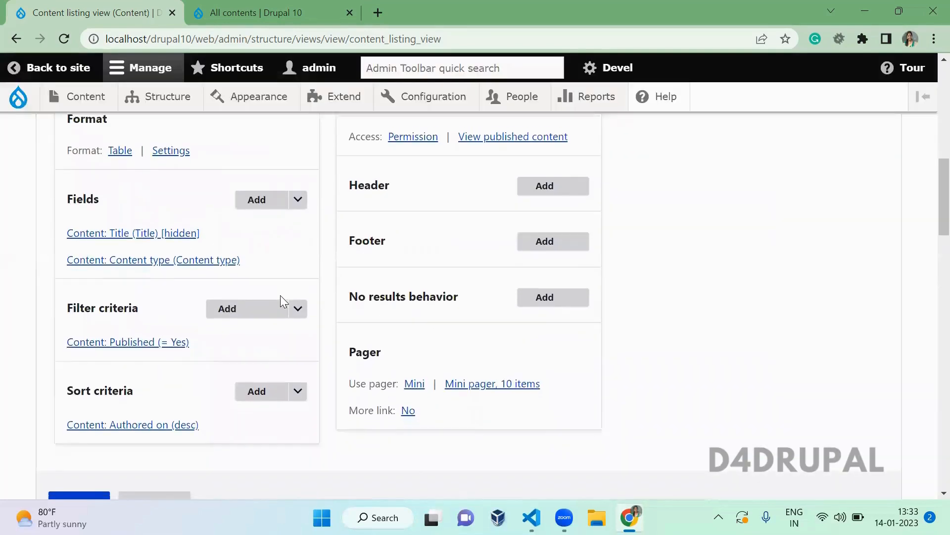
scroll(280, 295, down, 3)
scroll(280, 295, up, 1)
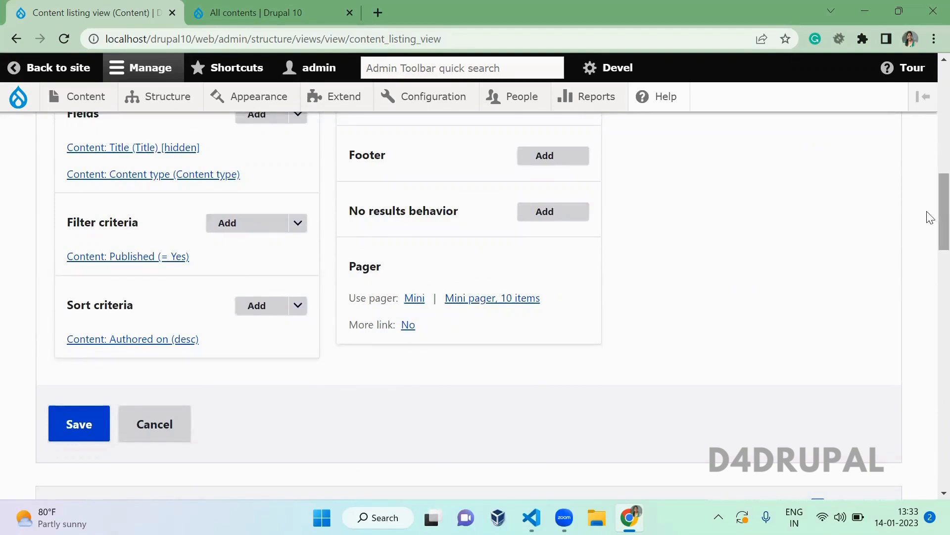
click(90, 429)
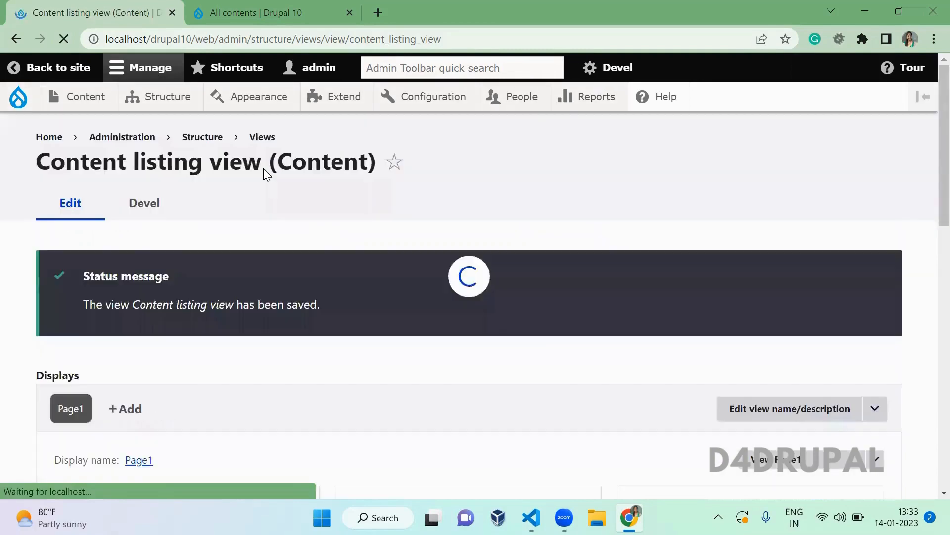
- Highlight the SELECT, FROM and WHERE parts of the preview SQL query on node_field_data
scroll(342, 240, down, 15)
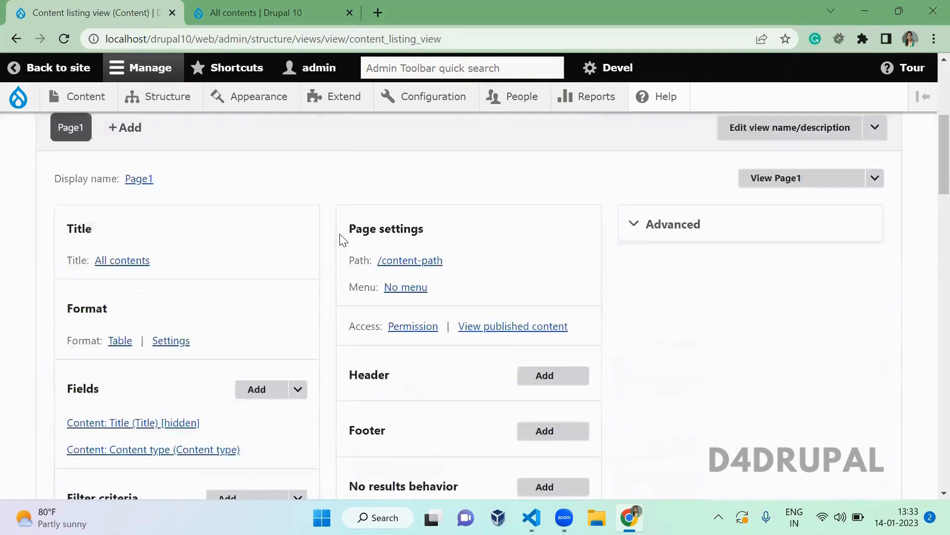
scroll(342, 240, down, 1)
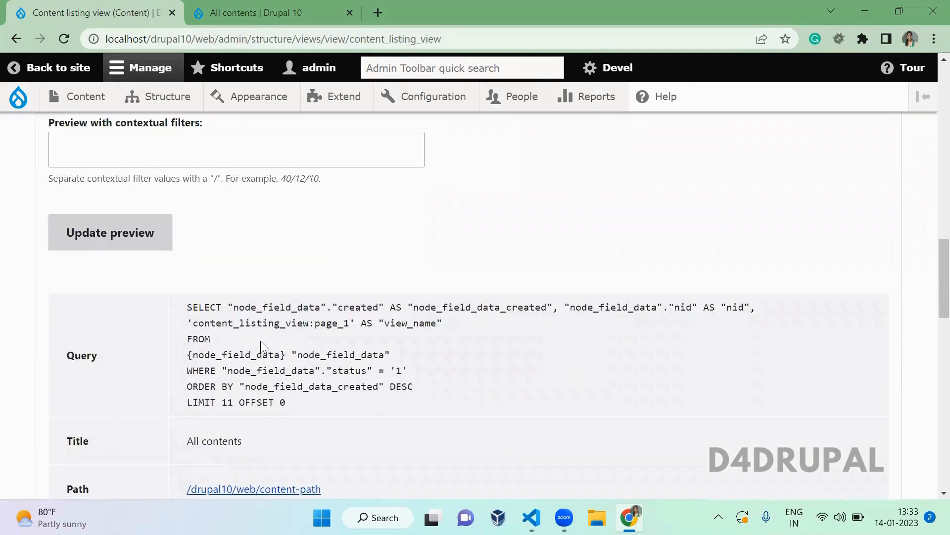
double_click(188, 308)
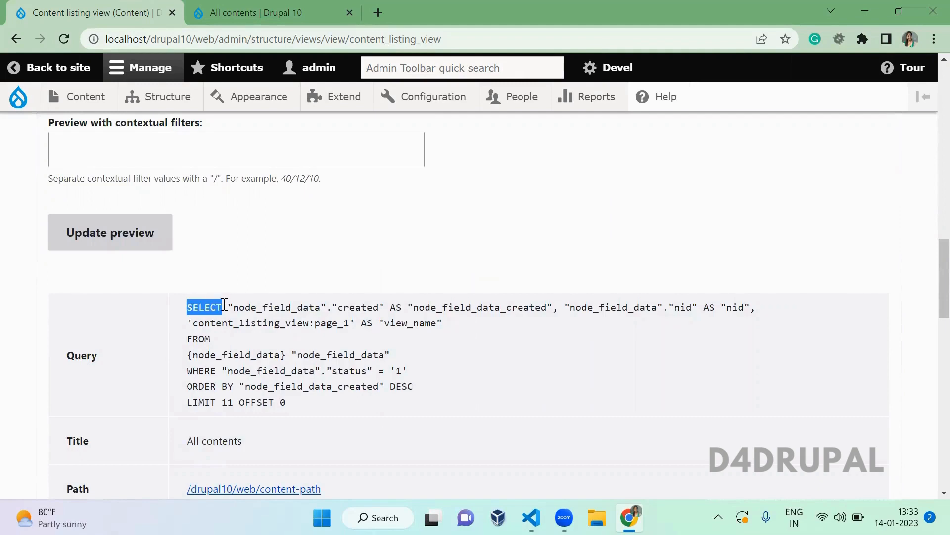
double_click(290, 308)
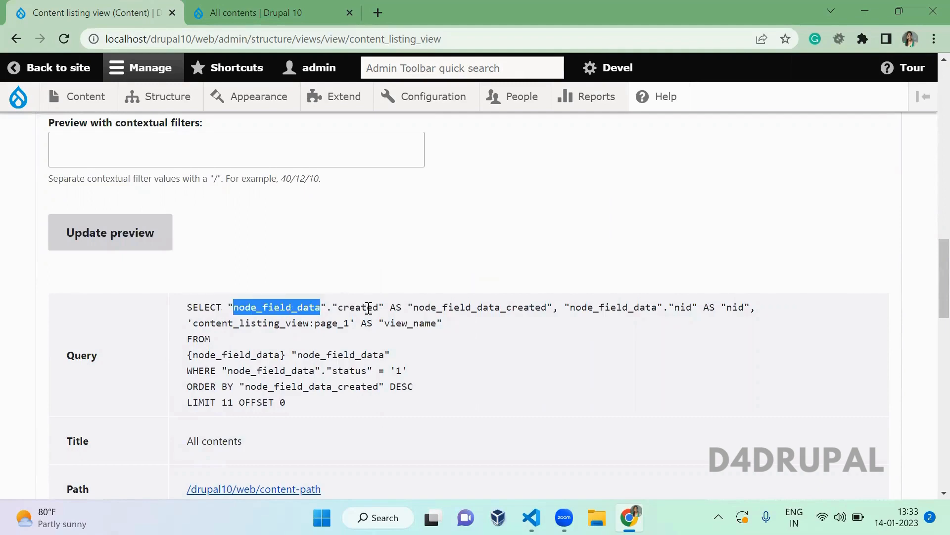
double_click(473, 307)
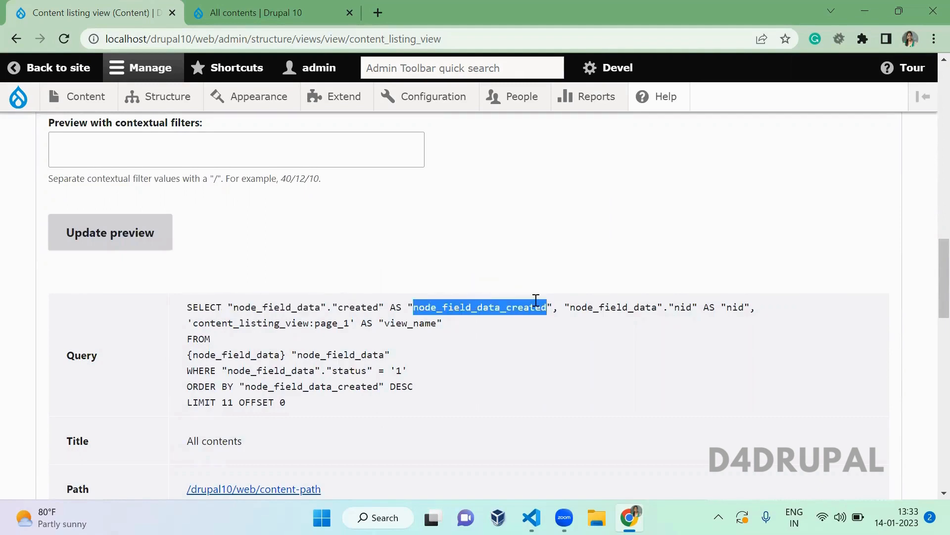
drag(692, 309, 396, 363)
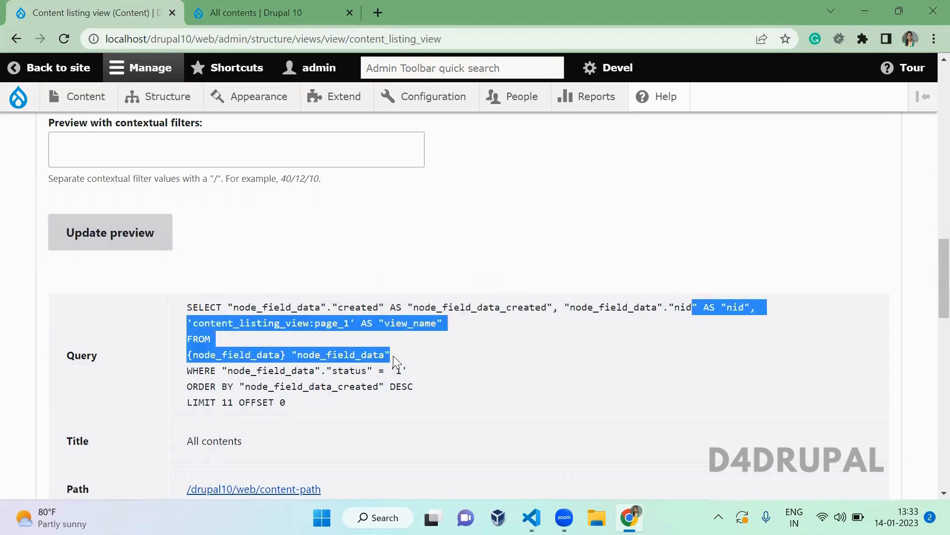
click(396, 364)
double_click(256, 355)
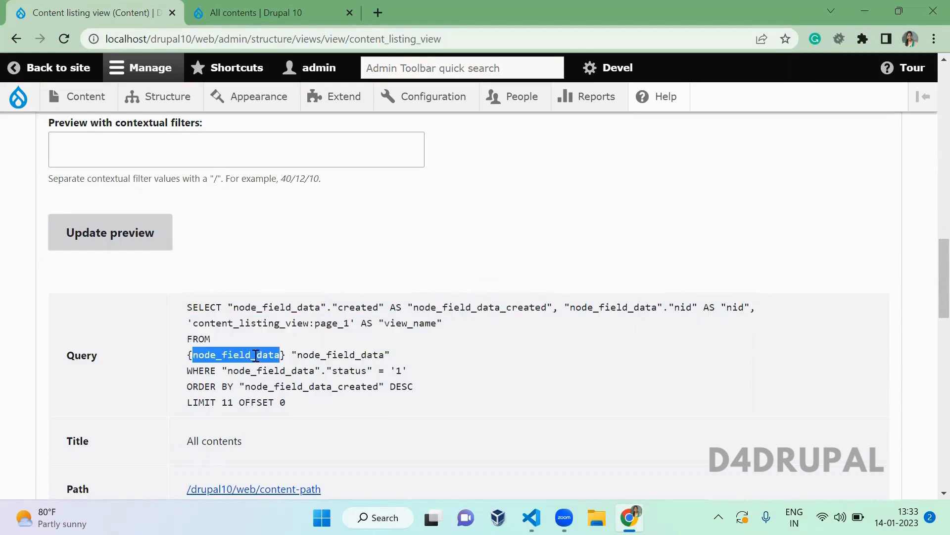
double_click(269, 371)
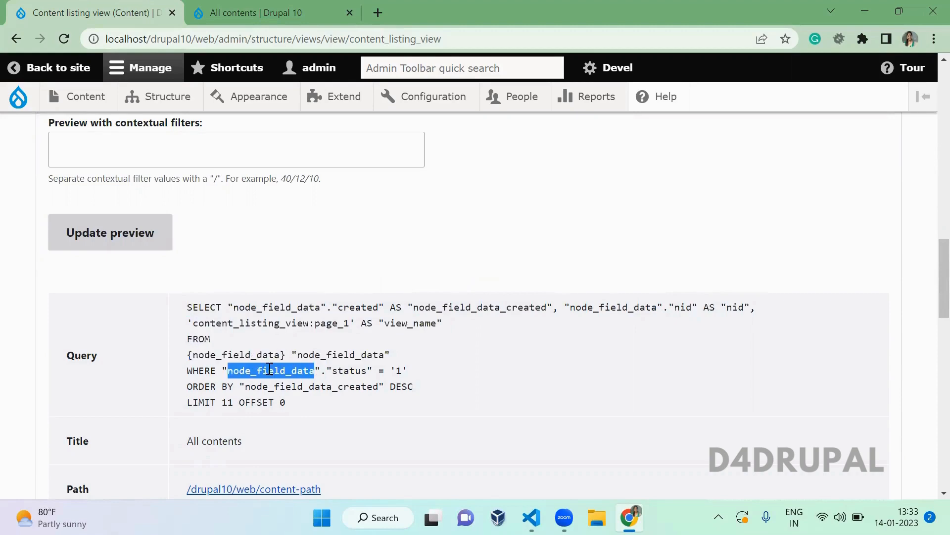
drag(415, 373, 218, 373)
click(365, 290)
- Highlight the published-status condition (status = '1') in the preview query
scroll(364, 290, up, 7)
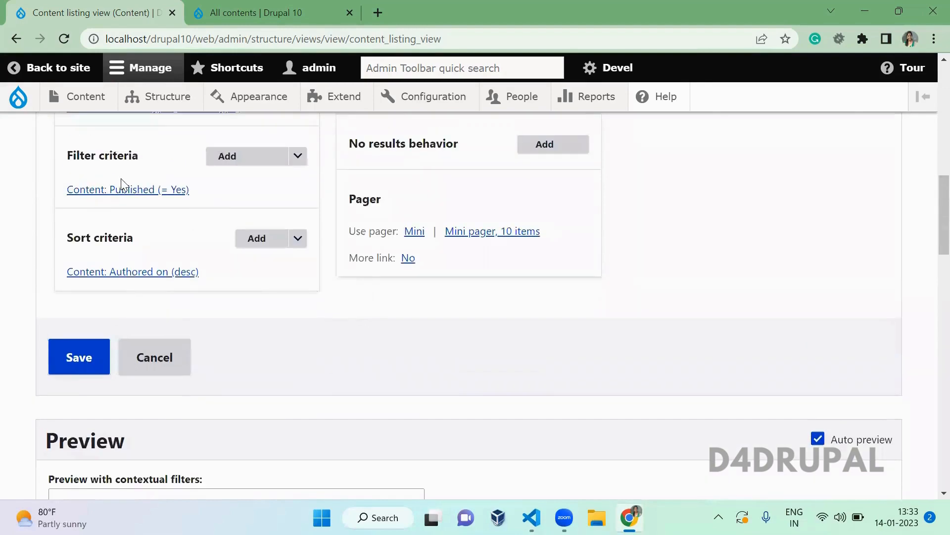
scroll(320, 412, down, 1)
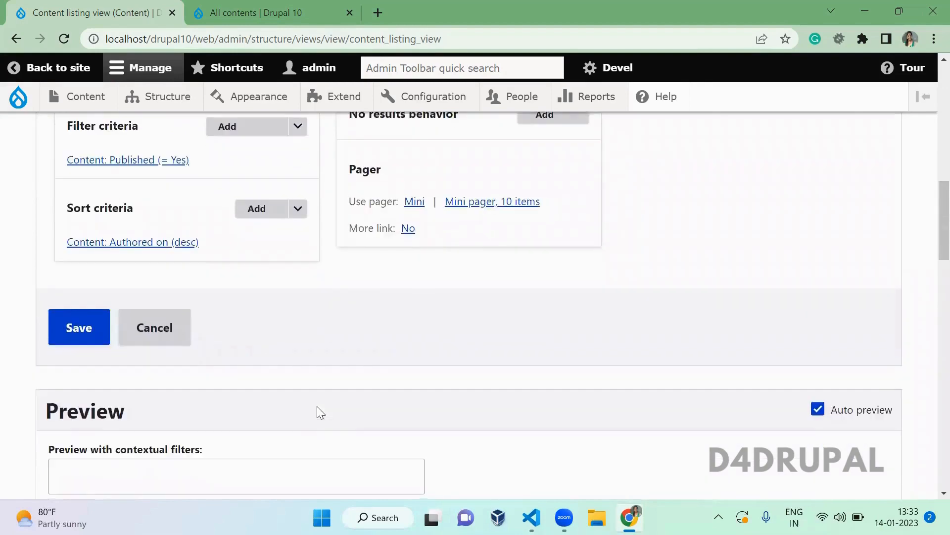
scroll(319, 412, down, 10)
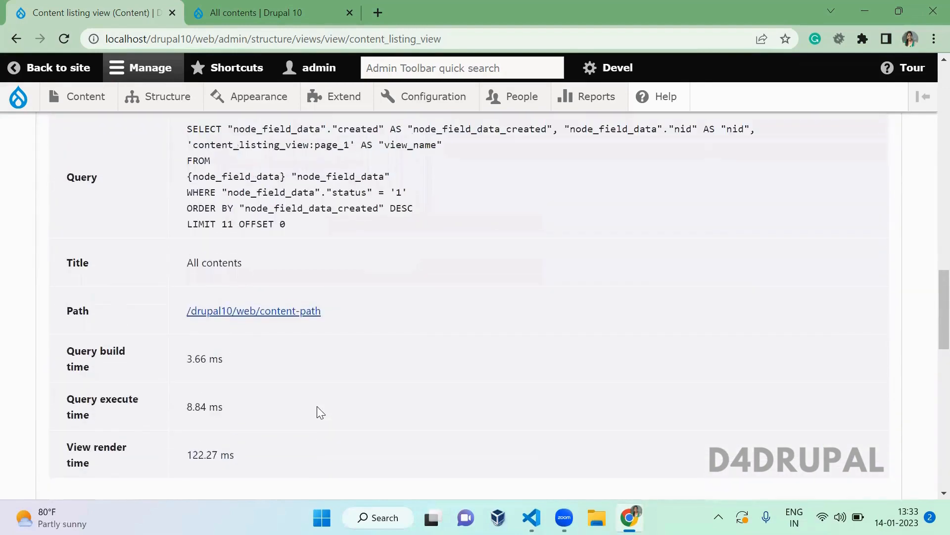
drag(408, 193, 219, 195)
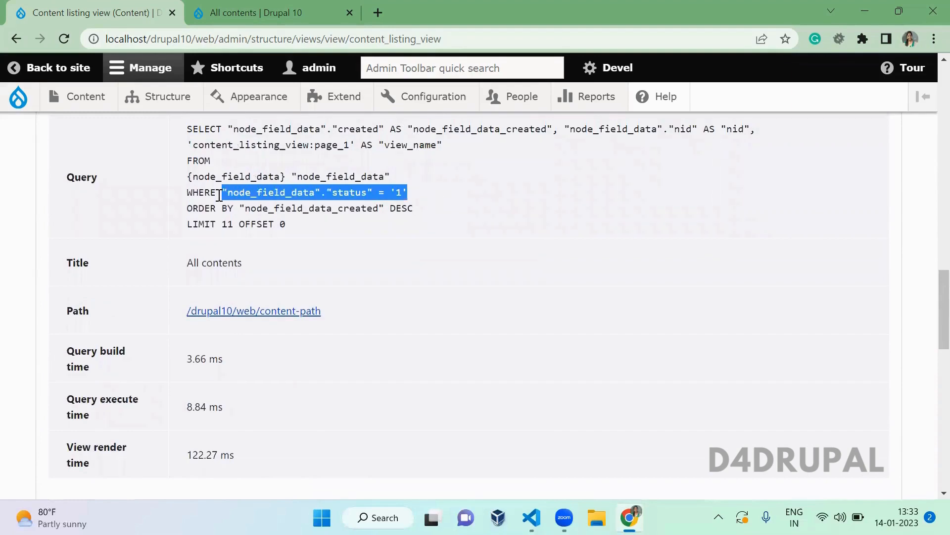
click(507, 194)
scroll(508, 195, up, 10)
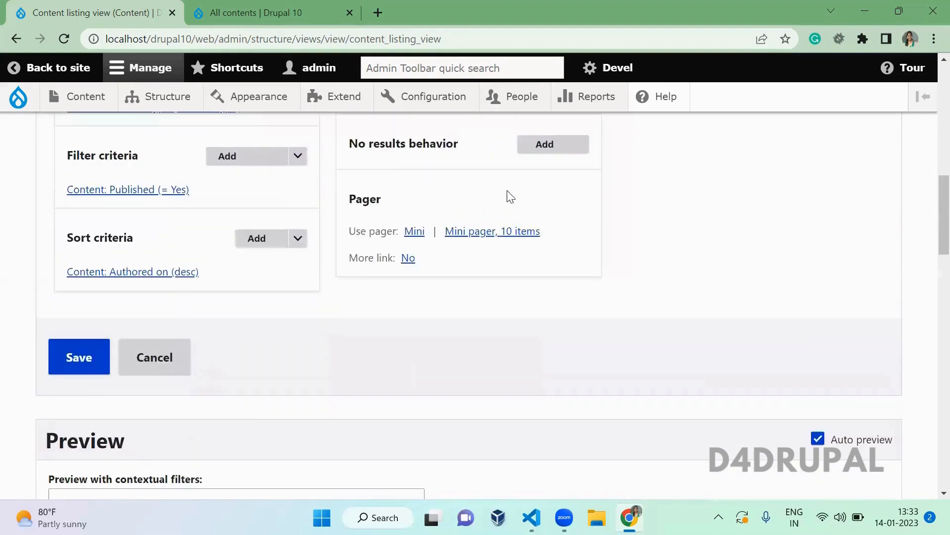
- Add a Content type filter, found by searching 'type', and expose it to visitors
click(256, 155)
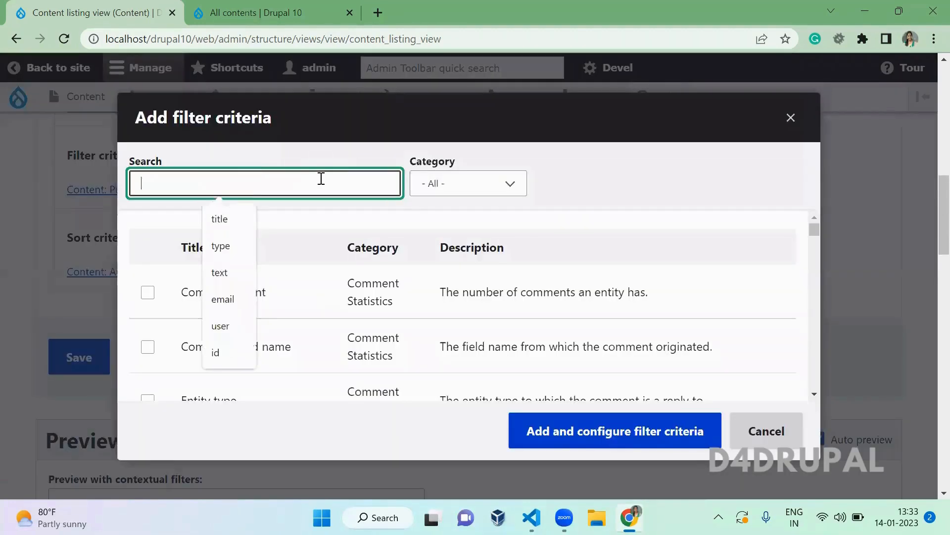
text(type)
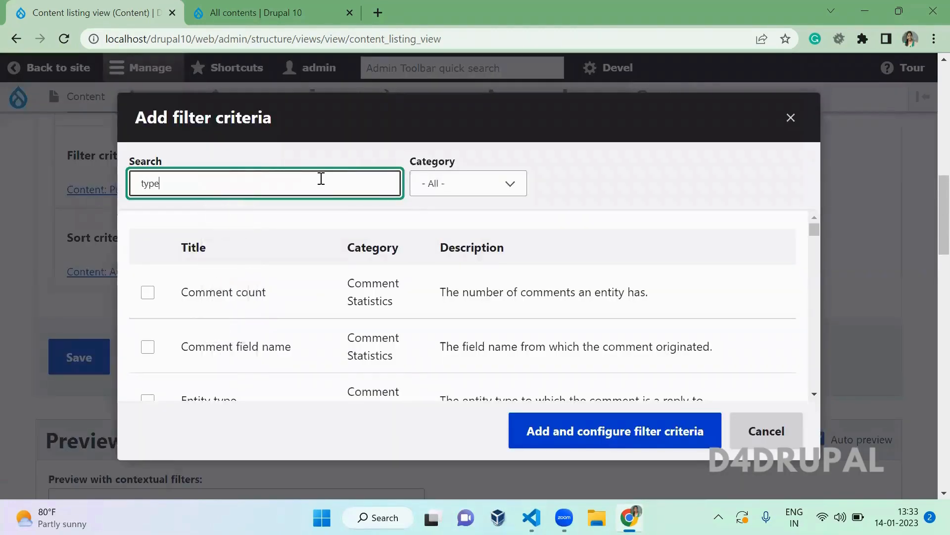
click(239, 348)
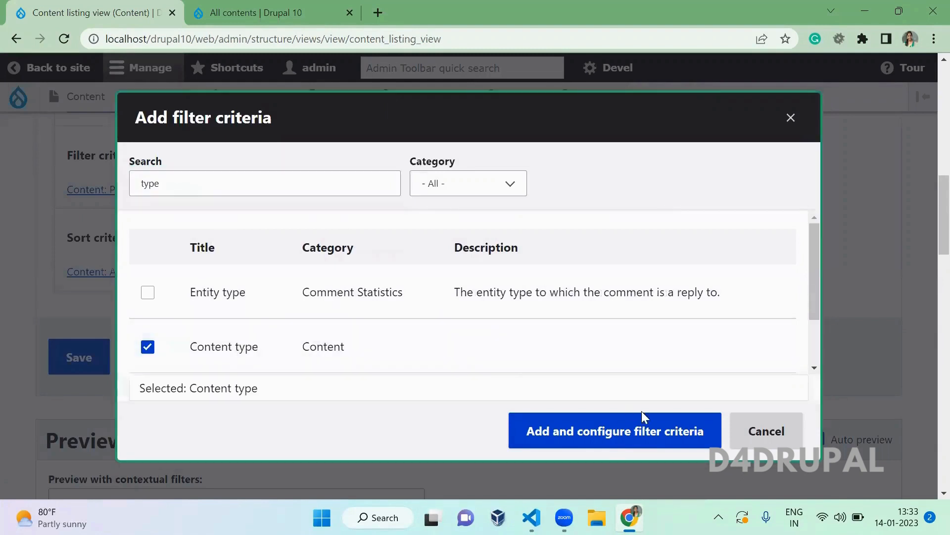
click(637, 436)
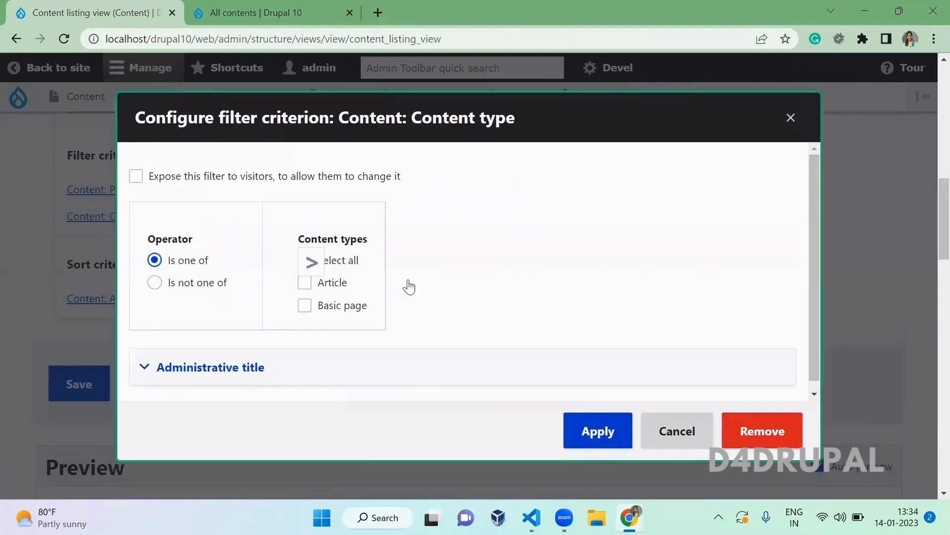
click(197, 181)
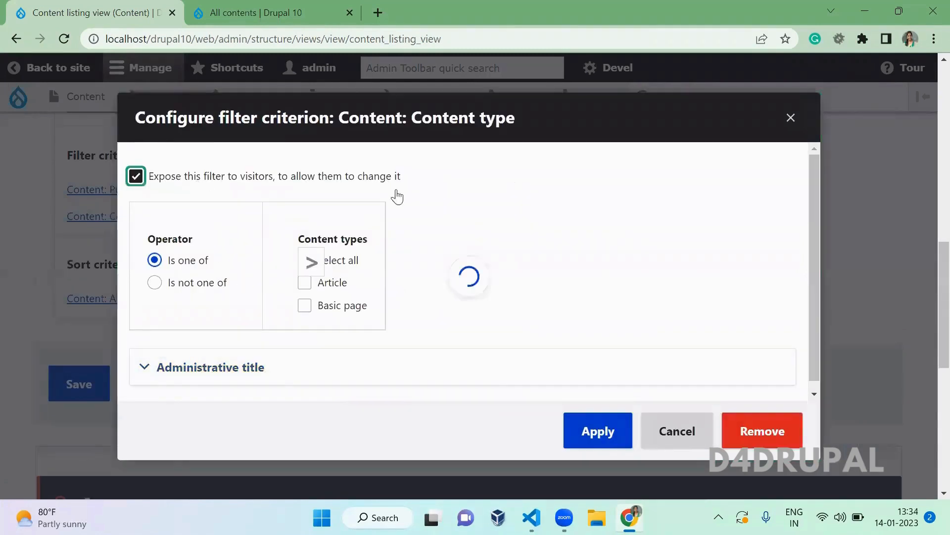
click(604, 436)
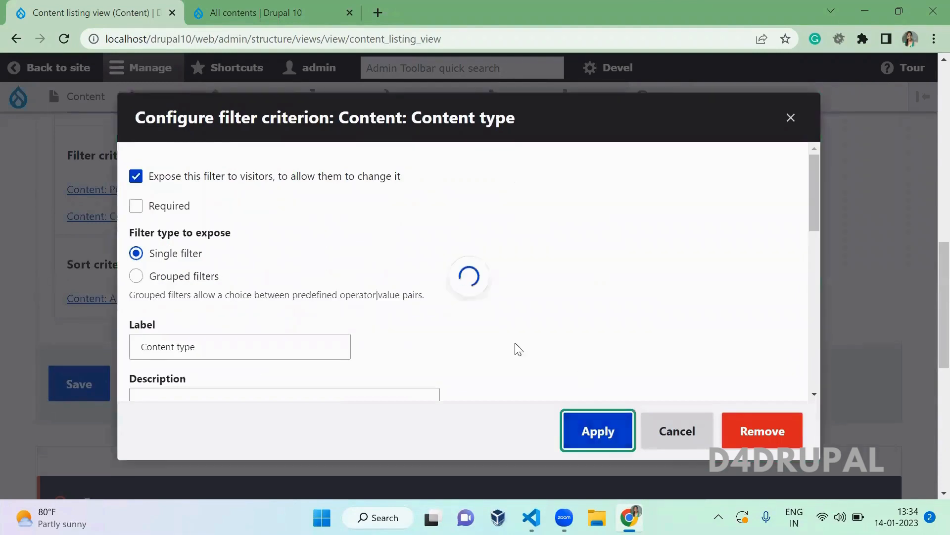
scroll(470, 340, down, 8)
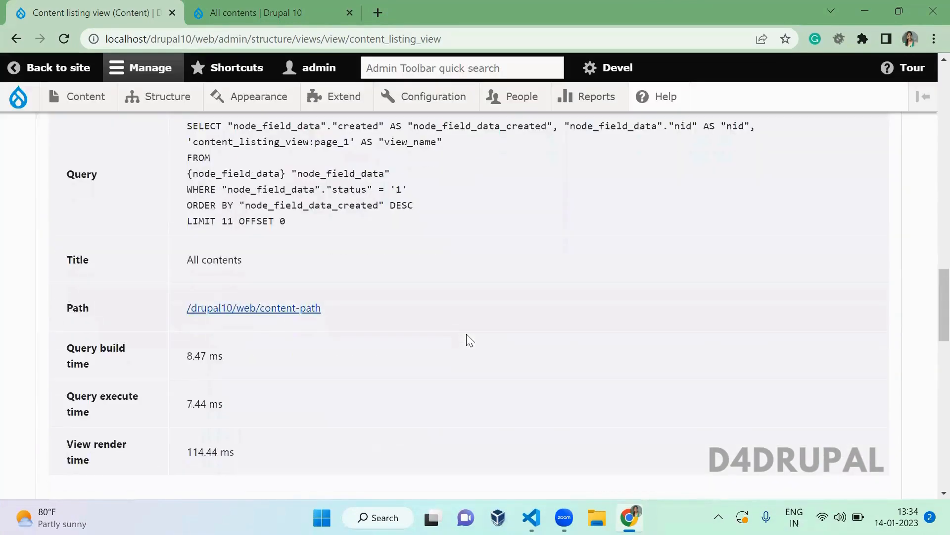
- Filter the preview to Article using the exposed Content type filter
scroll(298, 273, down, 4)
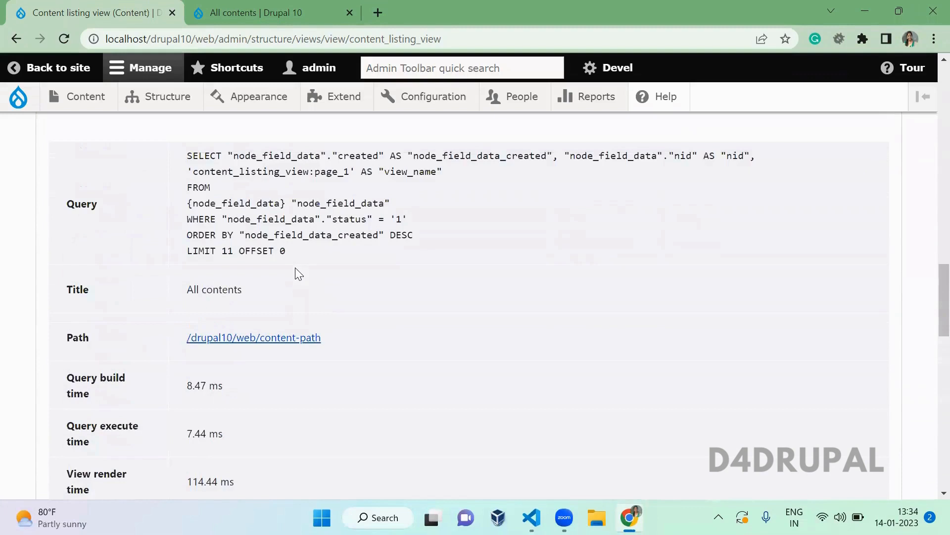
drag(223, 213, 461, 223)
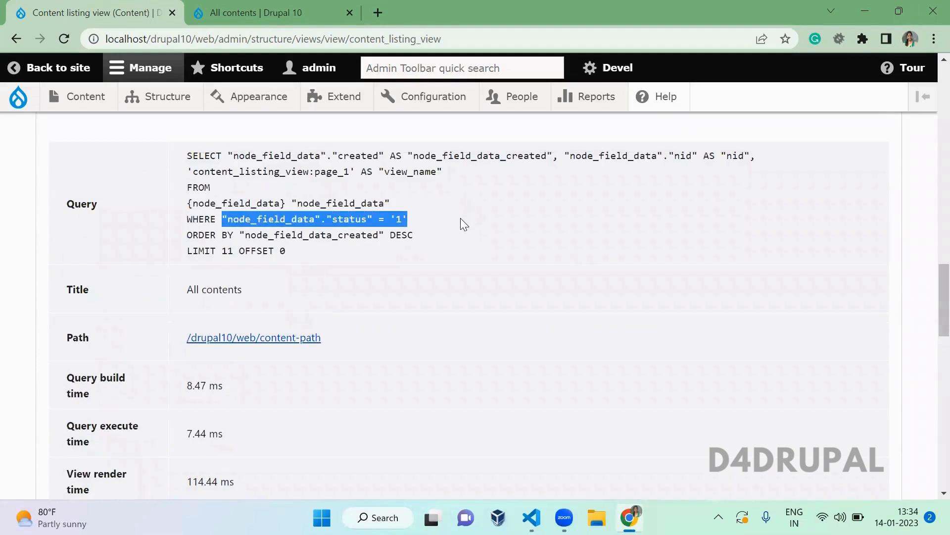
click(461, 224)
scroll(417, 317, down, 6)
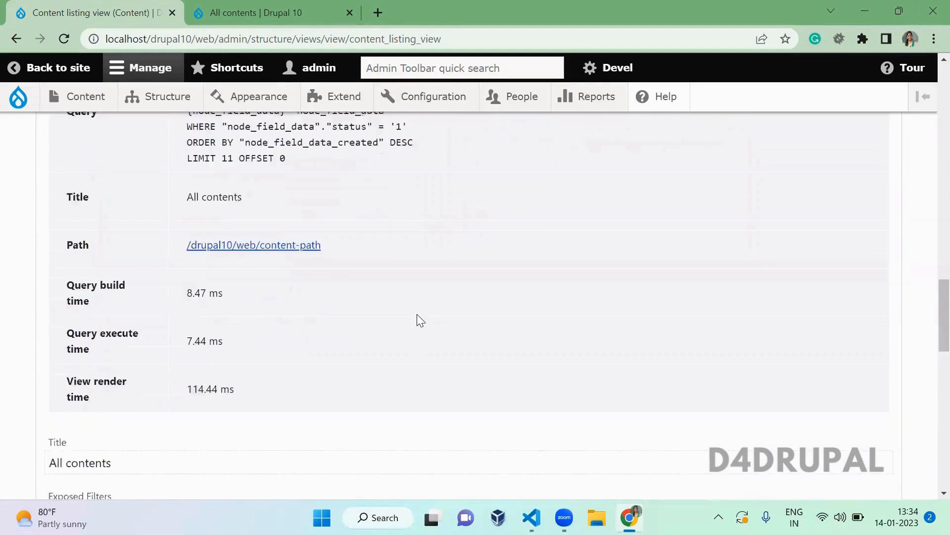
click(100, 325)
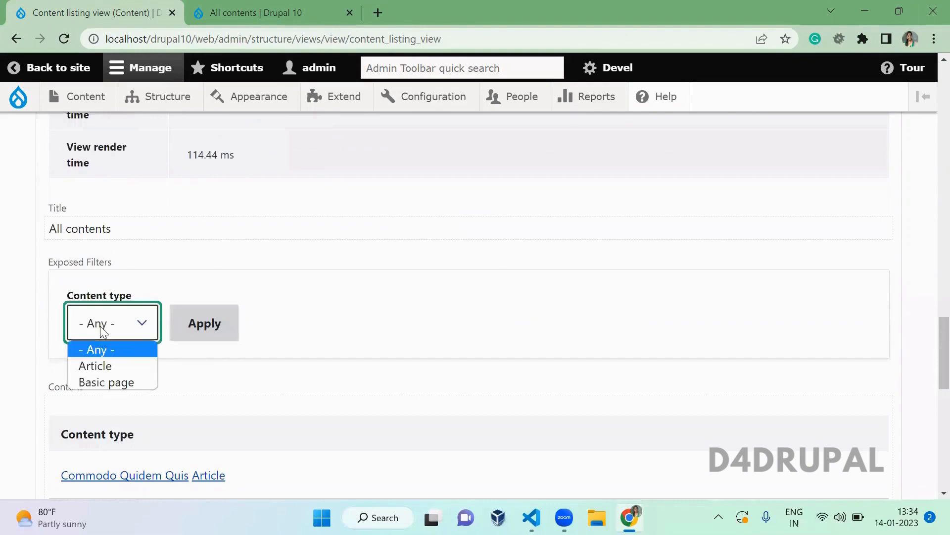
click(97, 365)
click(203, 322)
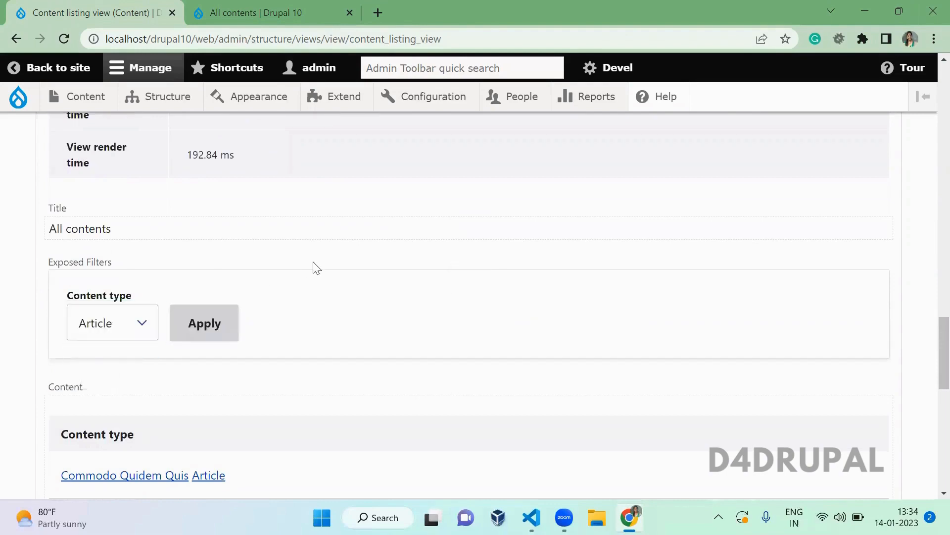
- Highlight the new type IN ('article') condition in the preview query
scroll(317, 268, up, 5)
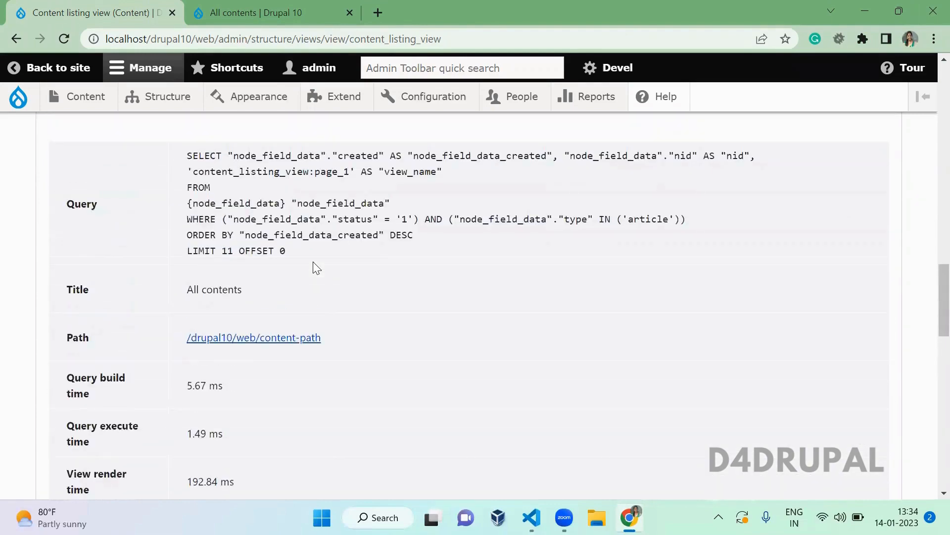
drag(439, 219, 715, 219)
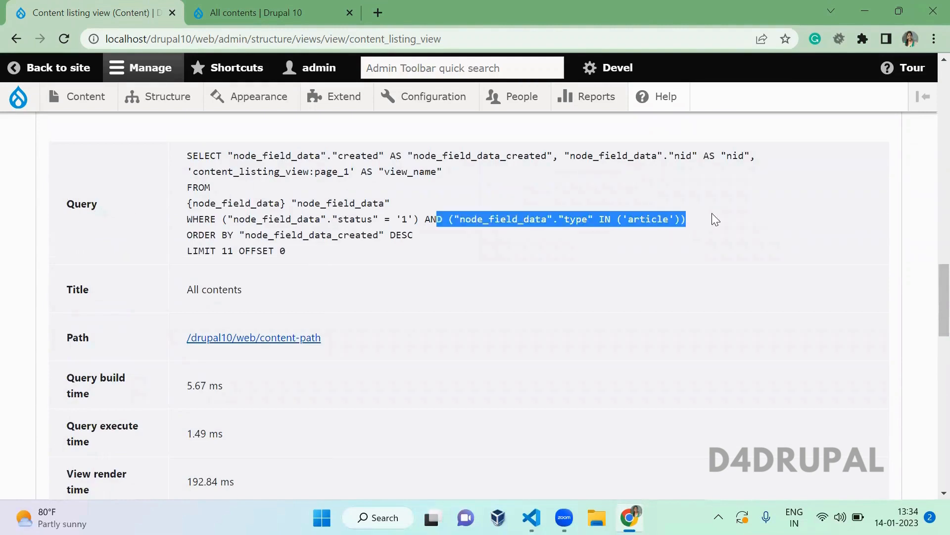
click(718, 215)
scroll(721, 220, up, 8)
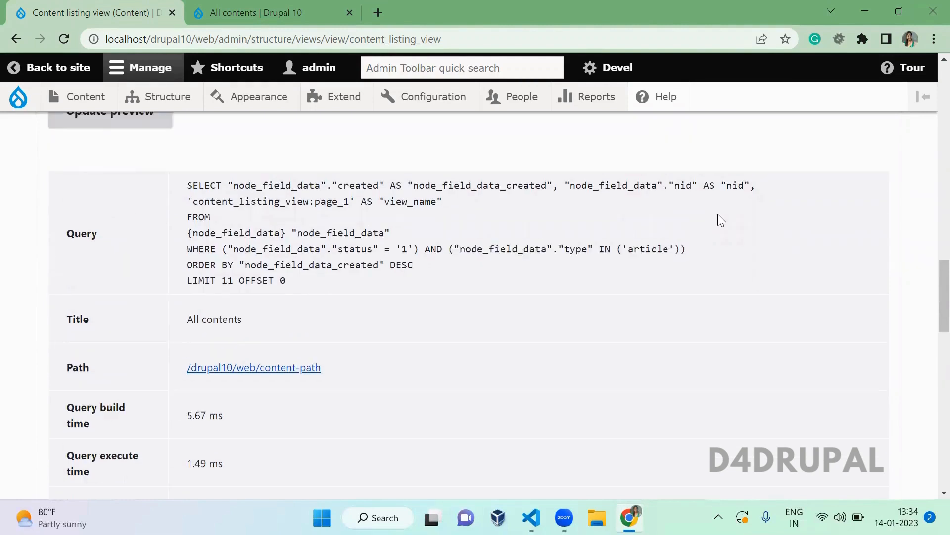
scroll(721, 219, up, 1)
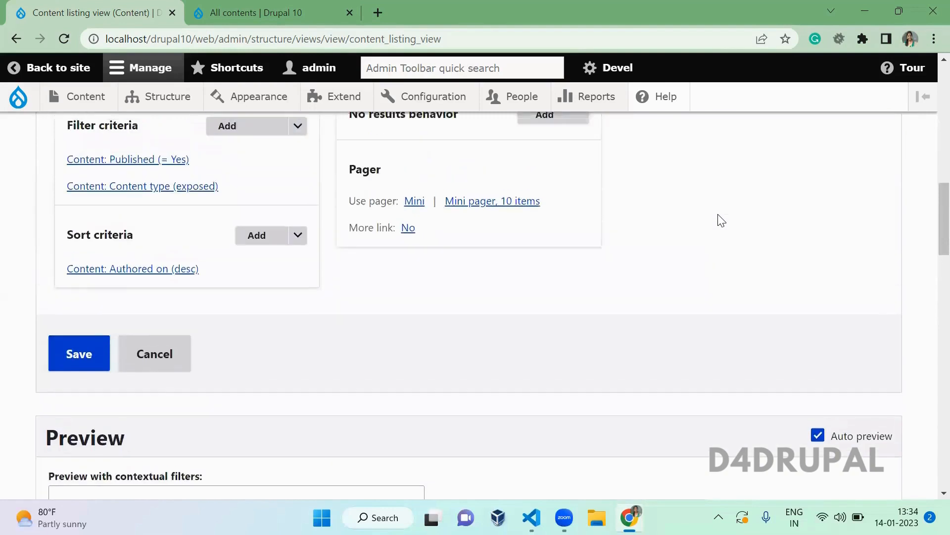
- Un-expose the Content type filter and fix it to Article only
click(200, 186)
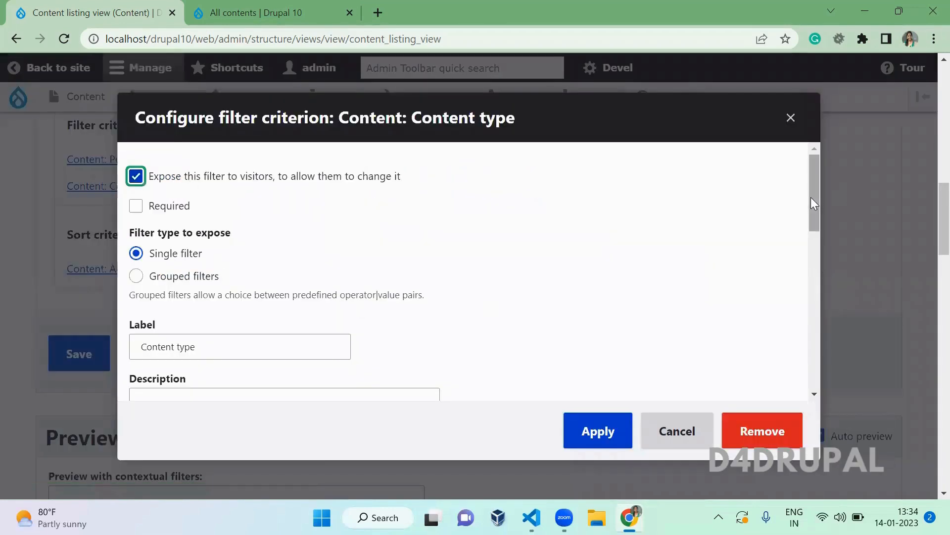
drag(811, 197, 817, 88)
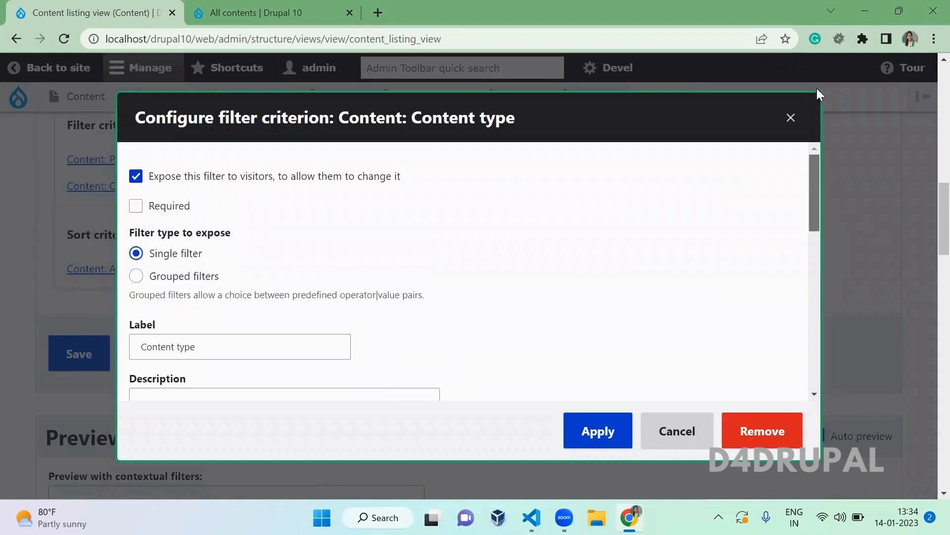
click(227, 178)
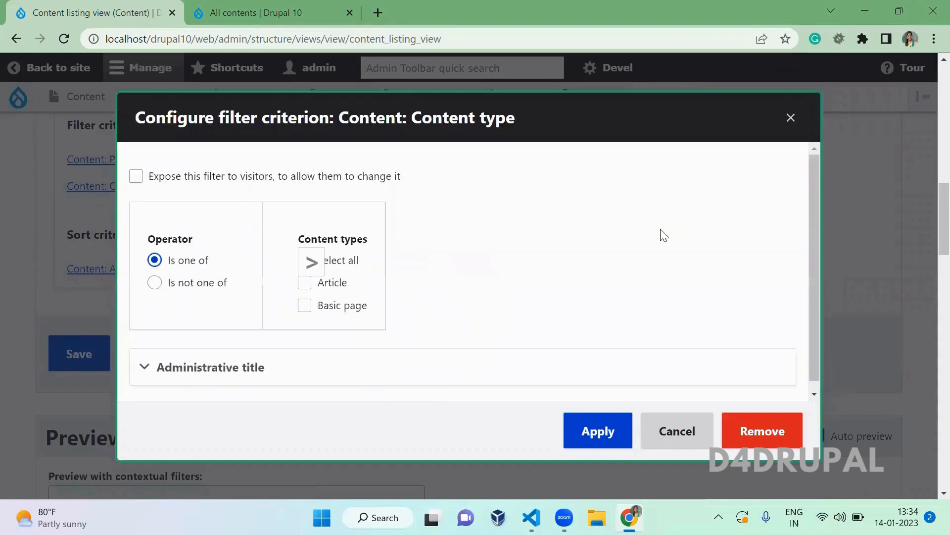
click(333, 285)
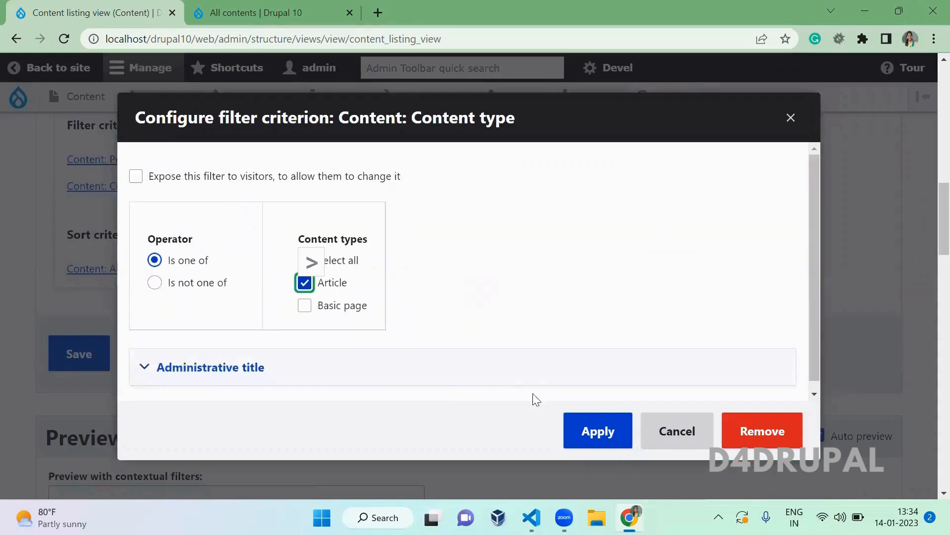
click(602, 439)
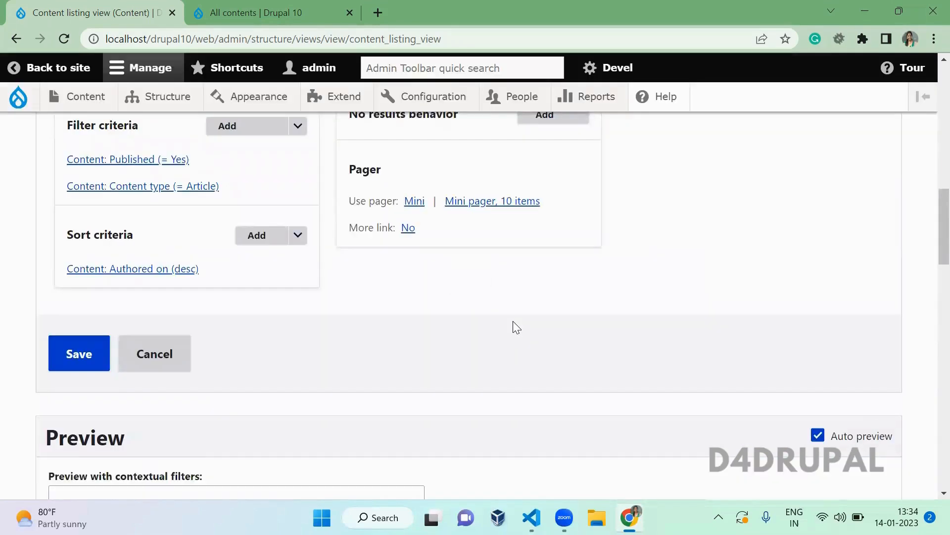
- Review the article content-type condition in the updated preview query
scroll(516, 328, down, 5)
scroll(516, 328, down, 3)
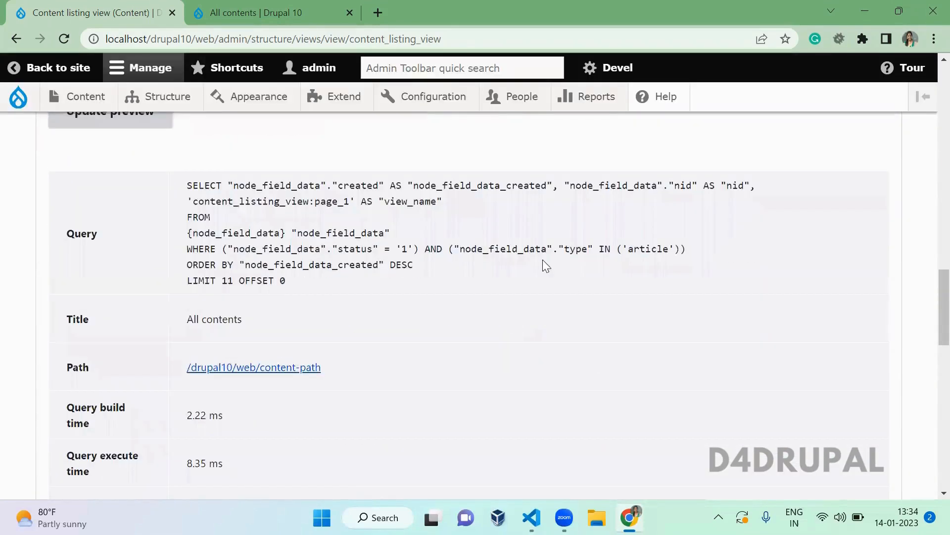
drag(421, 243, 725, 255)
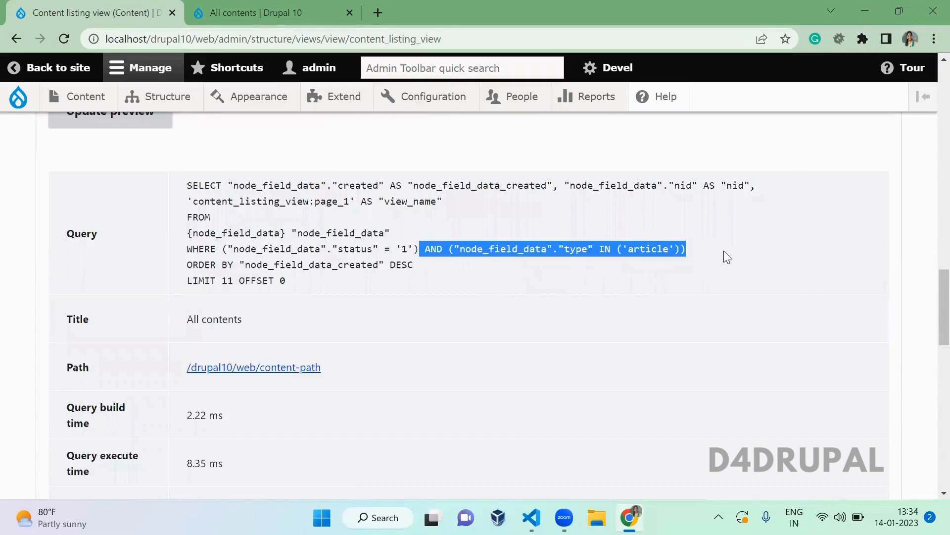
click(726, 256)
scroll(727, 257, up, 1)
scroll(726, 257, up, 11)
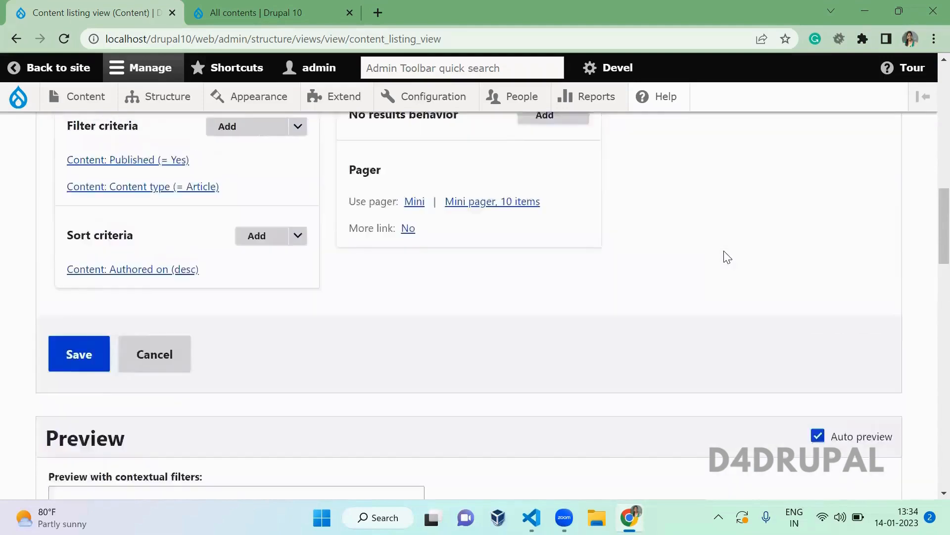
scroll(726, 256, down, 3)
scroll(726, 257, down, 1)
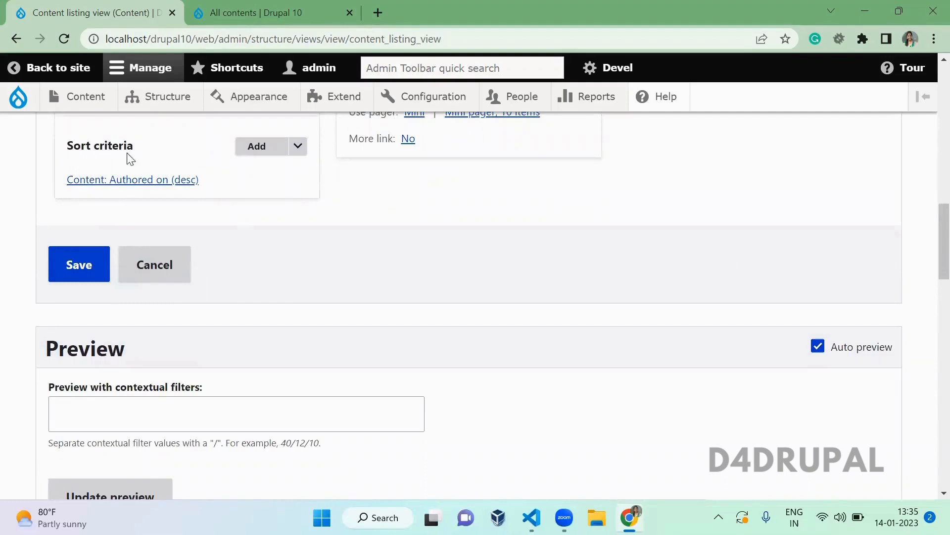
scroll(450, 266, down, 6)
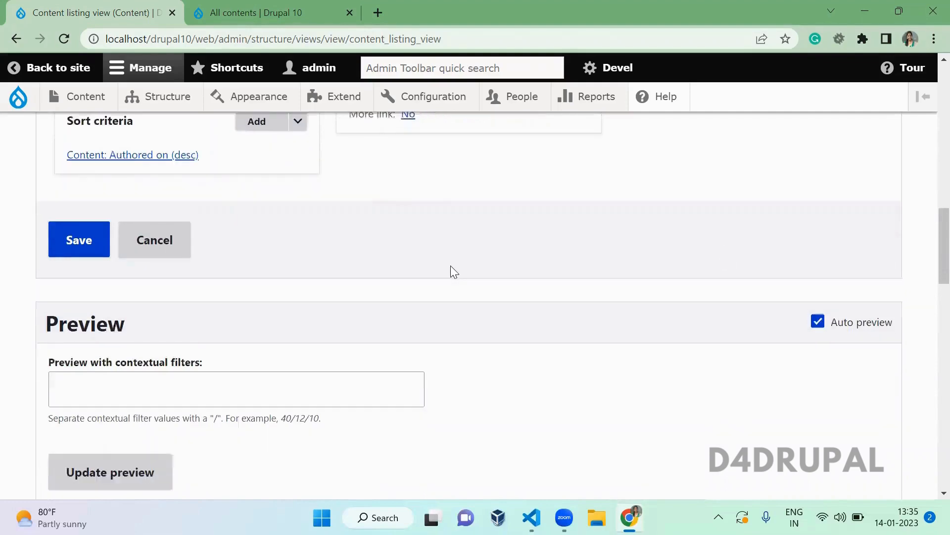
scroll(451, 265, down, 3)
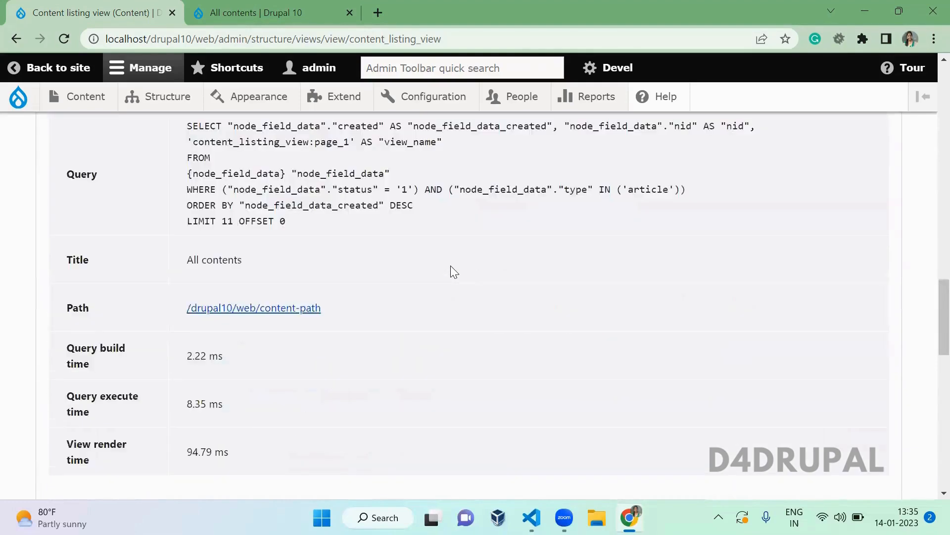
scroll(450, 269, up, 2)
click(522, 96)
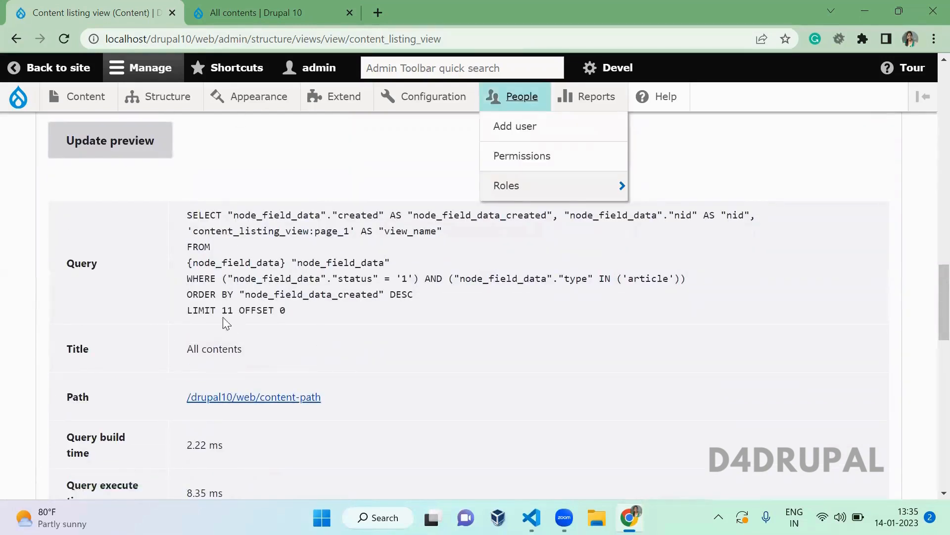
drag(237, 291, 187, 214)
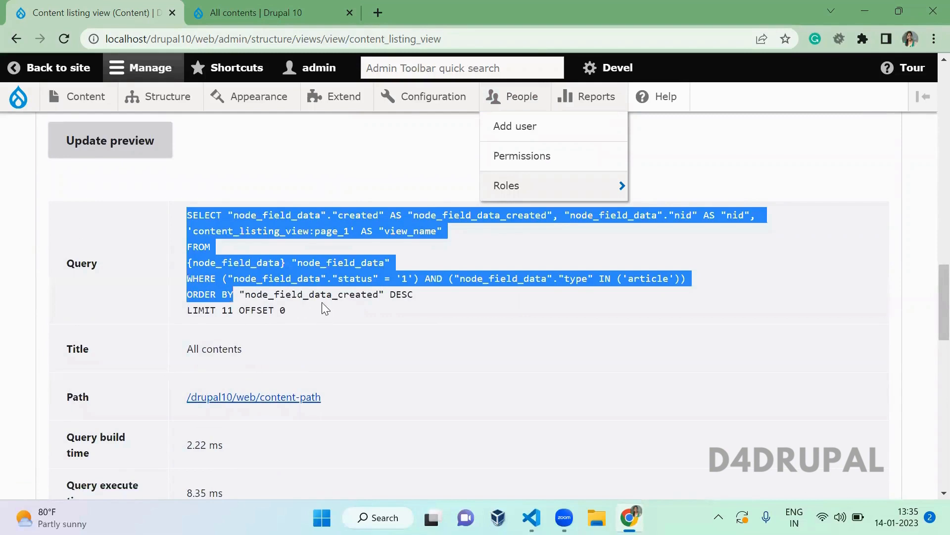
double_click(339, 293)
click(413, 294)
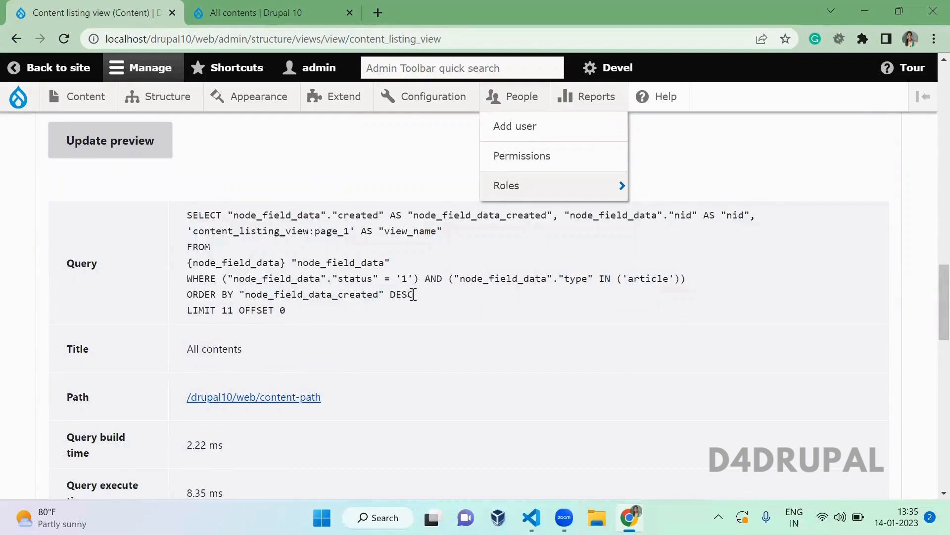
double_click(404, 294)
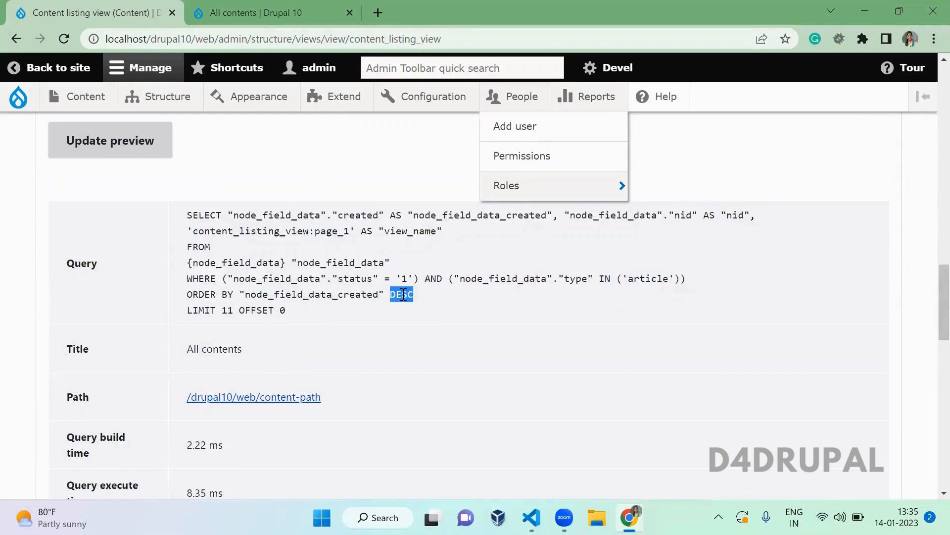
click(444, 305)
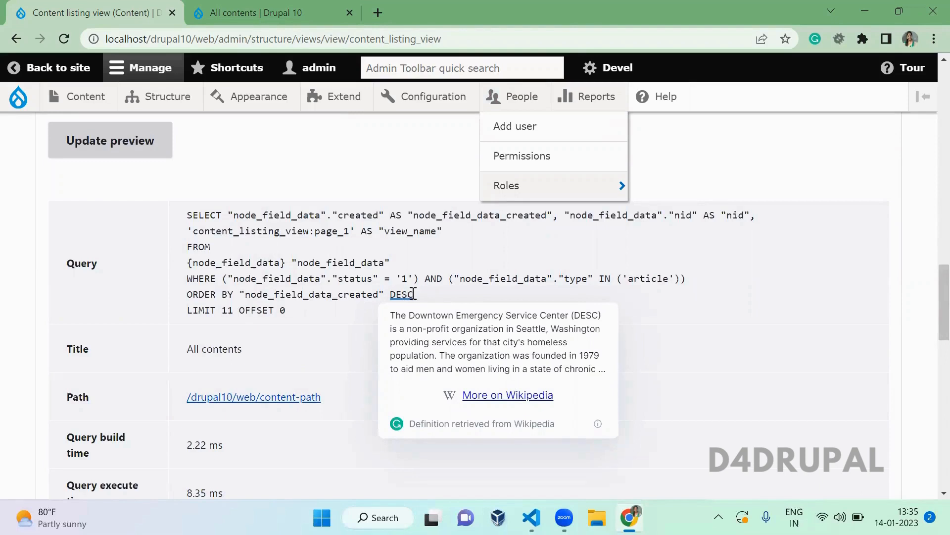
middle_click(251, 208)
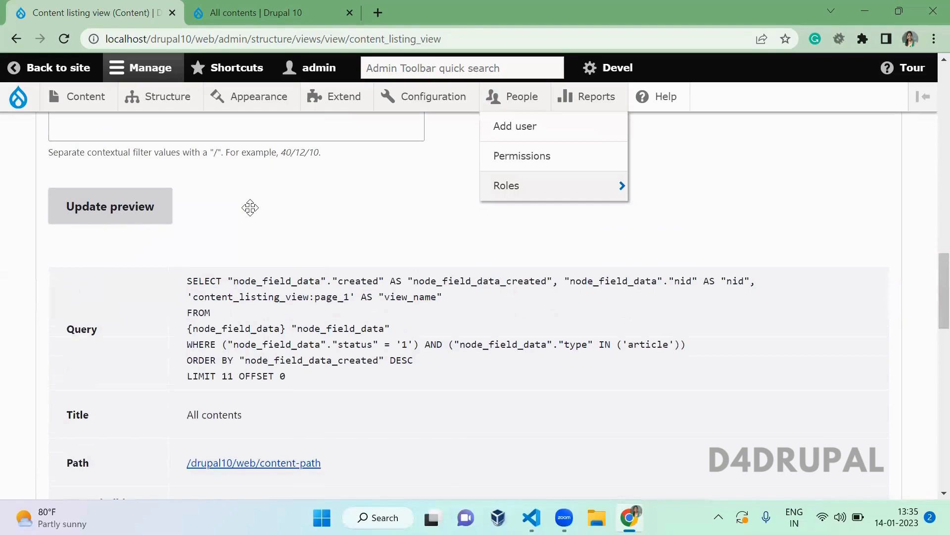
scroll(250, 208, up, 3)
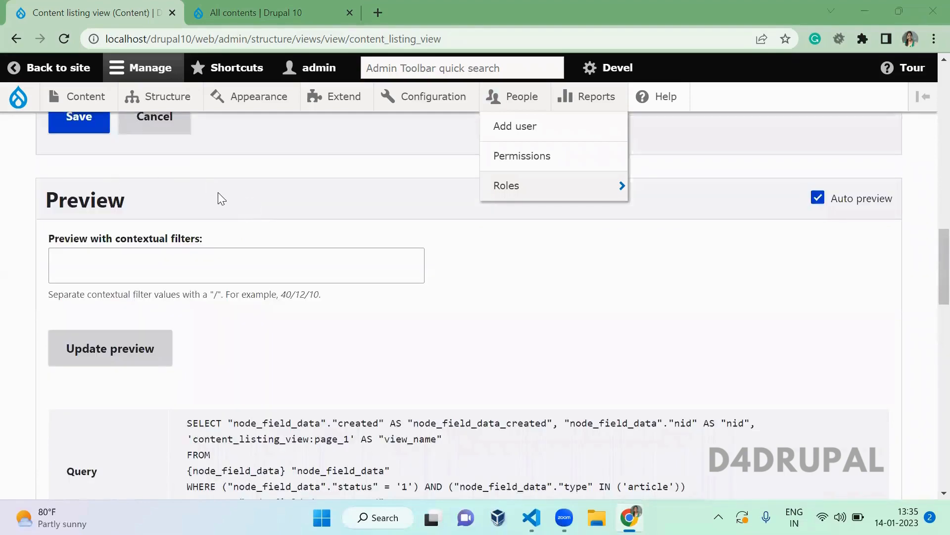
scroll(218, 192, up, 6)
- Change the Authored on sort to ascending and confirm the query's ORDER BY created ASC
click(143, 329)
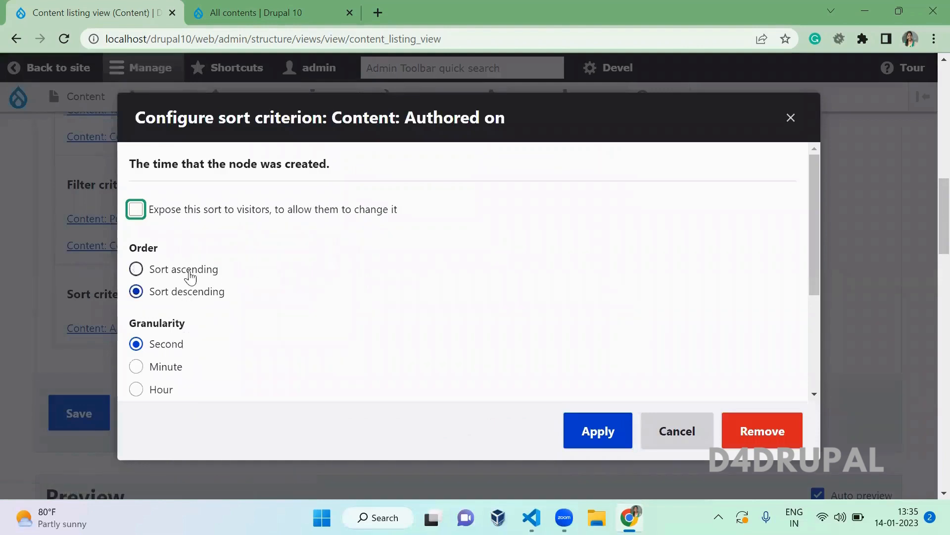
click(191, 273)
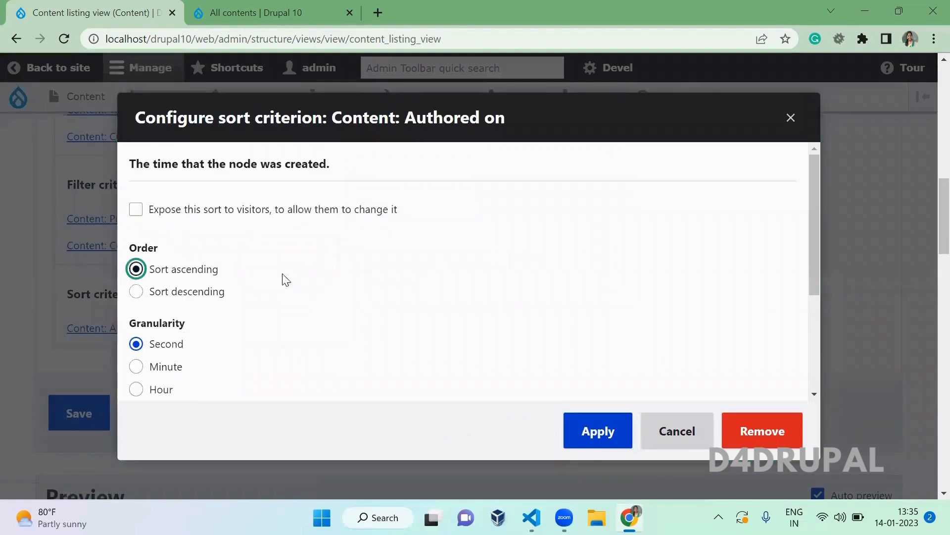
click(586, 428)
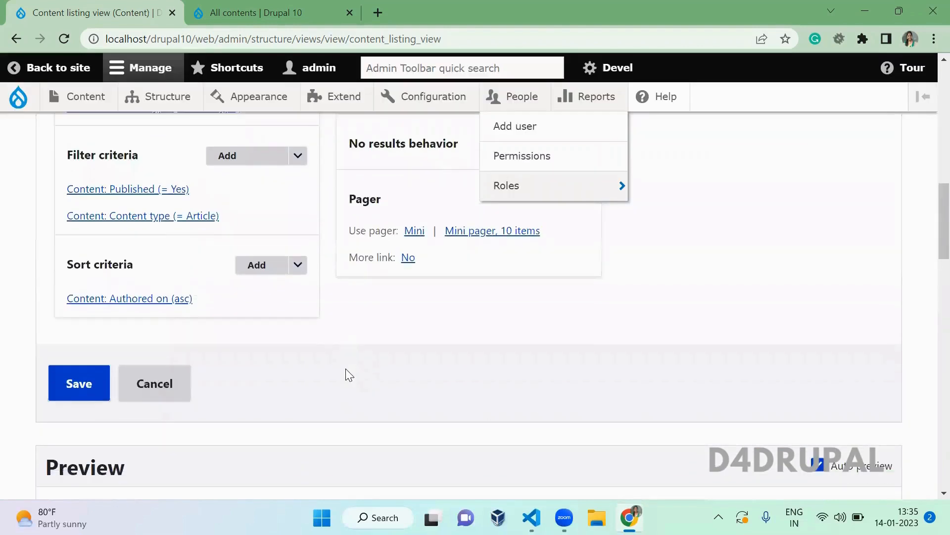
scroll(347, 374, down, 8)
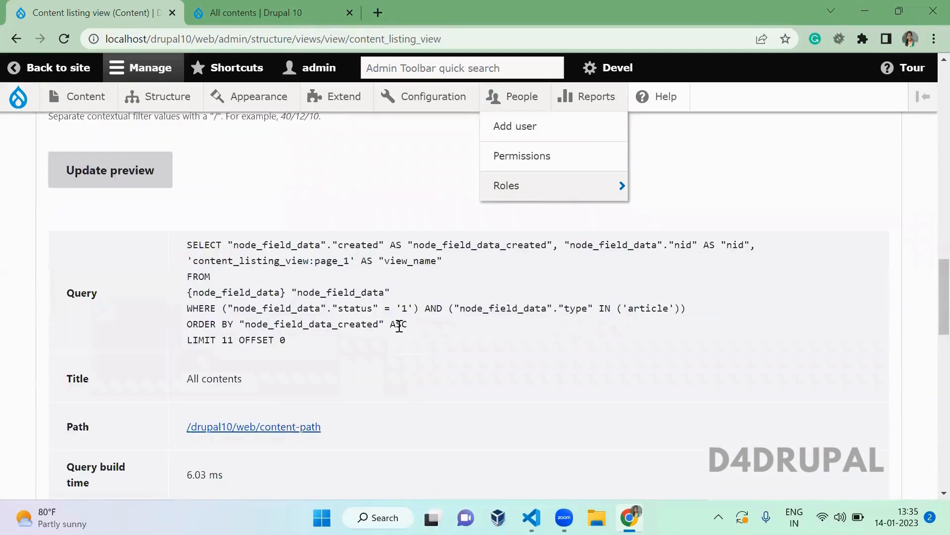
double_click(399, 324)
- Save the Content listing view with the ascending Authored on sort
scroll(359, 344, up, 8)
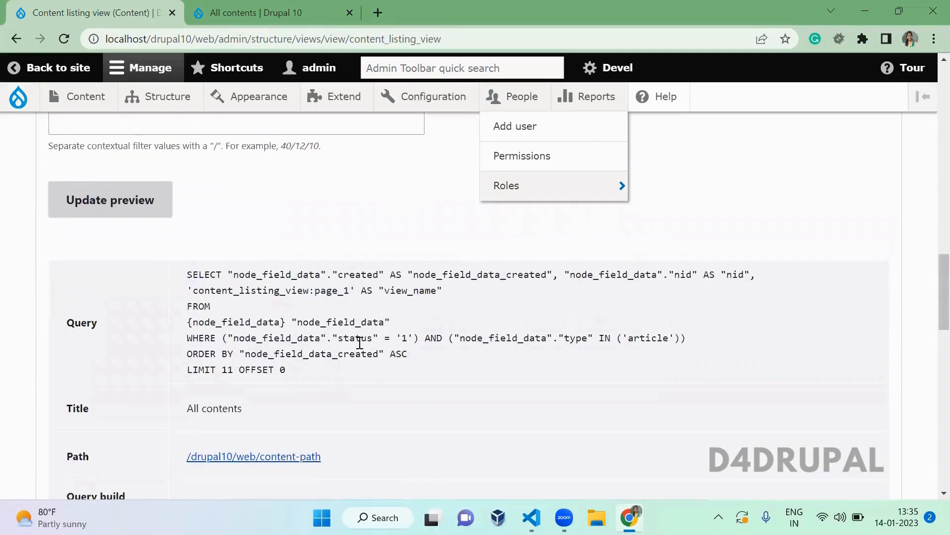
click(50, 332)
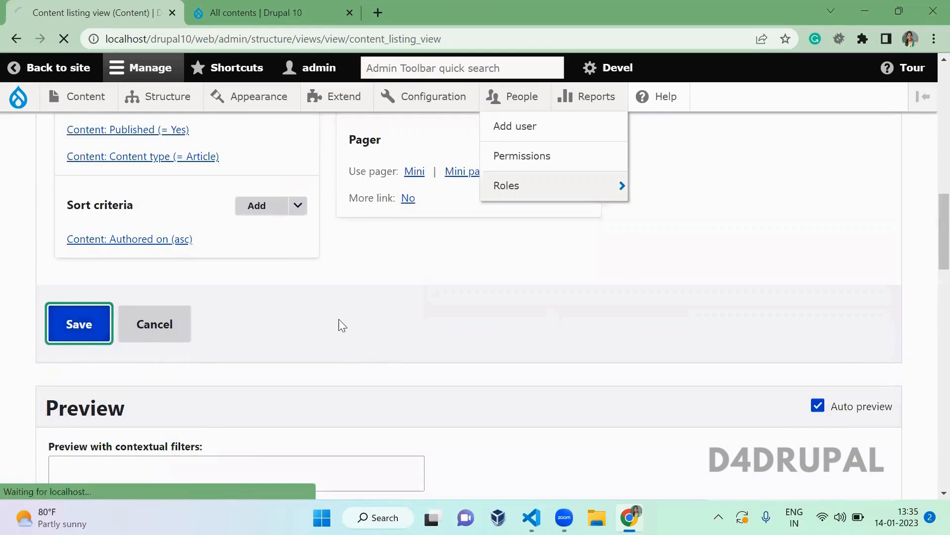
scroll(342, 325, down, 6)
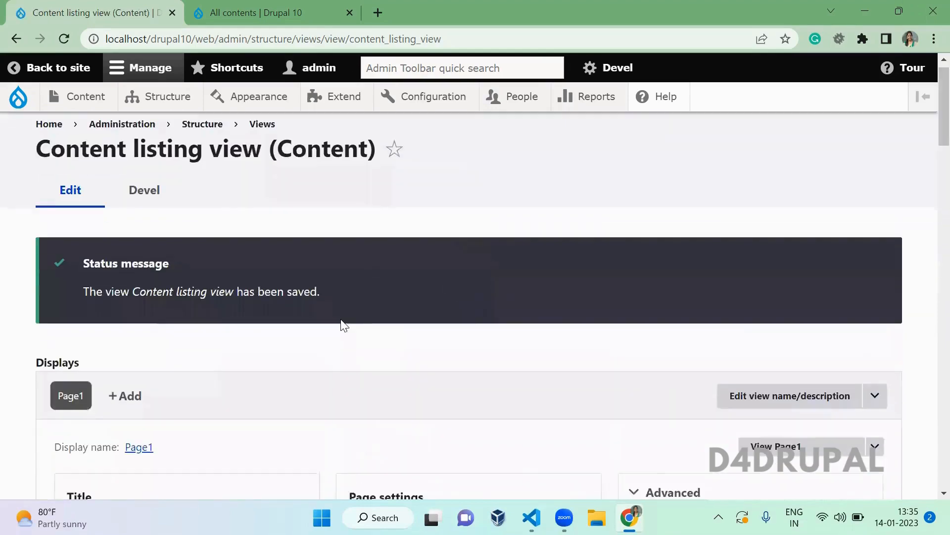
scroll(341, 321, up, 1)
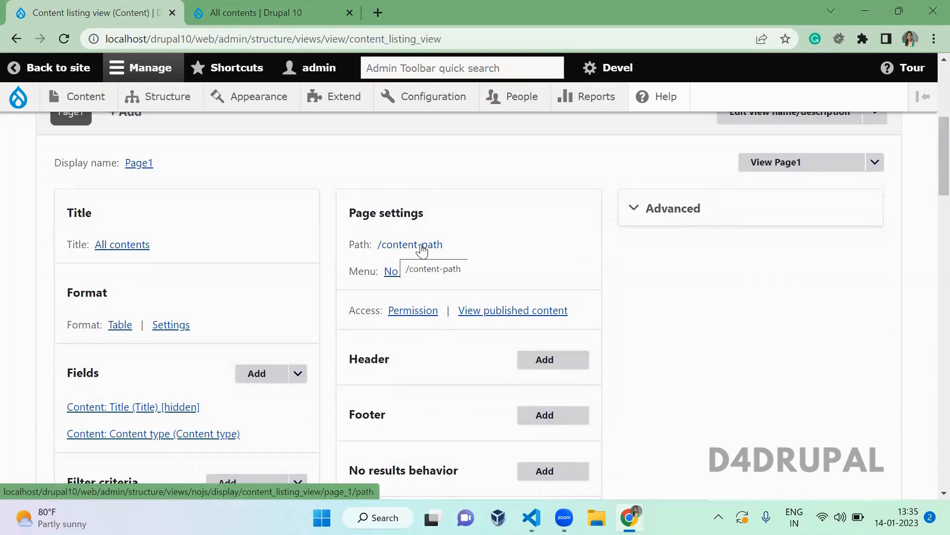
- Give Page1 a normal menu entry titled 'content link' and save the view
click(401, 274)
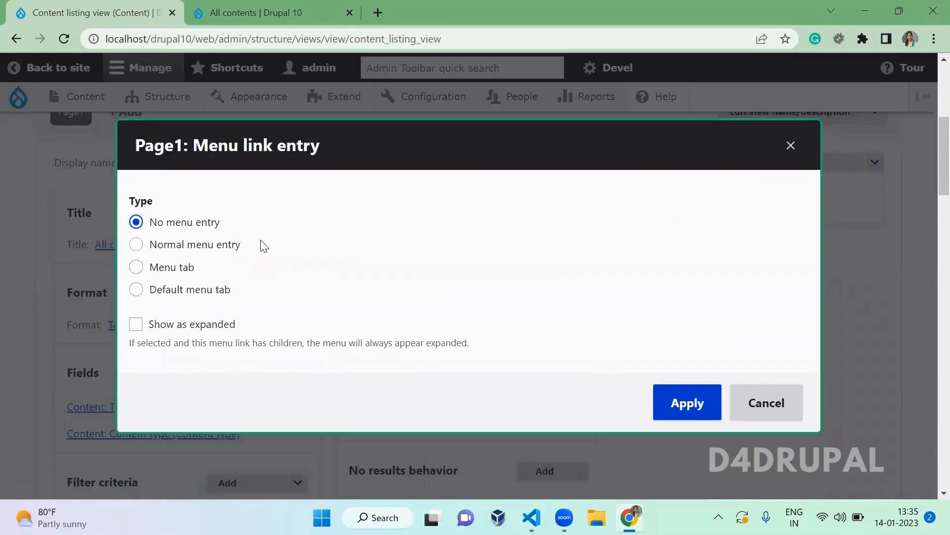
click(204, 250)
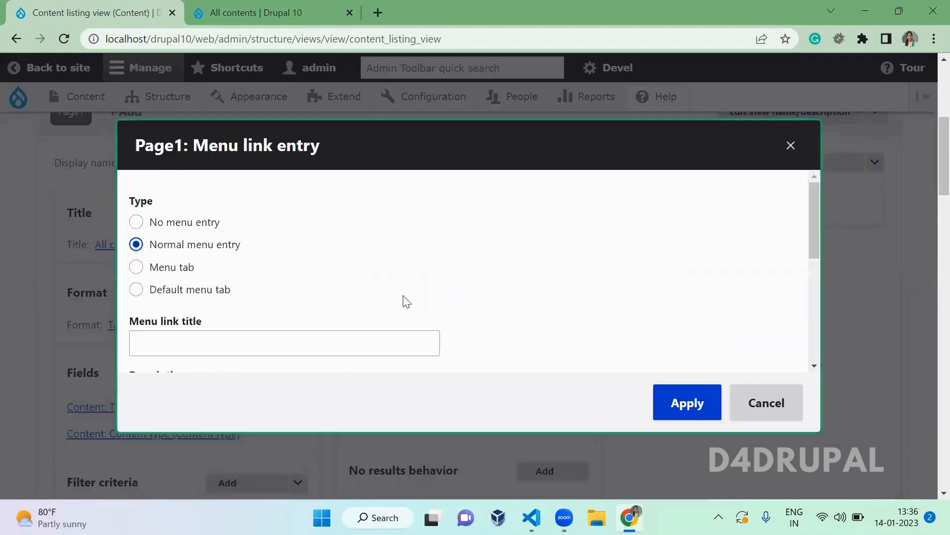
click(312, 342)
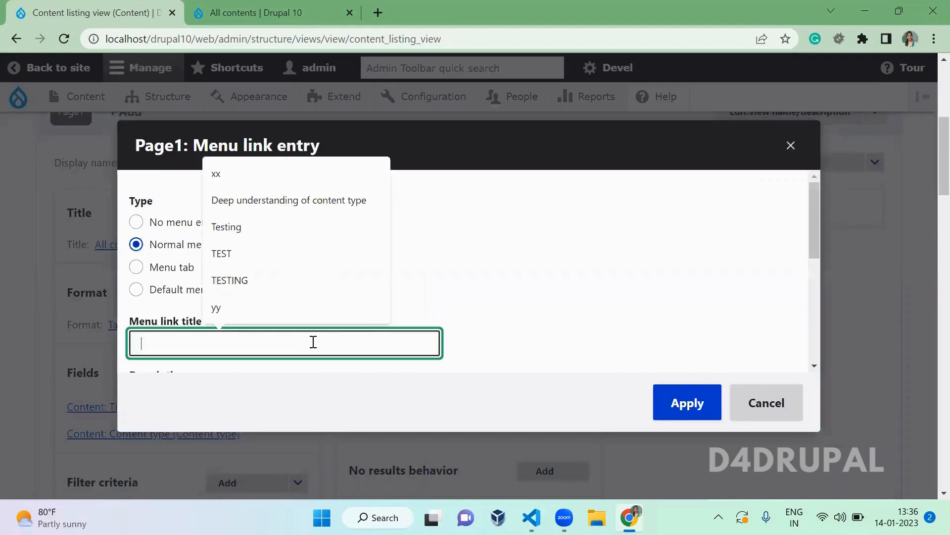
text(content link)
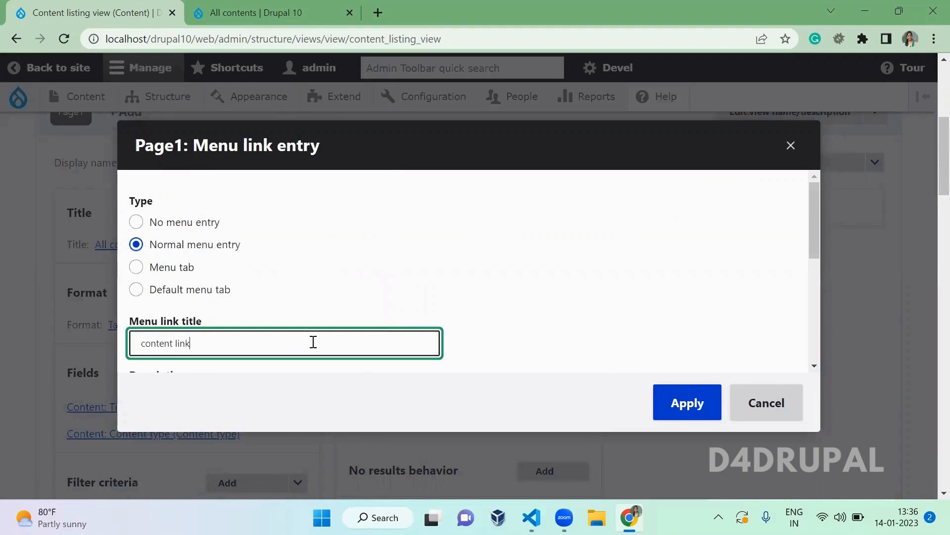
click(488, 233)
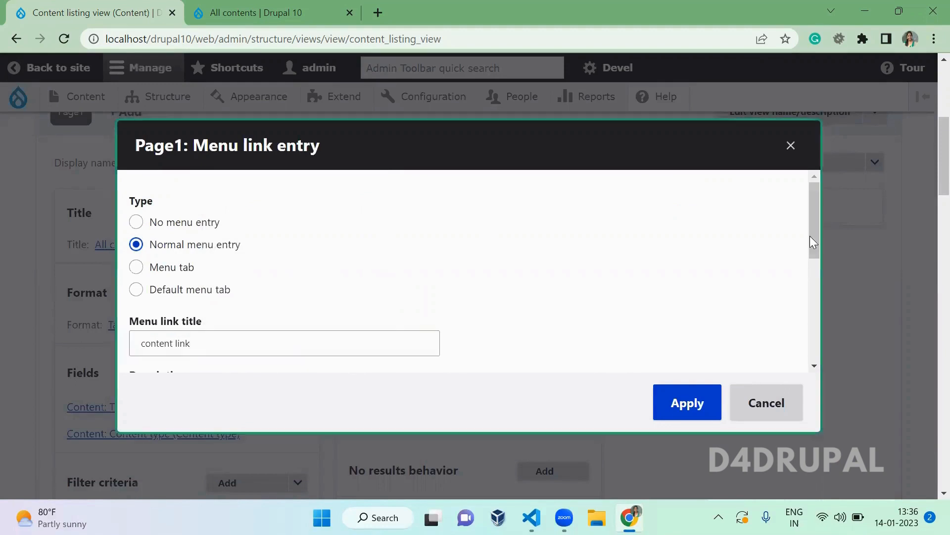
drag(813, 231, 812, 343)
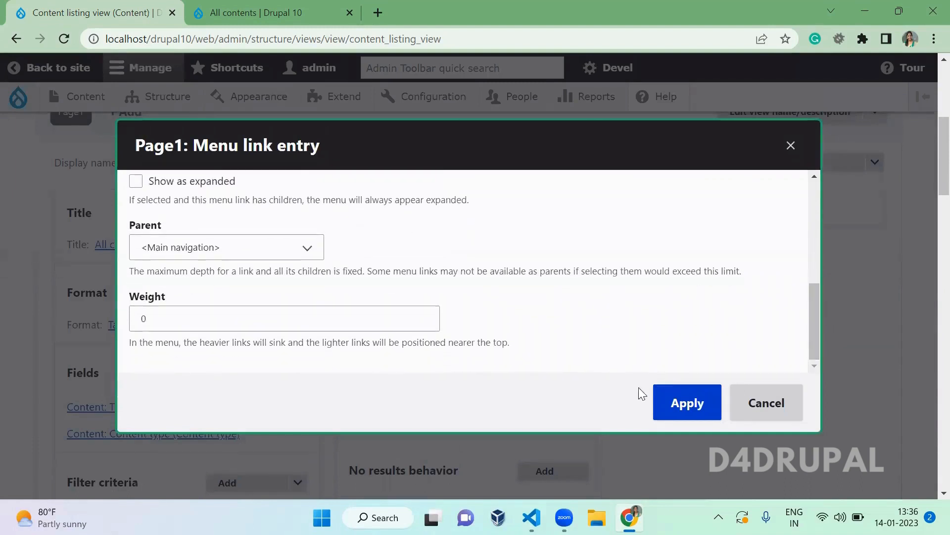
click(675, 406)
scroll(11, 333, down, 6)
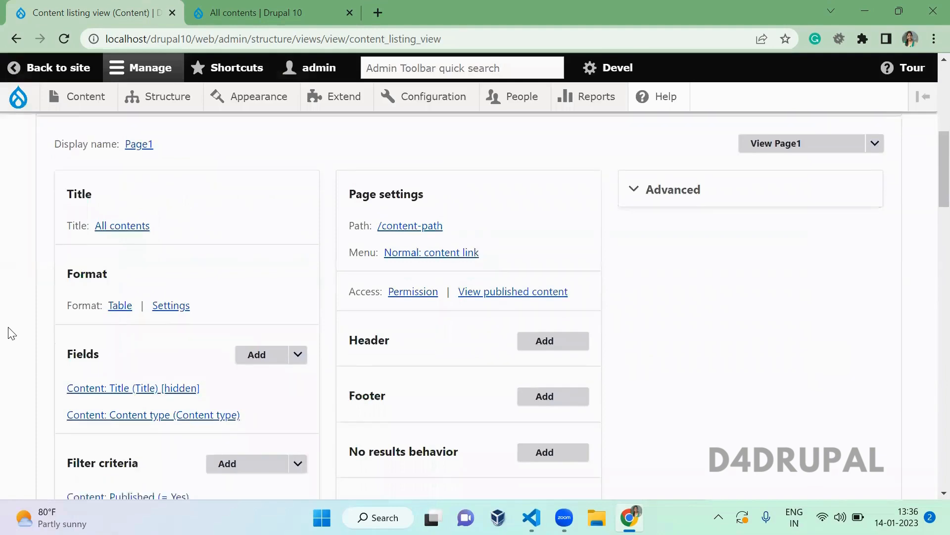
click(82, 384)
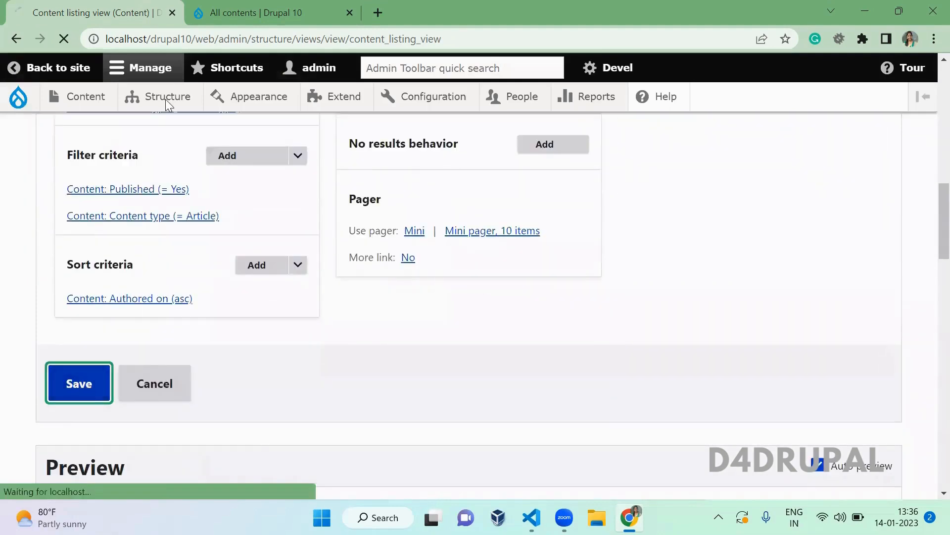
- Open the site home page in a new tab to check the content link menu item
click(256, 13)
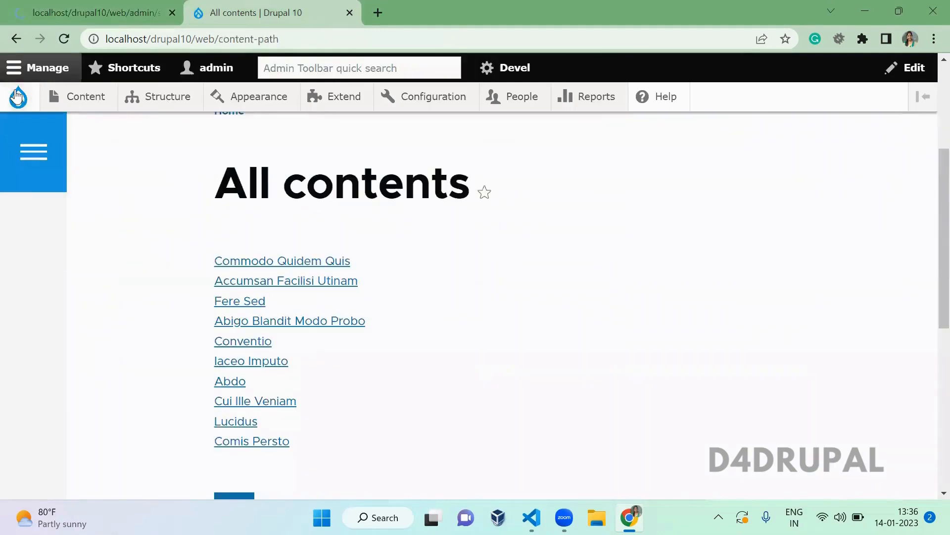
middle_click(18, 97)
key(ctrl+Tab)
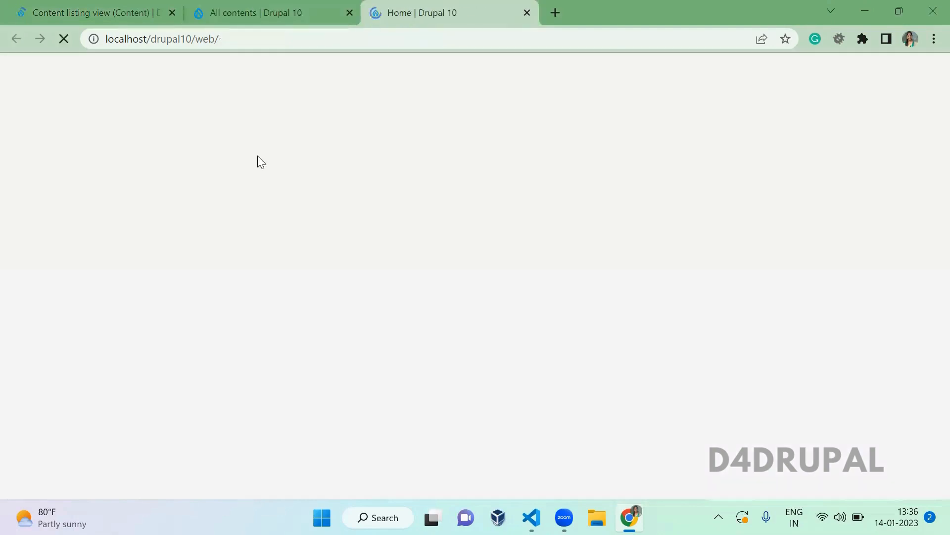
scroll(265, 255, down, 4)
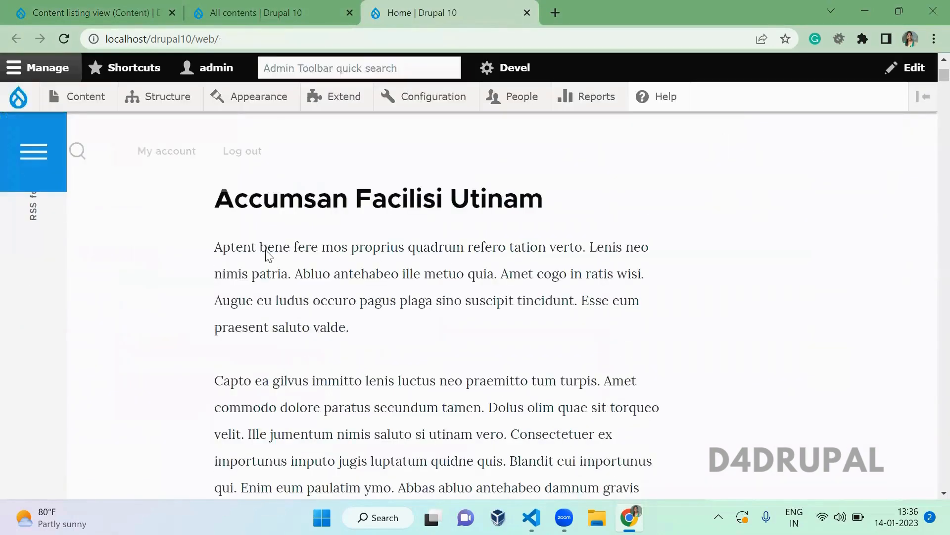
scroll(268, 255, up, 4)
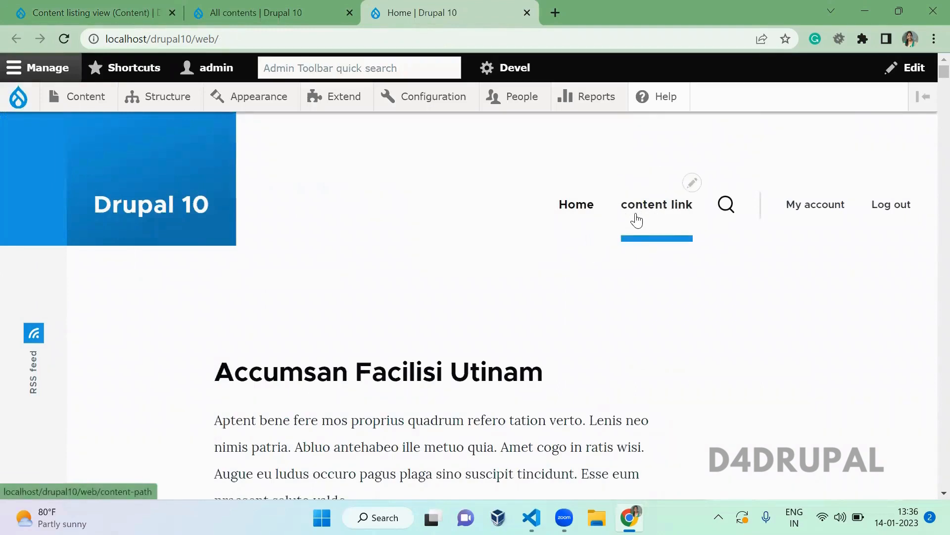
key(ctrl+Tab)
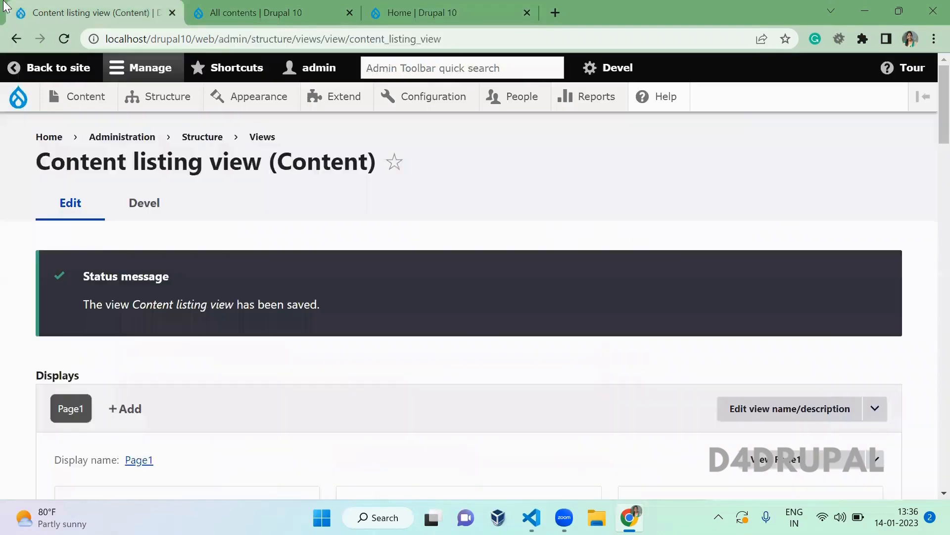
- Recheck Page1's content link menu settings, keeping Main navigation as parent, without changes
scroll(283, 391, down, 5)
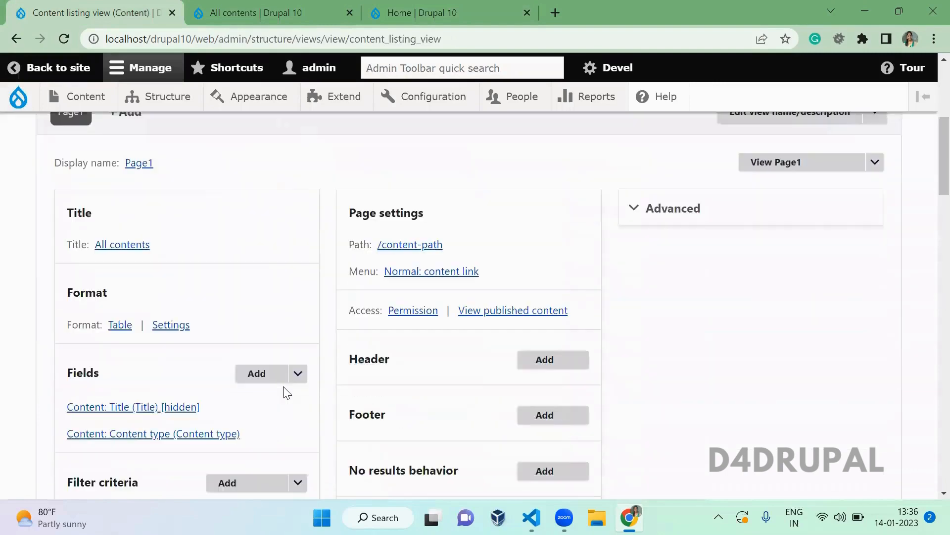
click(436, 272)
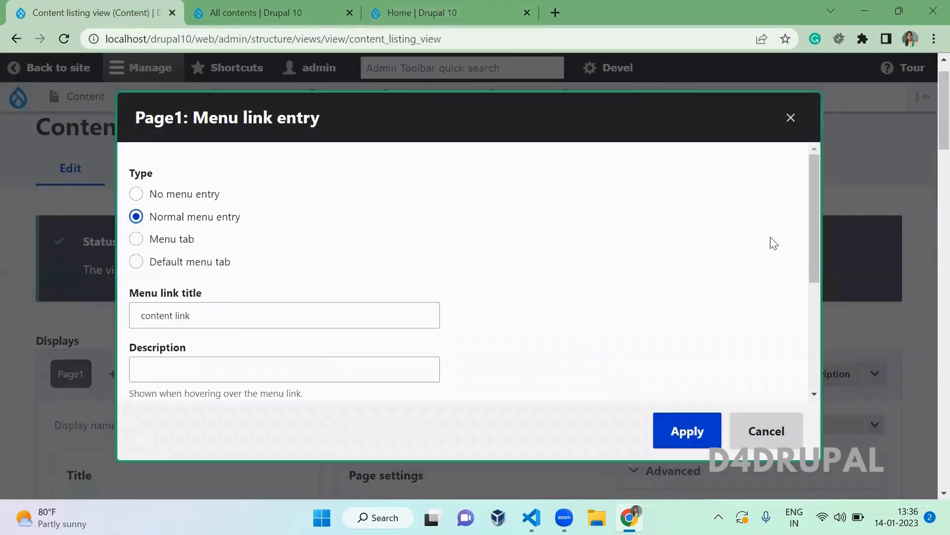
drag(813, 234, 835, 353)
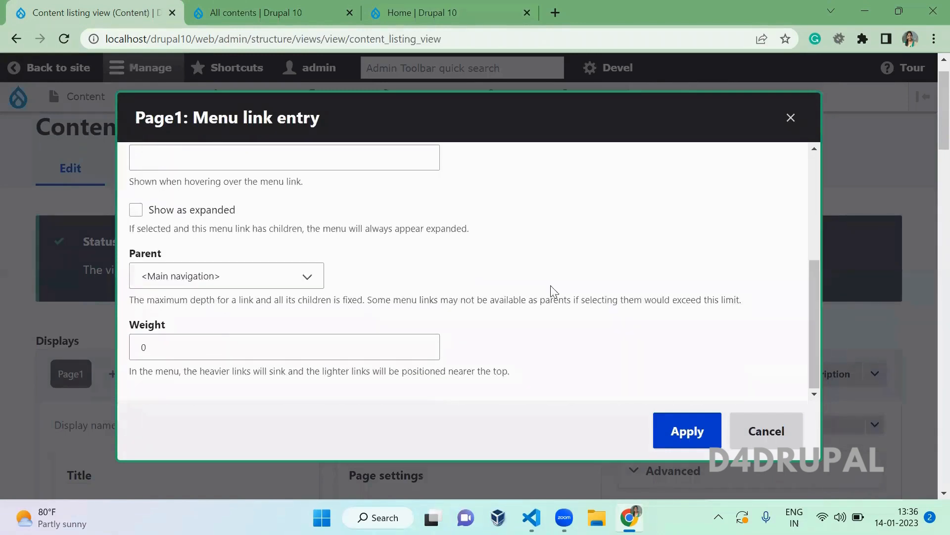
click(244, 275)
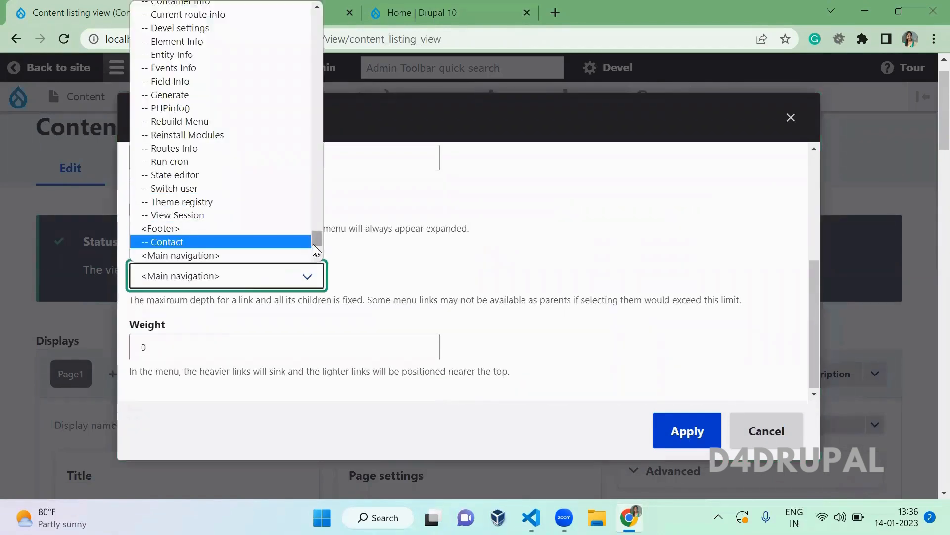
scroll(313, 245, down, 3)
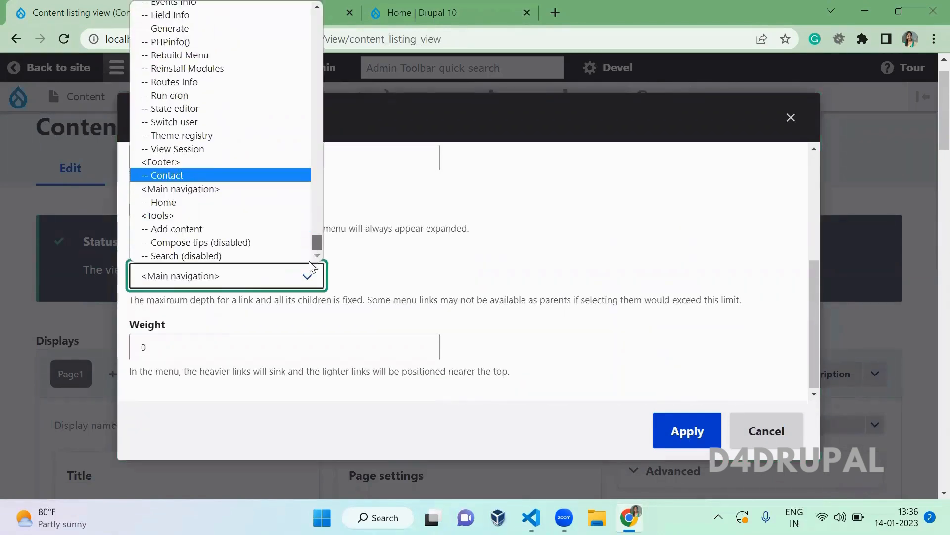
click(466, 301)
key(Escape)
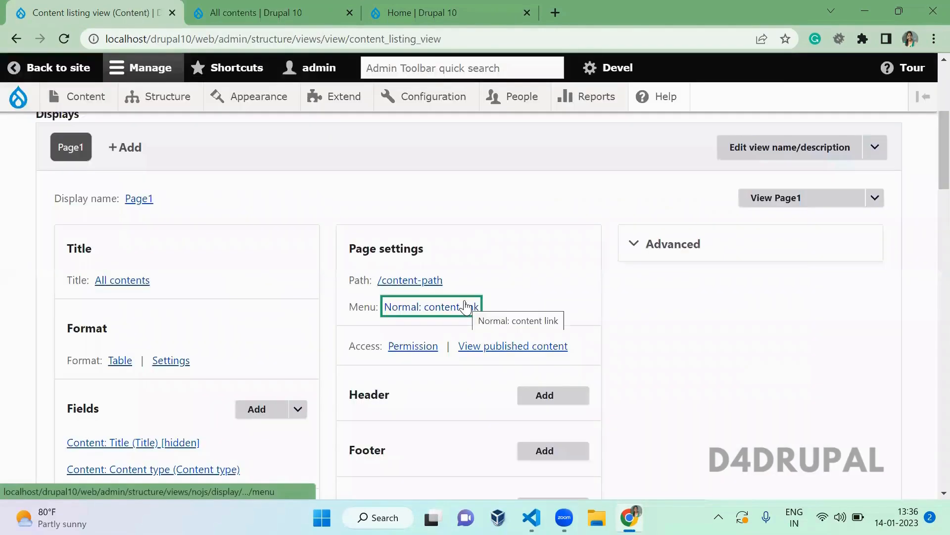
click(466, 307)
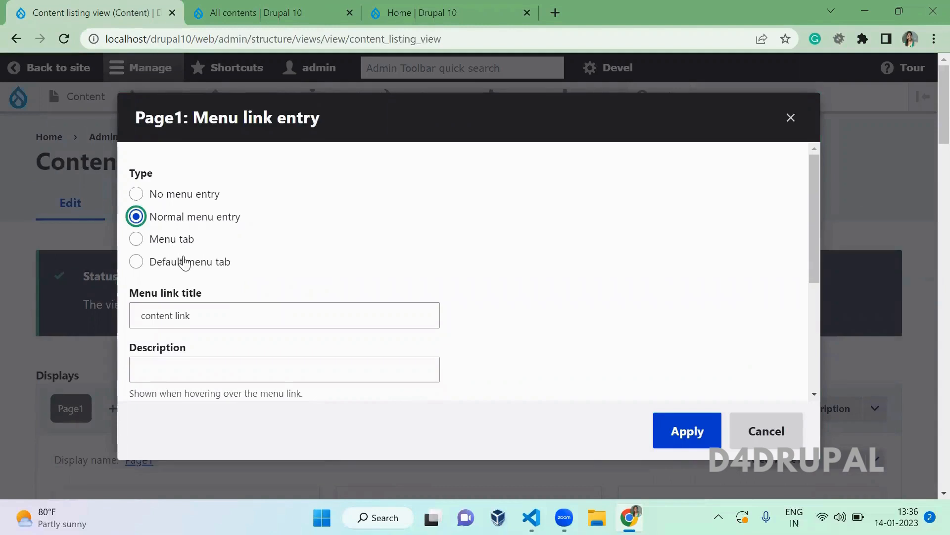
click(297, 241)
key(Escape)
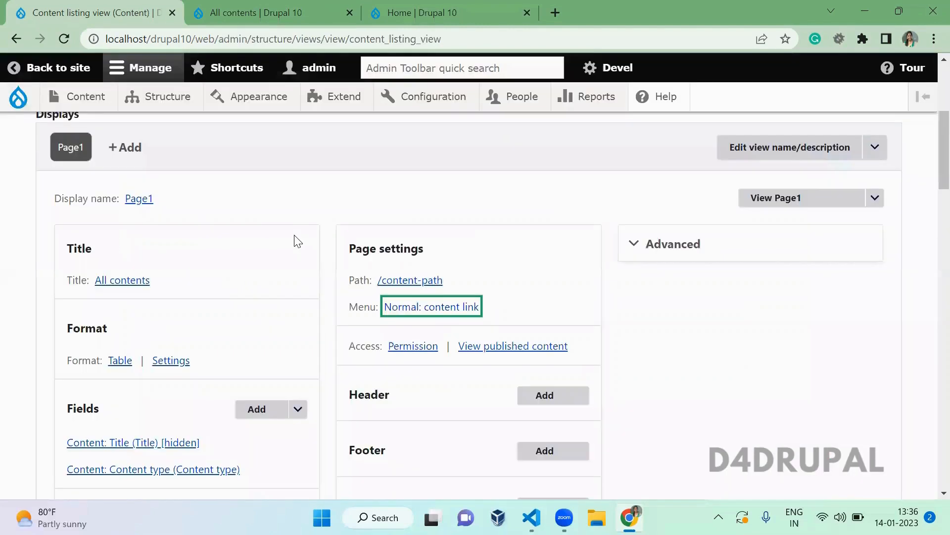
- Add a new Page display to the view
click(130, 149)
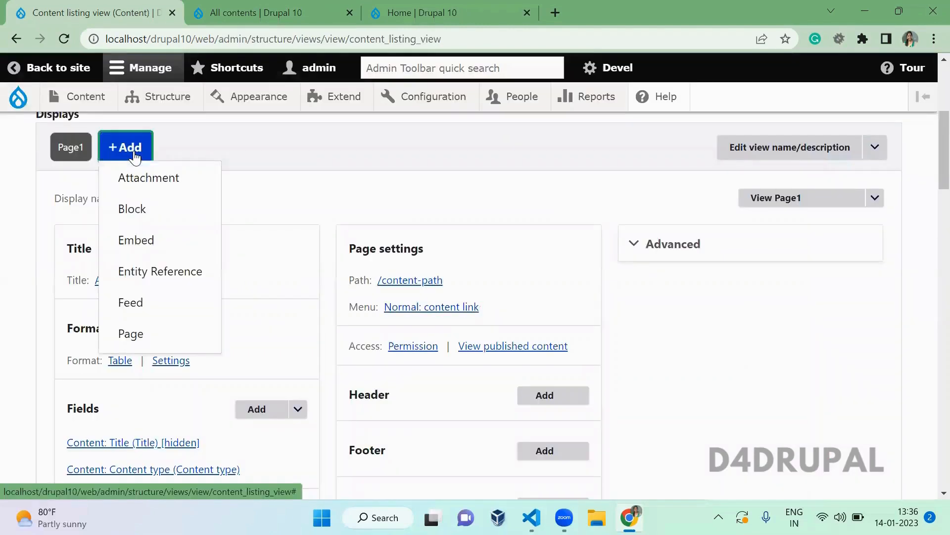
click(138, 332)
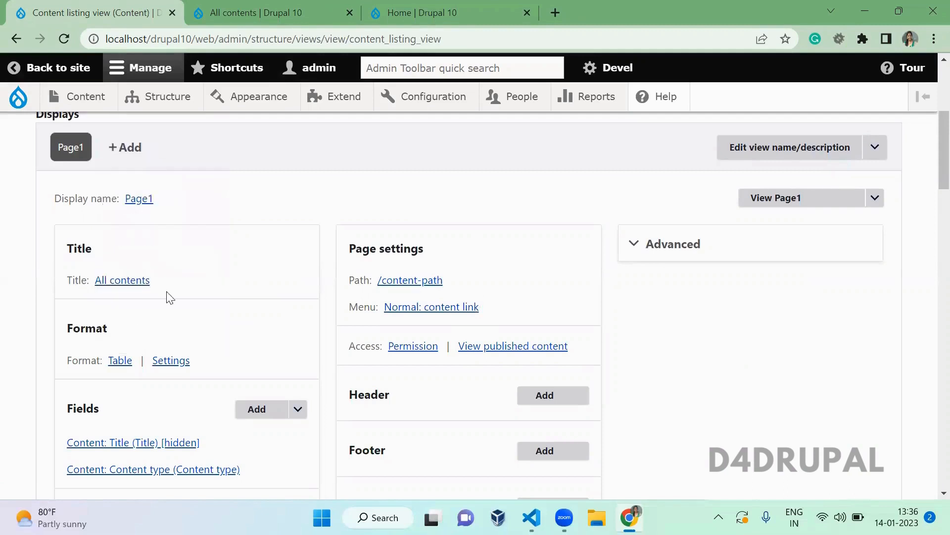
click(125, 147)
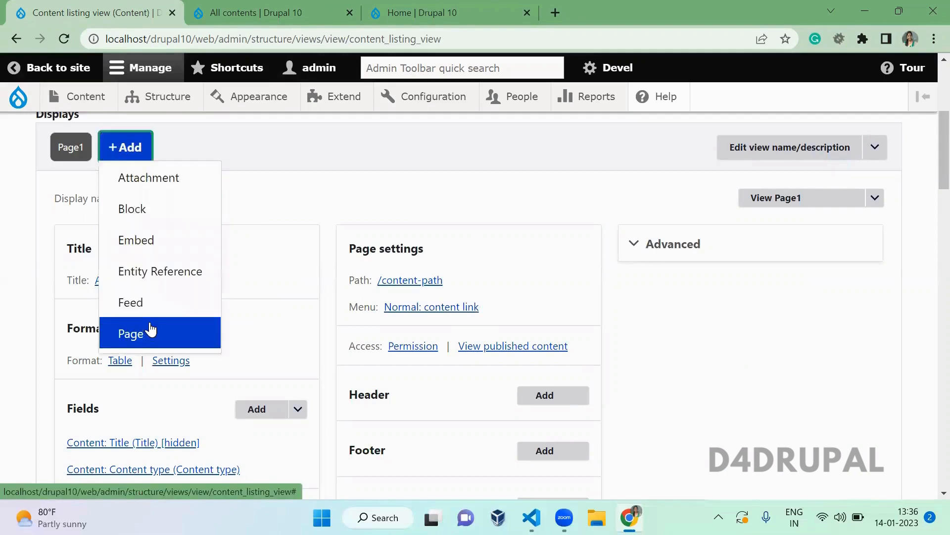
click(151, 336)
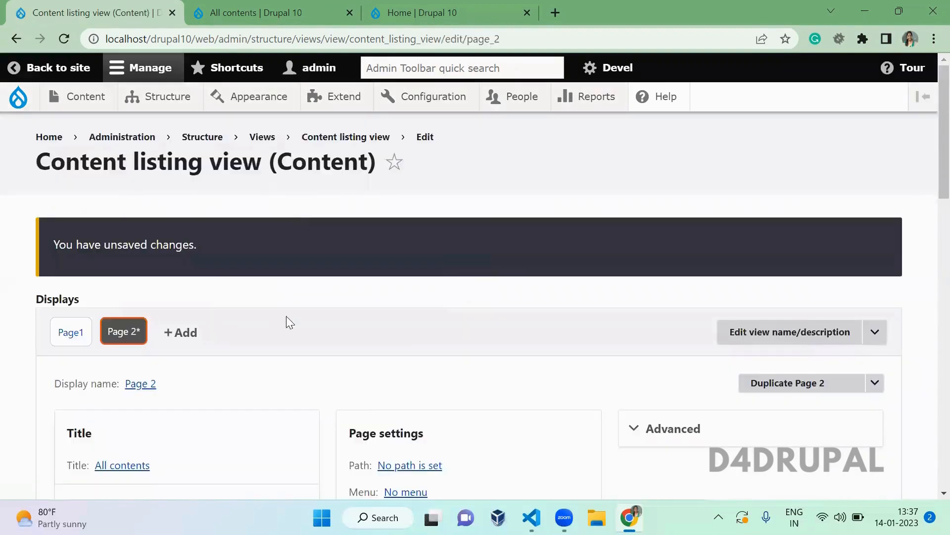
- Set the new Page 2 display's path to /content-path/xx
drag(929, 132, 929, 173)
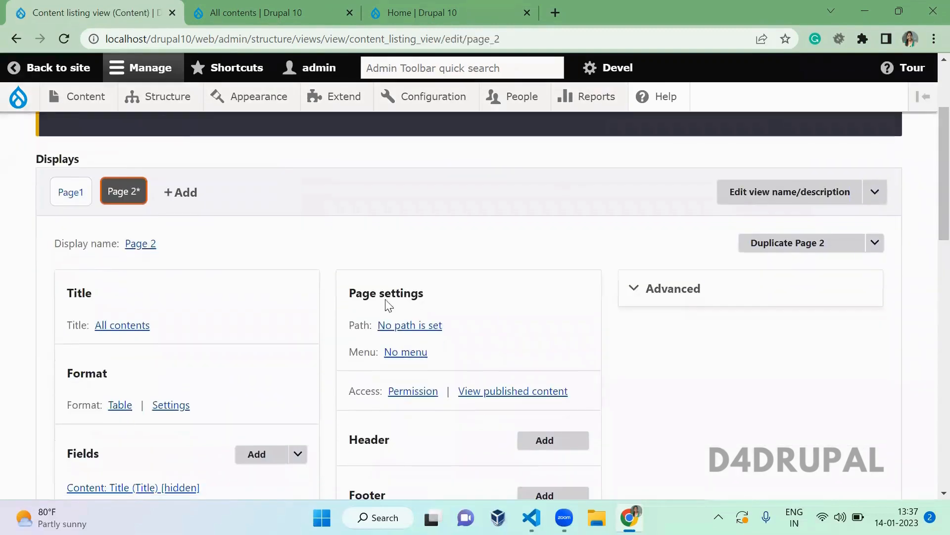
click(425, 324)
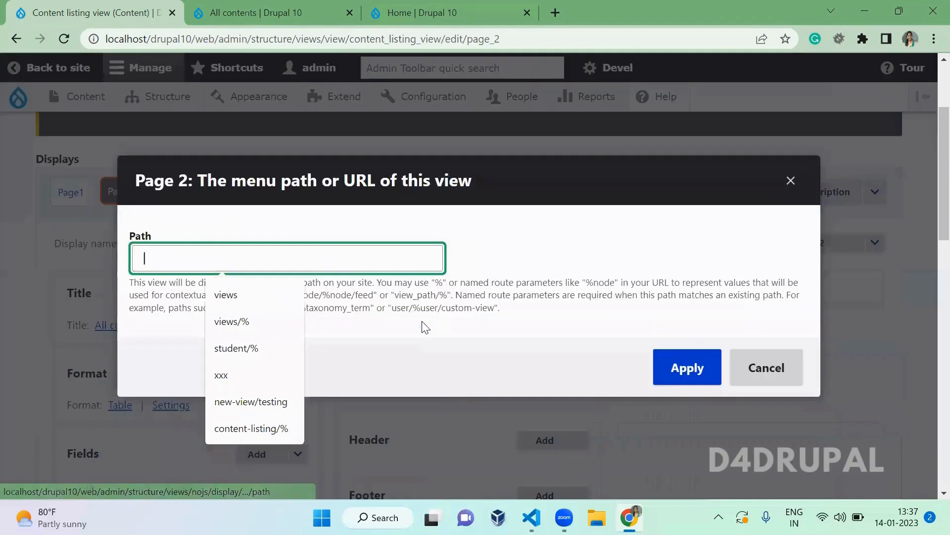
text(content)
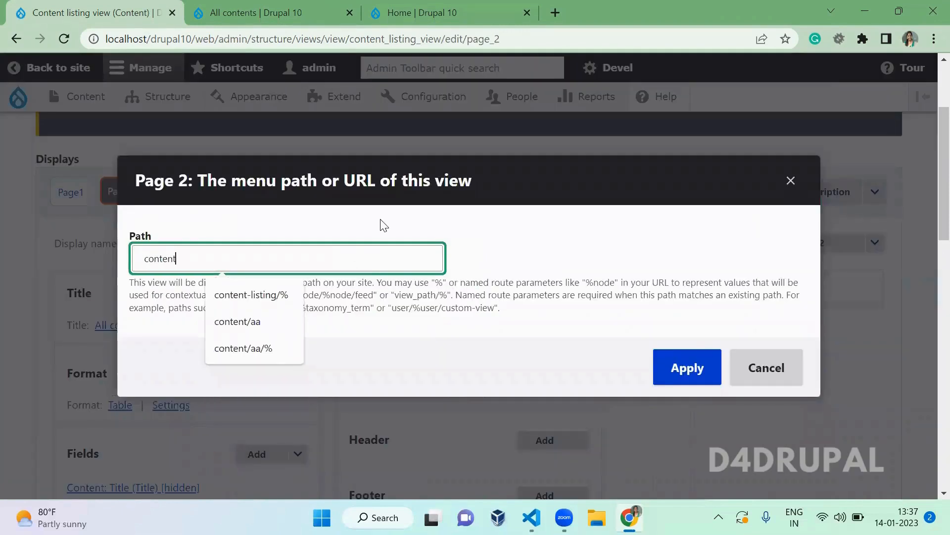
text(-path)
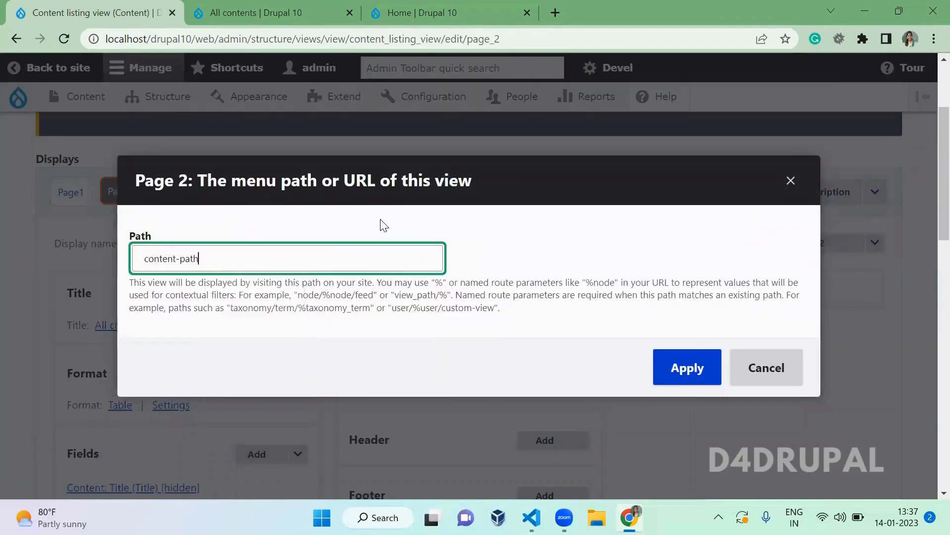
text(/xx)
click(664, 363)
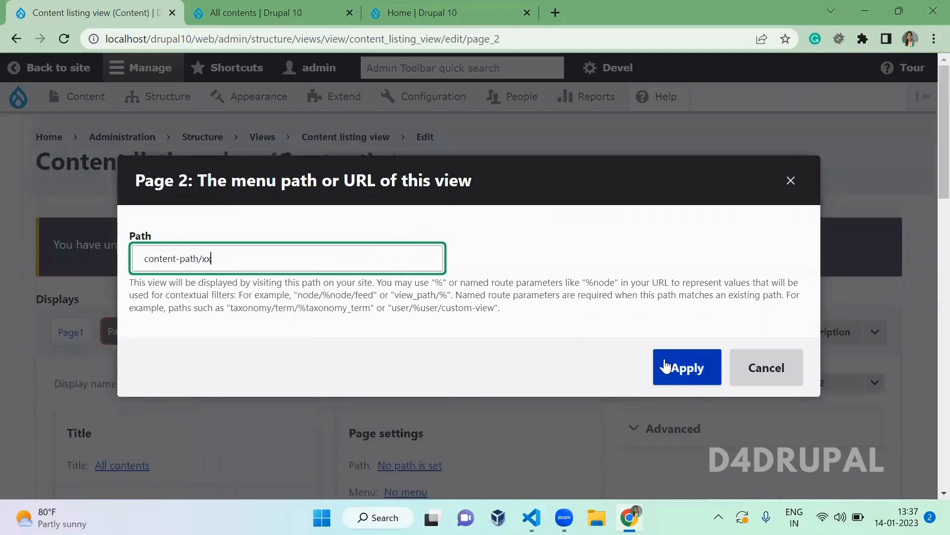
click(689, 357)
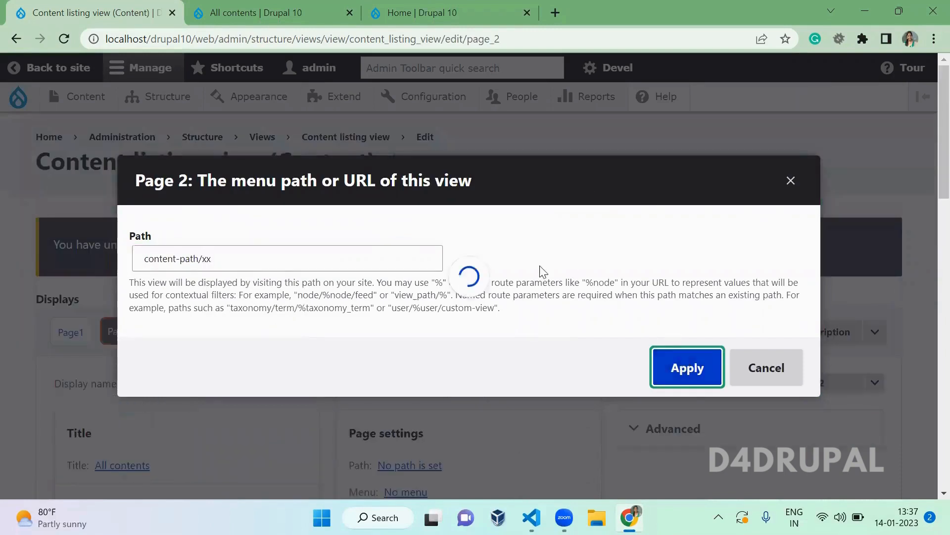
scroll(516, 282, down, 4)
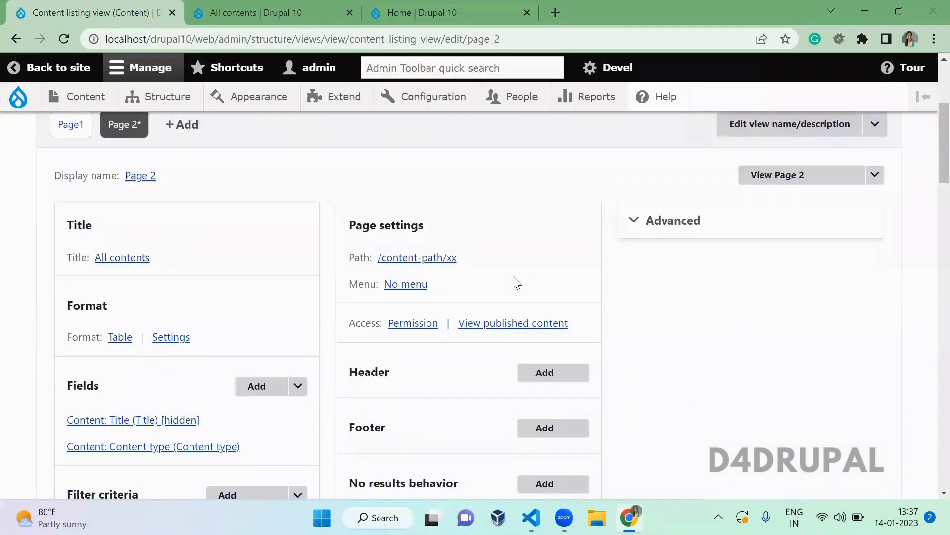
scroll(438, 288, up, 2)
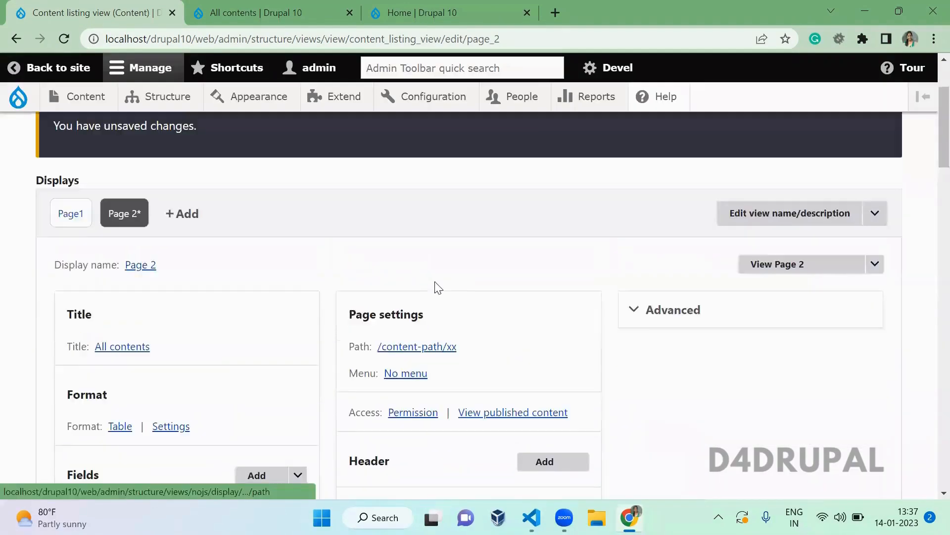
- Make Page1's menu a default tab titled 'content link', keeping the parent as 'Already exists'
click(63, 210)
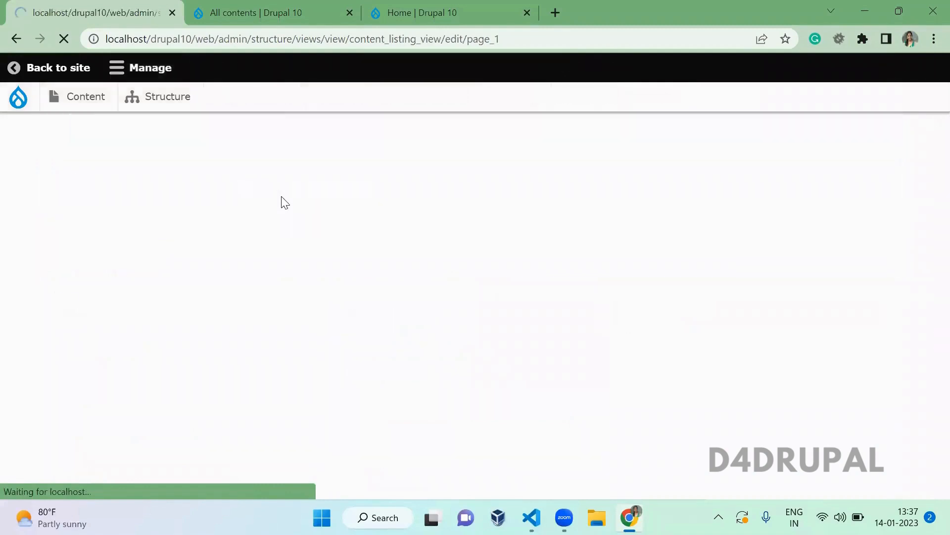
scroll(281, 196, down, 2)
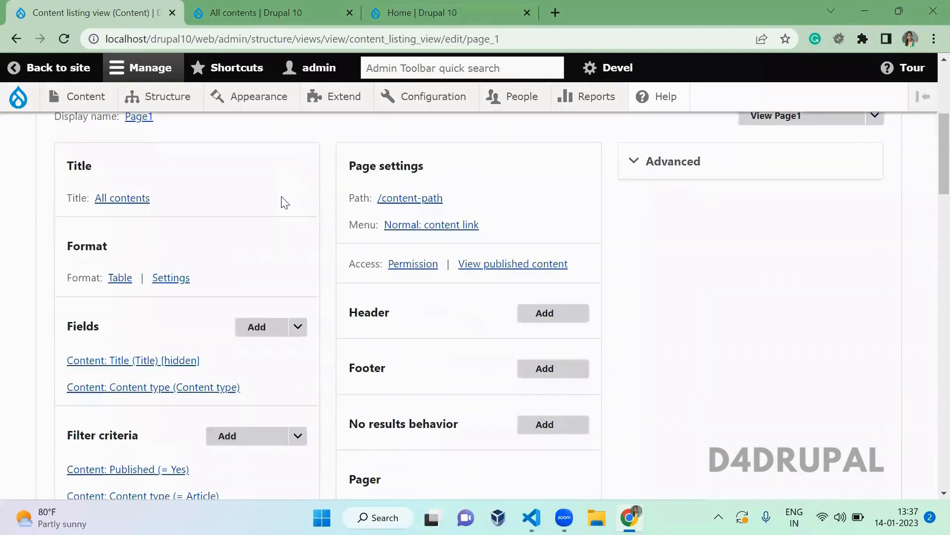
click(425, 226)
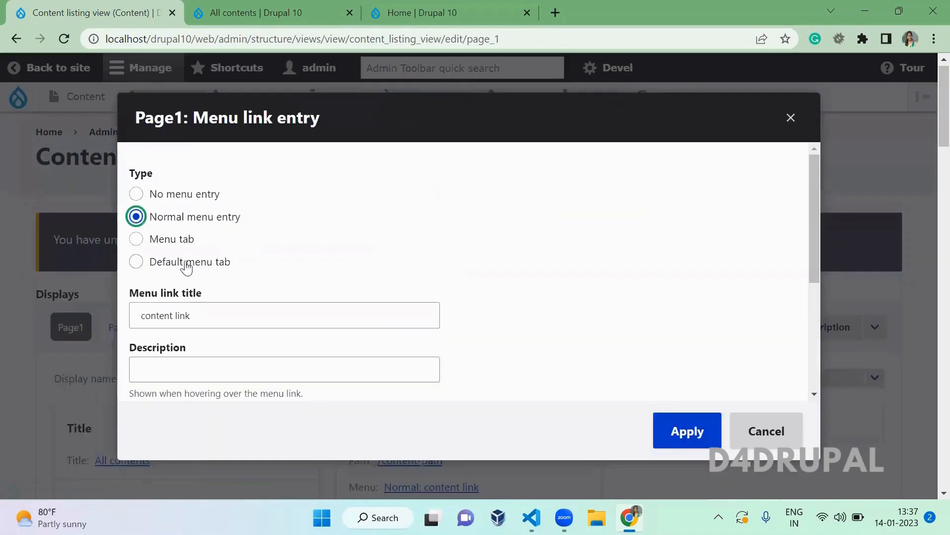
click(191, 263)
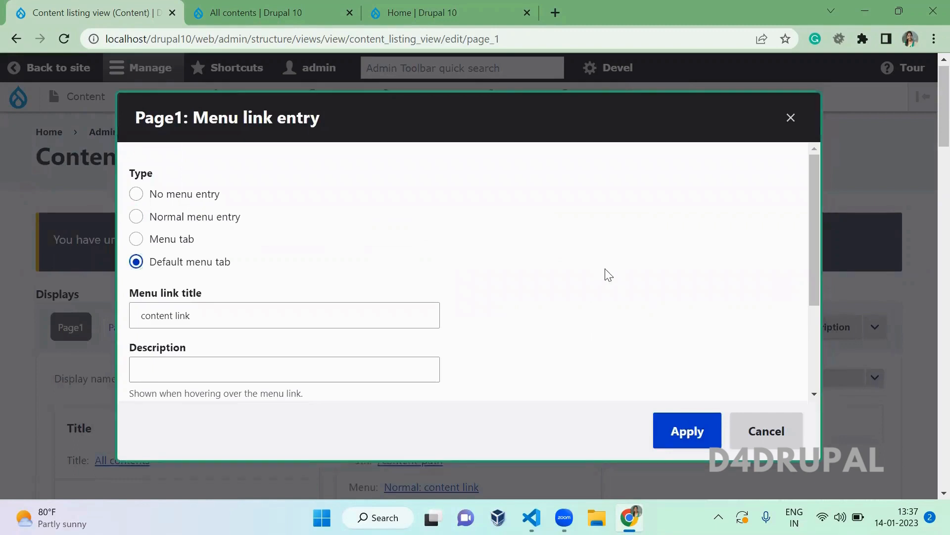
drag(811, 254, 817, 370)
click(695, 439)
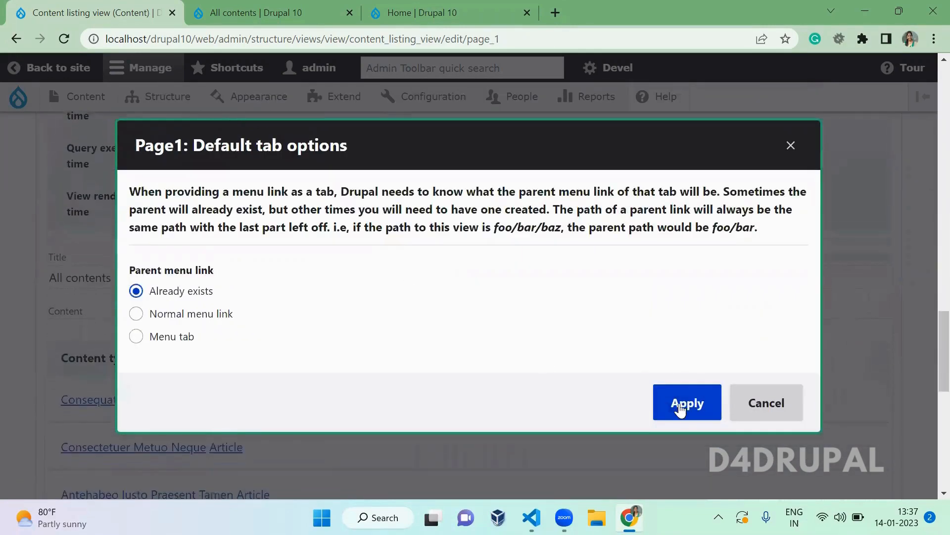
click(682, 407)
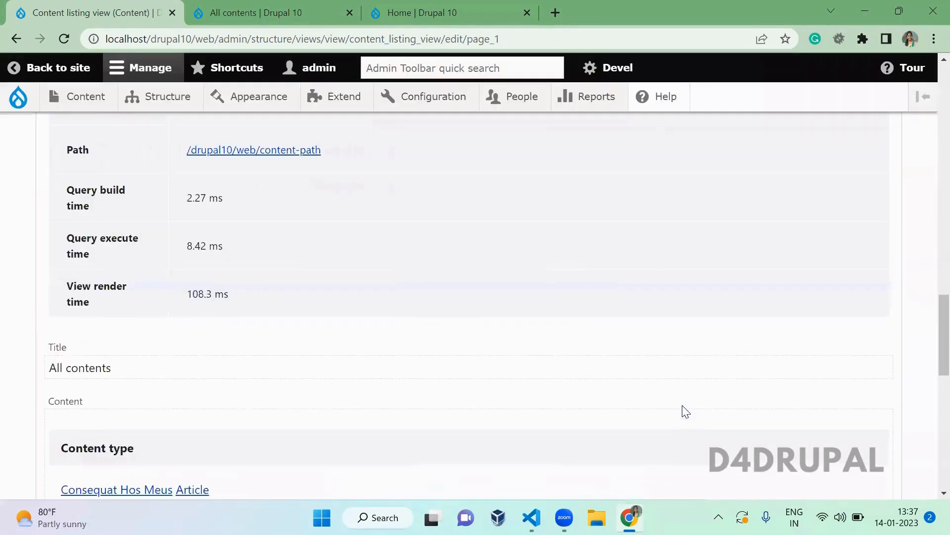
scroll(685, 411, up, 15)
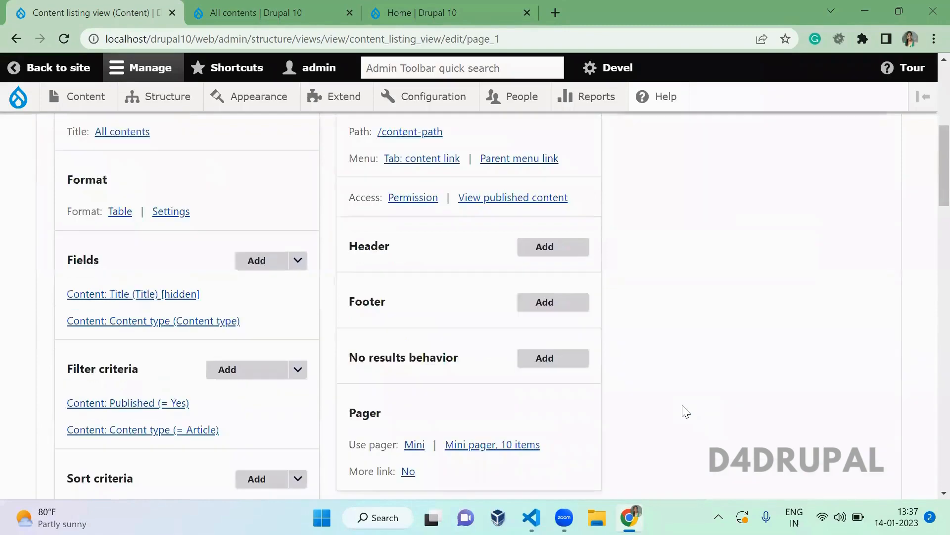
scroll(685, 412, up, 3)
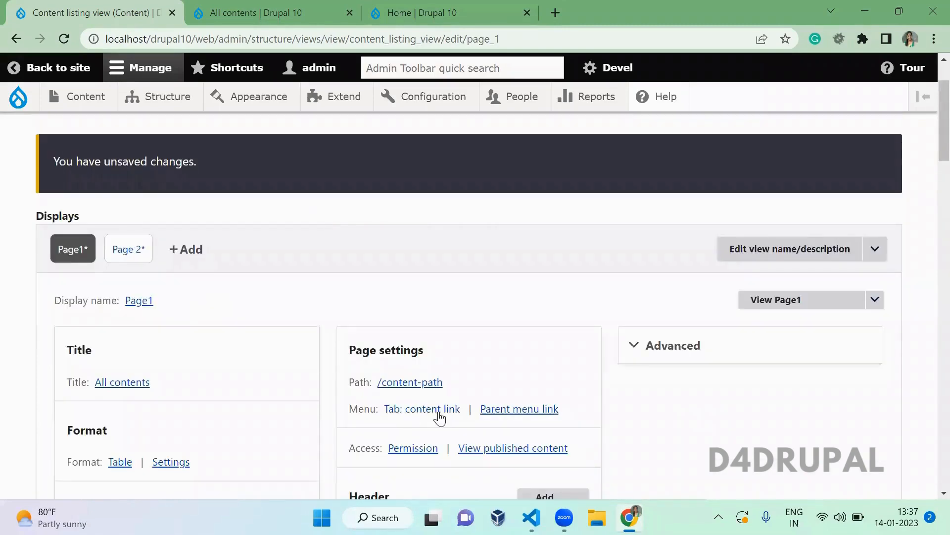
click(129, 250)
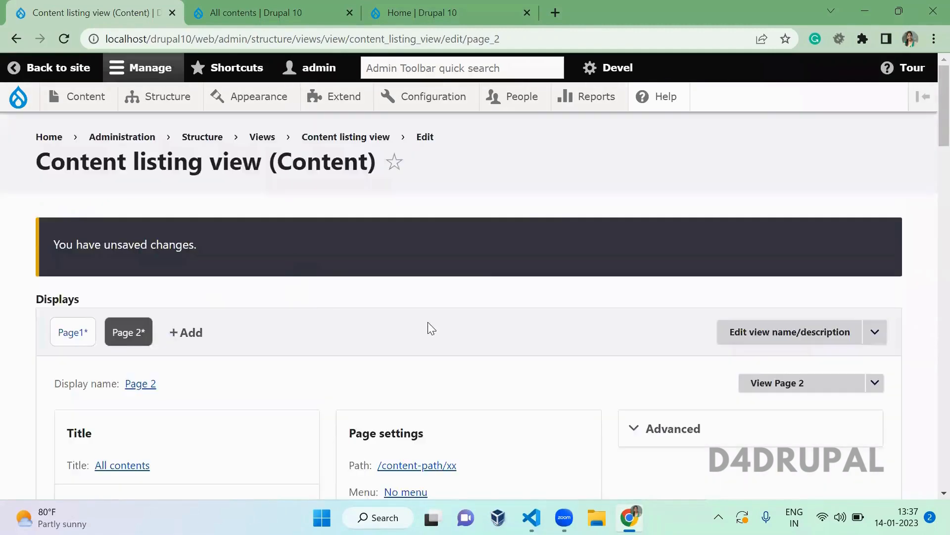
- Give Page 2 a menu tab titled 'page 2 content'
scroll(428, 323, down, 5)
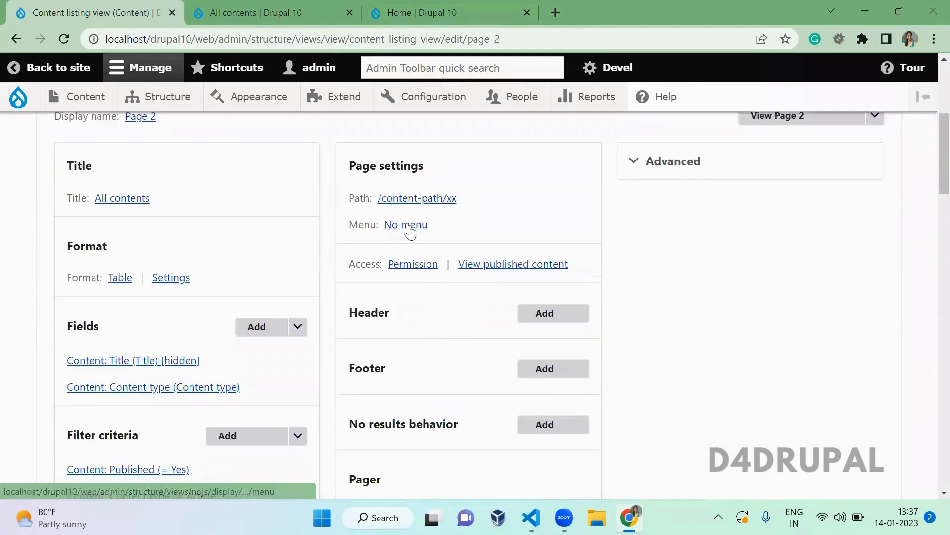
click(408, 225)
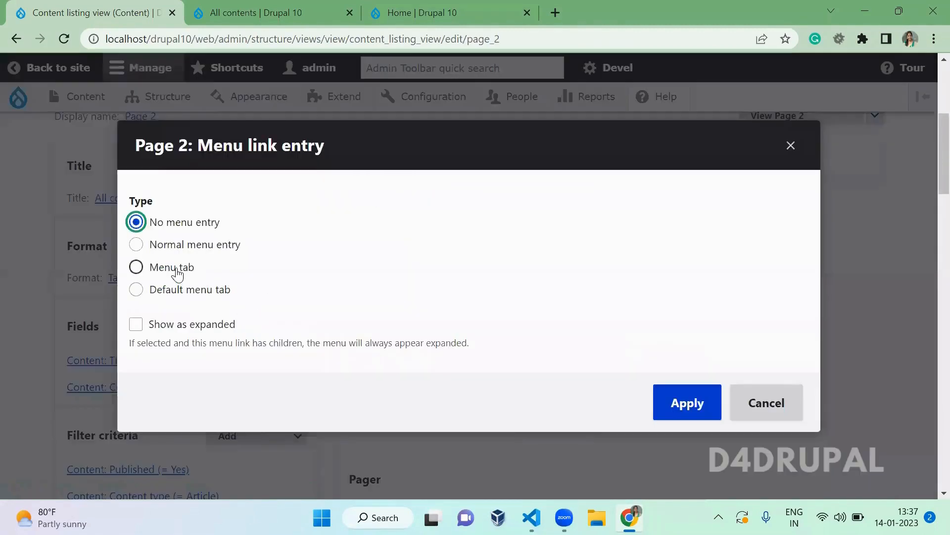
click(177, 272)
click(292, 341)
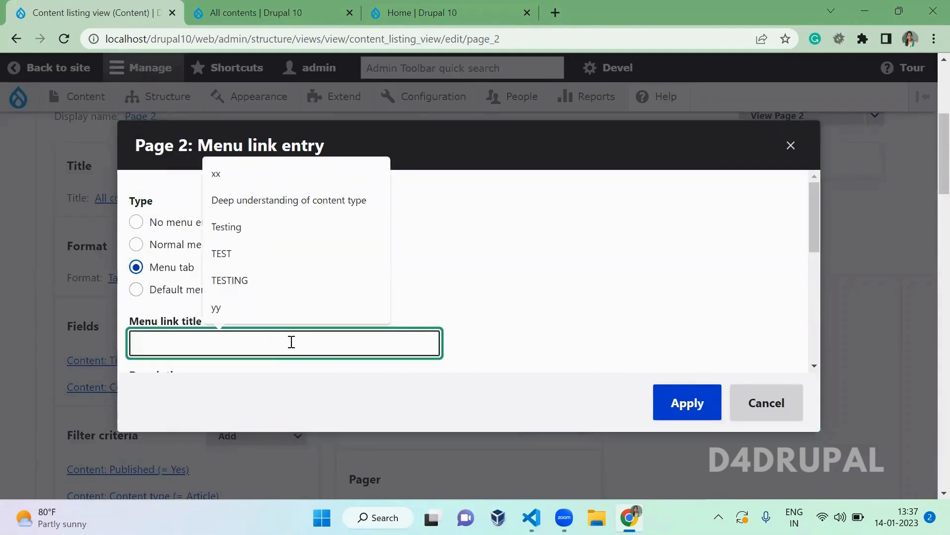
text(page 2 content)
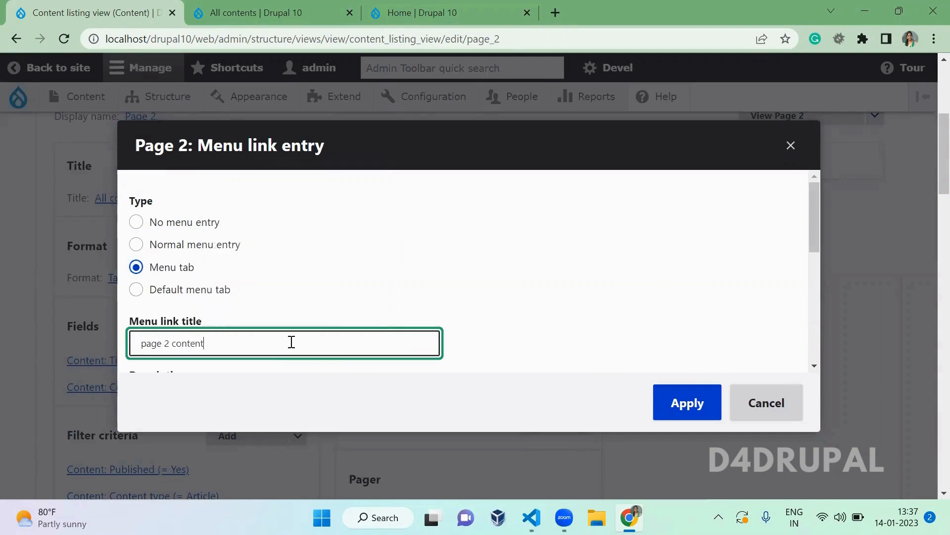
drag(815, 227, 815, 352)
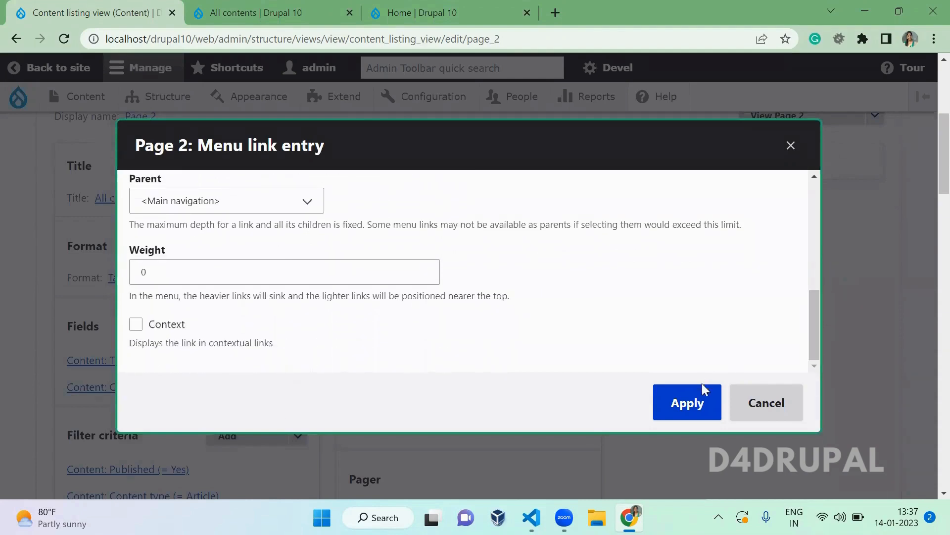
click(689, 409)
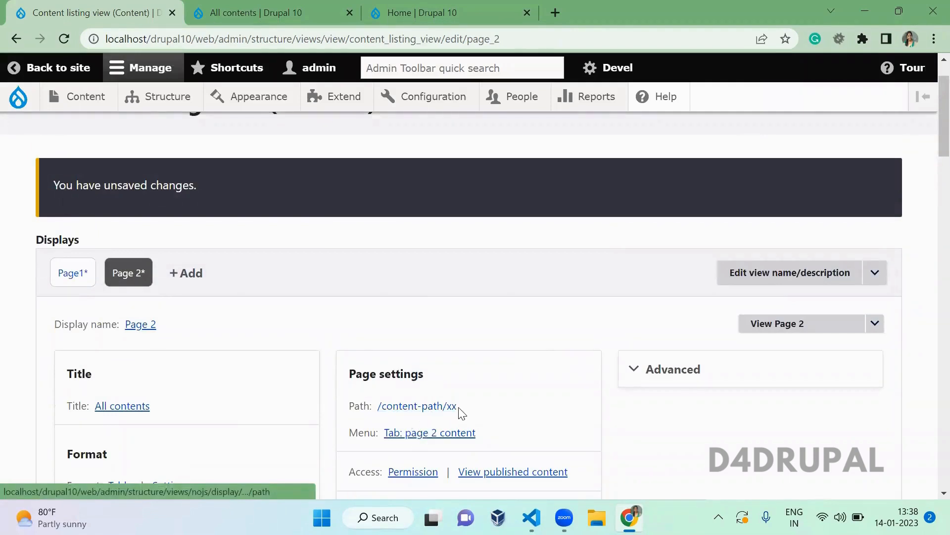
- Save the Content listing view and go to the All contents page
click(62, 278)
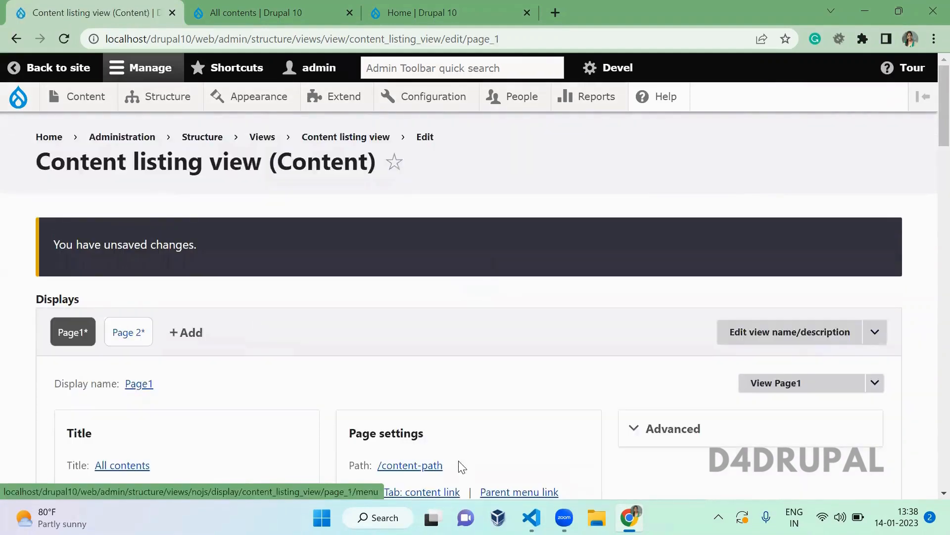
drag(451, 466, 394, 466)
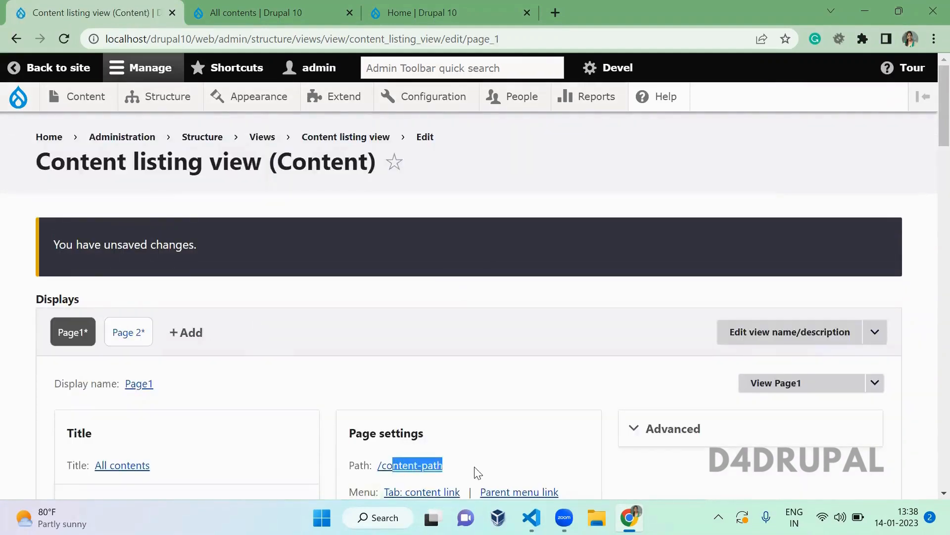
click(461, 470)
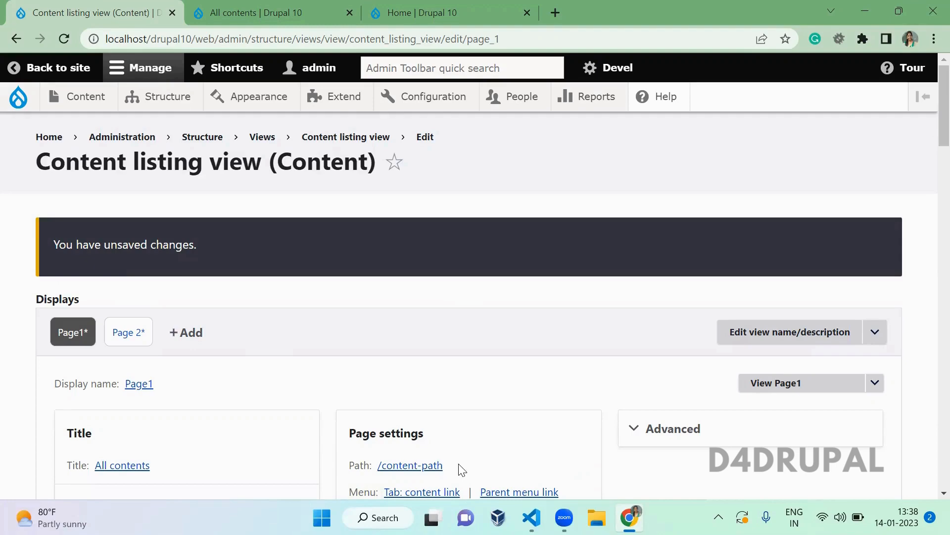
scroll(462, 469, down, 4)
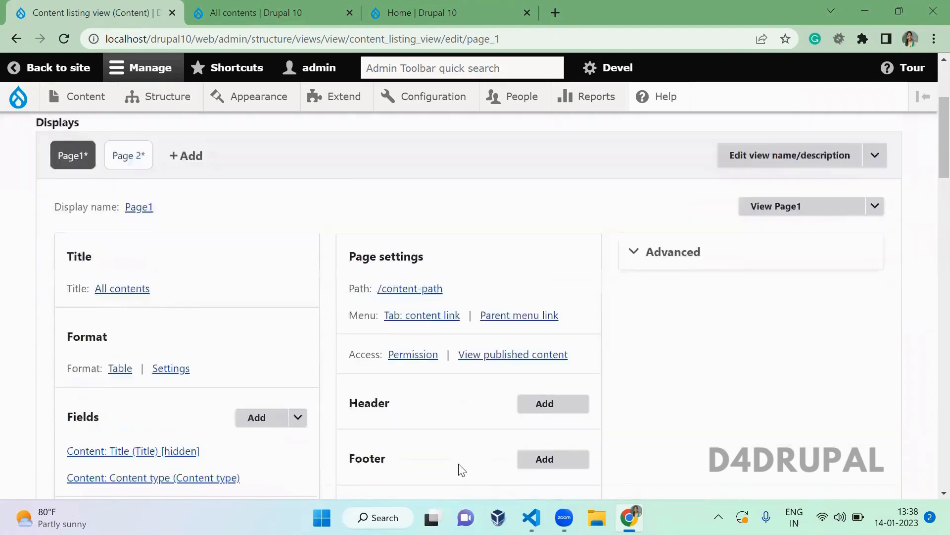
scroll(462, 470, down, 8)
click(78, 396)
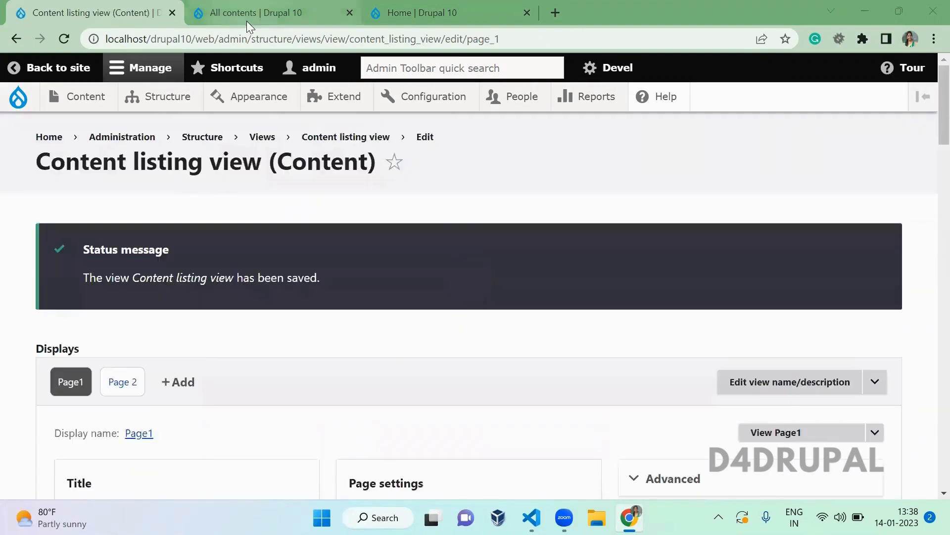
click(247, 20)
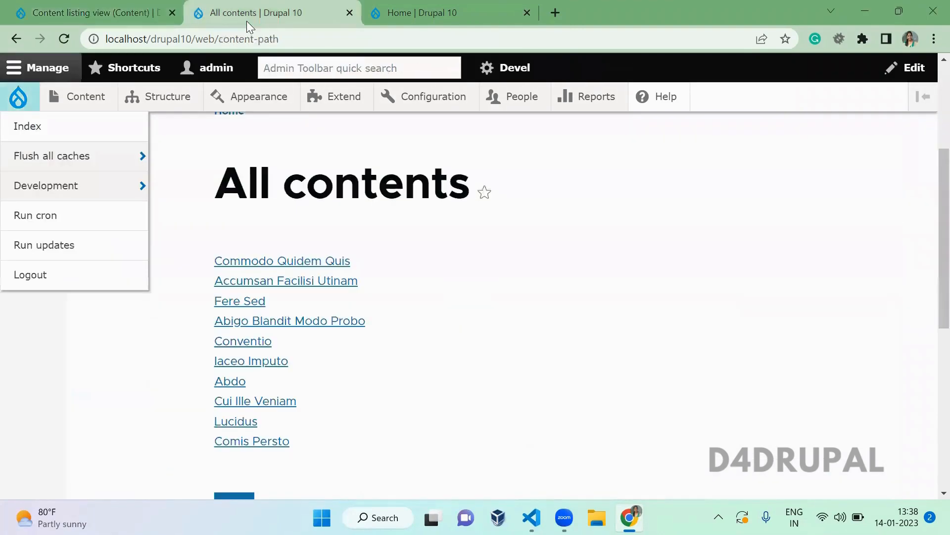
- Reload All contents and open the 'page 2 content' tab to check its /content-path/xx address
key(F5)
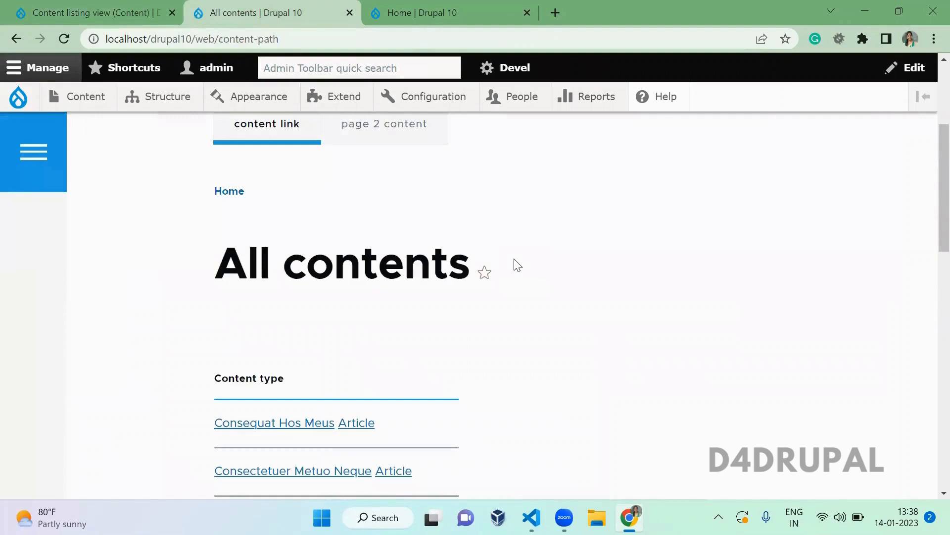
scroll(515, 265, up, 2)
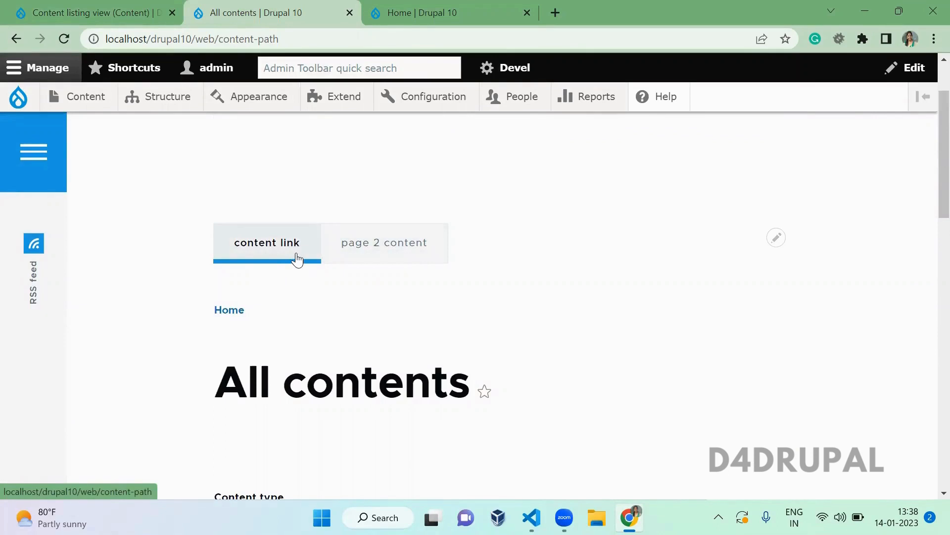
click(361, 242)
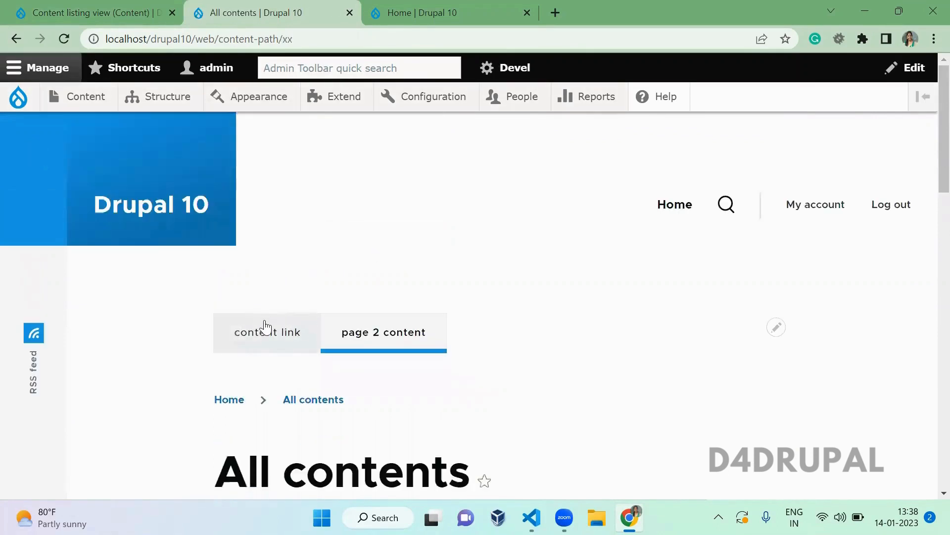
click(220, 40)
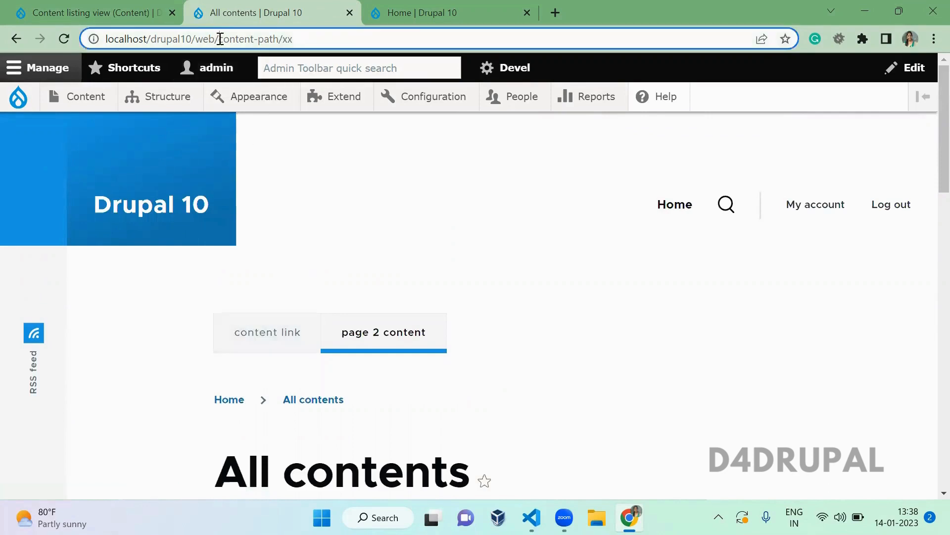
drag(220, 39, 279, 39)
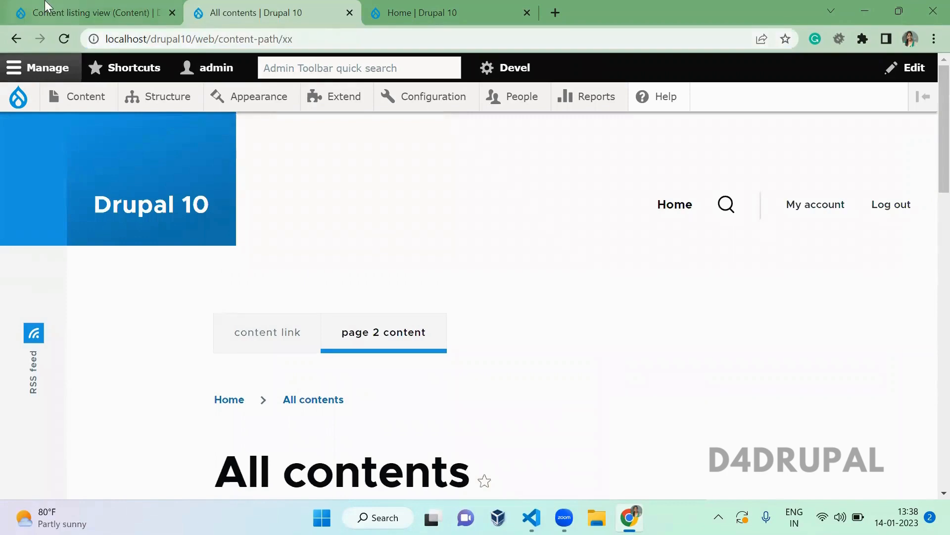
click(47, 6)
scroll(368, 377, down, 5)
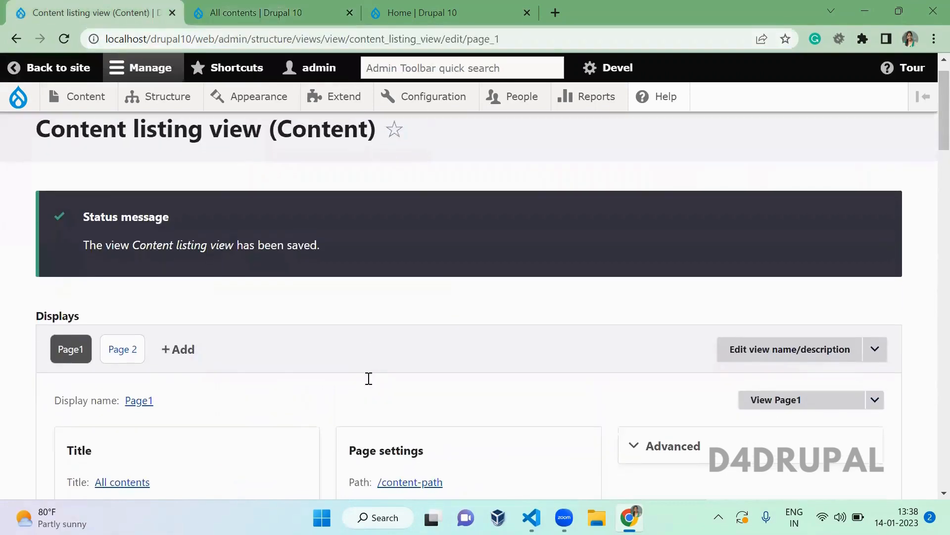
scroll(371, 383, up, 1)
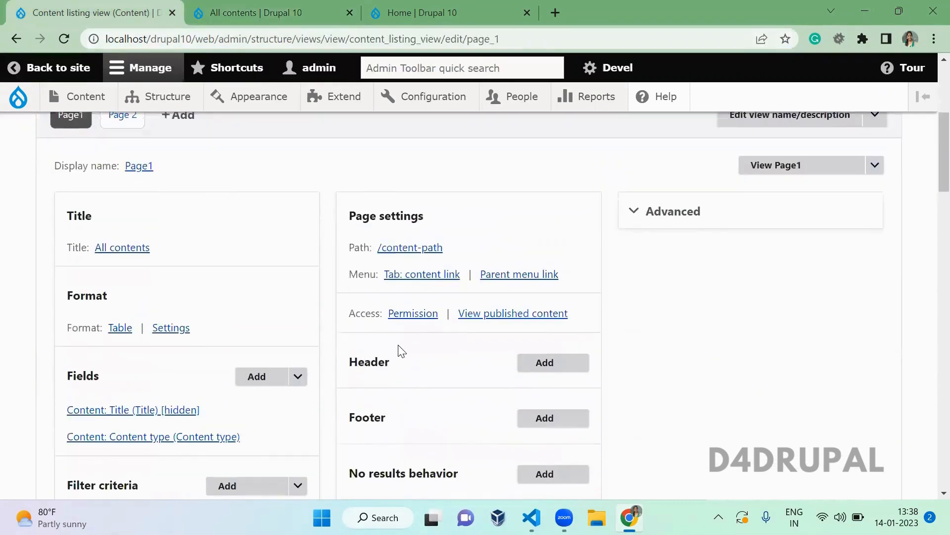
click(412, 313)
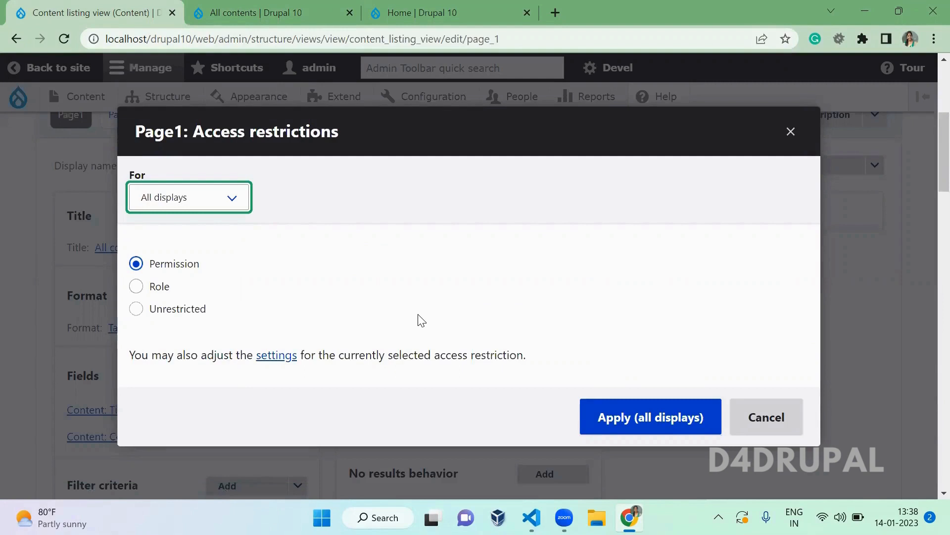
click(188, 311)
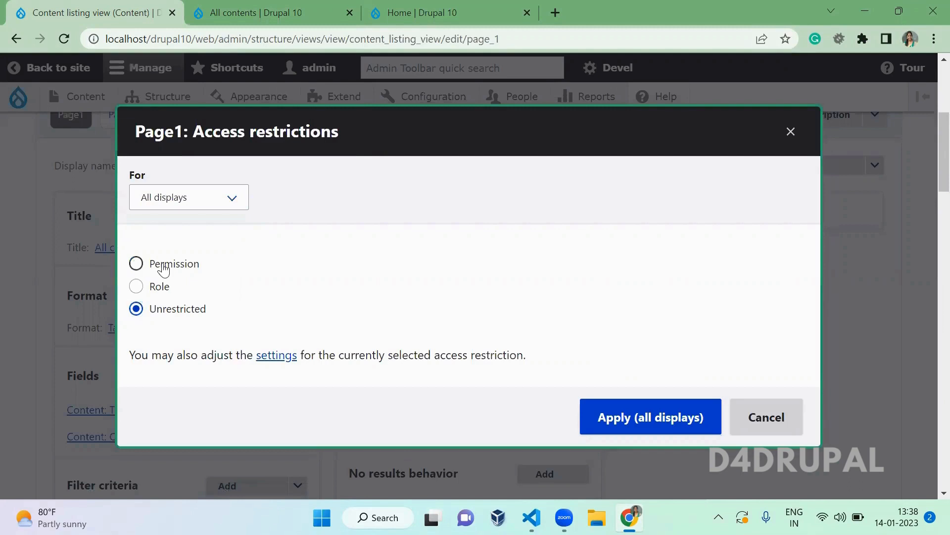
key(Escape)
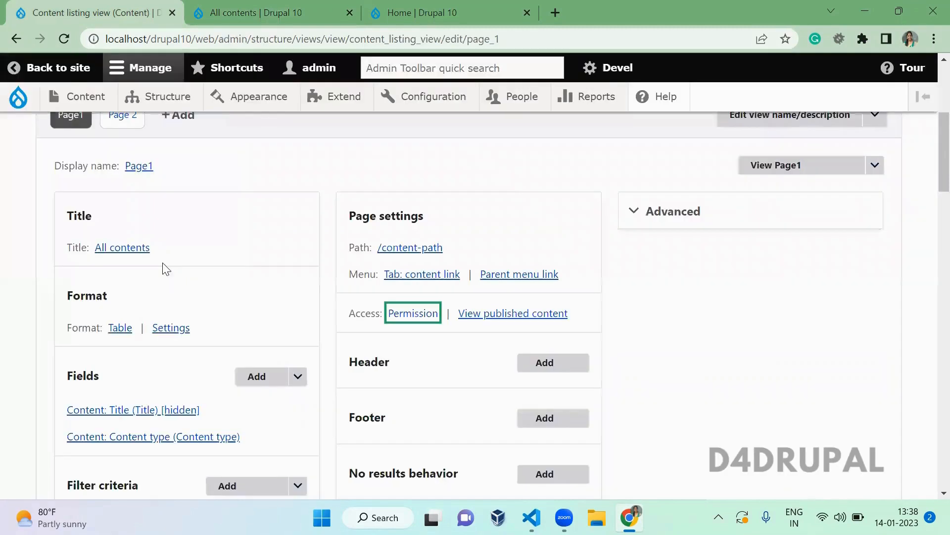
click(473, 349)
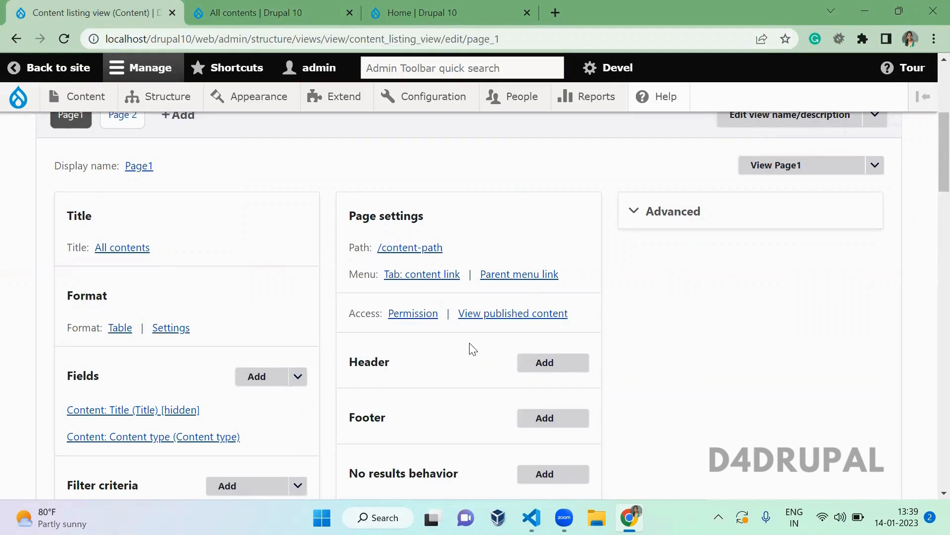
- Add a Global: Text area header to Page1 as a 'This page (override)' item
click(554, 363)
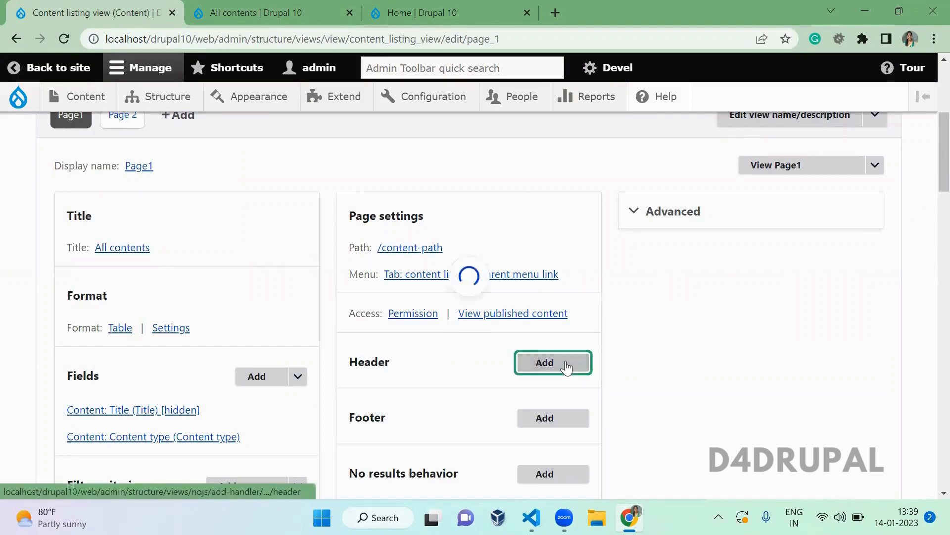
click(363, 192)
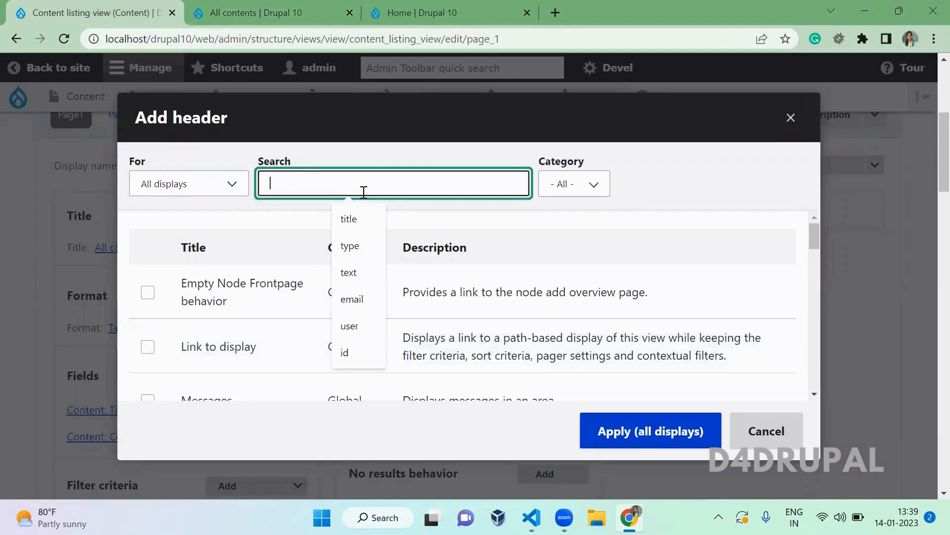
text(text area)
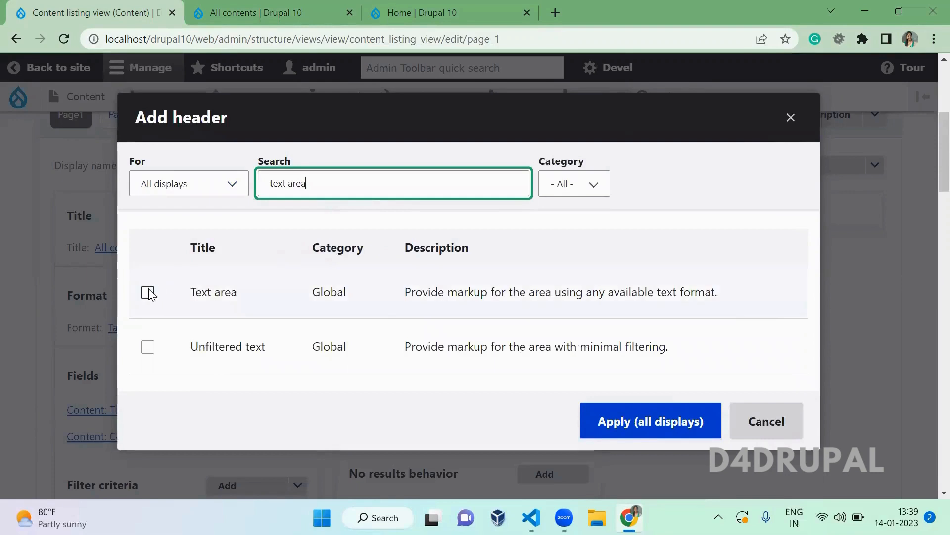
click(148, 292)
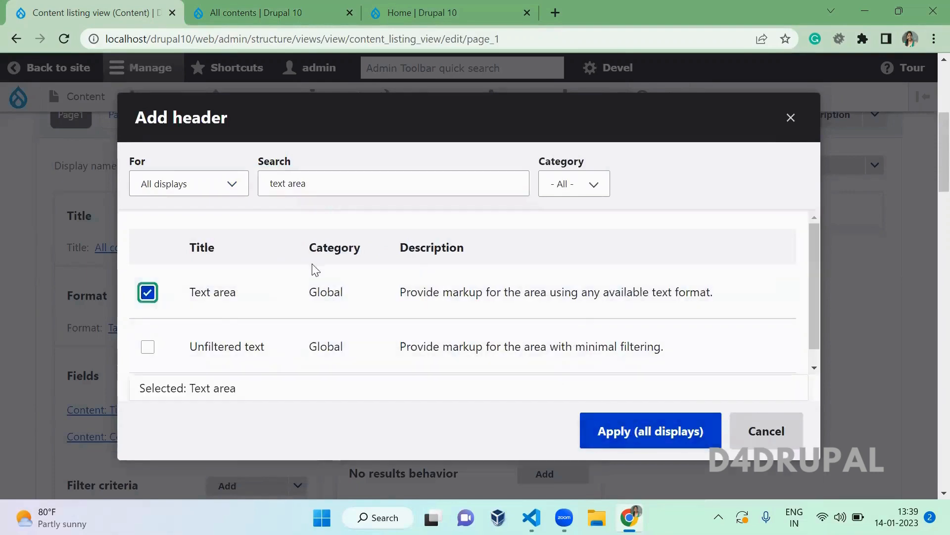
click(189, 185)
click(197, 218)
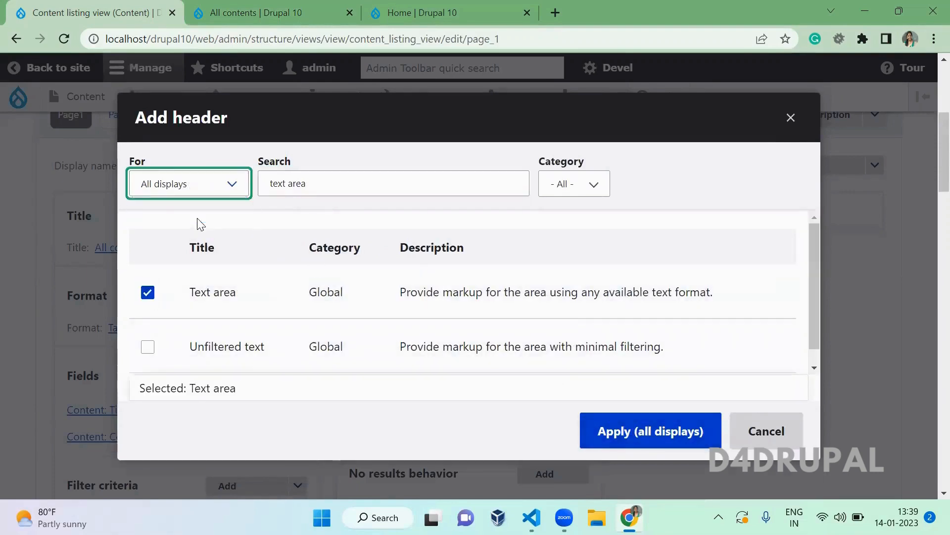
click(659, 439)
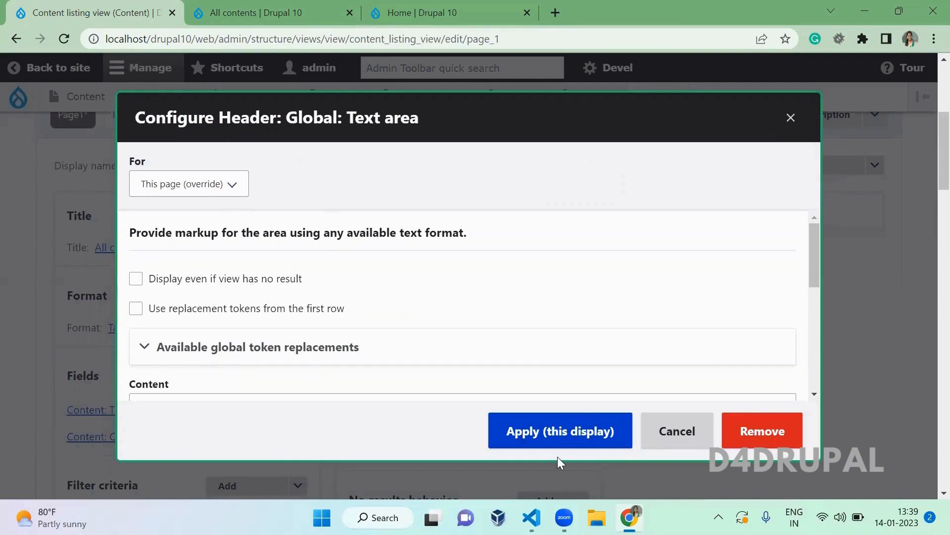
click(568, 446)
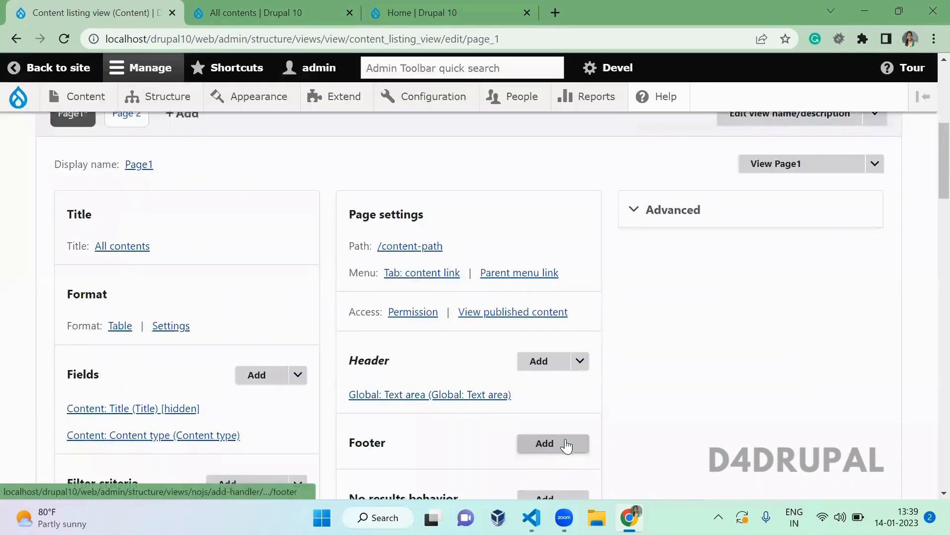
- Reopen the Global: Text area header's configuration from the Header section
scroll(567, 443, down, 8)
scroll(569, 445, down, 15)
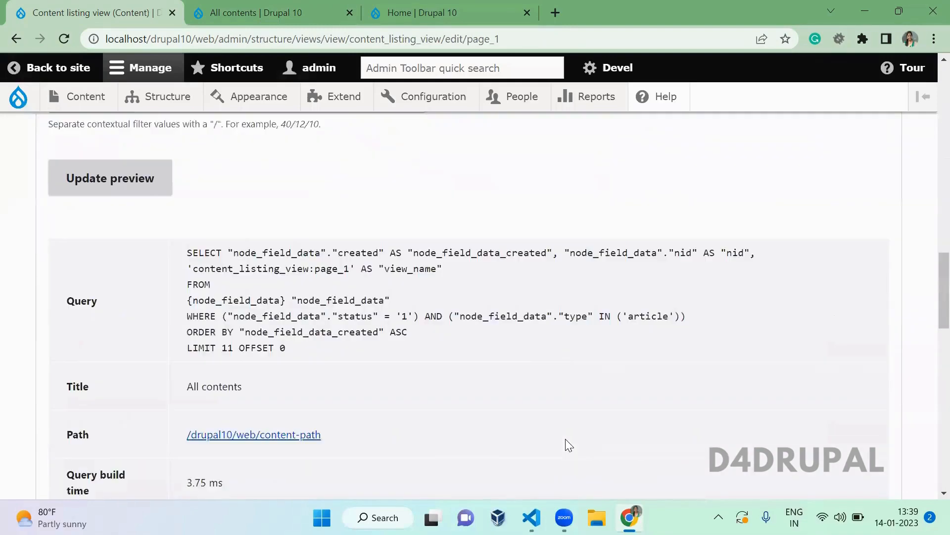
scroll(569, 444, down, 2)
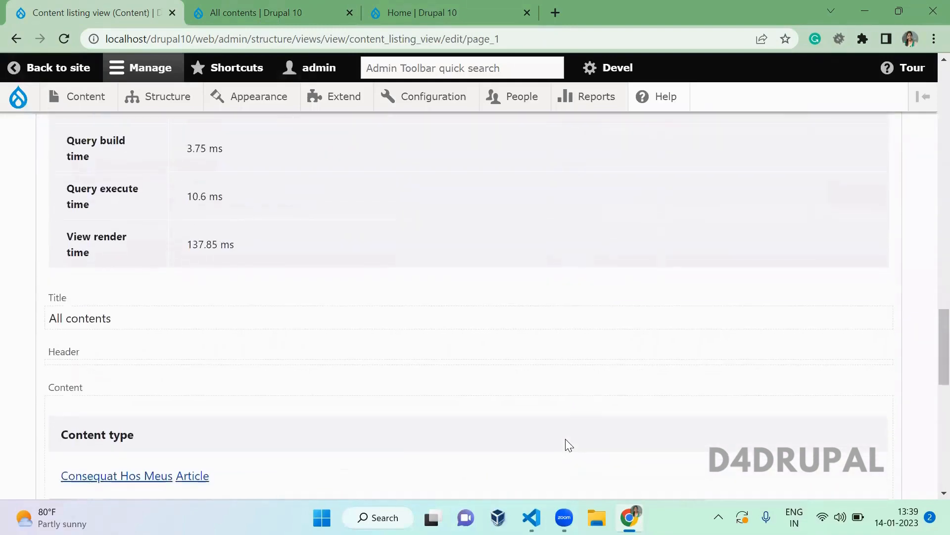
scroll(569, 444, up, 6)
scroll(569, 445, up, 10)
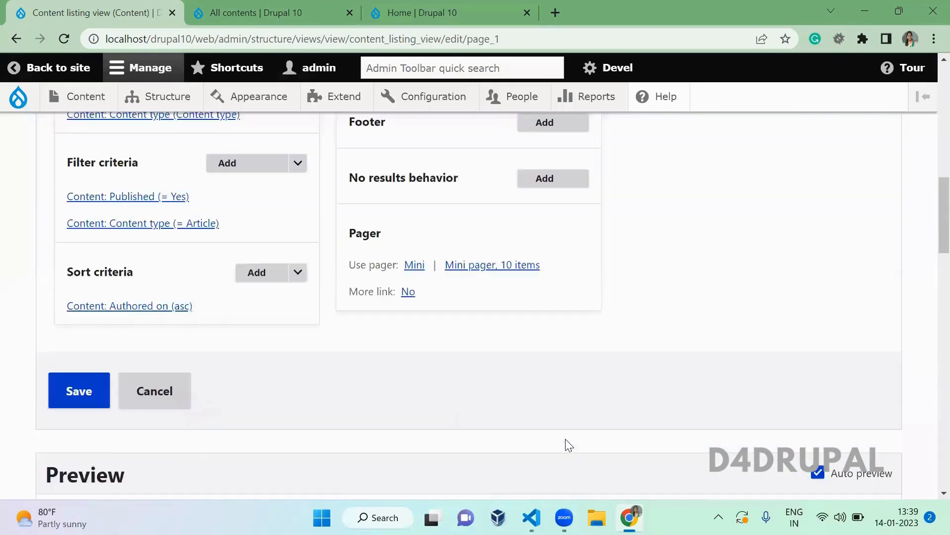
click(440, 130)
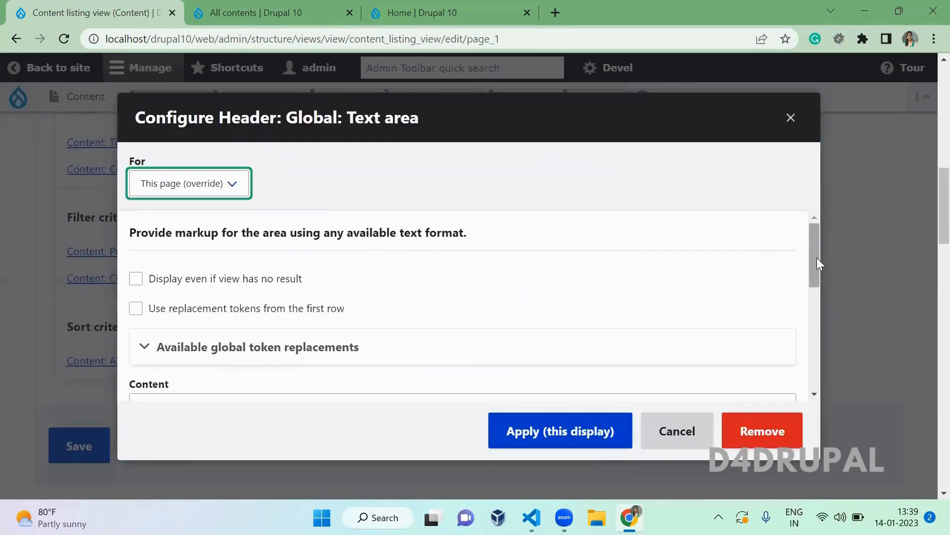
mouse_move(817, 258)
mouse_down()
mouse_move(815, 279)
mouse_move(813, 242)
mouse_up()
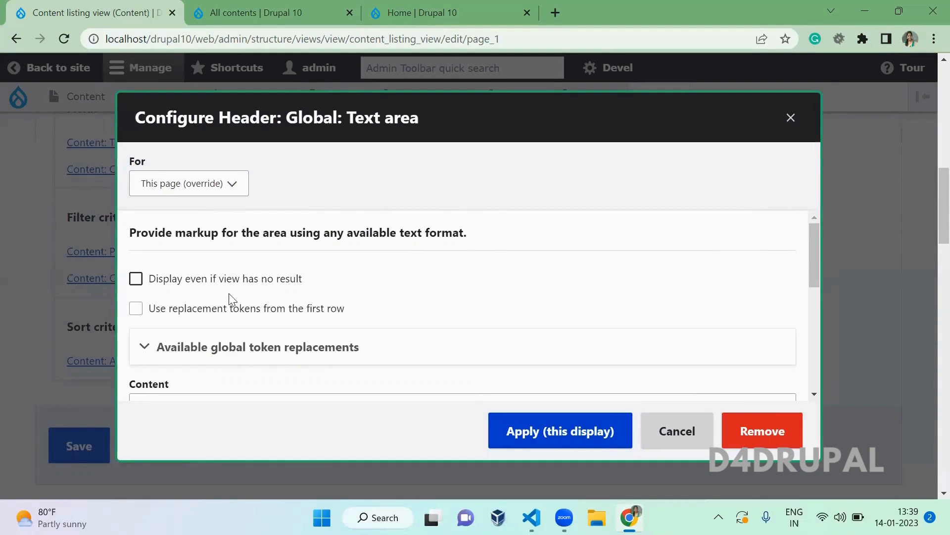
- Enable replacement tokens and copy the [view:total-rows] token from the global token list
click(273, 308)
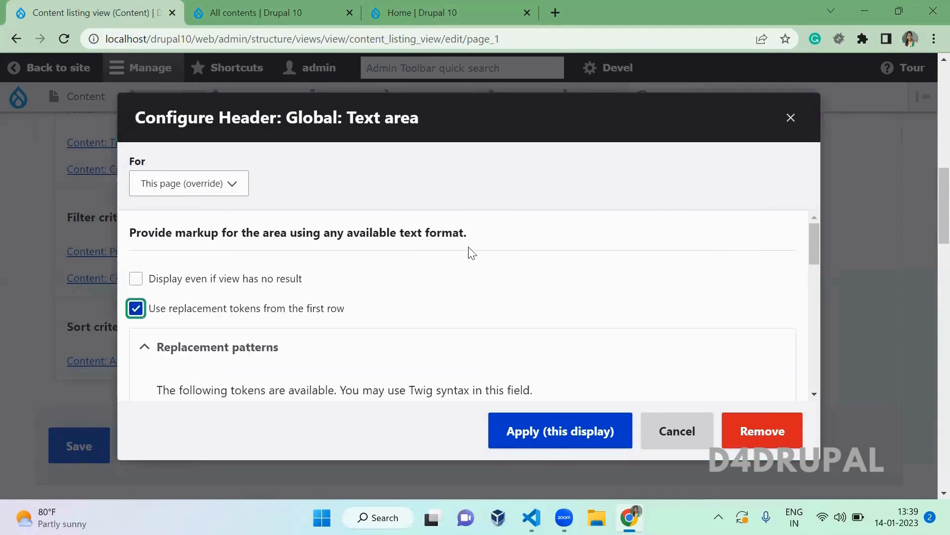
click(487, 252)
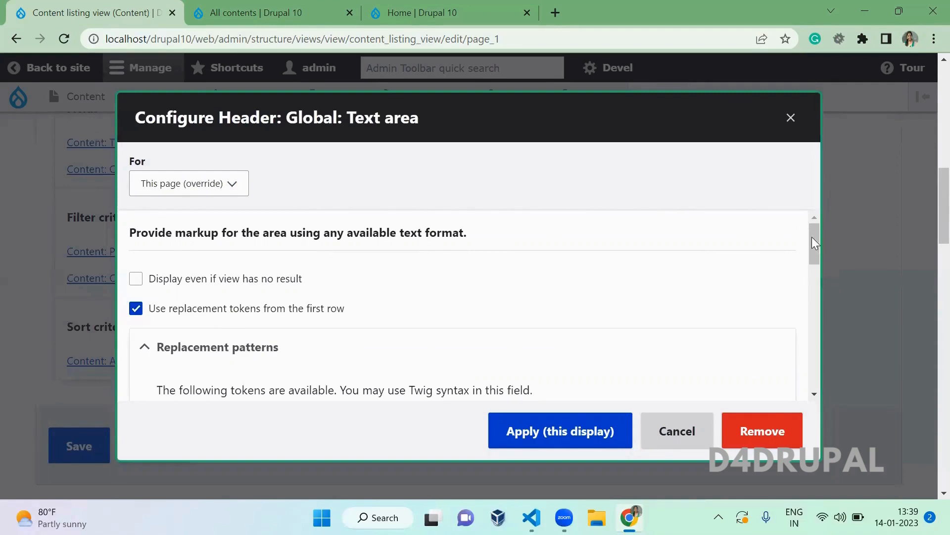
drag(816, 237, 819, 325)
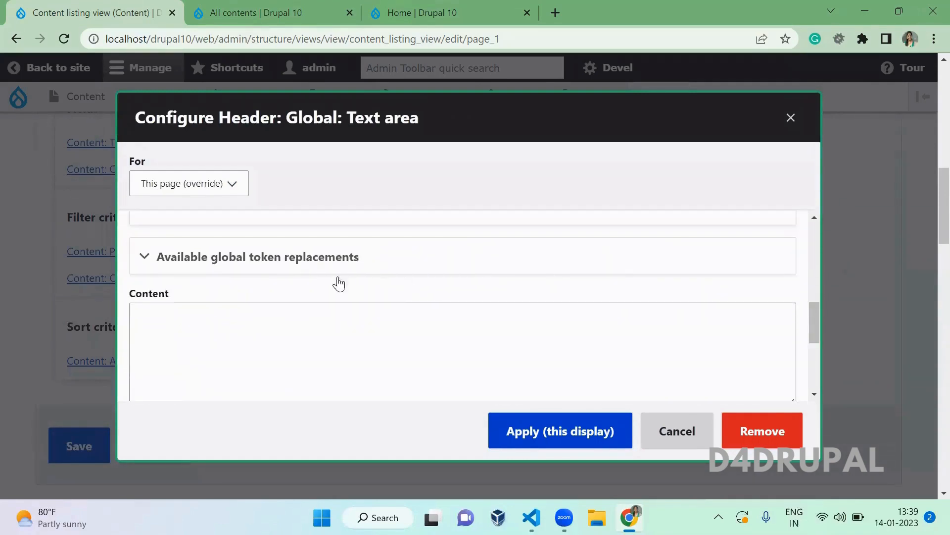
click(327, 259)
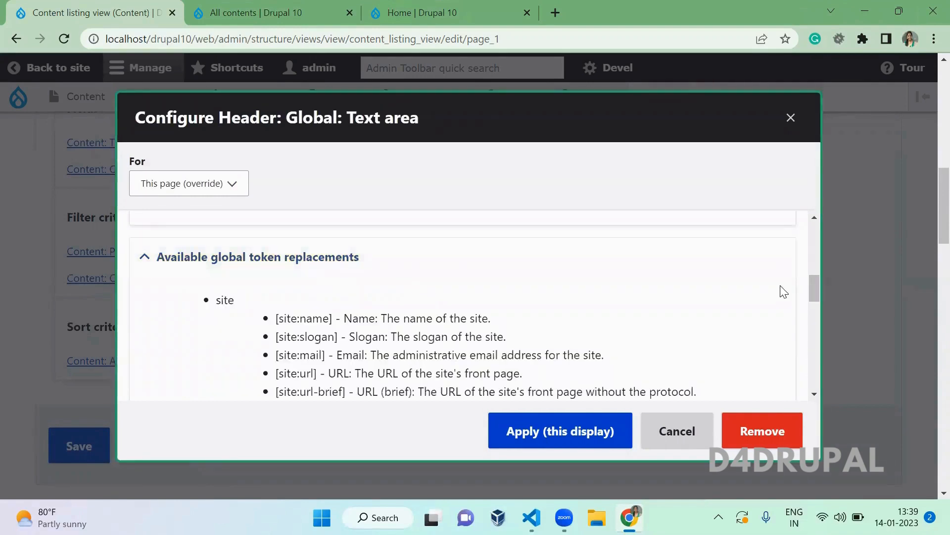
drag(817, 279, 821, 313)
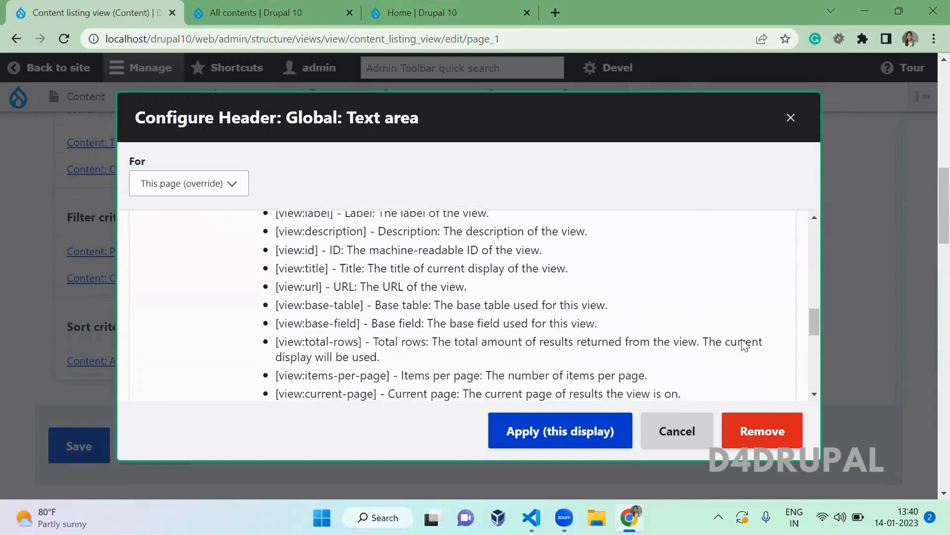
drag(362, 337, 274, 348)
key(ctrl+c)
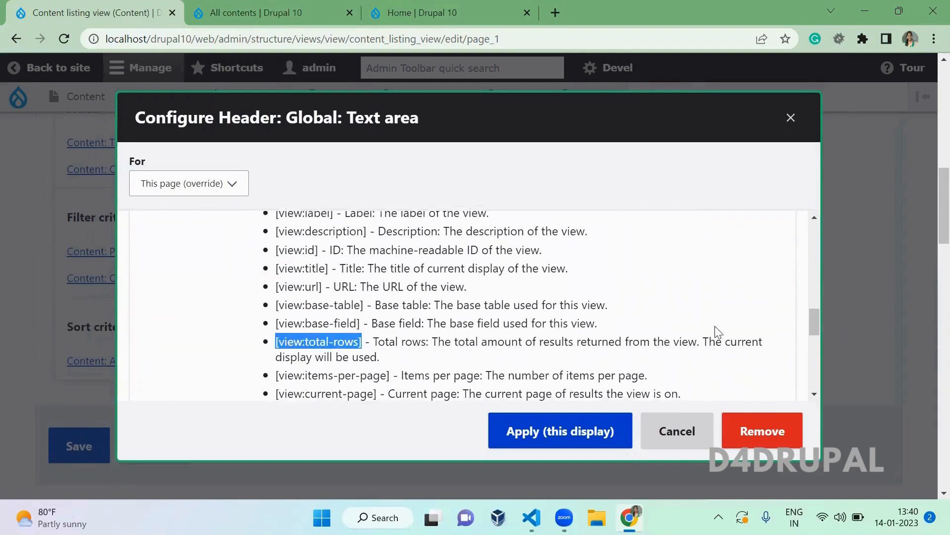
drag(818, 312, 812, 337)
- Set the header content to 'Total rows: [view:total-rows]' and apply it to this page display
click(554, 351)
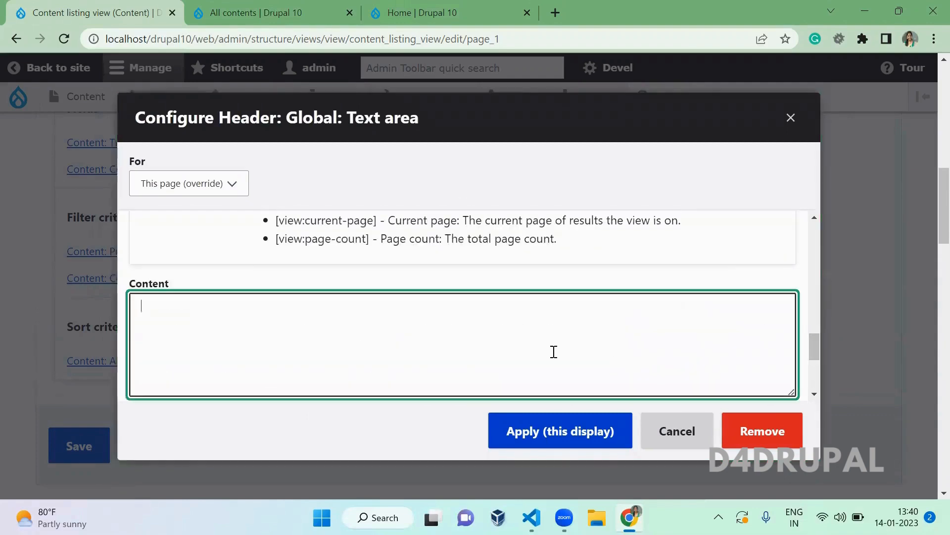
text(Total rows:)
scroll(554, 352, up, 10)
key(ctrl+v)
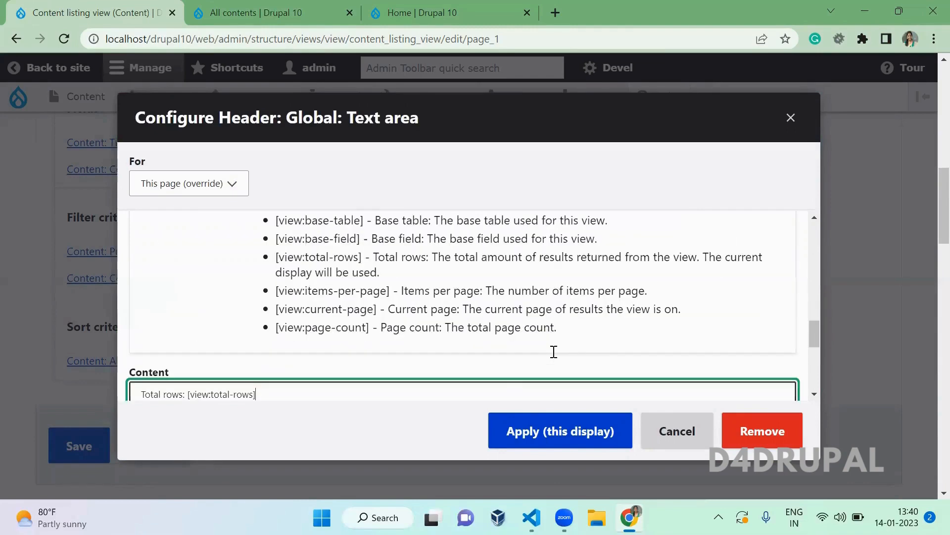
click(583, 440)
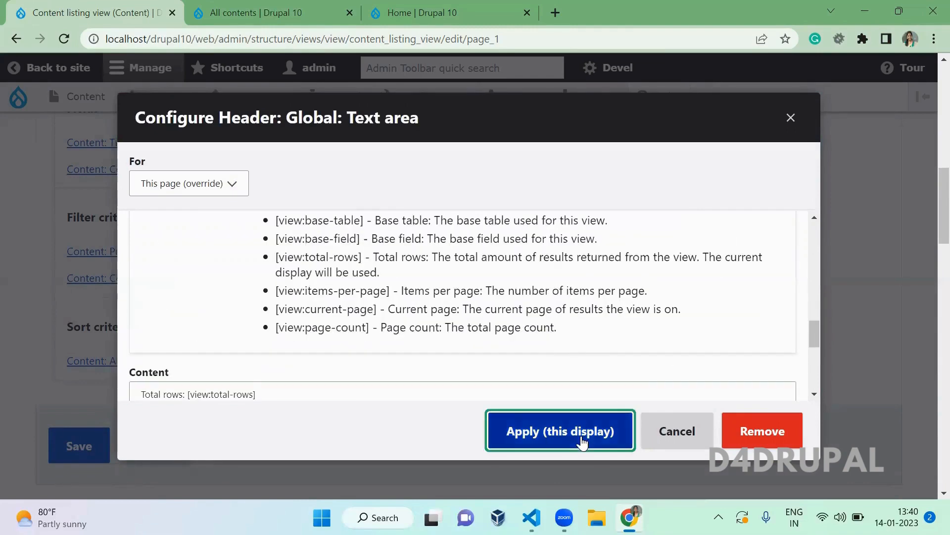
- Check that the preview header reads 'Total rows: 25', then return to the view settings
scroll(581, 436, down, 11)
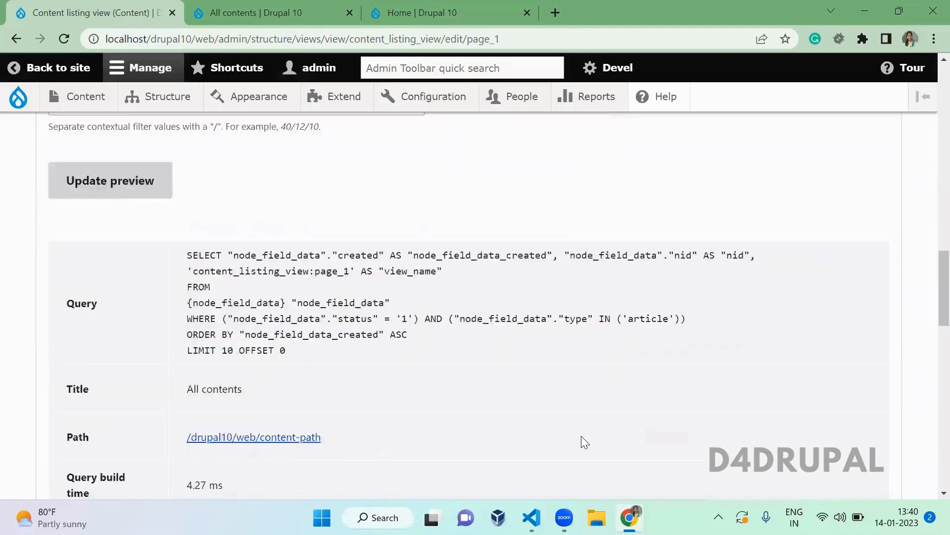
scroll(582, 435, down, 5)
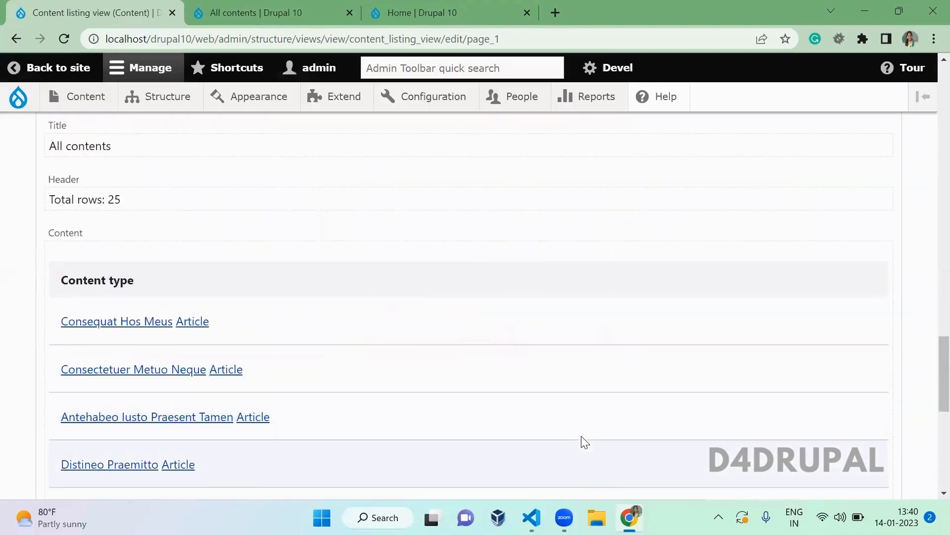
scroll(583, 441, up, 1)
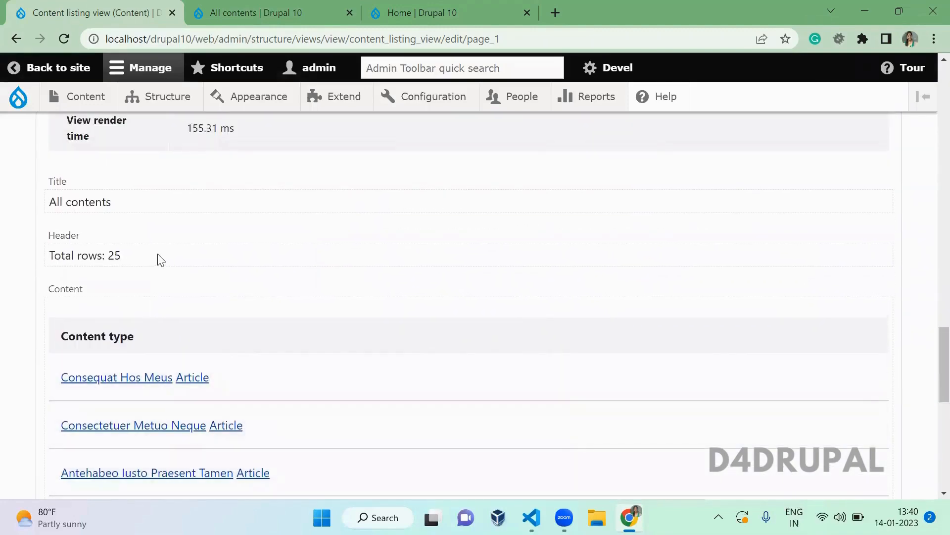
drag(160, 260, 24, 266)
click(252, 243)
scroll(250, 238, up, 10)
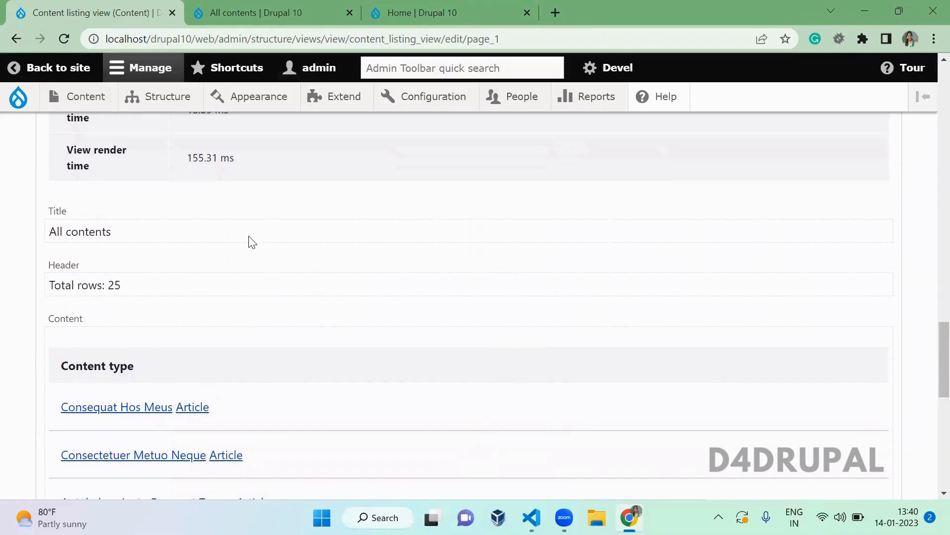
scroll(250, 236, up, 10)
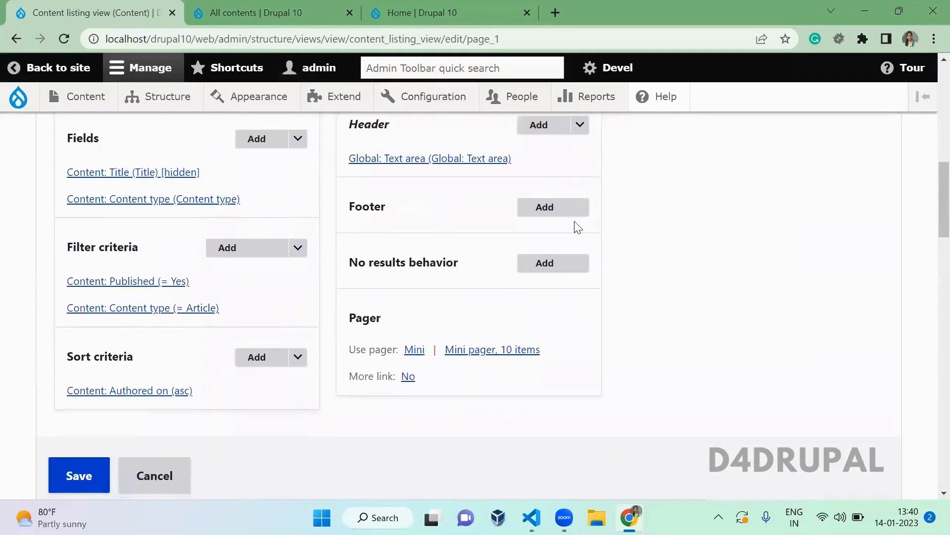
- Add a Global: Text area to the No results behavior for all displays
click(548, 214)
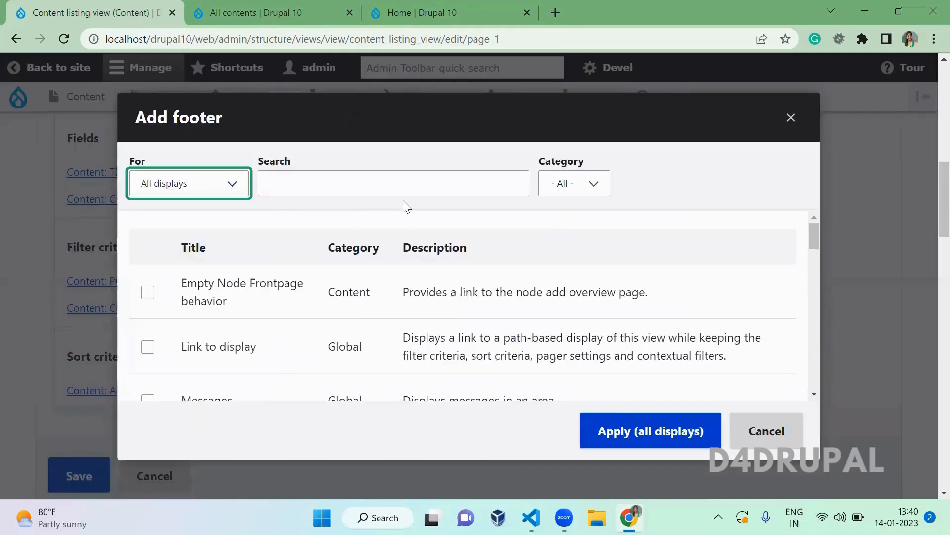
key(Escape)
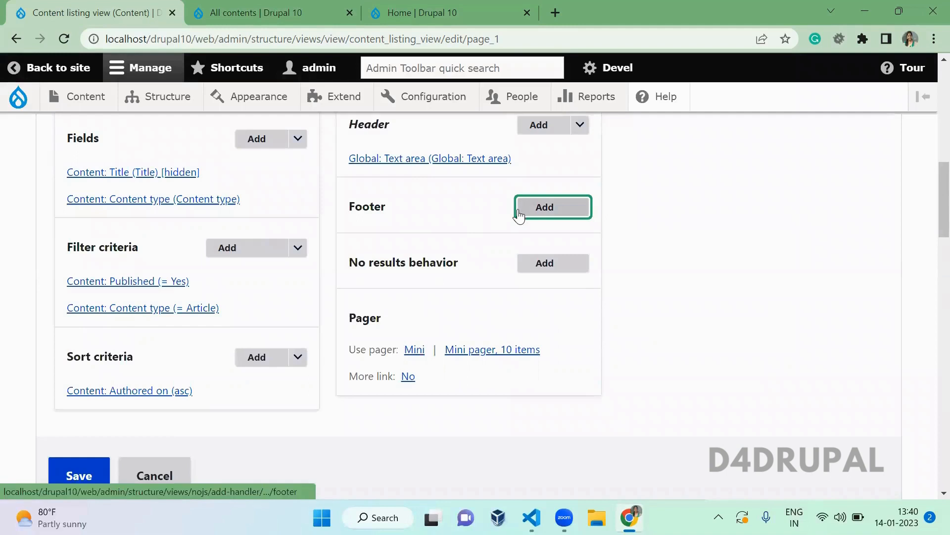
click(634, 222)
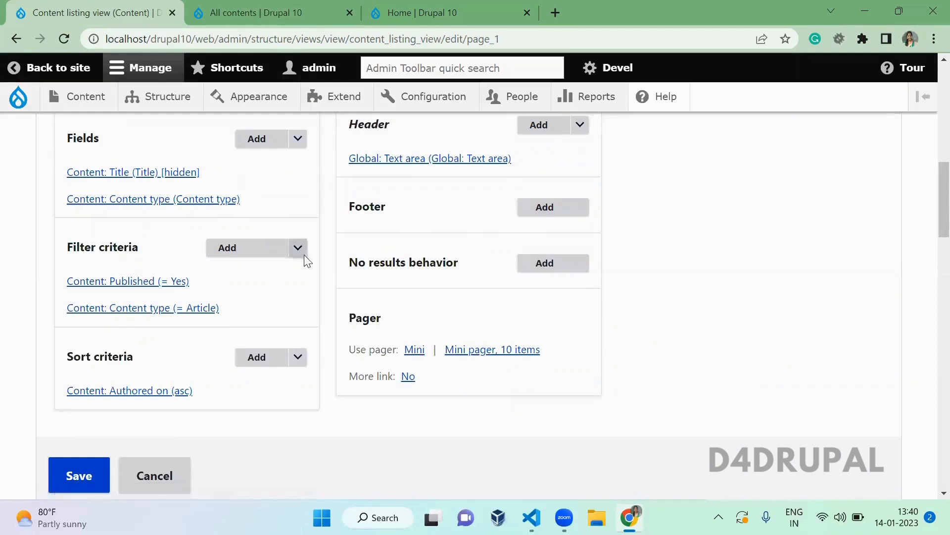
click(545, 263)
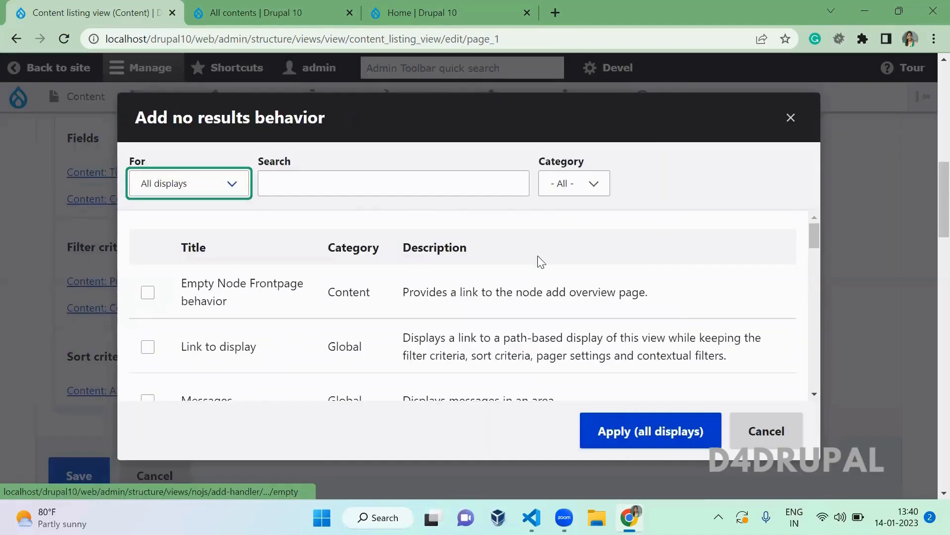
drag(613, 230, 352, 184)
click(355, 183)
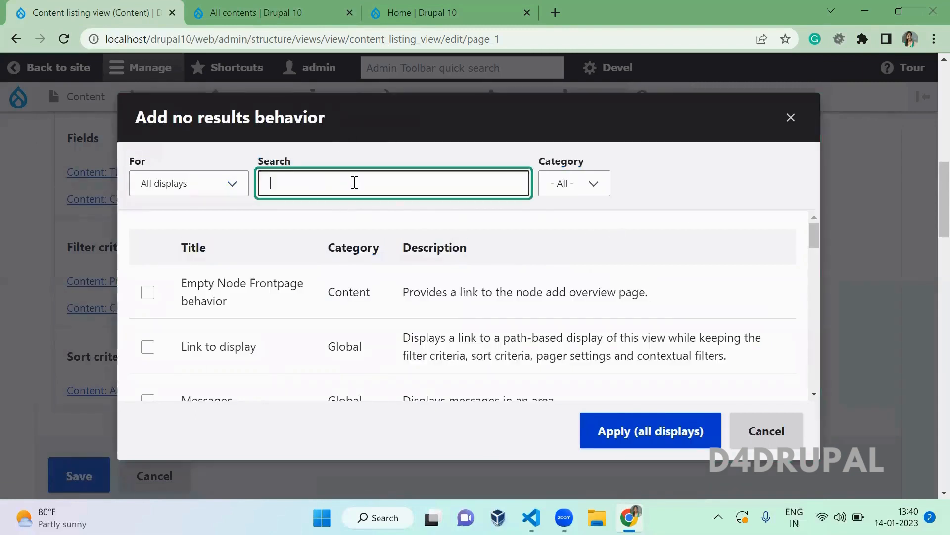
text(text)
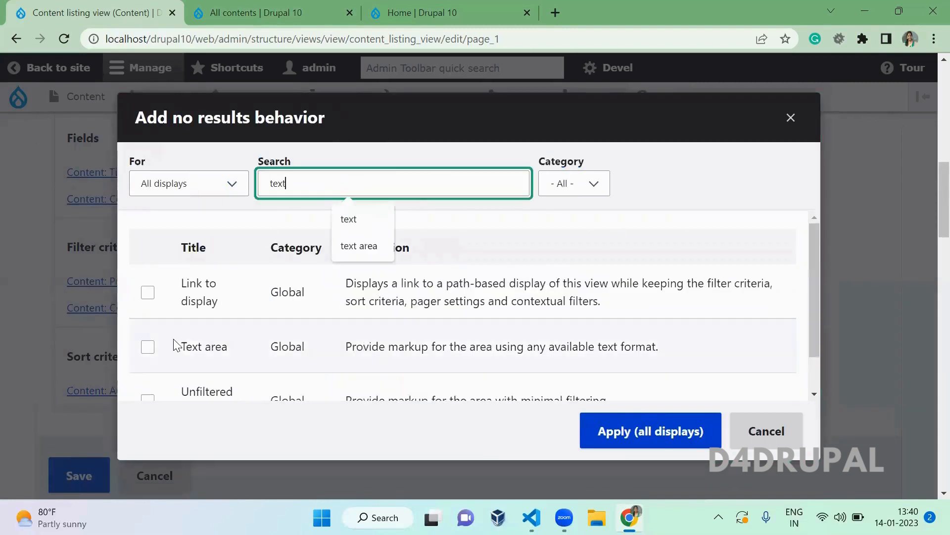
click(147, 346)
click(647, 434)
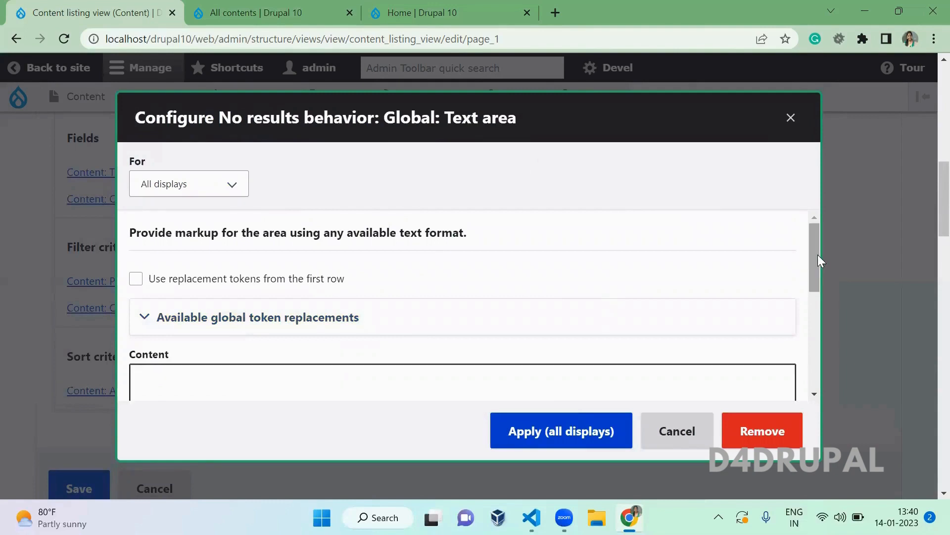
- Enter 'no result found' as the no-results text and apply it to all displays
drag(814, 230, 813, 284)
click(495, 275)
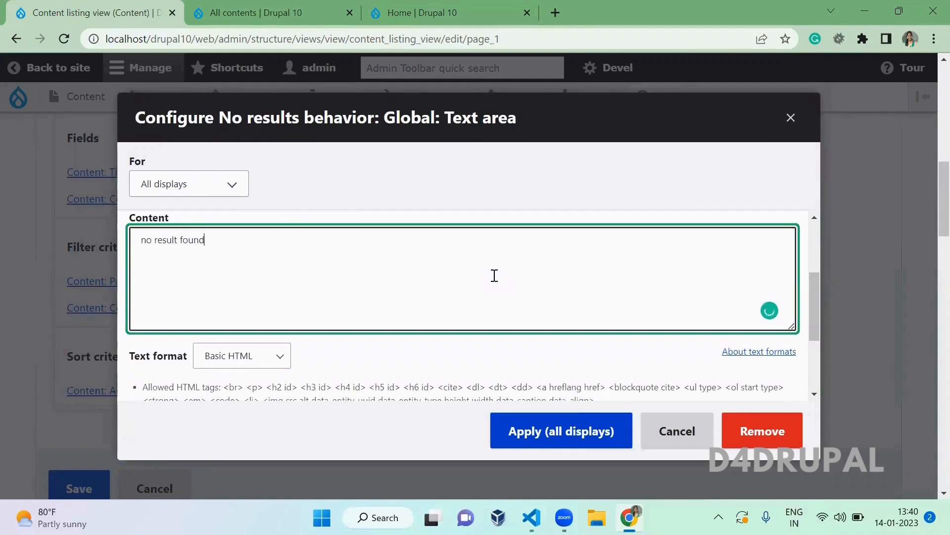
click(560, 439)
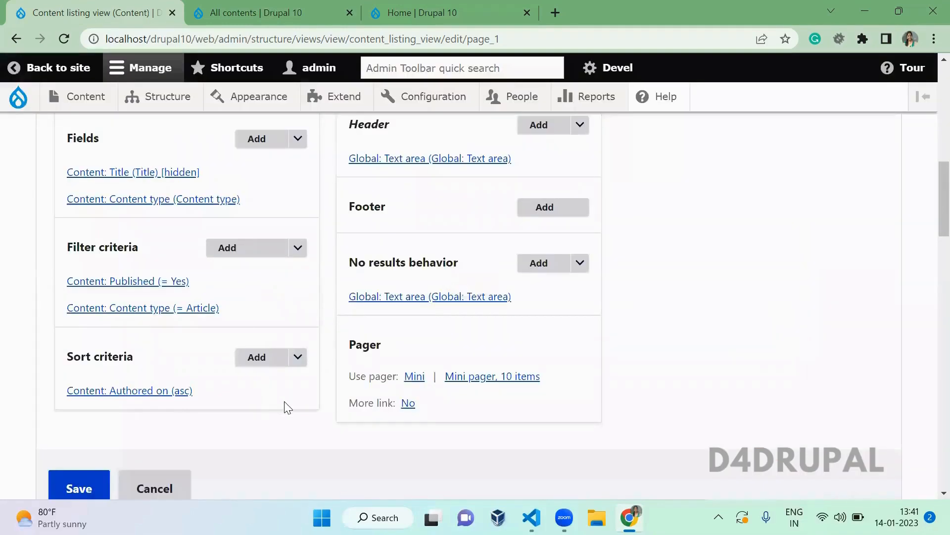
- Add a Content: Authored by filter criterion to this page only (override)
scroll(287, 408, down, 2)
scroll(284, 402, down, 3)
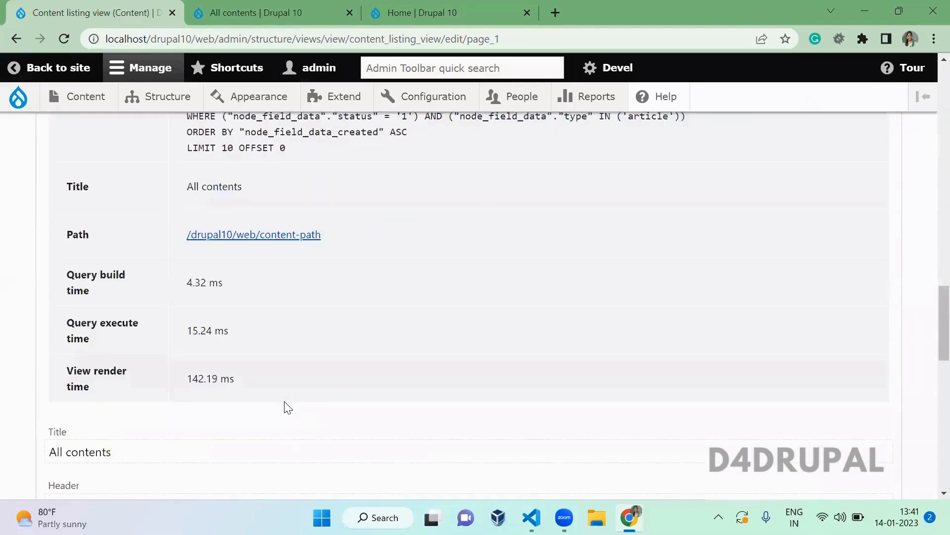
scroll(284, 403, up, 10)
scroll(286, 409, down, 3)
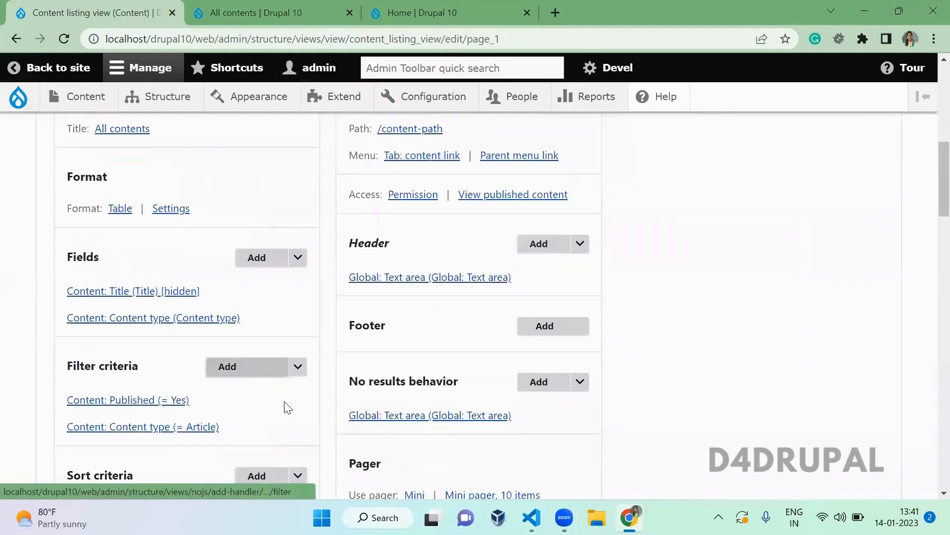
click(227, 250)
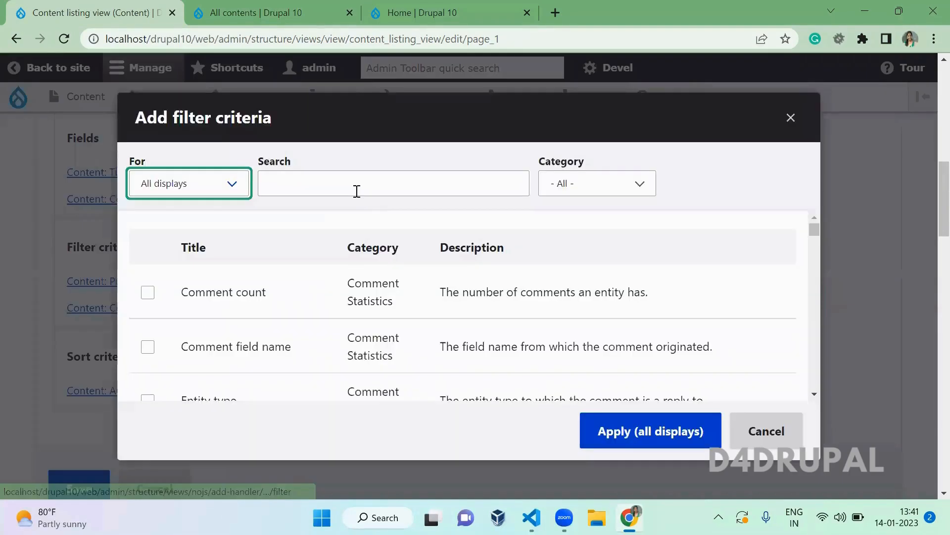
click(356, 191)
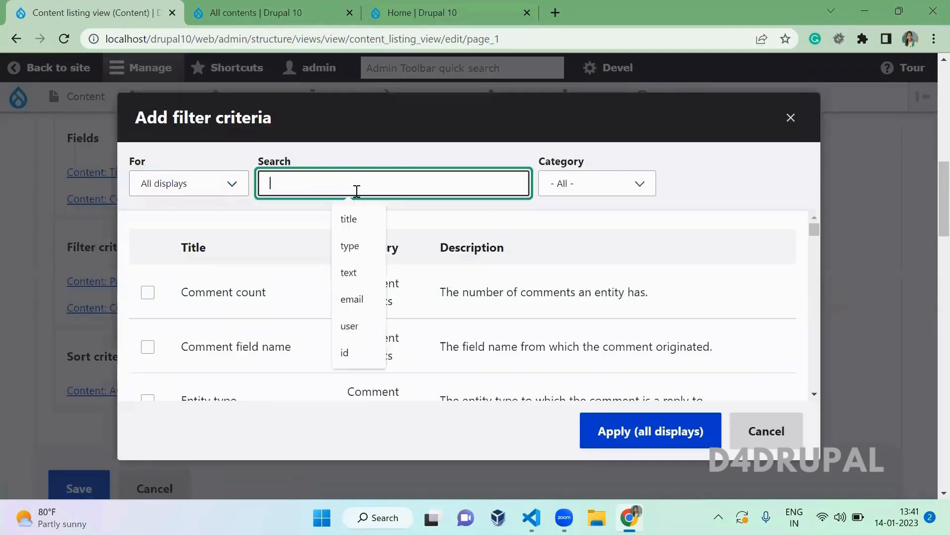
text(authored)
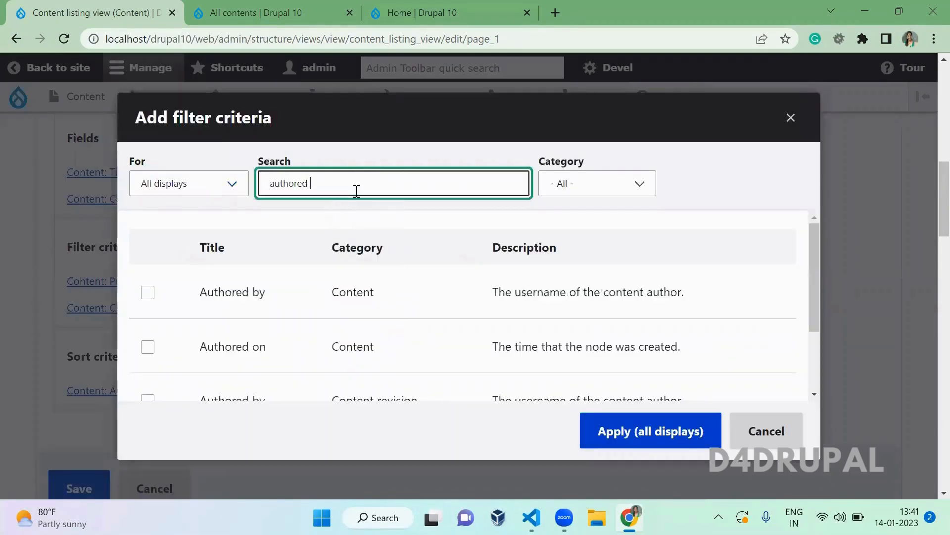
click(149, 293)
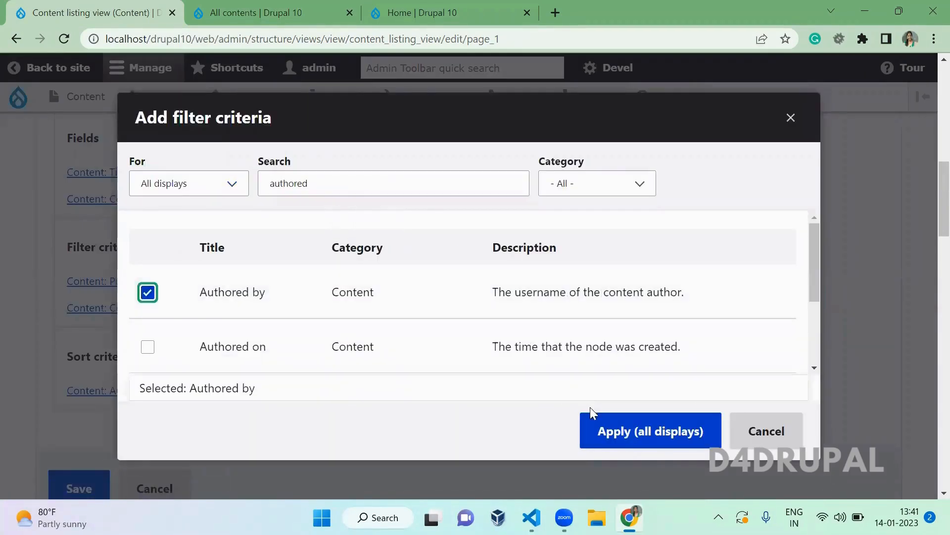
click(656, 428)
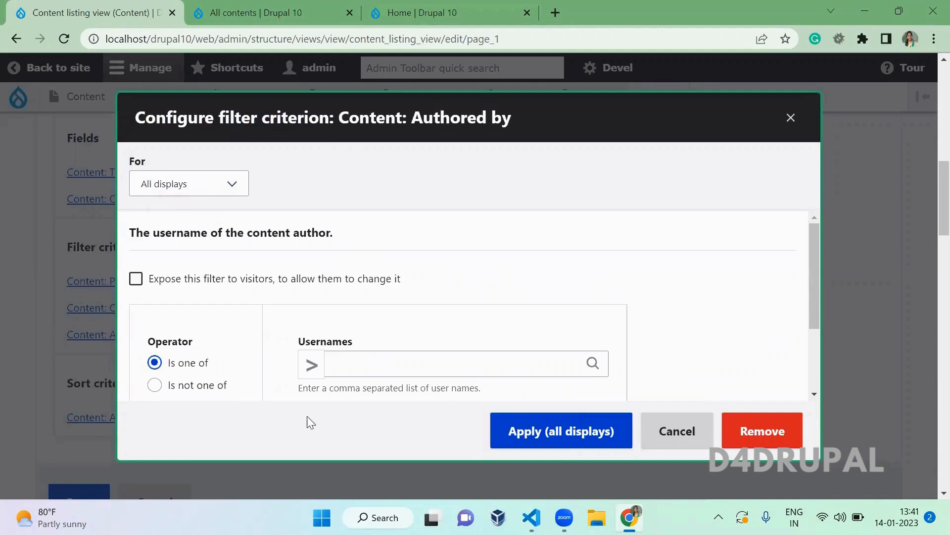
click(198, 190)
key(Escape)
key(Down)
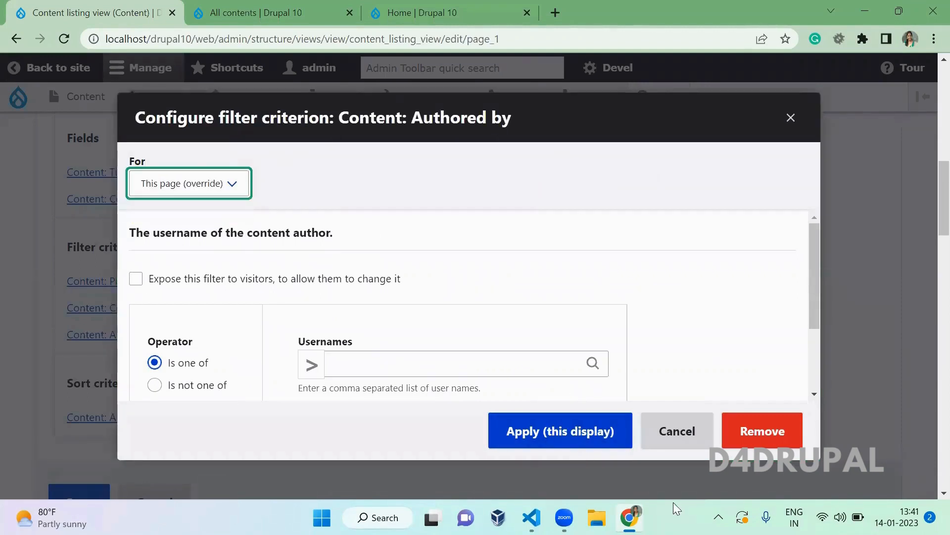
click(547, 439)
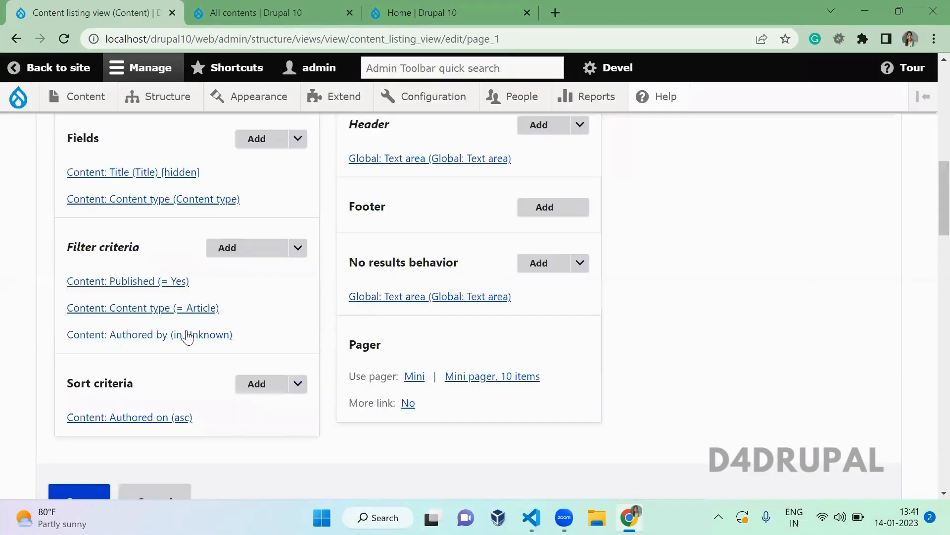
- Expose the Authored by filter to visitors and save the view
click(187, 336)
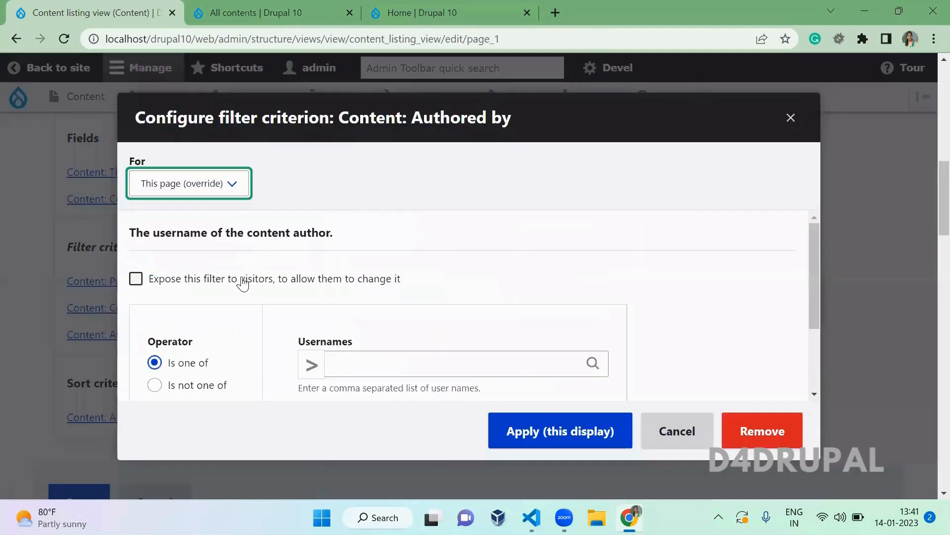
click(239, 280)
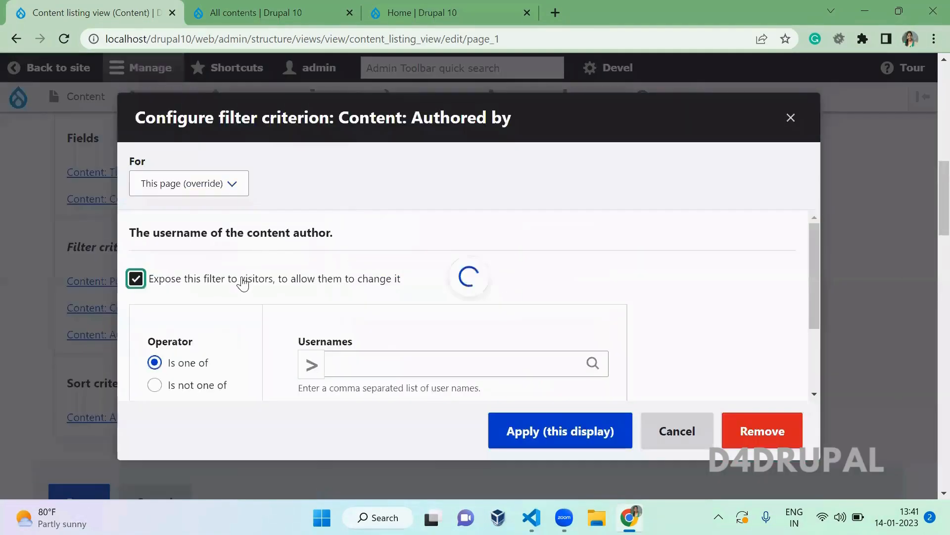
click(551, 430)
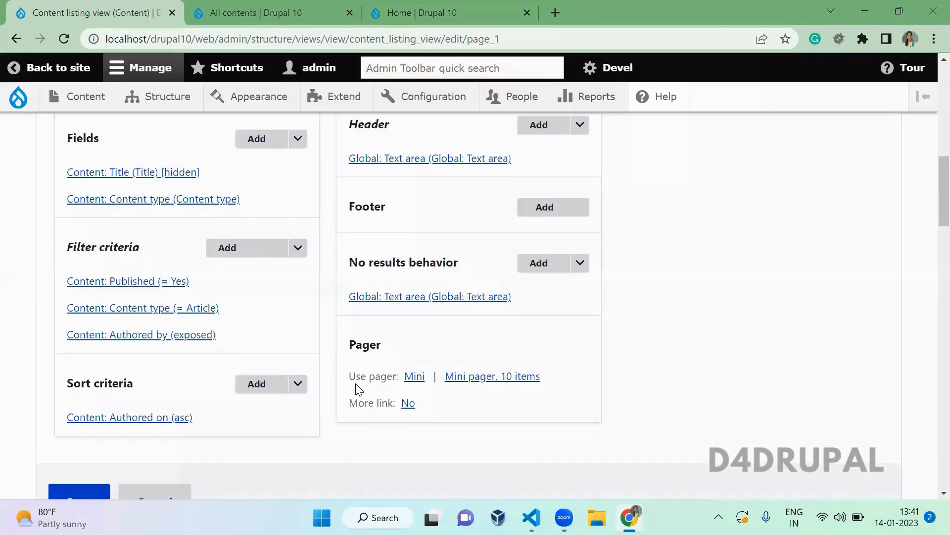
scroll(359, 389, down, 3)
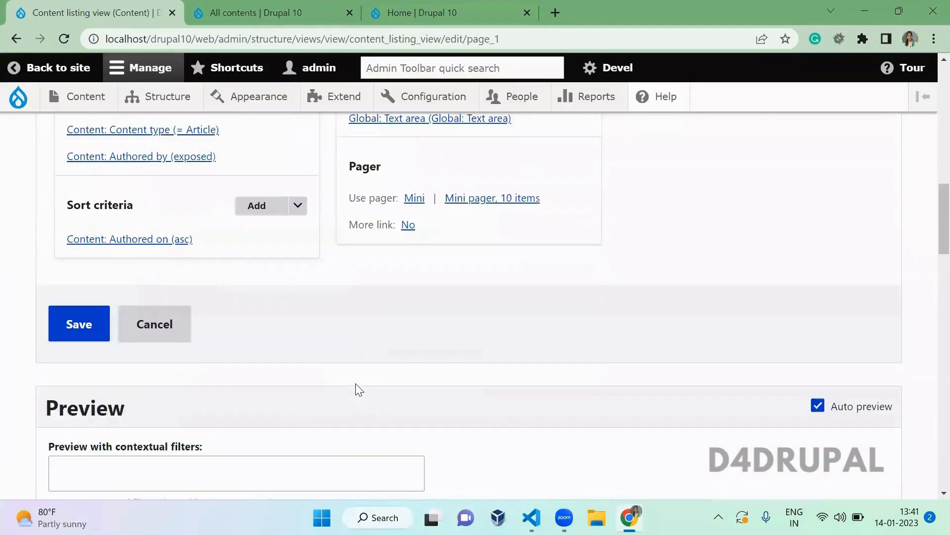
click(77, 322)
- In a new People tab, fill in a new user's e-mail, username and password
ctrl+click(522, 96)
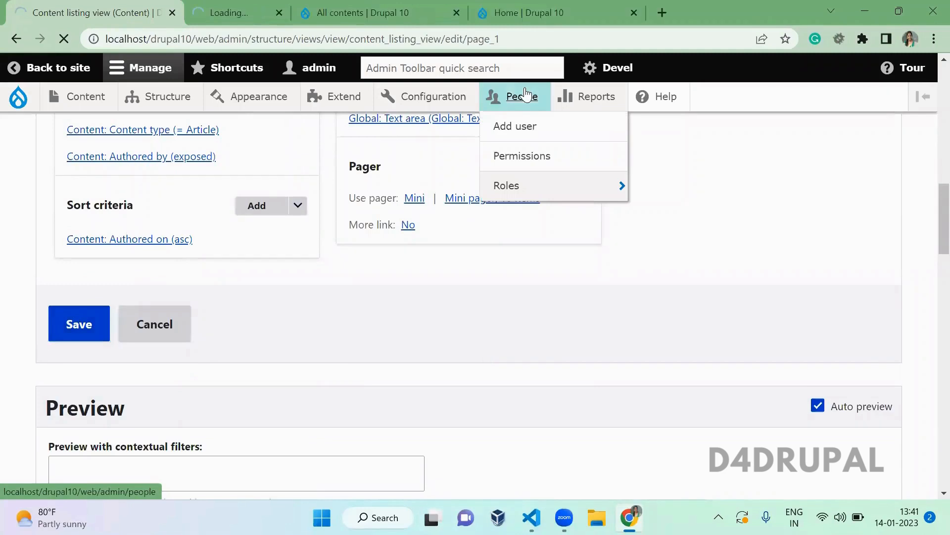
click(242, 7)
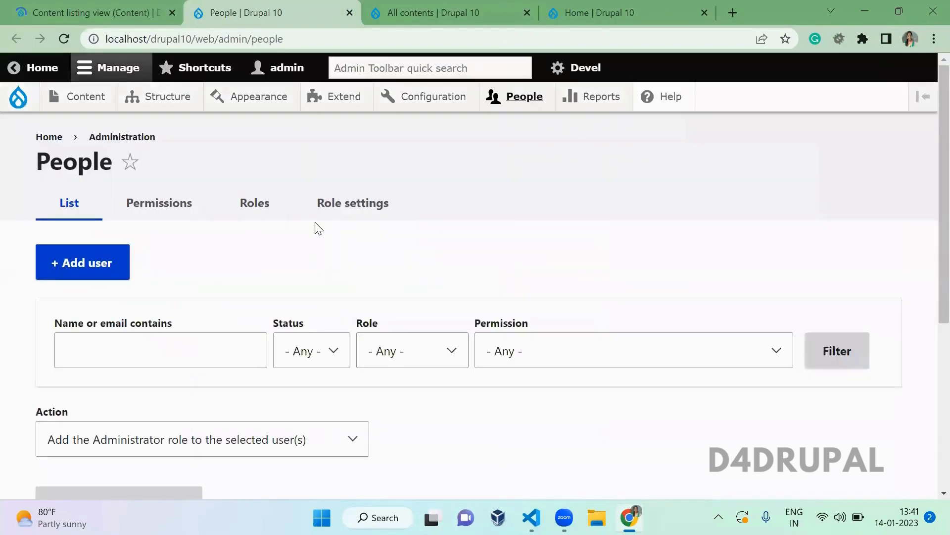
scroll(315, 225, down, 1)
click(102, 239)
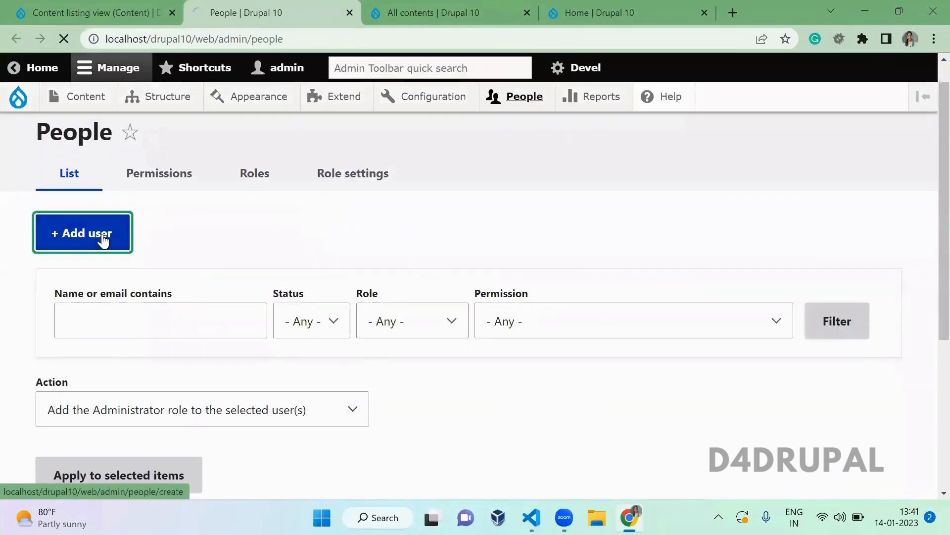
scroll(242, 231, down, 5)
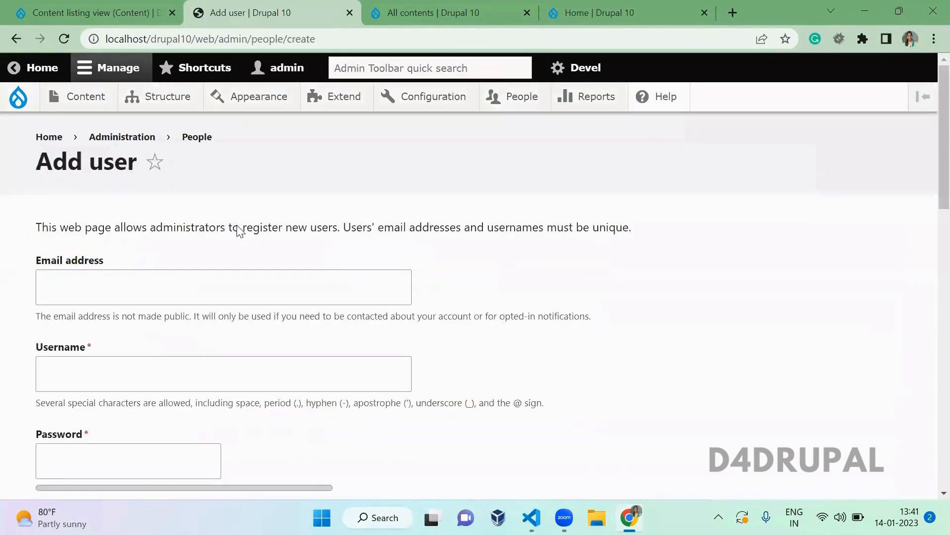
click(125, 277)
text(xxx)
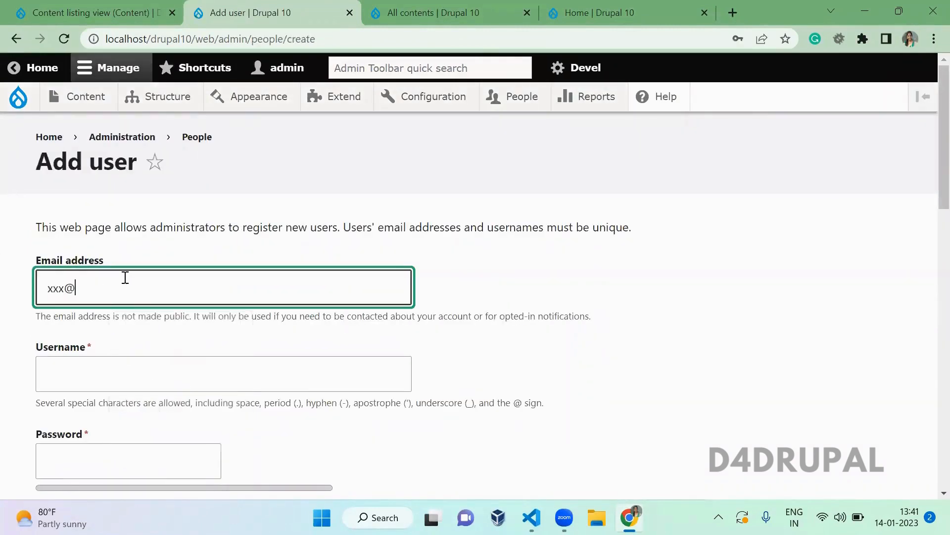
text(@gmail.com)
key(Tab)
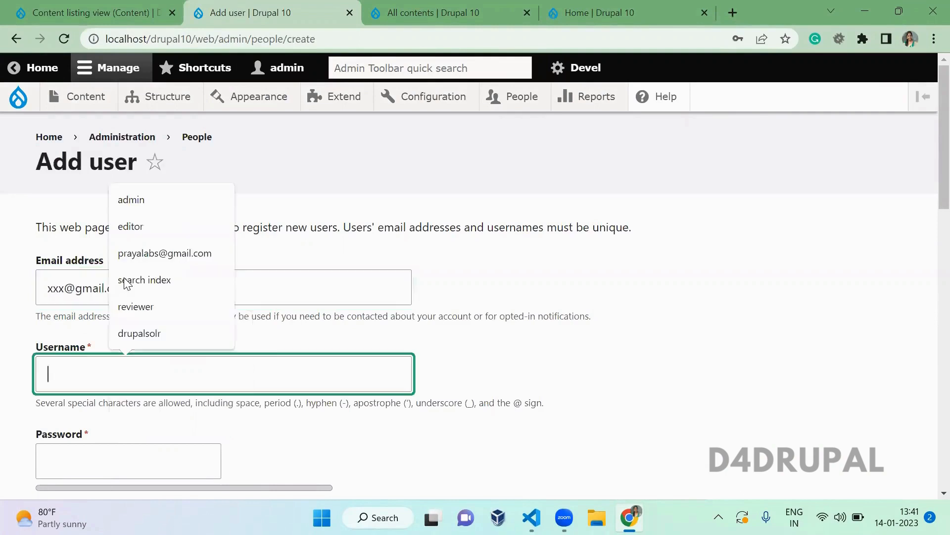
text(xxxx)
key(Tab)
text(x)
key(Tab)
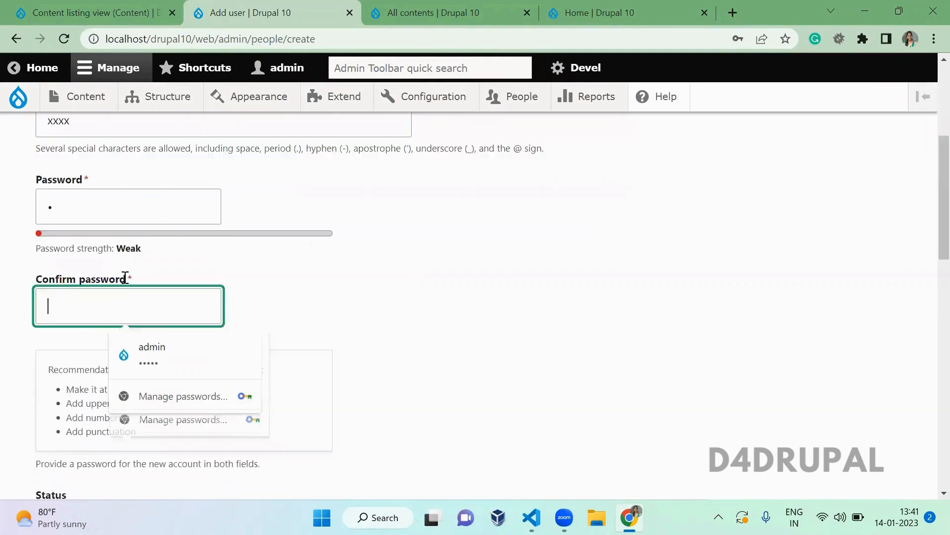
key(Tab)
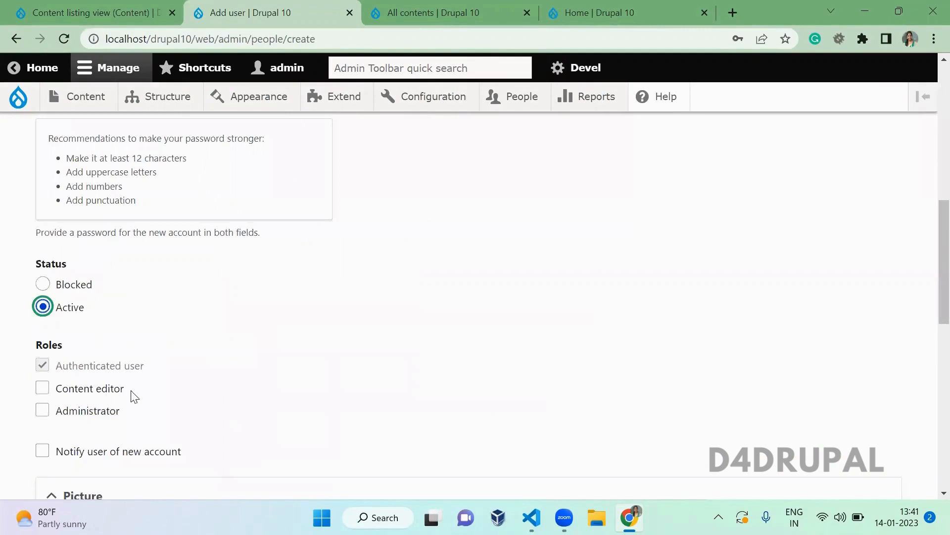
- Create the account as Active and return to the saved view's edit page
click(234, 386)
scroll(232, 381, down, 5)
scroll(232, 381, down, 5)
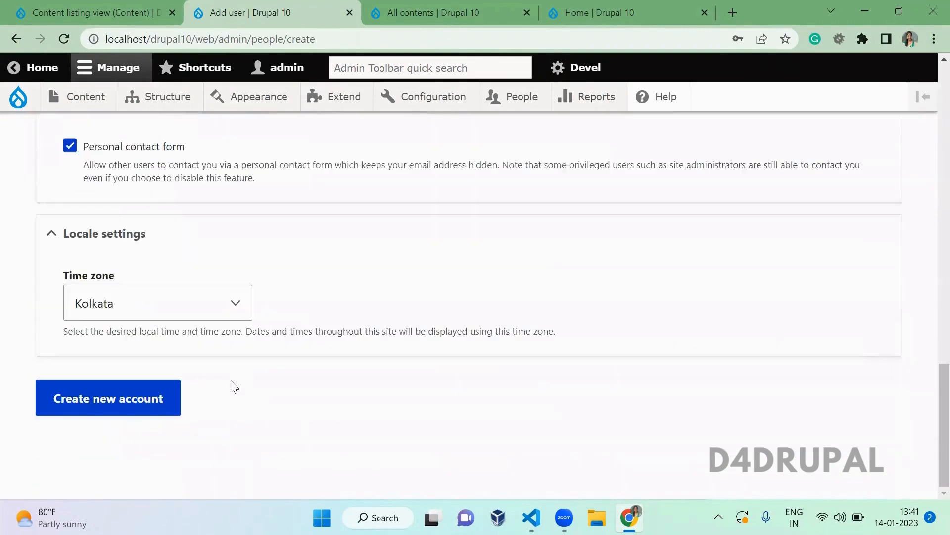
click(123, 398)
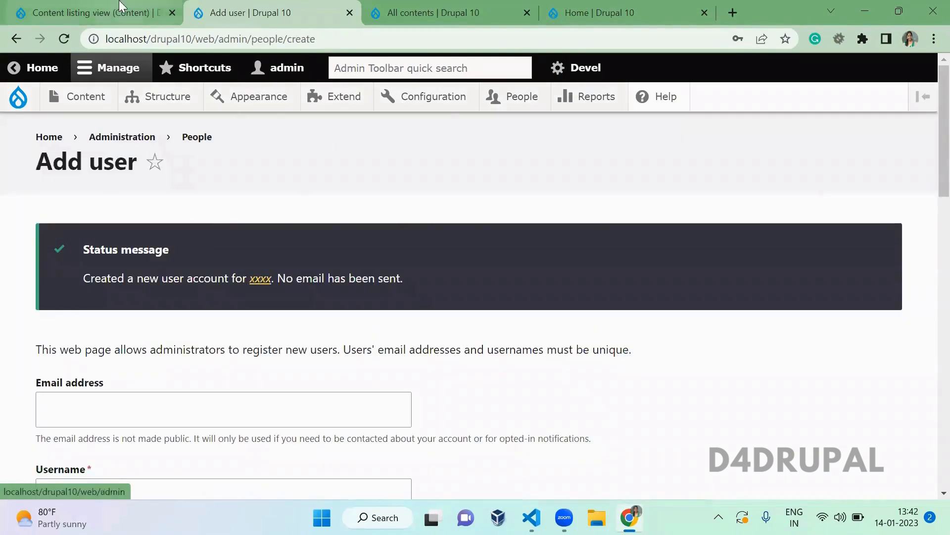
click(89, 13)
scroll(420, 238, down, 15)
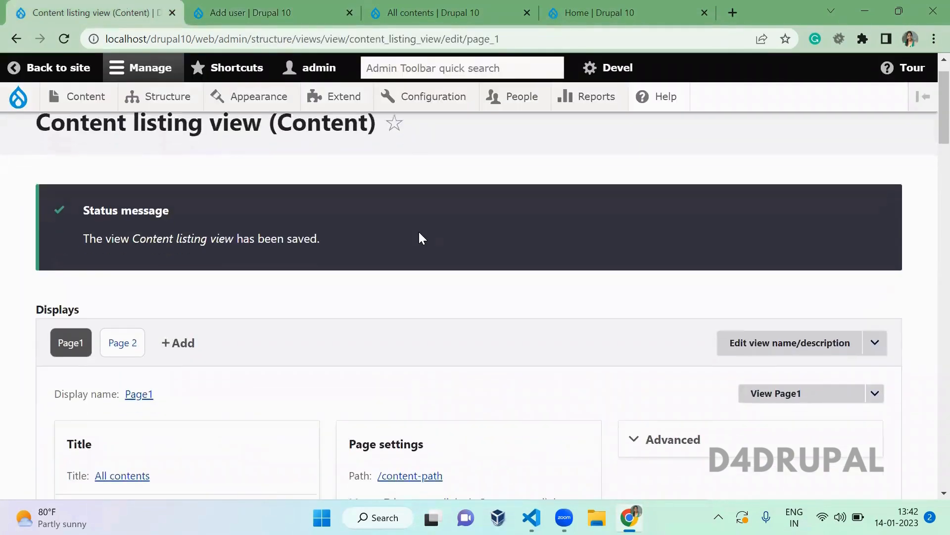
- Switch to the All contents listing page
scroll(419, 232, down, 9)
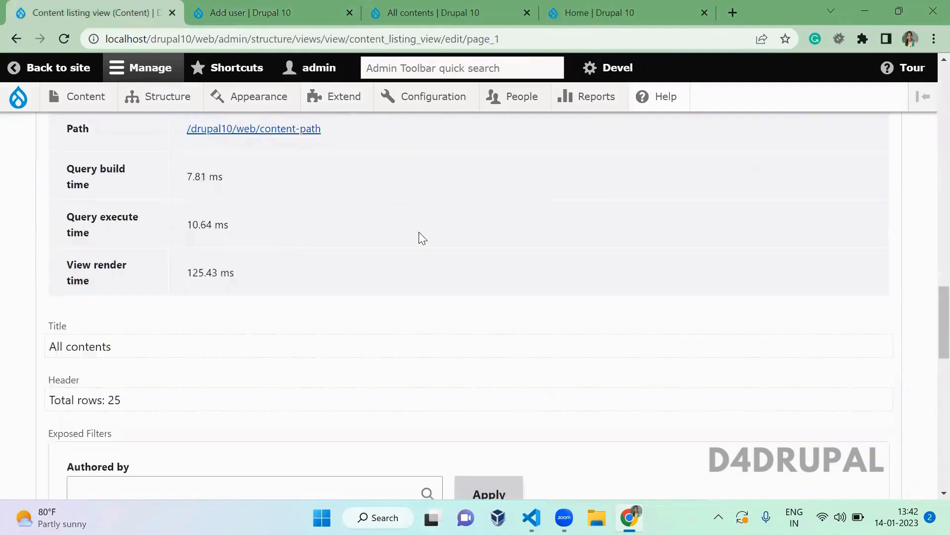
scroll(421, 238, up, 5)
key(ctrl+Tab)
key(ctrl+Tab)
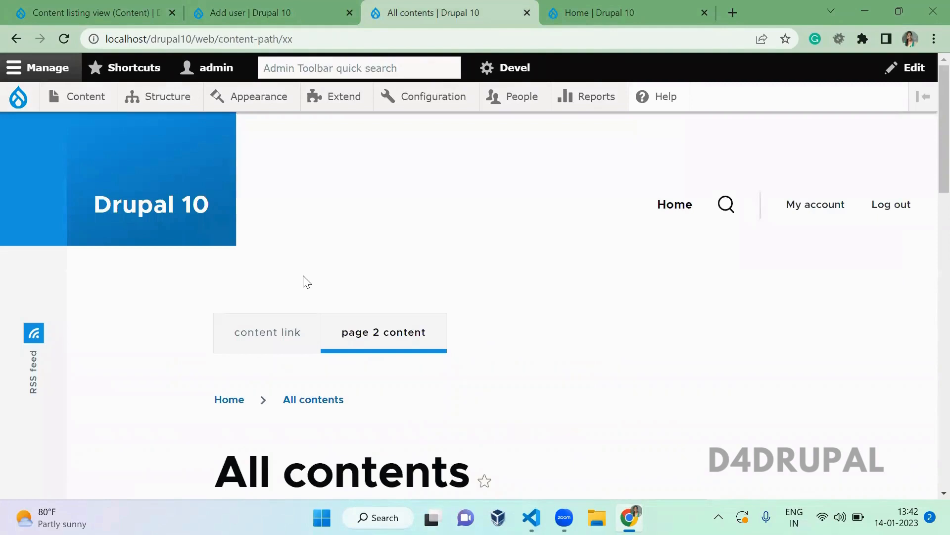
click(264, 344)
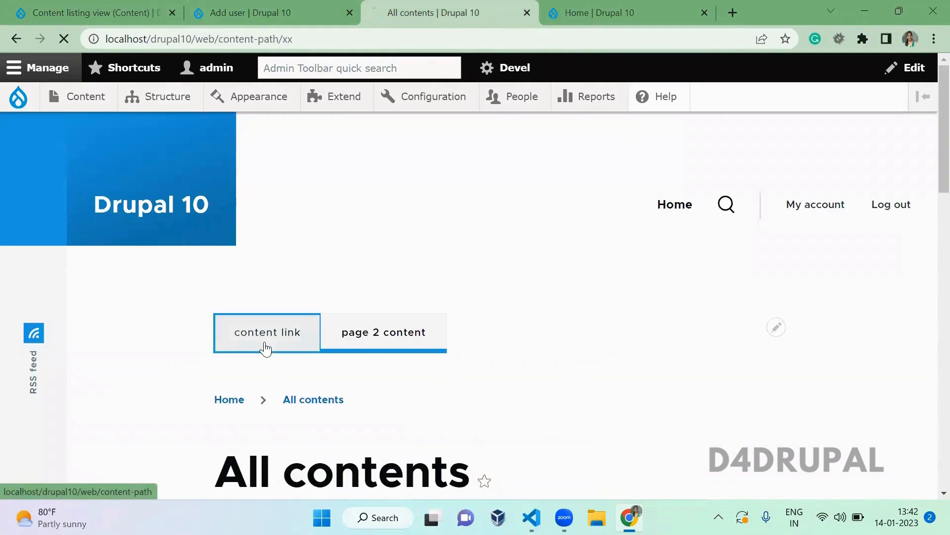
scroll(362, 213, down, 8)
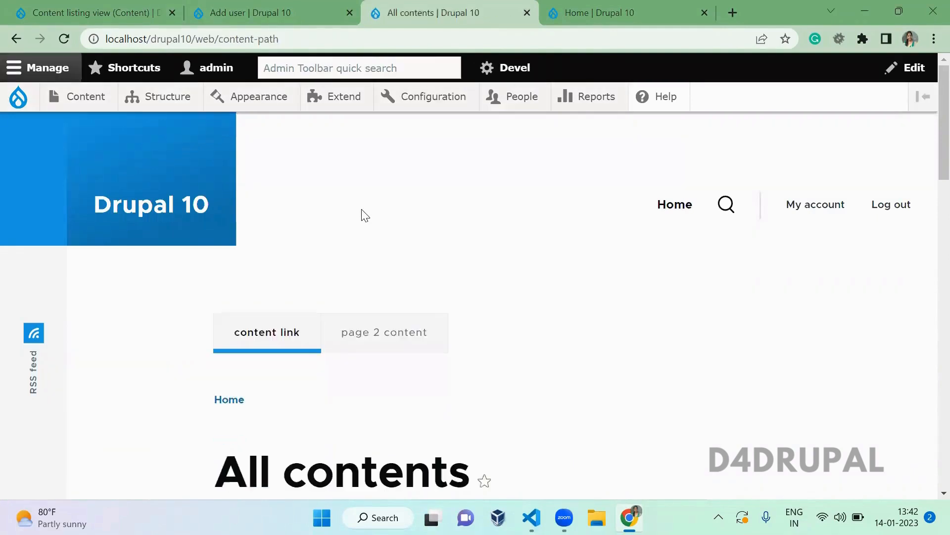
scroll(363, 209, down, 4)
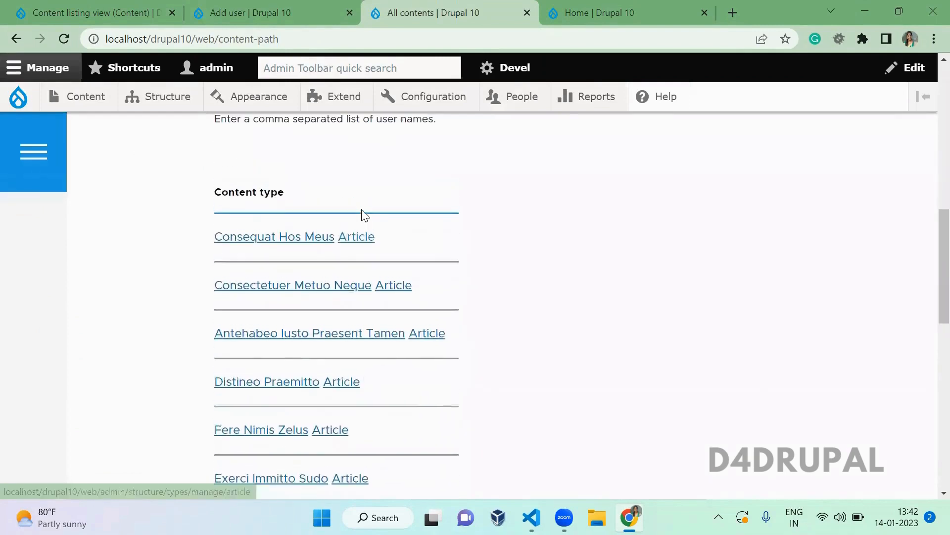
scroll(362, 212, up, 5)
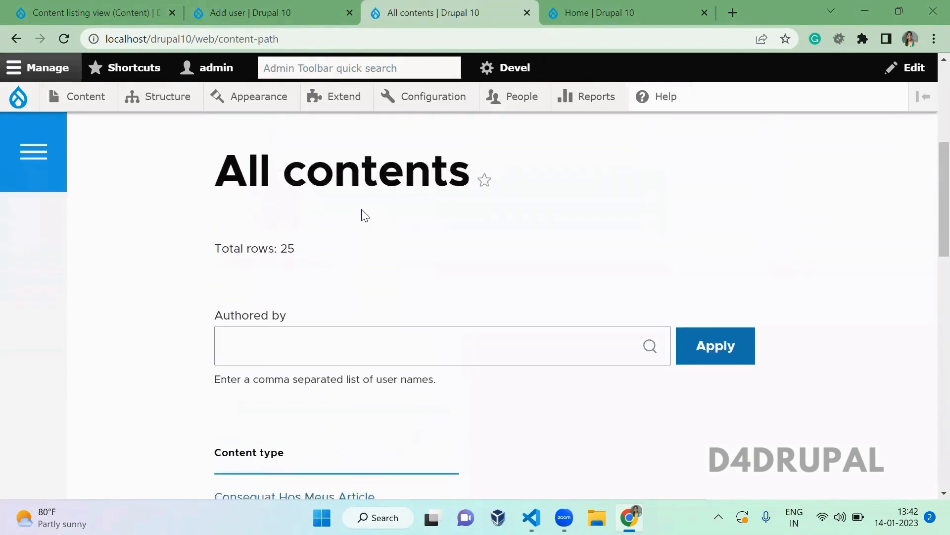
- Filter All contents by the new user as author, confirming 'no result found'
click(341, 316)
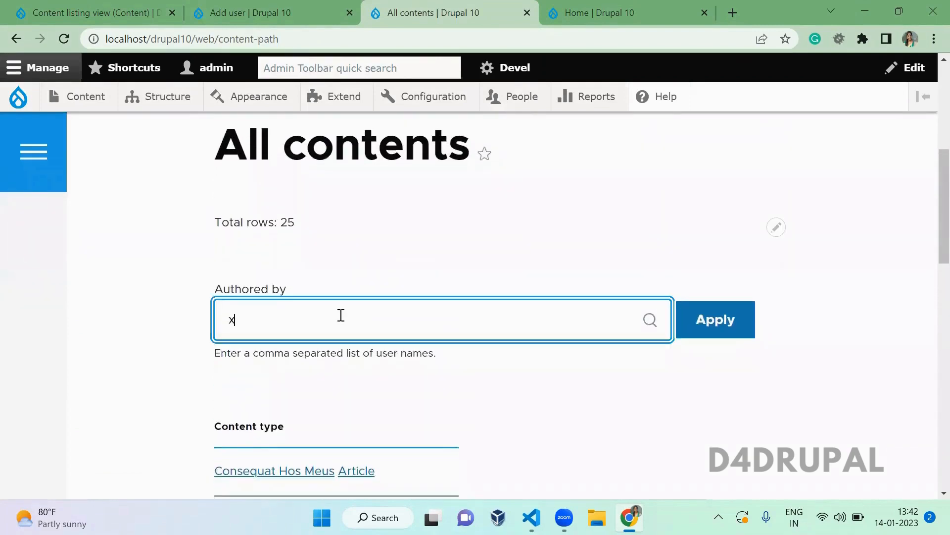
click(283, 353)
click(716, 330)
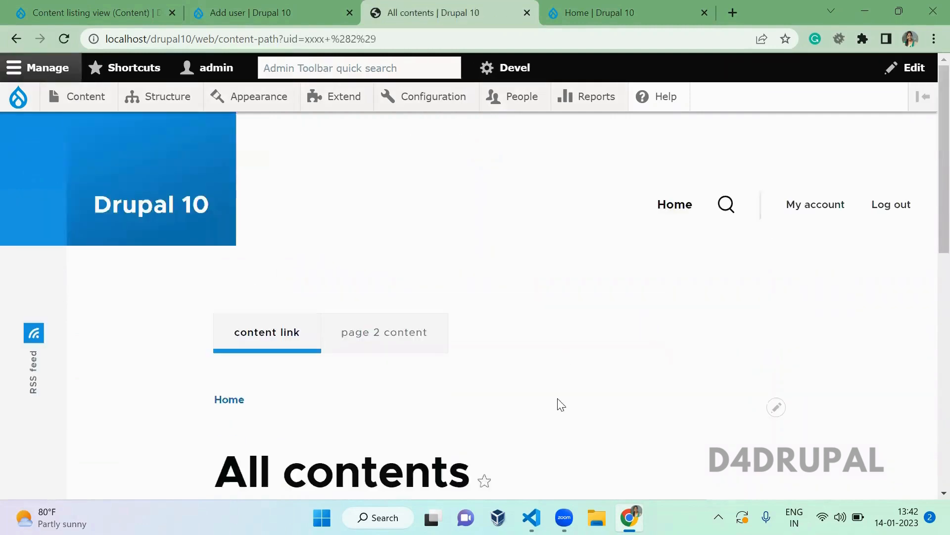
scroll(559, 404, down, 5)
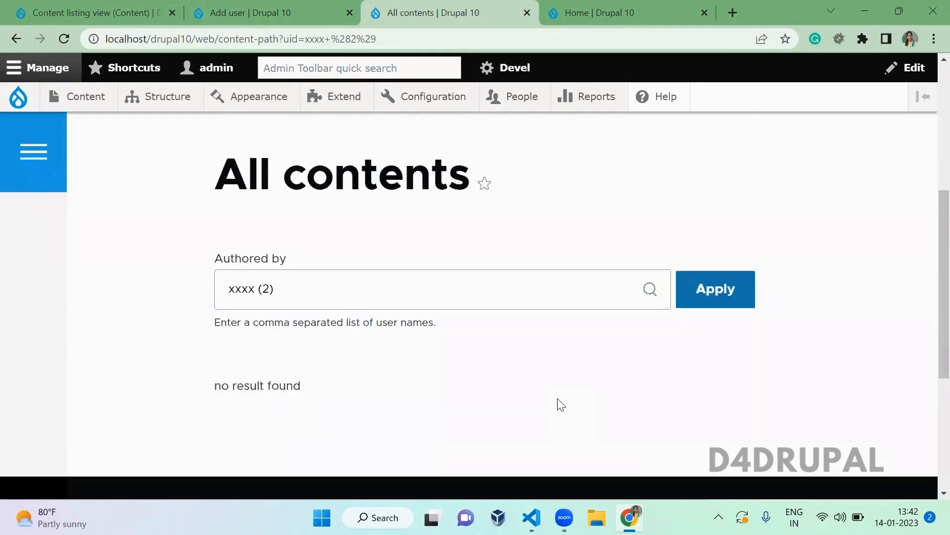
drag(311, 398, 215, 390)
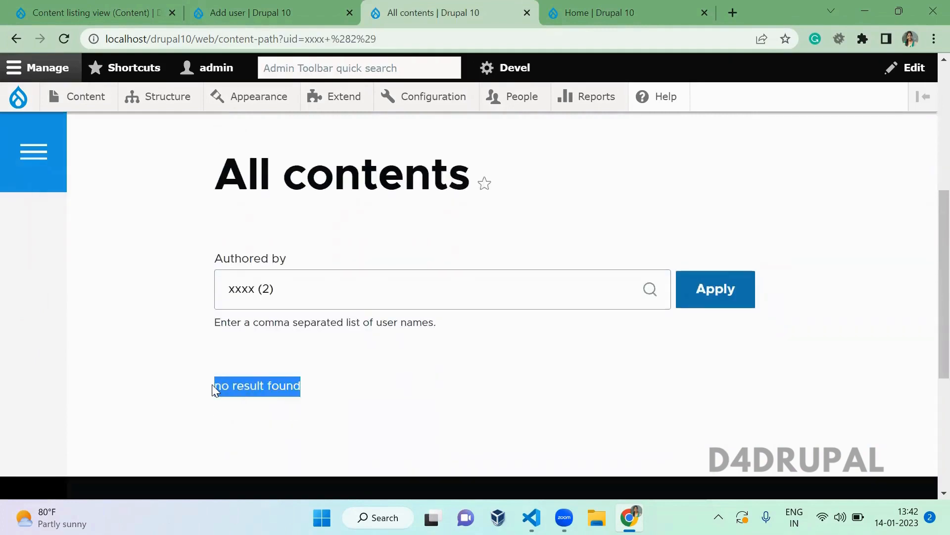
click(375, 377)
click(158, 7)
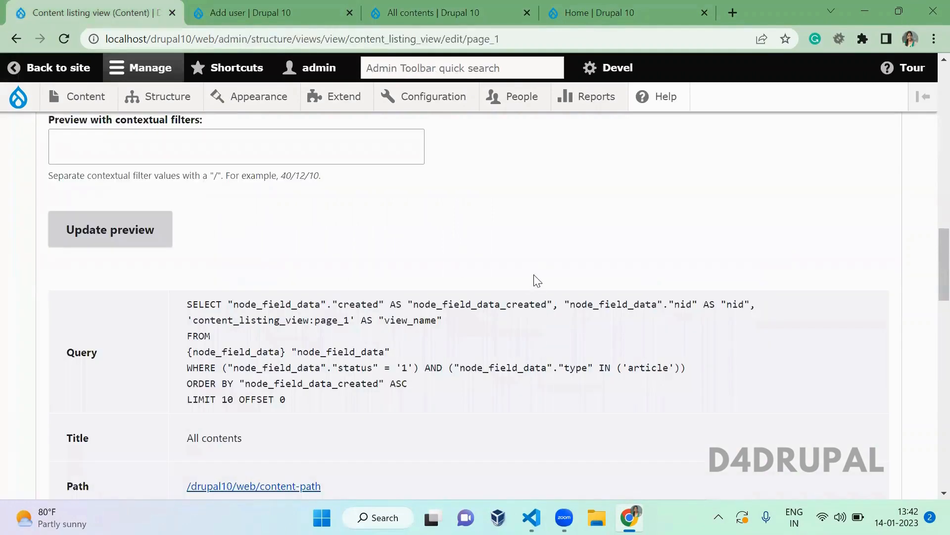
- Override Page1's pager to display a specified 2 items per page
scroll(537, 280, up, 10)
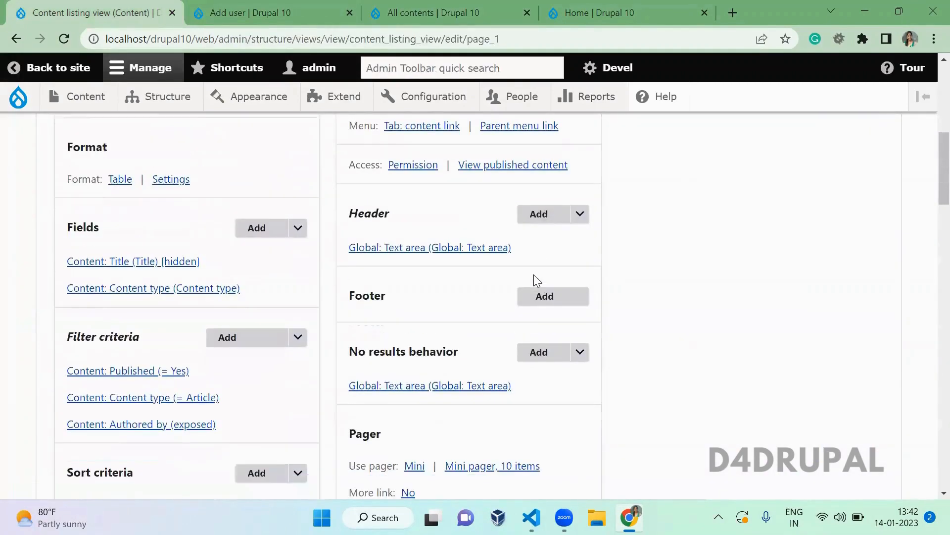
scroll(537, 281, down, 4)
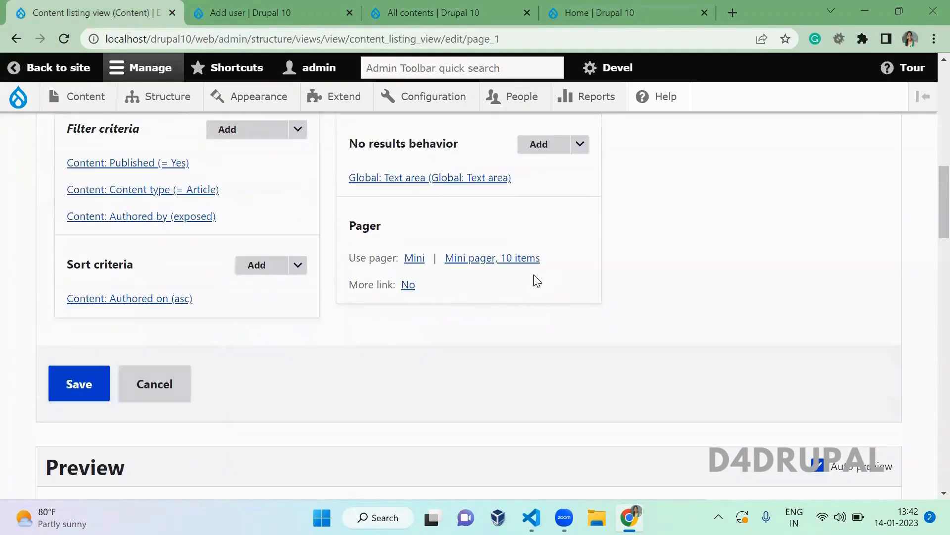
click(416, 261)
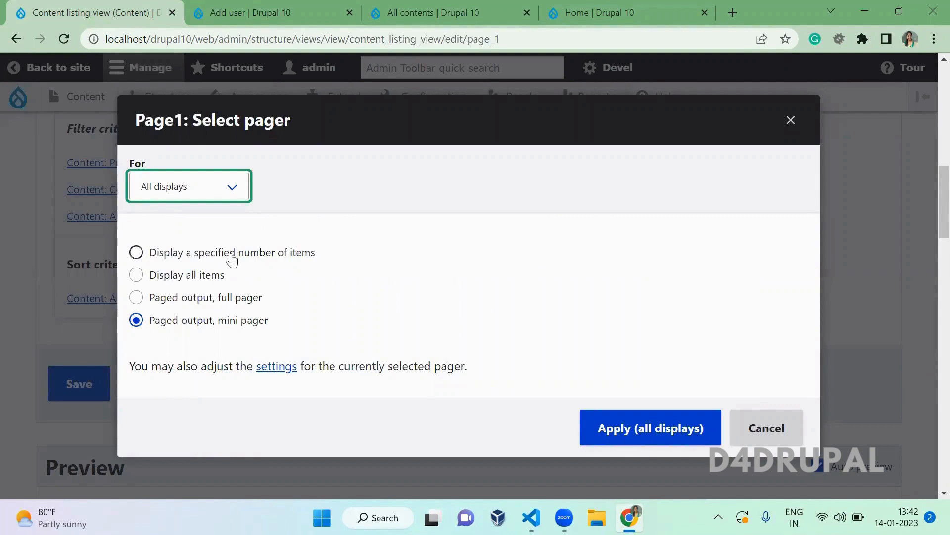
click(225, 192)
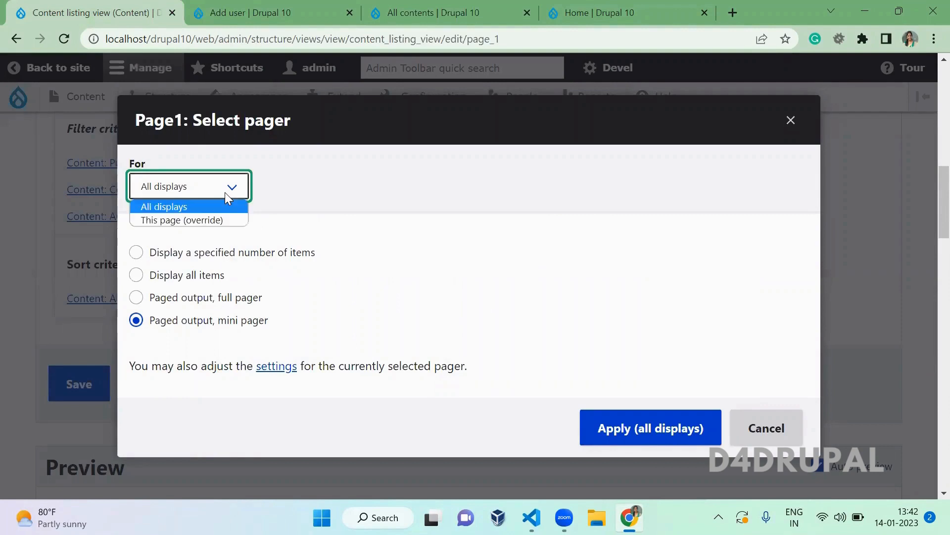
click(219, 221)
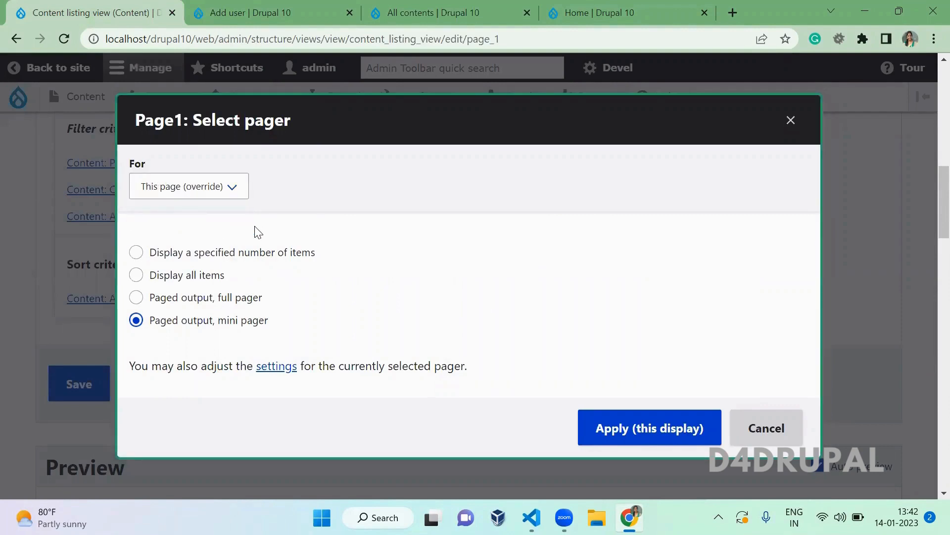
click(219, 256)
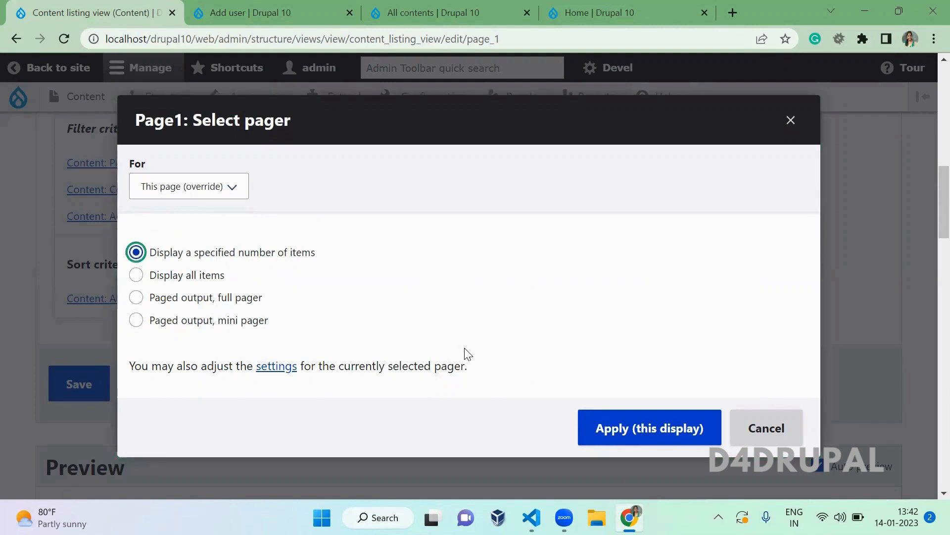
click(621, 426)
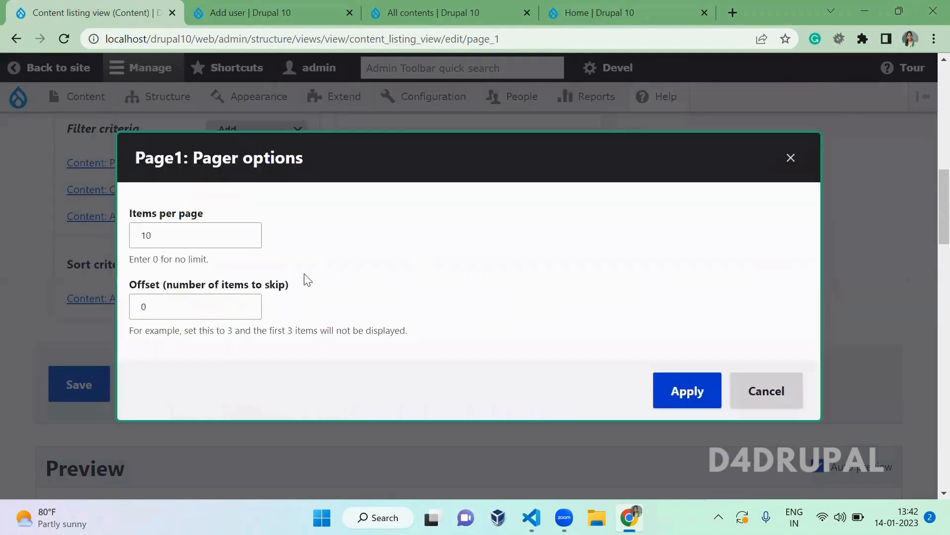
click(176, 242)
double_click(184, 236)
text(2)
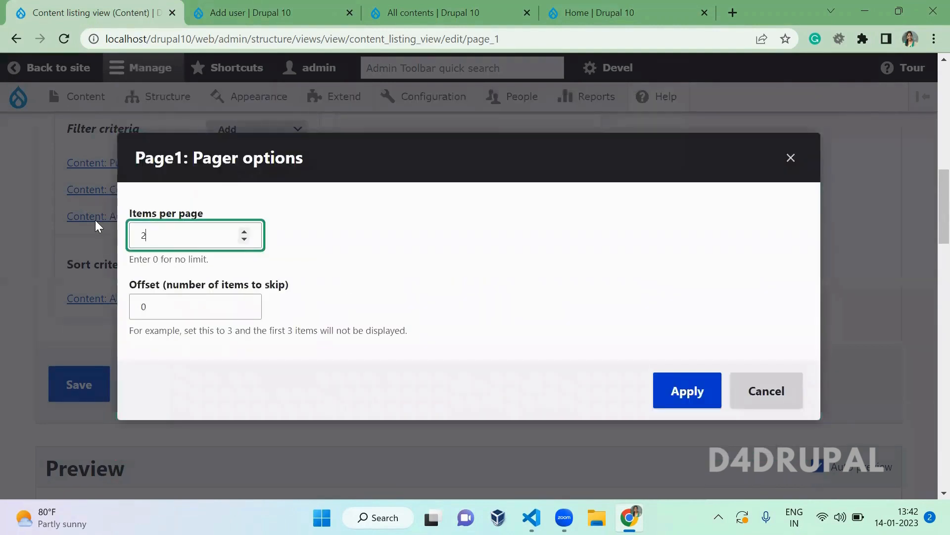
click(687, 391)
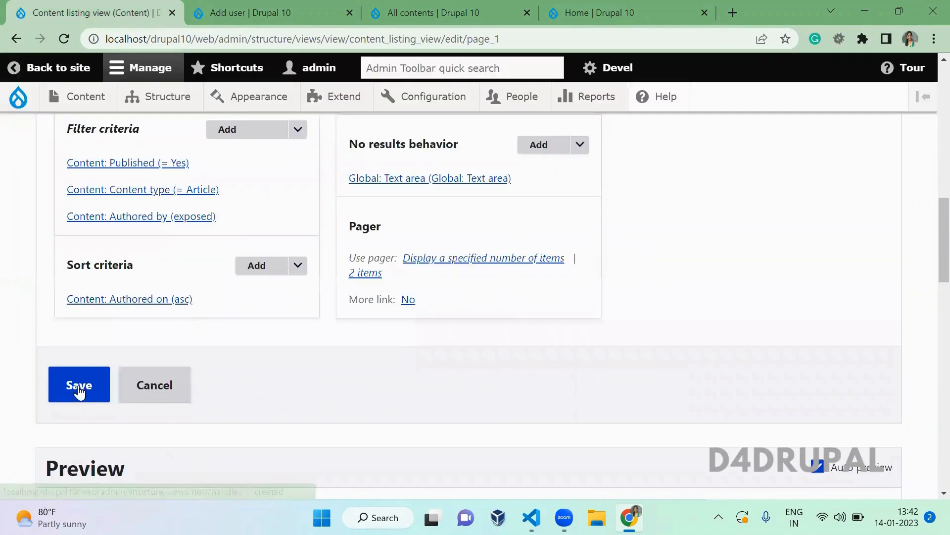
- Save the view and close the Add user tab
click(79, 391)
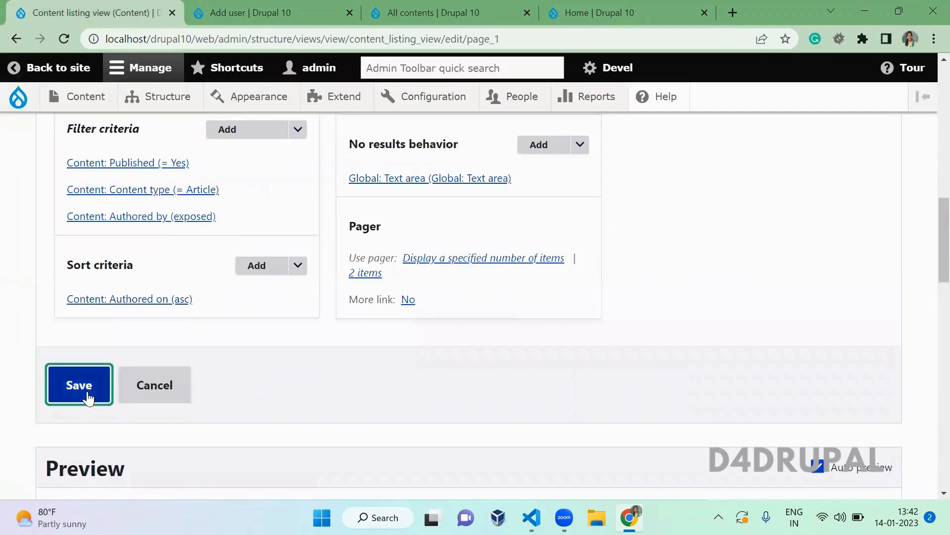
click(229, 7)
middle_click(229, 7)
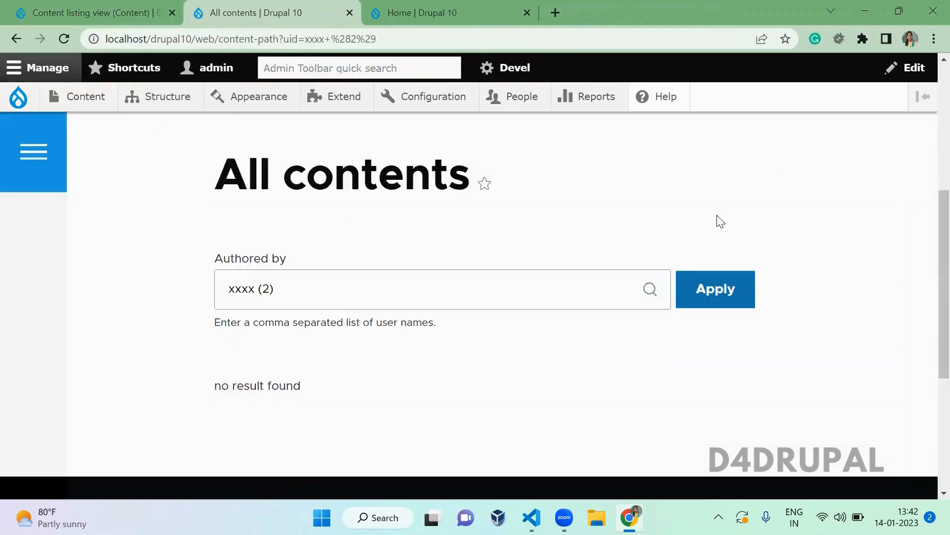
- Reload All contents to see only two articles listed
scroll(930, 237, up, 2)
scroll(929, 238, up, 1)
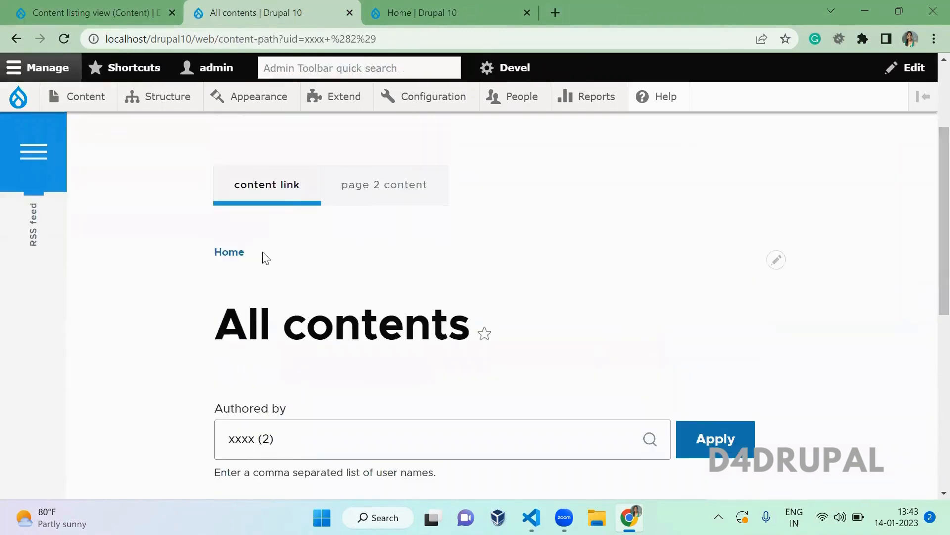
click(282, 195)
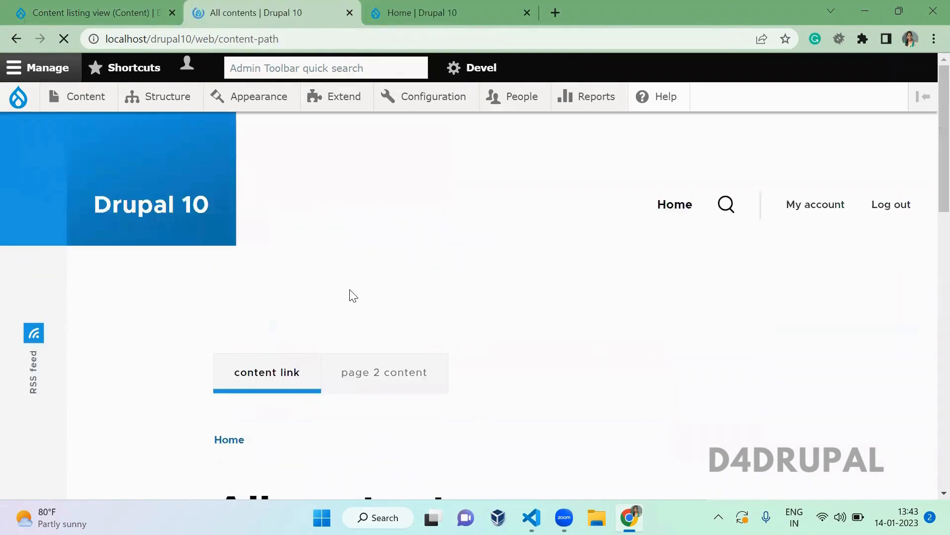
scroll(353, 296, down, 8)
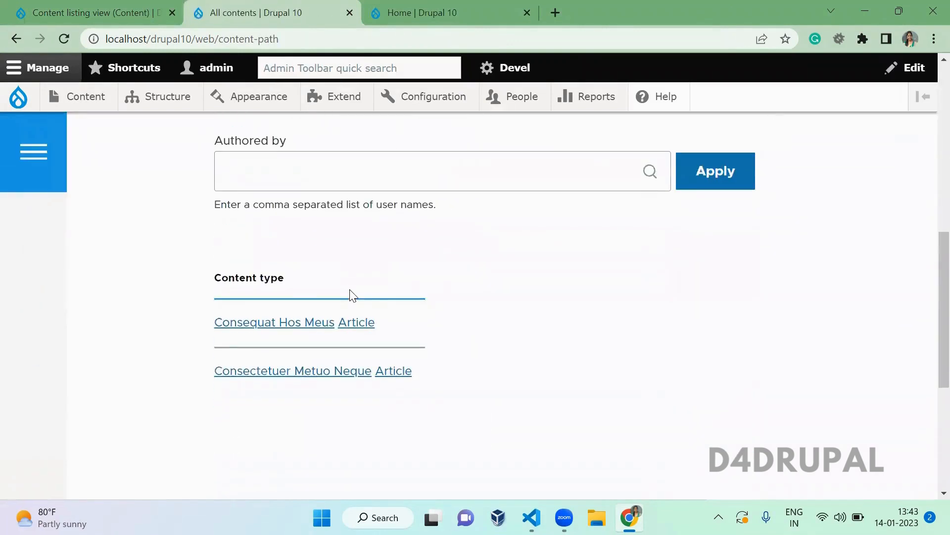
click(67, 10)
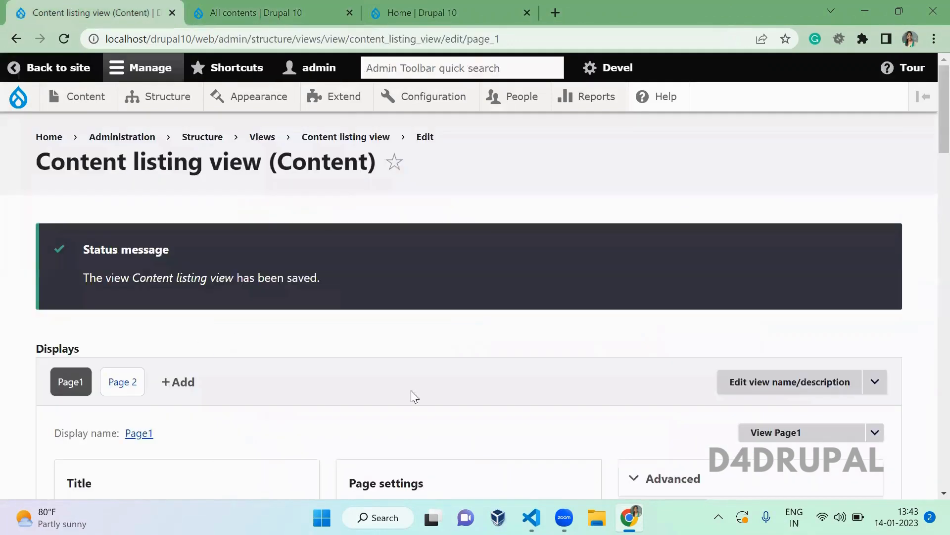
- Set the Page1 pager offset to 3 and save the view
scroll(415, 396, down, 8)
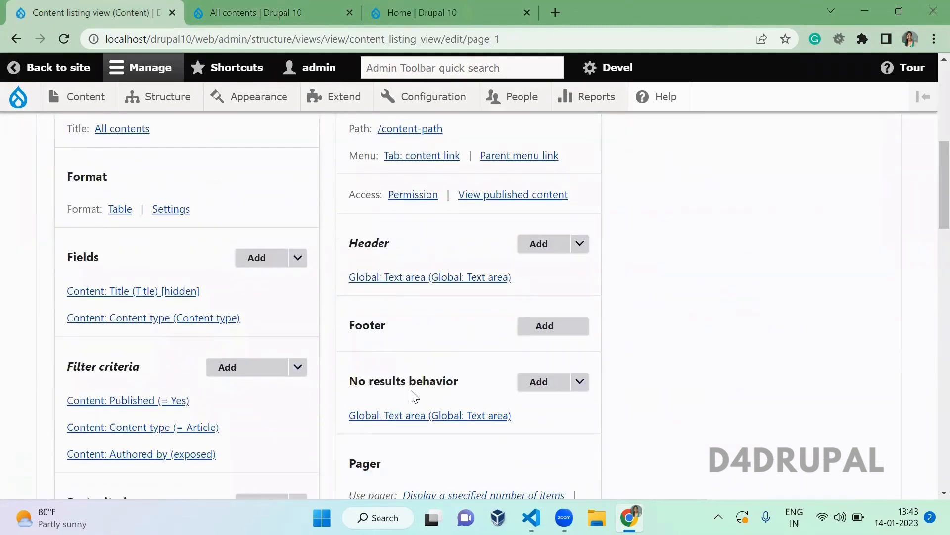
scroll(415, 396, down, 4)
click(463, 317)
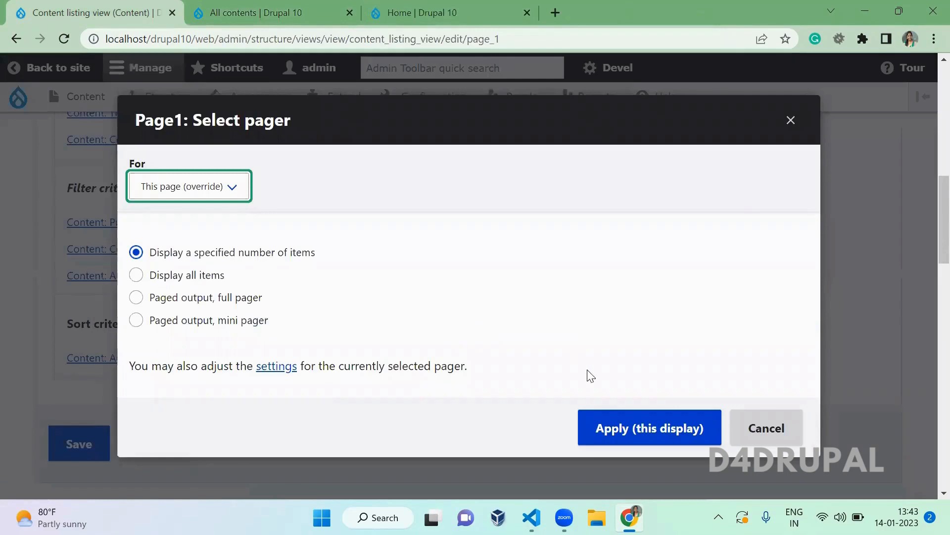
click(626, 430)
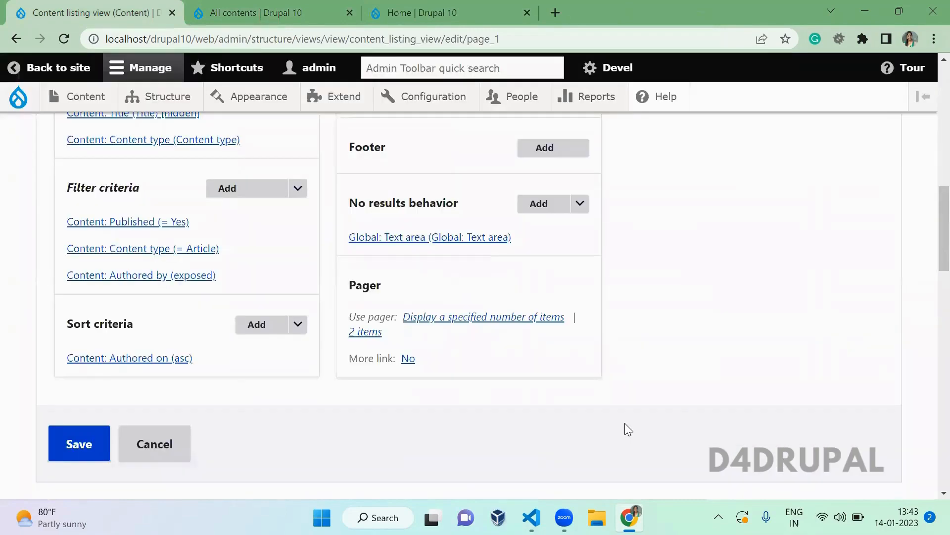
click(361, 334)
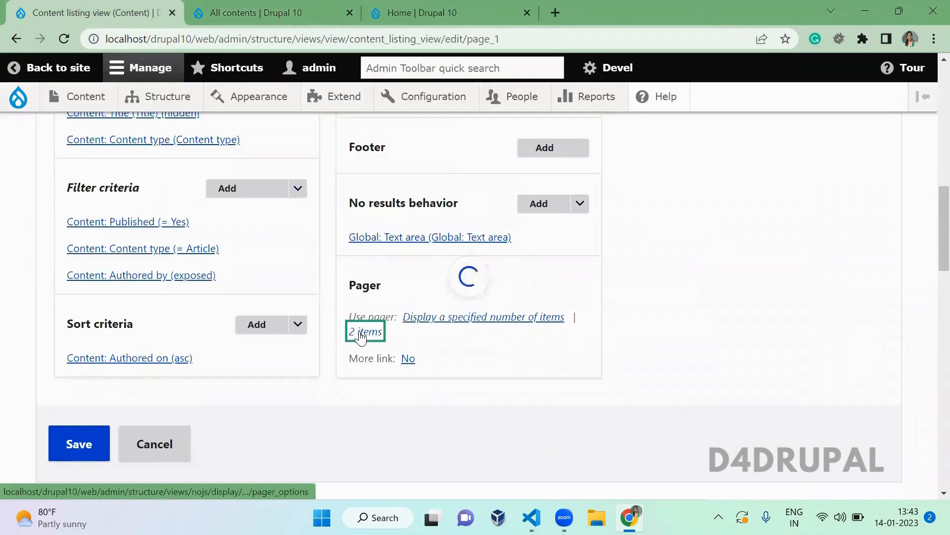
click(200, 311)
drag(199, 312, 71, 311)
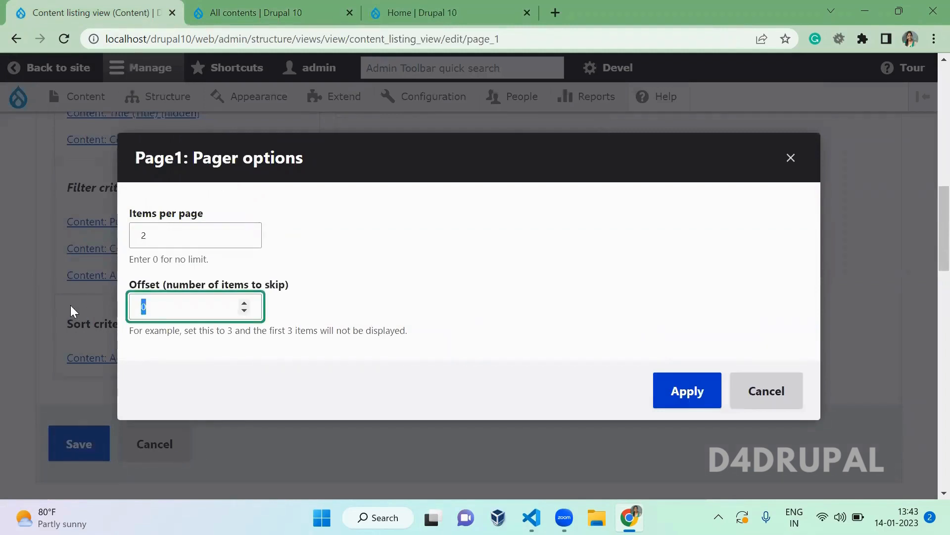
text(3)
click(686, 405)
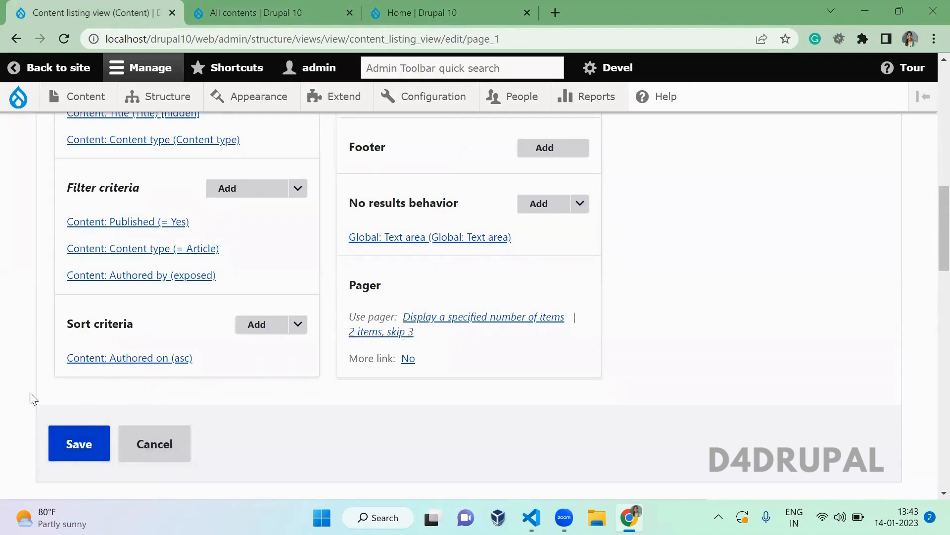
click(81, 448)
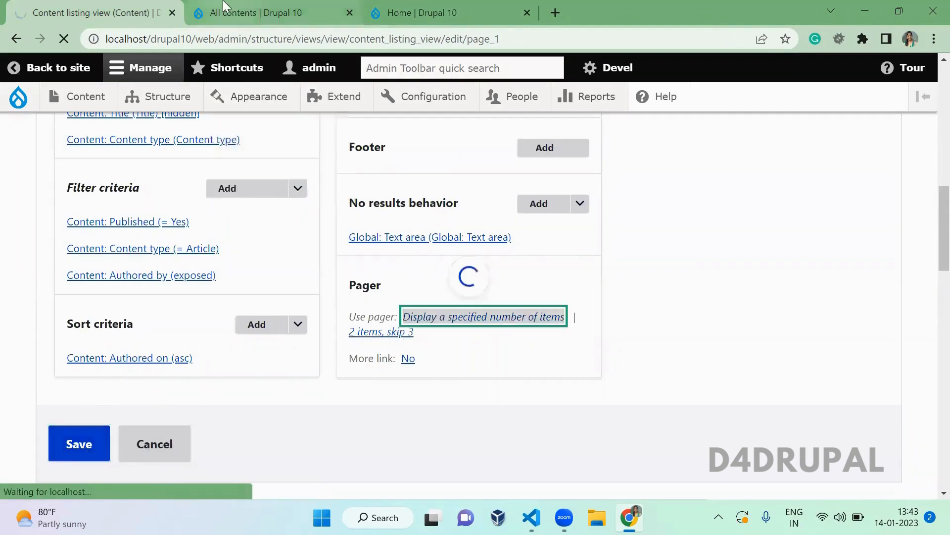
- Reload All contents to see the offset take effect
click(247, 12)
key(F5)
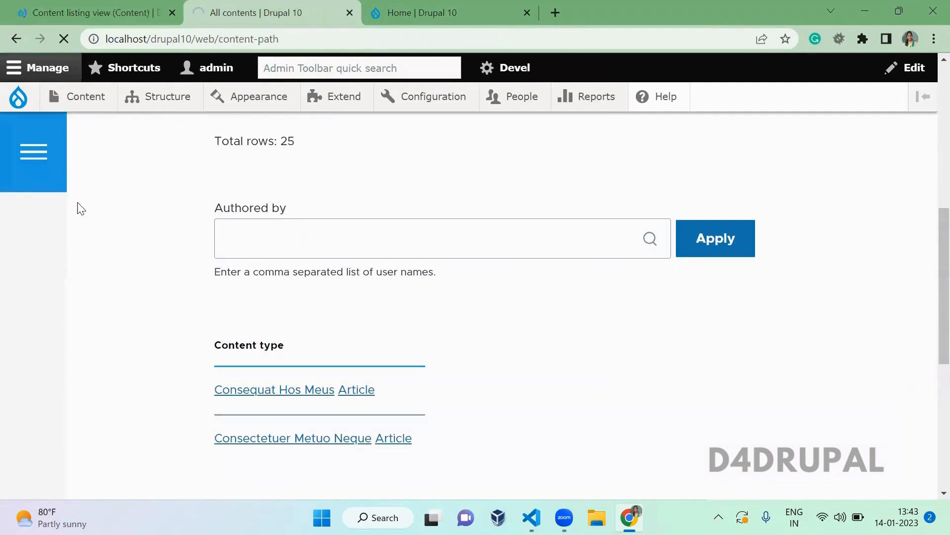
click(77, 7)
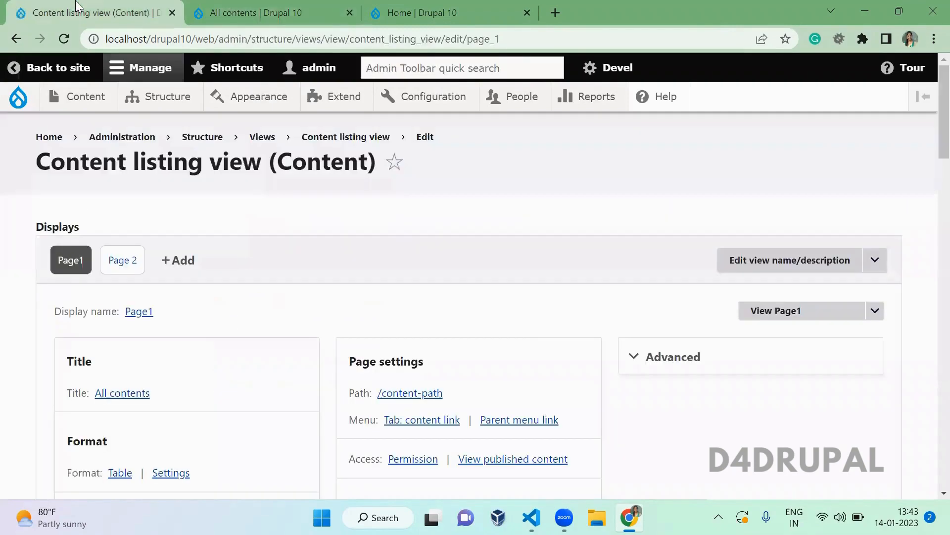
scroll(517, 335, down, 6)
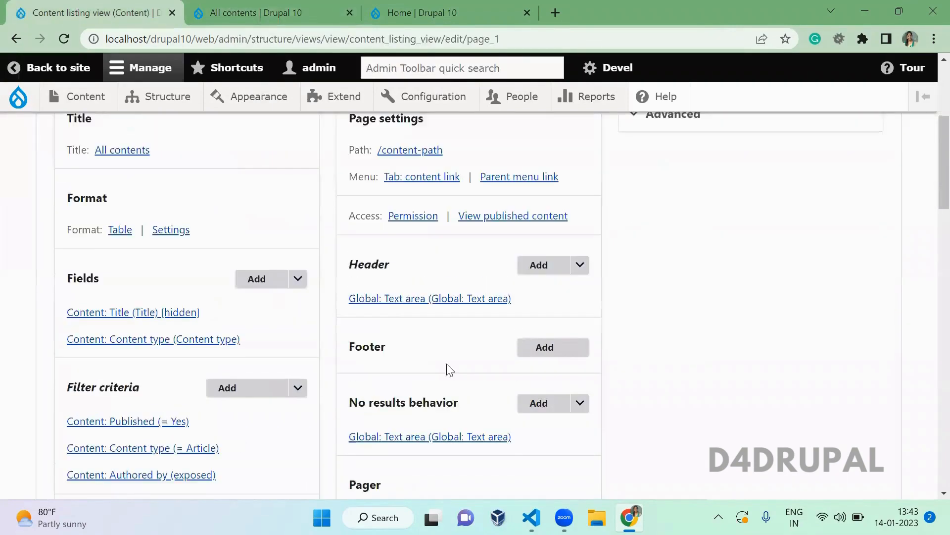
- Switch Page1 to a paged full pager with 2 items, skip 3, and save the view
click(458, 464)
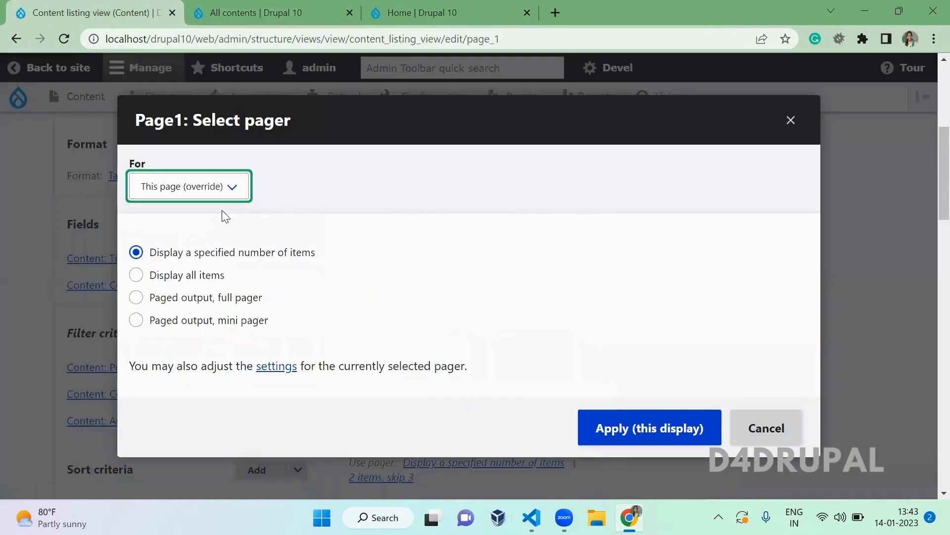
click(206, 279)
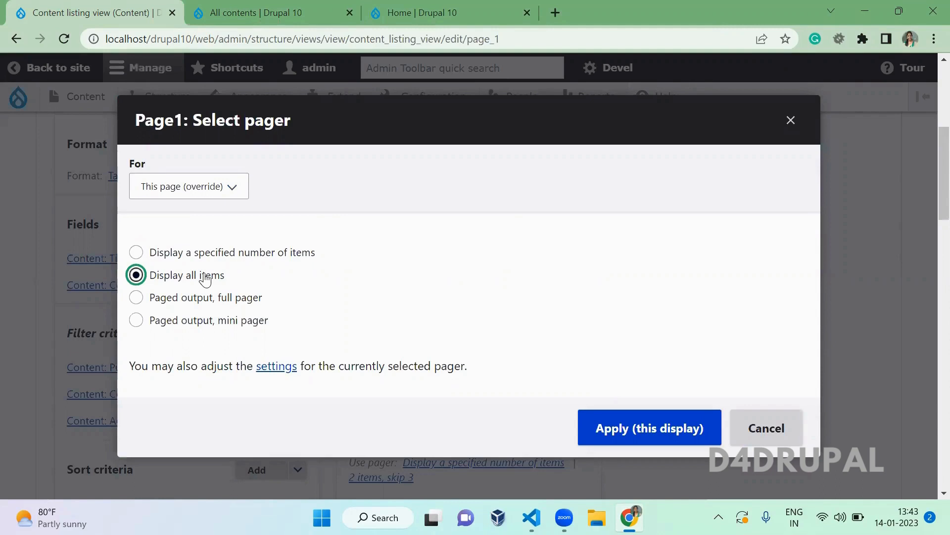
click(197, 299)
click(653, 428)
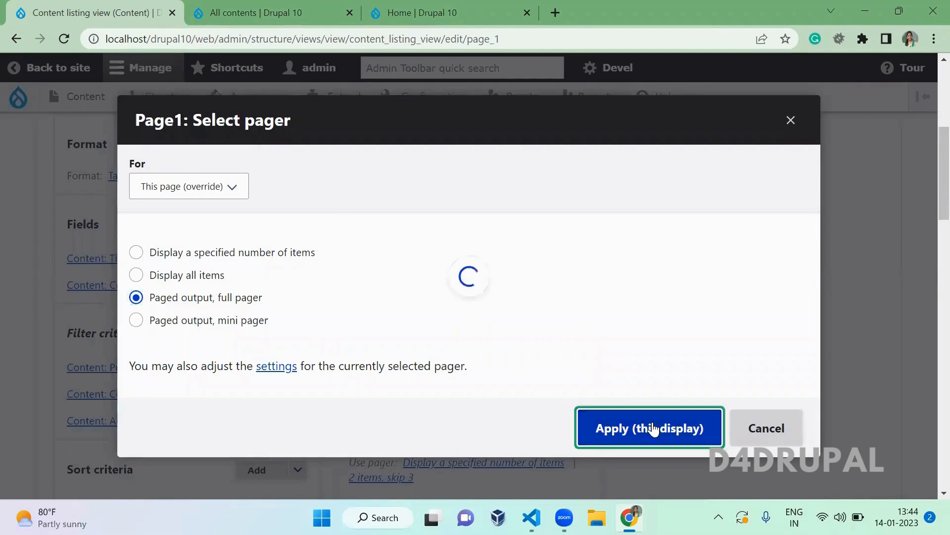
click(673, 432)
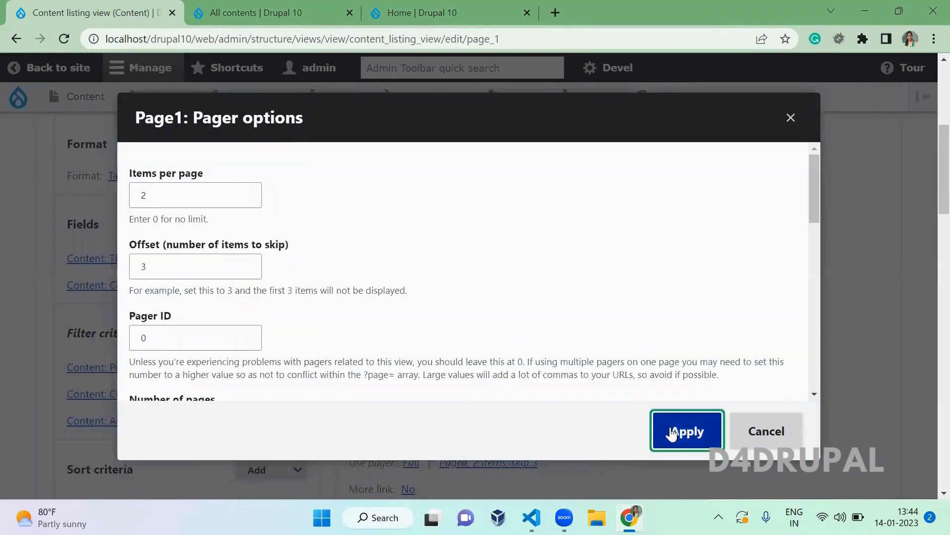
scroll(468, 352, down, 6)
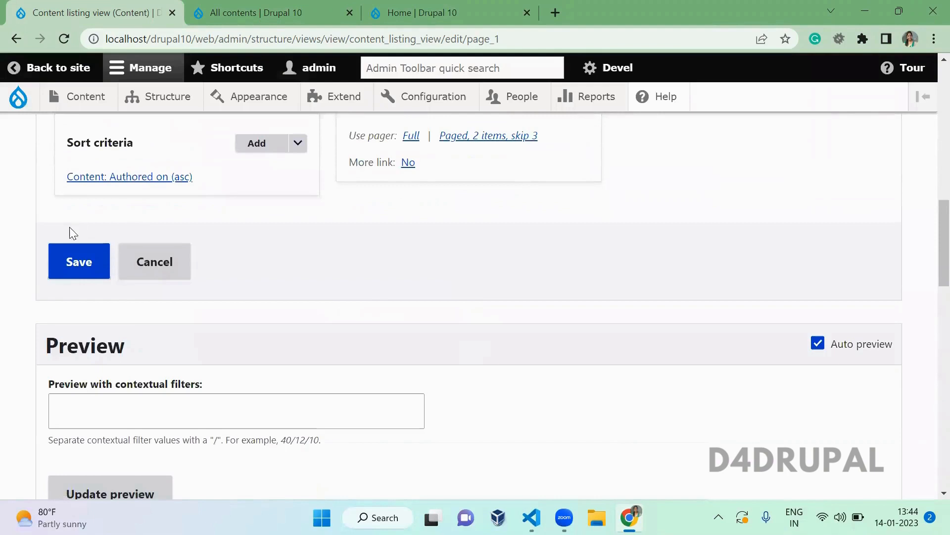
click(80, 262)
click(217, 12)
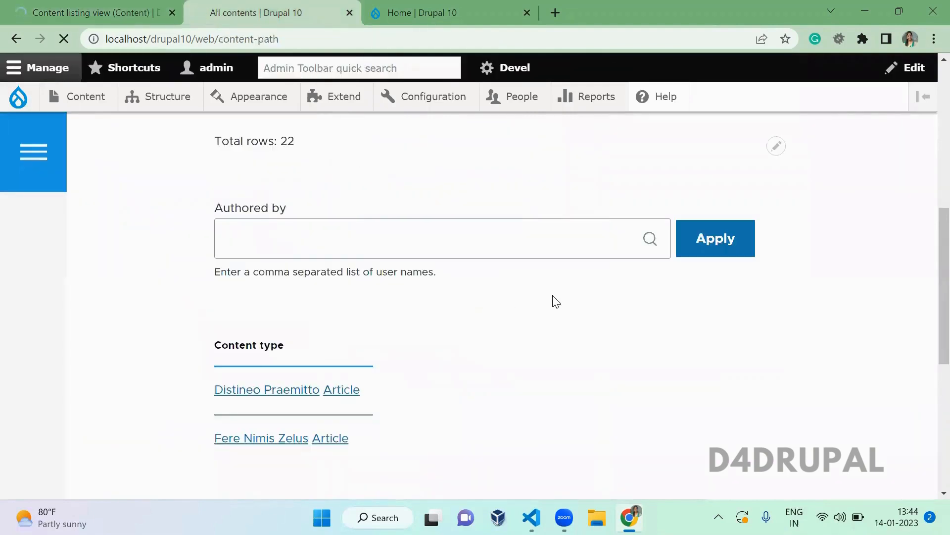
- Page All contents to the last page 11, then back one page
scroll(556, 302, down, 5)
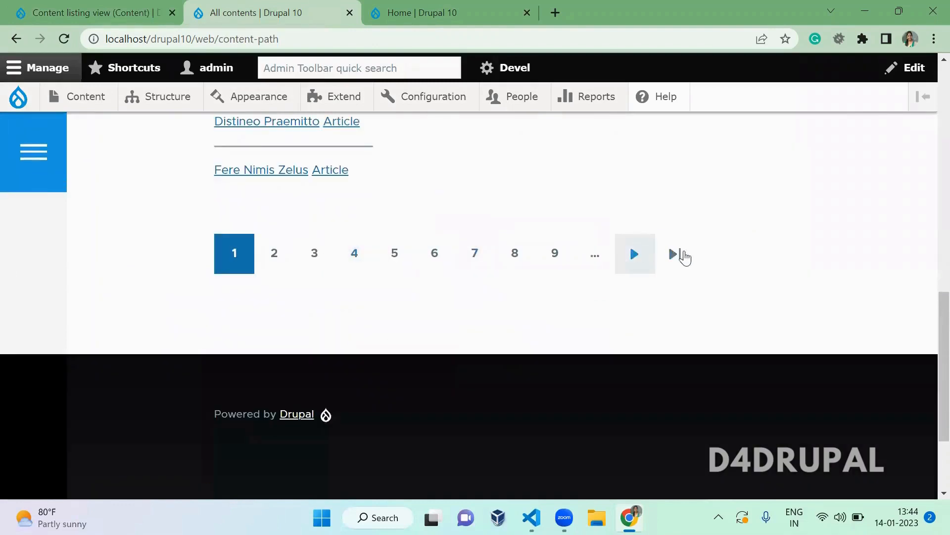
click(681, 257)
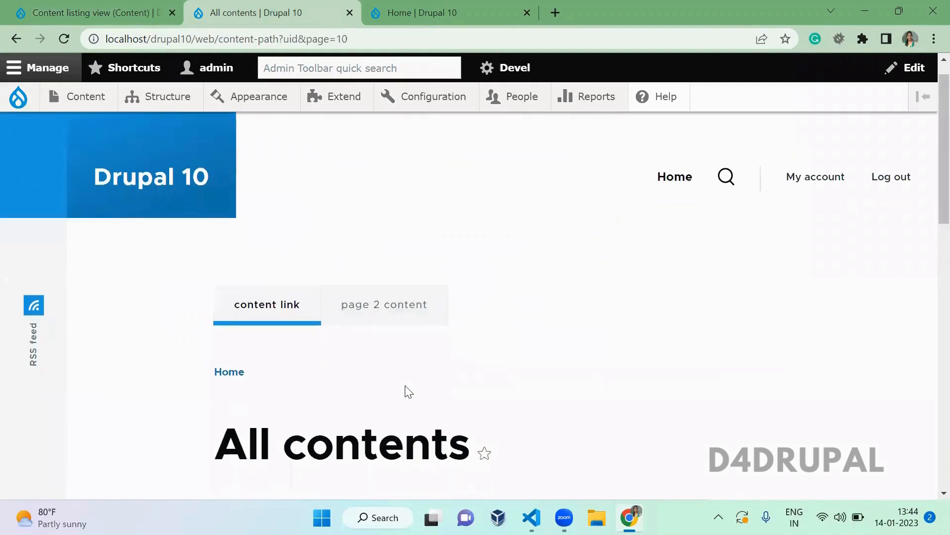
scroll(406, 391, down, 10)
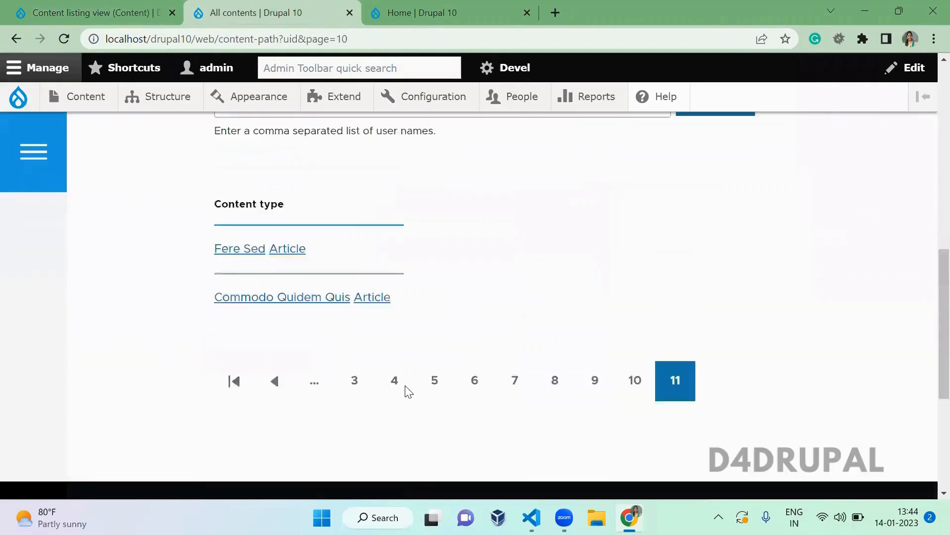
click(270, 398)
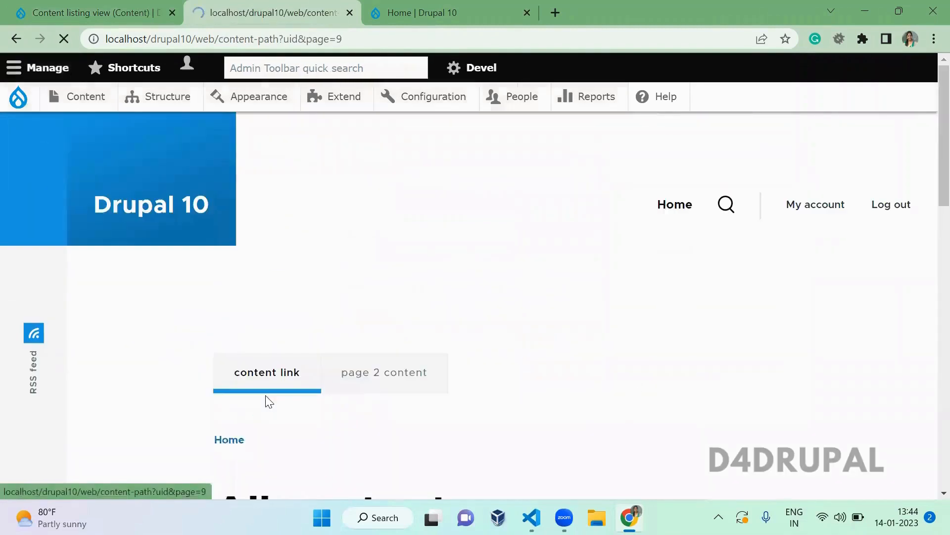
scroll(268, 401, down, 10)
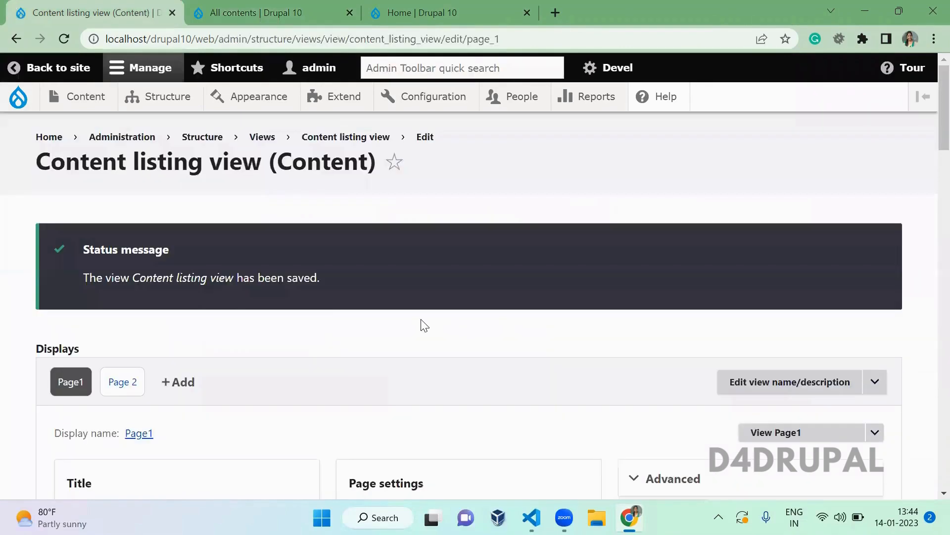
scroll(422, 326, down, 9)
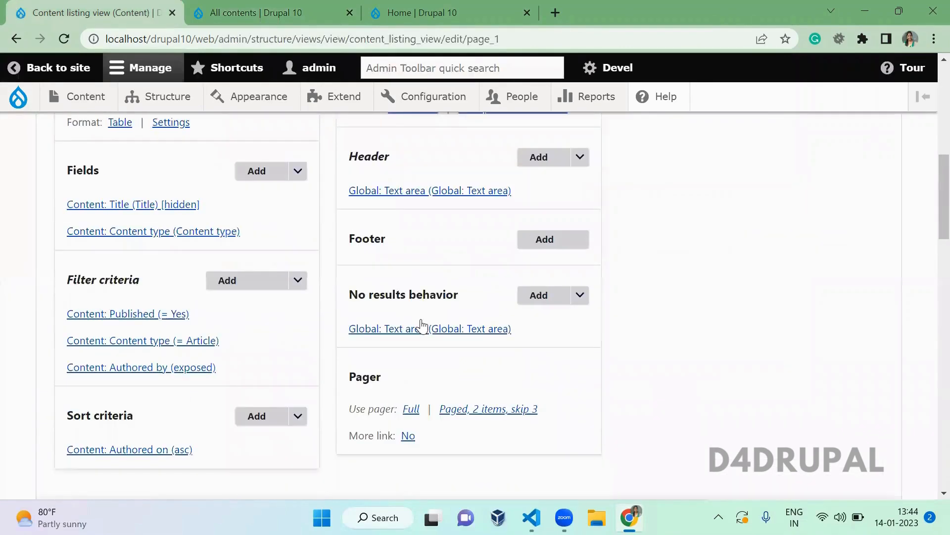
- Switch Page1's pager from Full to a mini pager for this display only
click(411, 409)
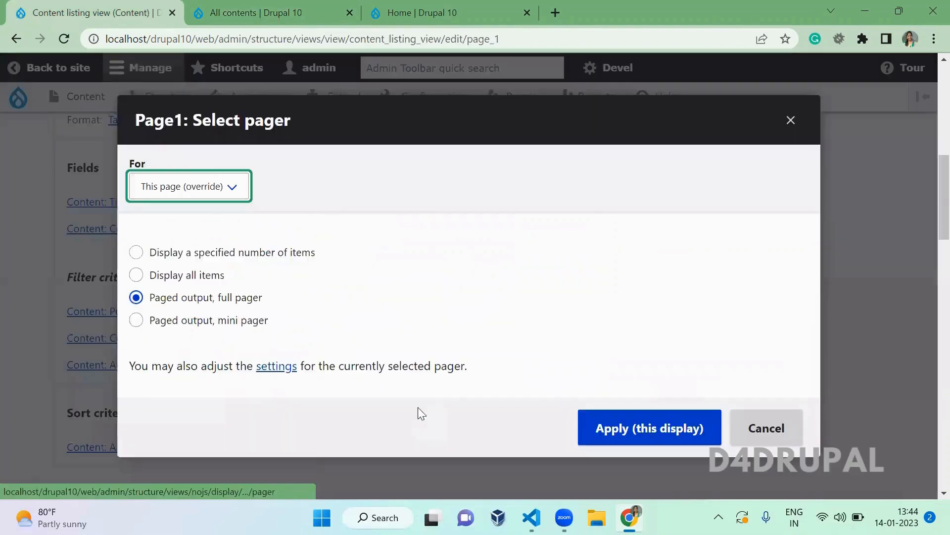
click(251, 322)
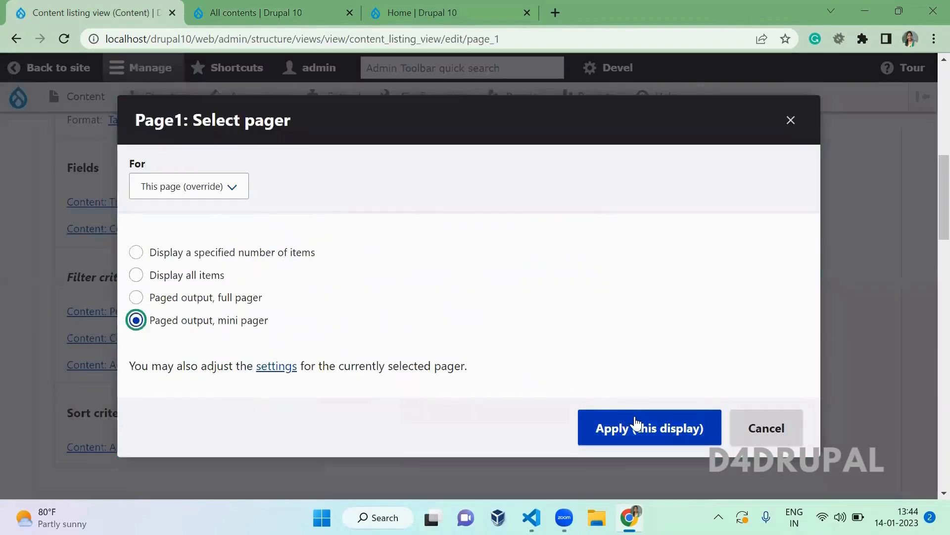
click(637, 424)
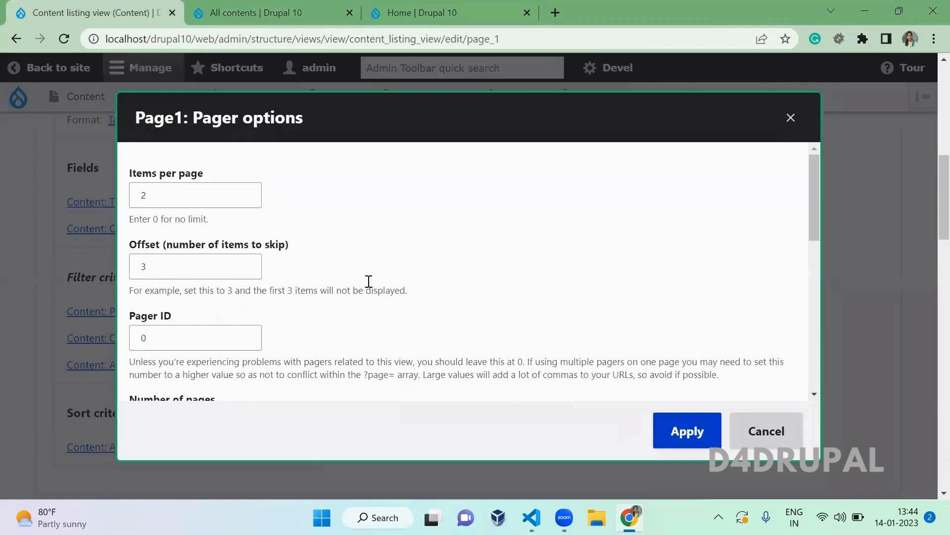
- Change the pager offset from 3 to 0 and apply the pager options
double_click(238, 267)
text(0)
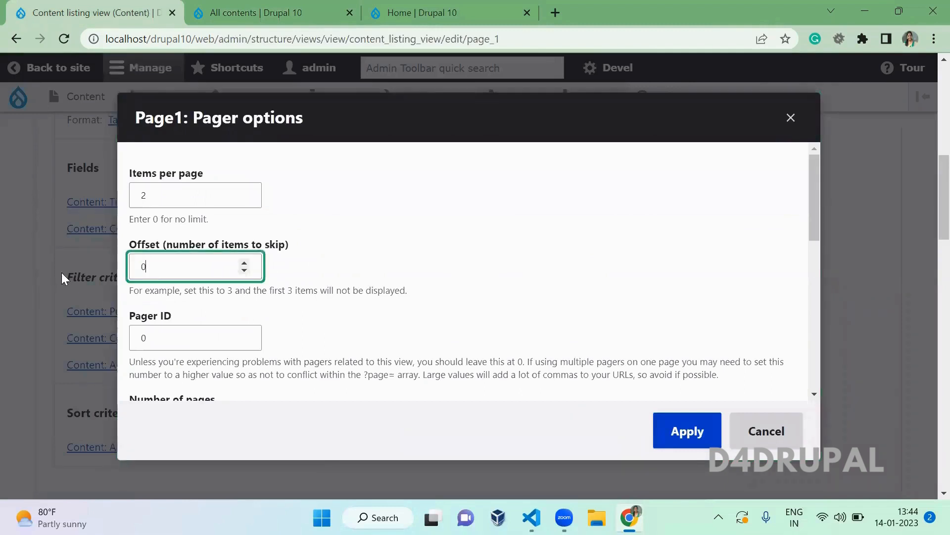
click(533, 312)
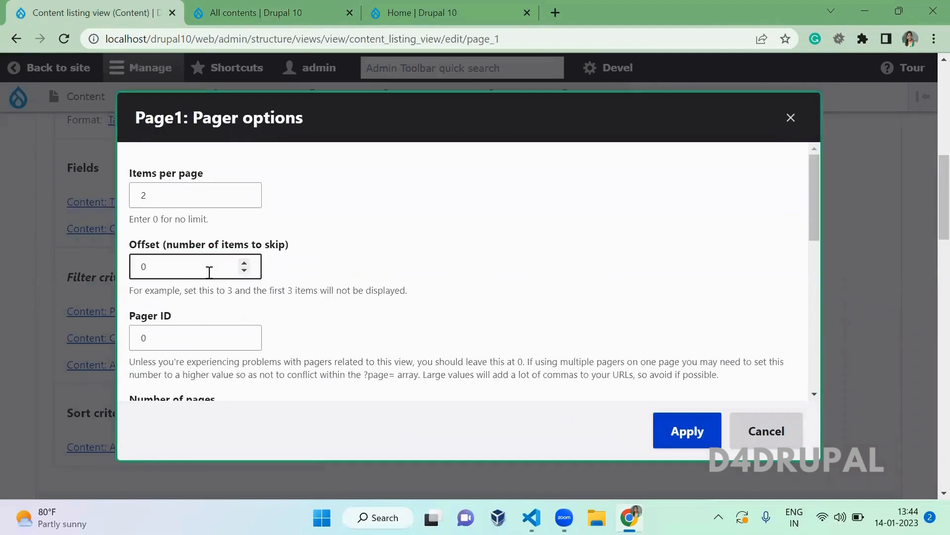
drag(209, 272, 115, 266)
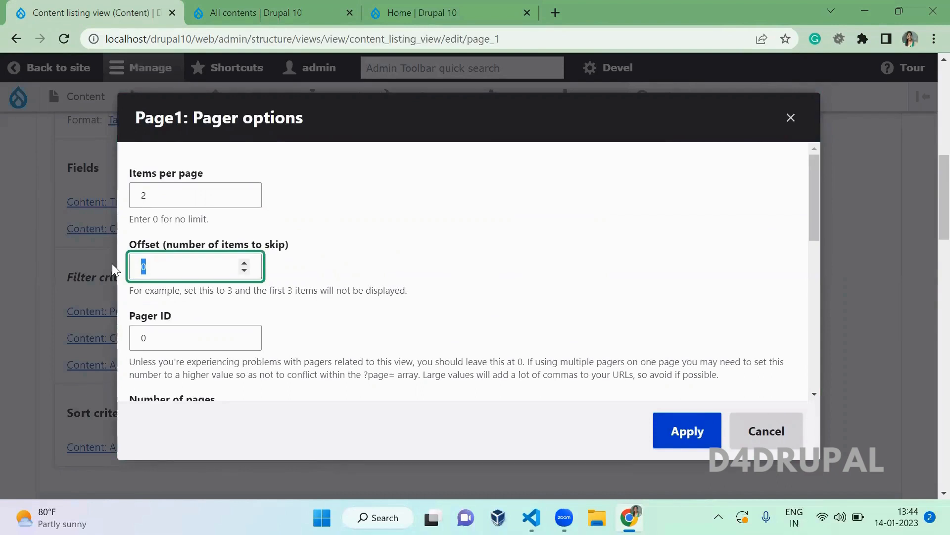
click(689, 430)
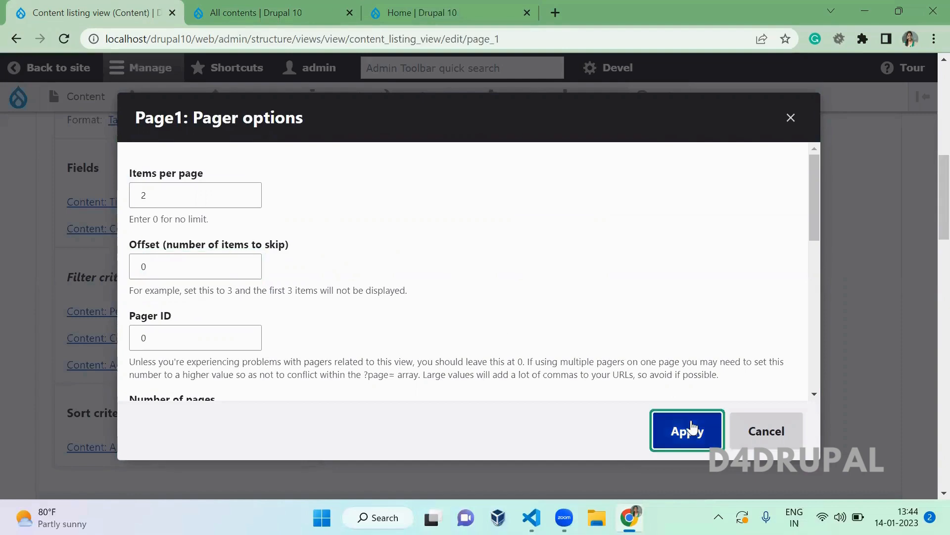
scroll(382, 320, down, 4)
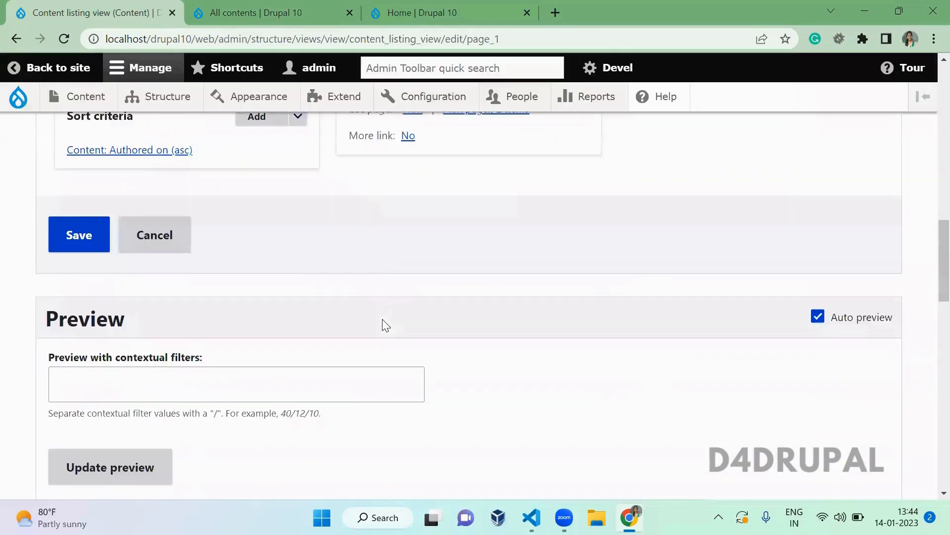
- Save the Content listing view and reload All contents to confirm the two-item mini pager
click(53, 225)
key(ctrl+Tab)
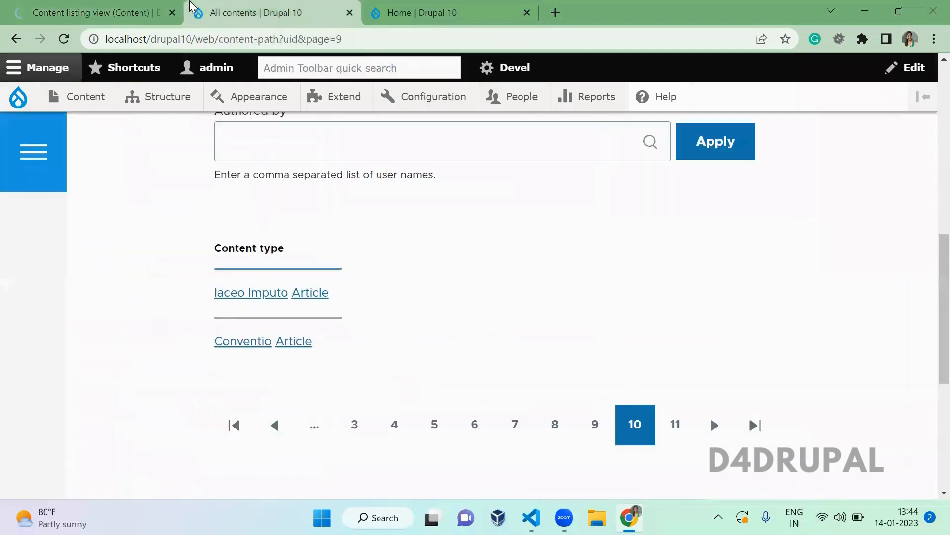
key(F5)
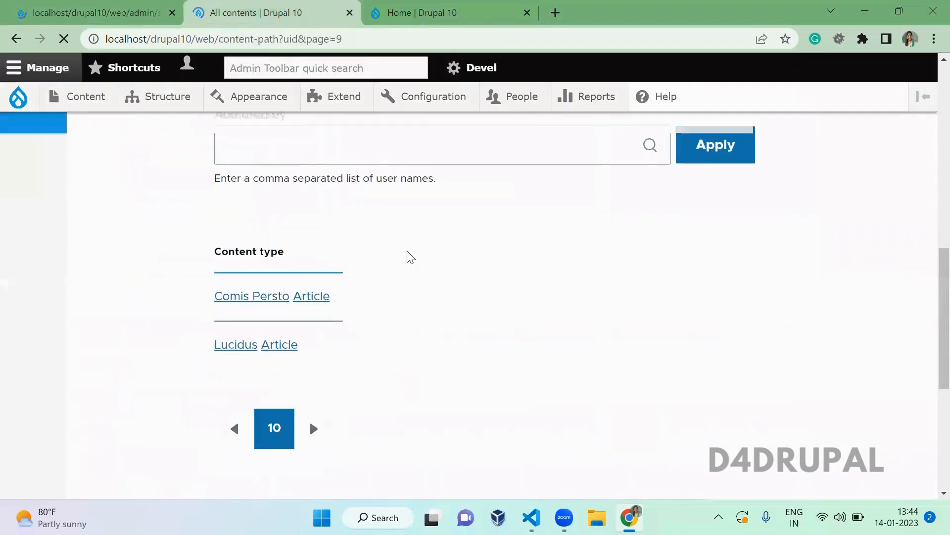
key(F5)
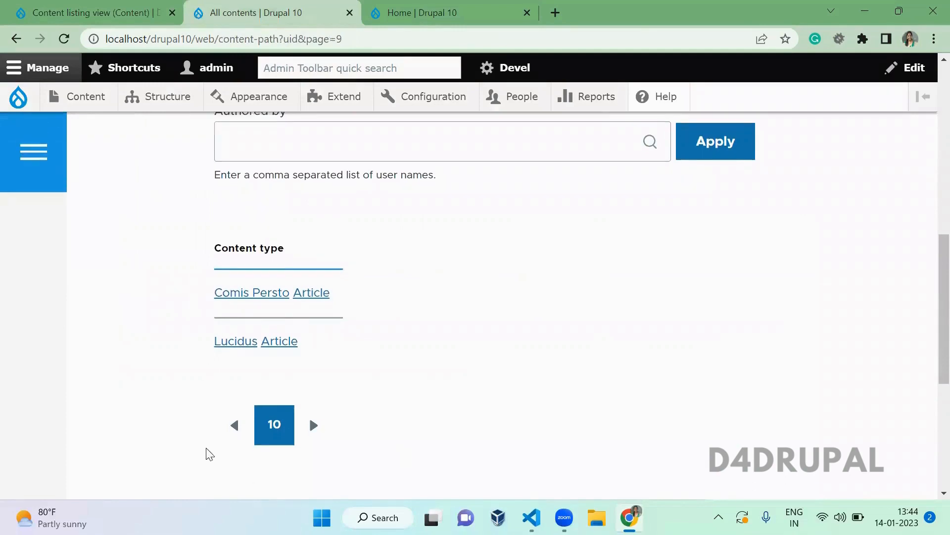
click(55, 10)
scroll(375, 338, down, 12)
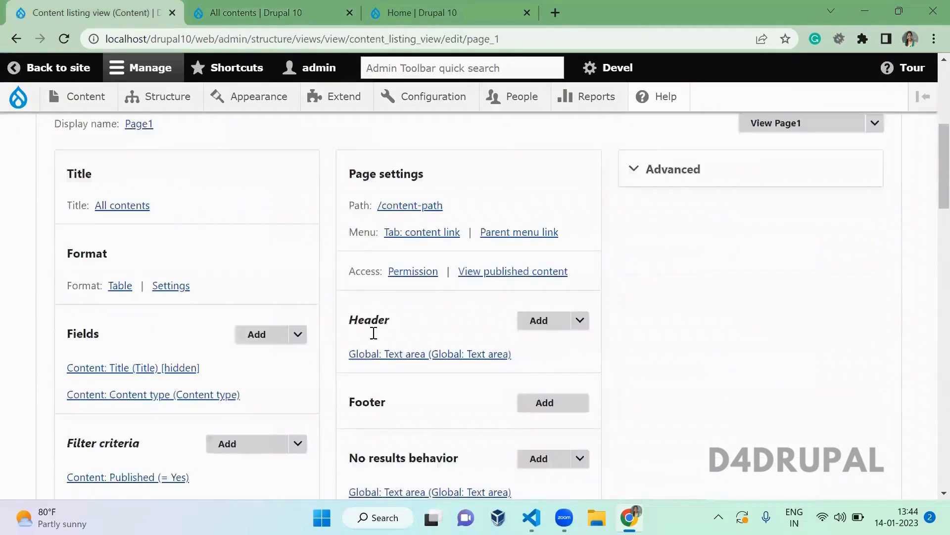
- Enable 'Create more link' on the pager for all displays so More link reads Yes
click(408, 314)
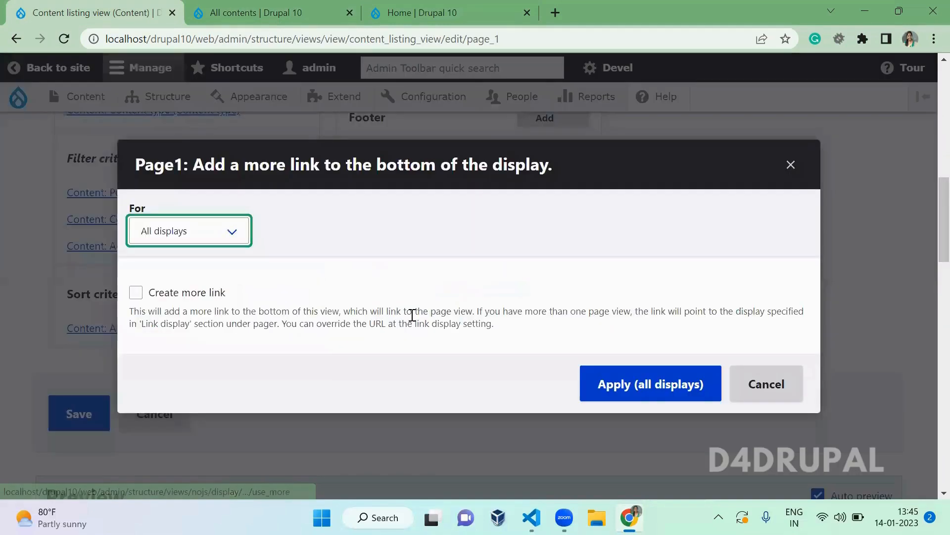
click(220, 298)
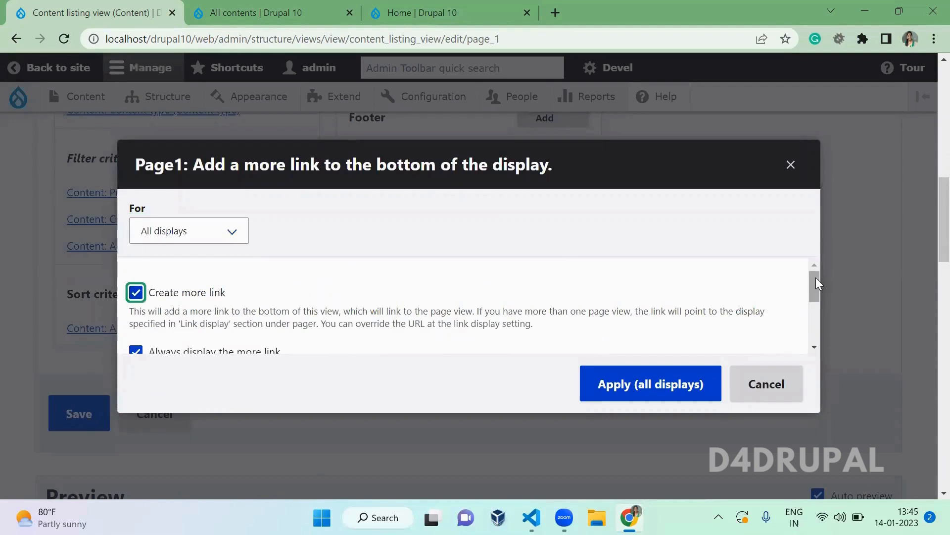
drag(816, 277, 828, 295)
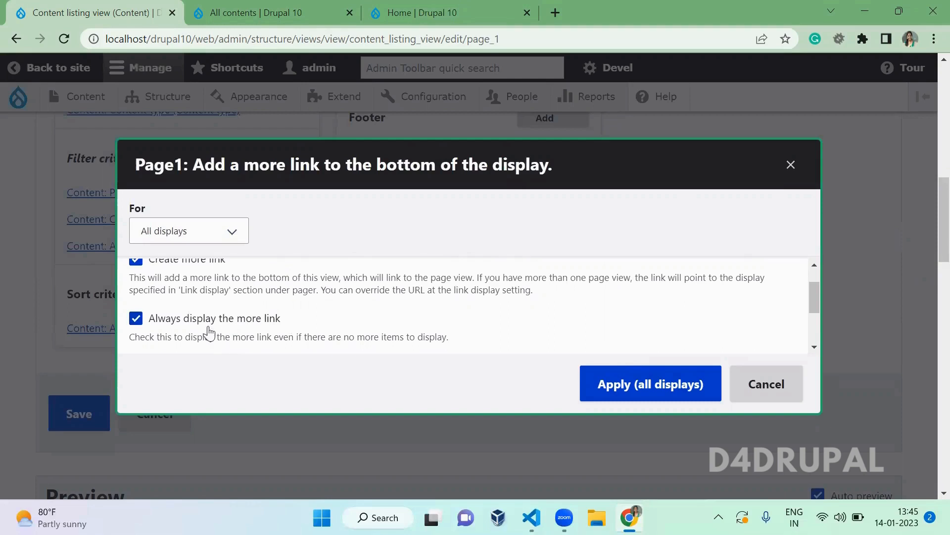
click(634, 389)
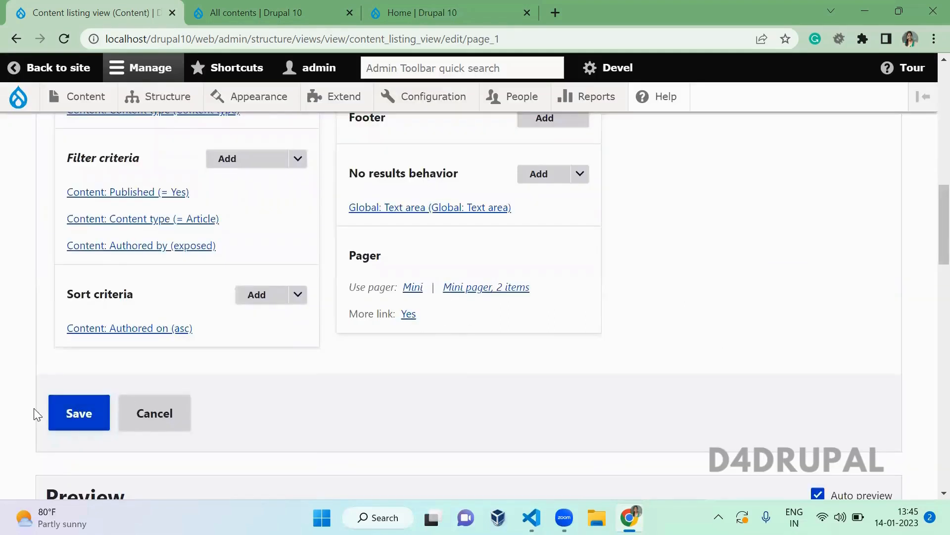
- Save the view, reload All contents and follow the new 'more' link below the pager
click(78, 414)
click(244, 10)
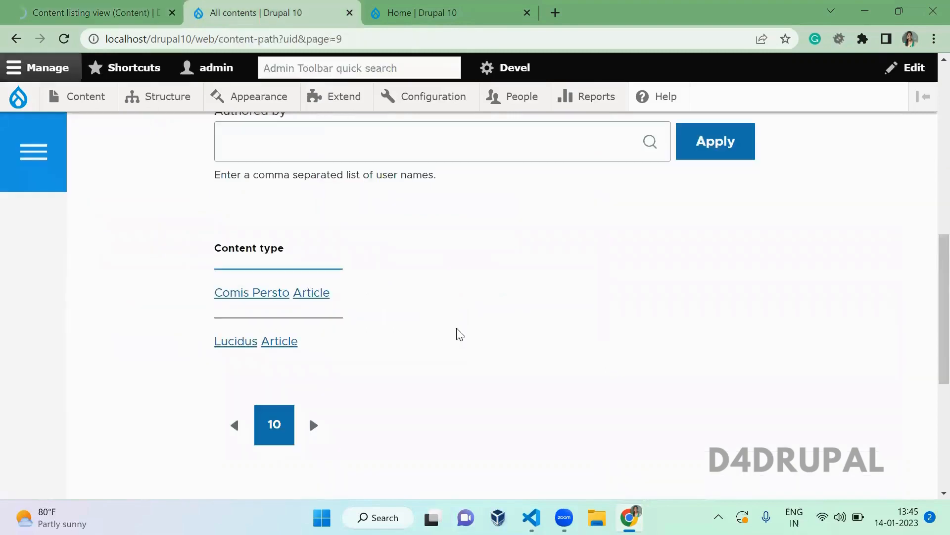
key(F5)
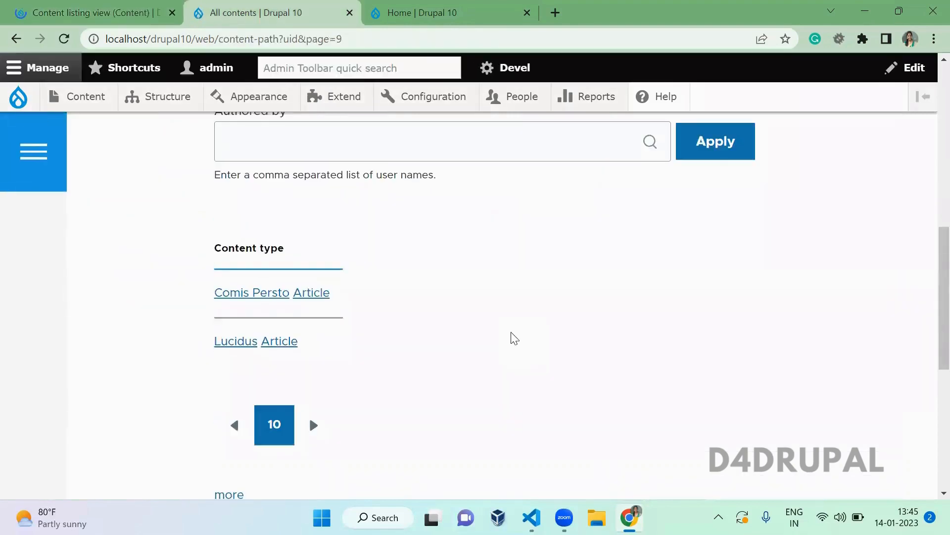
scroll(514, 339, down, 4)
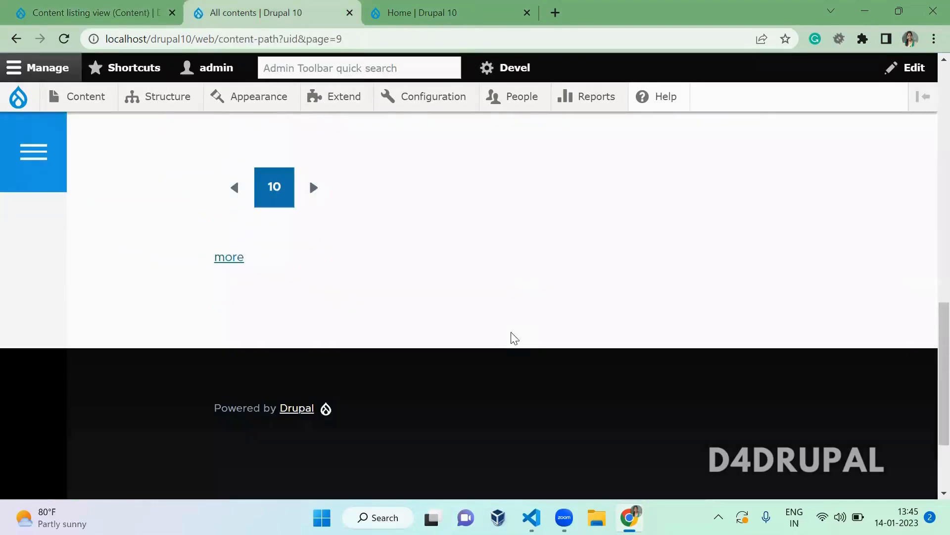
click(217, 260)
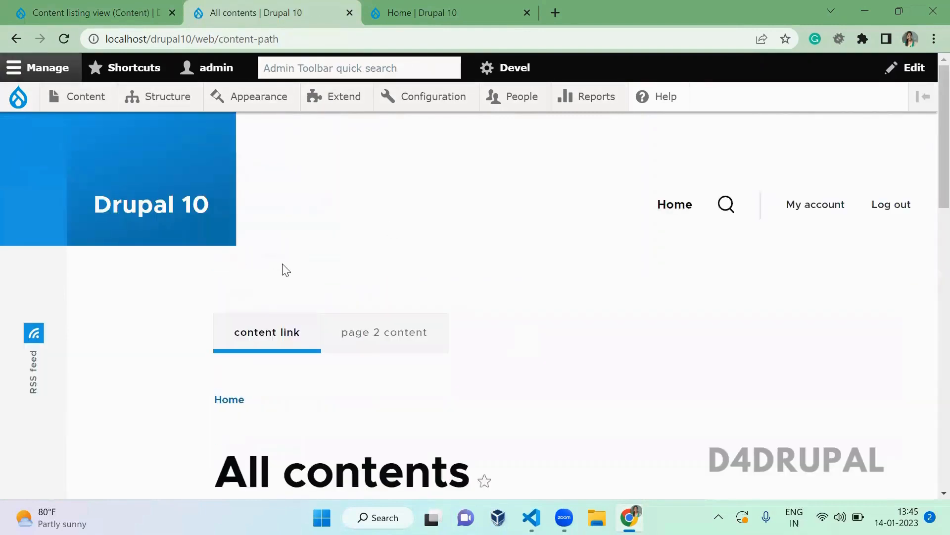
scroll(285, 270, down, 8)
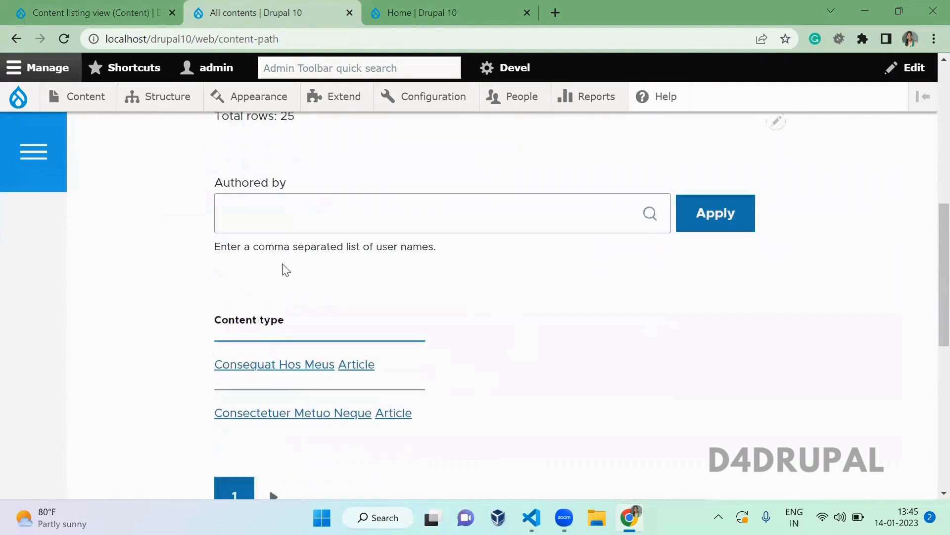
scroll(285, 270, down, 5)
click(80, 9)
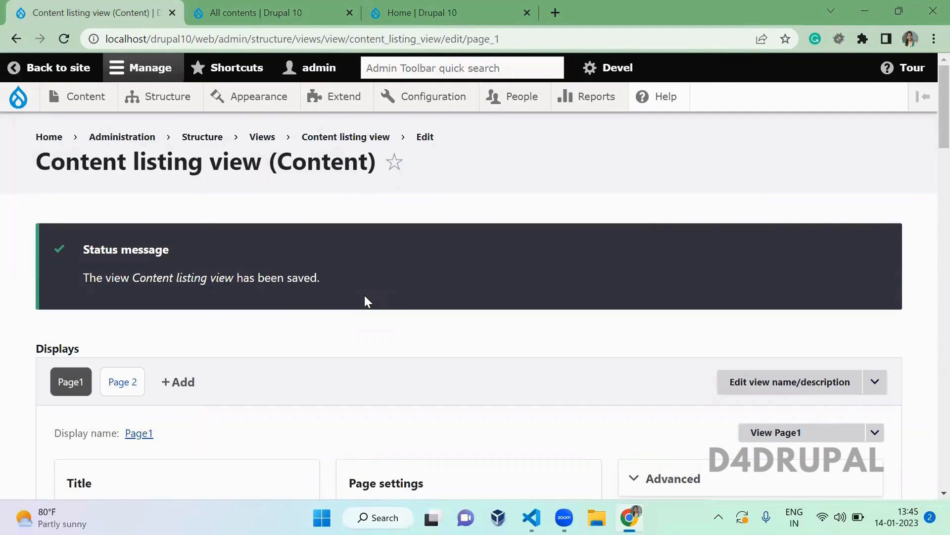
- Expand Page1's Advanced column to reveal relationships, contextual filters and exposed form options
scroll(366, 300, down, 8)
scroll(366, 300, down, 4)
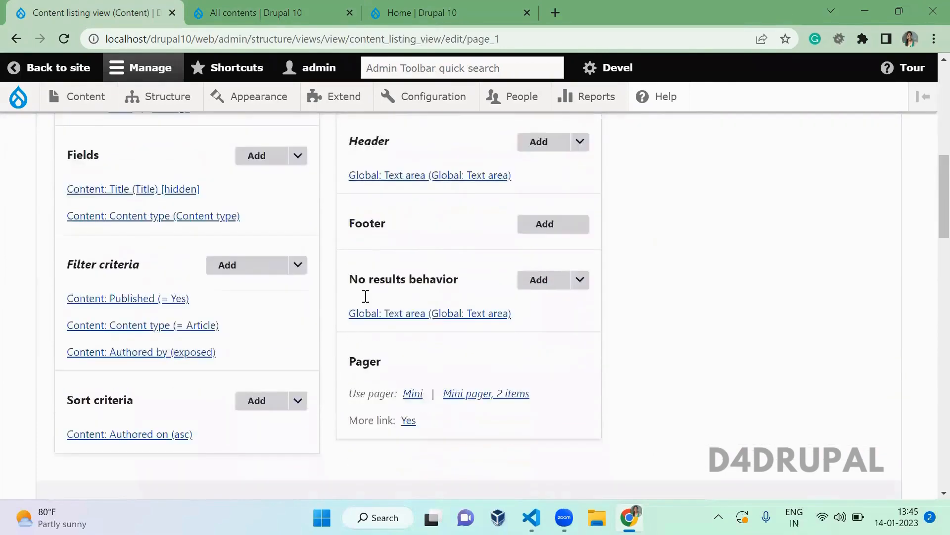
scroll(365, 297, up, 8)
scroll(365, 297, up, 1)
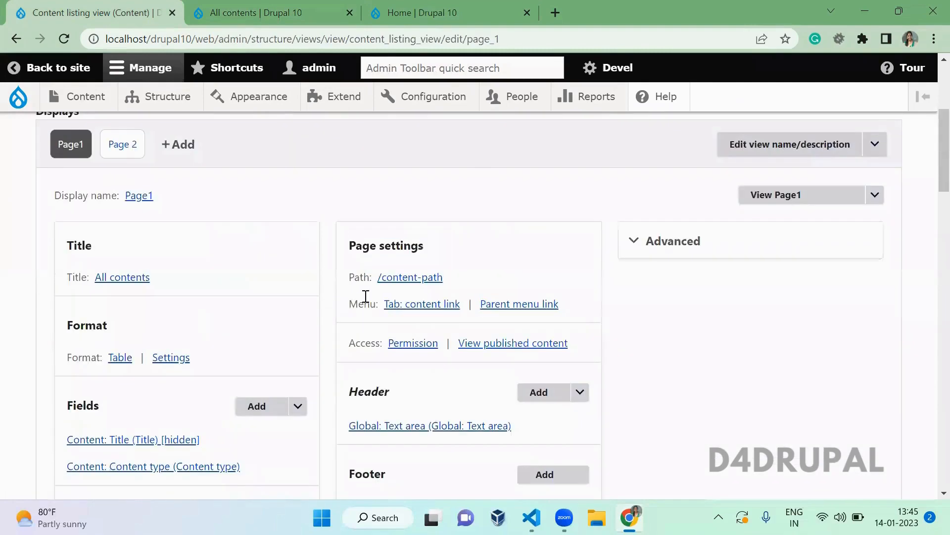
click(692, 236)
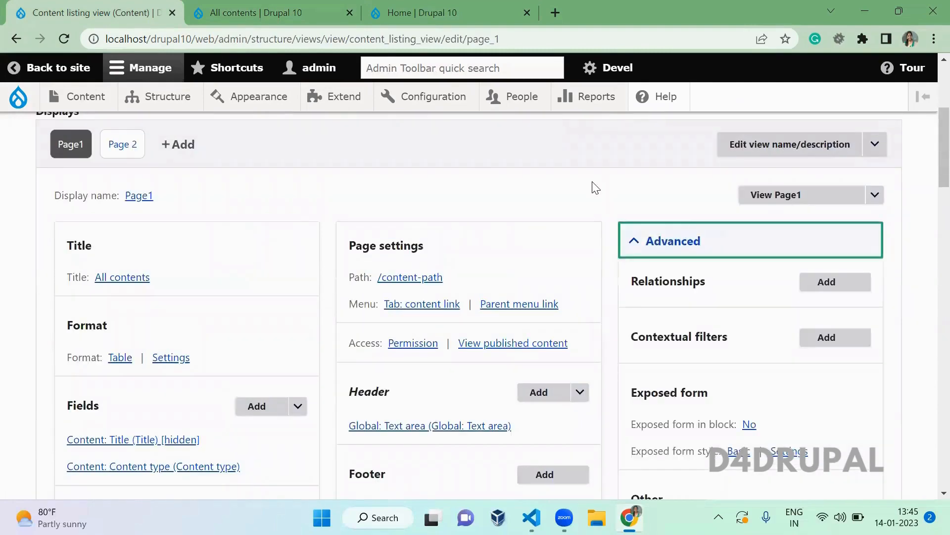
scroll(595, 188, down, 2)
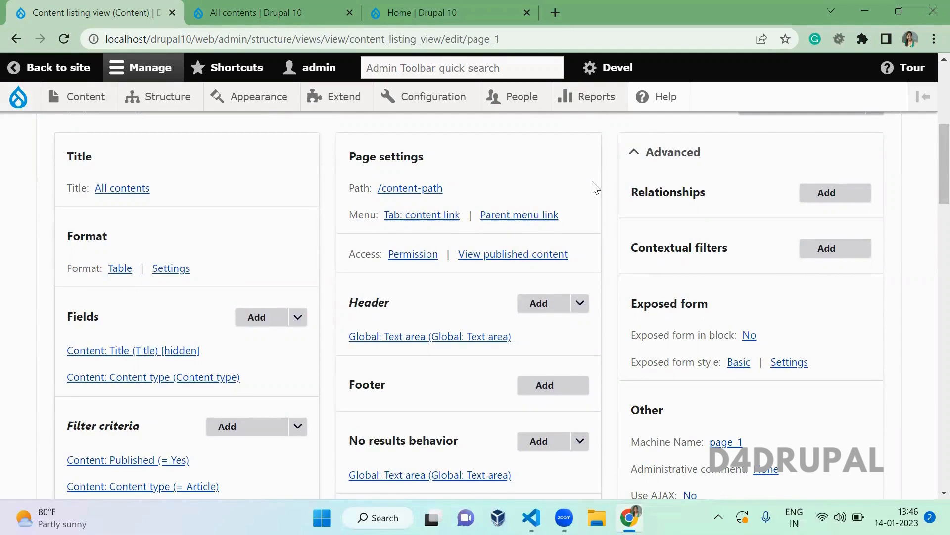
scroll(927, 179, down, 12)
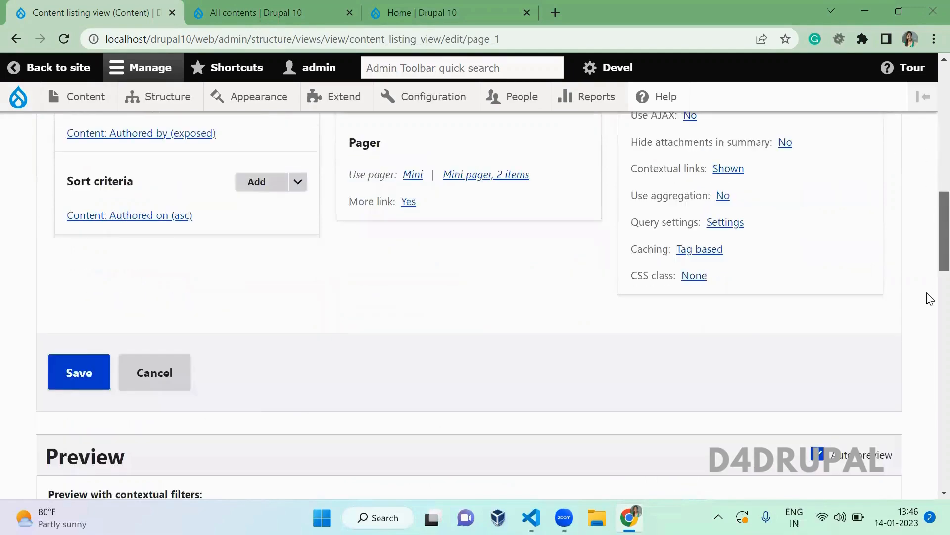
scroll(929, 386, down, 13)
scroll(927, 232, up, 20)
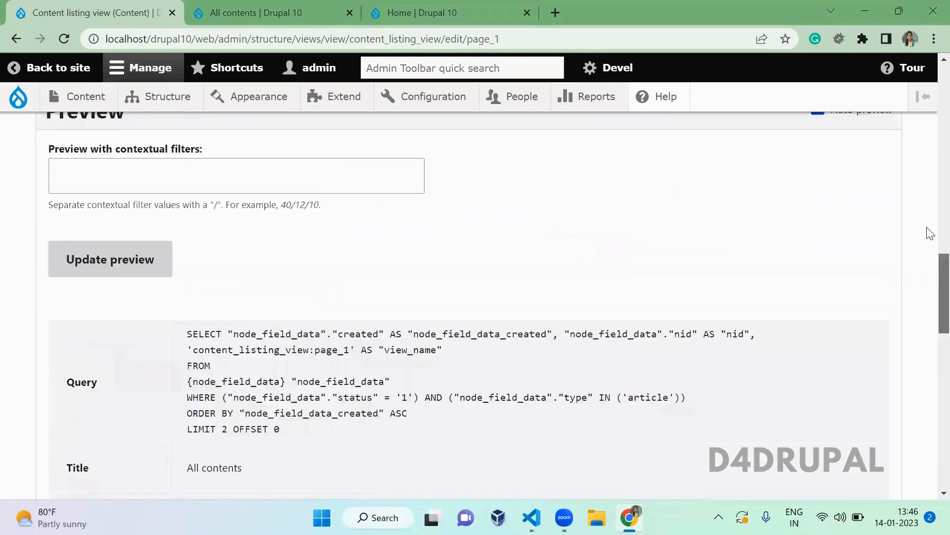
scroll(392, 359, up, 5)
scroll(395, 366, down, 4)
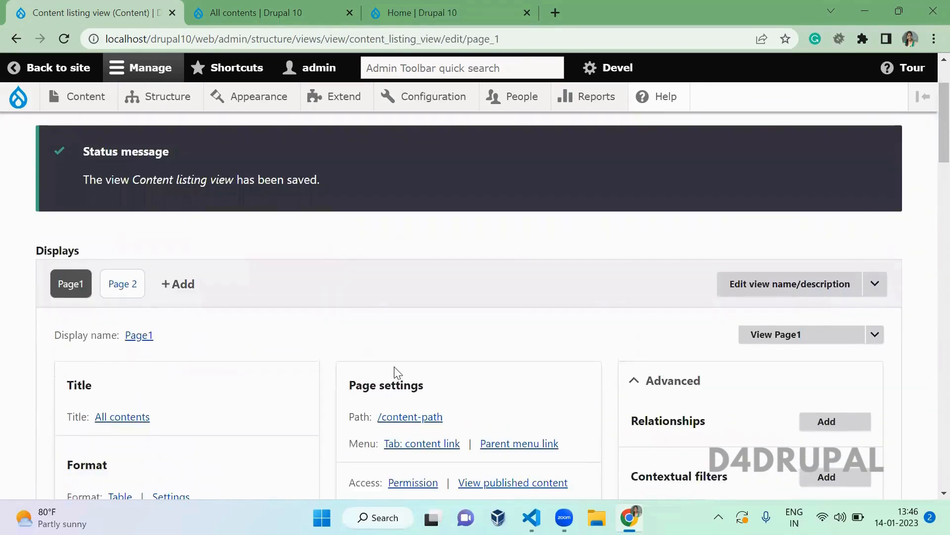
scroll(395, 372, down, 4)
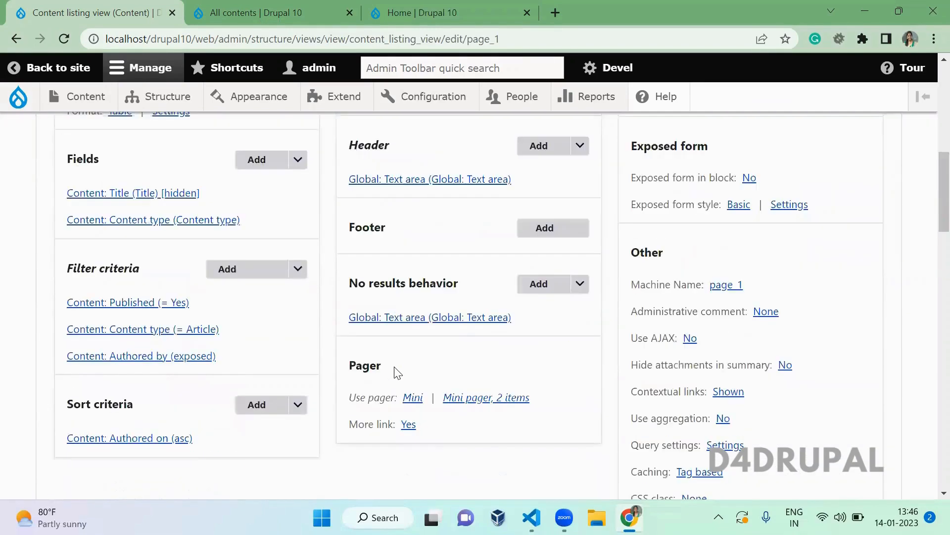
- Stop excluding the Title field from display, applied to all displays
click(176, 197)
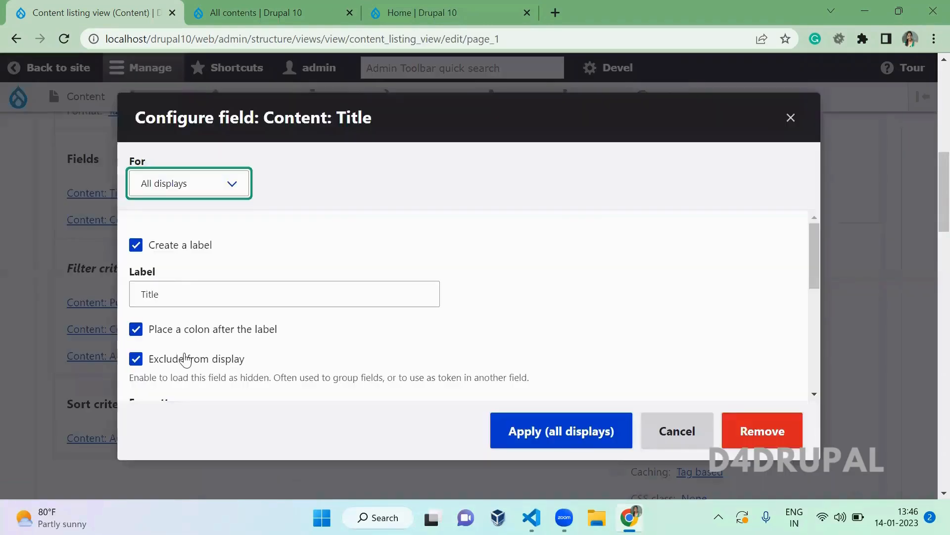
click(185, 364)
click(518, 440)
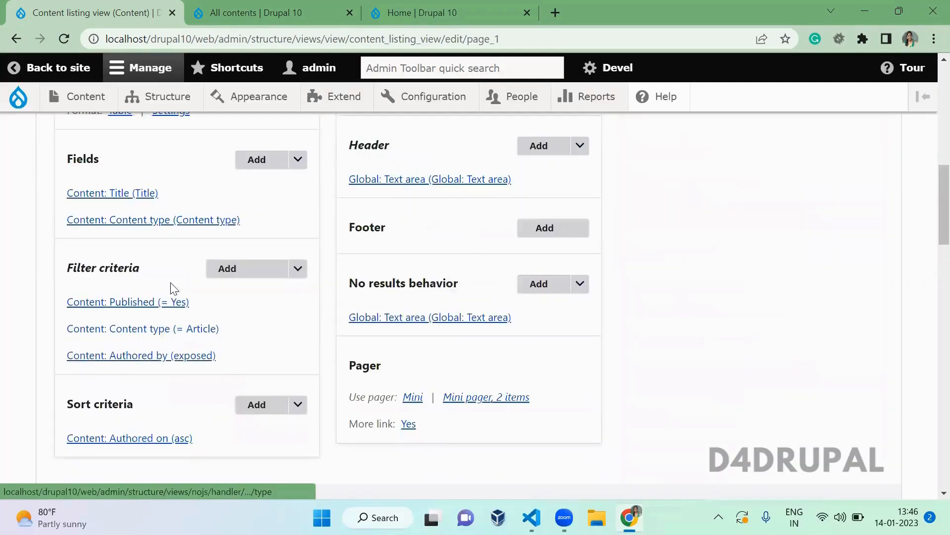
- Open the Content type field settings and close them unchanged
click(185, 230)
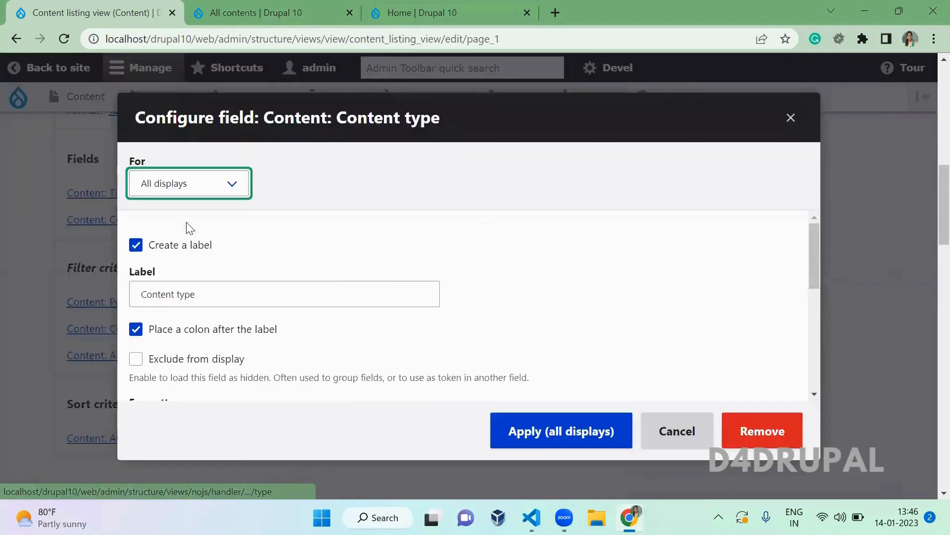
key(Escape)
drag(928, 191, 930, 172)
- Search the field list for 'mail', cancel without adding, and expand Advanced settings
click(261, 301)
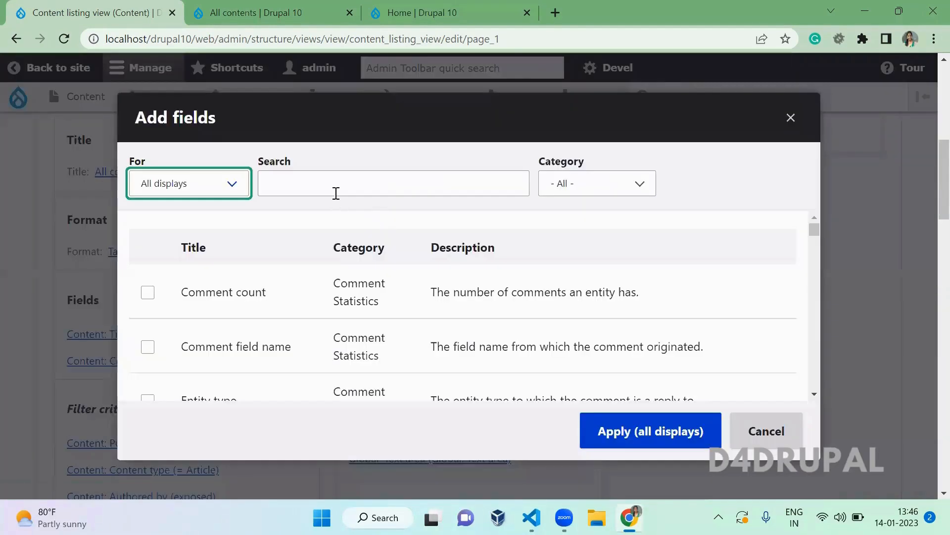
click(339, 184)
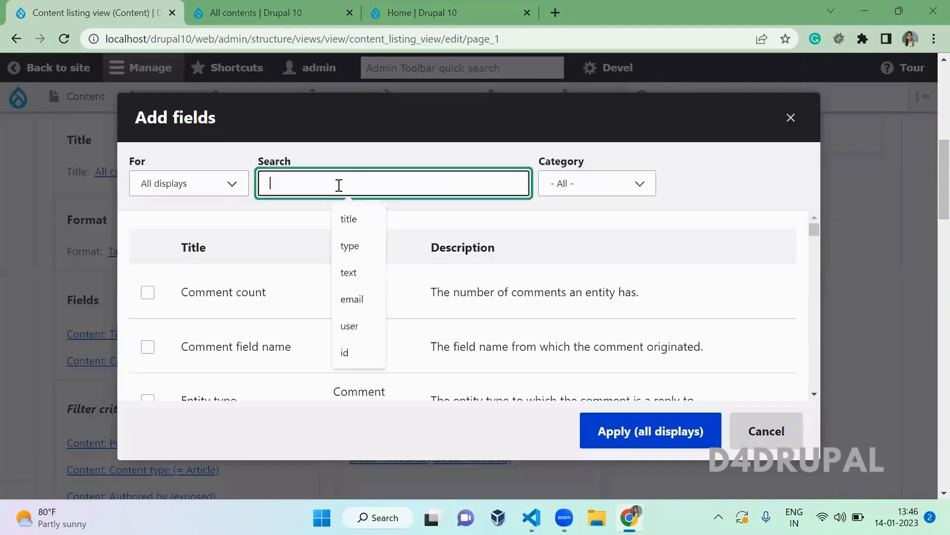
text(mail)
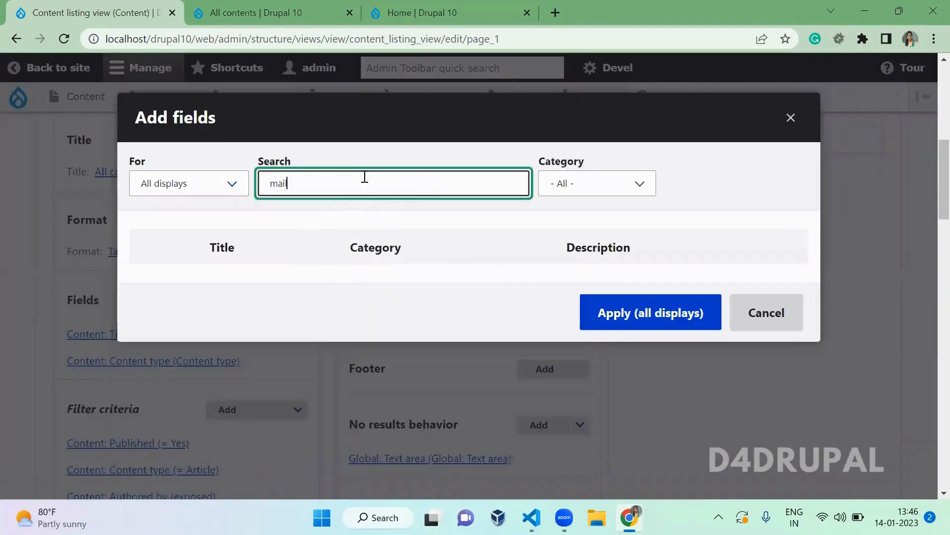
key(Escape)
click(671, 139)
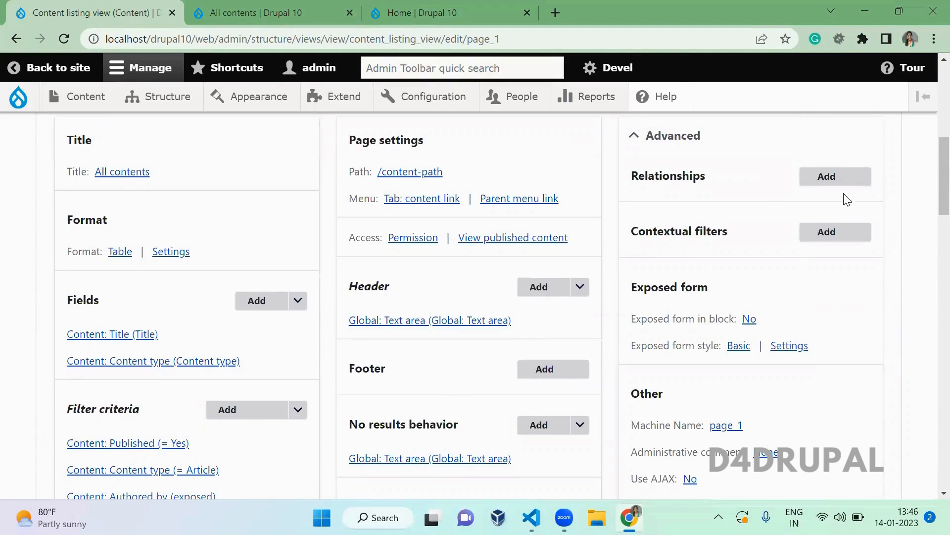
- Add the User (content author) relationship, found by searching 'user', and mark it required
click(831, 181)
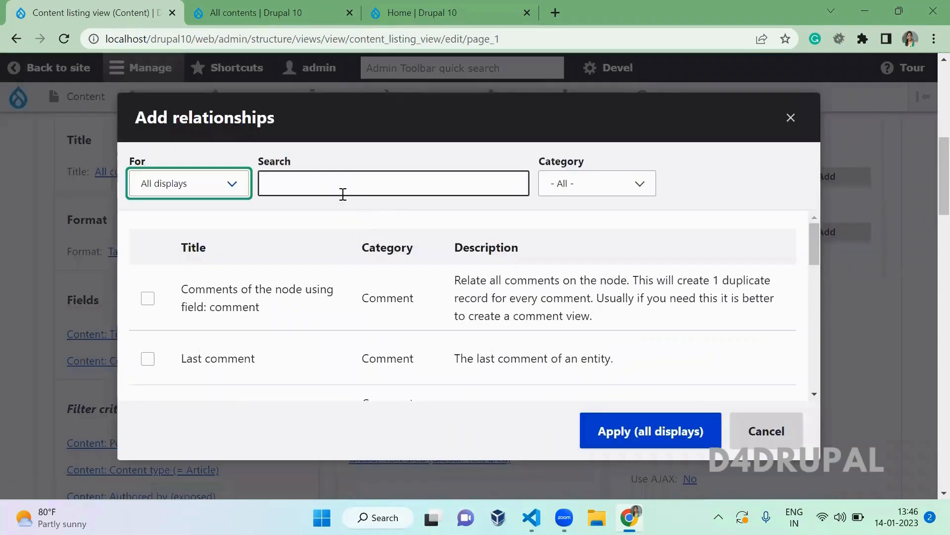
click(343, 194)
text(authored)
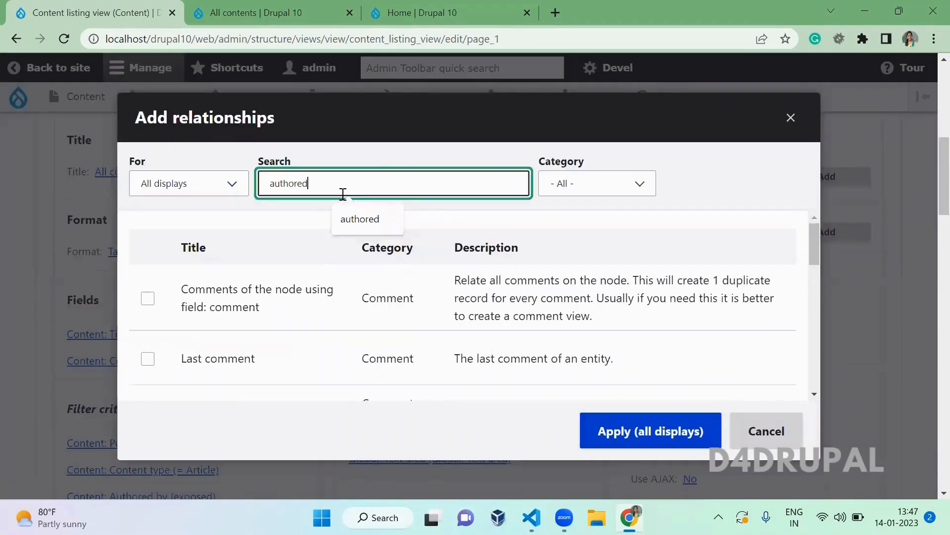
key(ctrl+a)
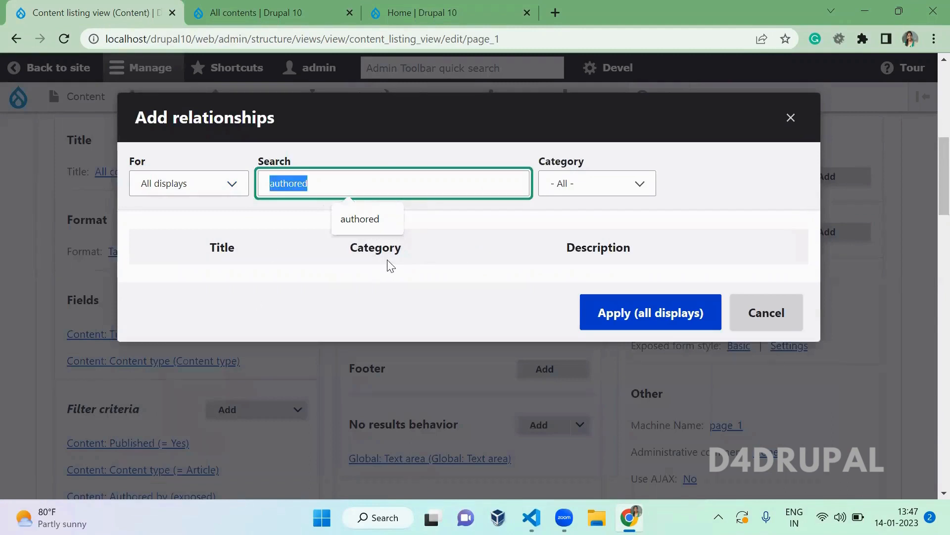
text(user)
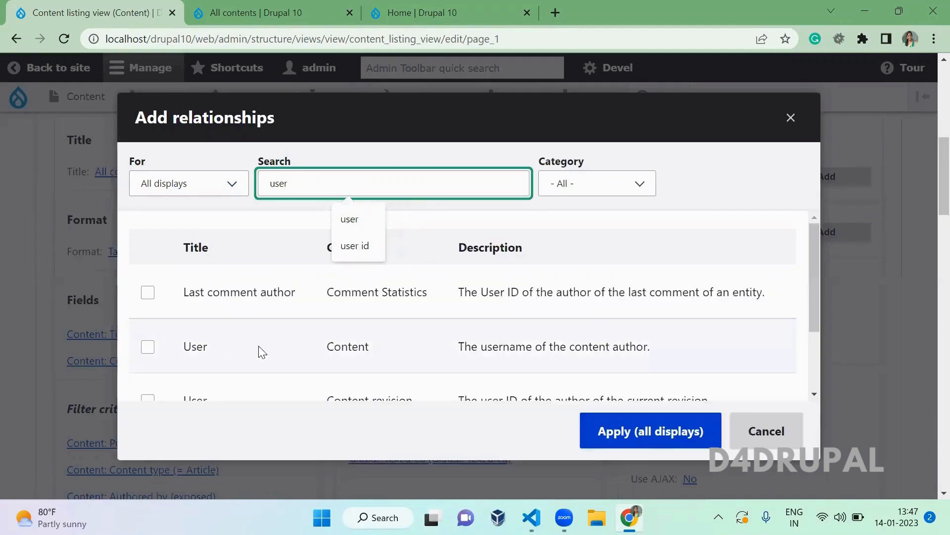
click(198, 347)
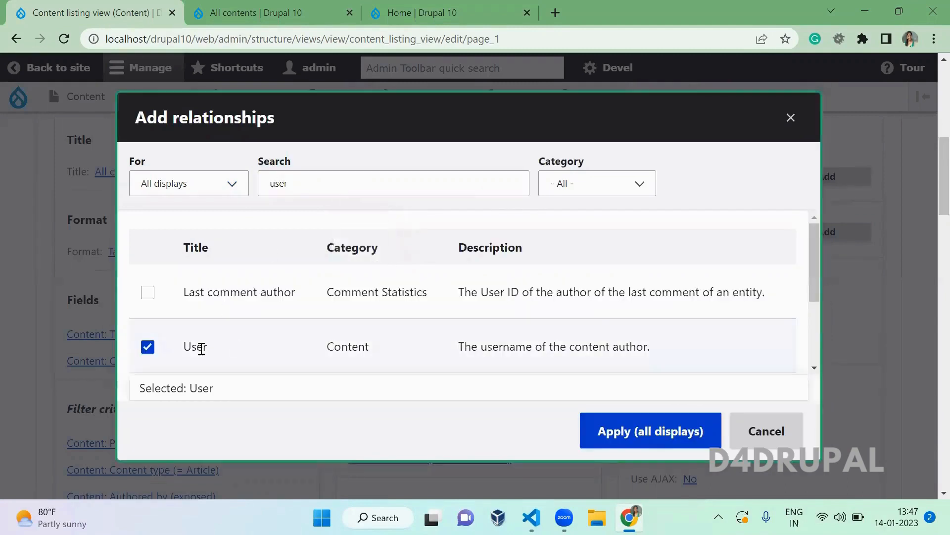
click(639, 441)
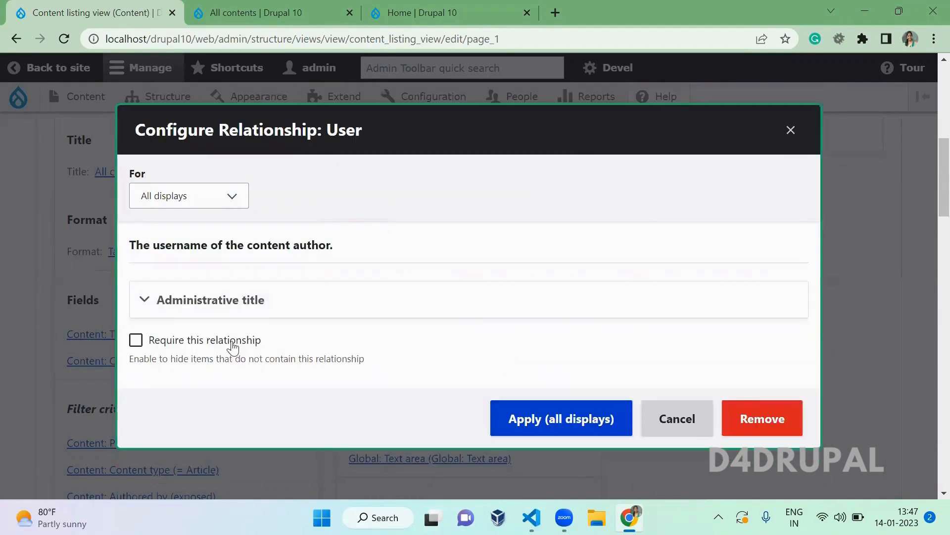
click(233, 346)
click(540, 409)
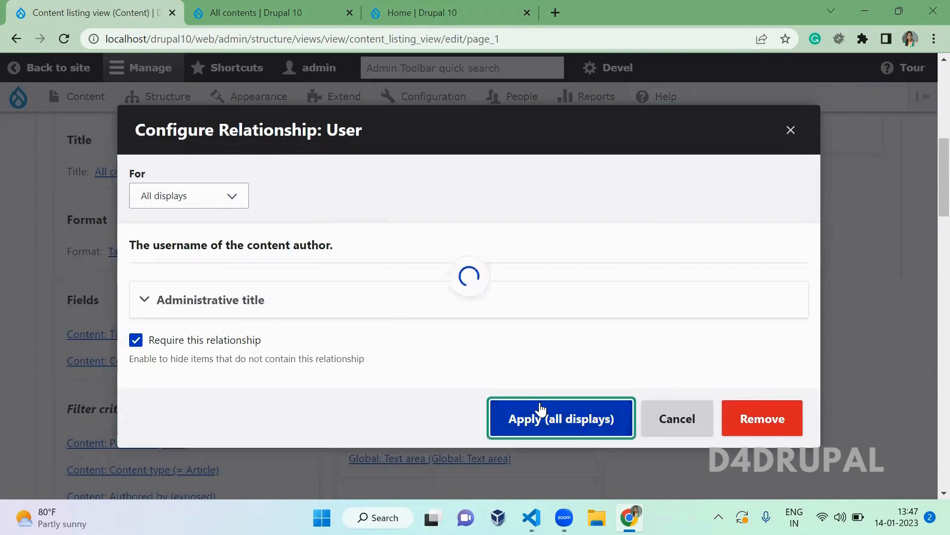
scroll(367, 323, up, 1)
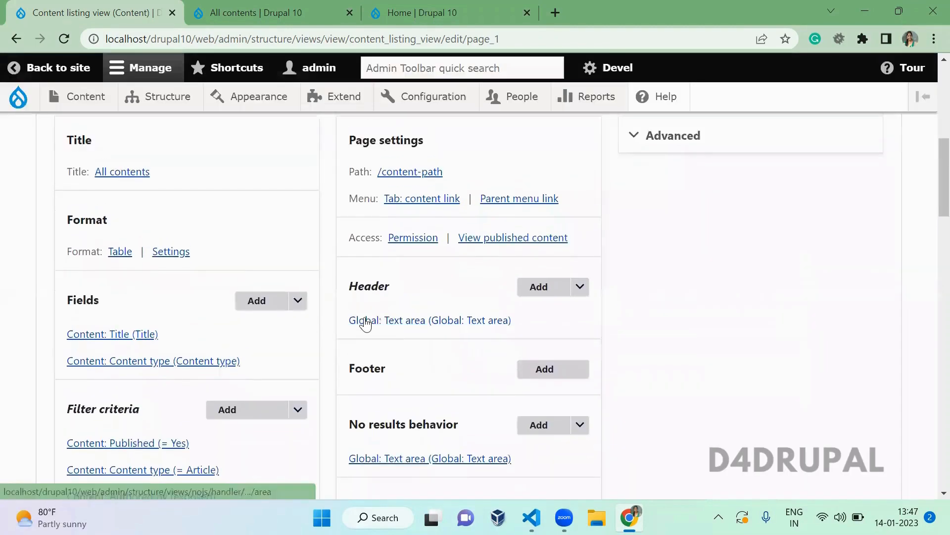
click(710, 137)
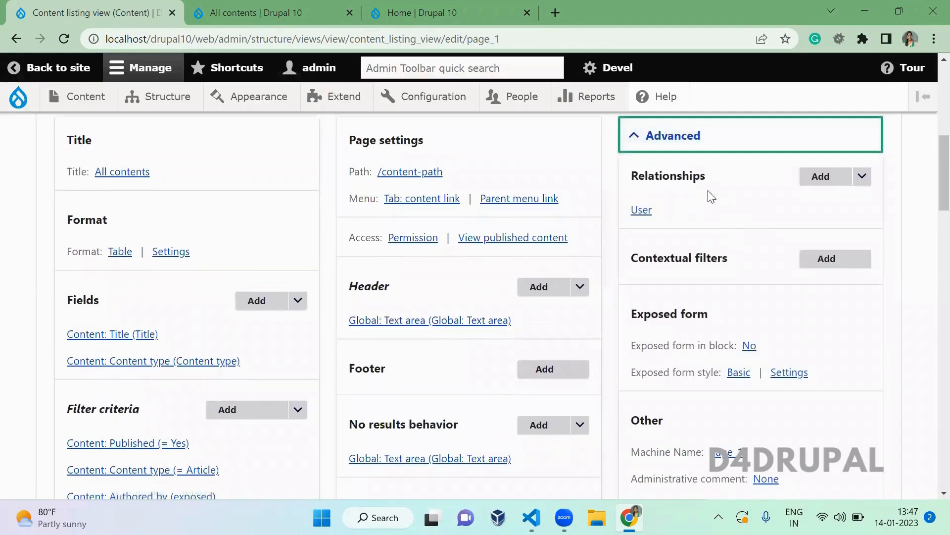
- Add the User: Email field, filtering by the User category and searching 'mail'
click(256, 301)
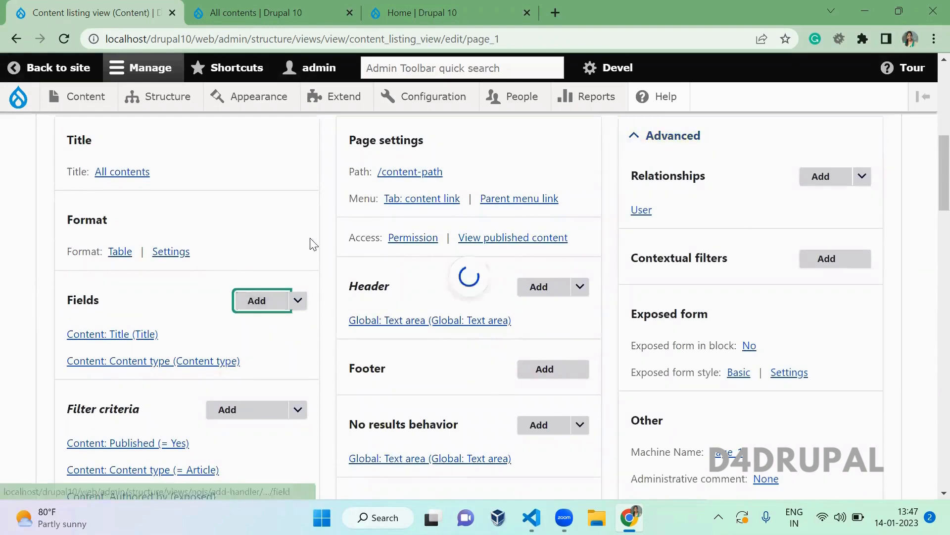
scroll(581, 208, down, 10)
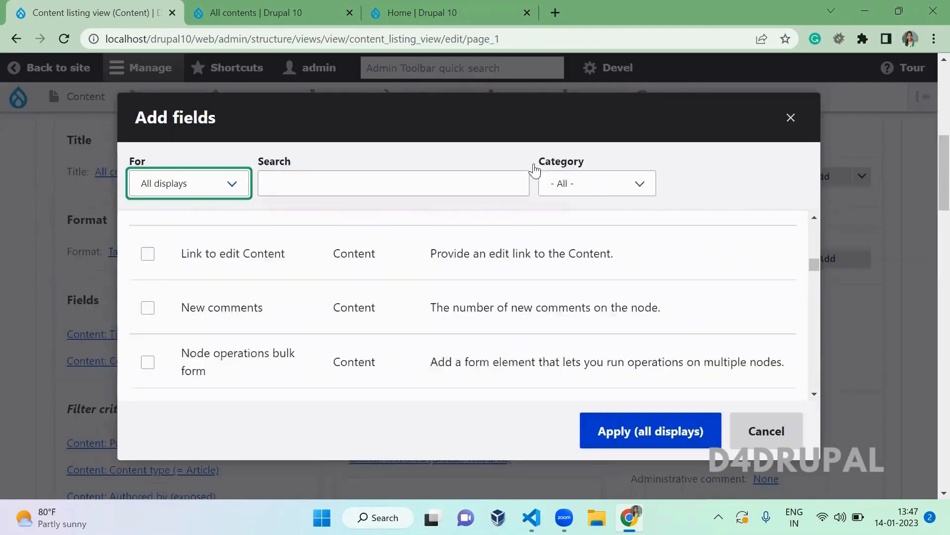
click(562, 187)
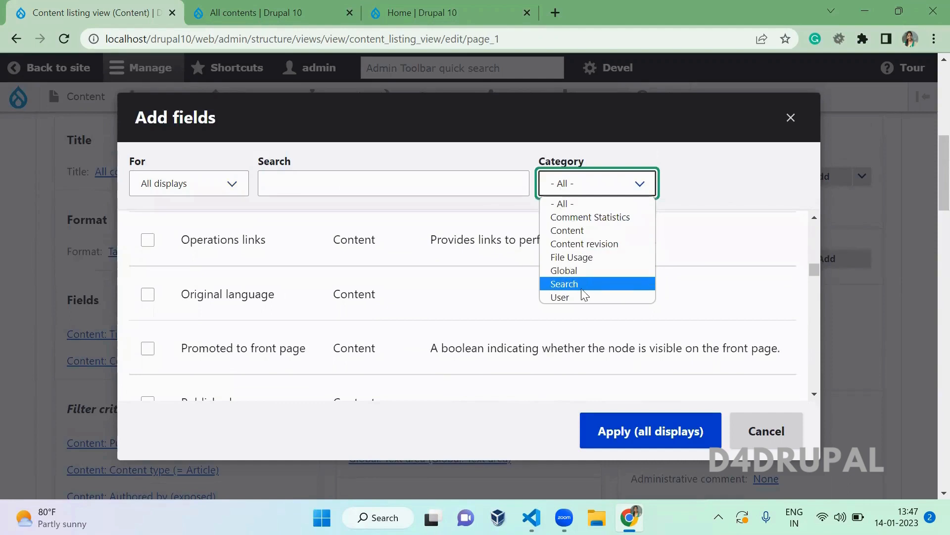
click(581, 296)
click(384, 189)
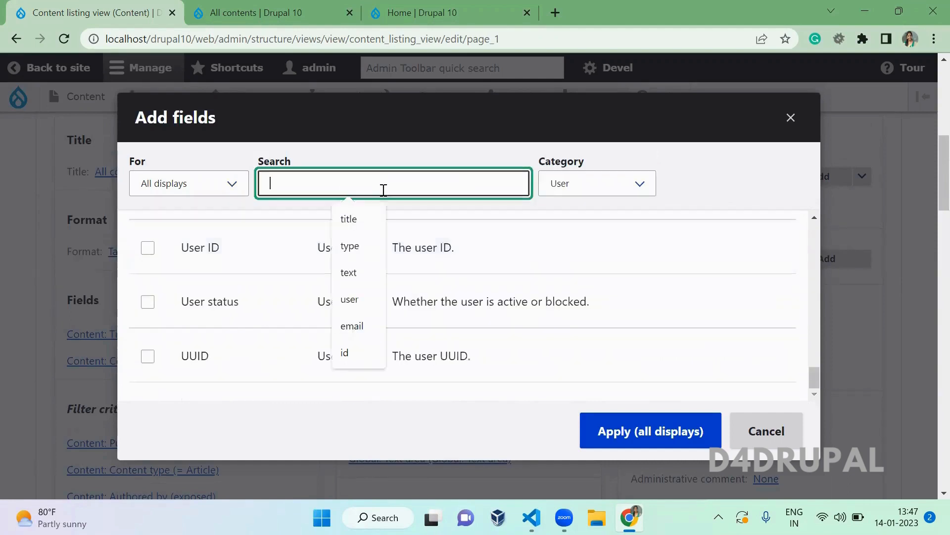
text(mail)
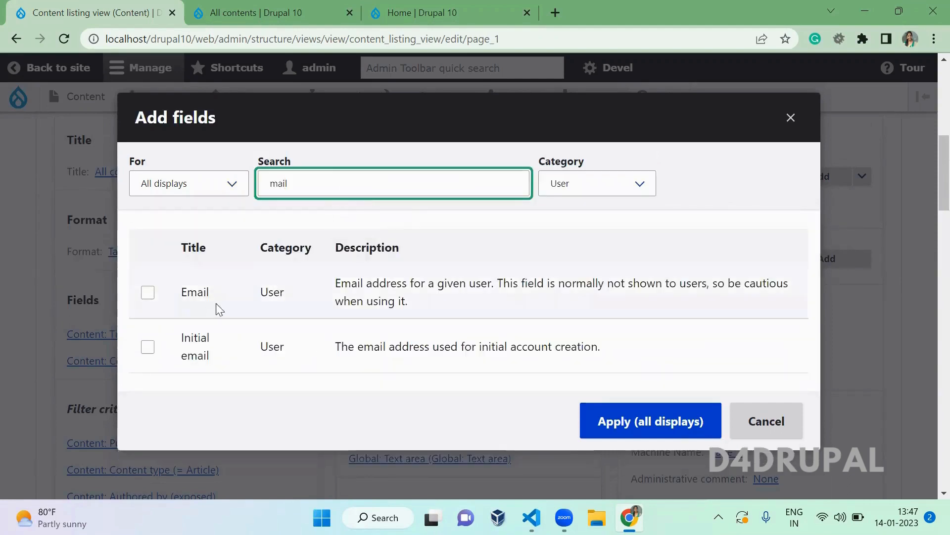
click(196, 296)
click(196, 296)
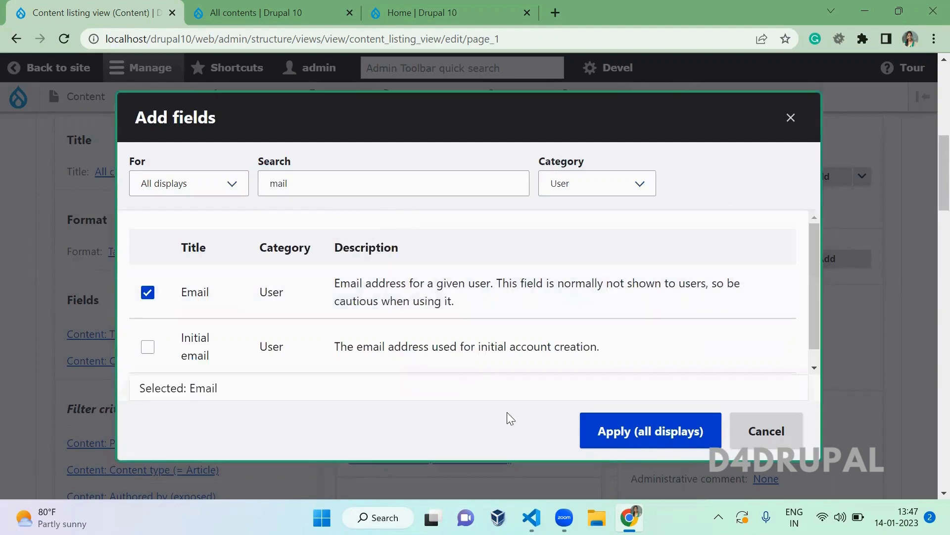
click(640, 432)
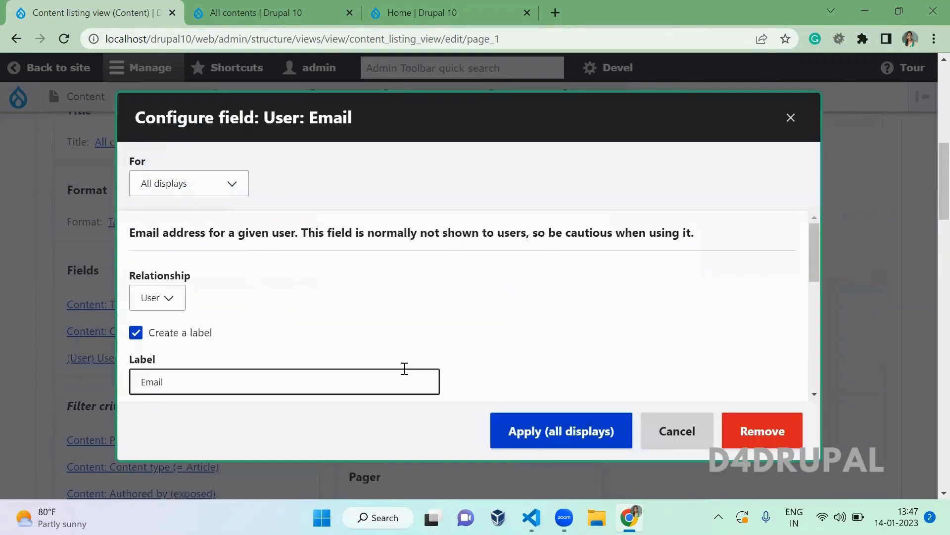
- Keep the Email field's relationship set to User and apply its settings
click(169, 298)
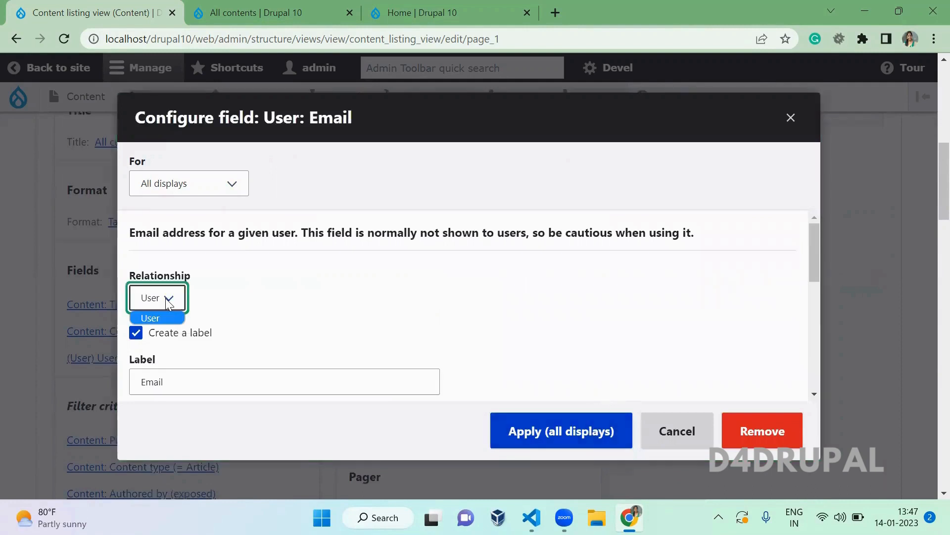
click(281, 299)
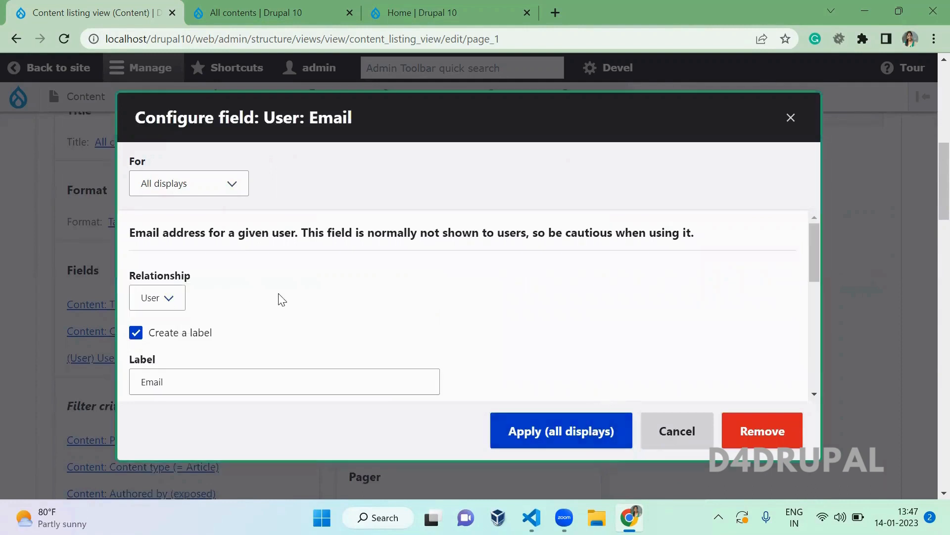
click(550, 443)
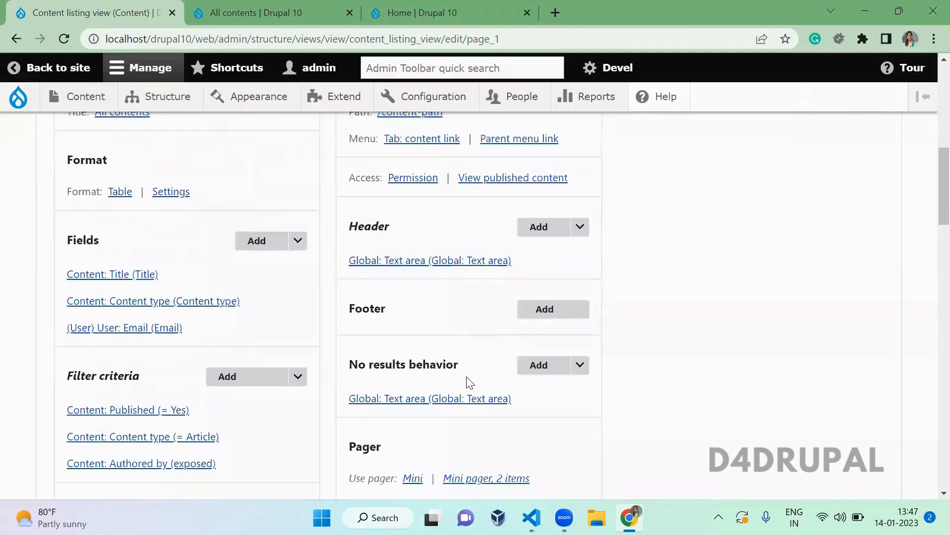
- Page through preview pages 2, 3 and 4 to check the Email column, then return to top
scroll(470, 383, down, 20)
scroll(470, 382, down, 12)
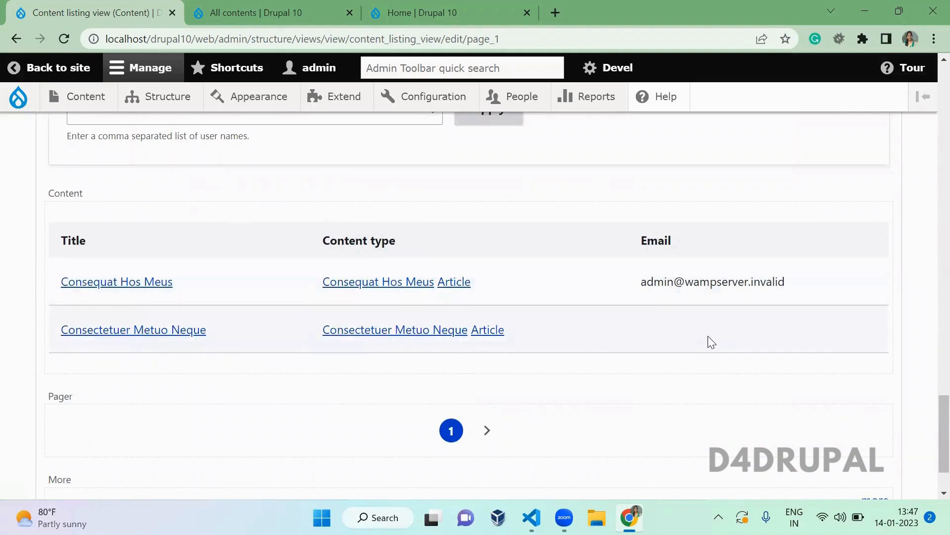
click(486, 430)
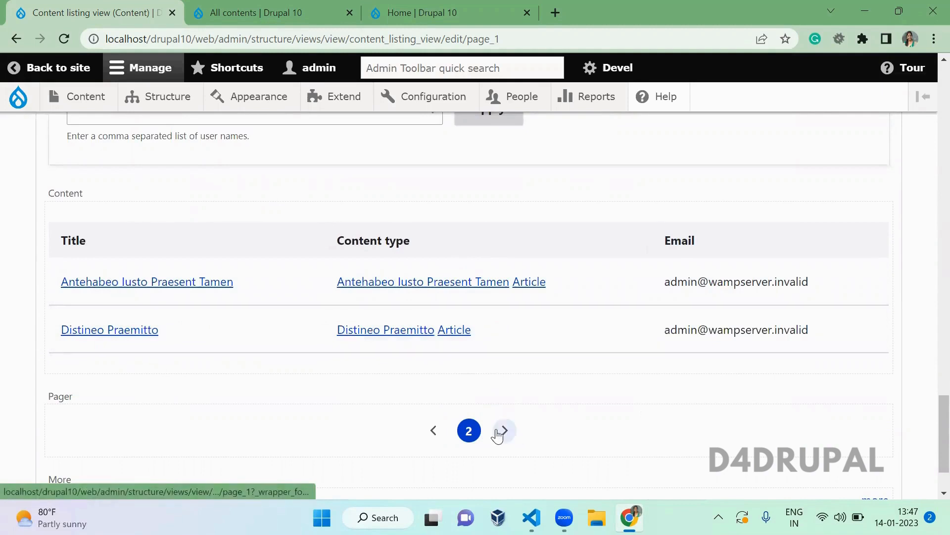
click(498, 433)
click(498, 433)
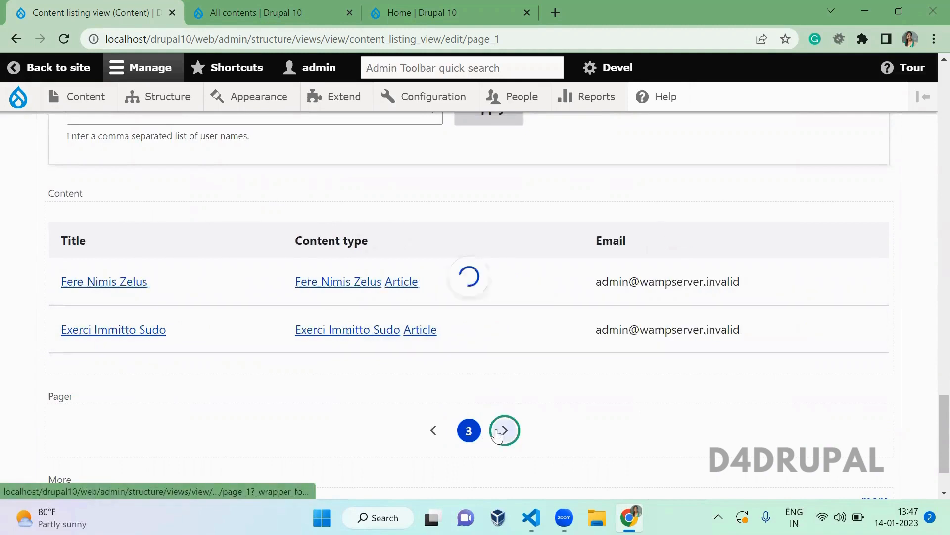
drag(930, 431, 930, 84)
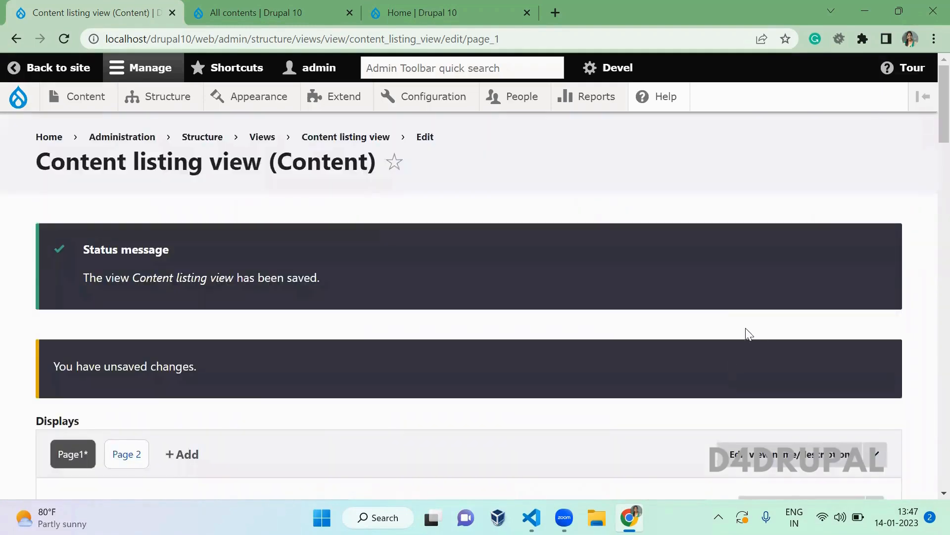
- Reopen the Advanced column and begin adding a new contextual filter
scroll(738, 330, down, 6)
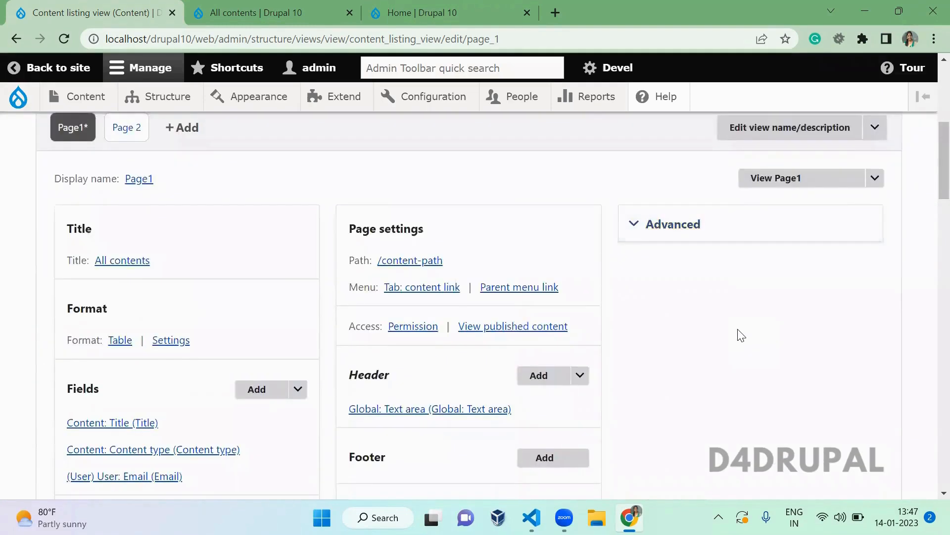
click(681, 260)
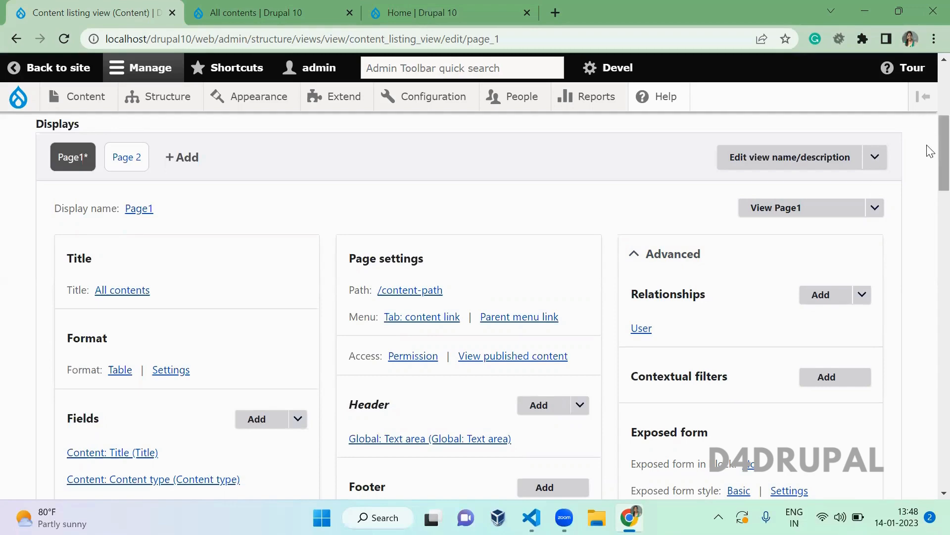
scroll(933, 155, down, 1)
click(834, 306)
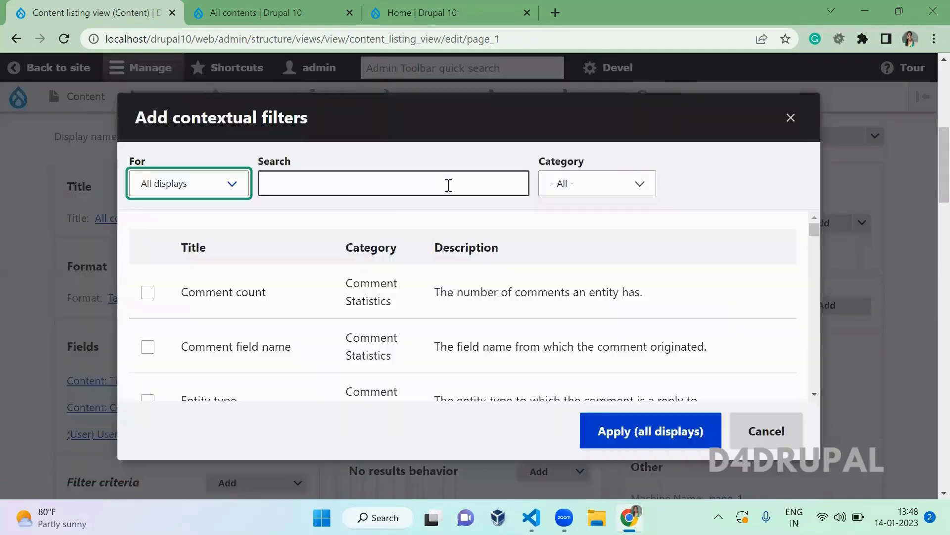
- Add the Content: Authored by contextual filter to all displays of the view
click(442, 182)
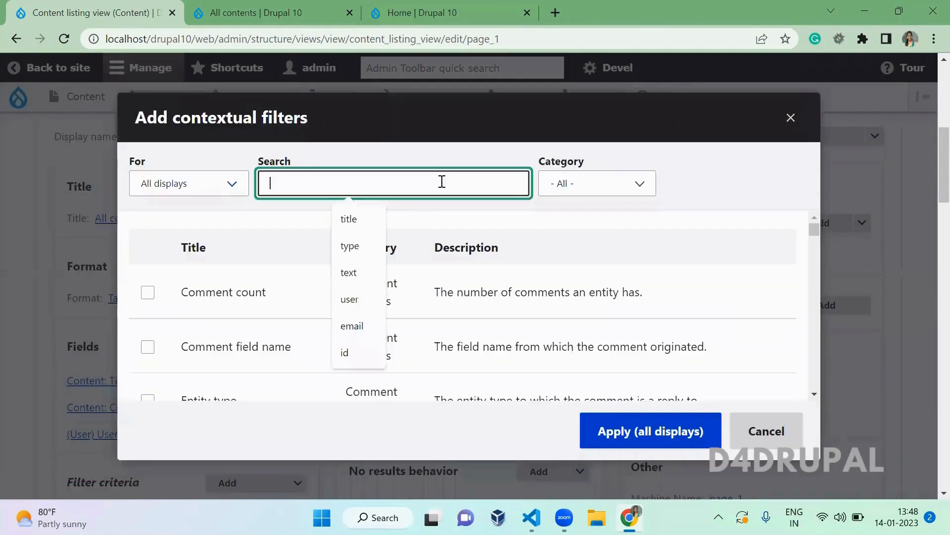
text(authored)
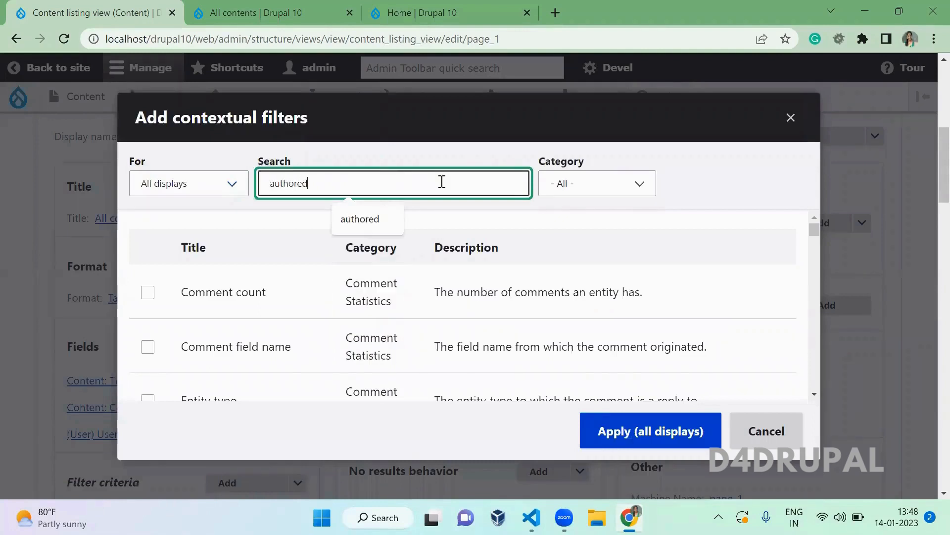
click(246, 297)
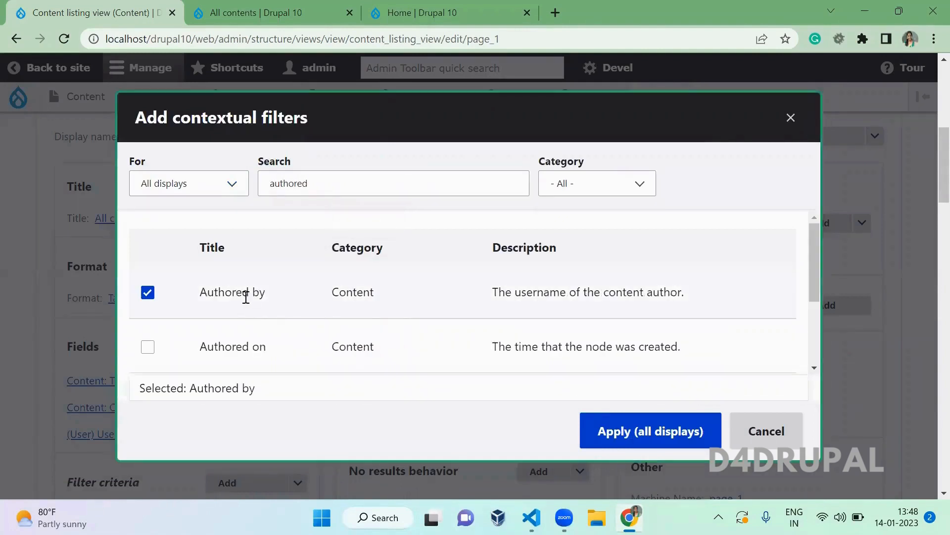
click(669, 434)
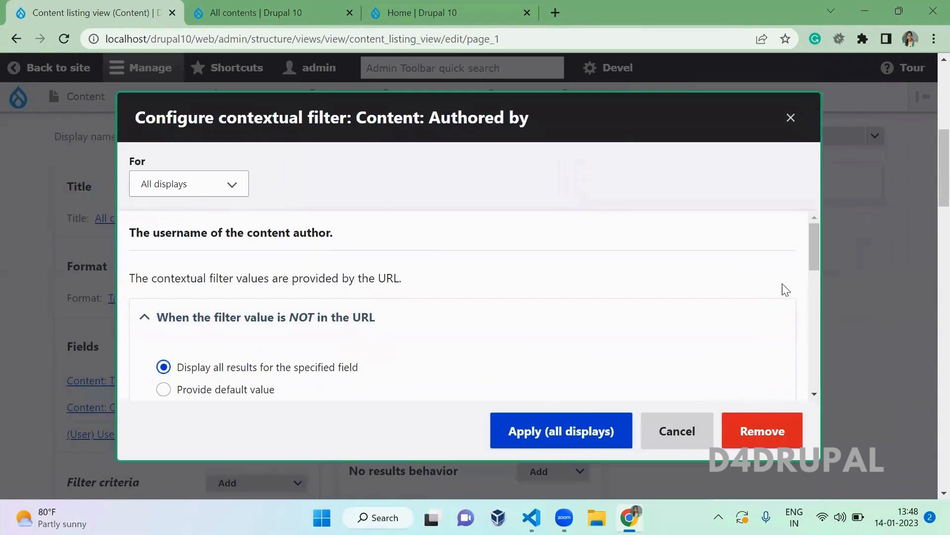
click(541, 432)
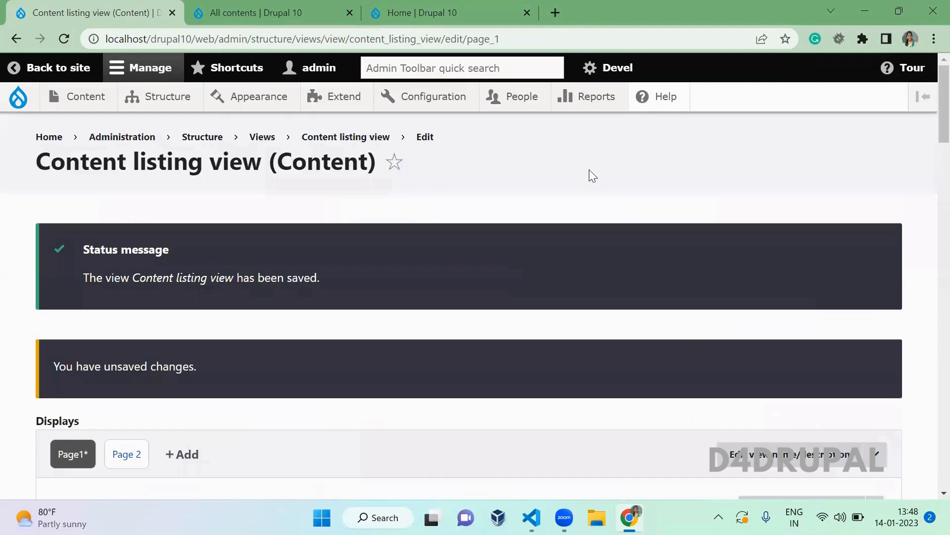
- Expand Advanced to confirm the Authored by contextual filter, then save the view
scroll(930, 171, down, 6)
scroll(927, 158, up, 1)
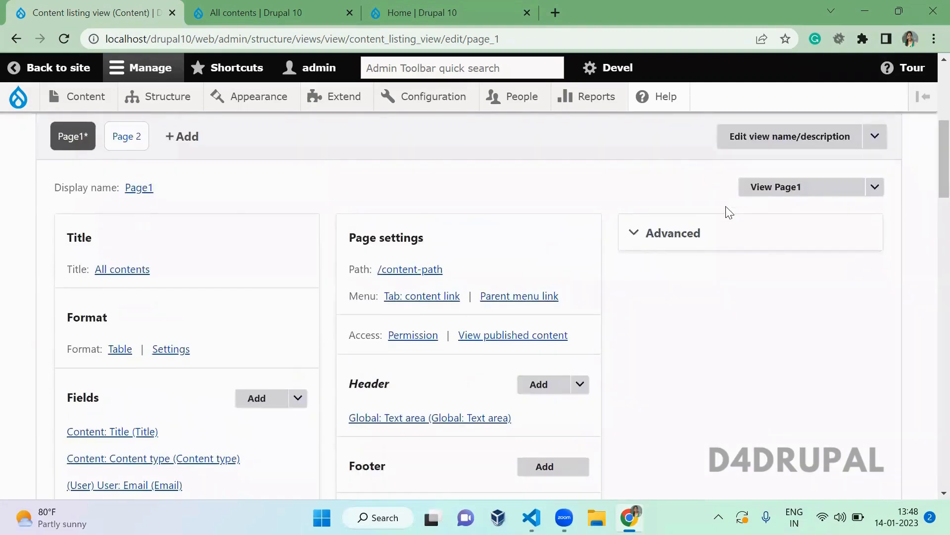
click(679, 246)
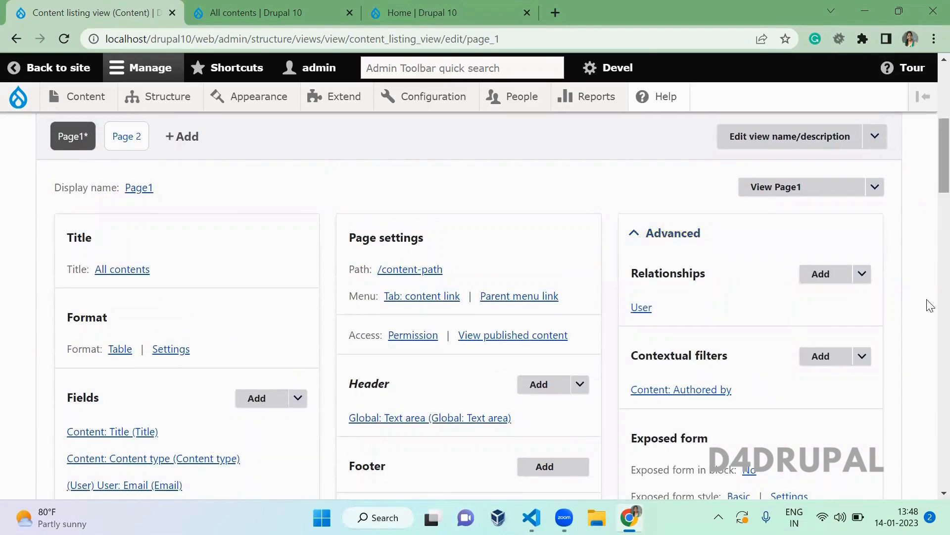
scroll(926, 416, down, 15)
scroll(926, 416, up, 10)
scroll(930, 413, down, 5)
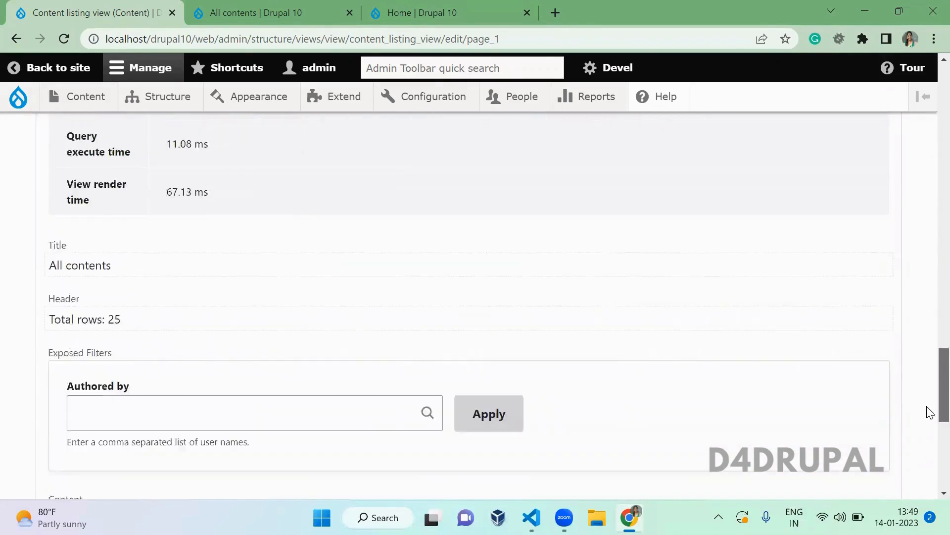
scroll(927, 346, up, 10)
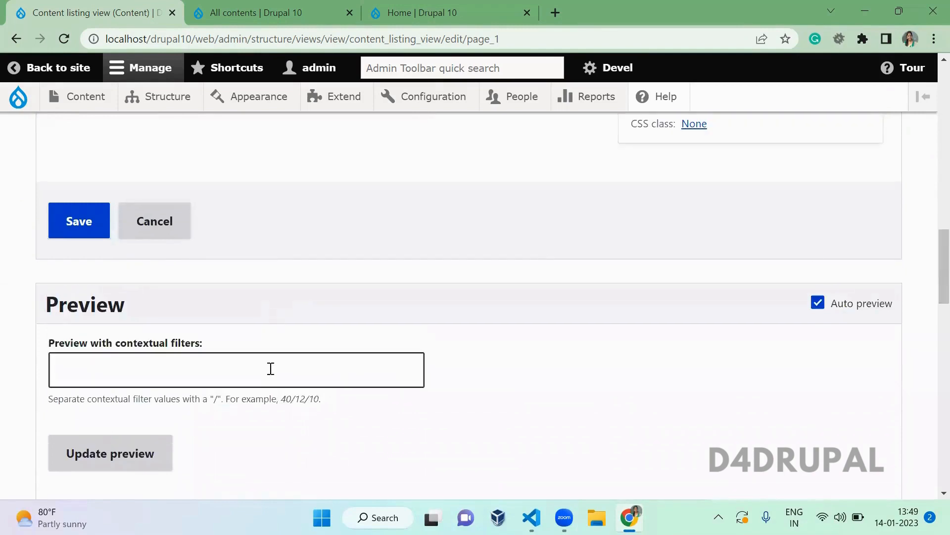
click(78, 231)
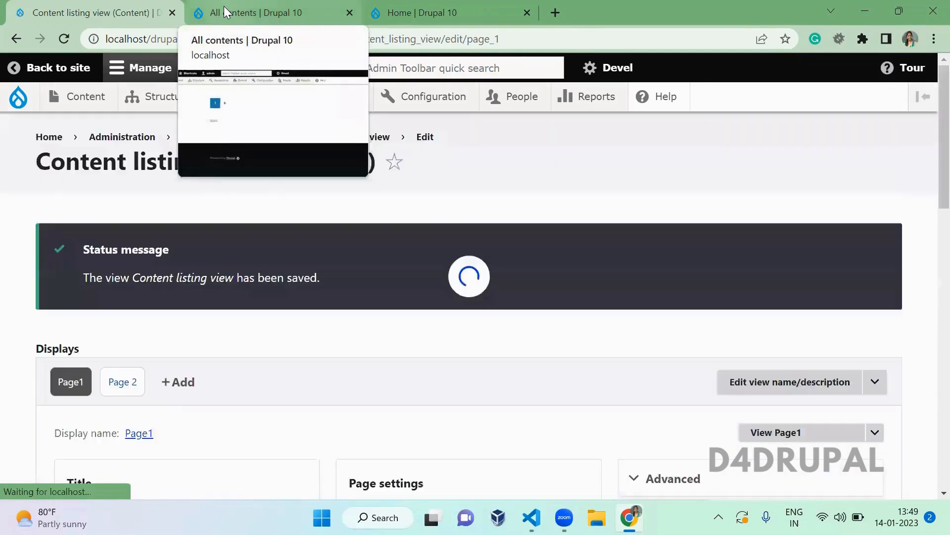
- Reload the All contents page, then return to the Content listing view editor
click(224, 9)
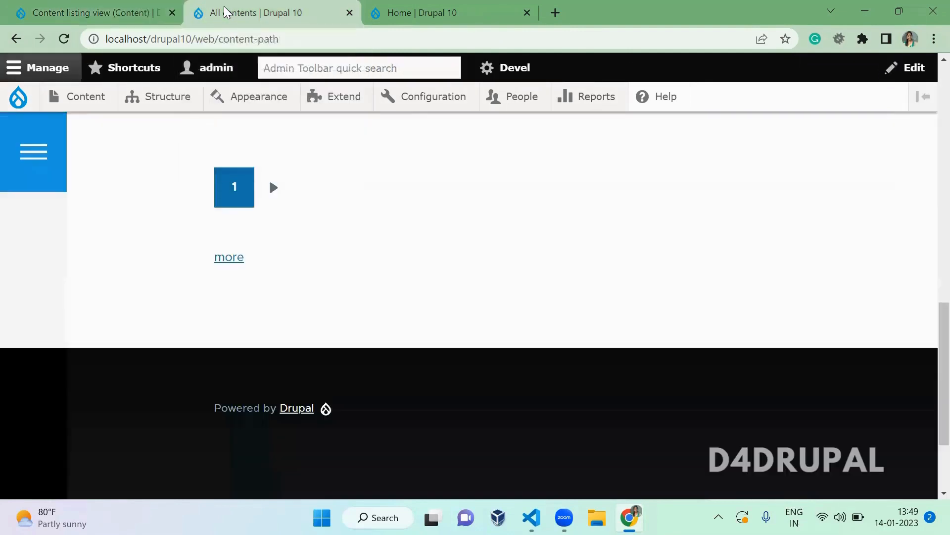
key(F5)
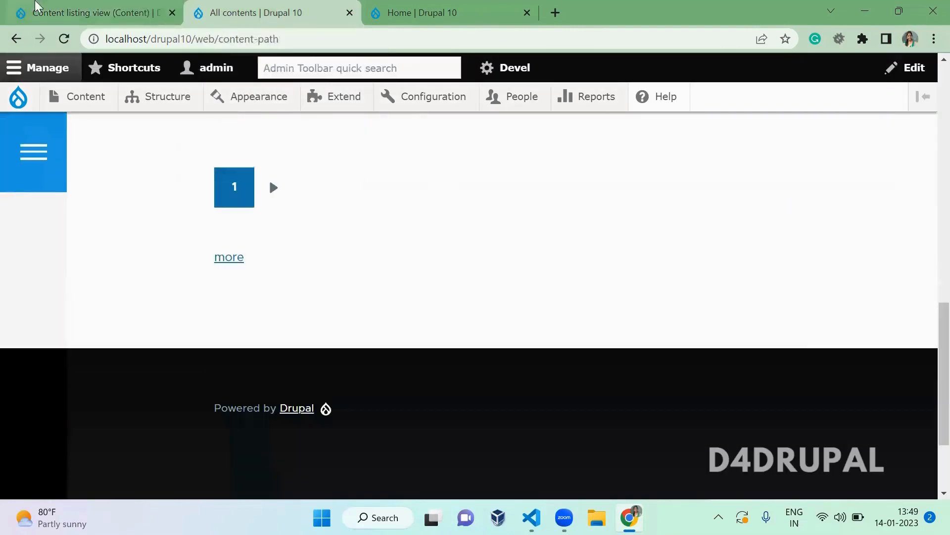
click(34, 6)
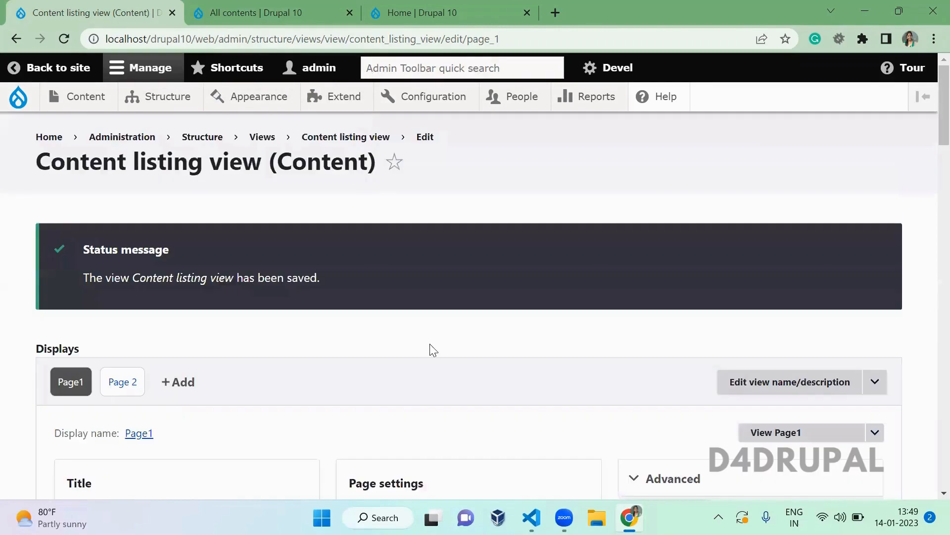
scroll(433, 350, down, 10)
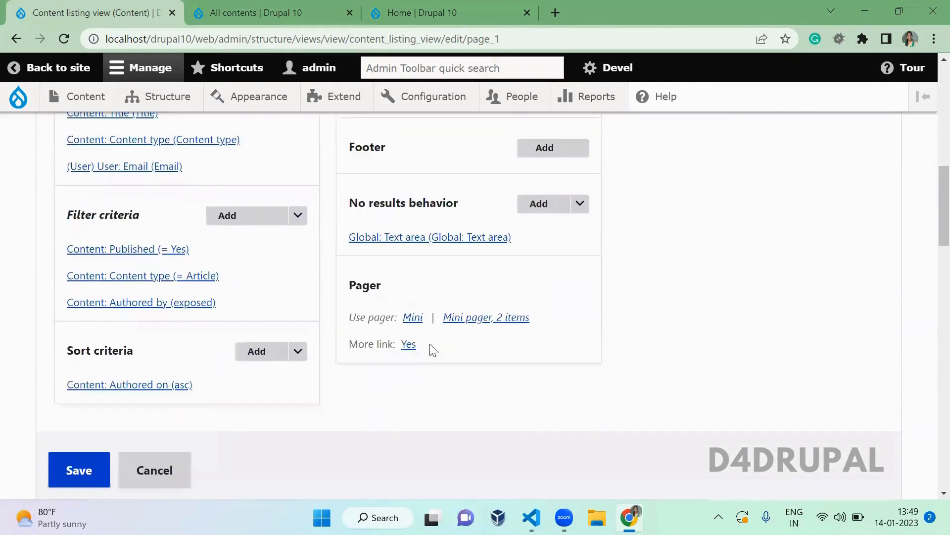
- Change the mini pager to 10 items per page and save the view
click(496, 319)
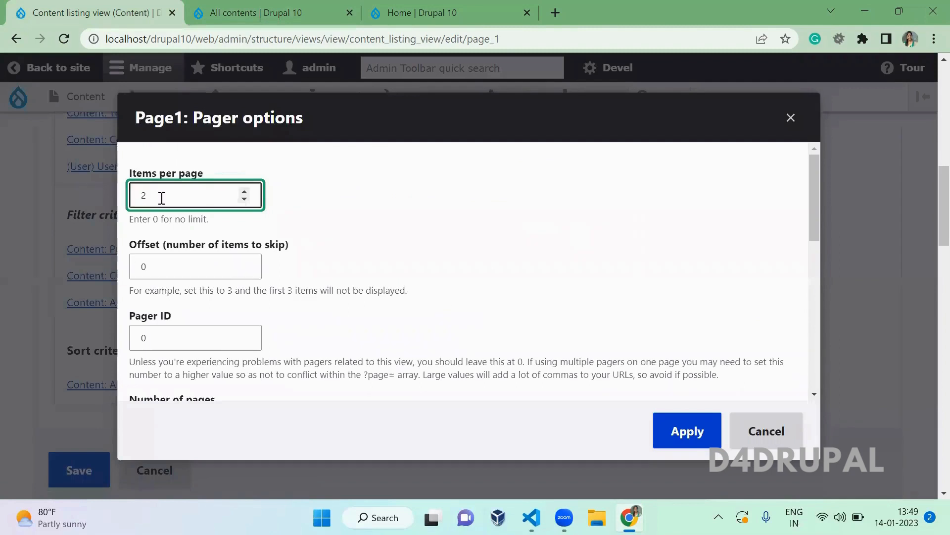
key(BackSpace)
text(10)
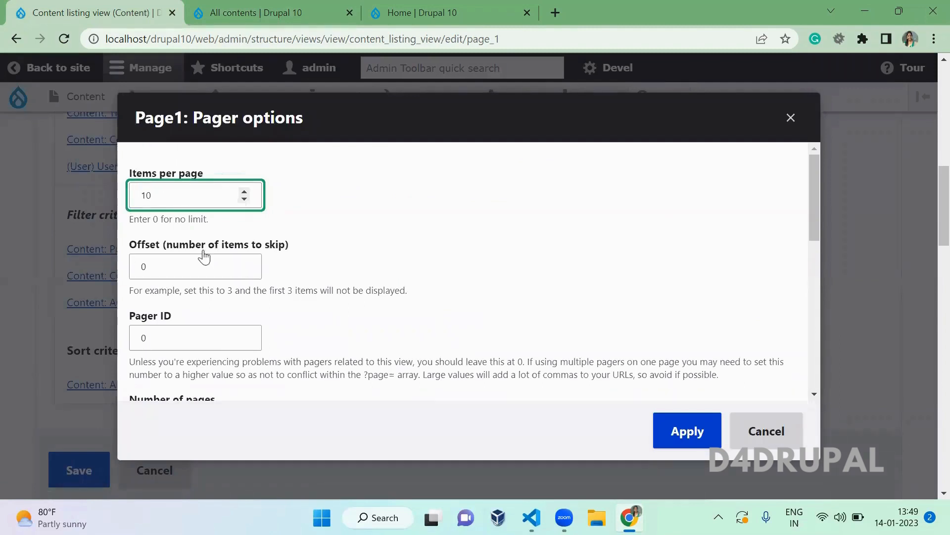
click(692, 431)
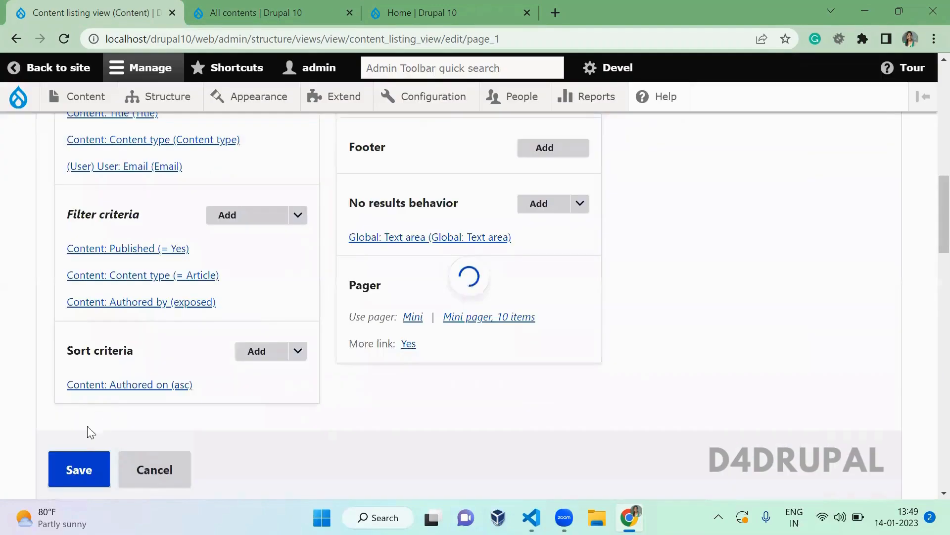
click(82, 466)
click(248, 12)
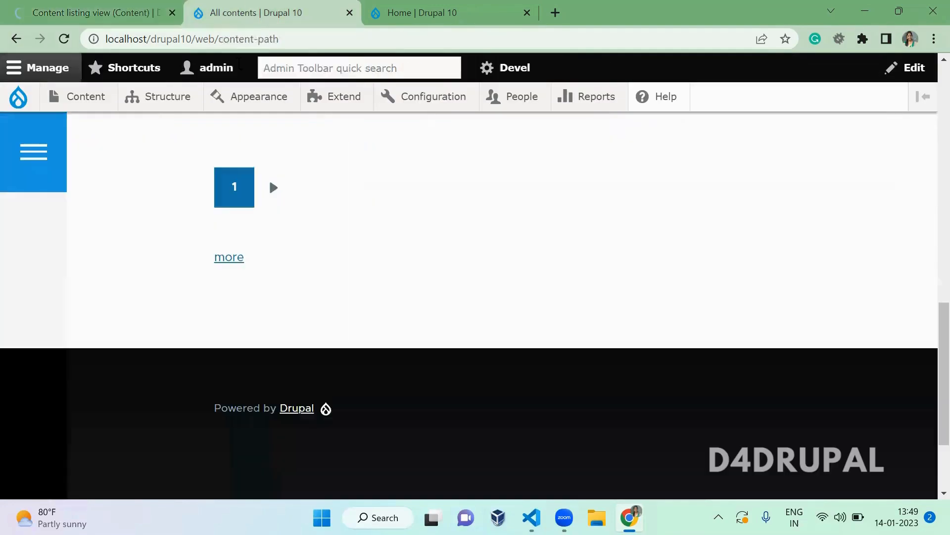
- Reload the All contents page and scroll through its listing
key(F5)
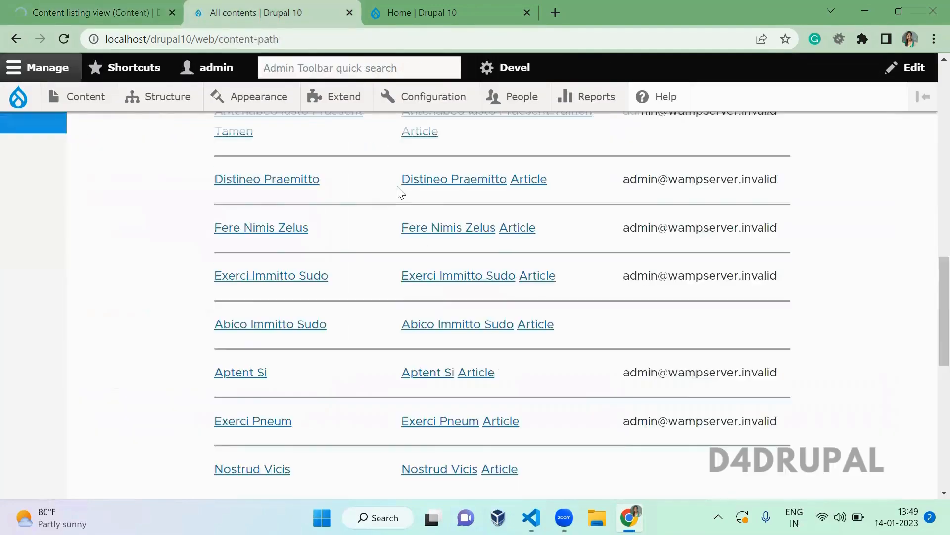
scroll(401, 192, up, 4)
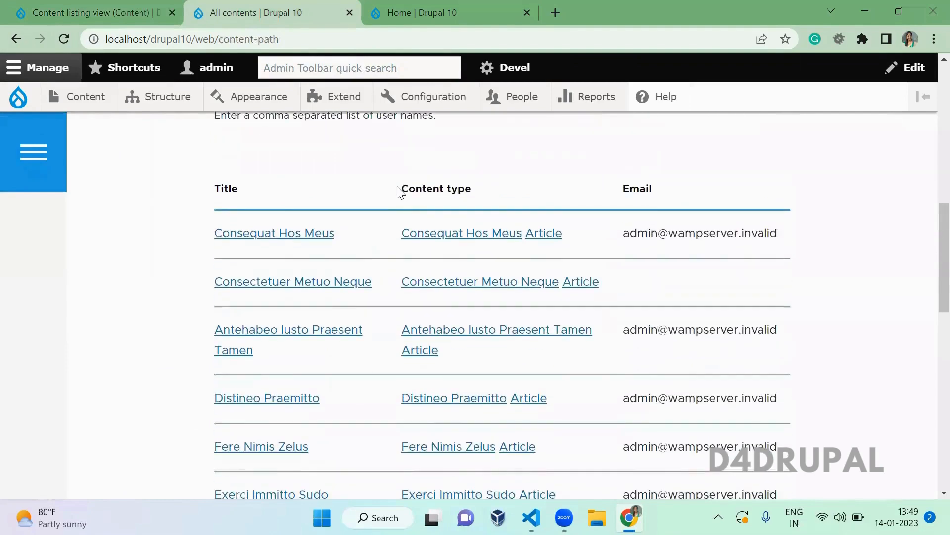
scroll(401, 193, down, 10)
scroll(401, 192, up, 8)
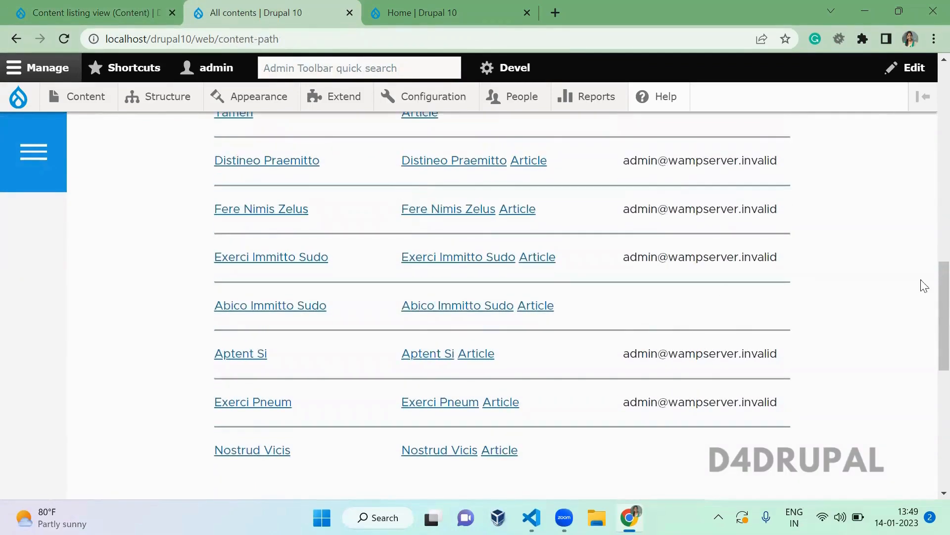
scroll(925, 288, up, 10)
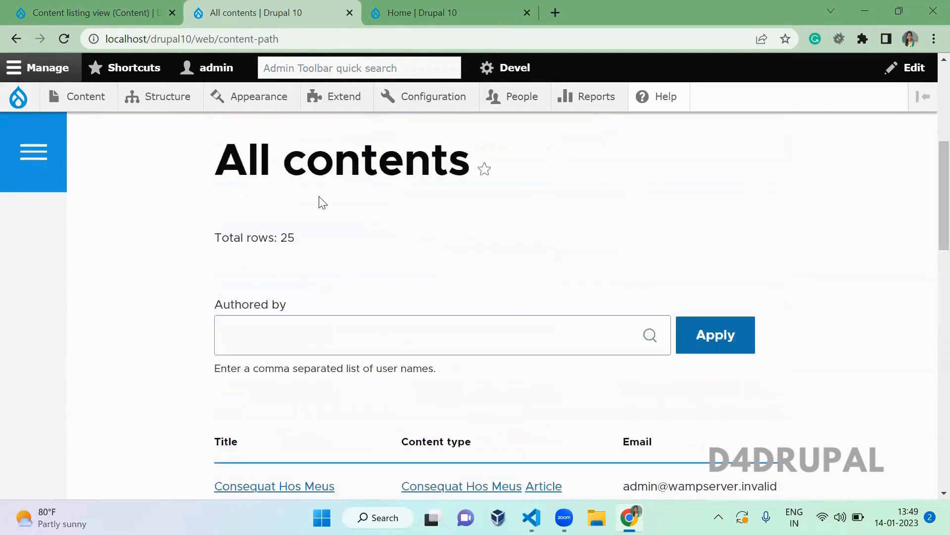
- Load /content-path/1 to see 13 rows by that author, then return to the view editor
click(286, 39)
click(285, 38)
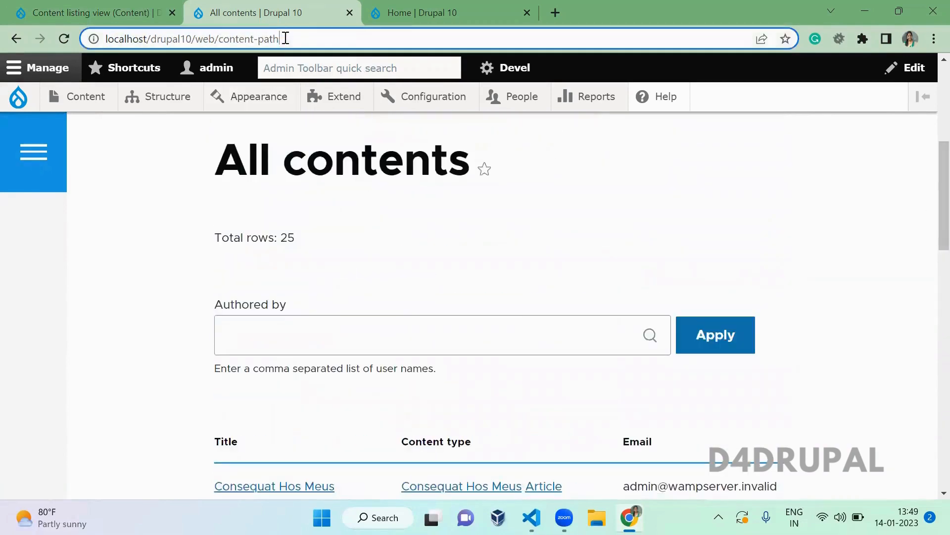
text(/)
key(Return)
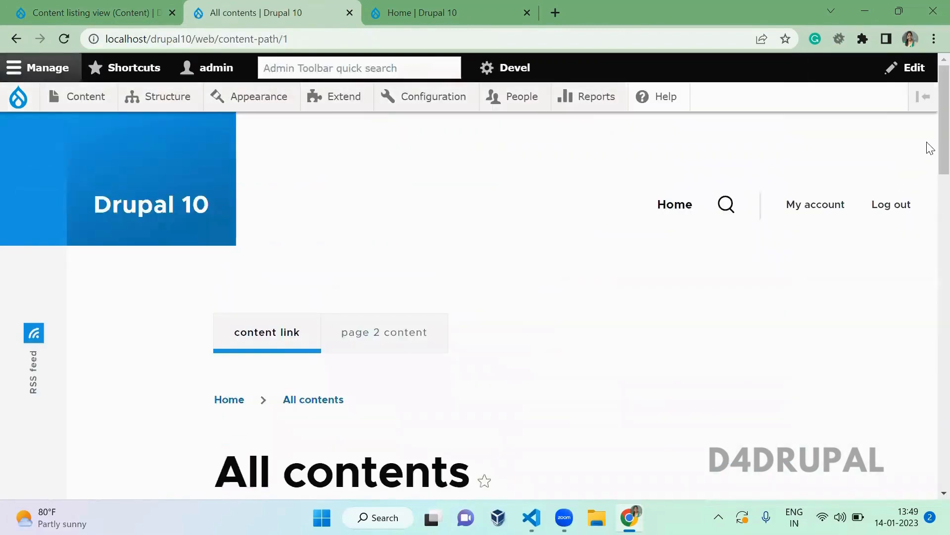
drag(927, 140, 929, 310)
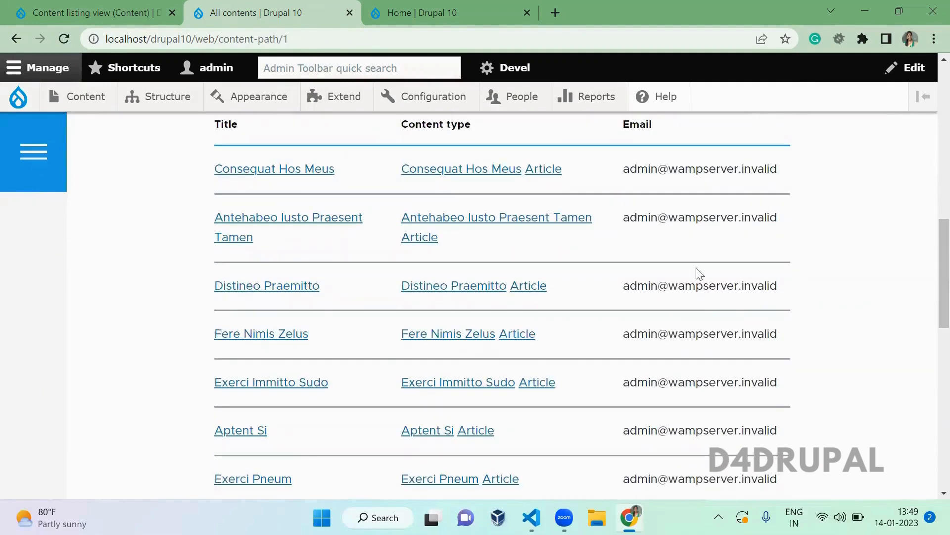
drag(279, 39, 301, 38)
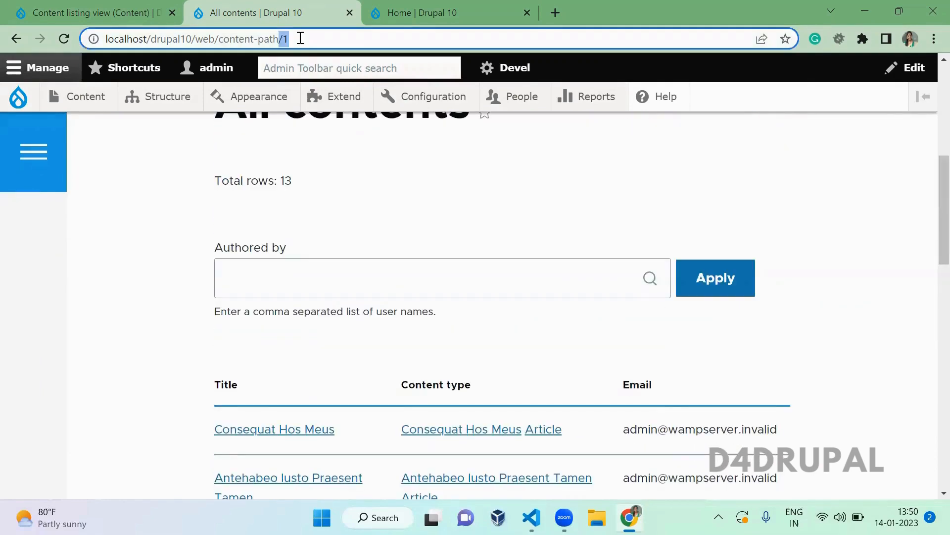
click(456, 234)
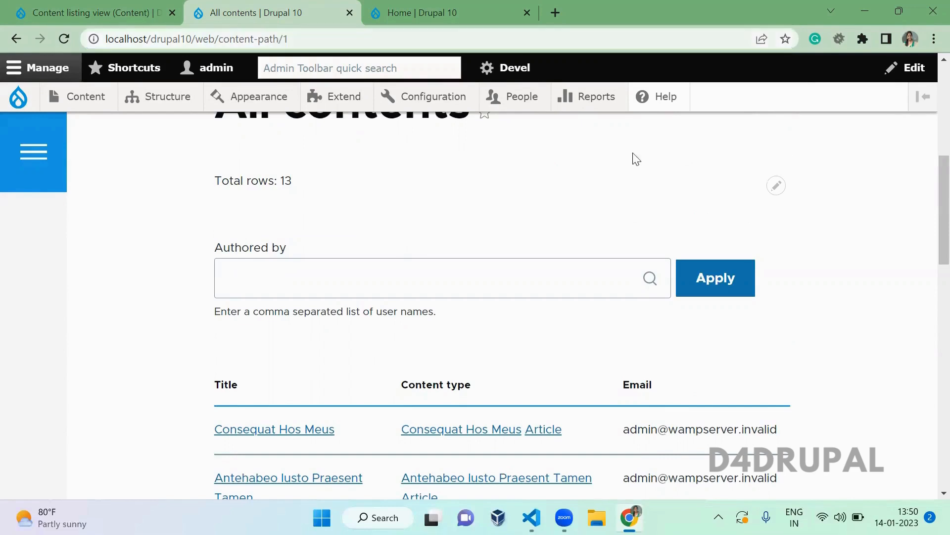
drag(927, 201, 931, 130)
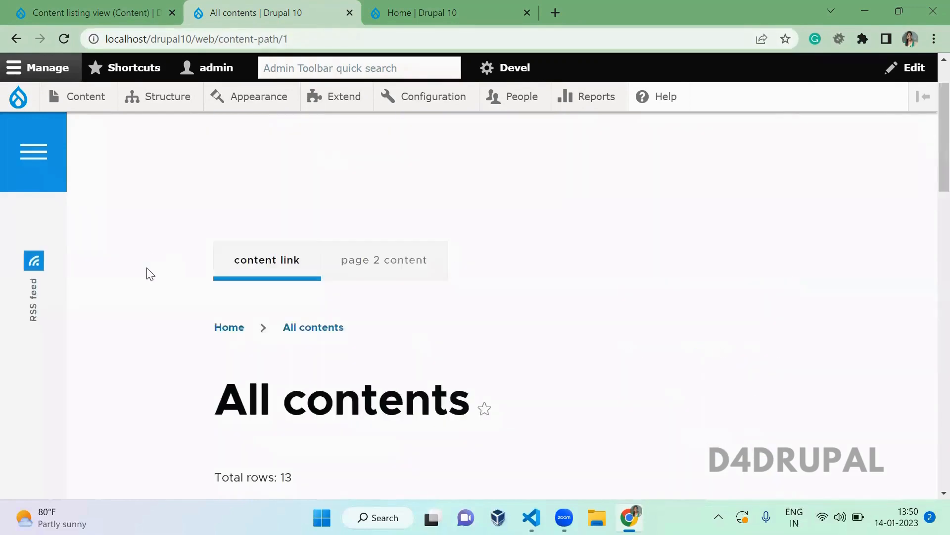
click(69, 11)
- Preview the view with contextual filter value 1 and highlight WHERE node_field_data.uid = '1'
scroll(404, 393, down, 15)
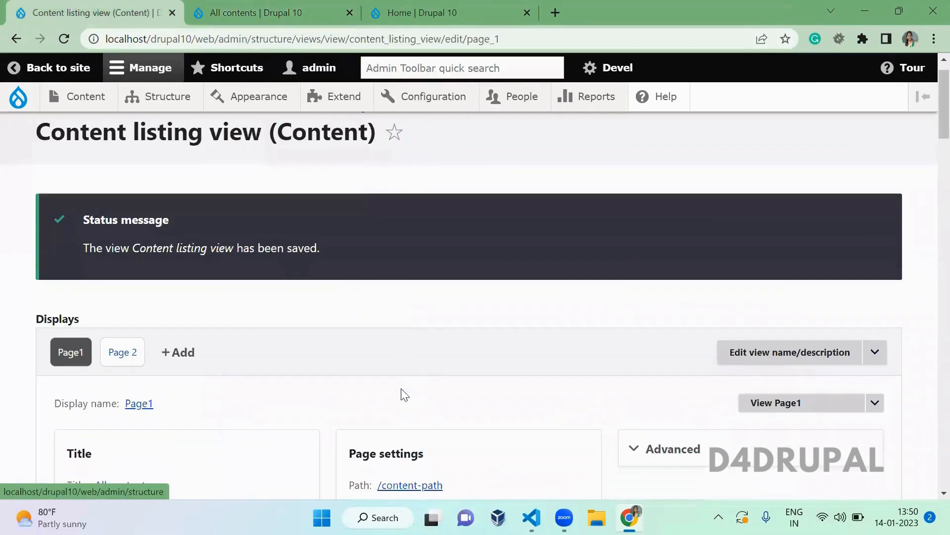
scroll(405, 394, down, 3)
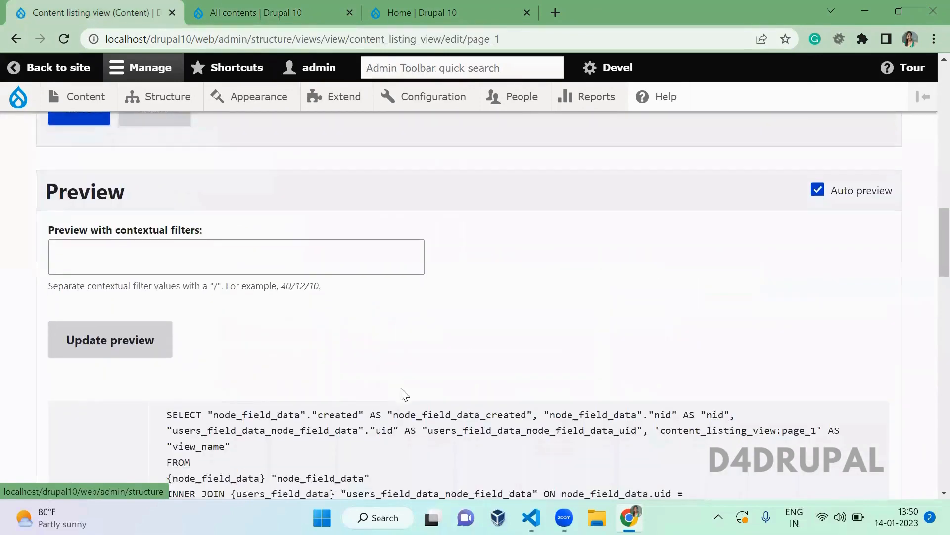
click(261, 171)
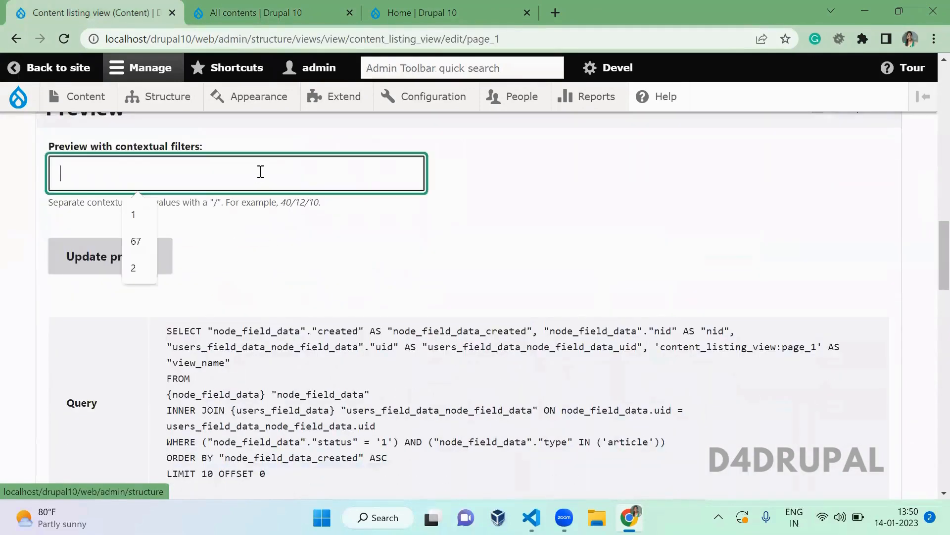
text(1)
click(159, 256)
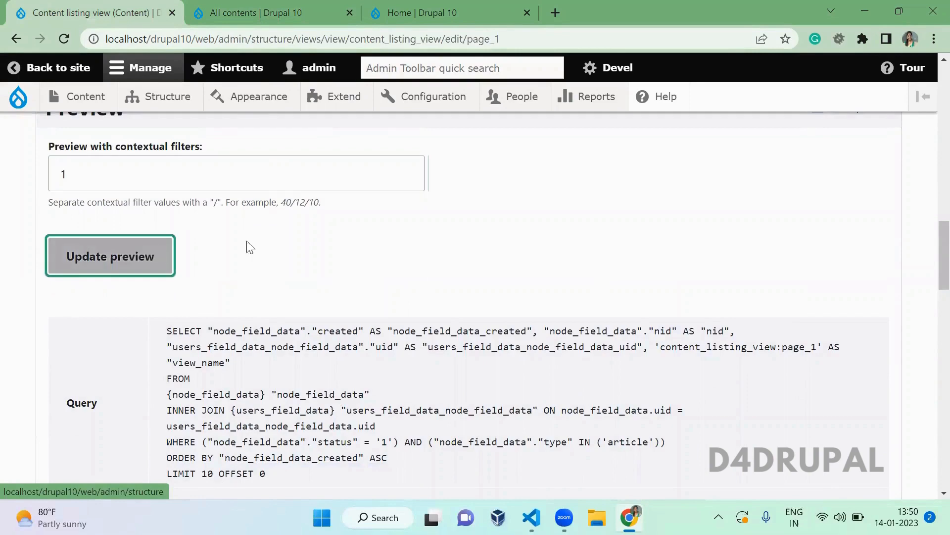
scroll(329, 258, down, 3)
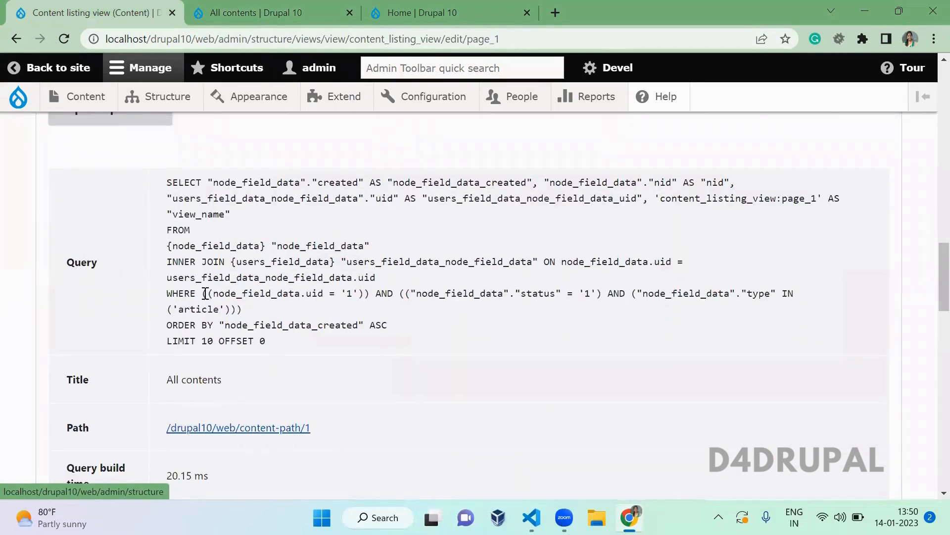
drag(206, 293, 385, 293)
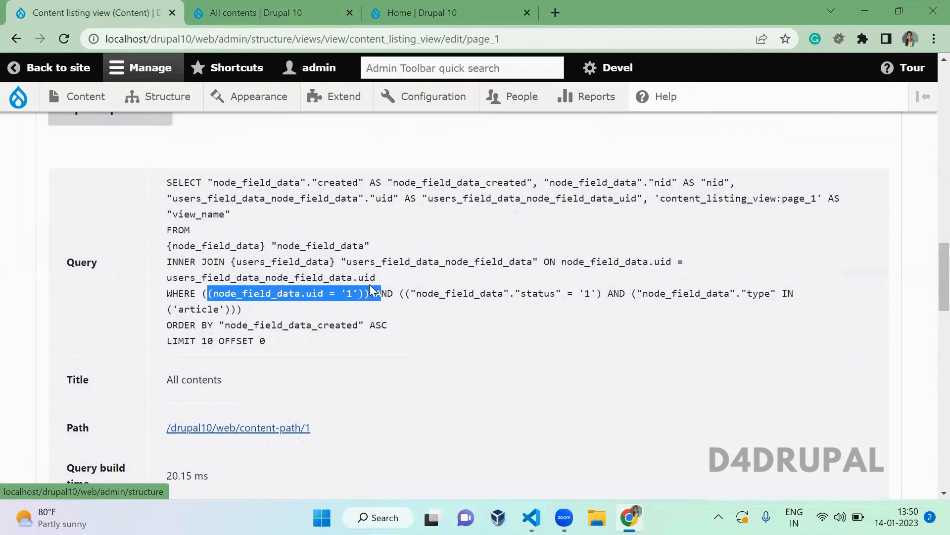
double_click(176, 294)
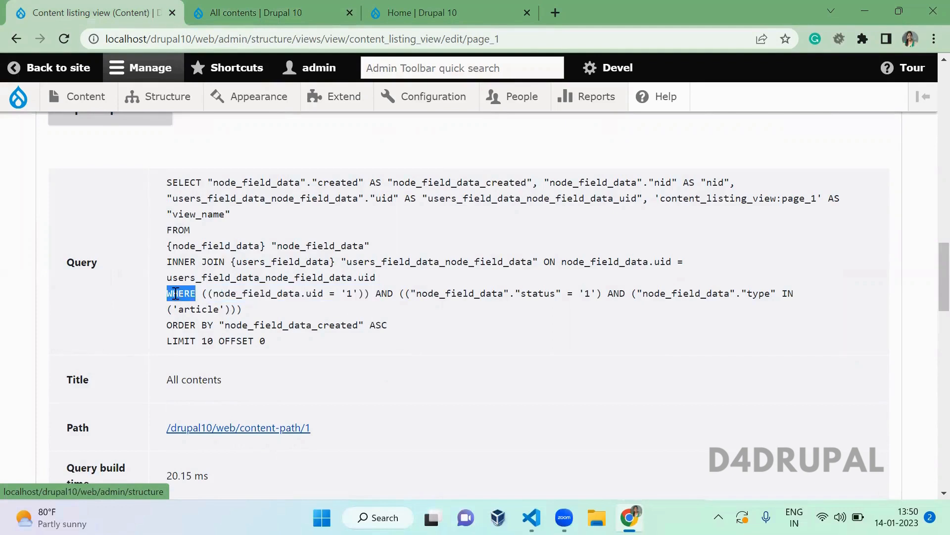
- Expand Advanced settings and point out the Content: Authored by contextual filter
scroll(302, 310, up, 6)
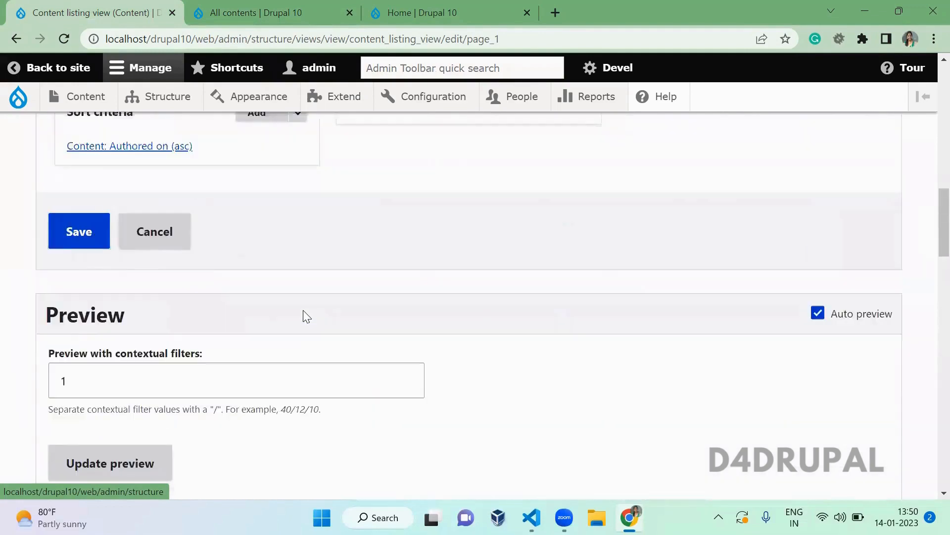
scroll(303, 317, up, 5)
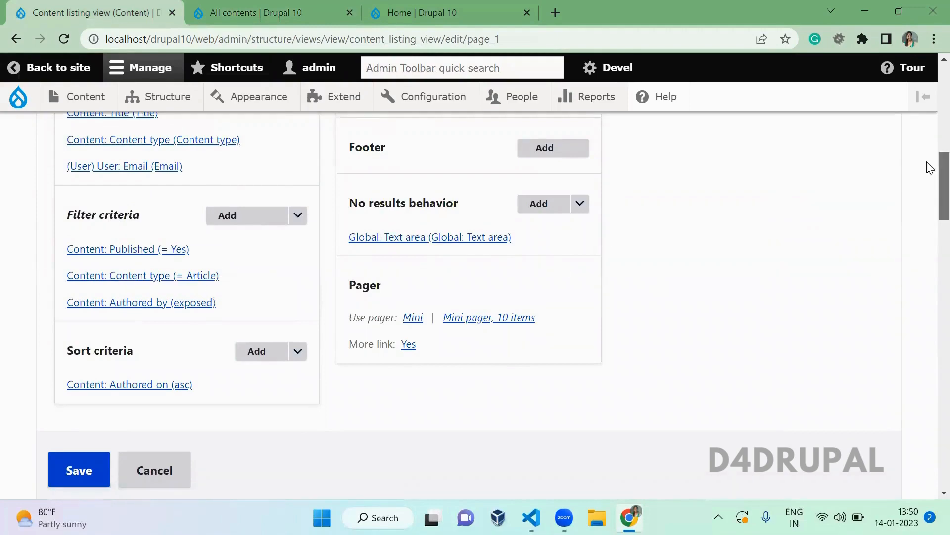
scroll(928, 148, up, 5)
click(706, 143)
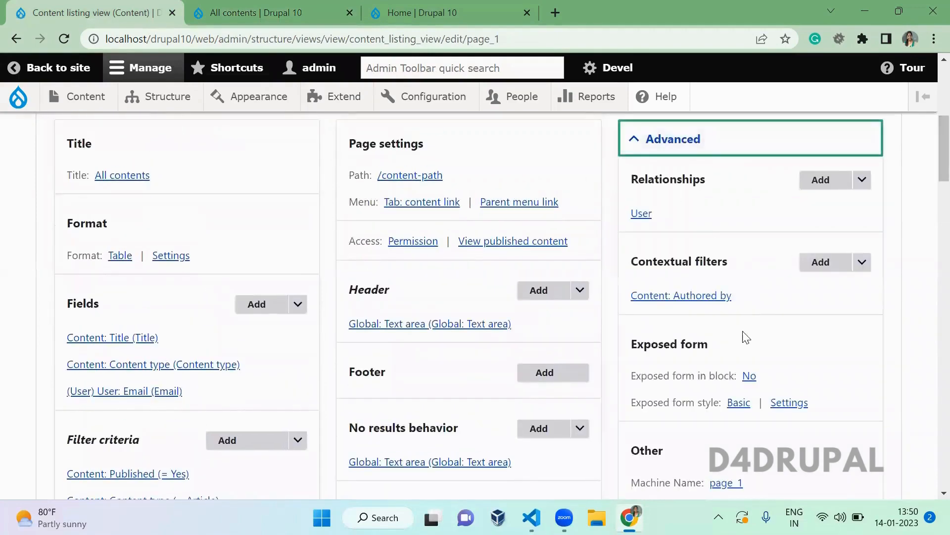
drag(759, 306, 617, 308)
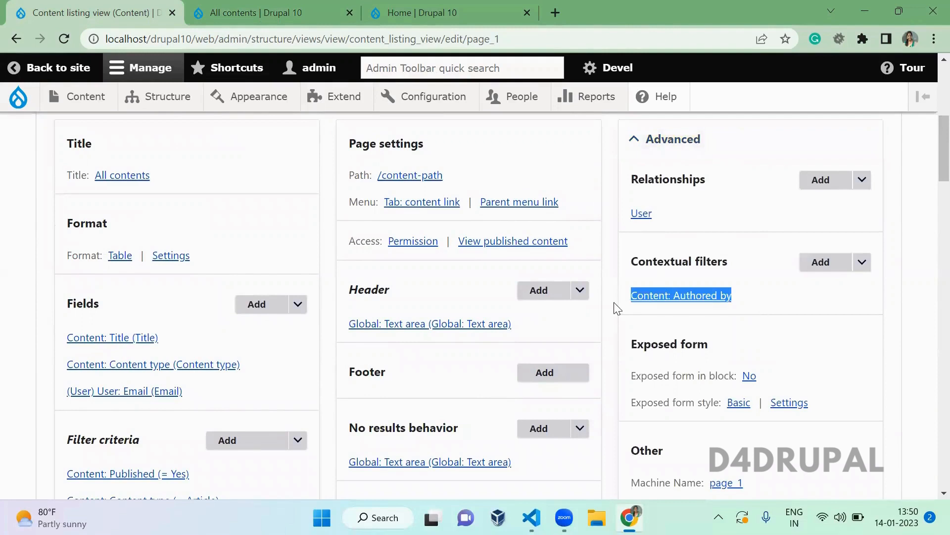
click(871, 323)
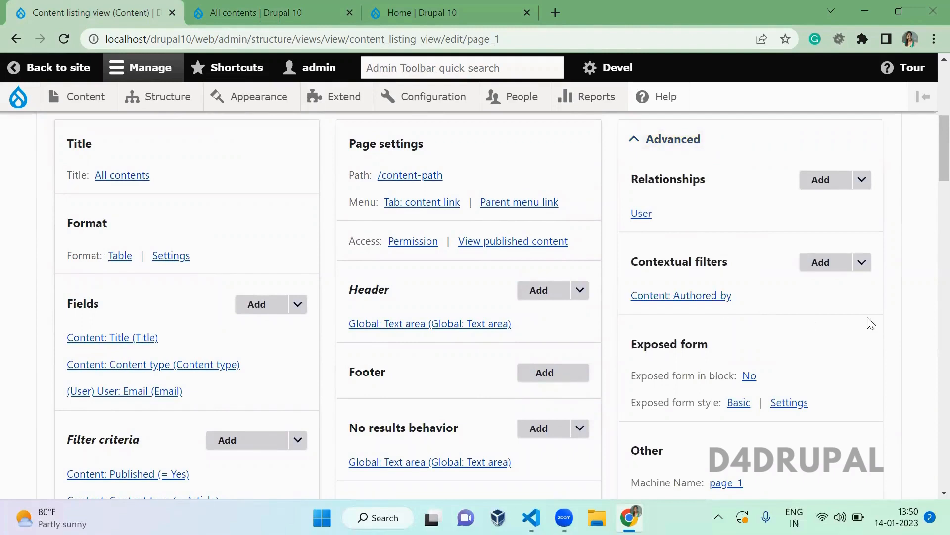
- Set 'Exposed form in block' to Yes and save the view
click(748, 376)
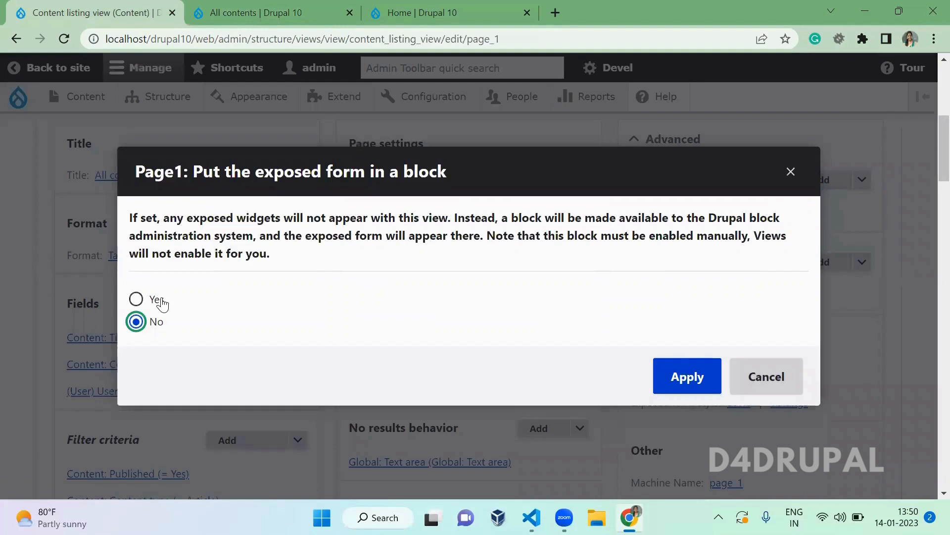
click(158, 300)
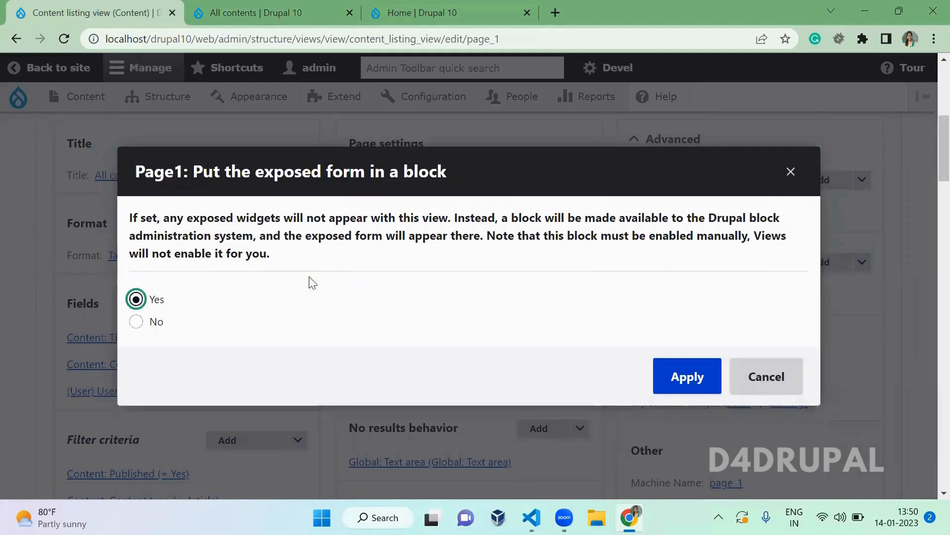
click(691, 378)
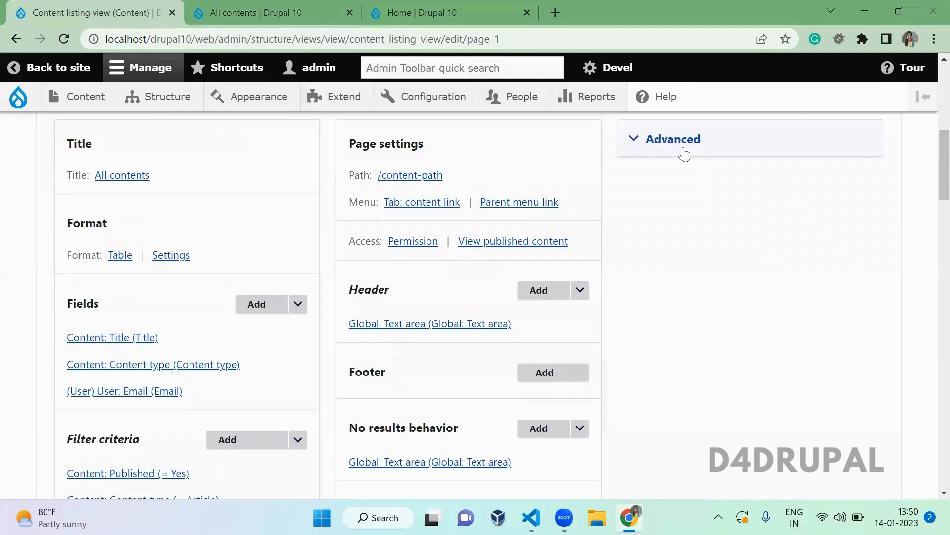
click(684, 154)
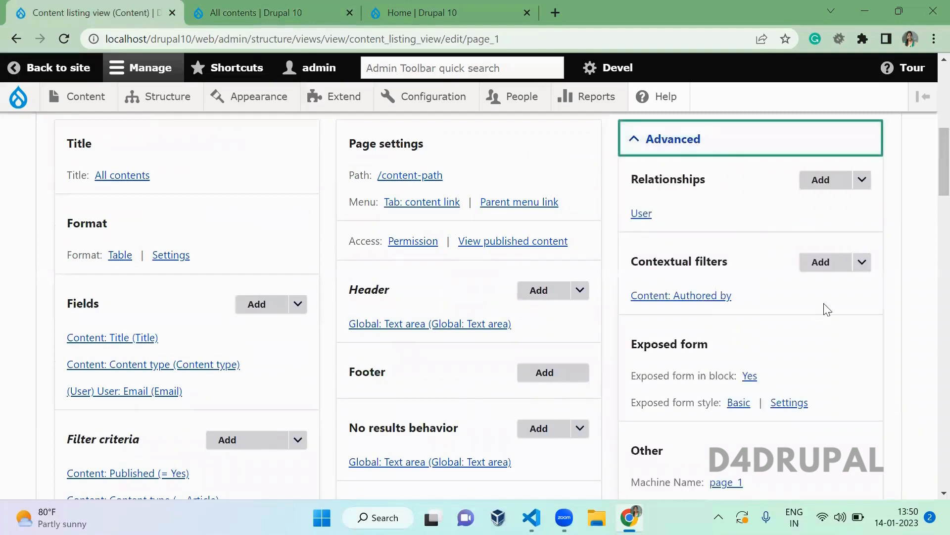
scroll(929, 149, down, 7)
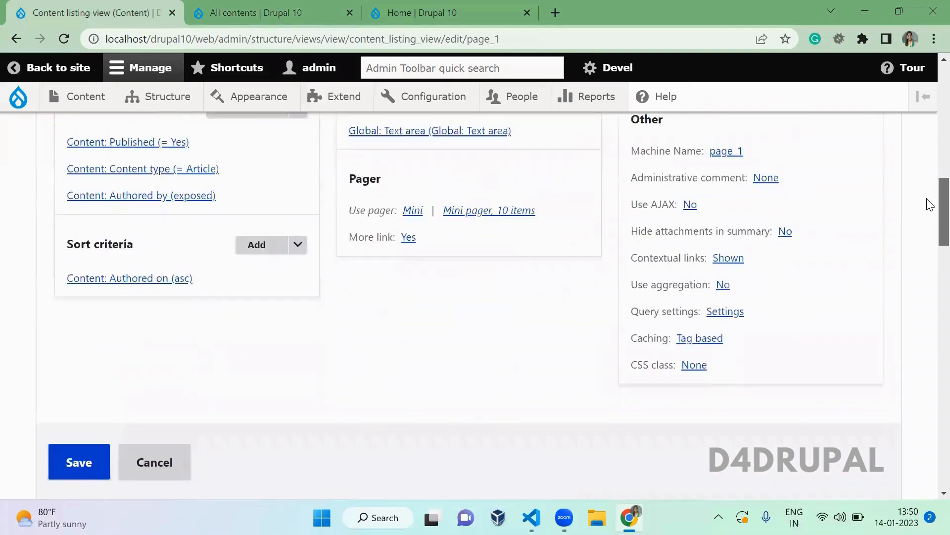
scroll(929, 221, down, 15)
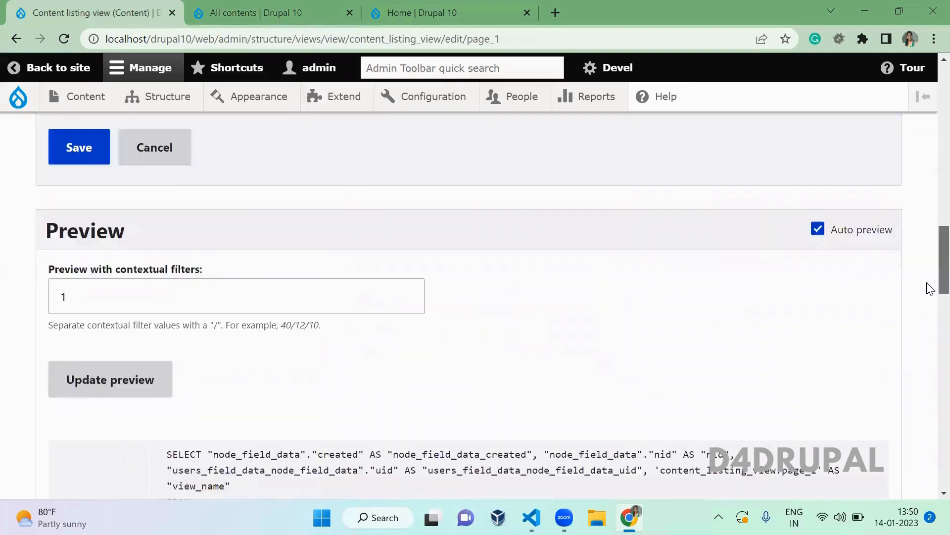
scroll(930, 365, up, 10)
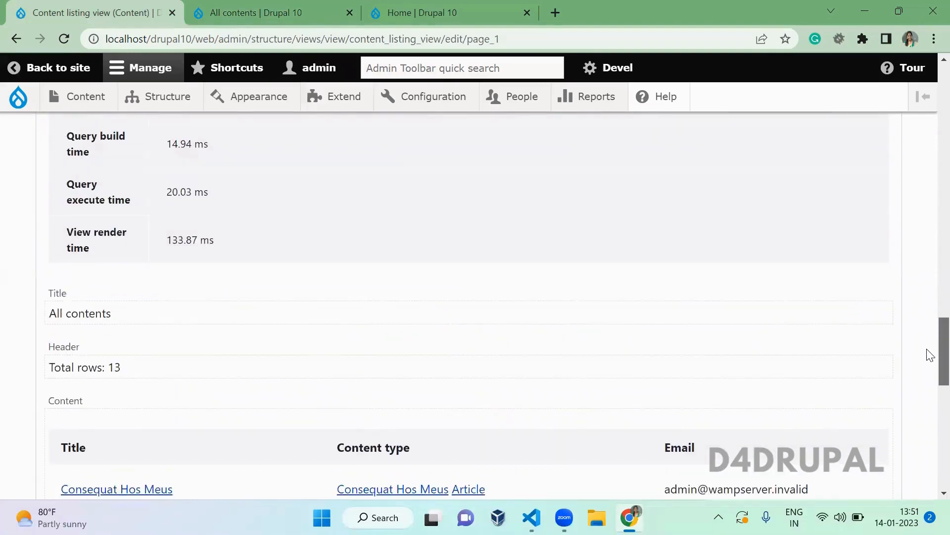
scroll(930, 247, up, 8)
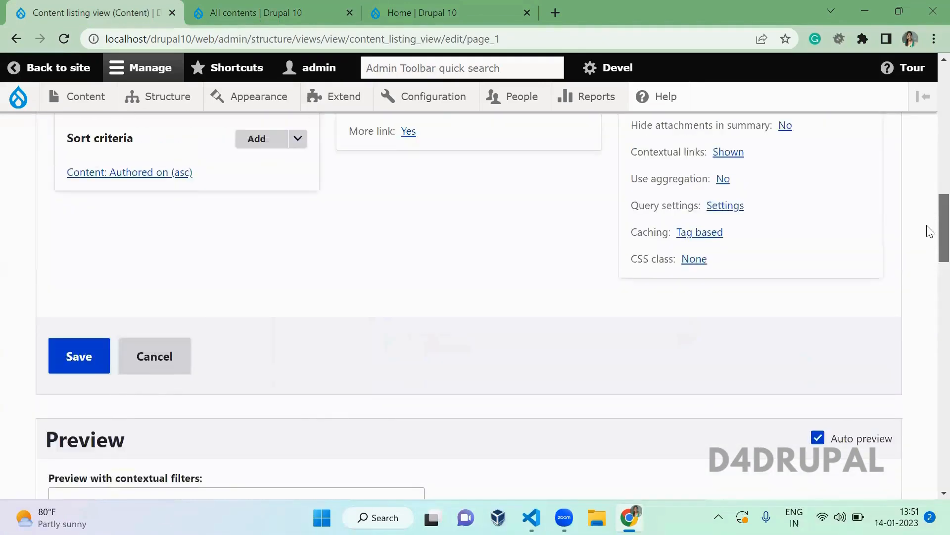
click(89, 365)
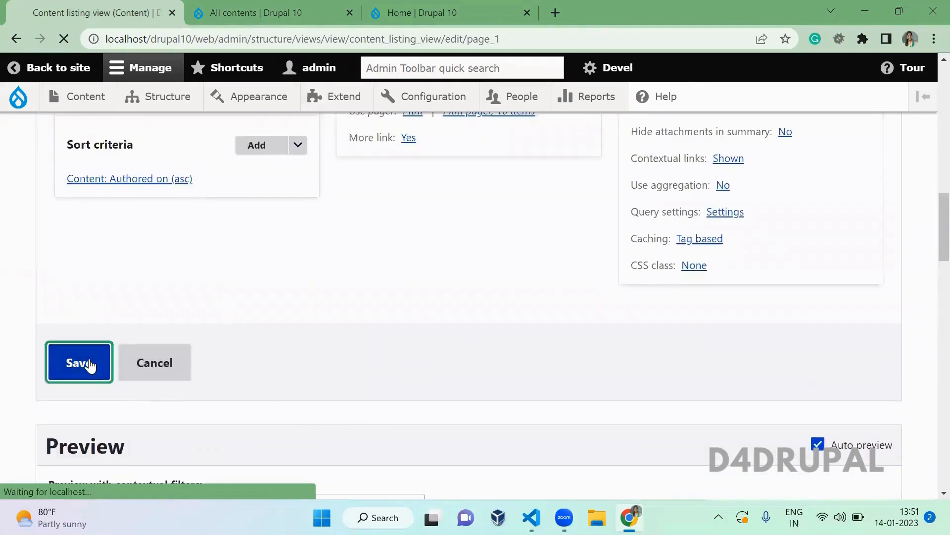
- Reload All contents to confirm the Authored by form is gone, and open Block layout in a new tab
click(263, 22)
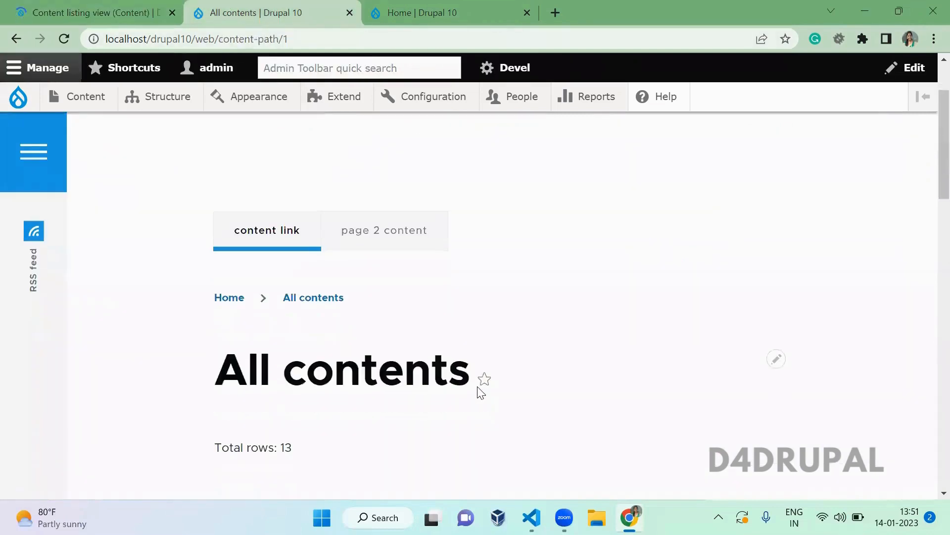
scroll(480, 393, down, 5)
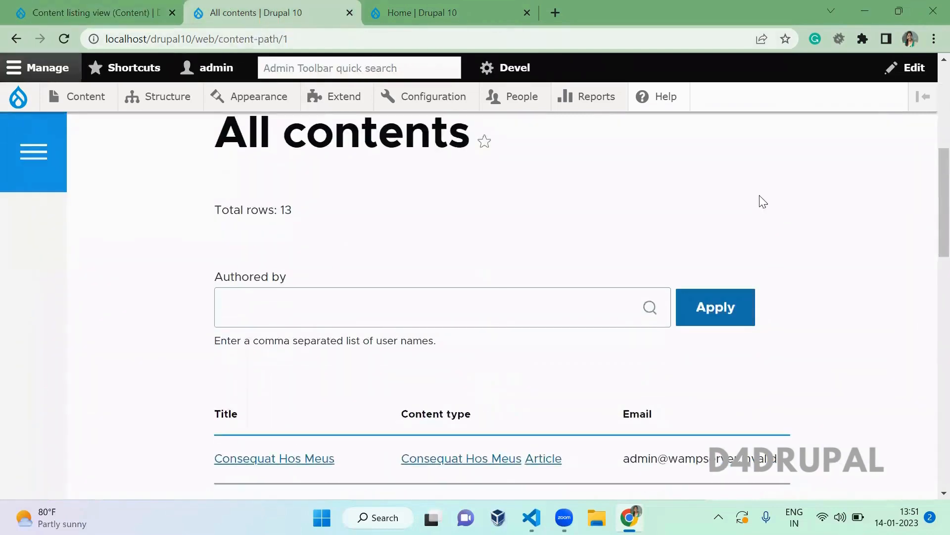
key(F5)
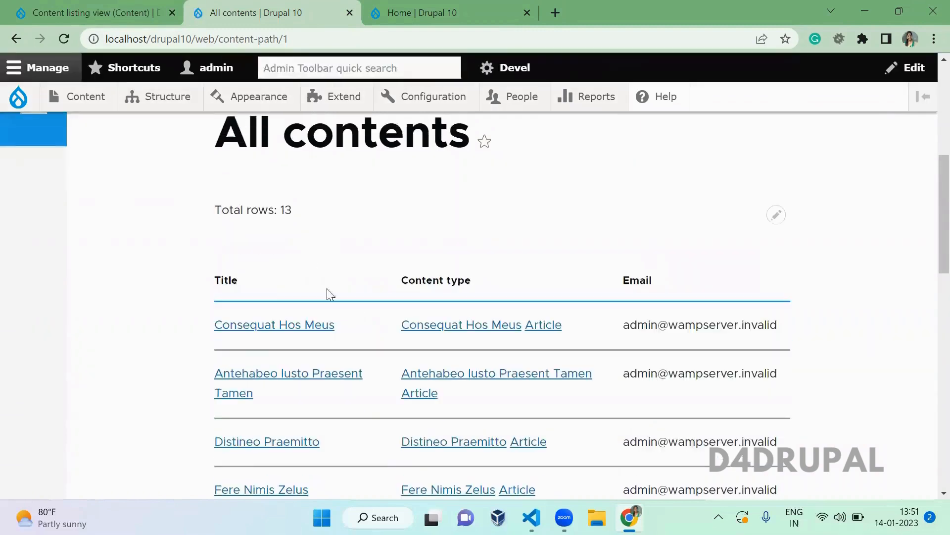
mouse_move(168, 99)
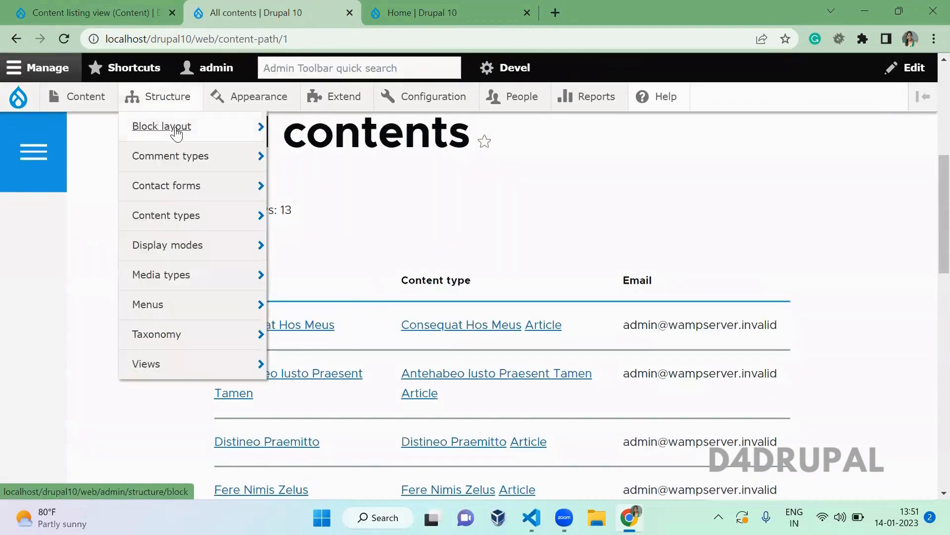
middle_click(170, 127)
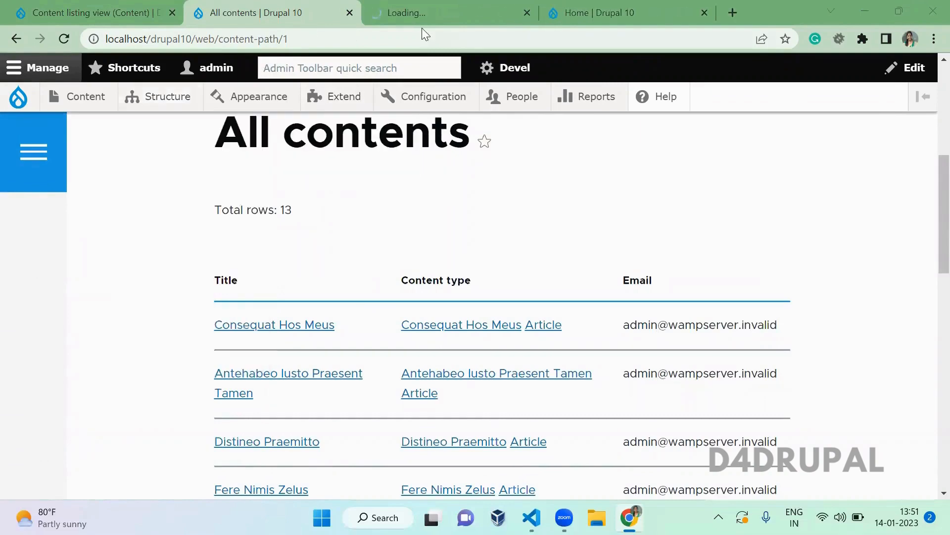
- Place the 'Exposed form: content_listing_view-page_1' block in the Hero (full width) region, filtering blocks by 'content'
click(422, 24)
scroll(352, 271, down, 10)
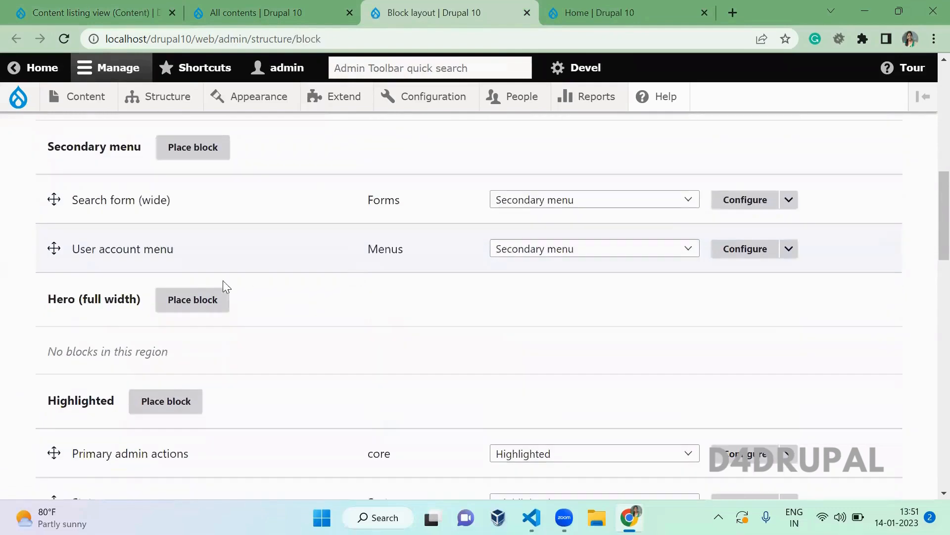
click(210, 305)
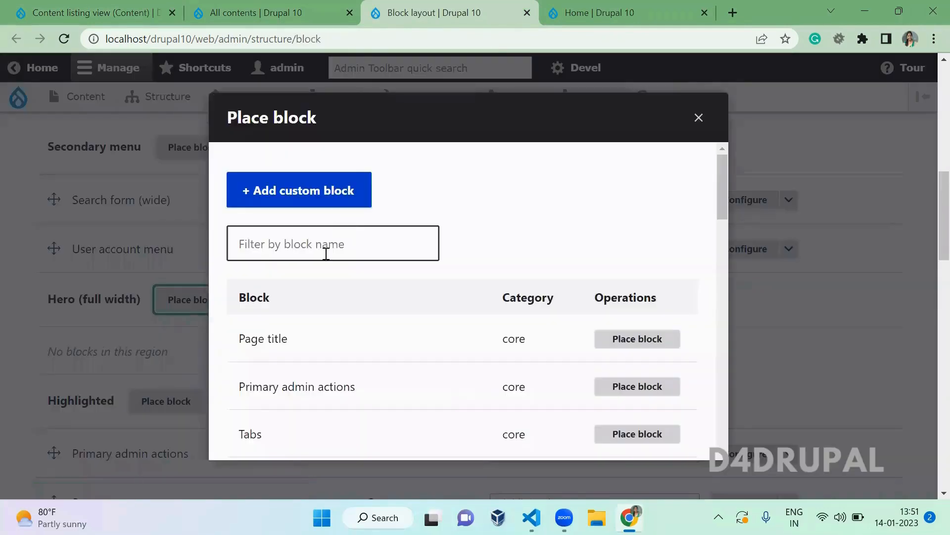
click(326, 253)
text(content)
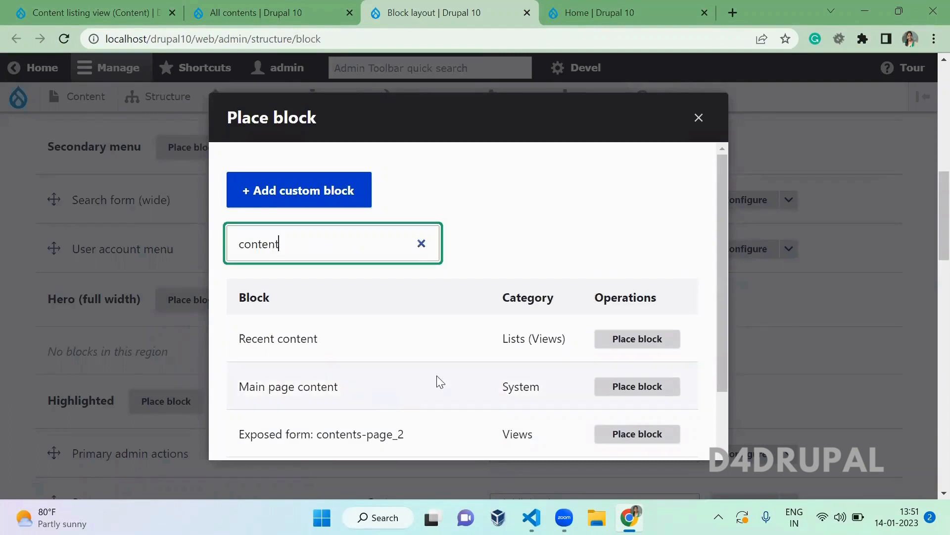
drag(725, 247, 729, 331)
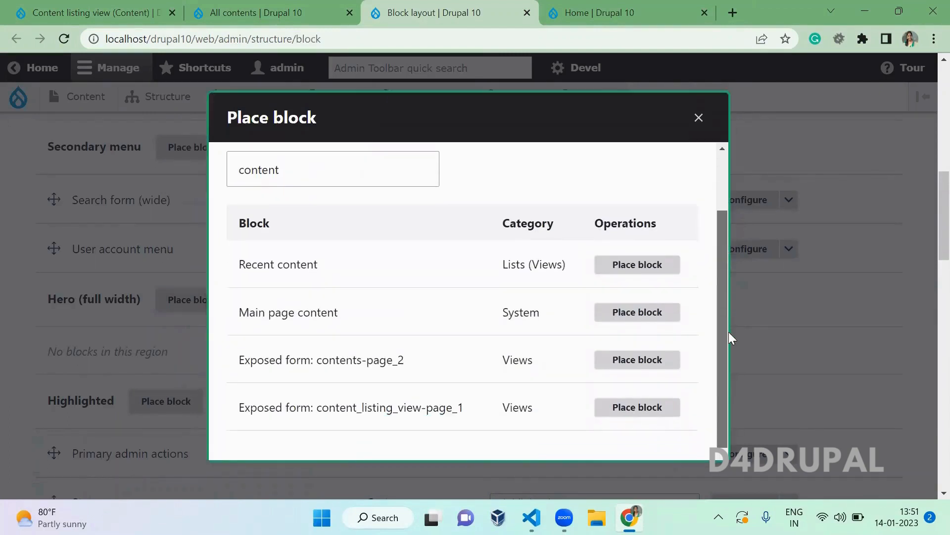
triple_click(429, 404)
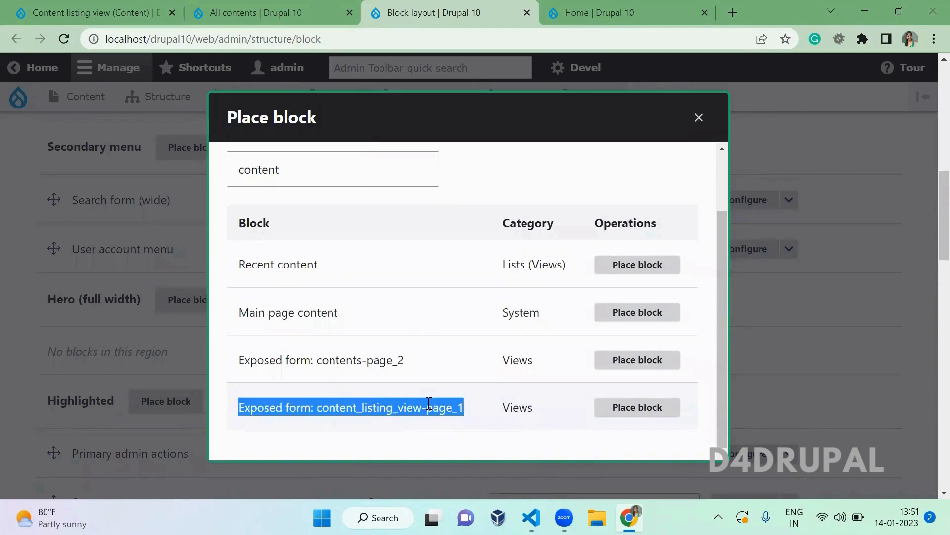
click(651, 413)
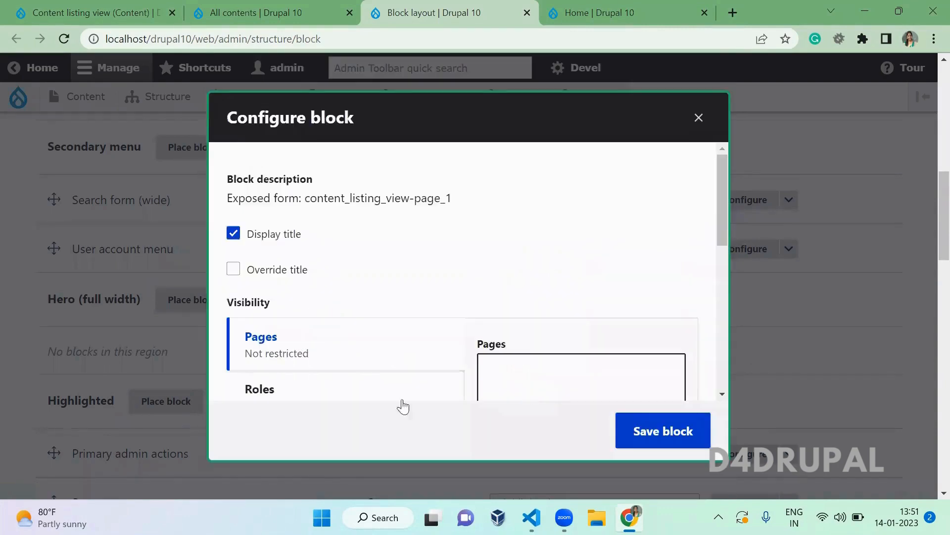
- Restrict the exposed form block to /content-path and /content-path/* pages and save it
click(203, 7)
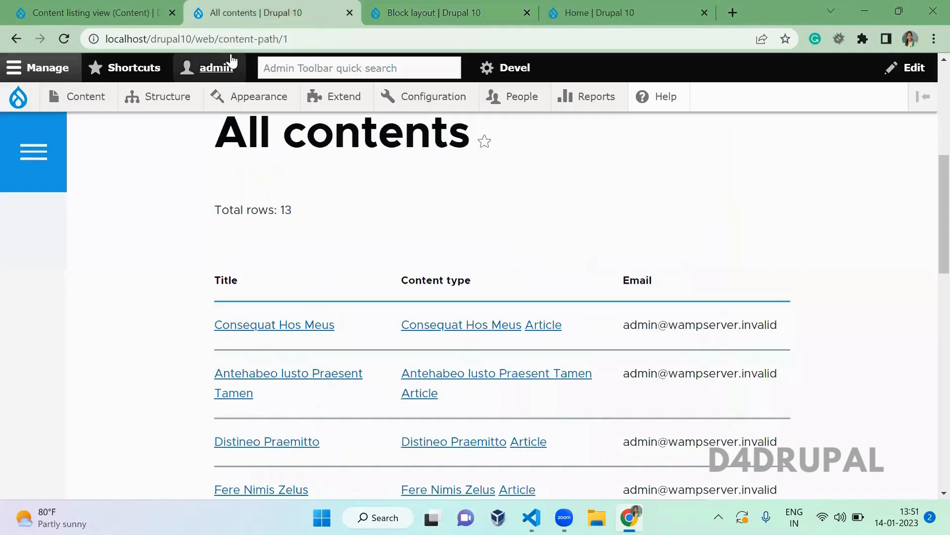
drag(215, 39, 352, 41)
key(ctrl+c)
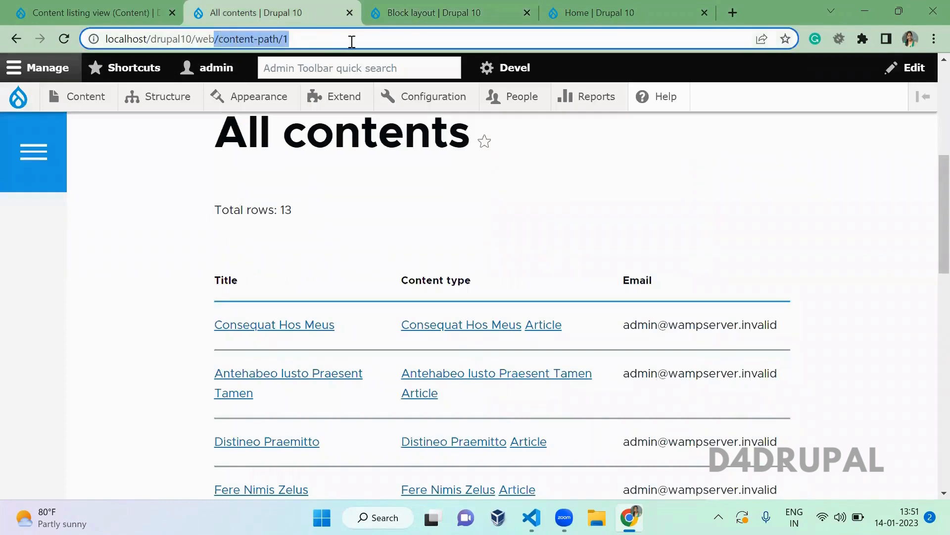
click(411, 22)
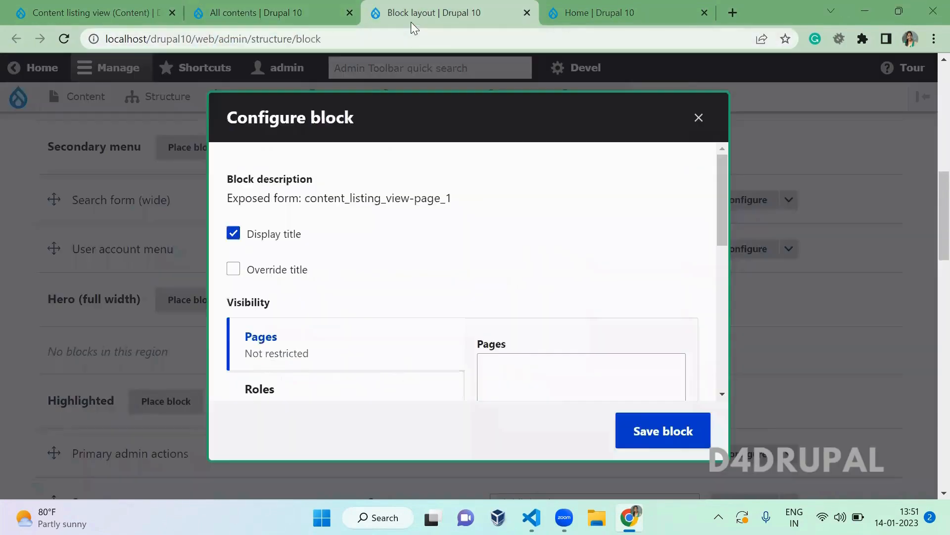
click(562, 391)
key(ctrl+v)
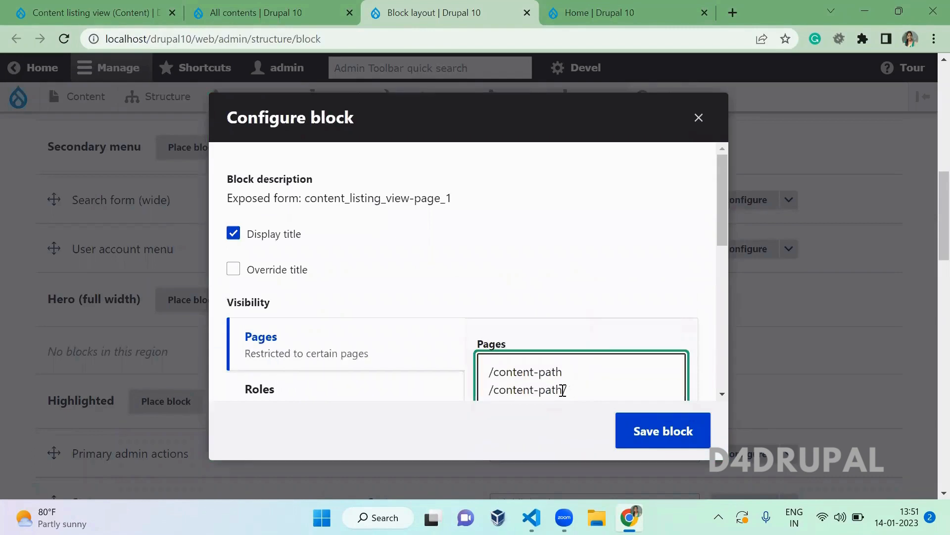
text(/)
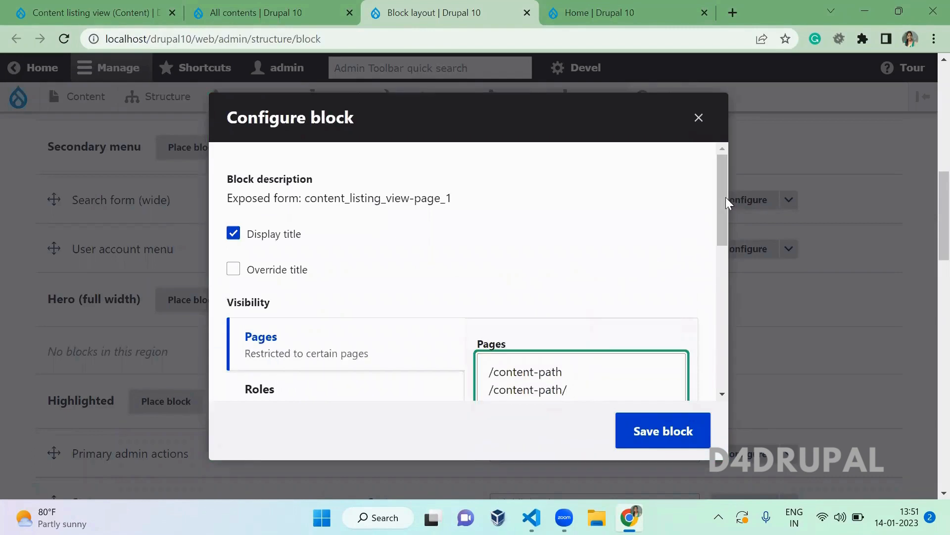
drag(722, 199, 721, 262)
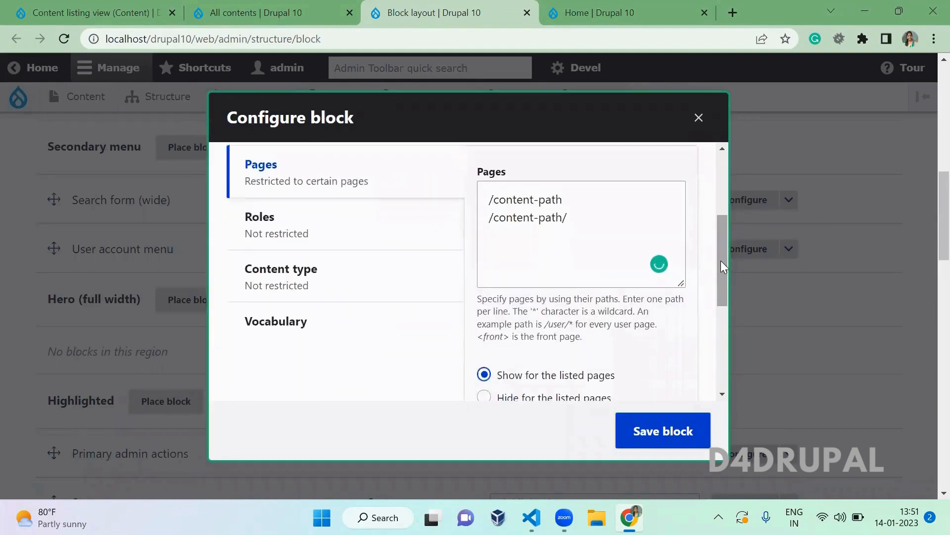
click(619, 225)
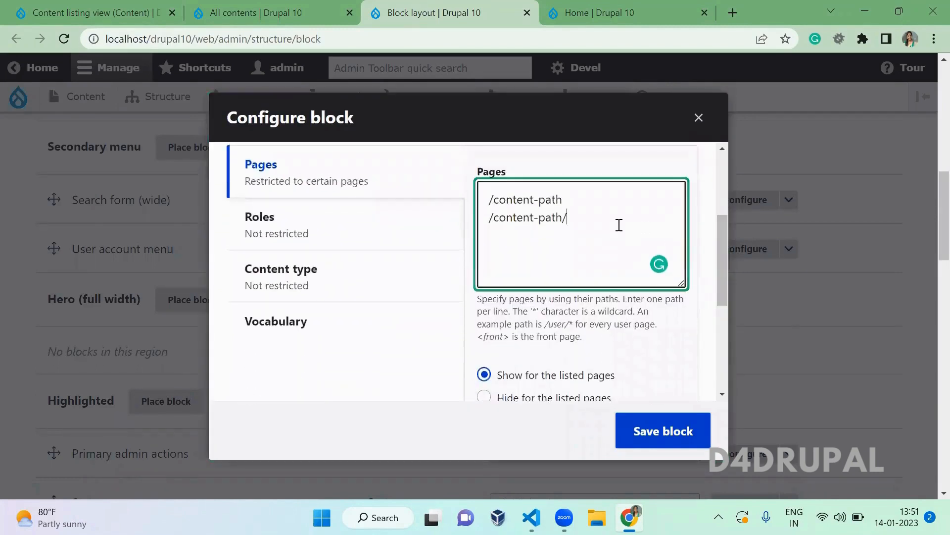
click(671, 431)
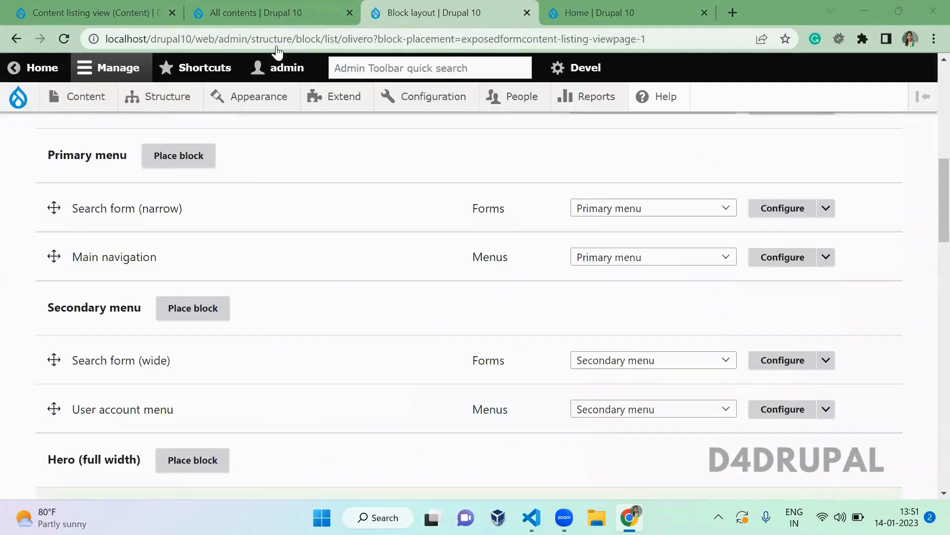
click(276, 14)
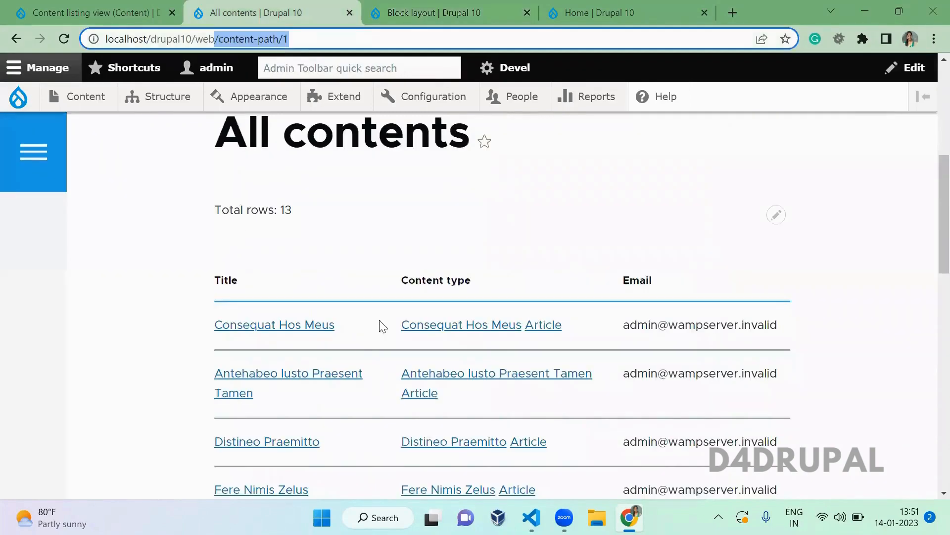
- Reload All contents and filter the listing by the author xxxx
click(403, 261)
scroll(405, 262, up, 6)
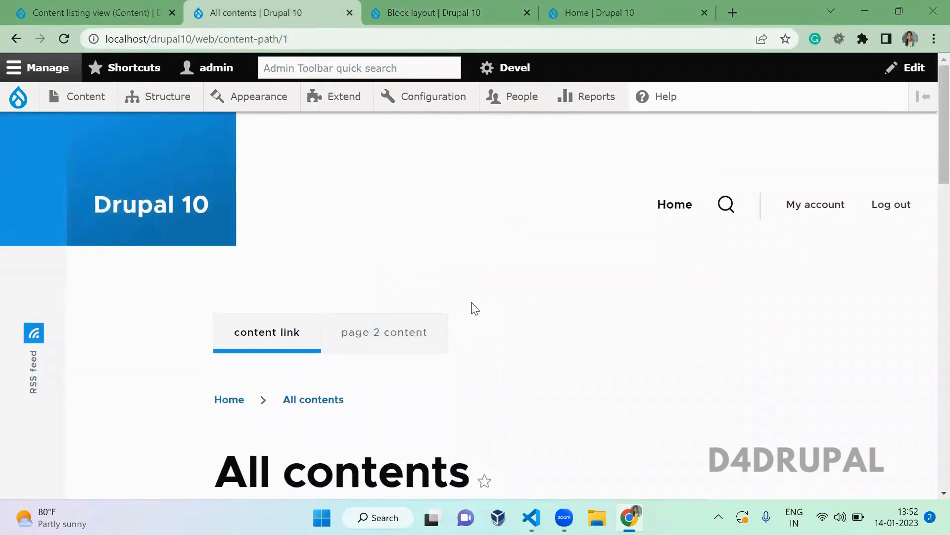
key(F5)
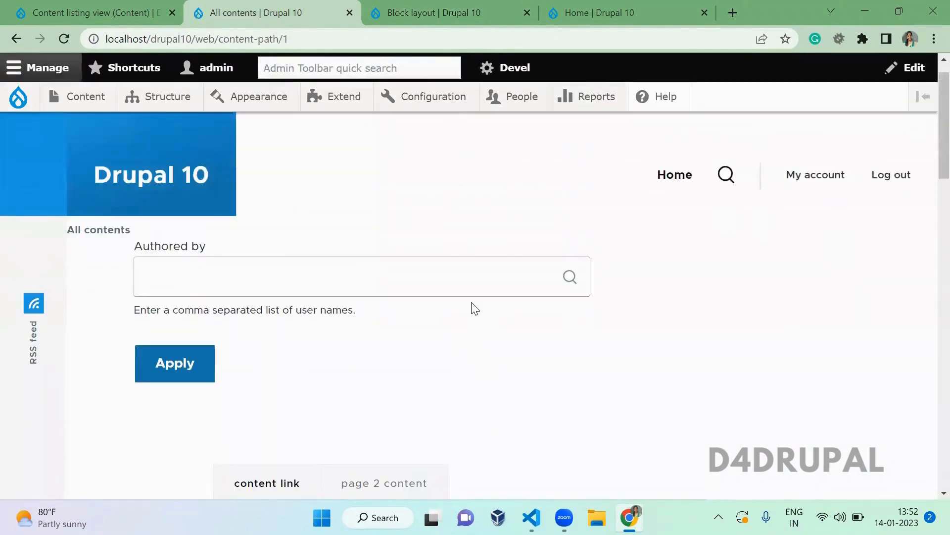
click(441, 282)
click(280, 290)
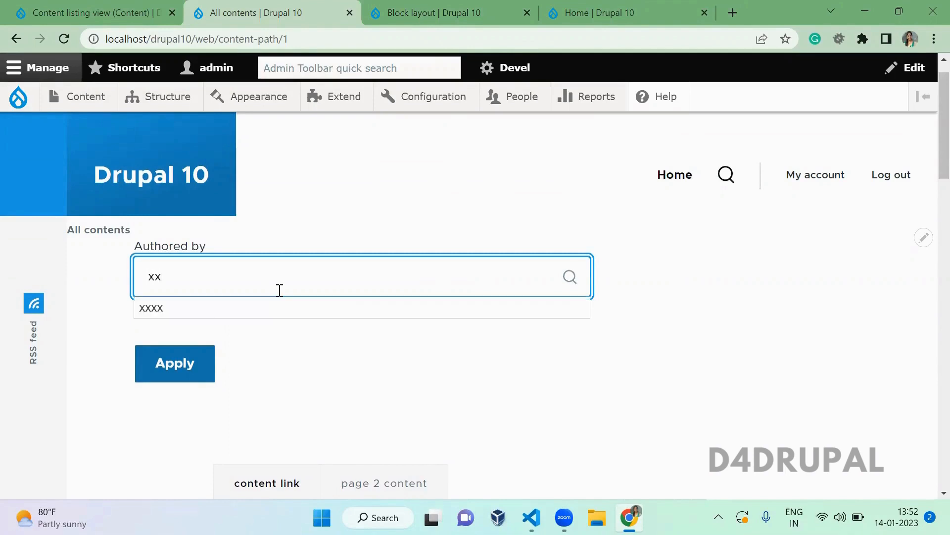
click(149, 307)
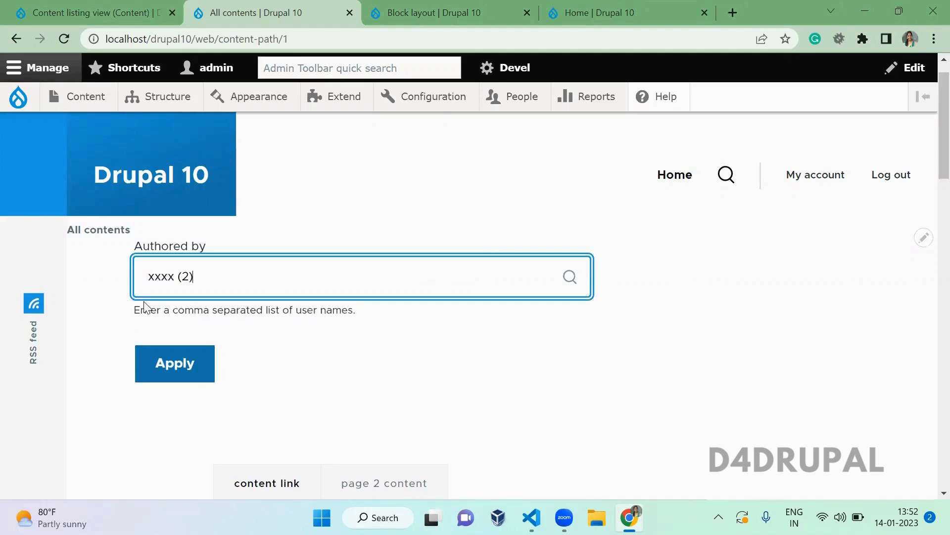
click(174, 364)
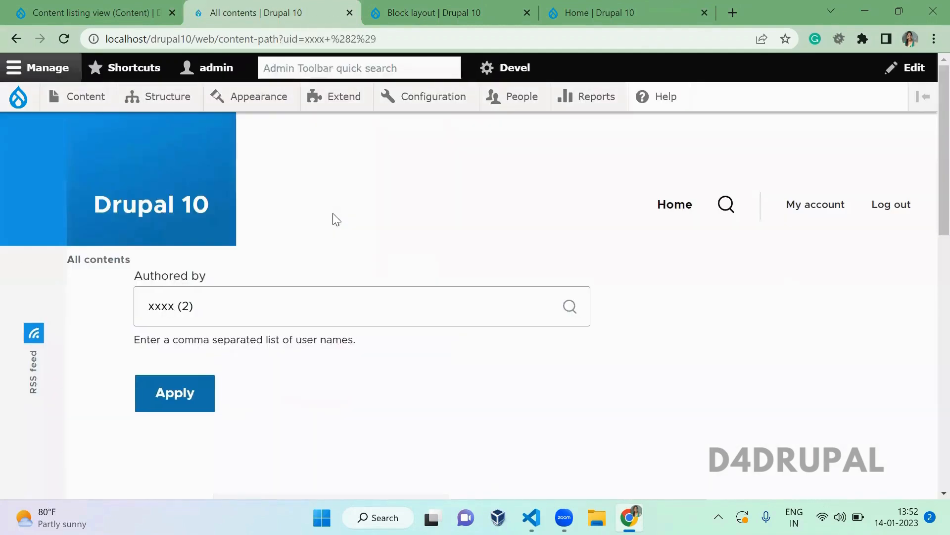
- Change the Authored by filter to admin and apply it to list admin's articles
drag(278, 40, 425, 40)
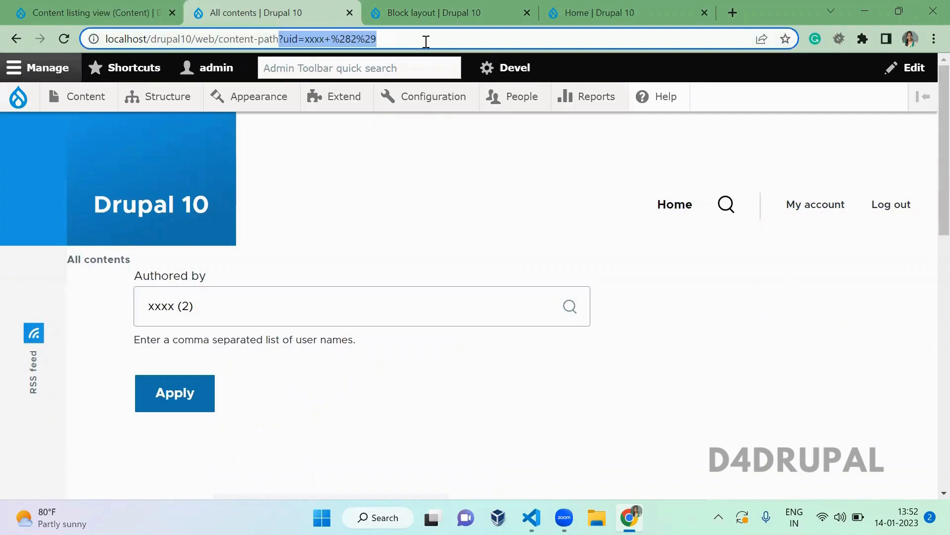
click(384, 396)
scroll(389, 400, down, 1)
scroll(389, 400, down, 7)
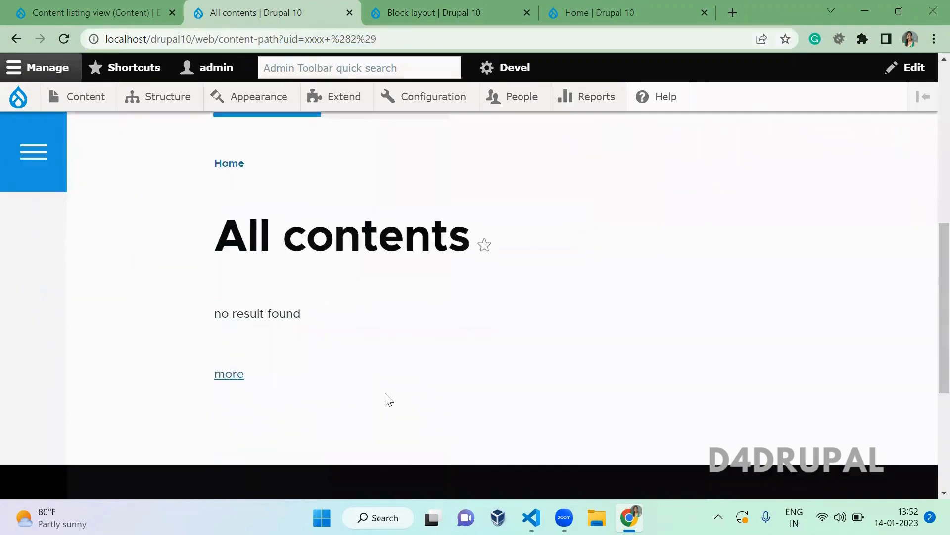
scroll(389, 400, up, 7)
drag(282, 283, 102, 272)
text(ad)
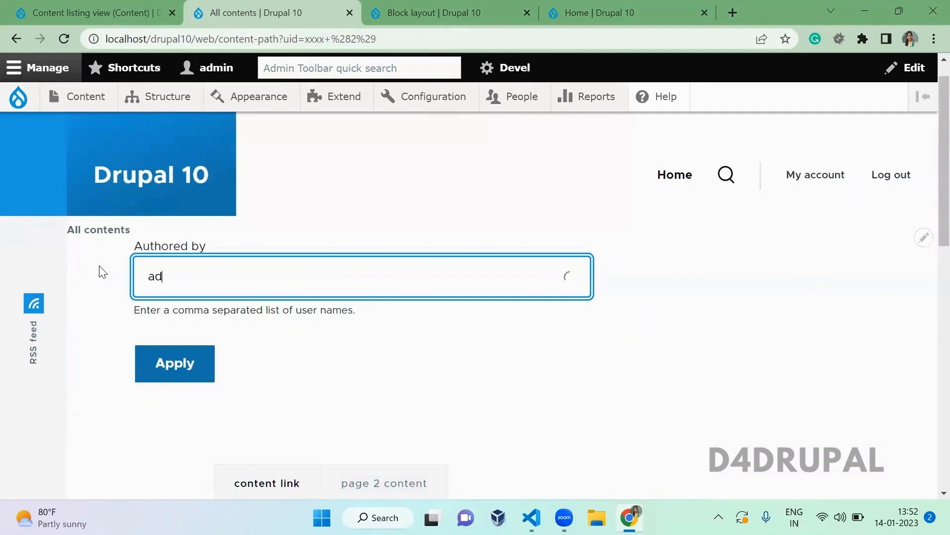
click(154, 307)
click(185, 366)
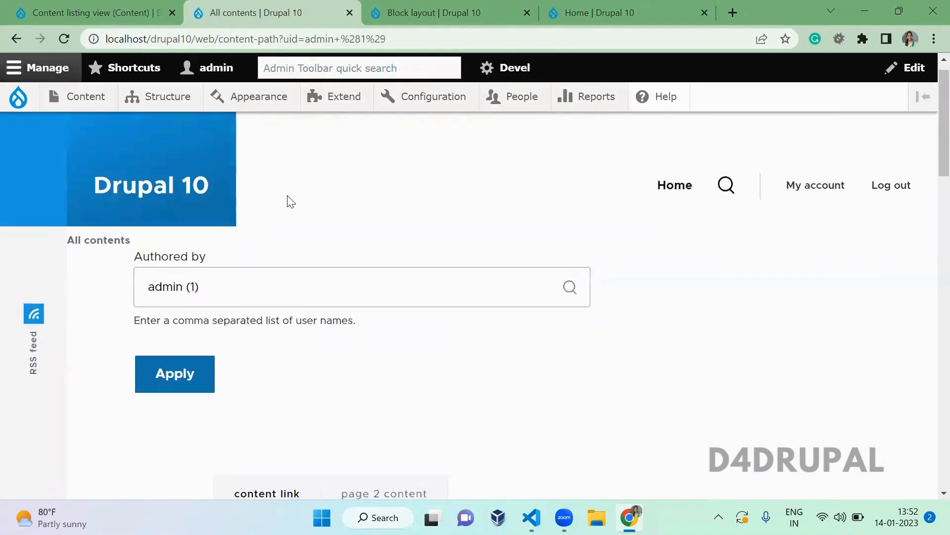
scroll(287, 195, down, 7)
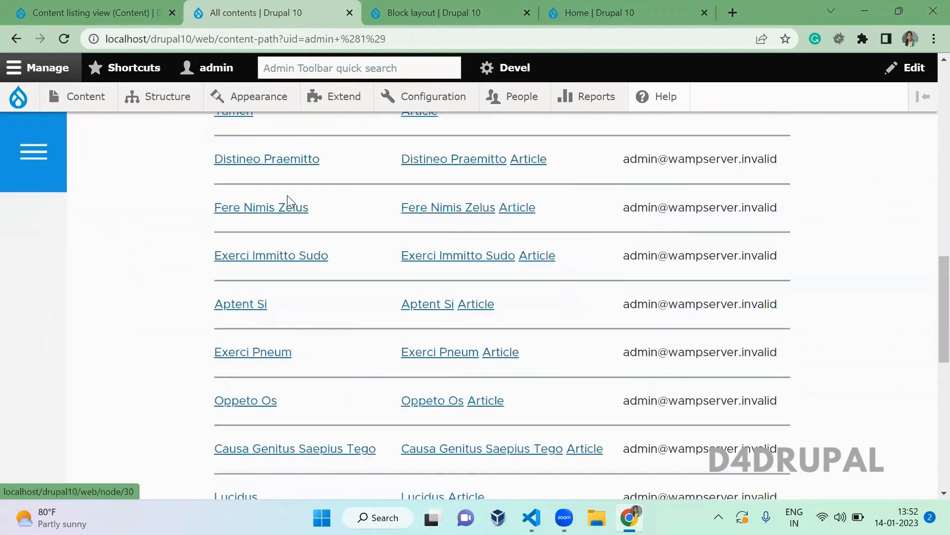
scroll(288, 195, up, 7)
scroll(288, 196, up, 3)
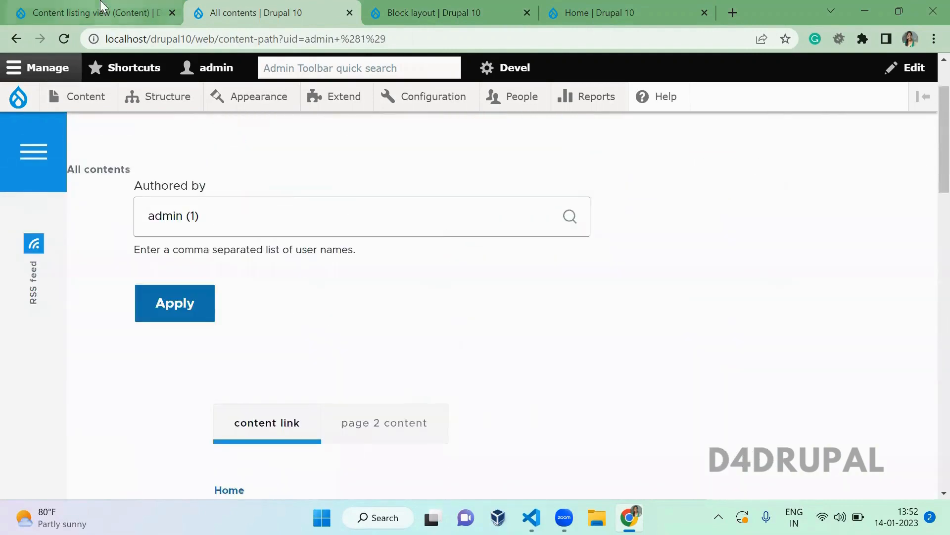
- Expose the Content: Authored on sort criterion to visitors
click(148, 15)
scroll(295, 338, down, 10)
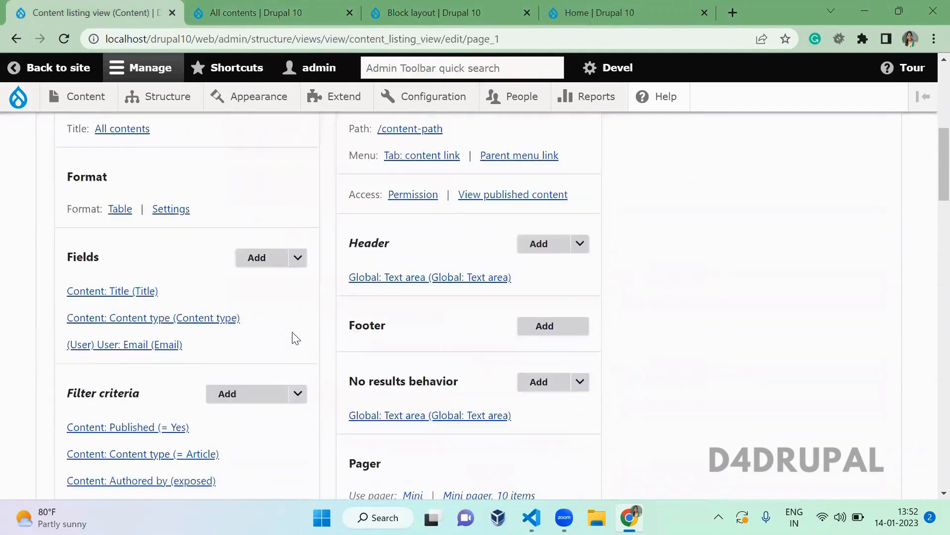
scroll(292, 332, down, 2)
click(159, 236)
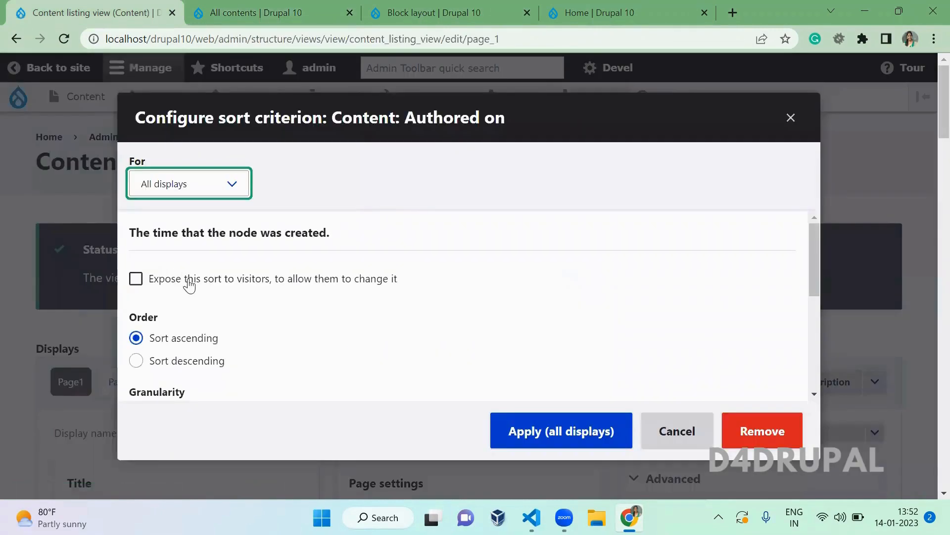
click(187, 279)
click(568, 429)
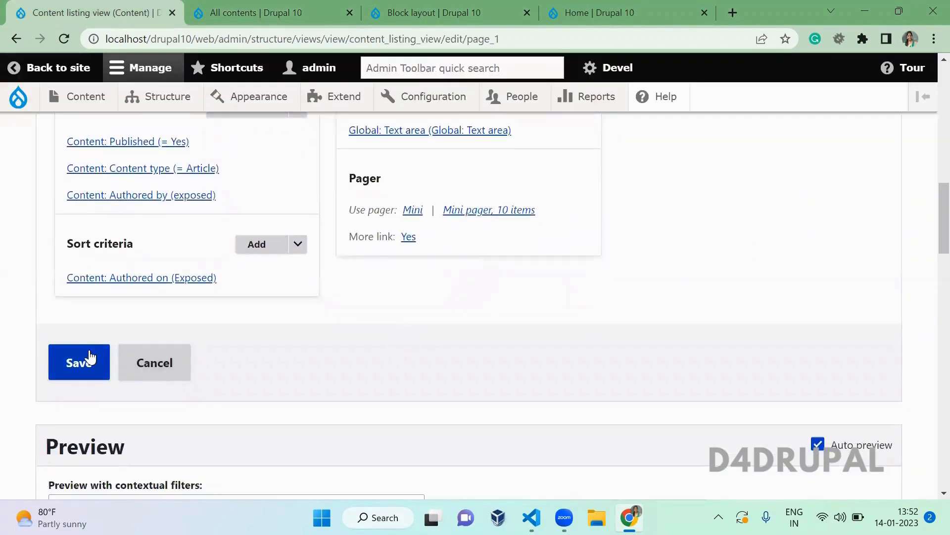
- Save the view, reload All contents and flush all caches
click(89, 359)
key(ctrl+Tab)
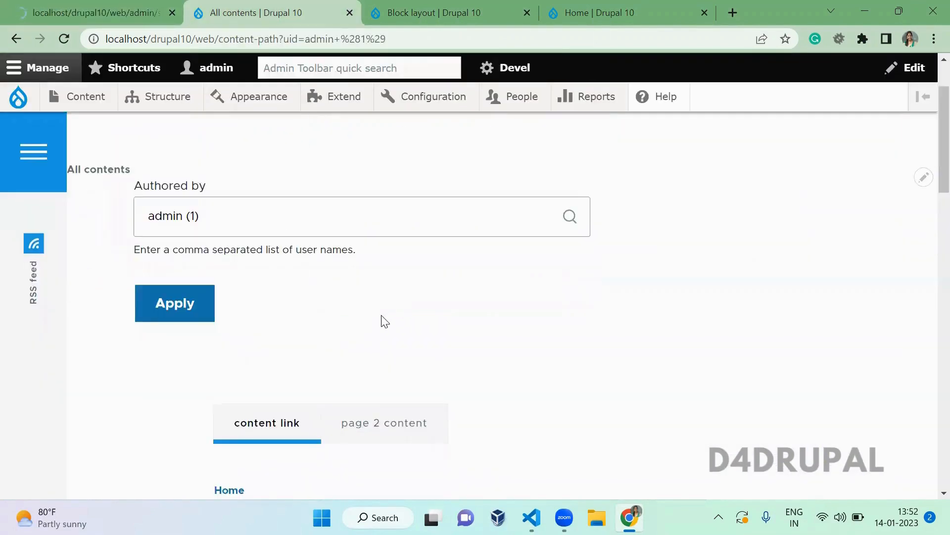
key(F5)
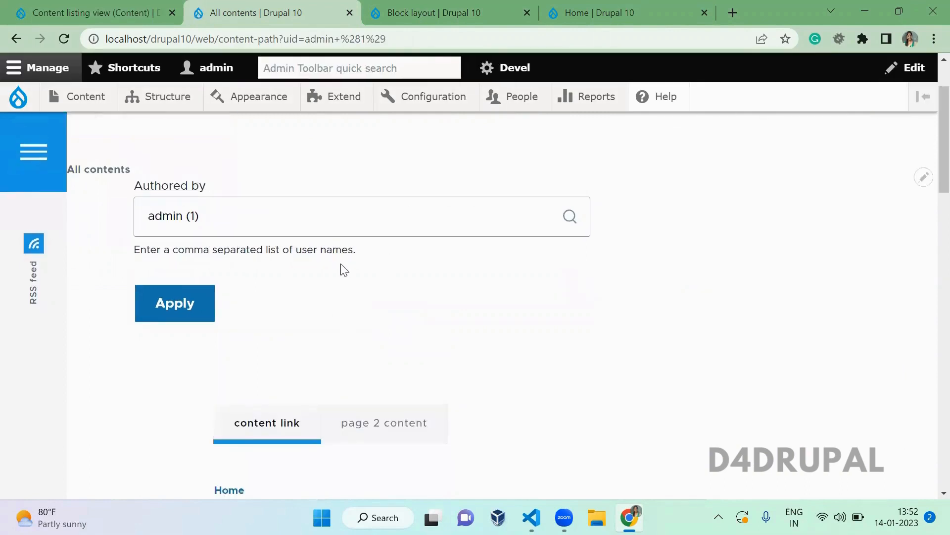
mouse_move(18, 97)
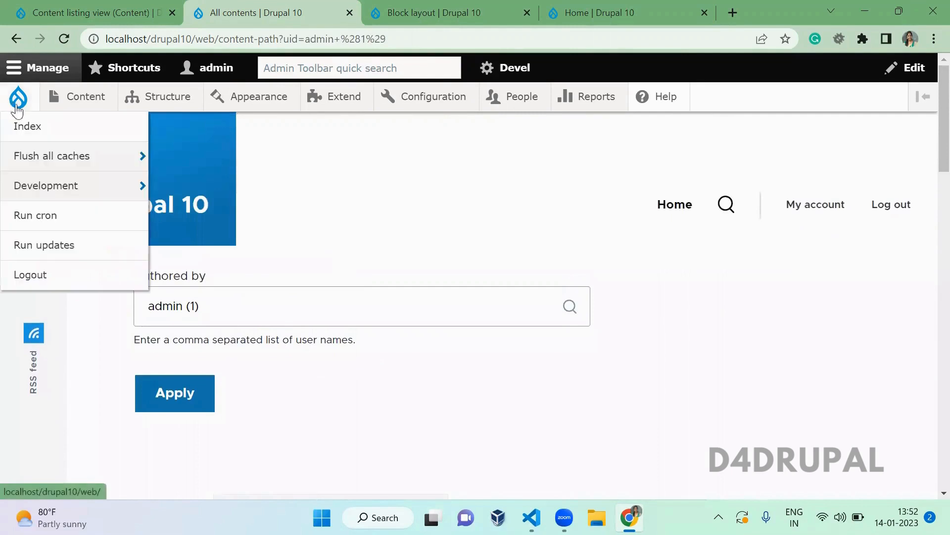
click(58, 167)
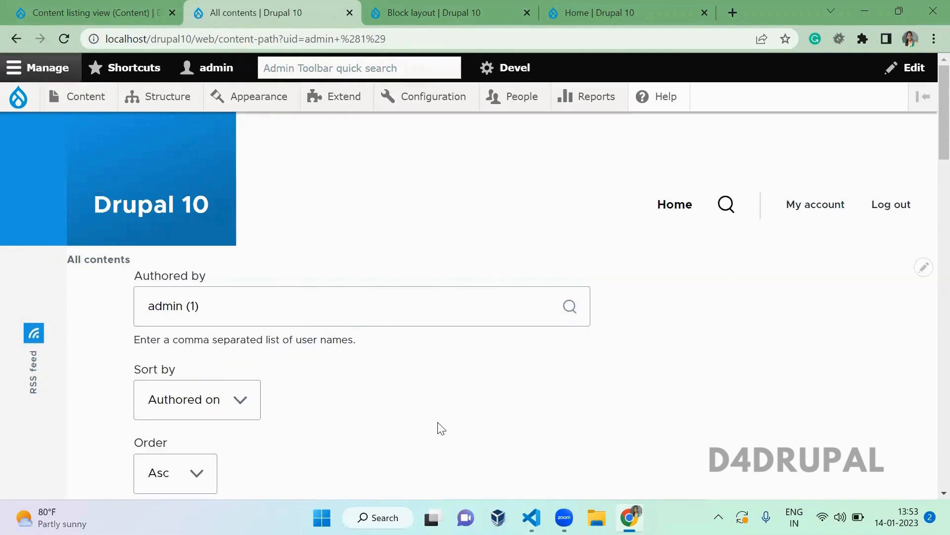
- Check that All contents offers Sort by 'Authored on' with Asc/Desc order choices
scroll(441, 429, down, 1)
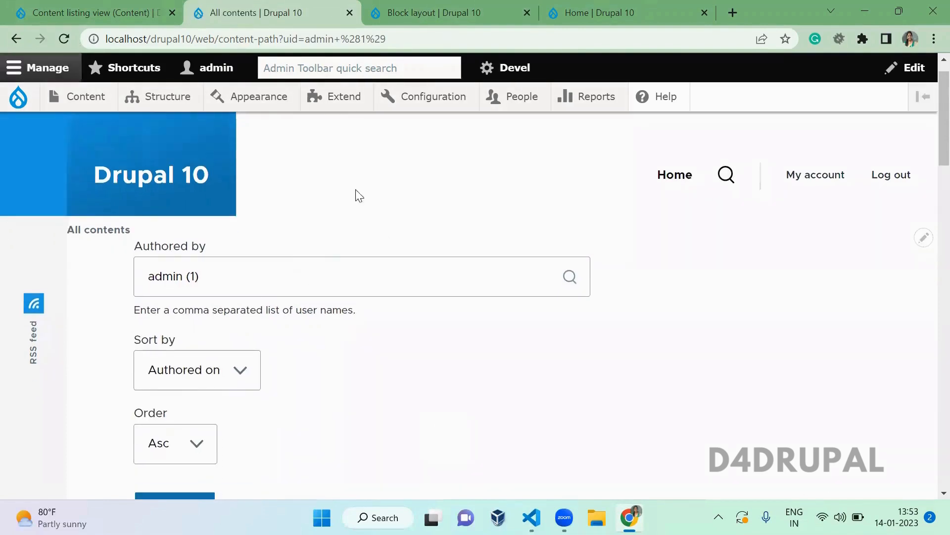
click(176, 369)
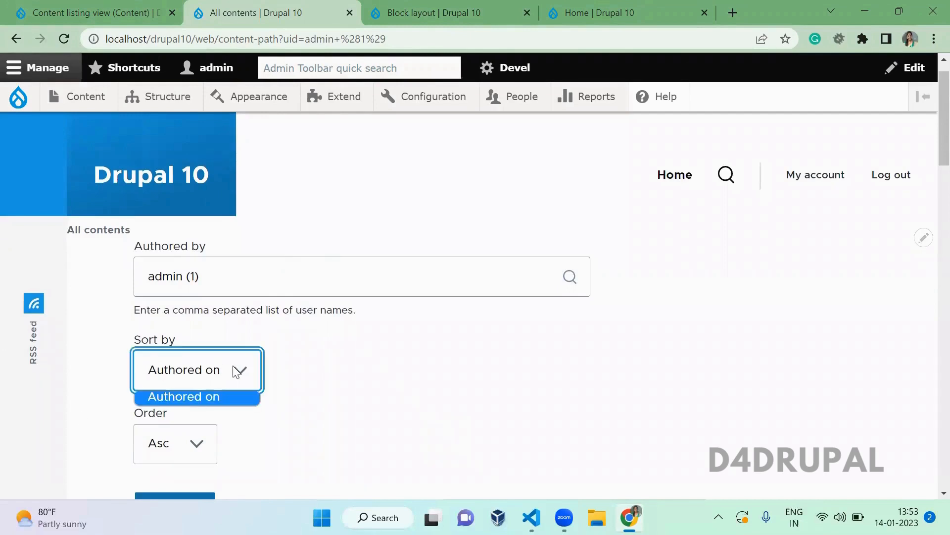
click(191, 445)
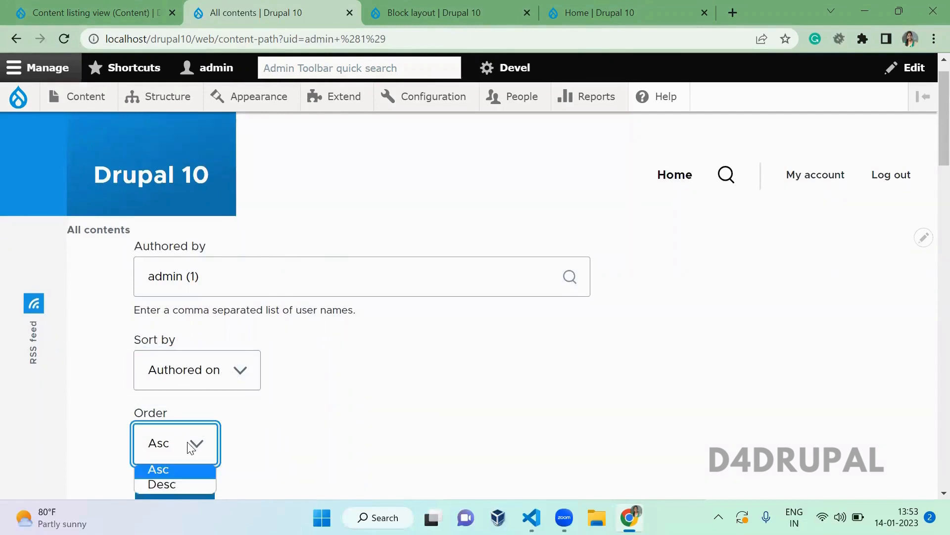
click(109, 7)
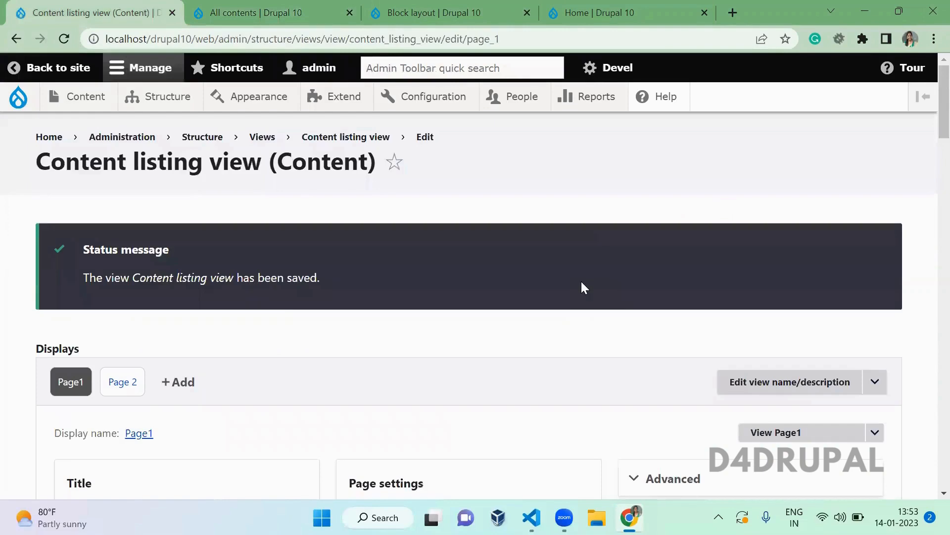
- In the exposed form settings, change the exposed sorts label to 'Sort by abcs'
scroll(580, 280, down, 8)
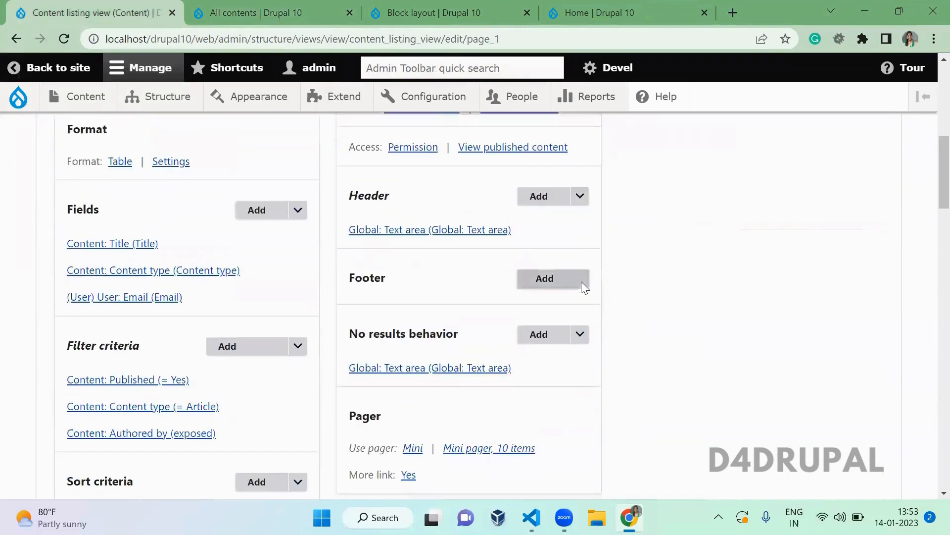
scroll(581, 281, up, 5)
click(696, 264)
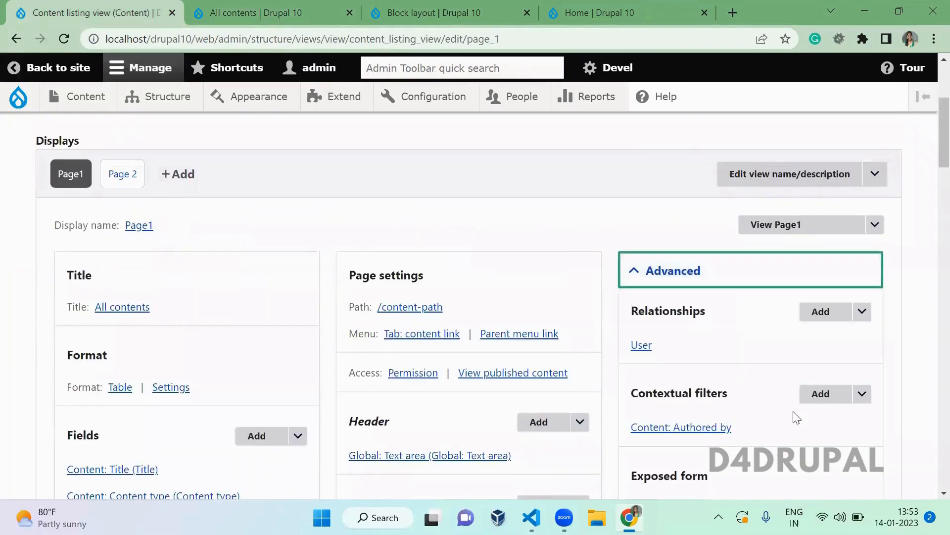
scroll(795, 417, down, 5)
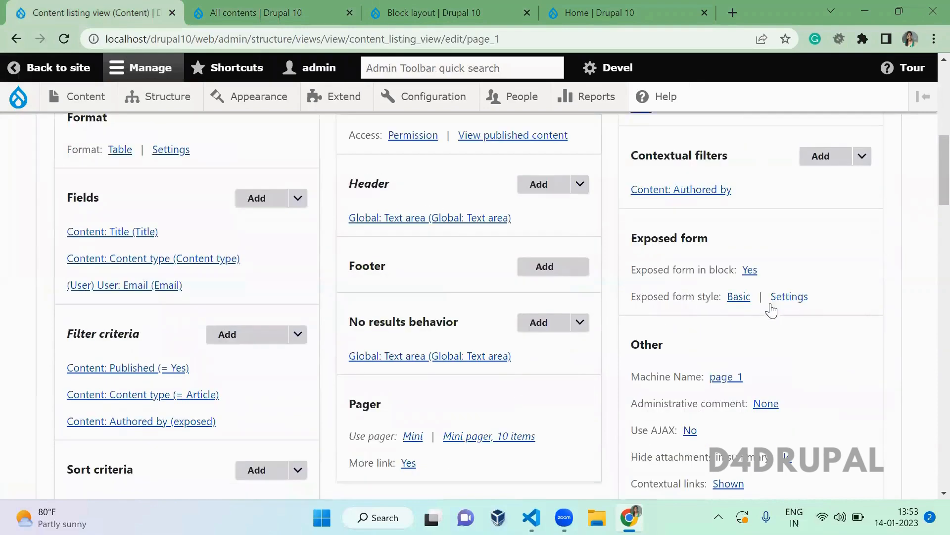
click(788, 299)
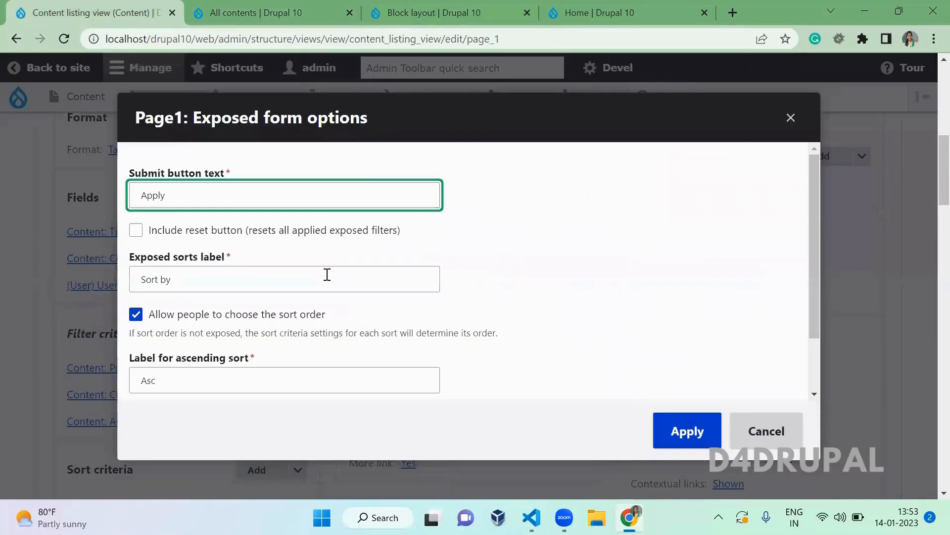
click(281, 278)
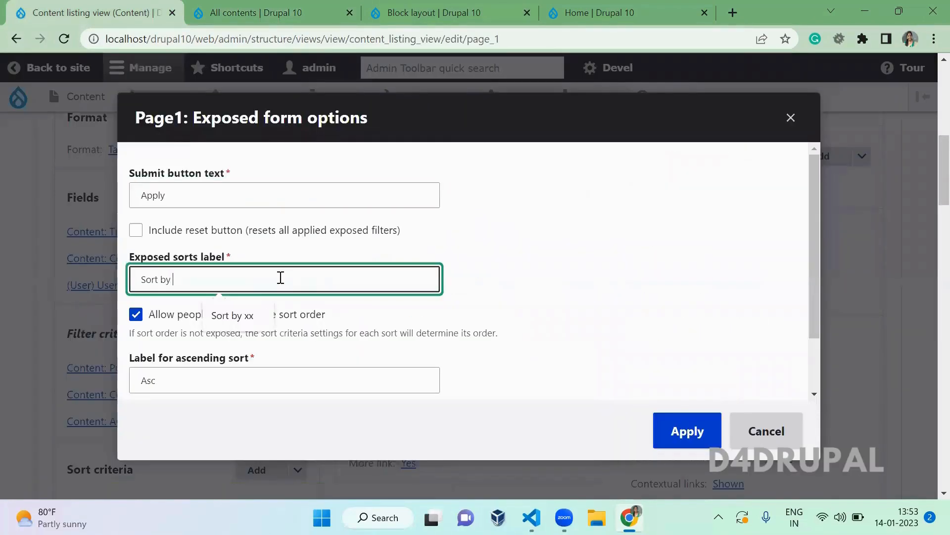
text(abcs)
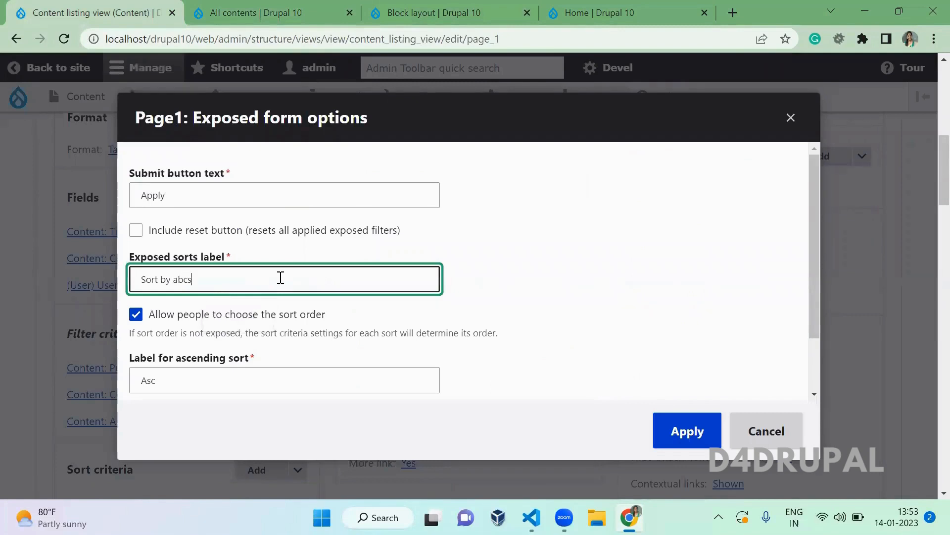
click(709, 293)
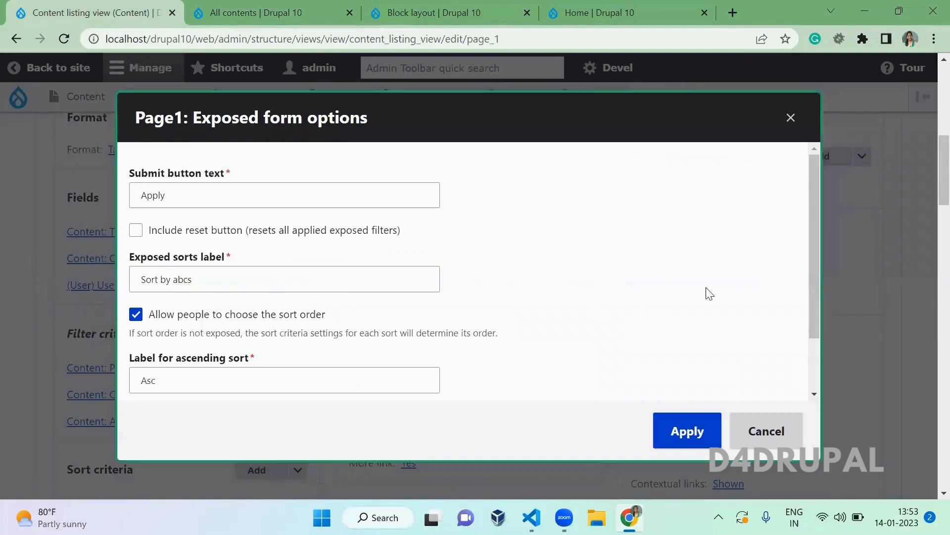
- Label the sort orders Ascending and Descending, include a Reset button, and apply
drag(814, 308, 812, 366)
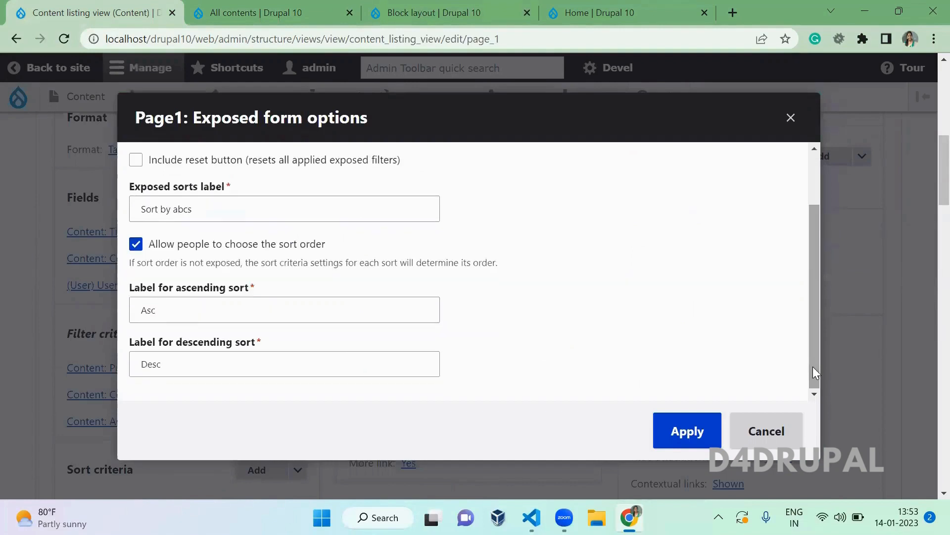
click(160, 312)
text(ending)
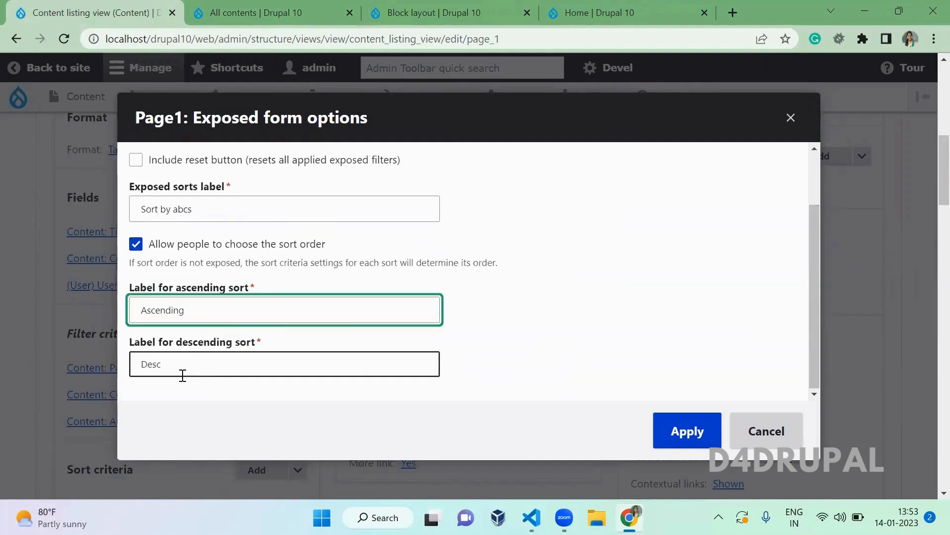
click(195, 362)
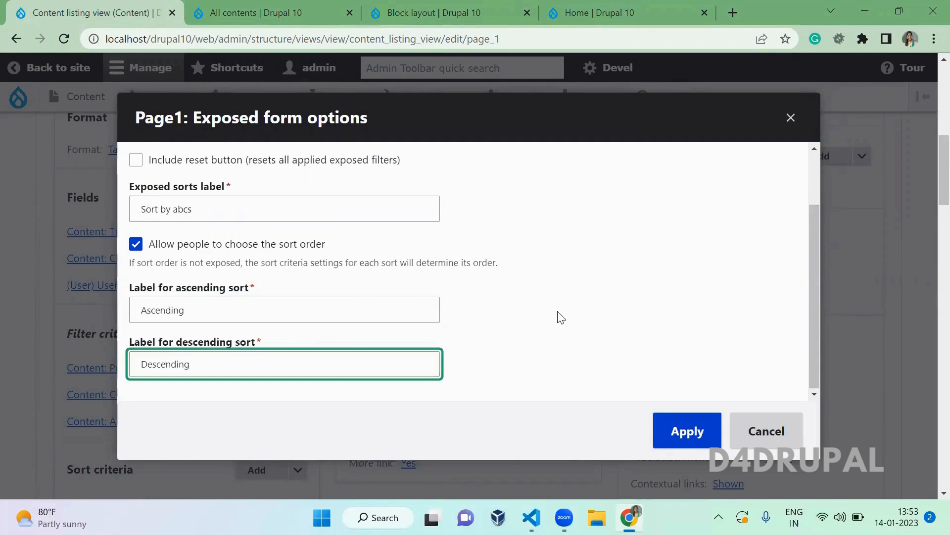
click(679, 256)
drag(814, 276, 812, 210)
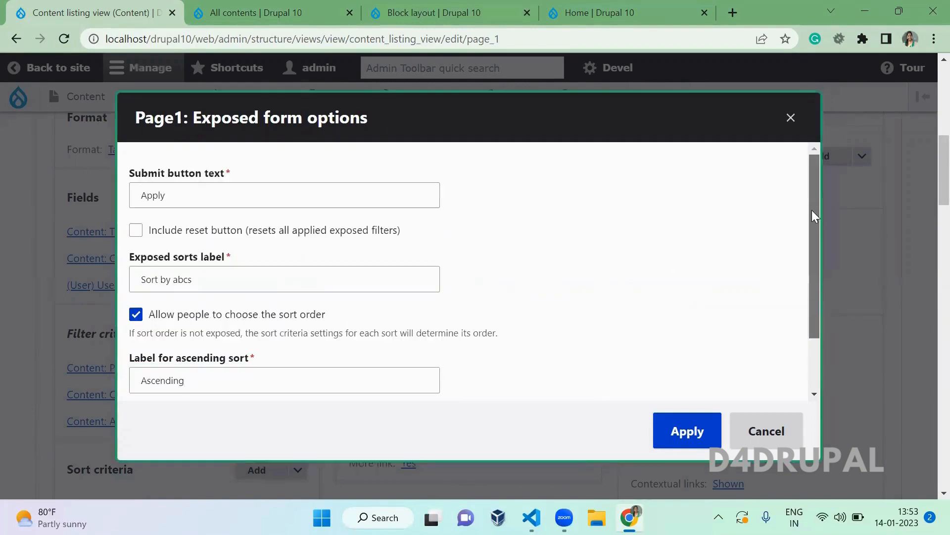
click(226, 235)
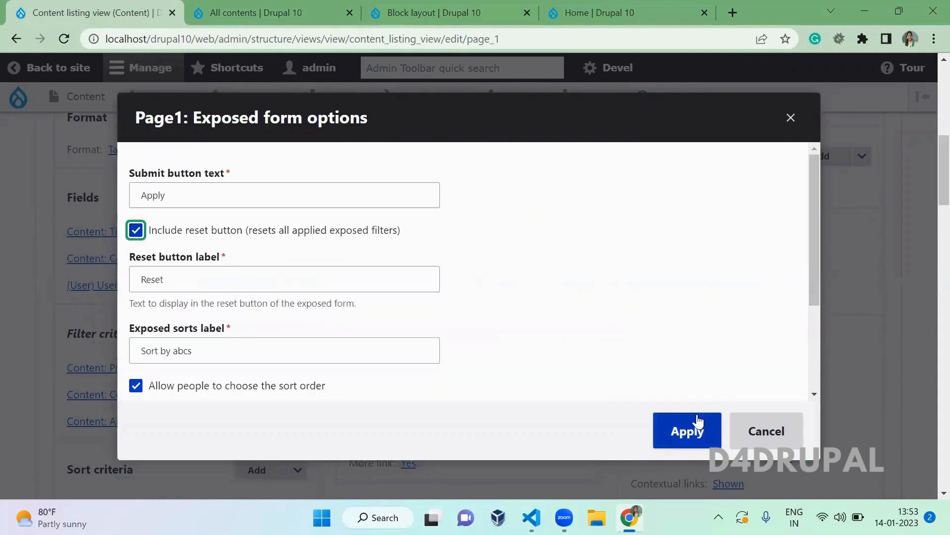
click(696, 423)
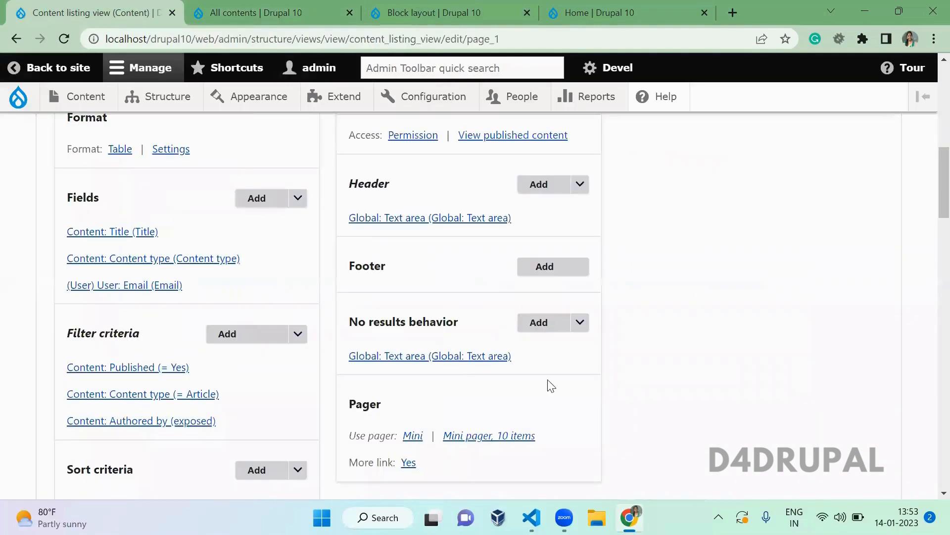
key(ctrl+Tab)
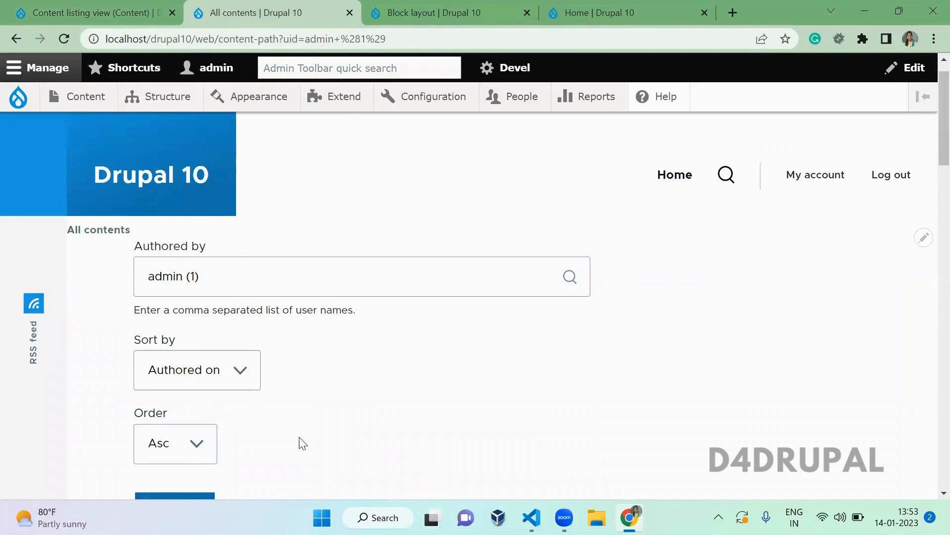
- Submit the All contents exposed form, then save the Content listing view
scroll(303, 442, down, 1)
click(174, 478)
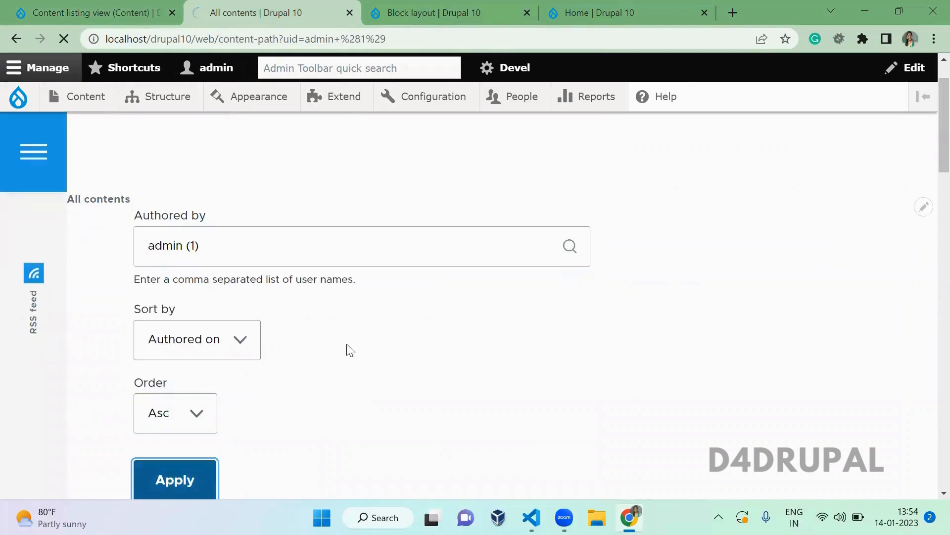
scroll(349, 347, down, 2)
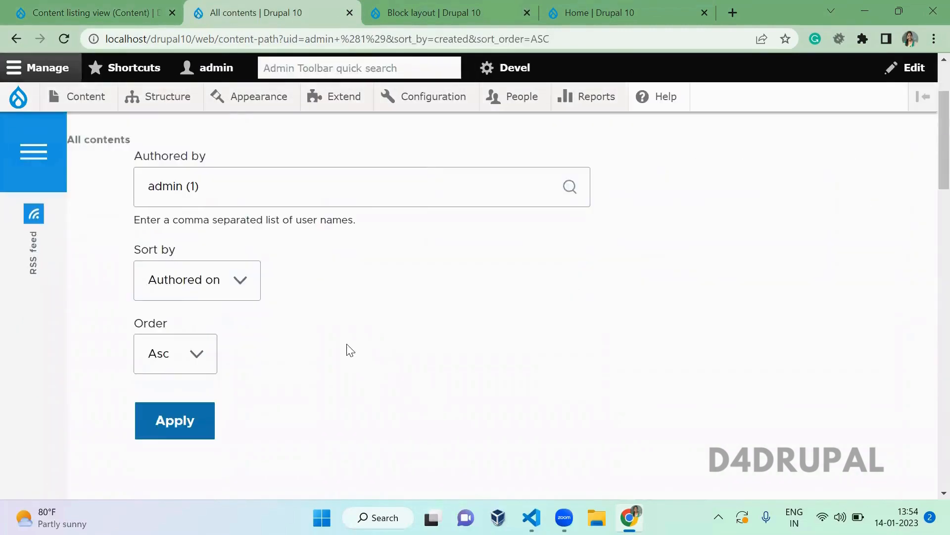
click(60, 6)
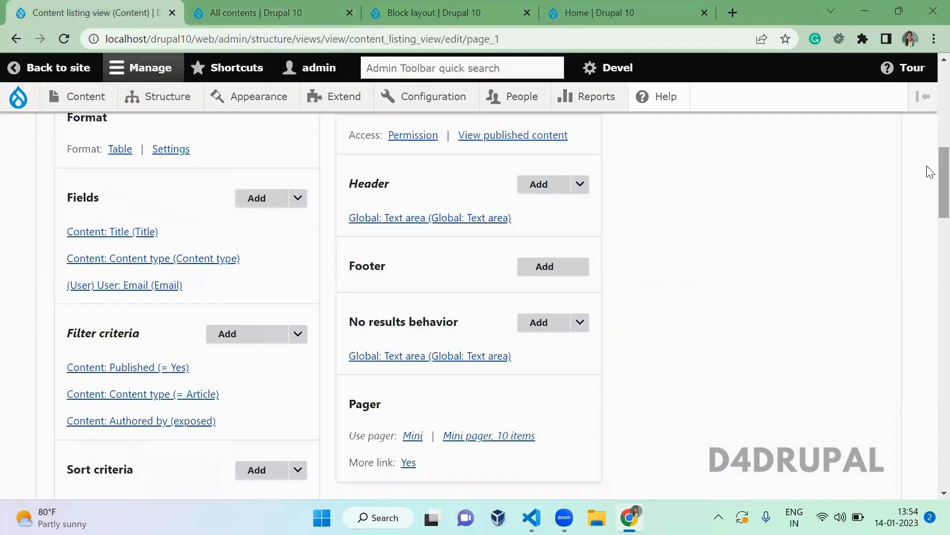
scroll(928, 170, down, 7)
click(98, 155)
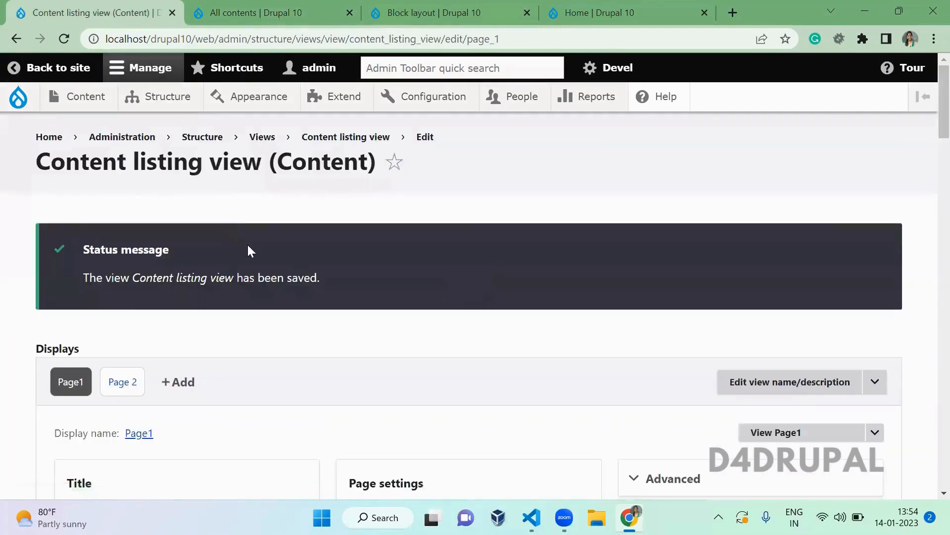
- Duplicate the All contents tab and flush all caches
click(201, 5)
right_click(200, 6)
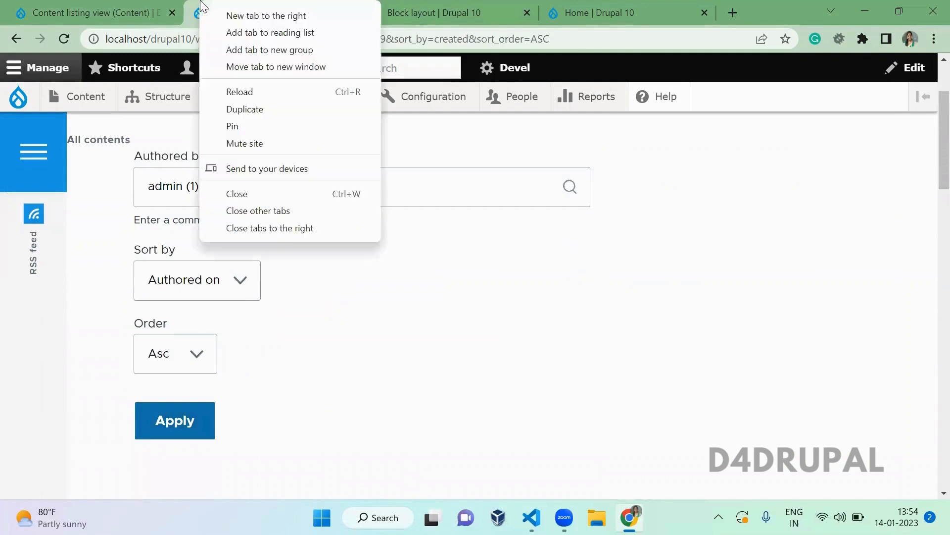
click(256, 108)
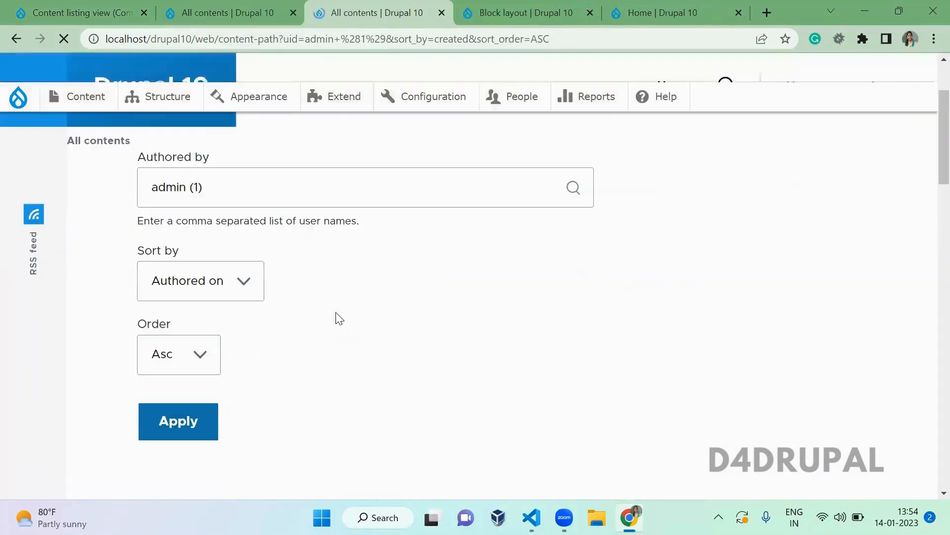
mouse_move(18, 97)
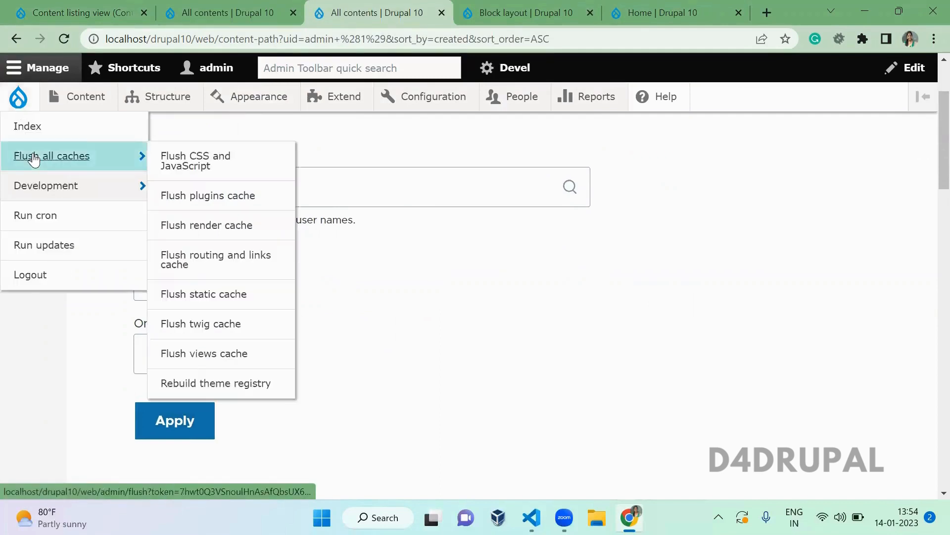
click(33, 157)
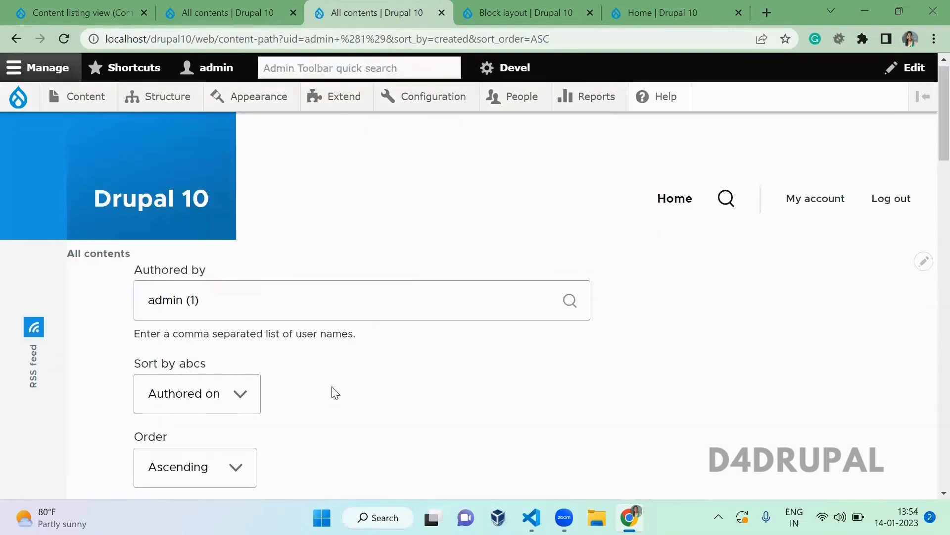
- Confirm the refreshed All contents page shows the 'Sort by abcs' label
scroll(335, 392, down, 1)
scroll(335, 227, down, 4)
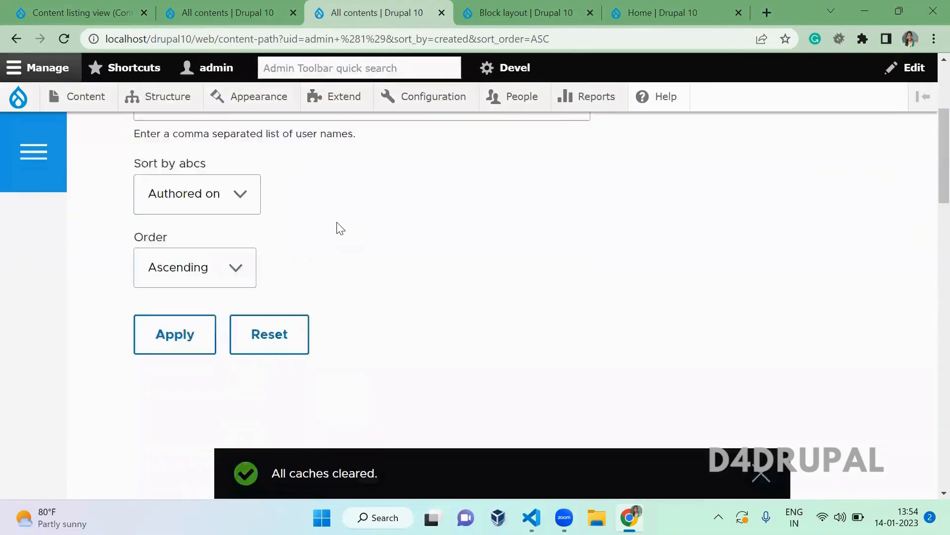
scroll(335, 227, up, 1)
drag(207, 221, 176, 223)
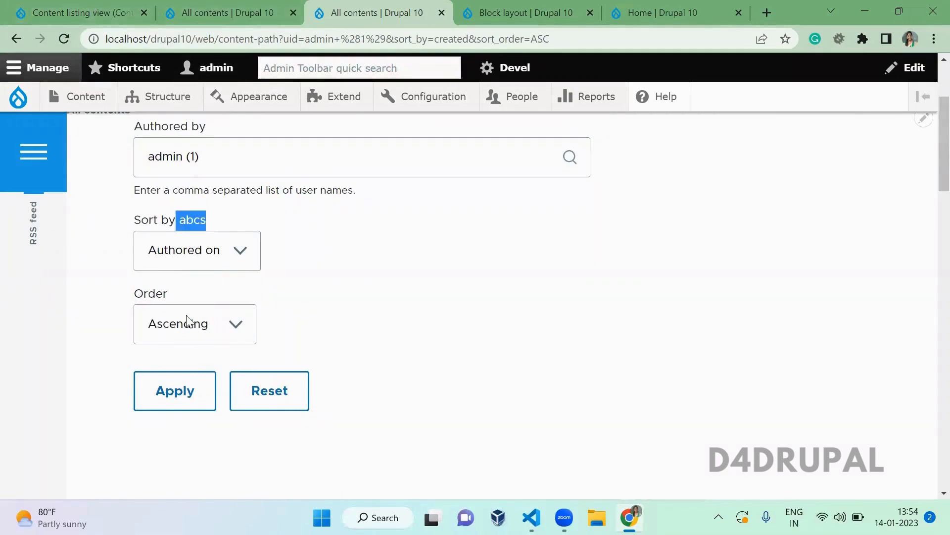
click(234, 10)
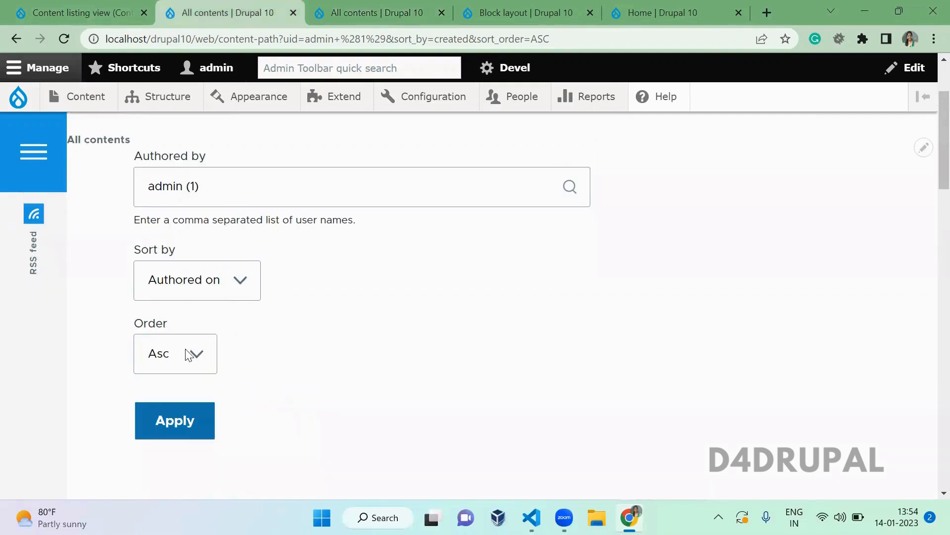
click(335, 12)
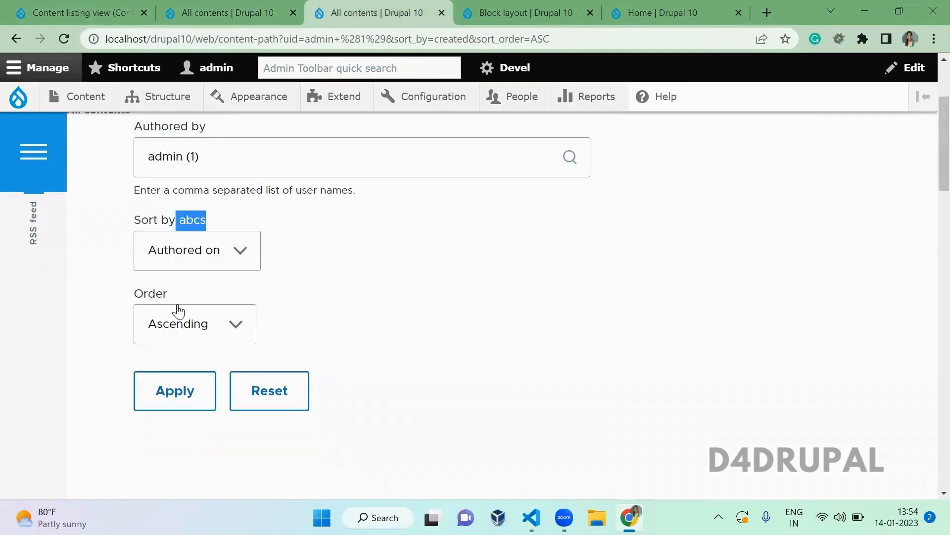
- Check the order shows Ascending, then Reset the exposed form to clear the author filter
click(199, 328)
click(337, 310)
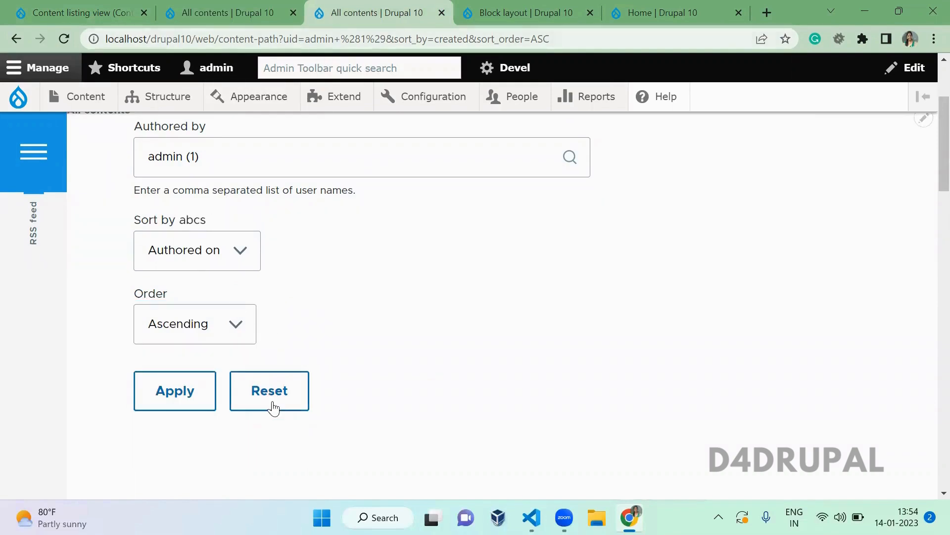
click(273, 407)
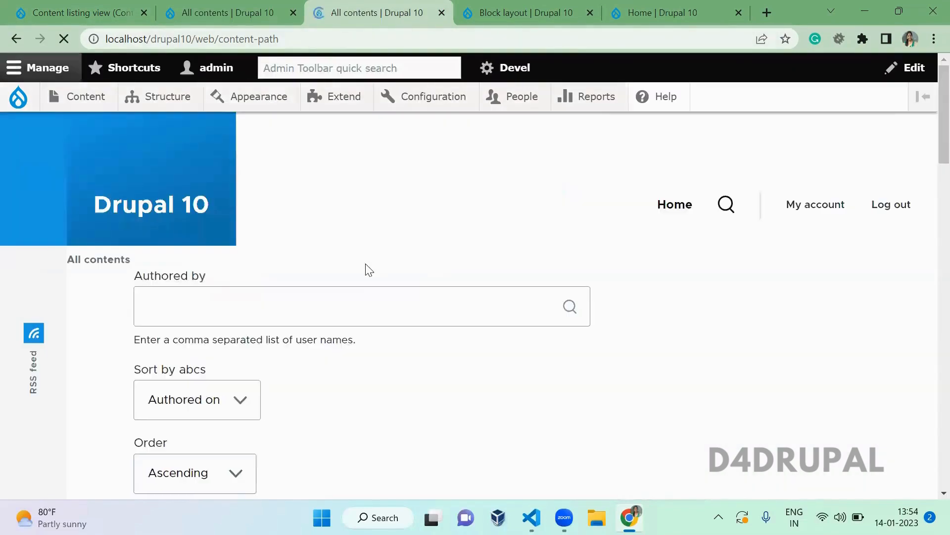
scroll(368, 270, down, 5)
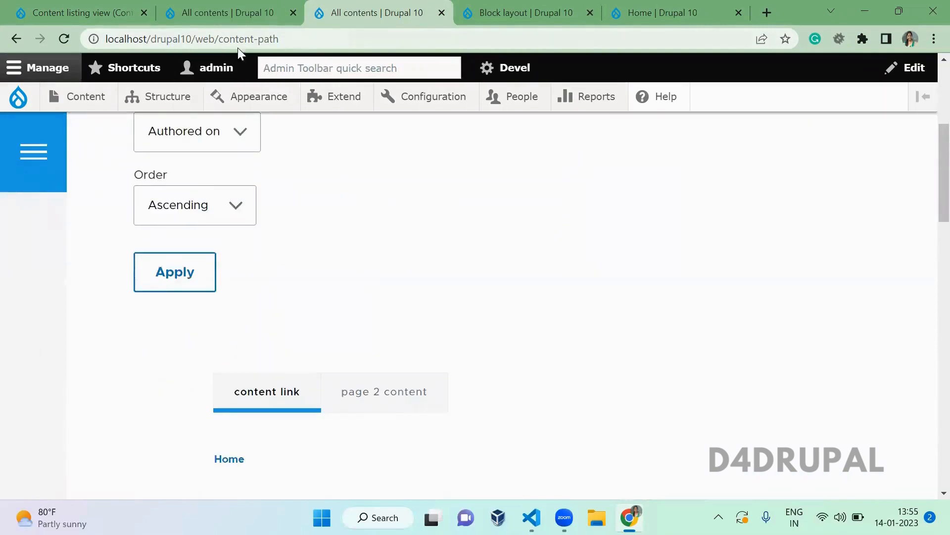
- In the view editor's Advanced section, open Page1's empty Administrative comment dialog
click(131, 18)
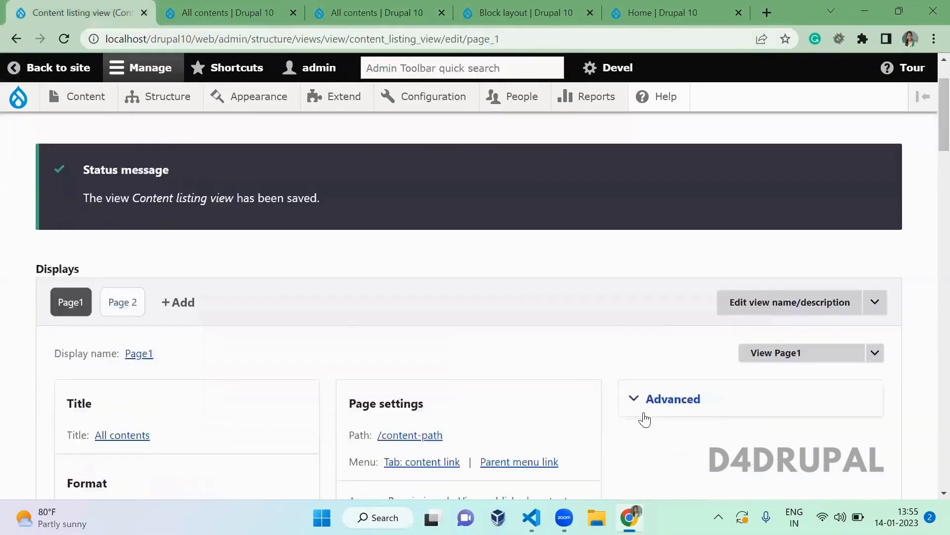
scroll(645, 420, down, 2)
click(664, 346)
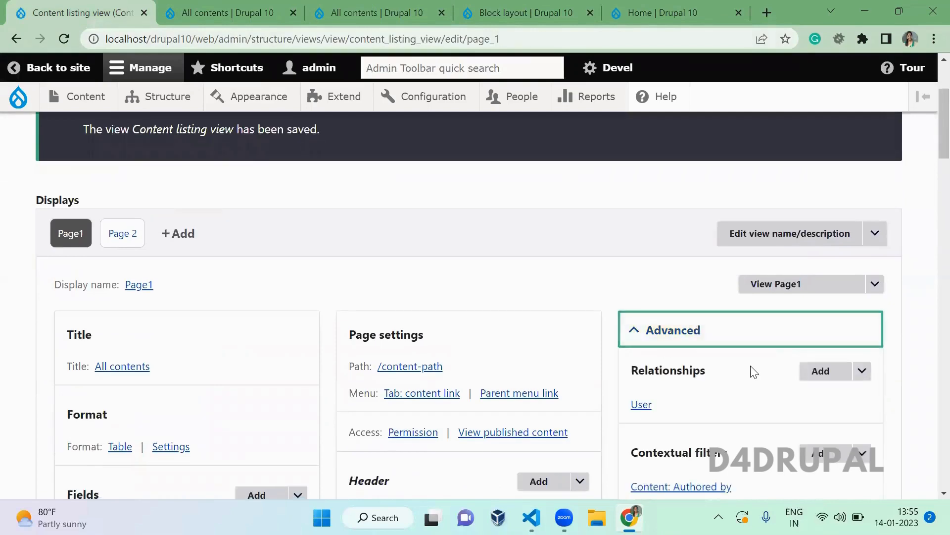
scroll(753, 372, down, 8)
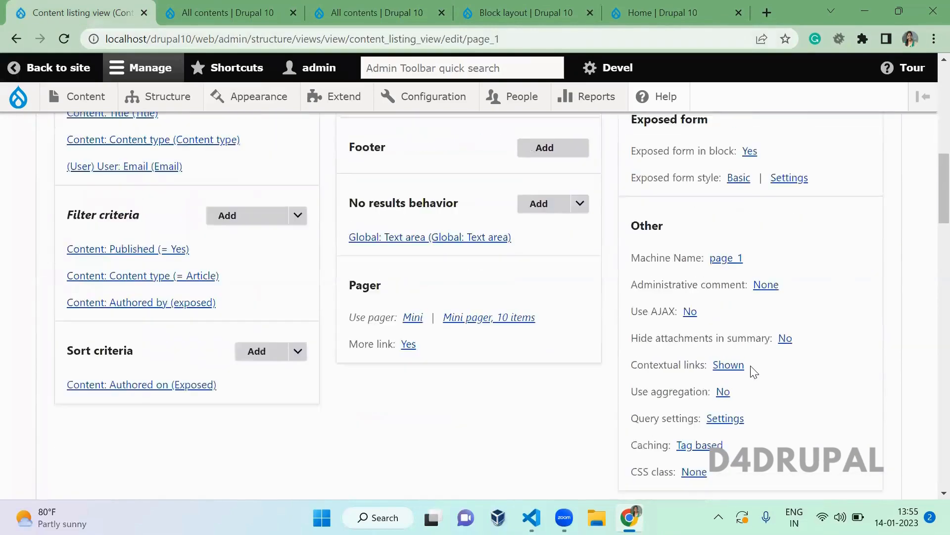
scroll(752, 371, up, 1)
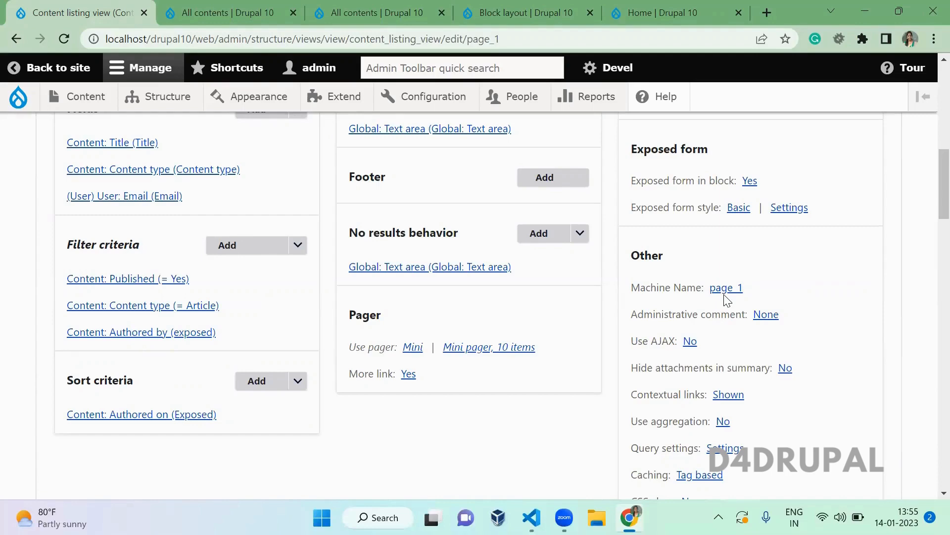
click(725, 292)
key(Escape)
click(752, 265)
drag(744, 288, 687, 291)
click(694, 261)
click(768, 315)
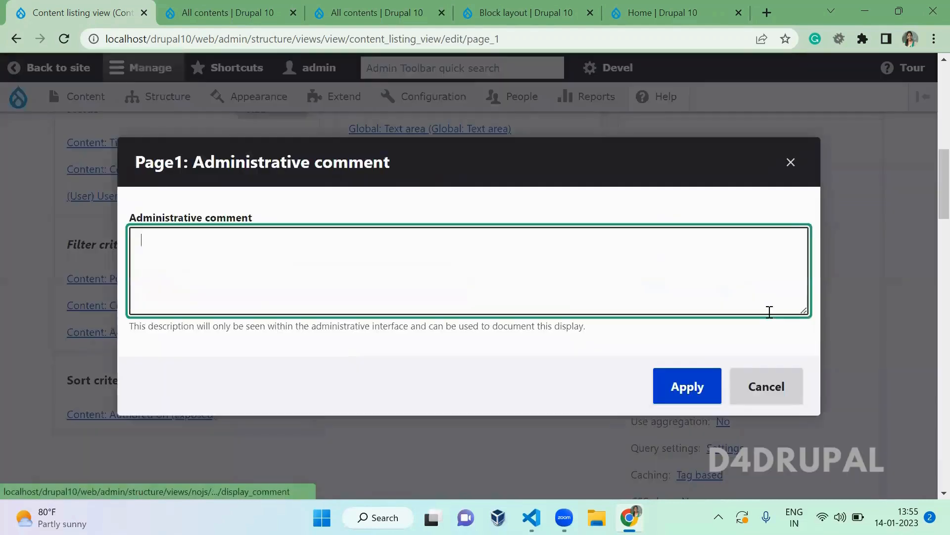
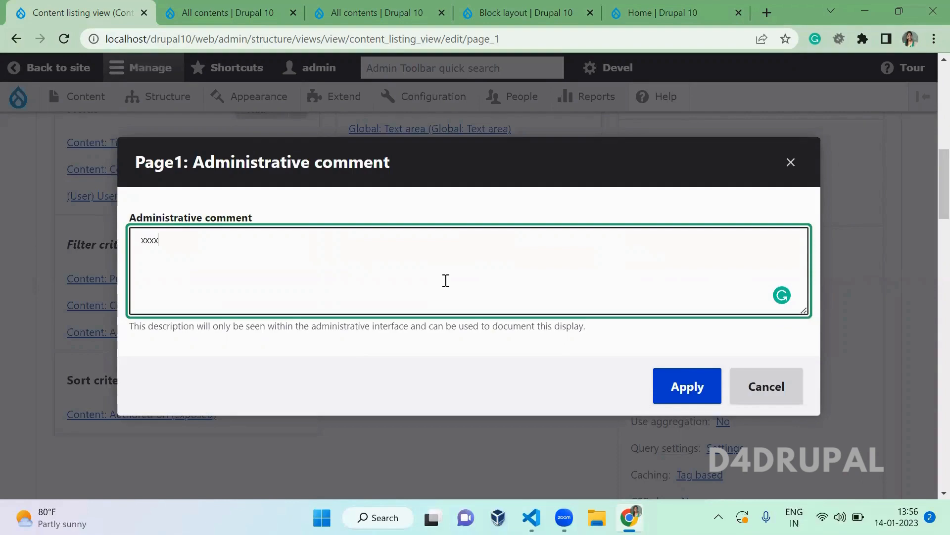
- Apply the 'xxxx' administrative comment to Page1 and expand its Advanced settings
click(703, 394)
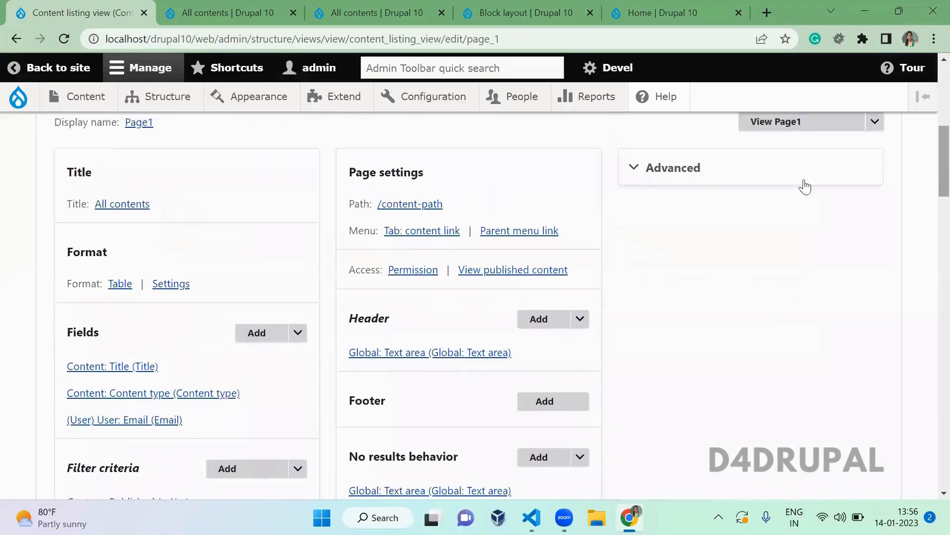
click(705, 179)
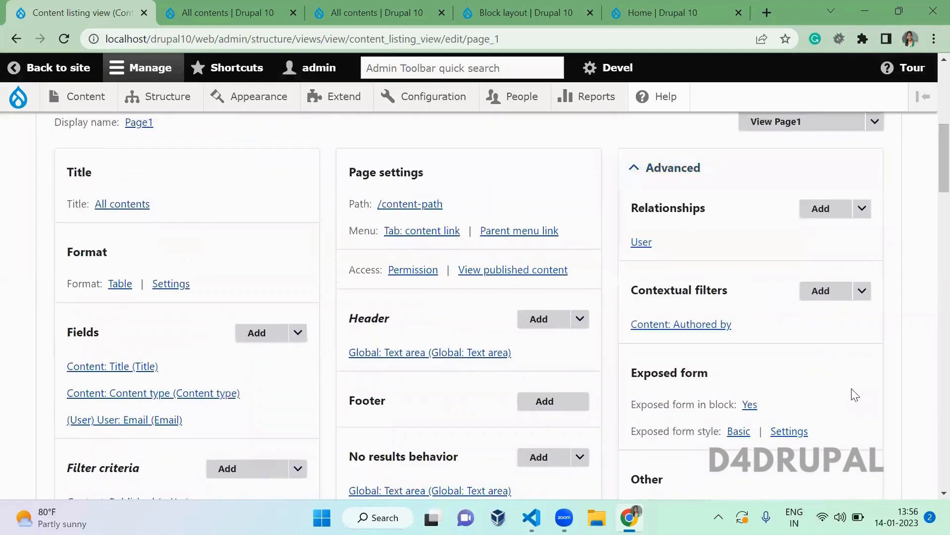
scroll(852, 394, down, 4)
scroll(855, 394, down, 2)
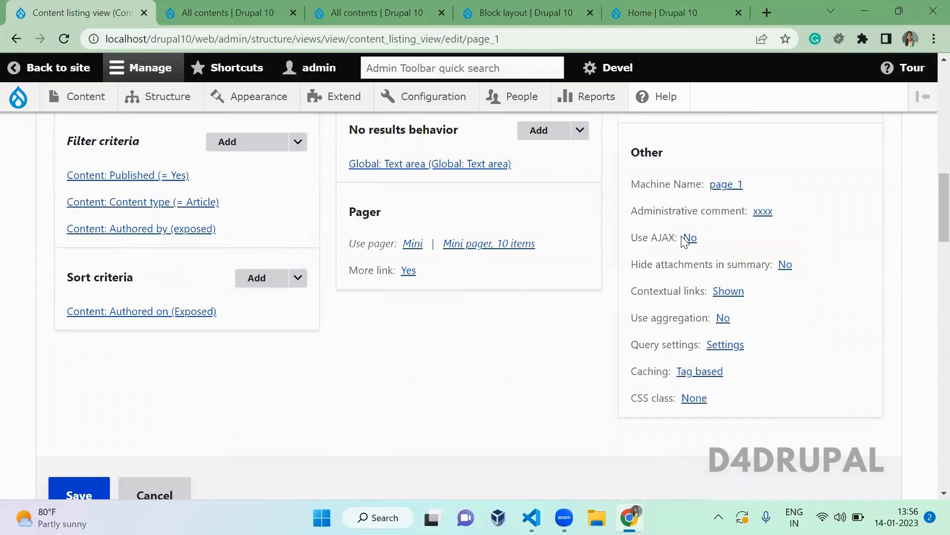
drag(943, 232, 929, 149)
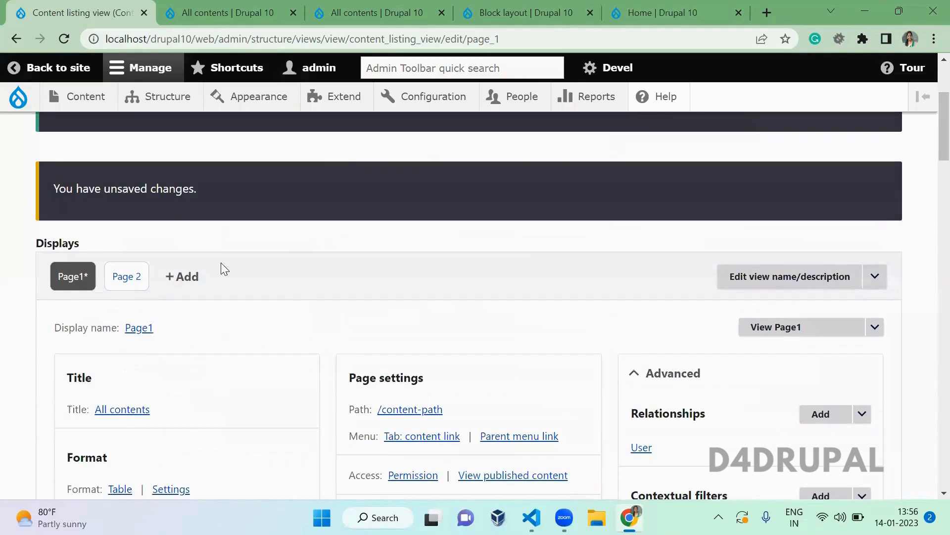
- Add a new Block display to the Content listing view
click(194, 275)
click(203, 340)
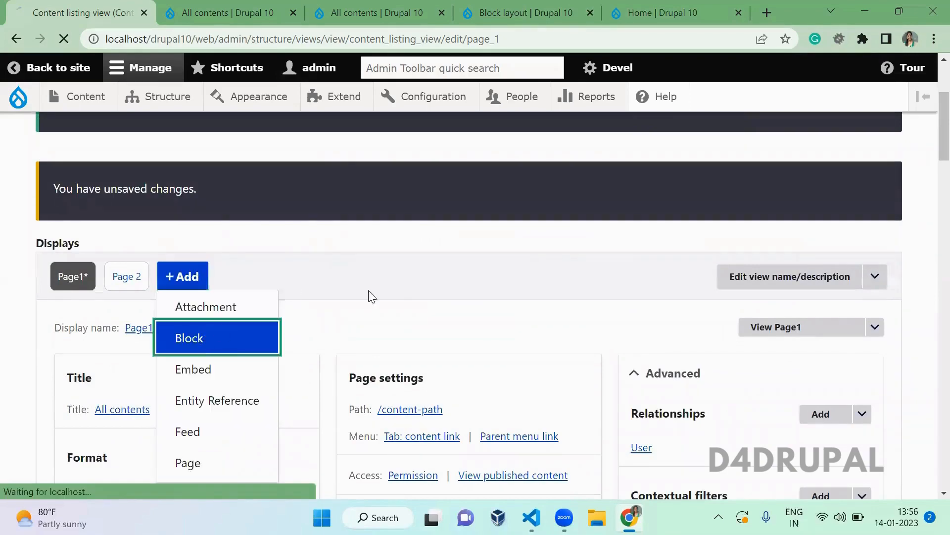
scroll(389, 294, down, 5)
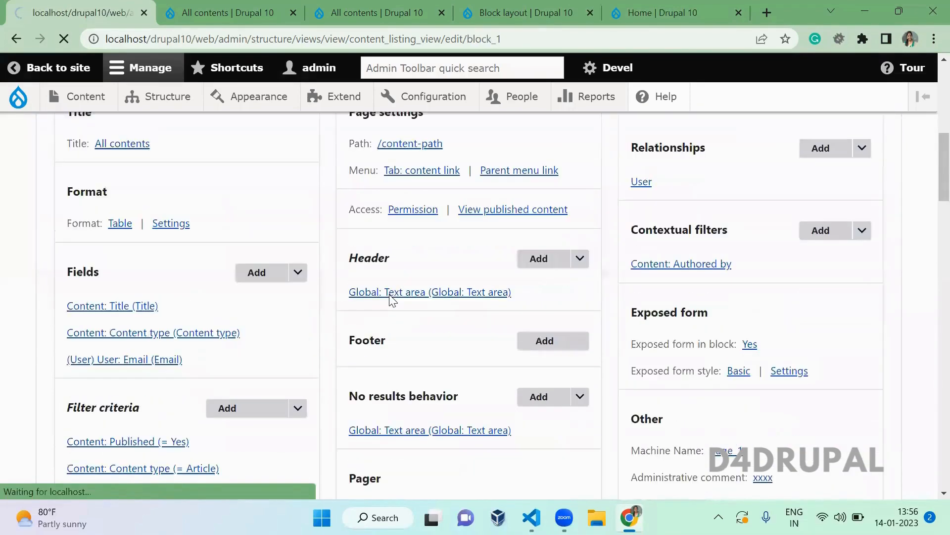
scroll(389, 294, down, 1)
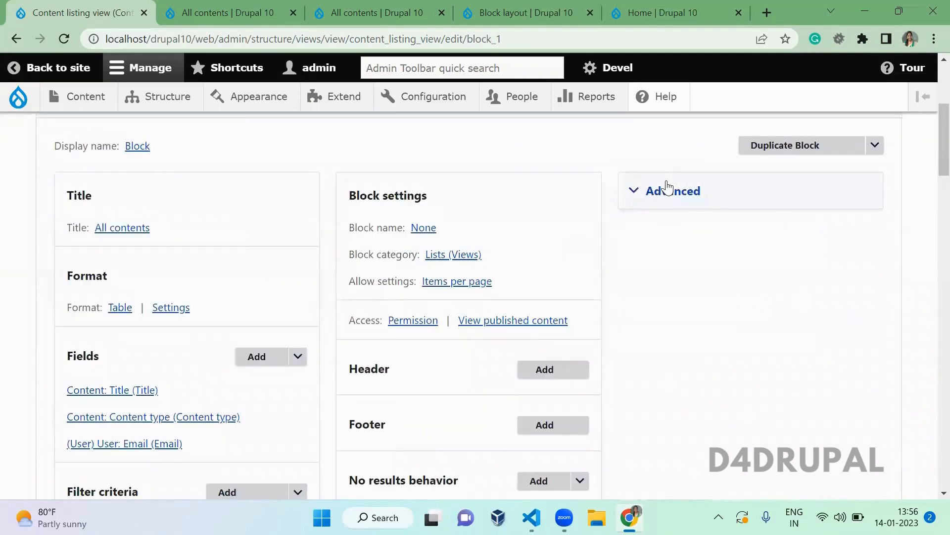
- Turn on Use AJAX for the Block display only, as a This block (override)
click(664, 190)
scroll(675, 158, down, 8)
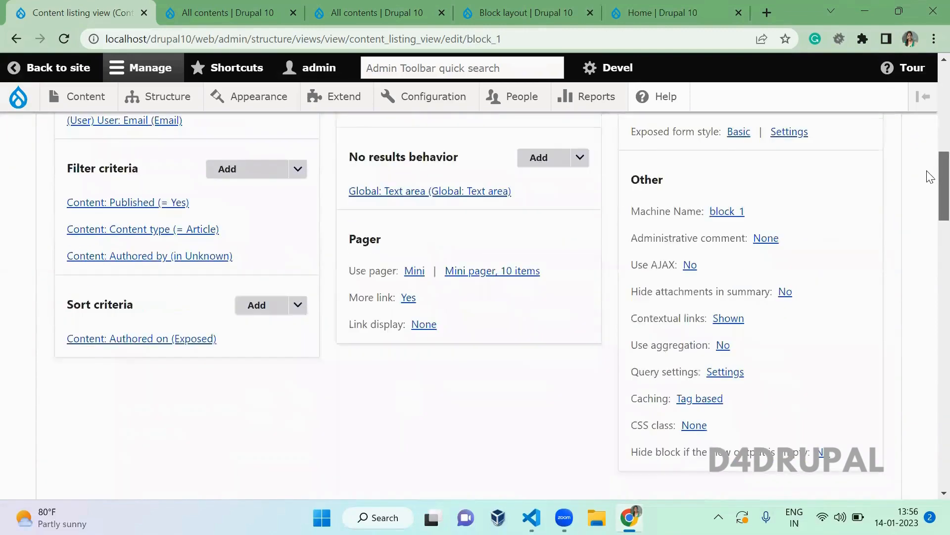
click(690, 192)
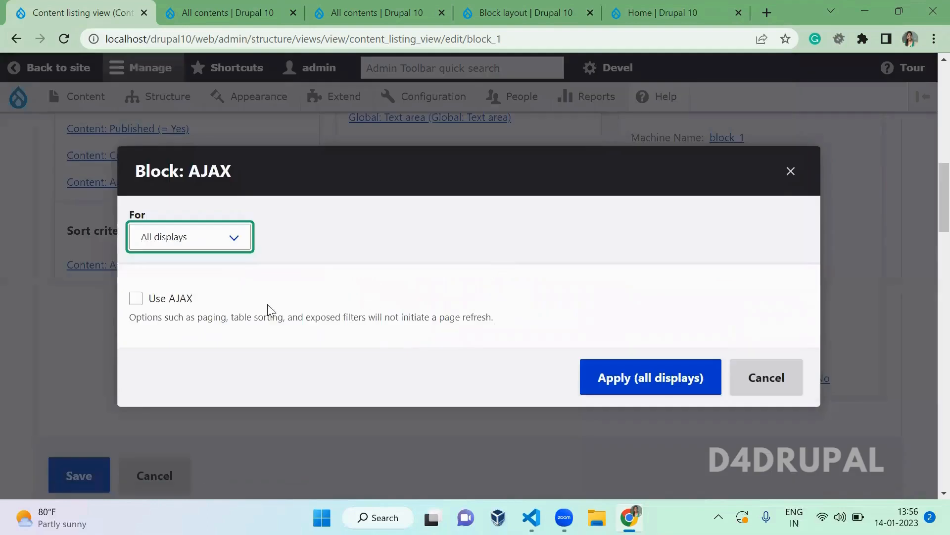
click(177, 301)
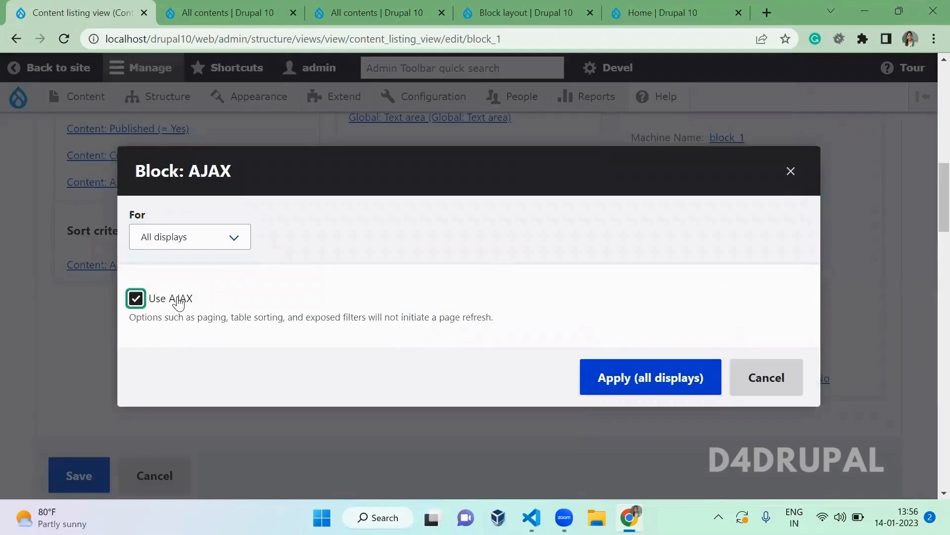
click(211, 241)
click(211, 269)
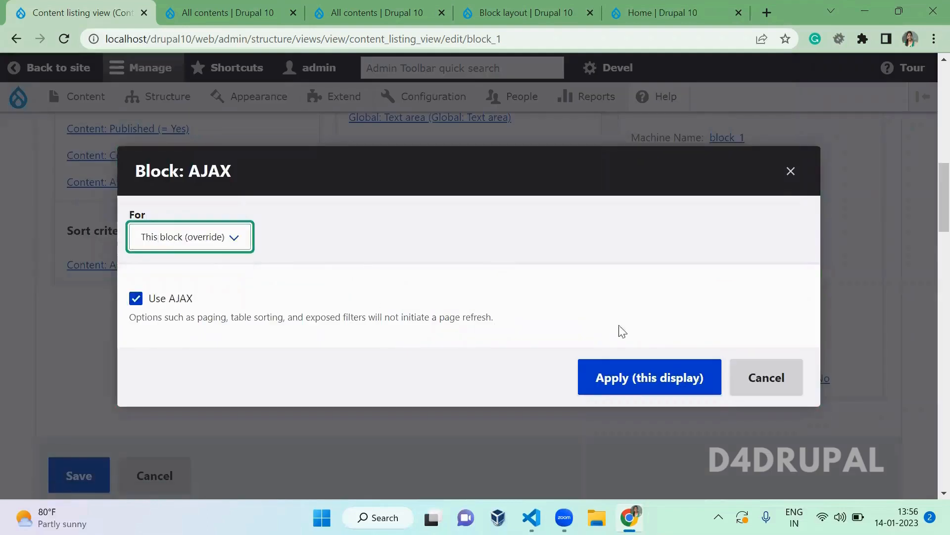
click(653, 369)
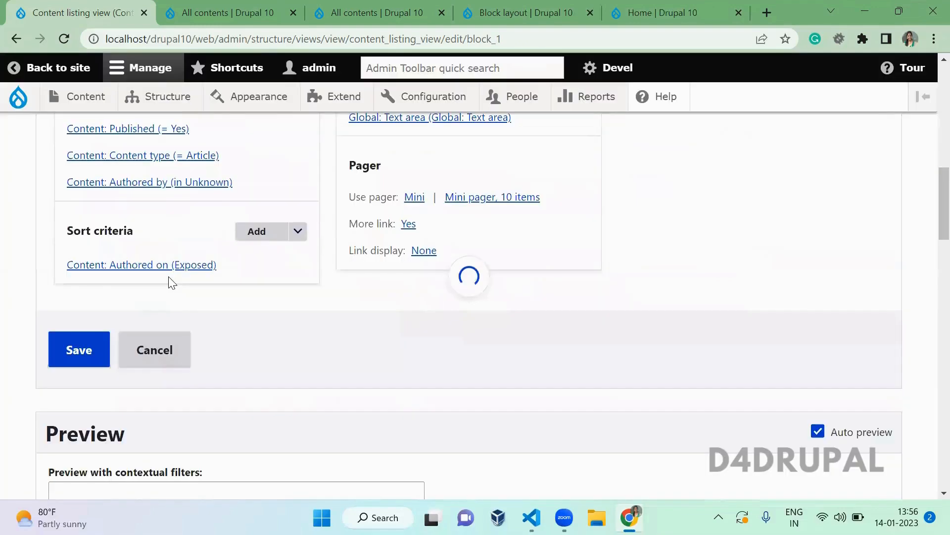
- Leave the Authored by filter unchanged and save the view's changes
click(187, 183)
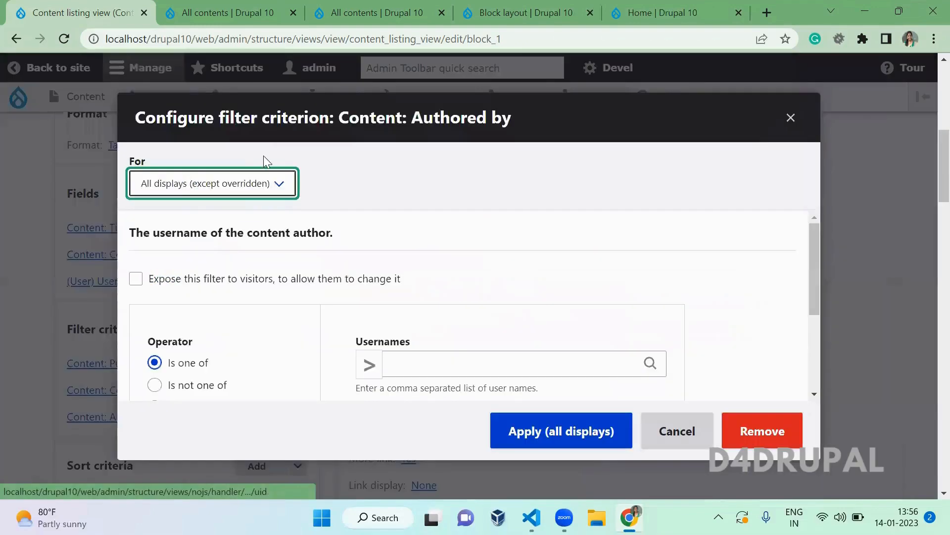
key(Escape)
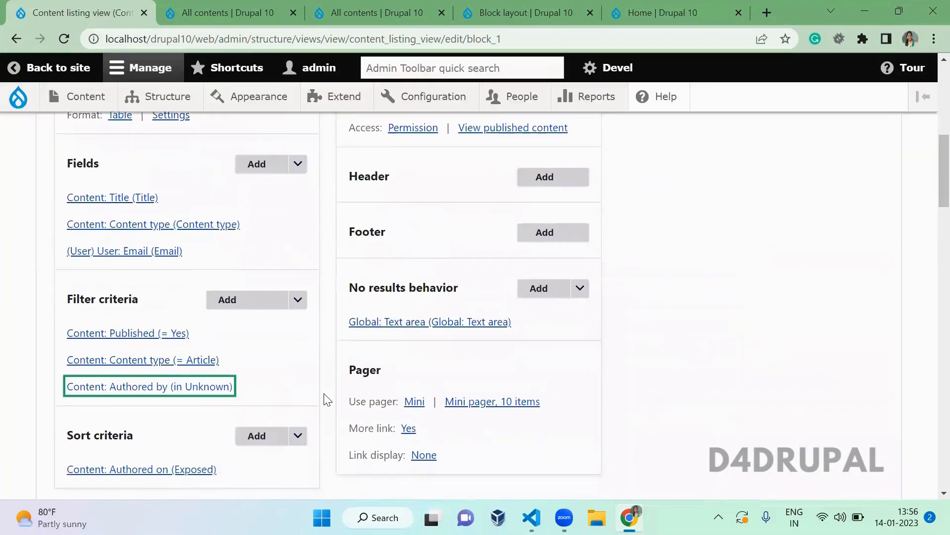
scroll(324, 396, down, 6)
click(81, 234)
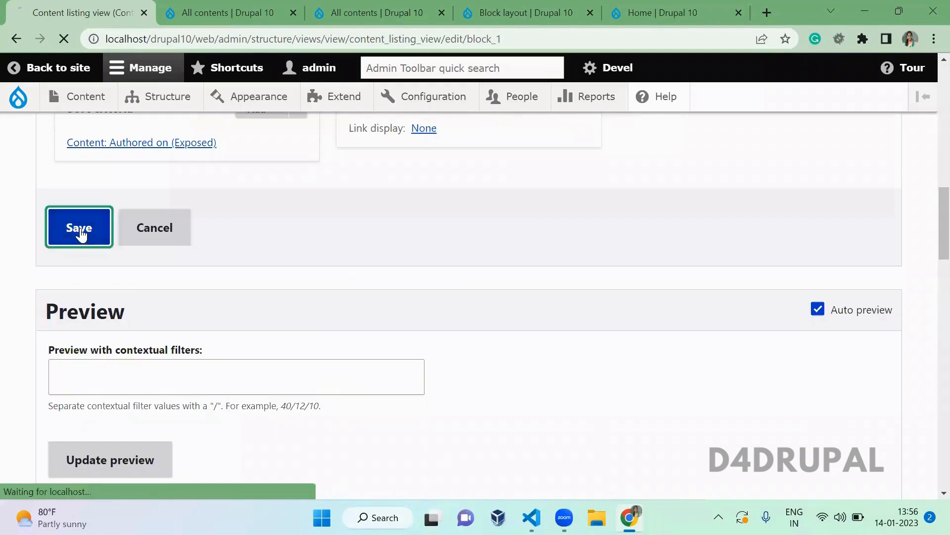
click(233, 4)
- Go to the Structure > Block layout page in the other tab
key(ctrl+Tab)
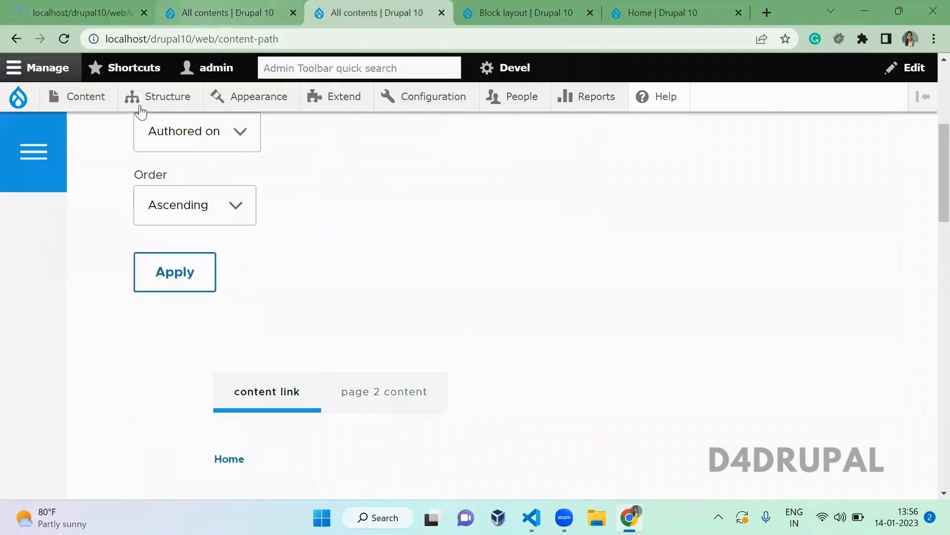
mouse_move(158, 97)
click(166, 127)
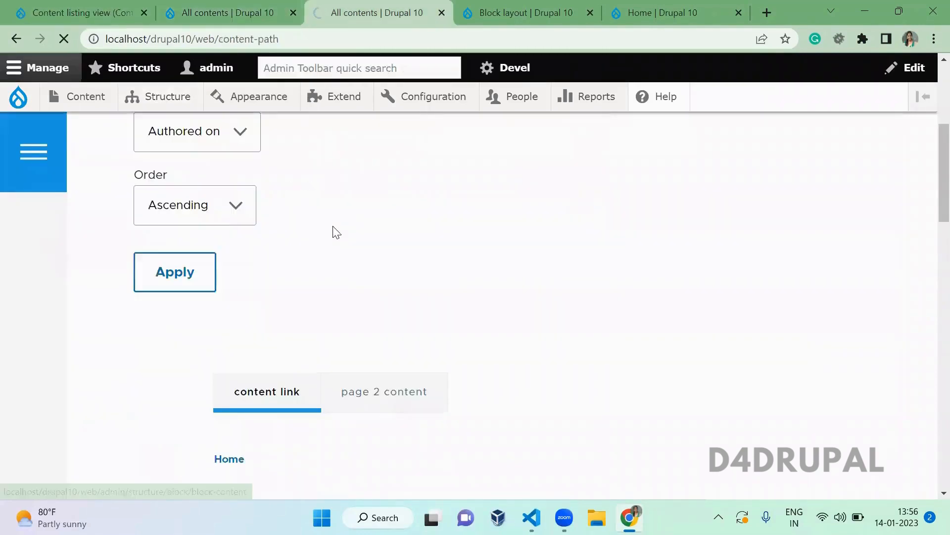
scroll(319, 337, down, 15)
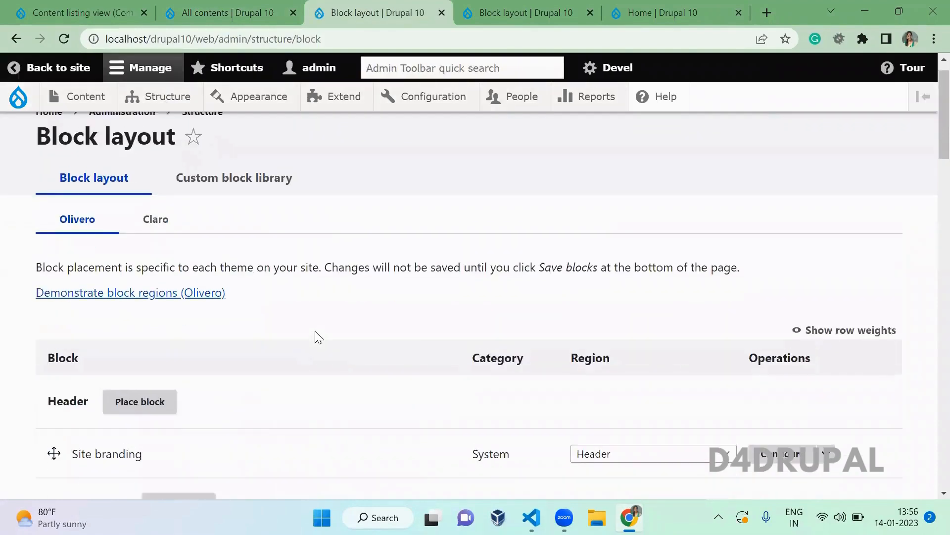
scroll(318, 337, down, 5)
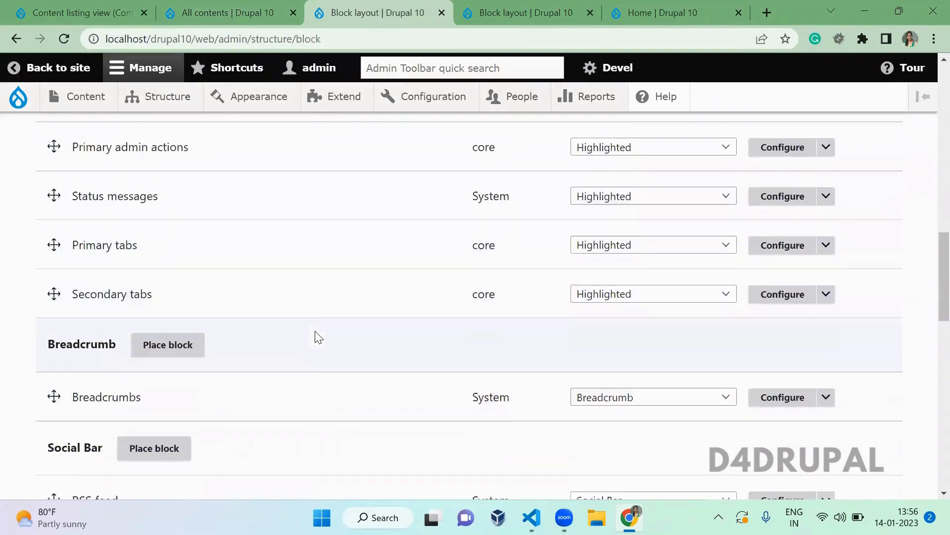
scroll(319, 337, down, 5)
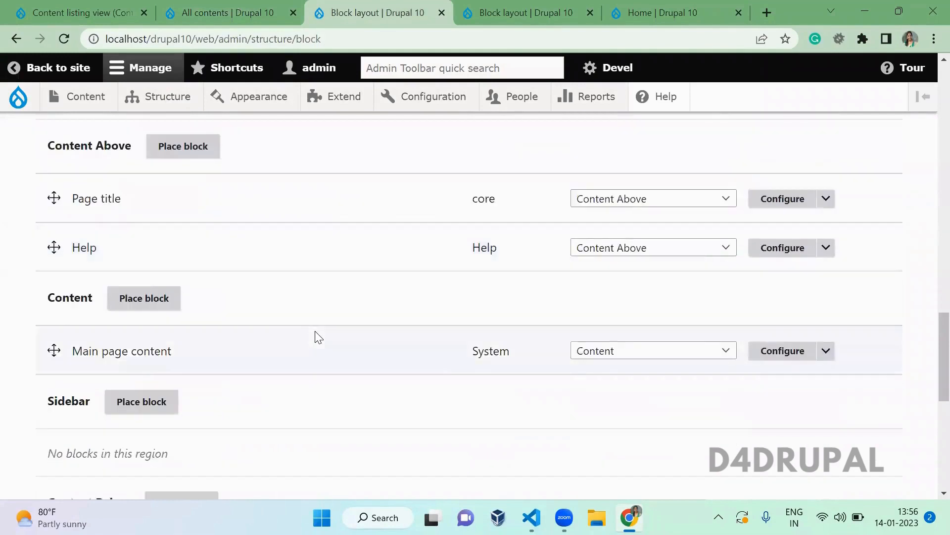
- Search the Content region's block list for 'content', then return to the view editor
click(157, 299)
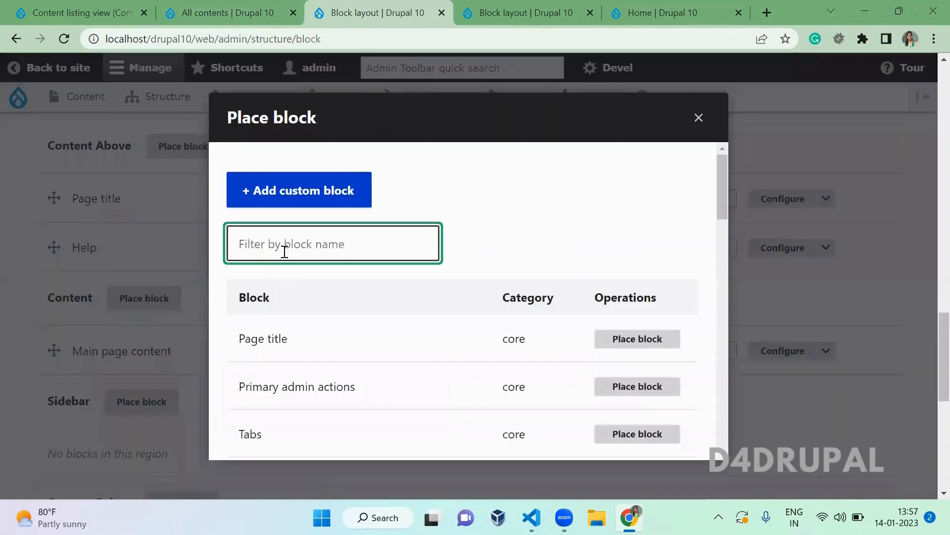
text(content)
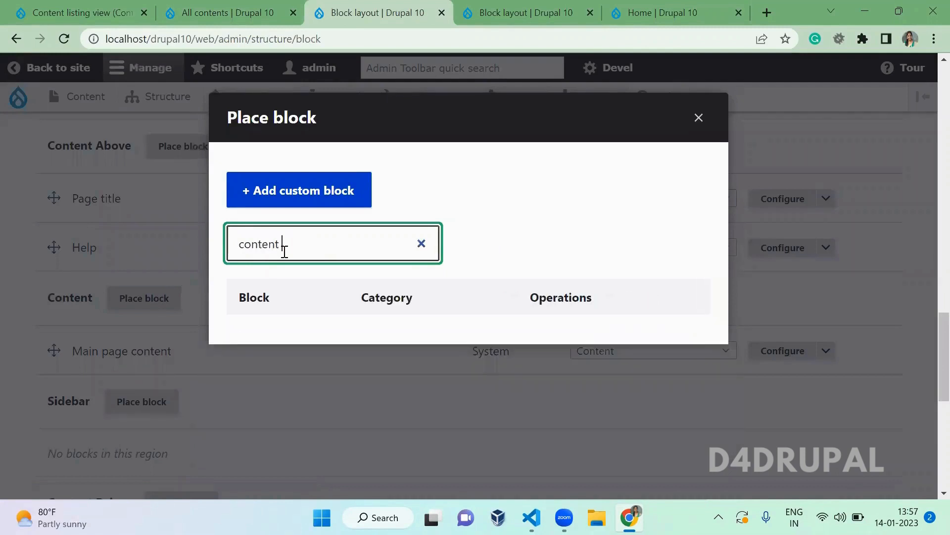
key(ctrl+a)
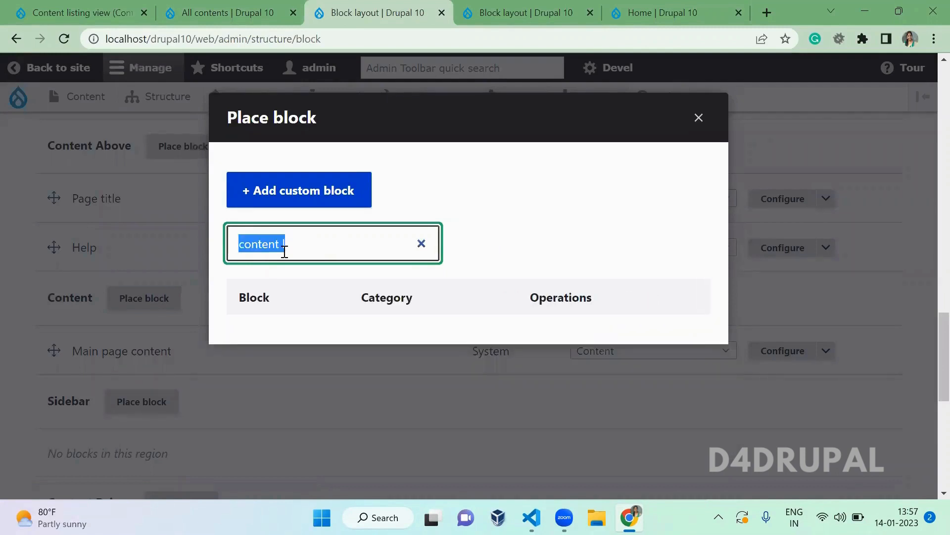
click(80, 12)
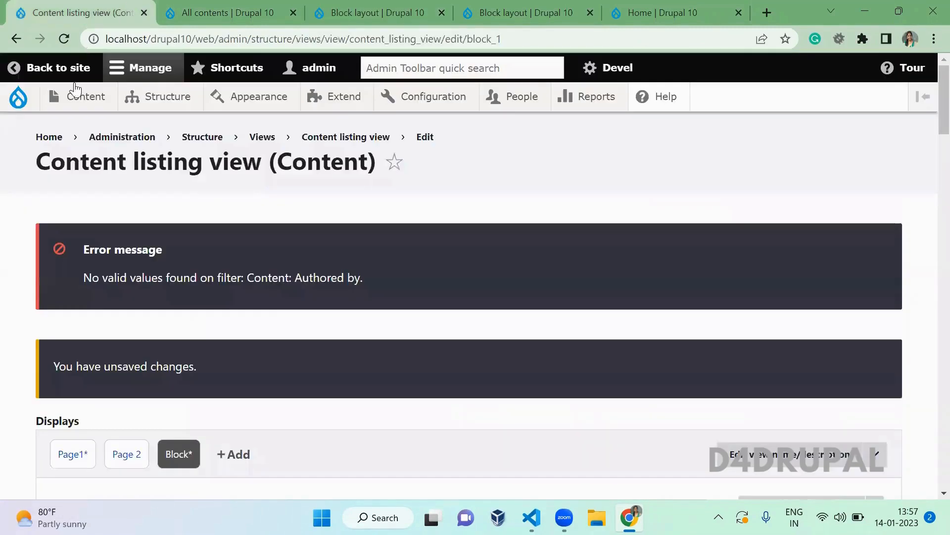
- Remove the Content: Authored by filter from the view
scroll(280, 326, down, 1)
scroll(278, 321, down, 3)
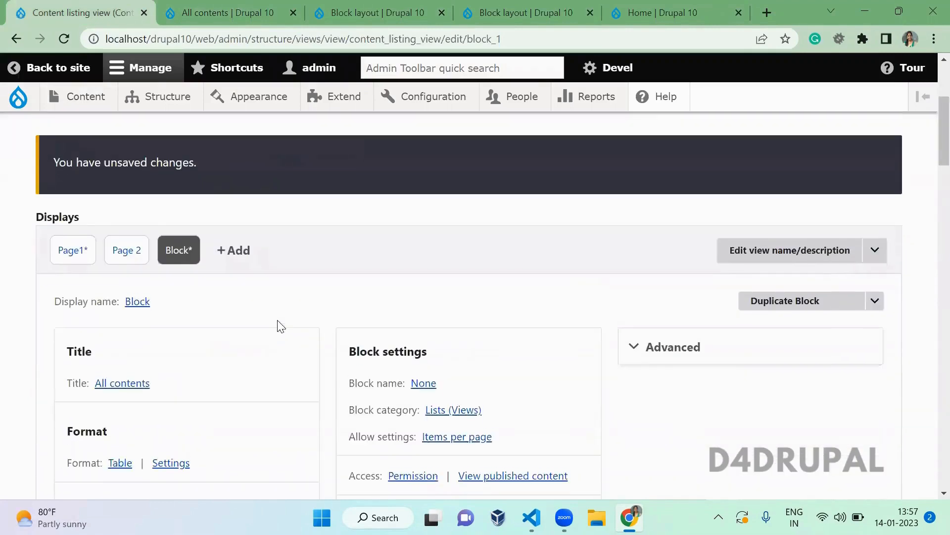
scroll(277, 322, up, 3)
scroll(278, 322, down, 3)
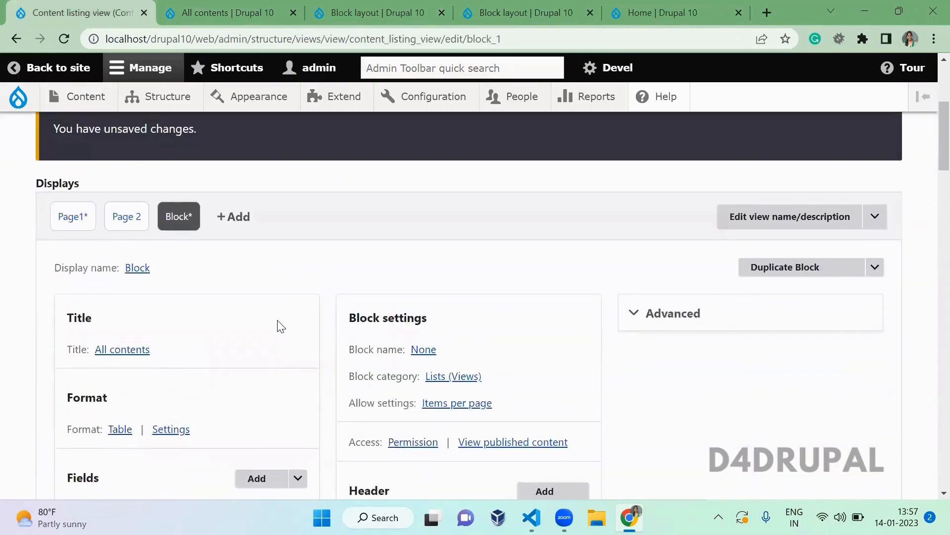
scroll(278, 321, up, 2)
scroll(278, 321, down, 1)
scroll(281, 326, down, 7)
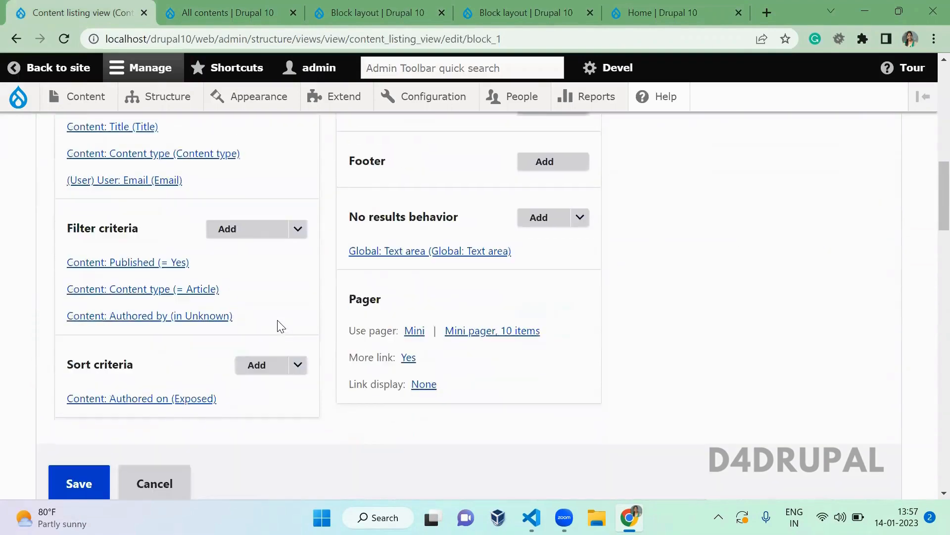
click(159, 315)
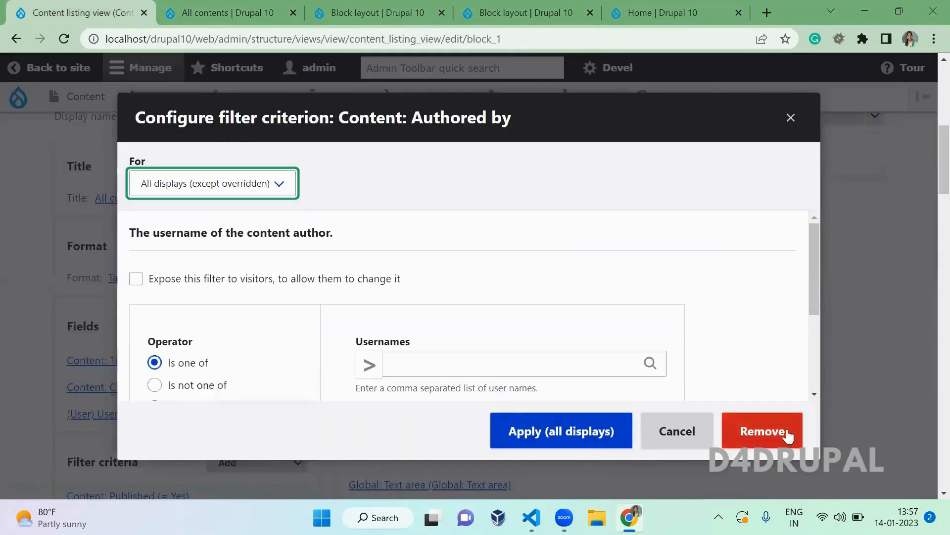
click(787, 435)
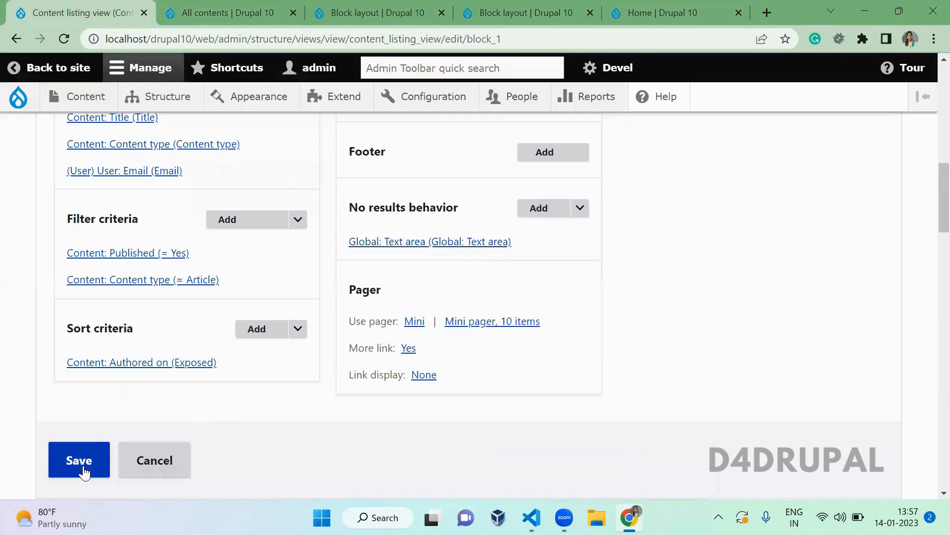
- Save the view and return to the Block layout tab
click(84, 470)
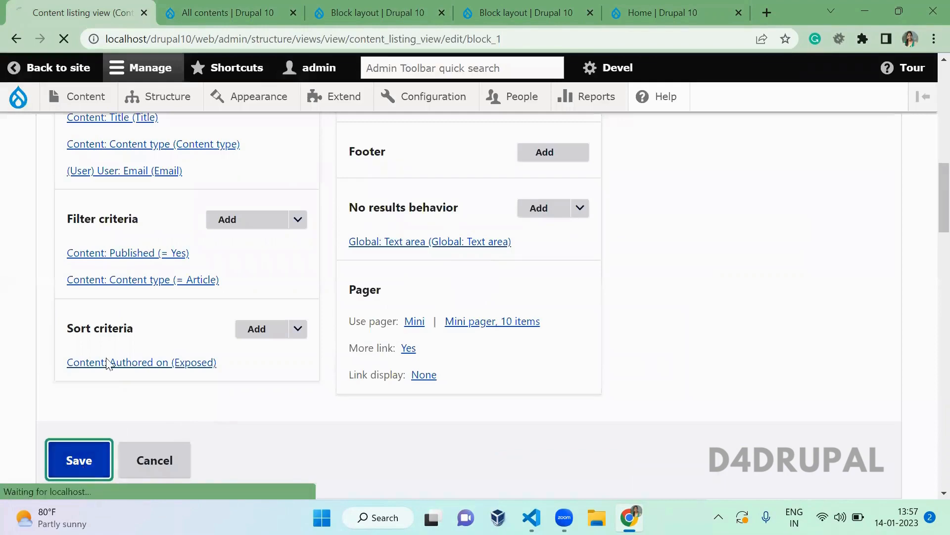
click(205, 11)
key(ctrl+Tab)
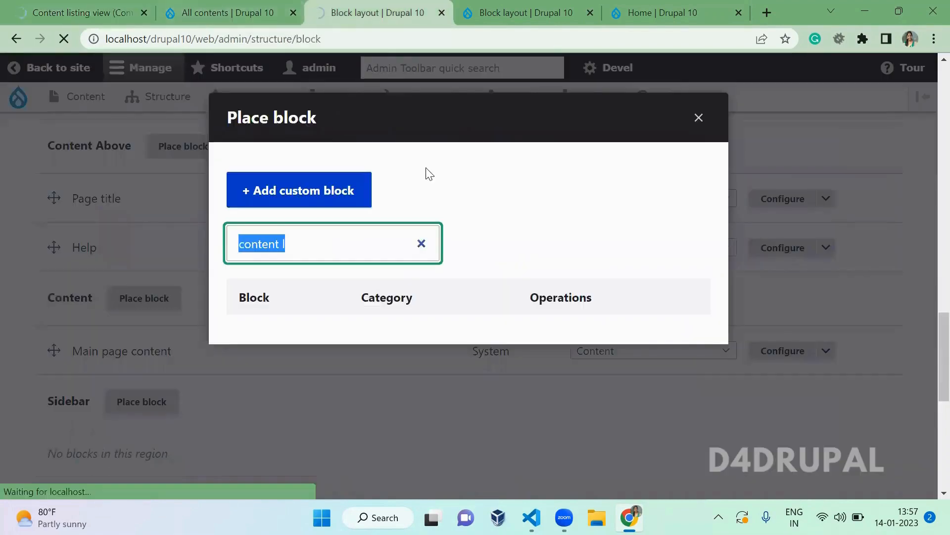
- Place and save the Content listing view block in the Content region, filtering blocks by 'cont'
key(Escape)
click(197, 276)
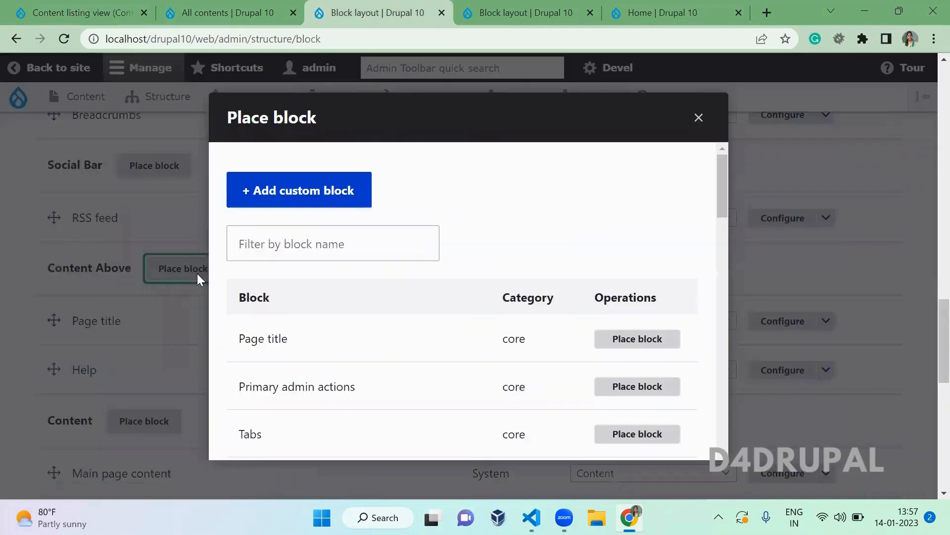
click(699, 119)
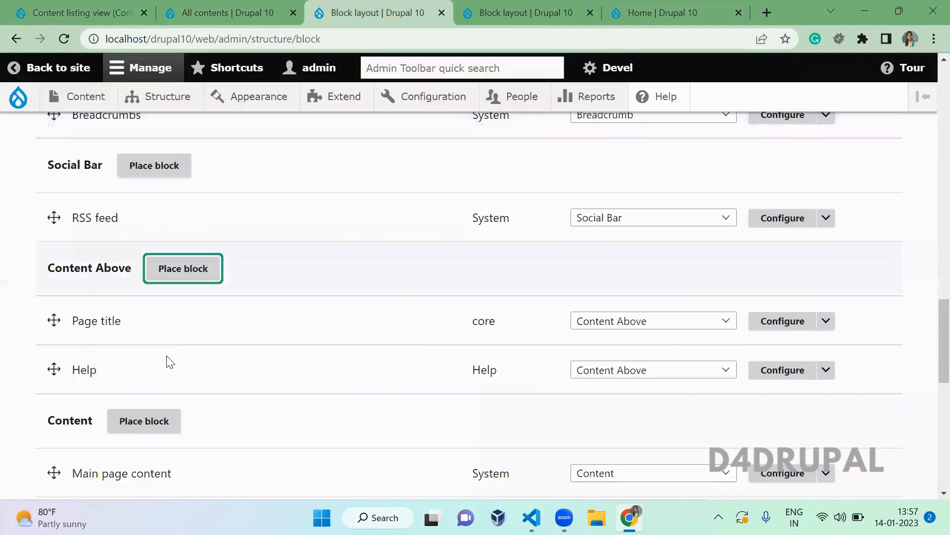
click(144, 420)
double_click(345, 223)
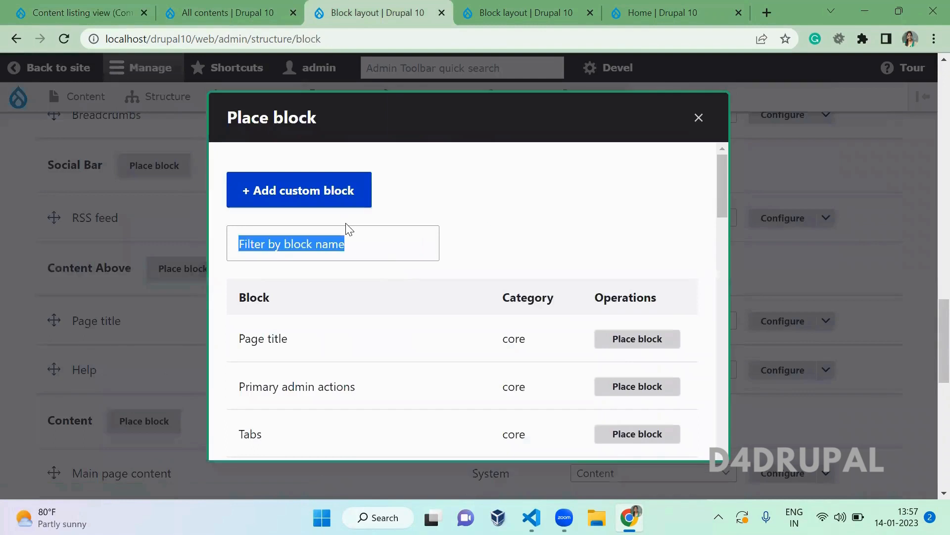
click(314, 254)
text(co)
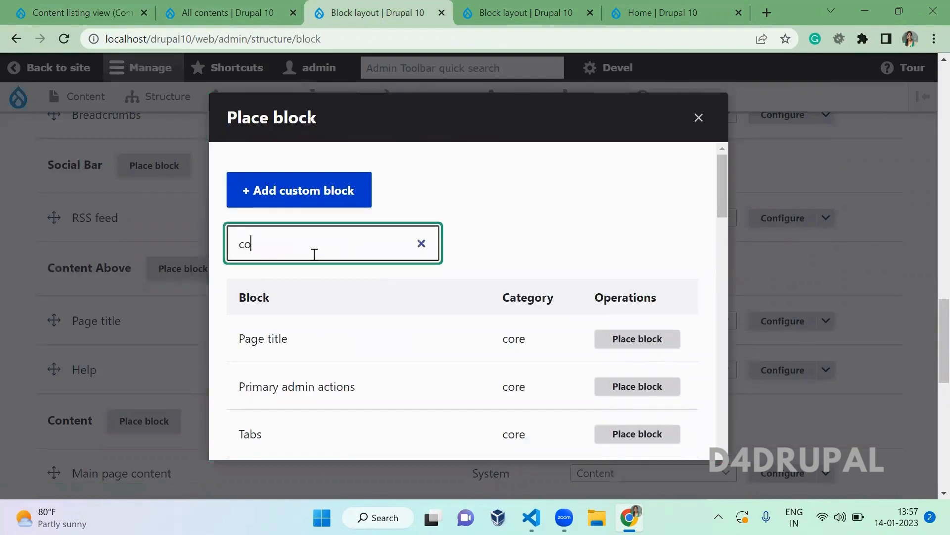
text(ntent)
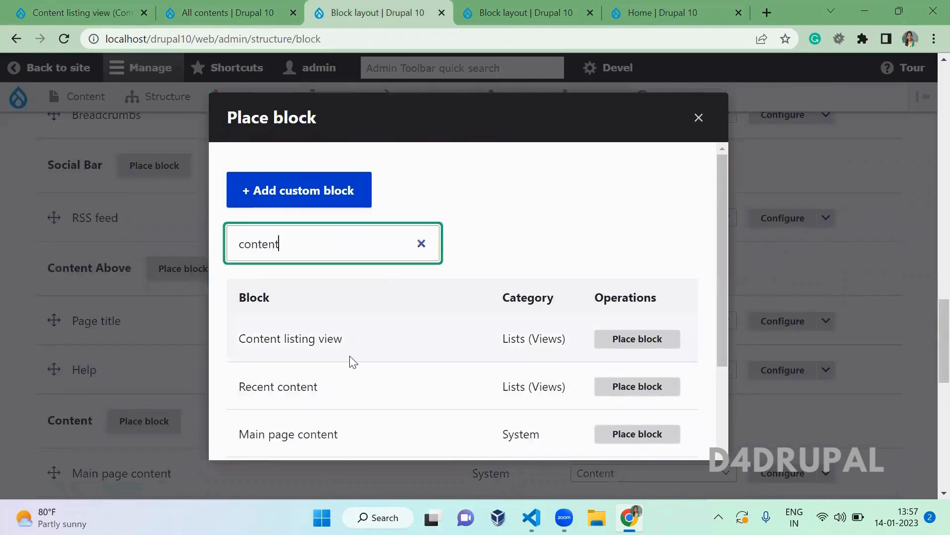
click(638, 340)
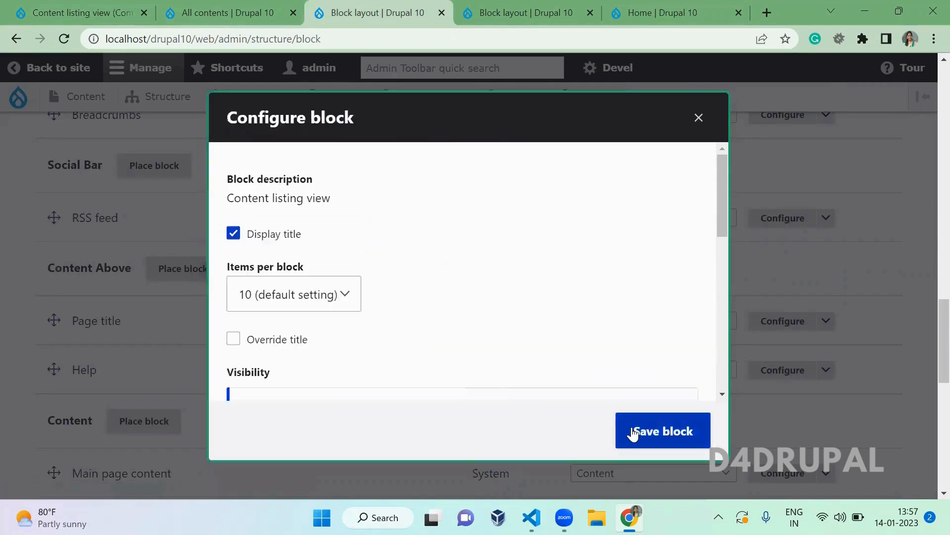
click(634, 433)
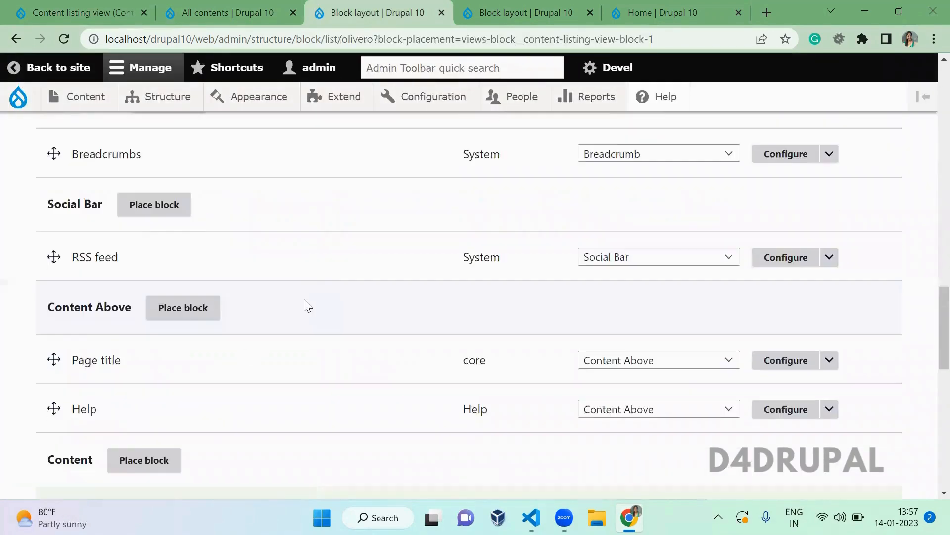
- Restrict the Content listing view block to the <front> page and reload the homepage
ctrl+click(7, 103)
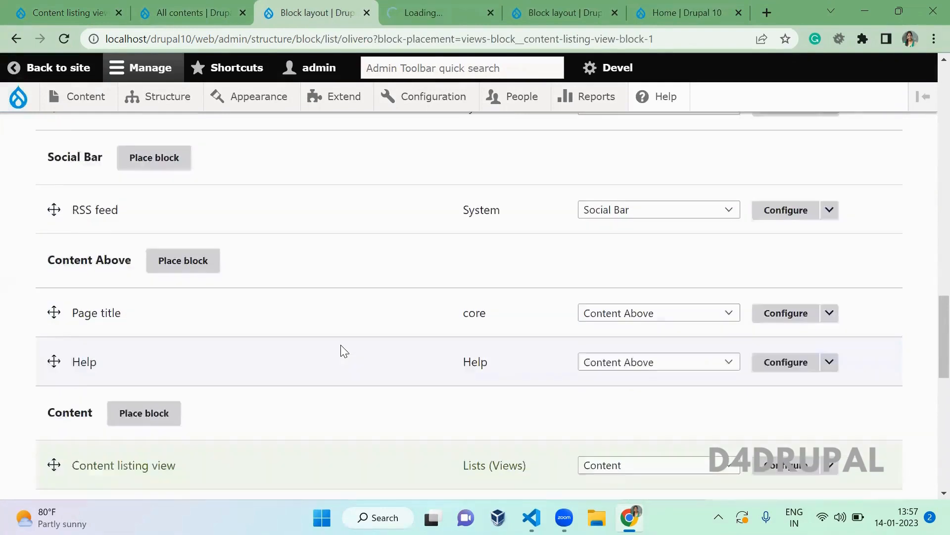
click(787, 307)
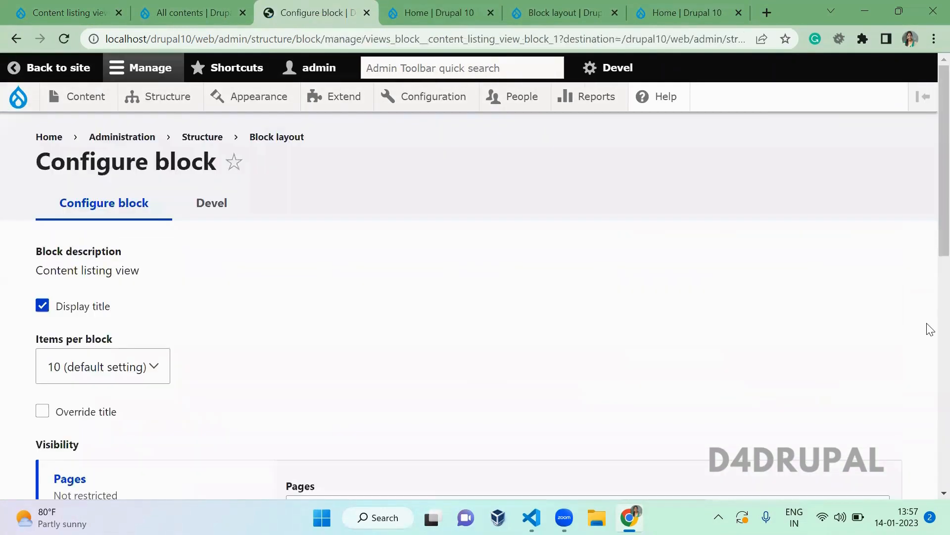
scroll(930, 371, down, 7)
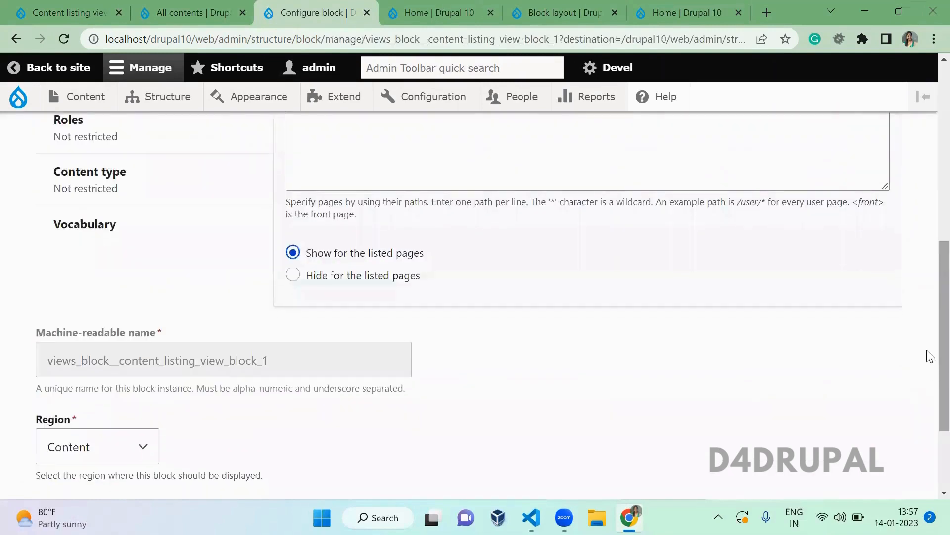
scroll(930, 356, up, 1)
click(410, 218)
text(<)
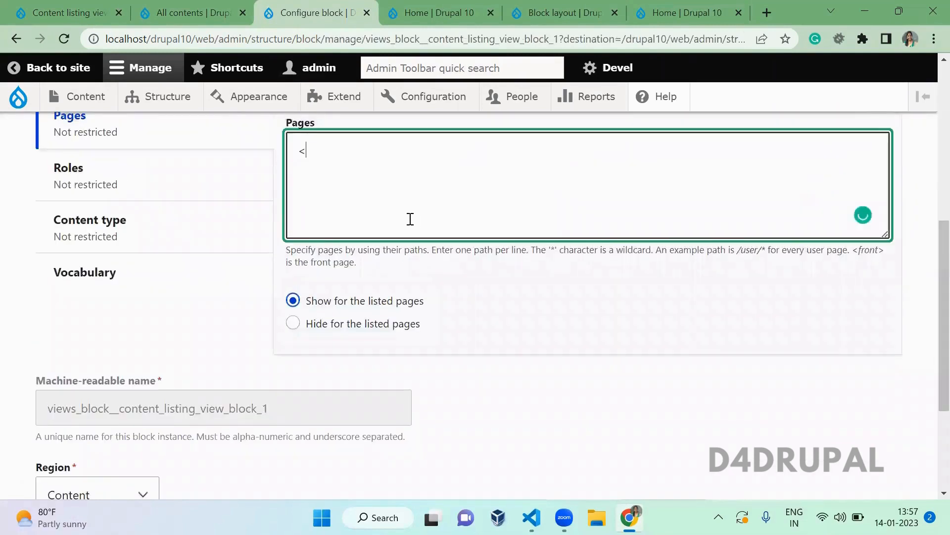
text(front>)
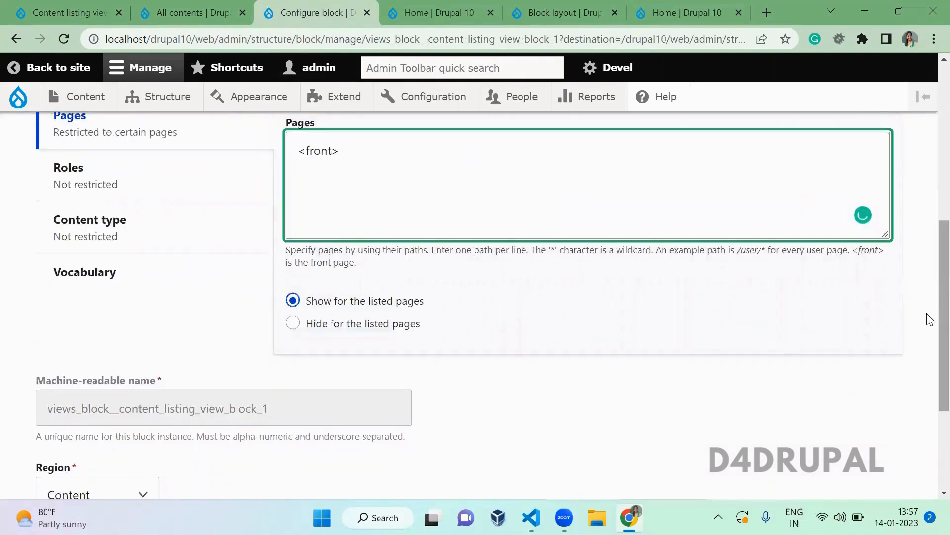
scroll(927, 318, down, 4)
click(108, 413)
key(ctrl+Tab)
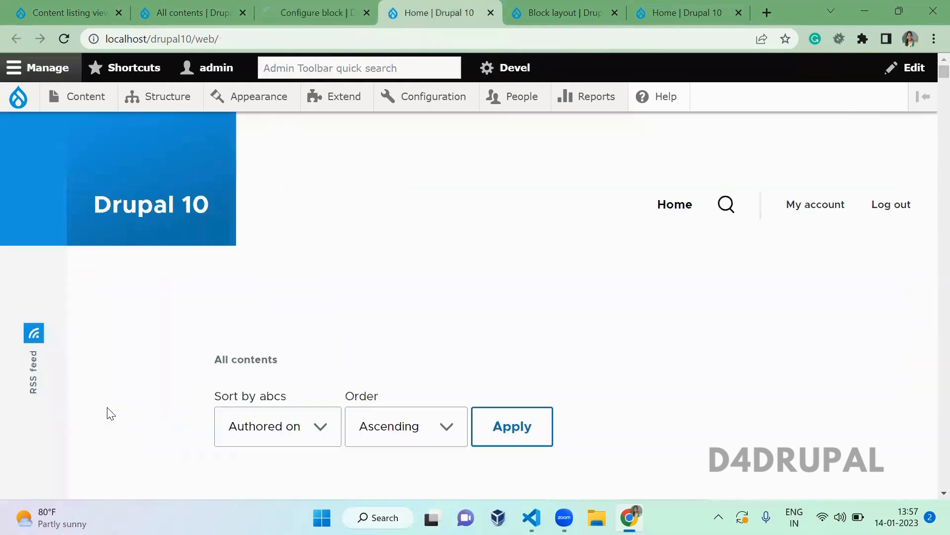
key(F5)
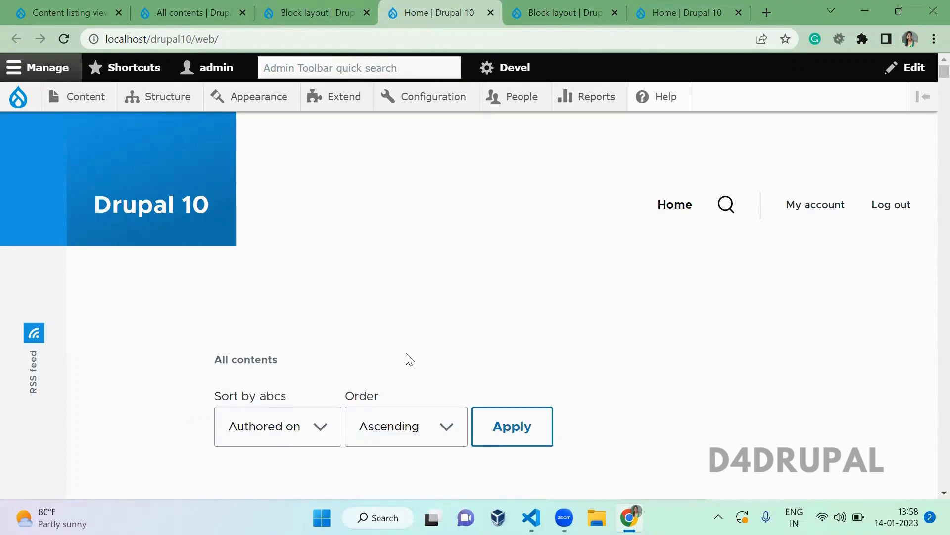
scroll(410, 358, down, 10)
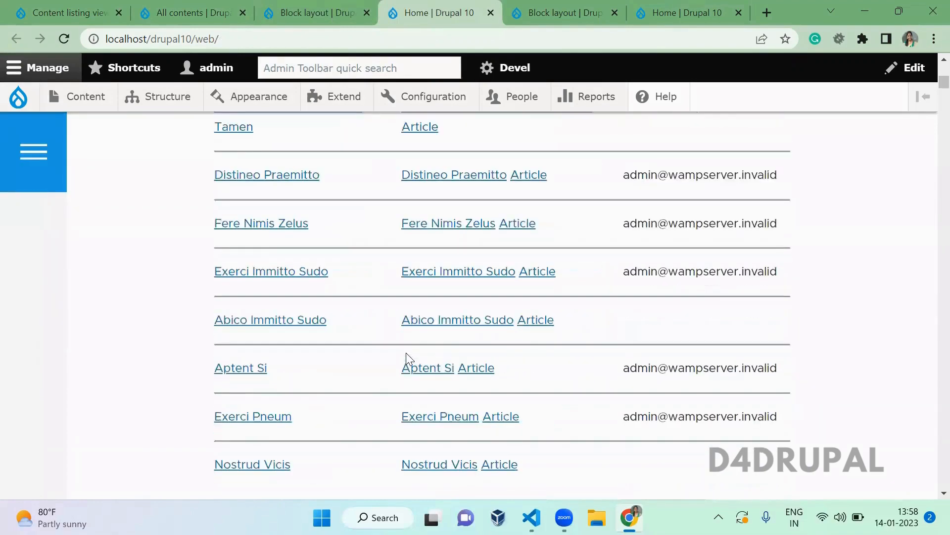
scroll(406, 352, down, 5)
scroll(406, 352, up, 10)
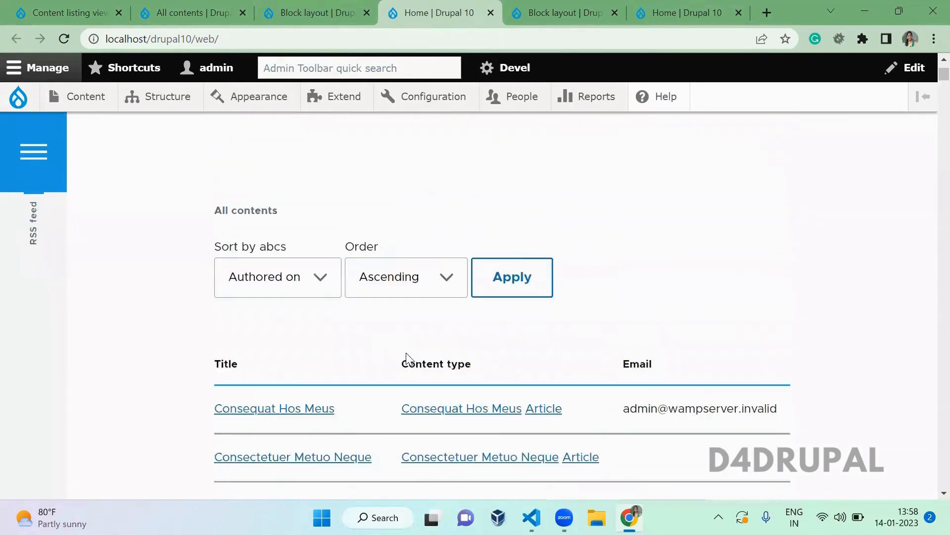
scroll(406, 352, down, 1)
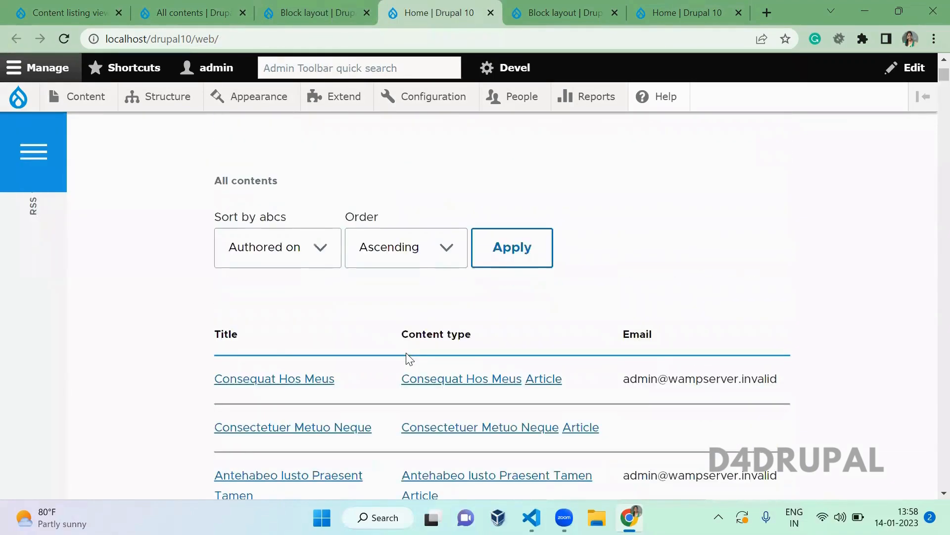
click(454, 236)
click(418, 287)
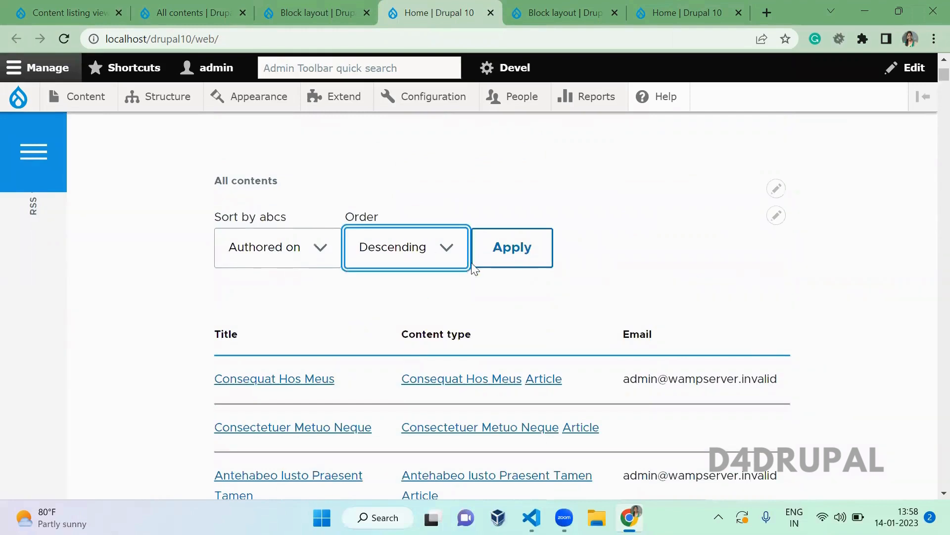
click(504, 266)
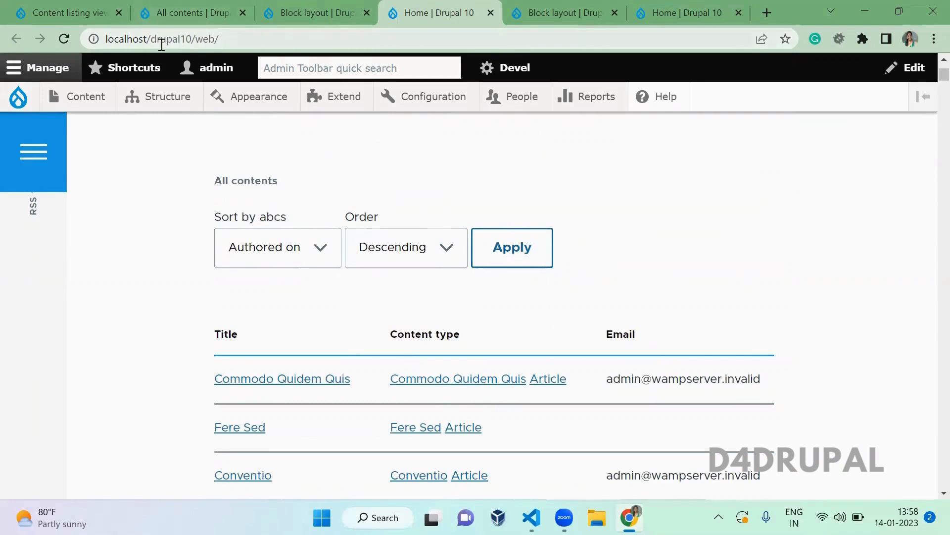
click(430, 249)
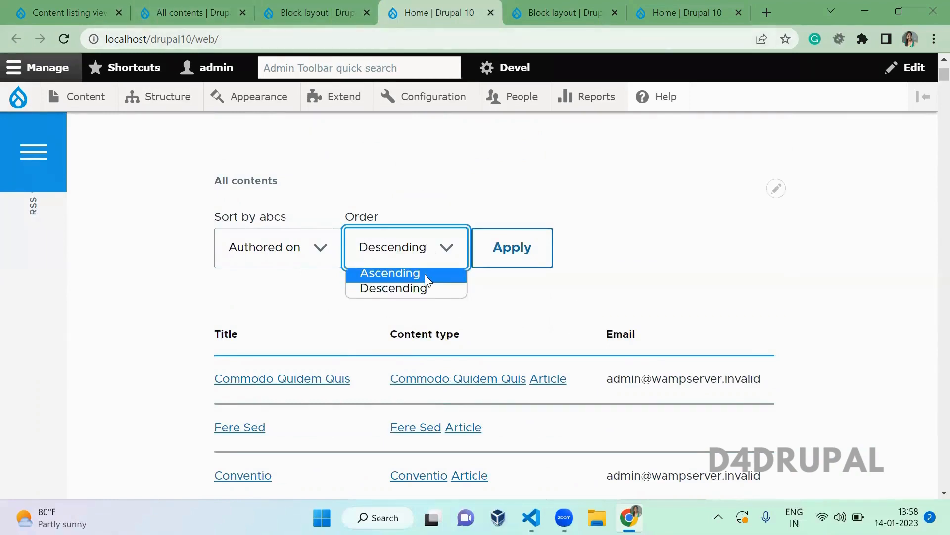
click(425, 273)
click(530, 246)
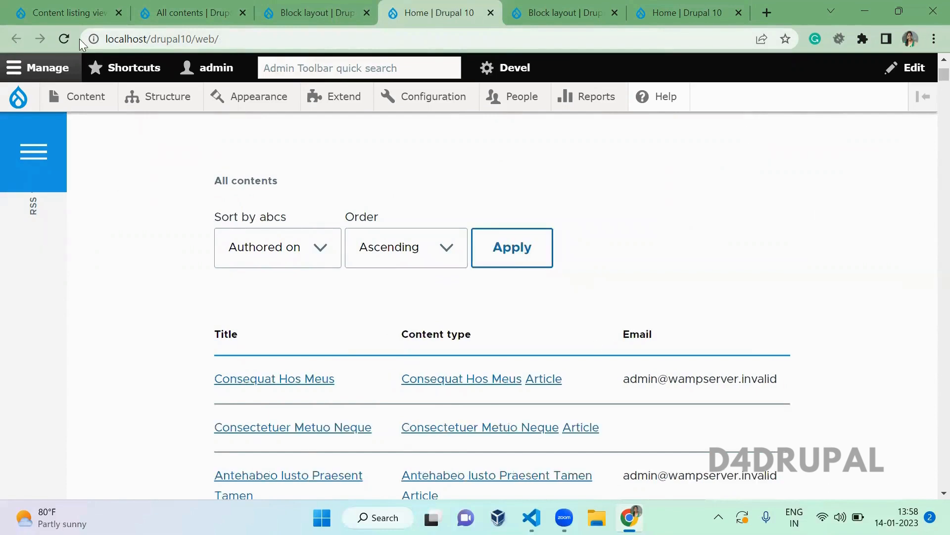
click(84, 11)
- Select the Page1 display and expand its Advanced settings
click(63, 266)
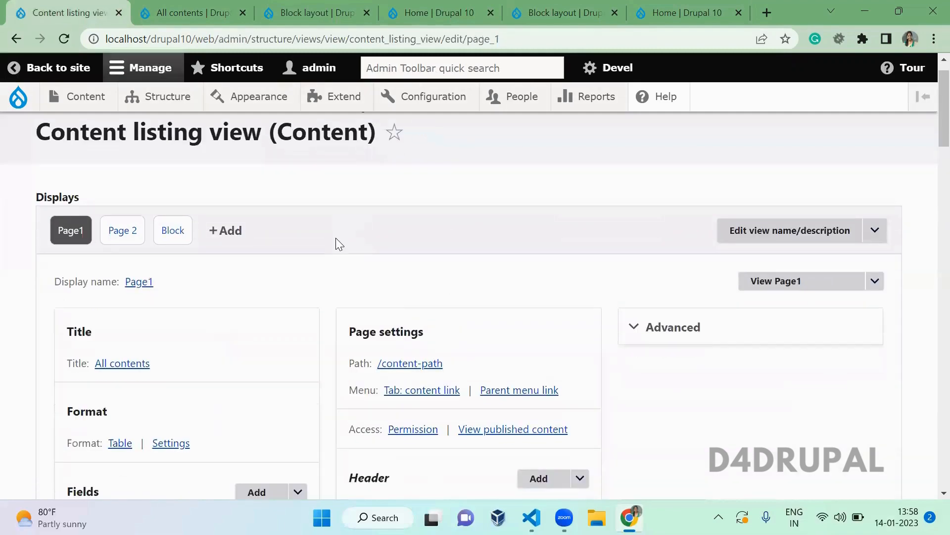
click(695, 327)
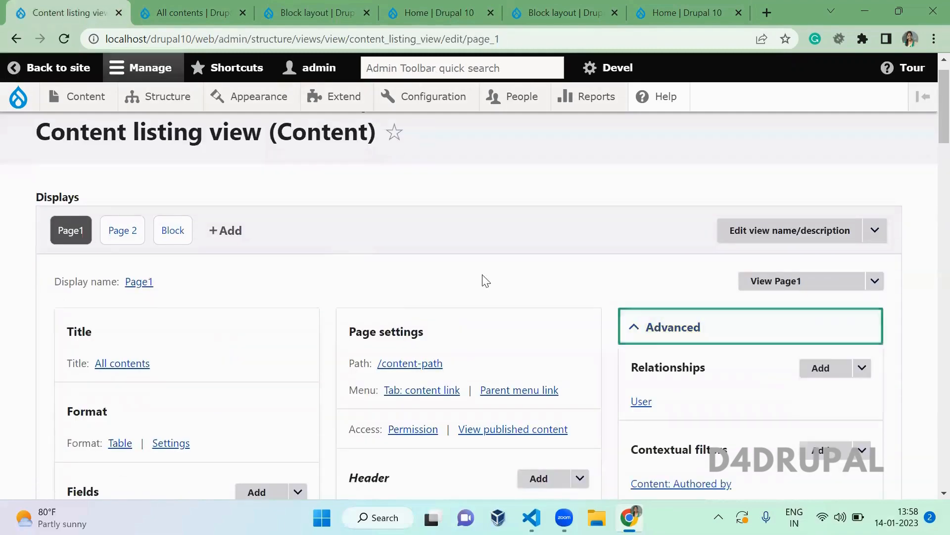
scroll(484, 278, down, 1)
scroll(486, 281, down, 7)
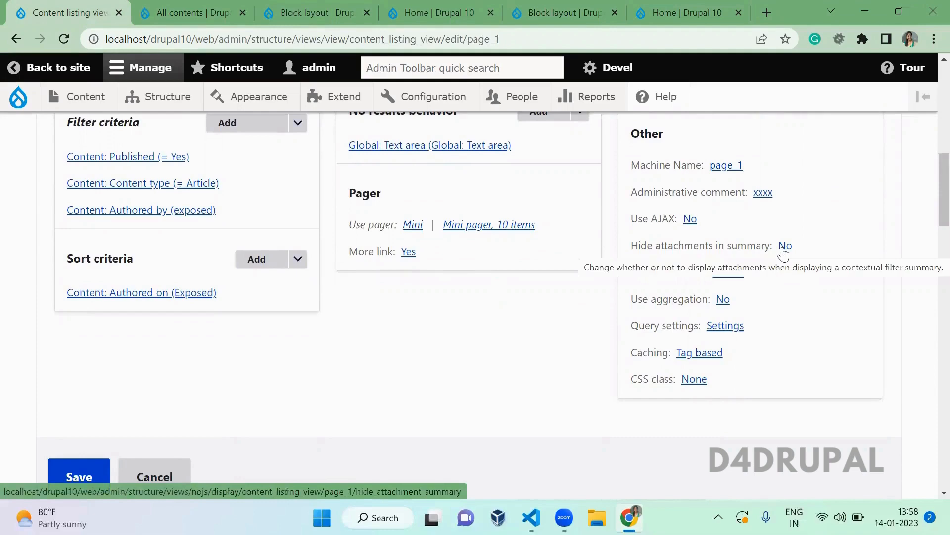
scroll(927, 184, up, 6)
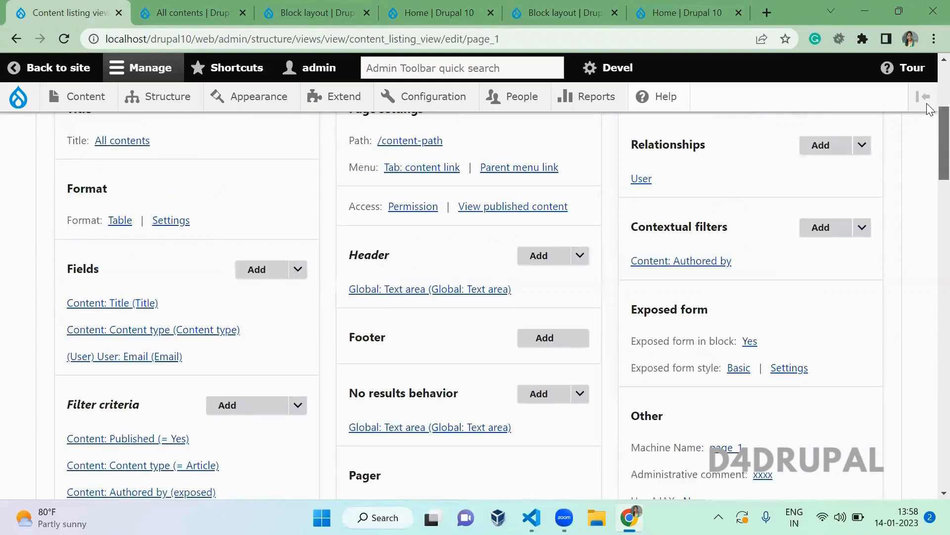
scroll(928, 124, up, 2)
click(634, 246)
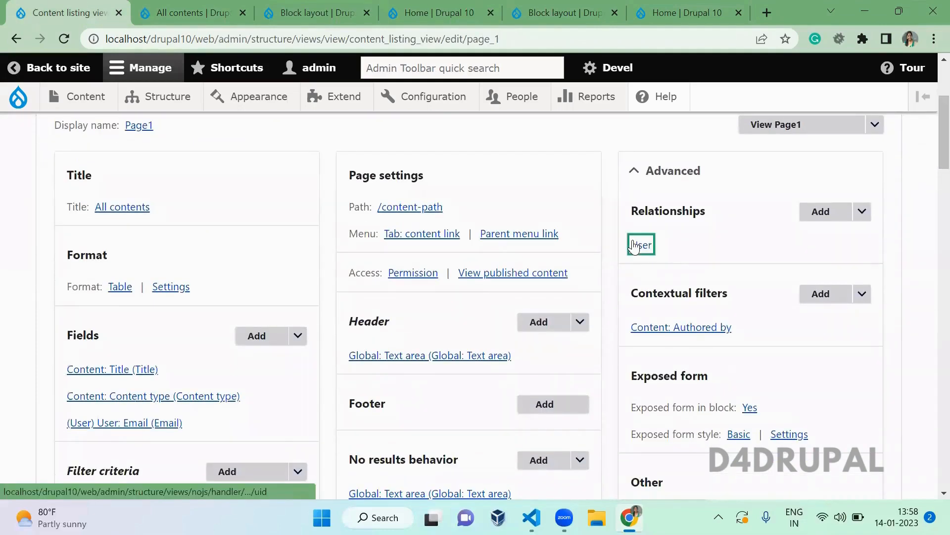
key(Escape)
- Make the Authored by contextual filter display a summary when no value is given, for all displays
click(683, 325)
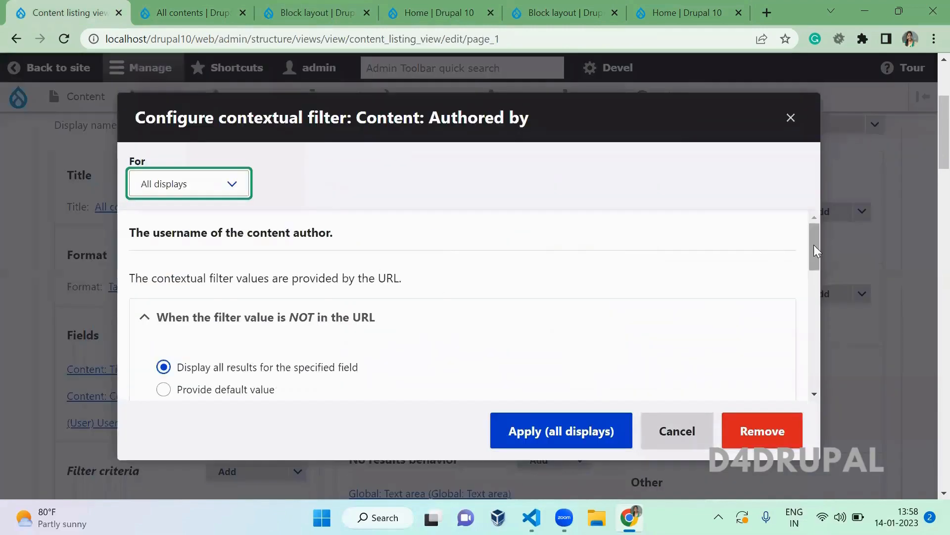
drag(814, 245, 818, 287)
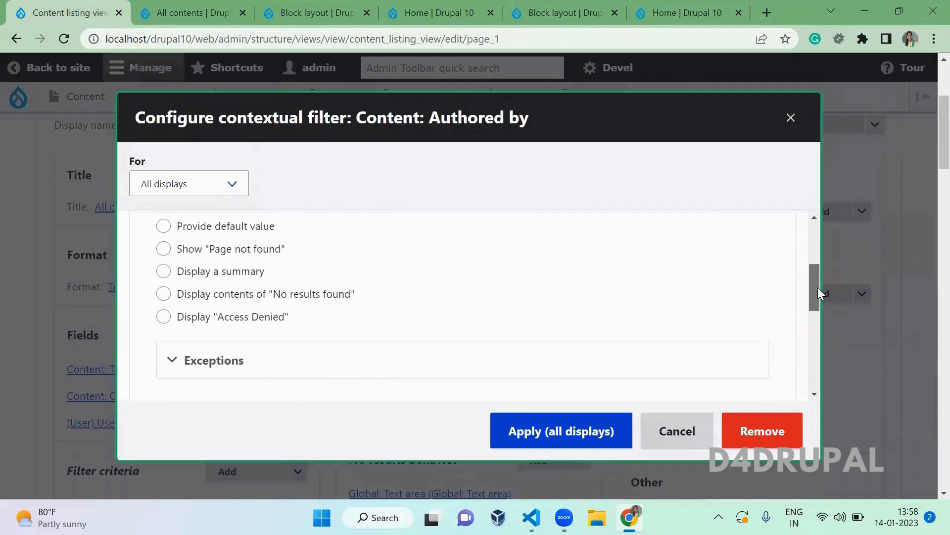
click(224, 270)
click(412, 290)
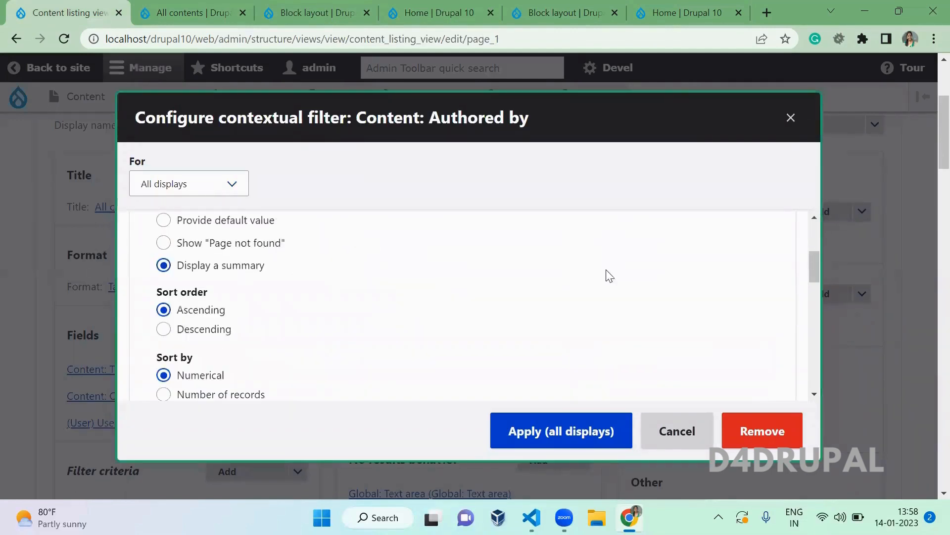
mouse_move(815, 267)
mouse_down()
mouse_move(816, 256)
mouse_move(816, 264)
mouse_up()
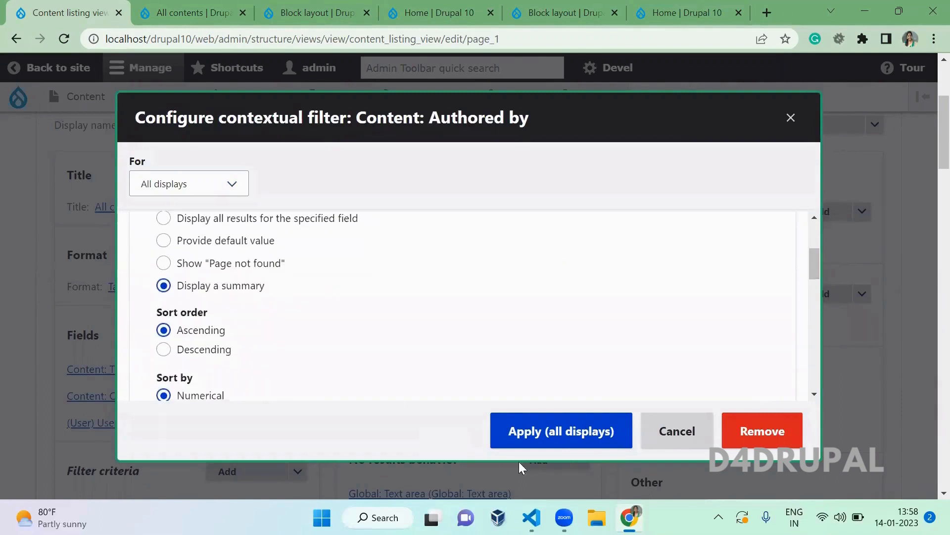
click(543, 435)
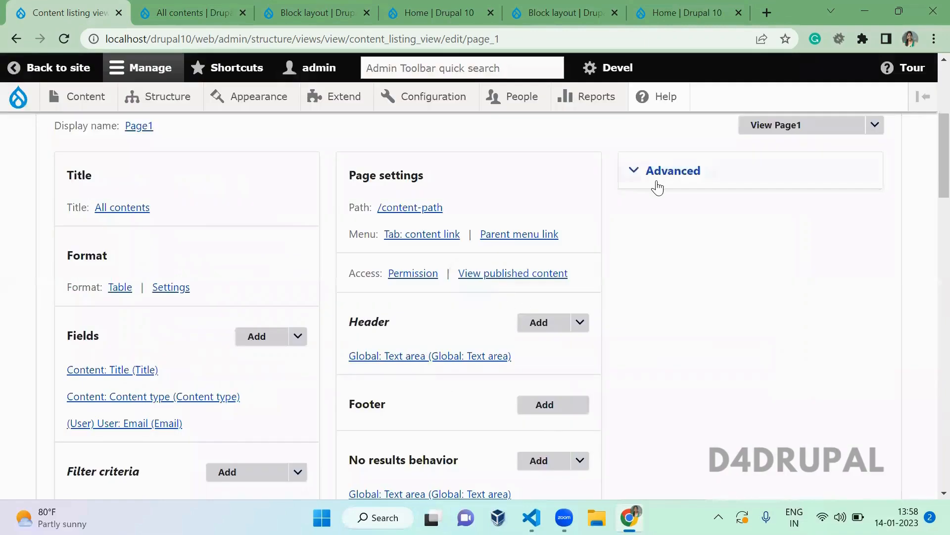
click(663, 181)
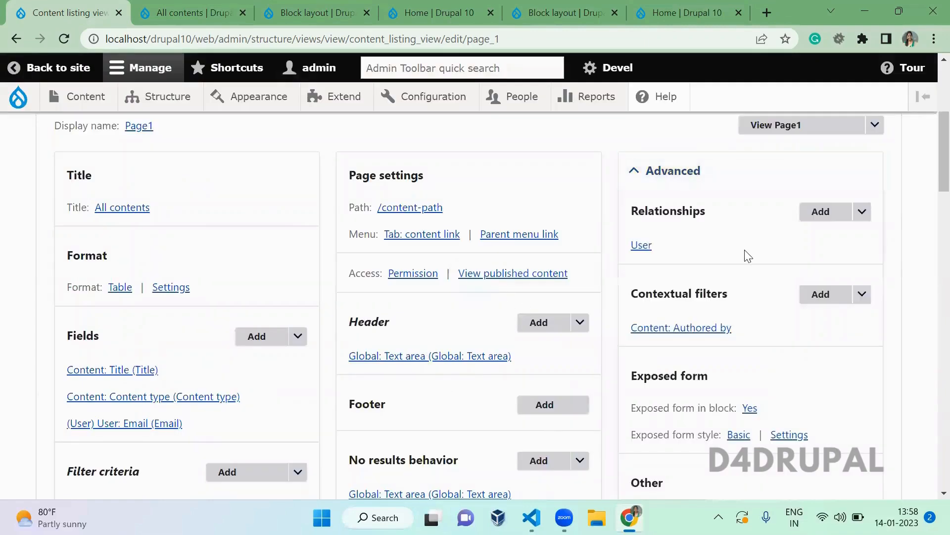
- Turn on Hide attachments in summary for Page1 only, as a This page (override)
scroll(801, 349, down, 6)
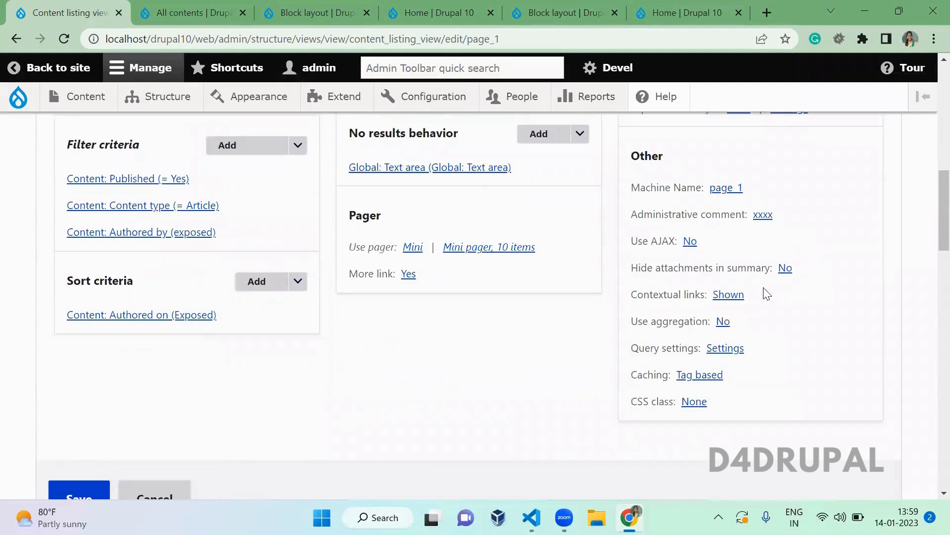
click(784, 269)
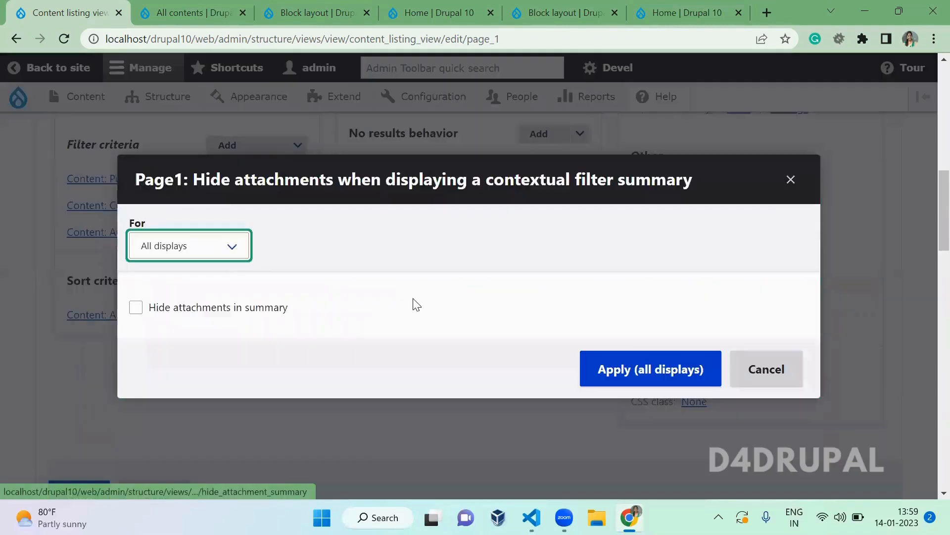
click(227, 309)
click(222, 252)
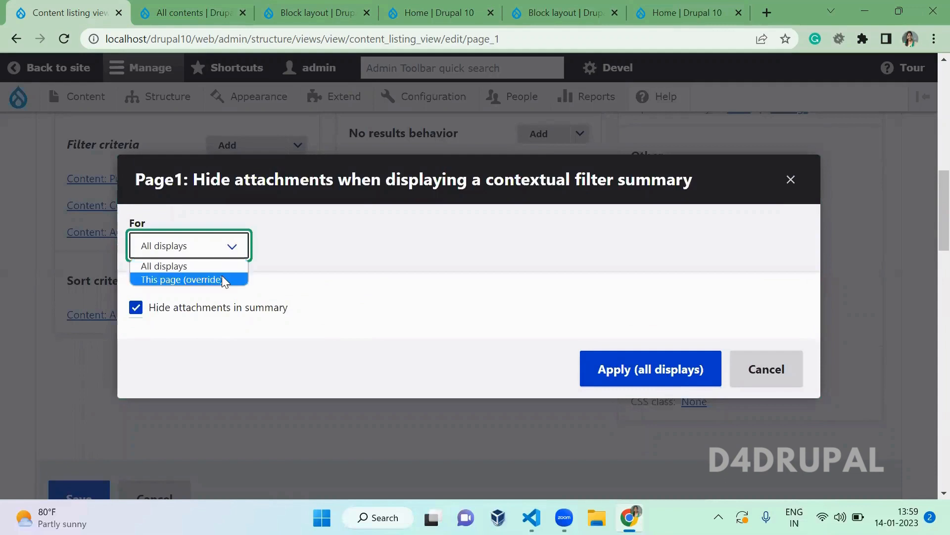
click(223, 277)
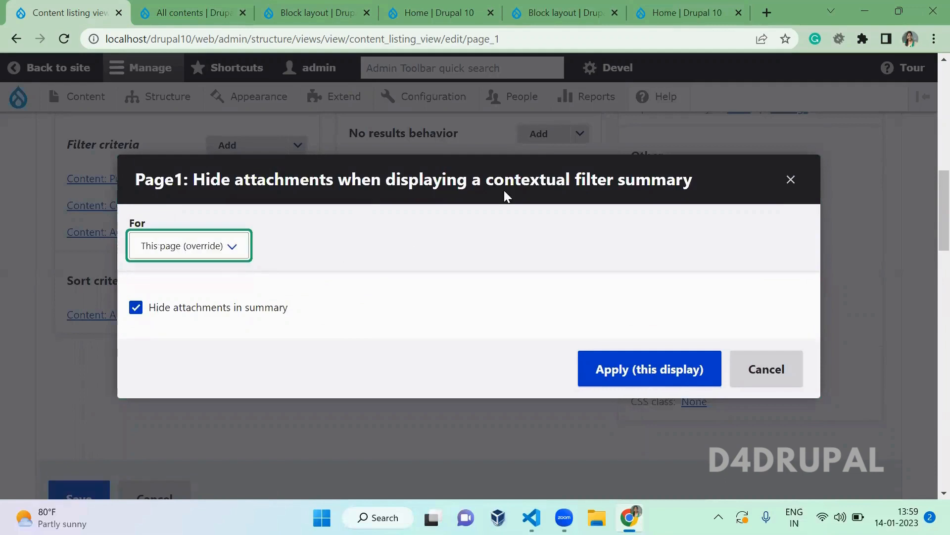
click(614, 372)
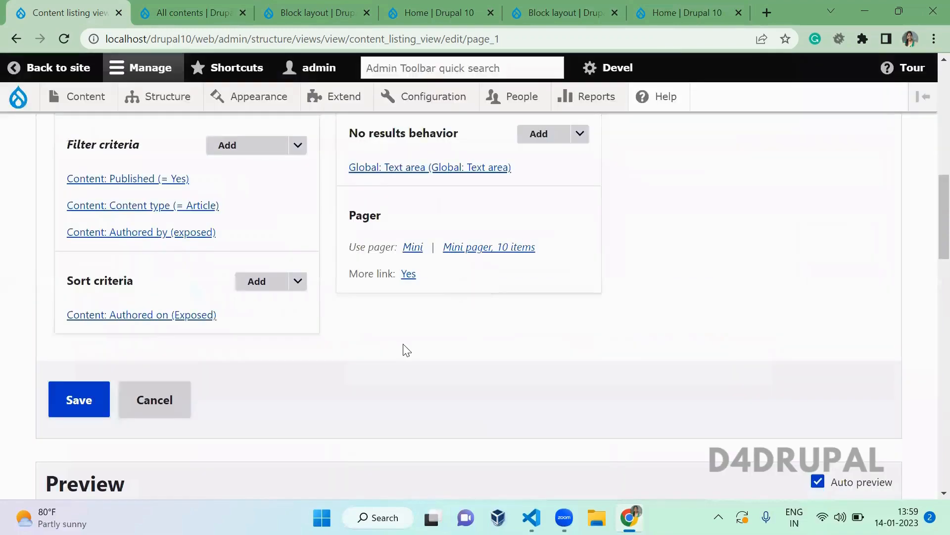
scroll(930, 141, up, 1)
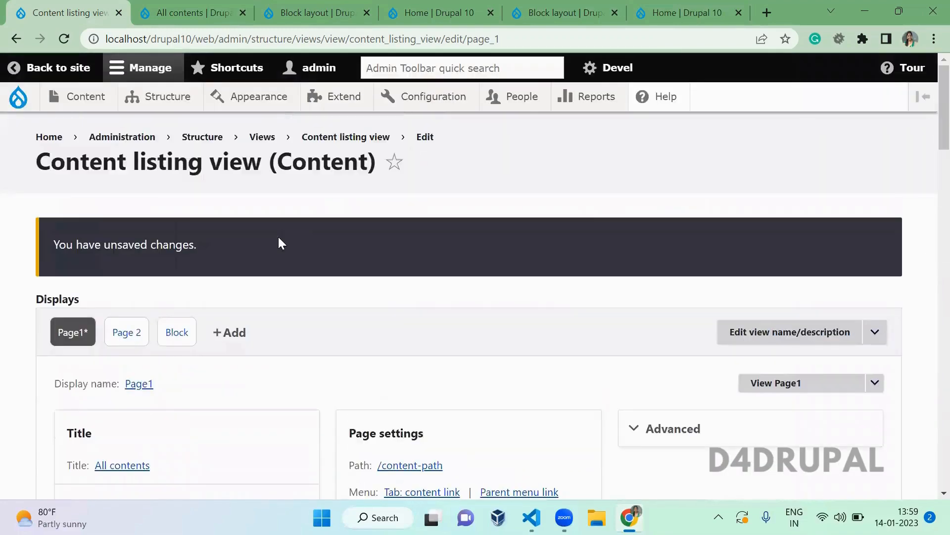
- Add an Attachment display attached to Page1 and save the view
click(232, 337)
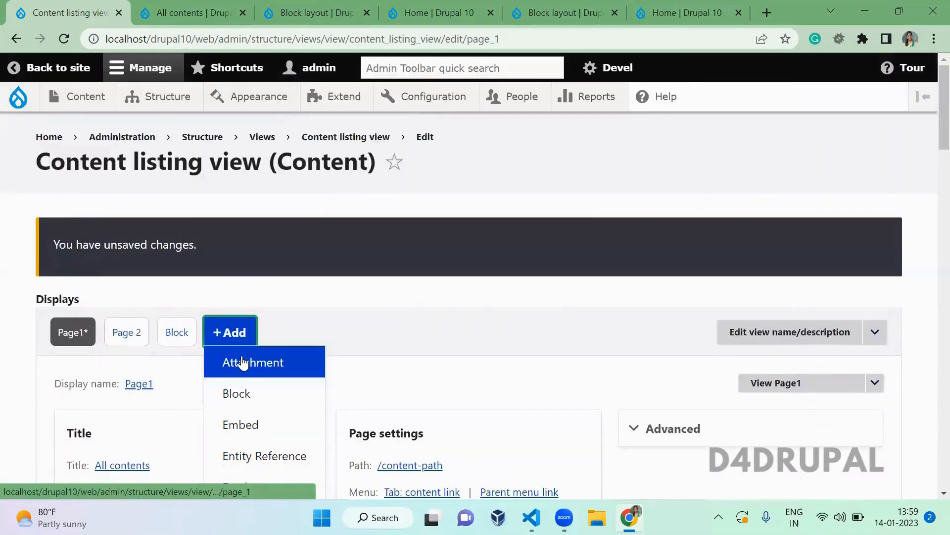
click(239, 363)
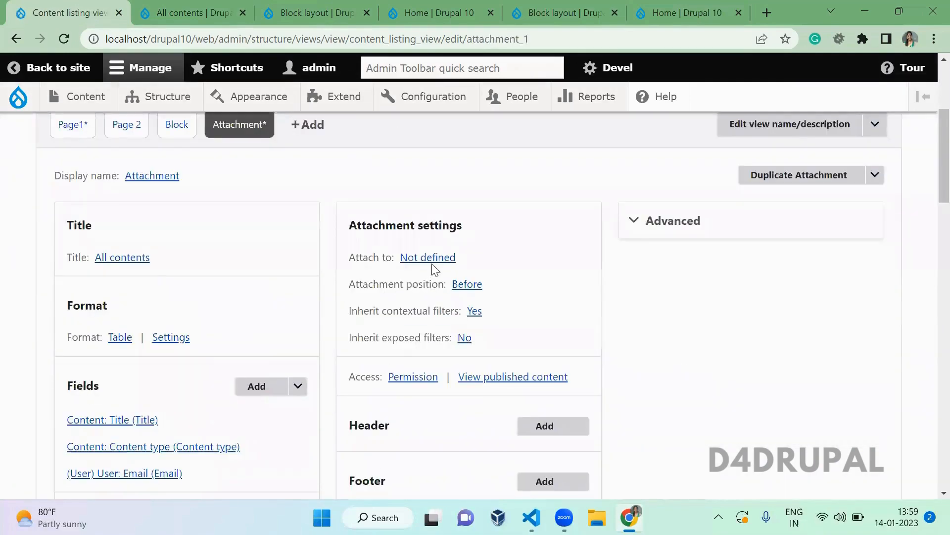
click(430, 259)
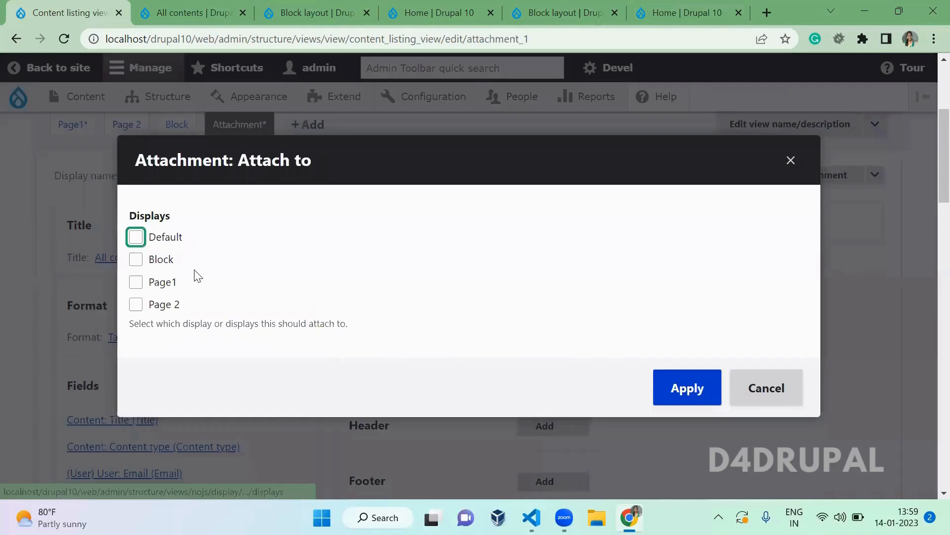
click(167, 286)
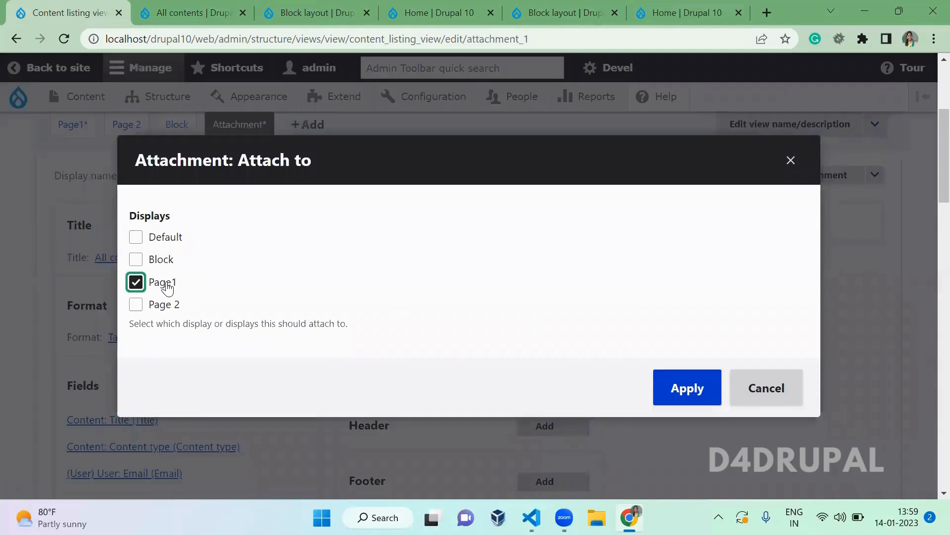
click(700, 395)
scroll(700, 393, down, 5)
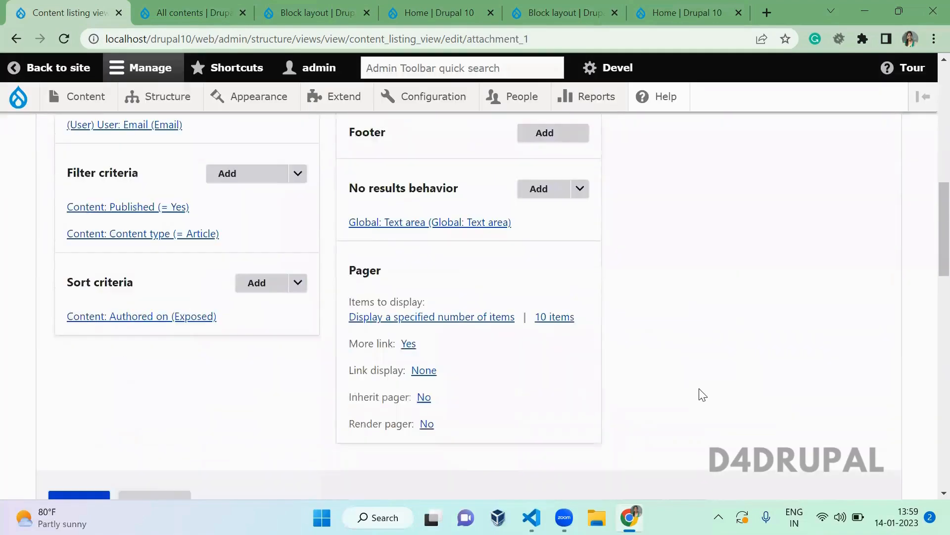
click(74, 495)
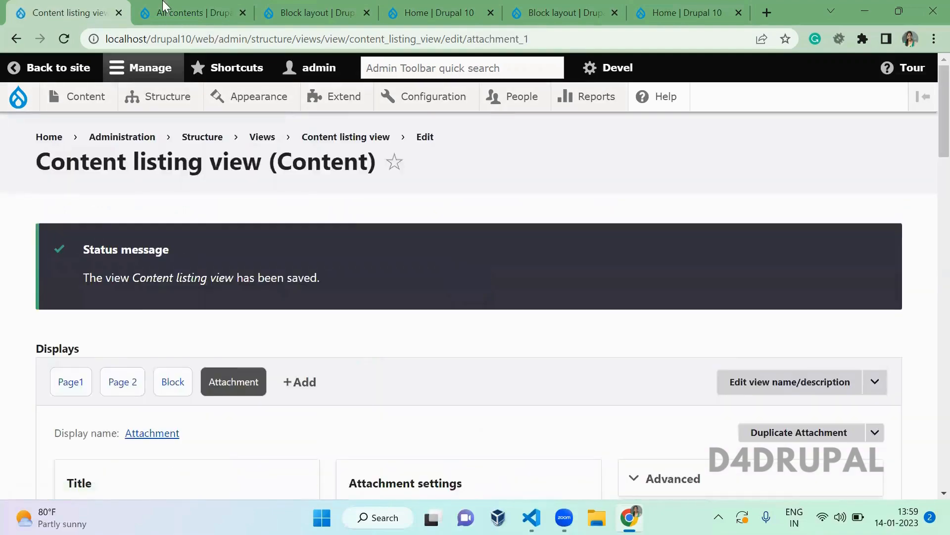
click(167, 10)
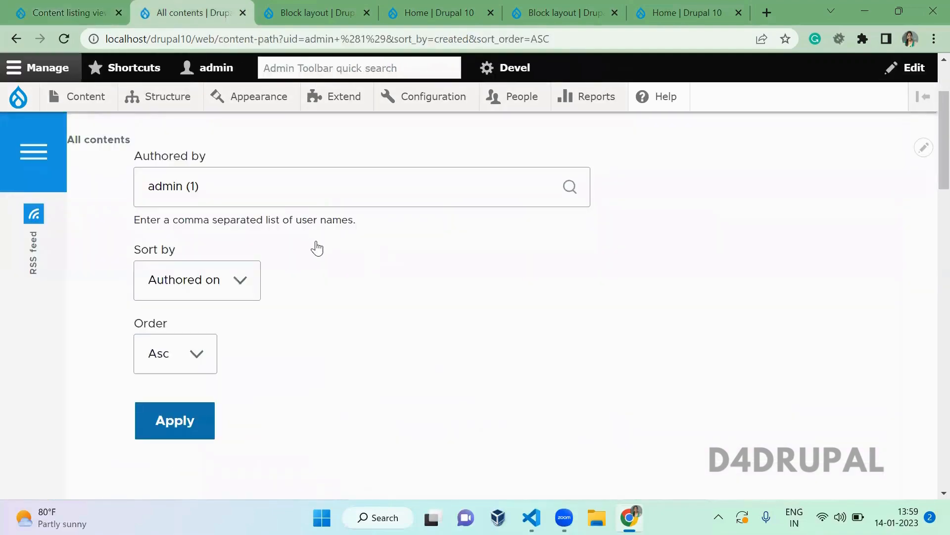
- Reload the All contents listing through the content link tab and review it
scroll(317, 248, down, 8)
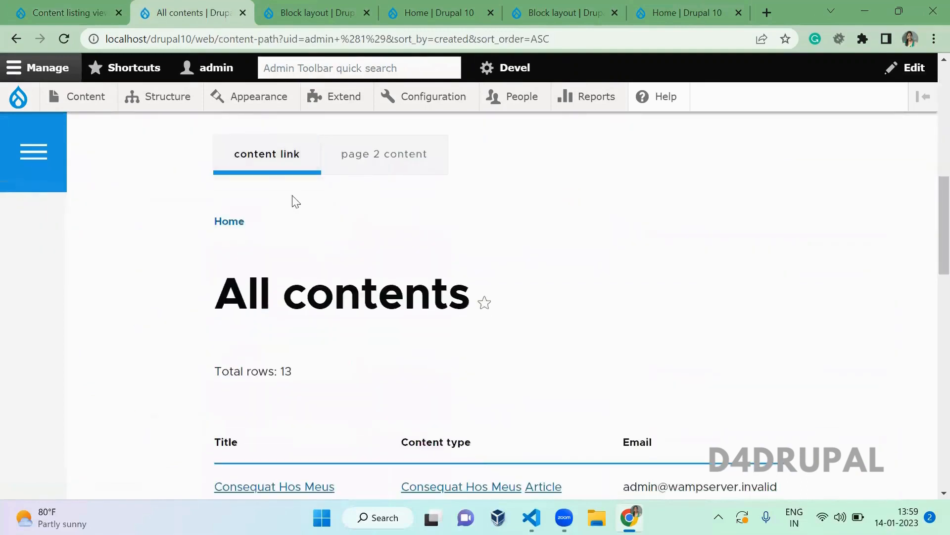
click(269, 156)
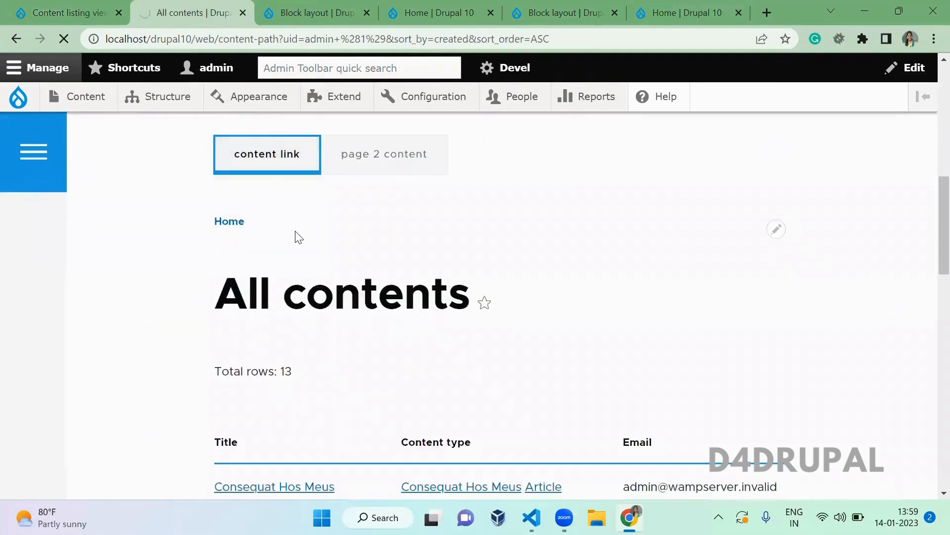
scroll(299, 236, down, 6)
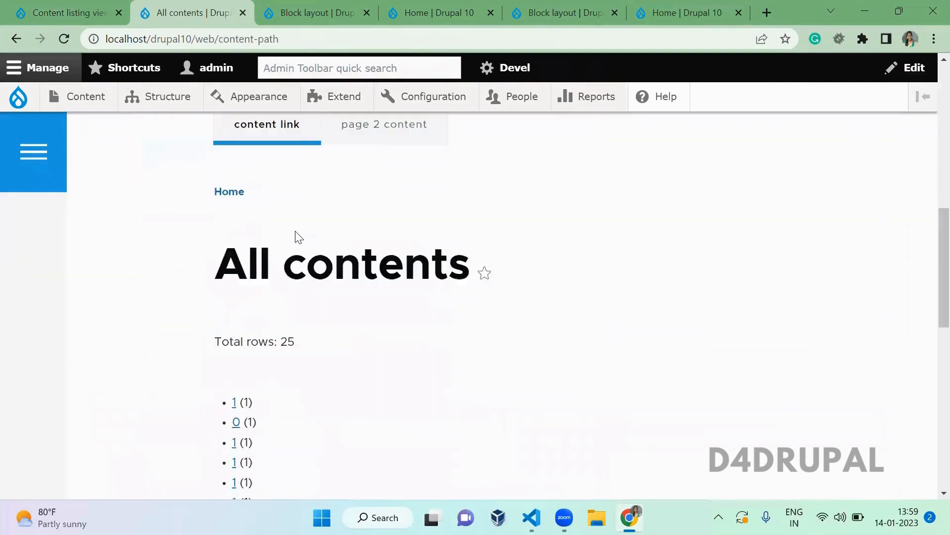
scroll(298, 237, down, 4)
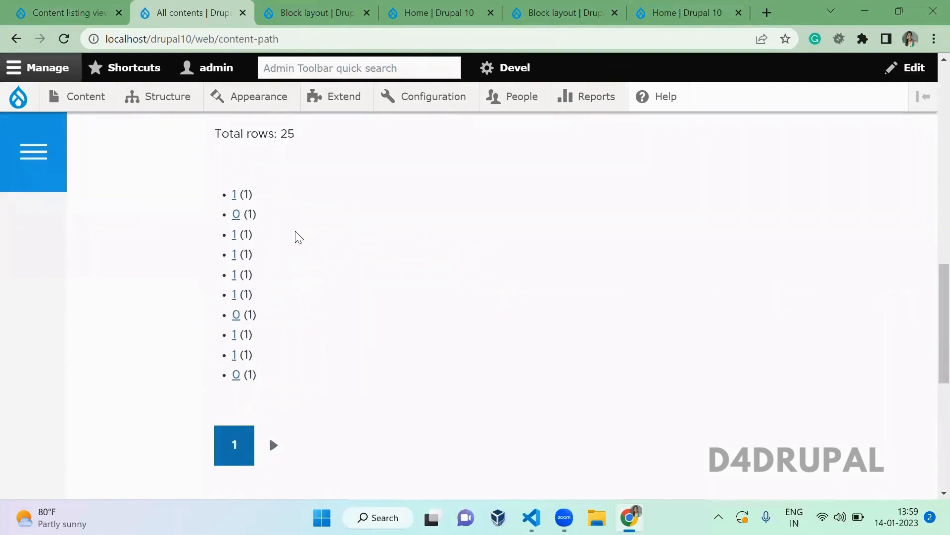
scroll(298, 237, down, 7)
scroll(298, 236, up, 6)
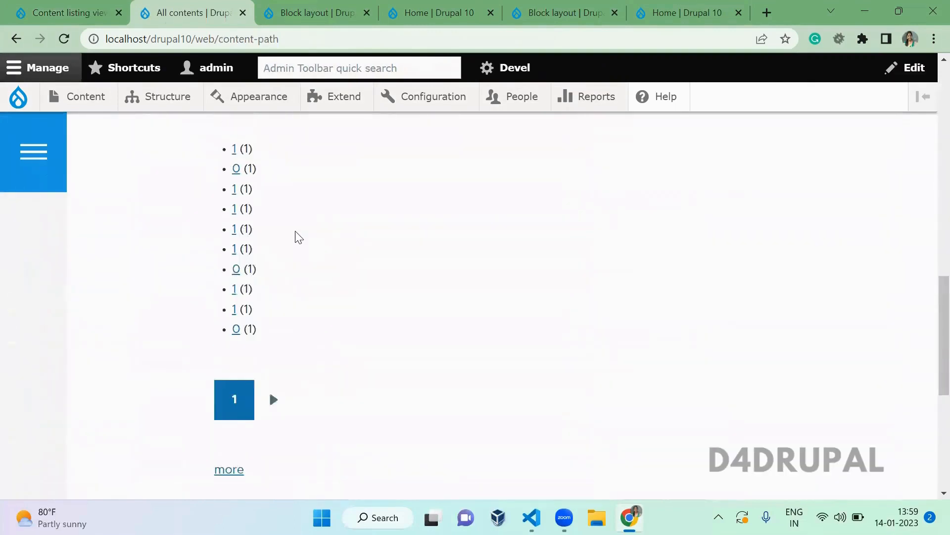
scroll(298, 236, up, 3)
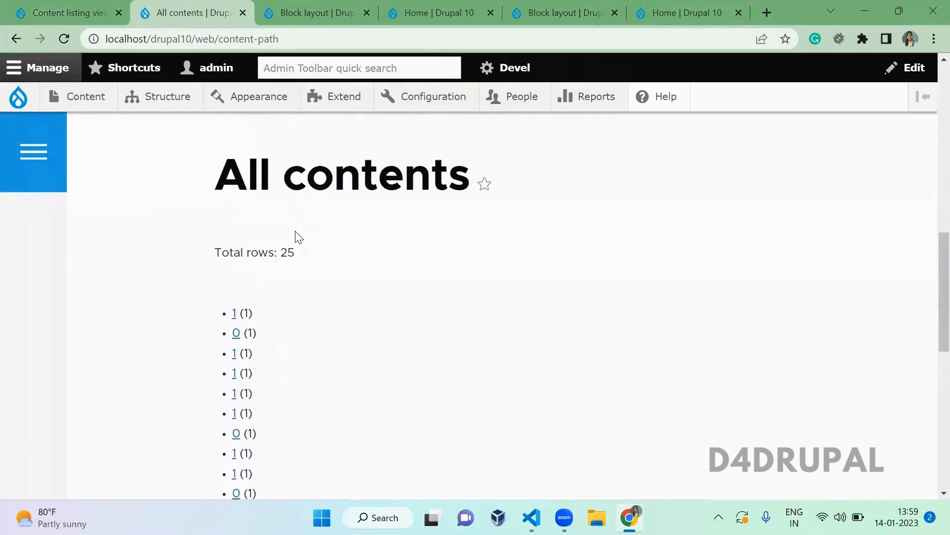
- Append /1 to the page address to list the 13 Article items for author 1
click(224, 42)
key(End)
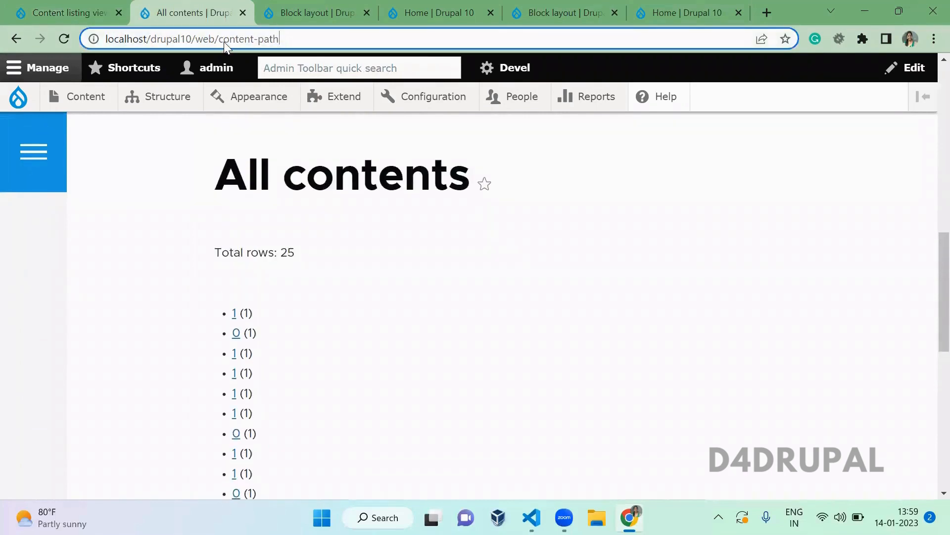
text(/1)
key(Return)
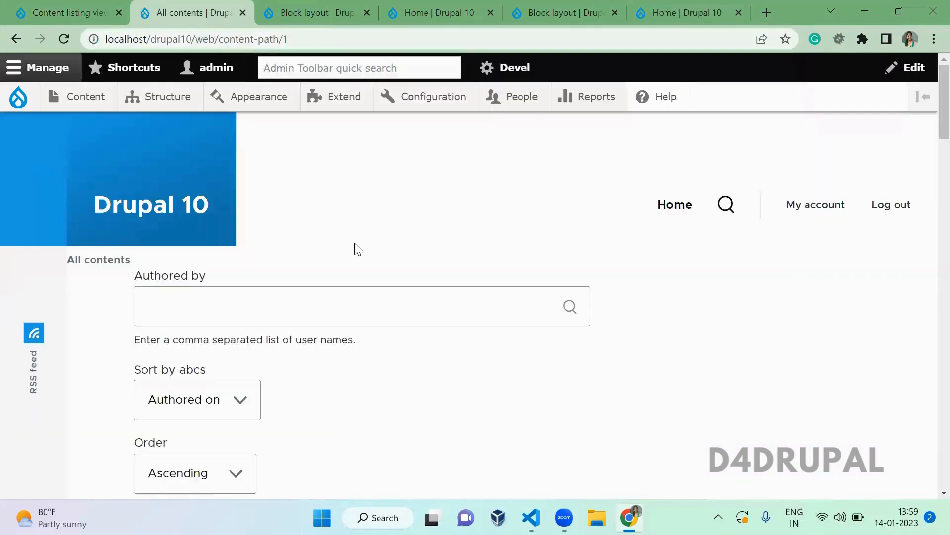
scroll(358, 249, down, 10)
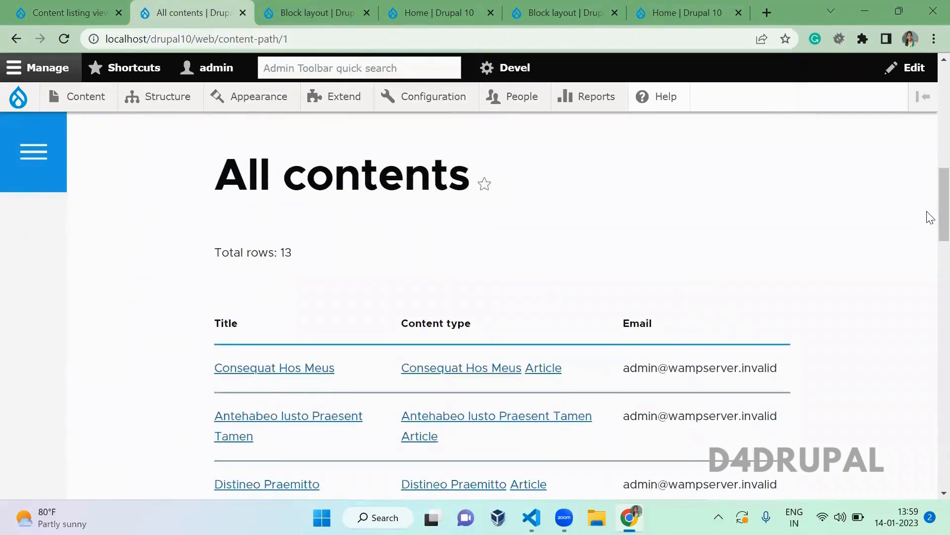
drag(935, 213, 927, 280)
- Back in the Content listing view editor, review the Attachment display positioned before Page1
click(59, 7)
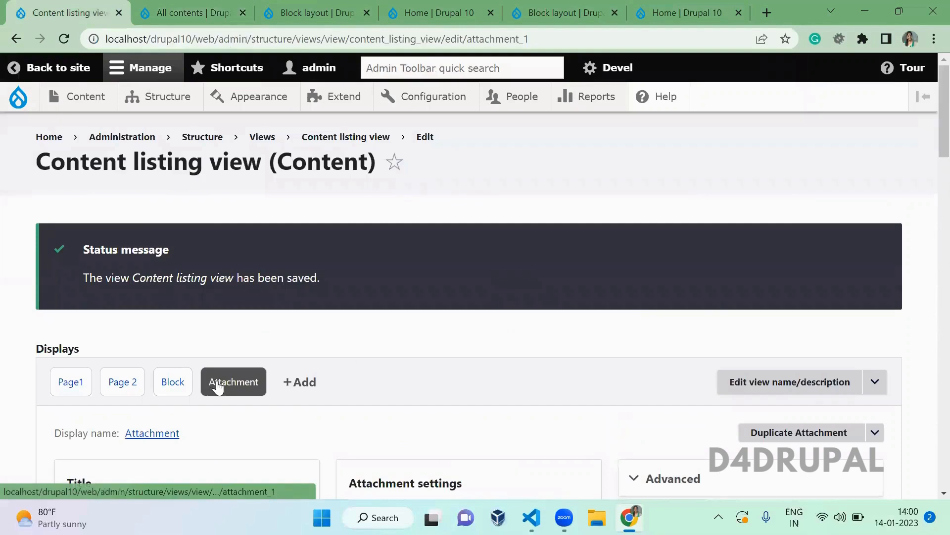
click(73, 383)
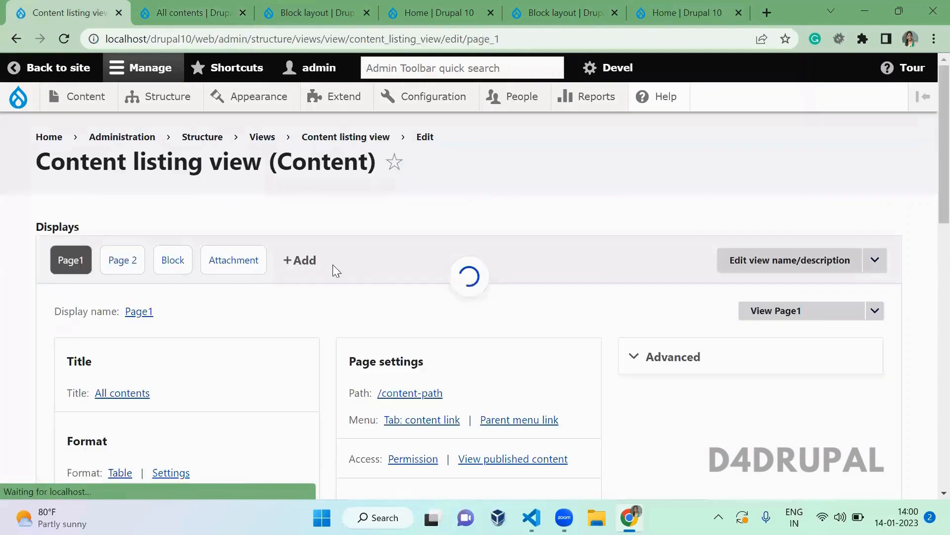
click(236, 266)
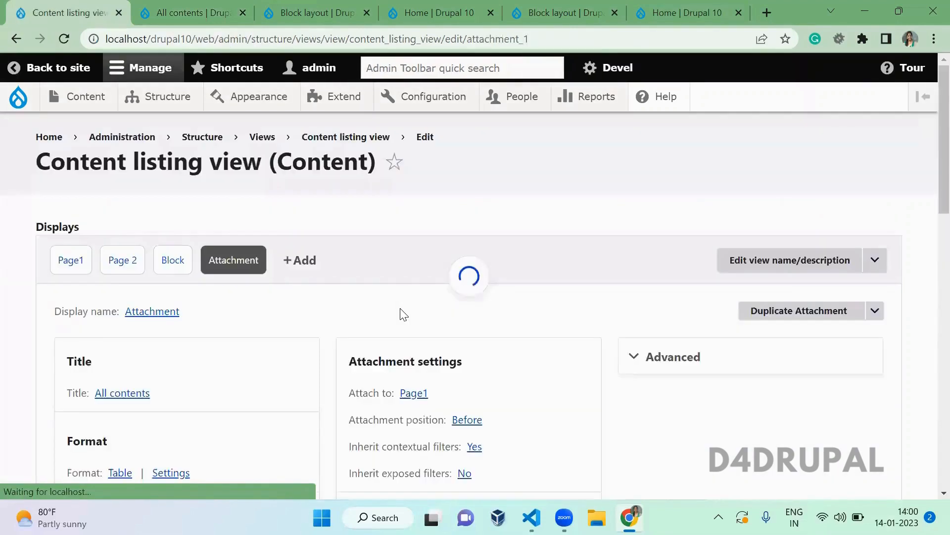
scroll(403, 315, down, 1)
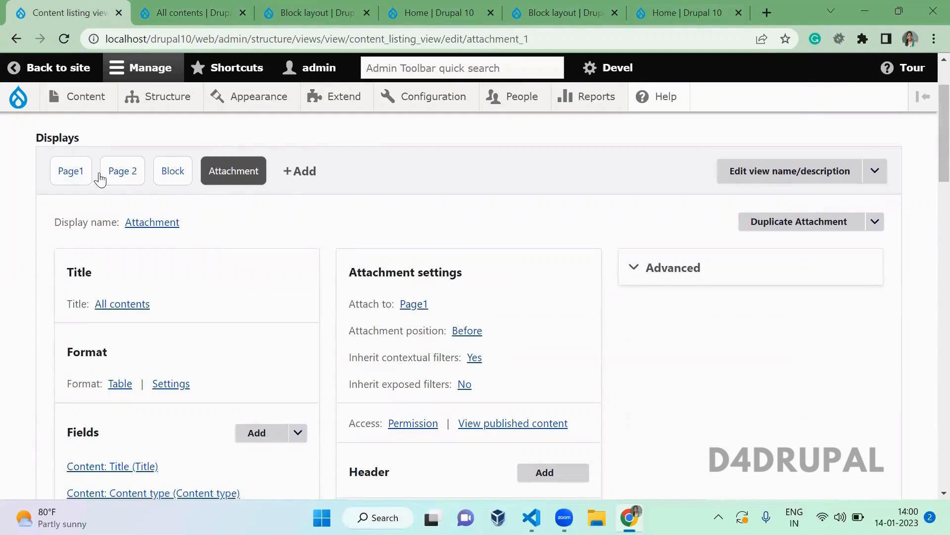
click(71, 171)
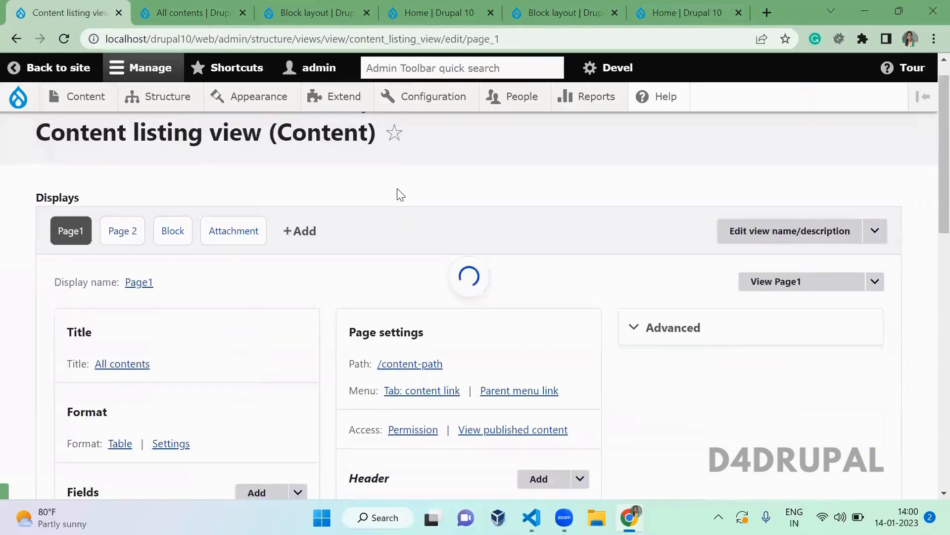
- Inspect Page1's Authored by contextual filter without changes, then return to the All contents page
scroll(399, 194, down, 4)
scroll(398, 193, up, 2)
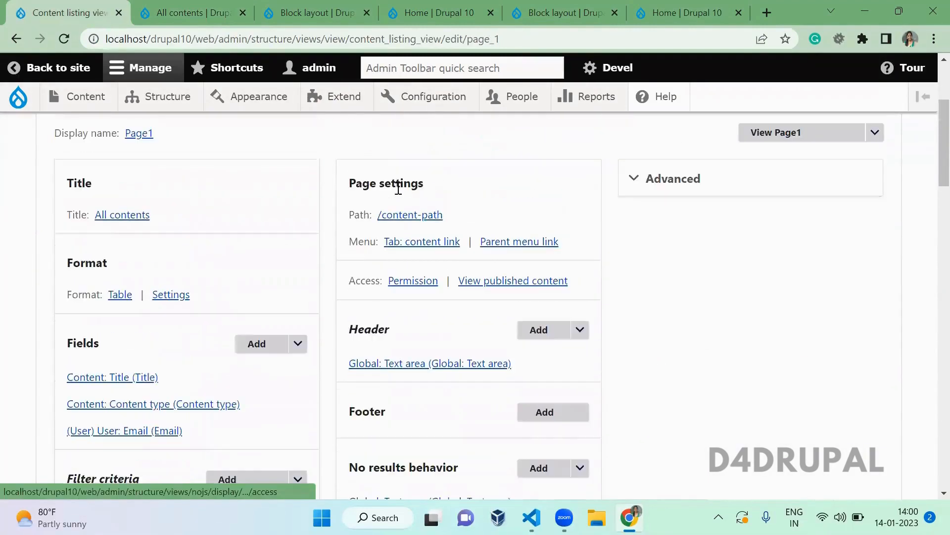
click(639, 178)
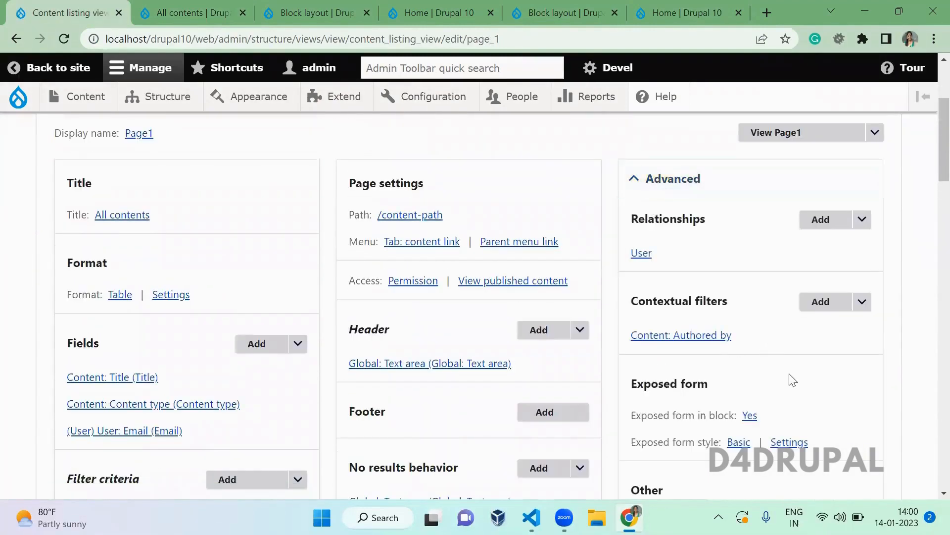
click(698, 336)
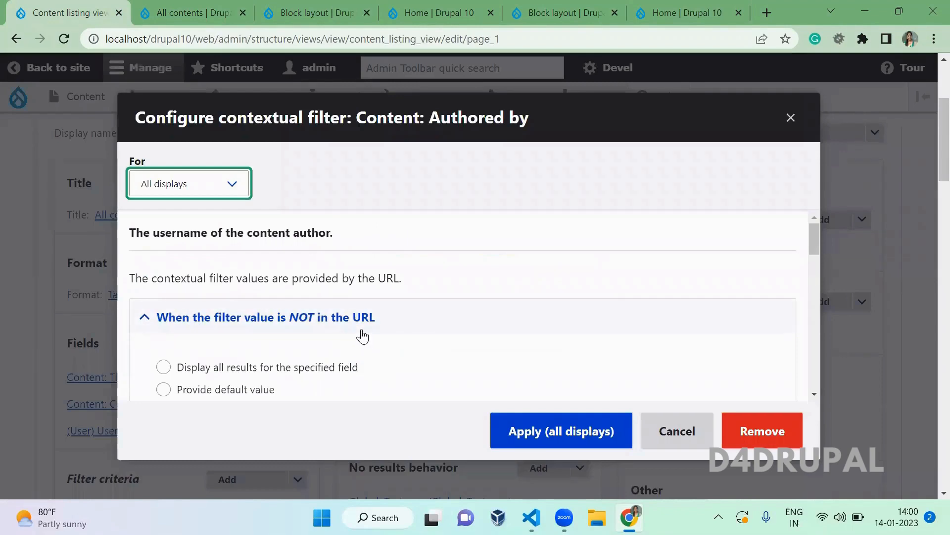
key(Escape)
click(201, 6)
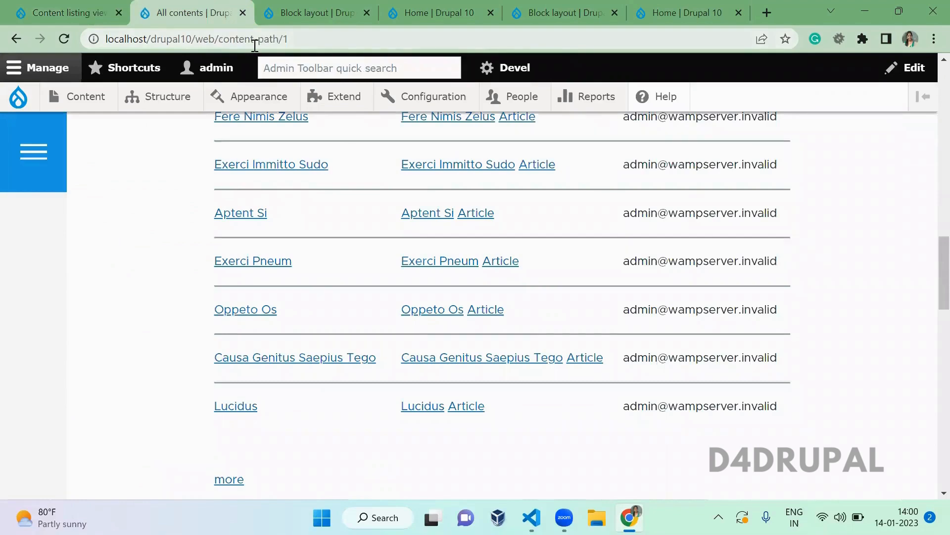
- Load /content-path without the /1 argument, check its 25-row listing, then return to the view editor
drag(279, 39, 290, 39)
key(BackSpace)
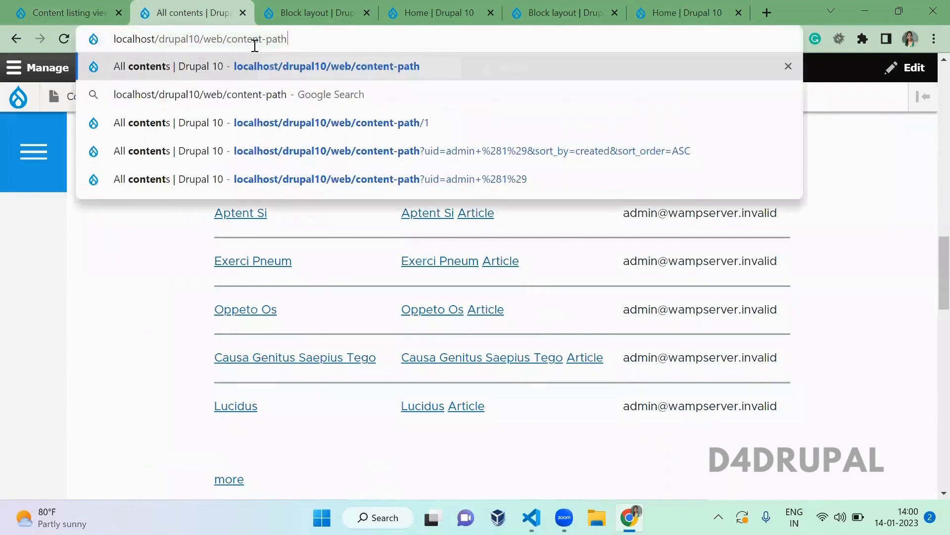
key(Return)
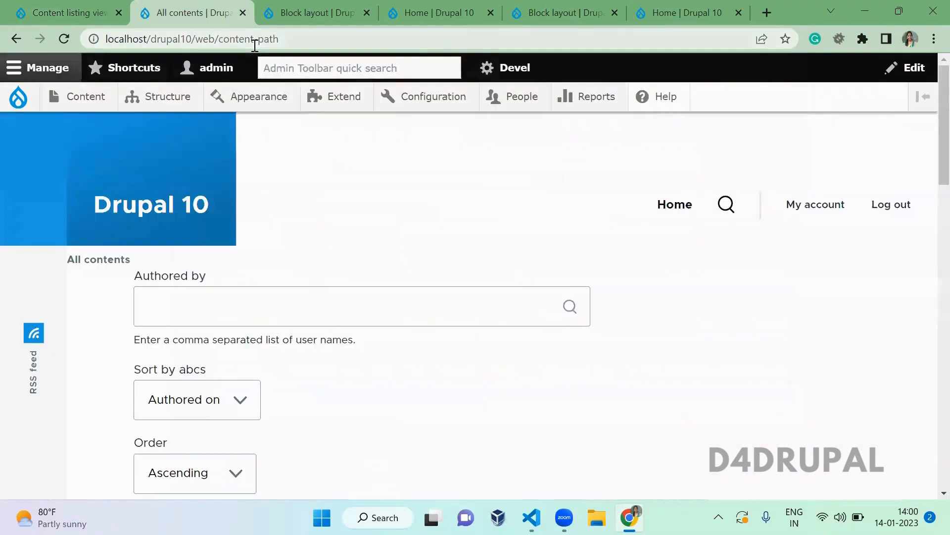
scroll(506, 361, down, 12)
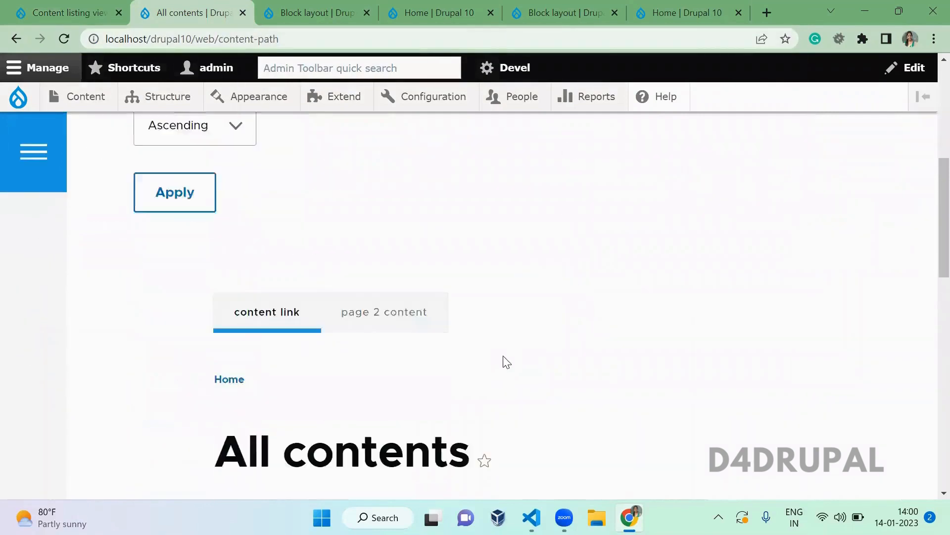
scroll(506, 362, down, 1)
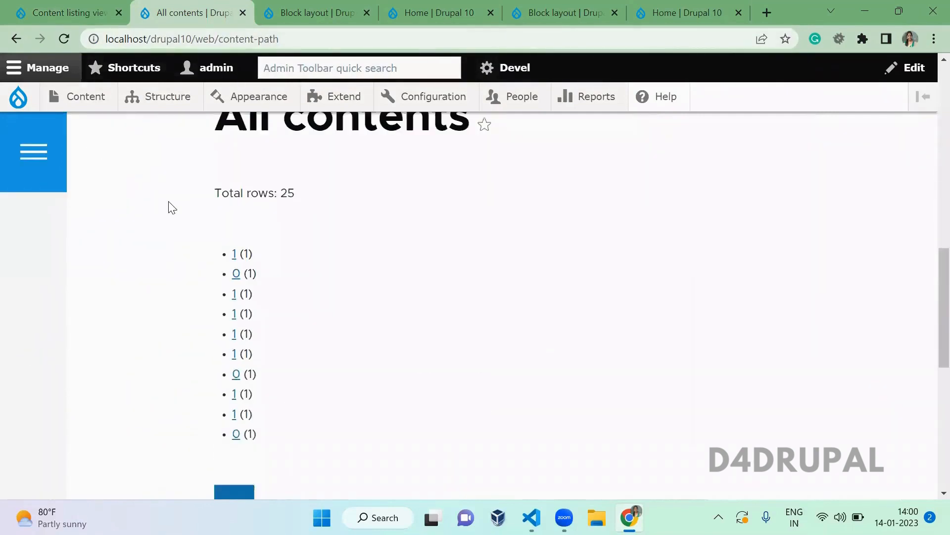
drag(224, 245, 345, 452)
click(347, 455)
click(78, 6)
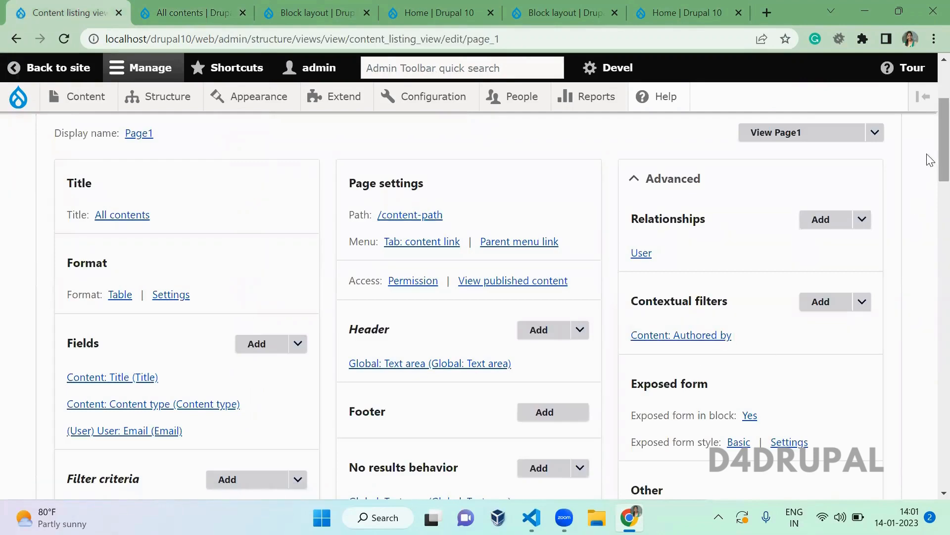
- Open Page1's Hide attachments in summary setting, currently set to Yes
scroll(930, 183, down, 1)
scroll(930, 182, down, 3)
click(786, 404)
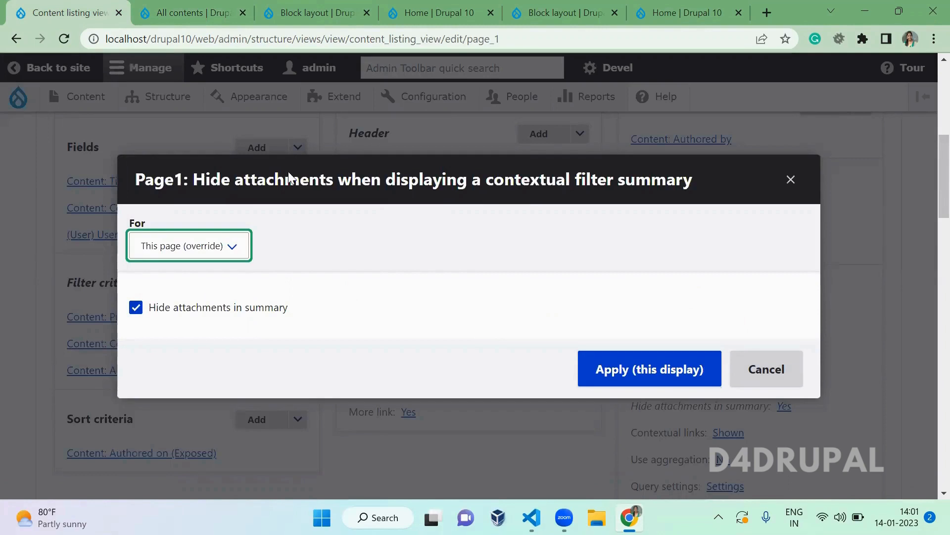
click(221, 7)
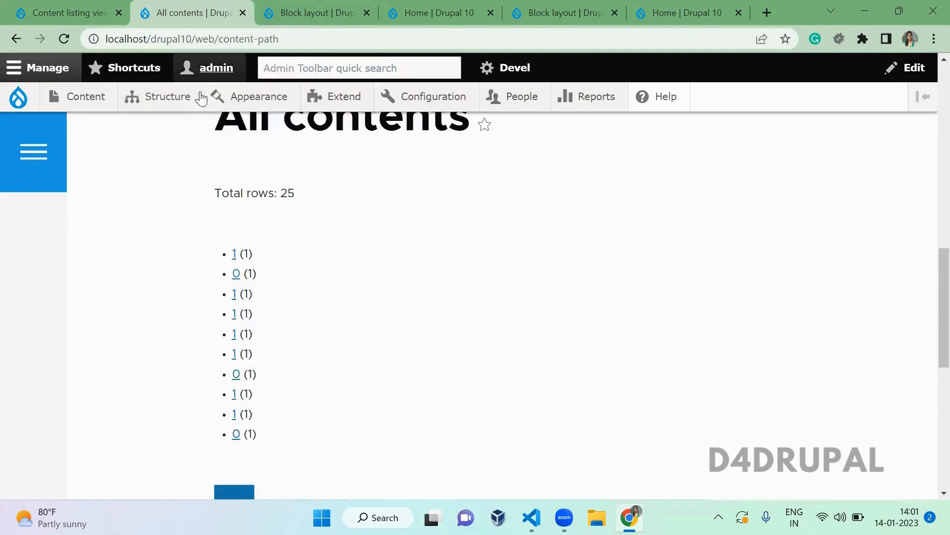
click(56, 7)
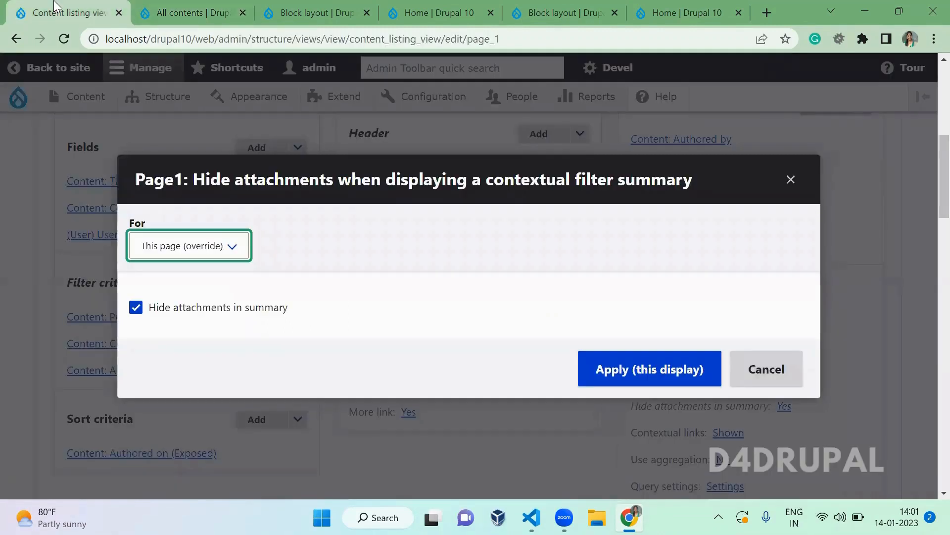
- Load content-path/1, check its 13-row Title/Content type/Email table, then return to the view editor
click(165, 7)
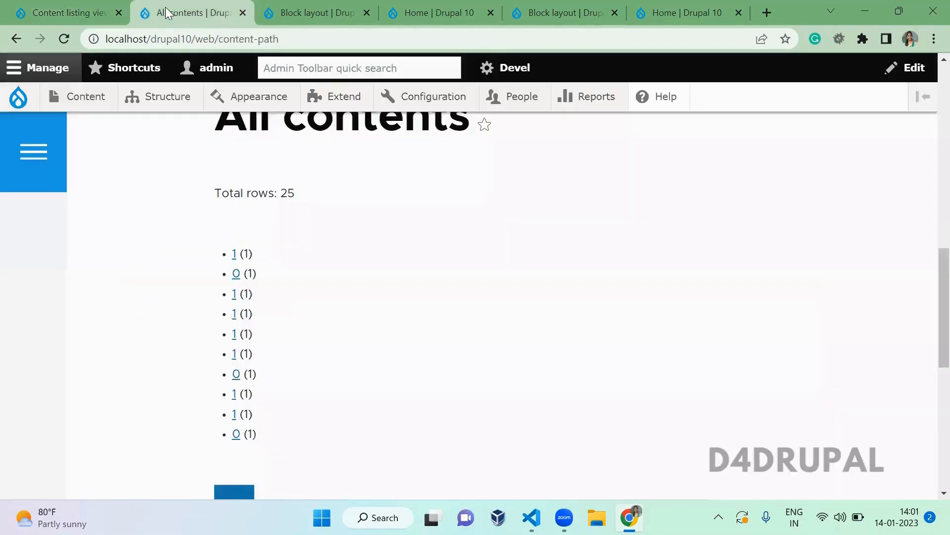
click(228, 36)
key(End)
text(/1)
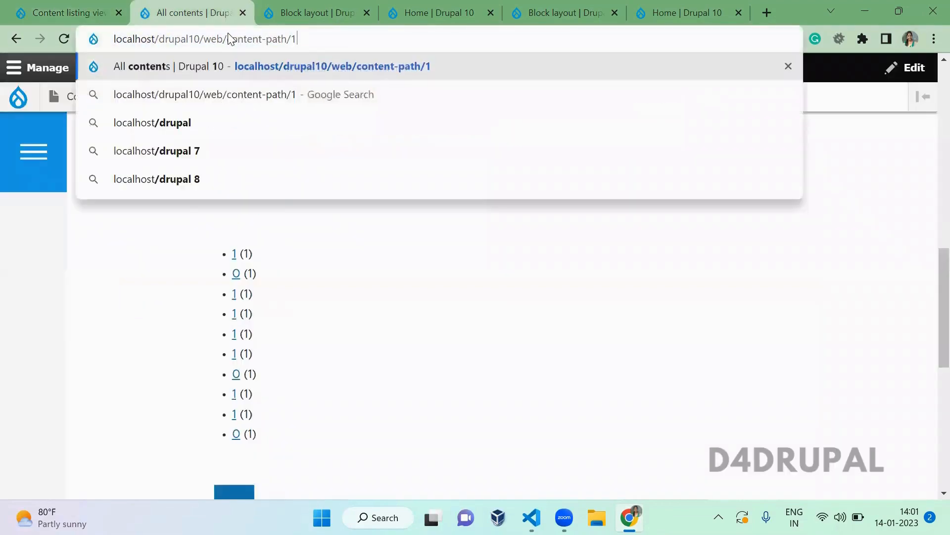
key(Return)
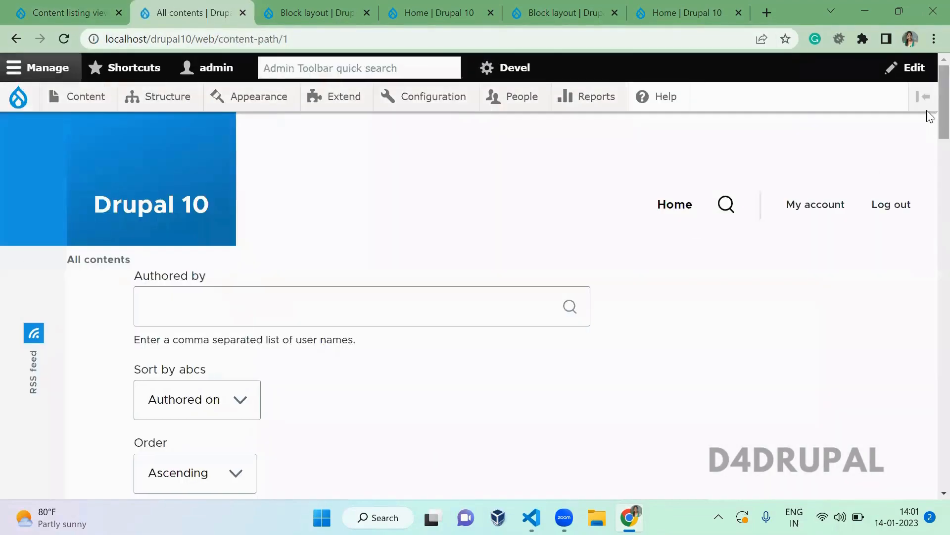
scroll(930, 111, down, 10)
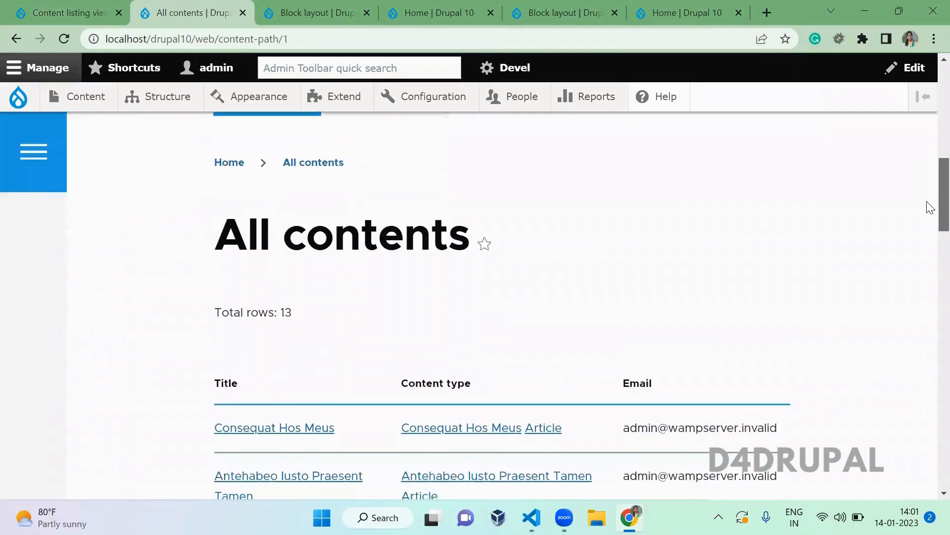
mouse_move(778, 319)
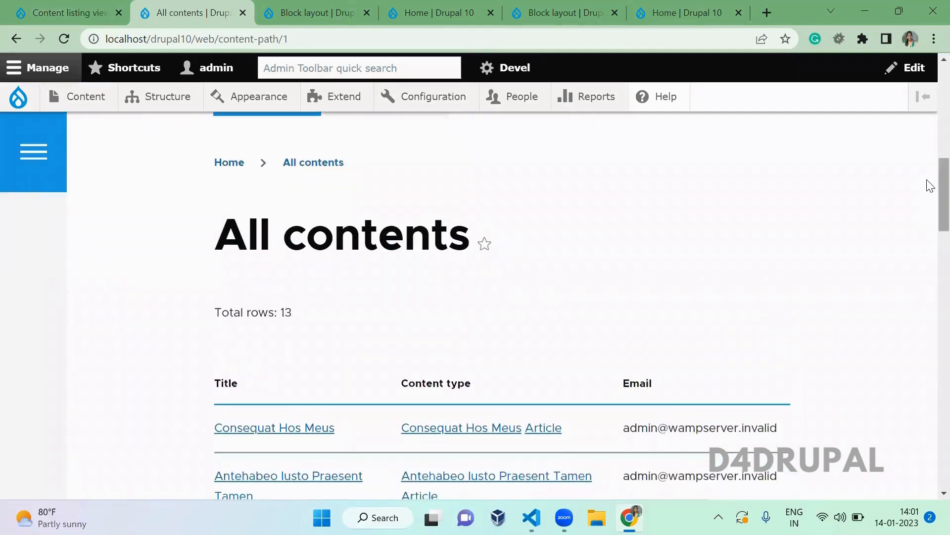
mouse_move(930, 186)
mouse_down()
mouse_move(929, 379)
mouse_move(929, 191)
mouse_up()
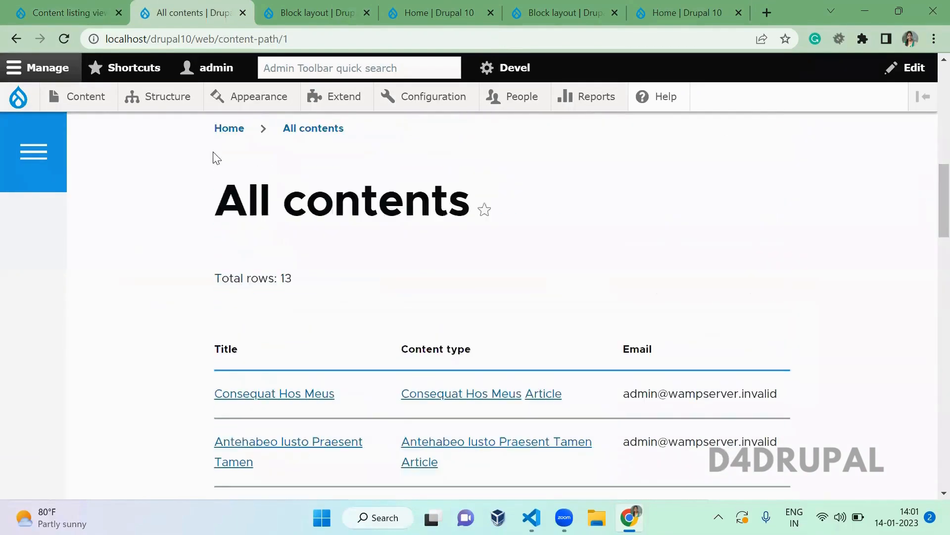
click(29, 5)
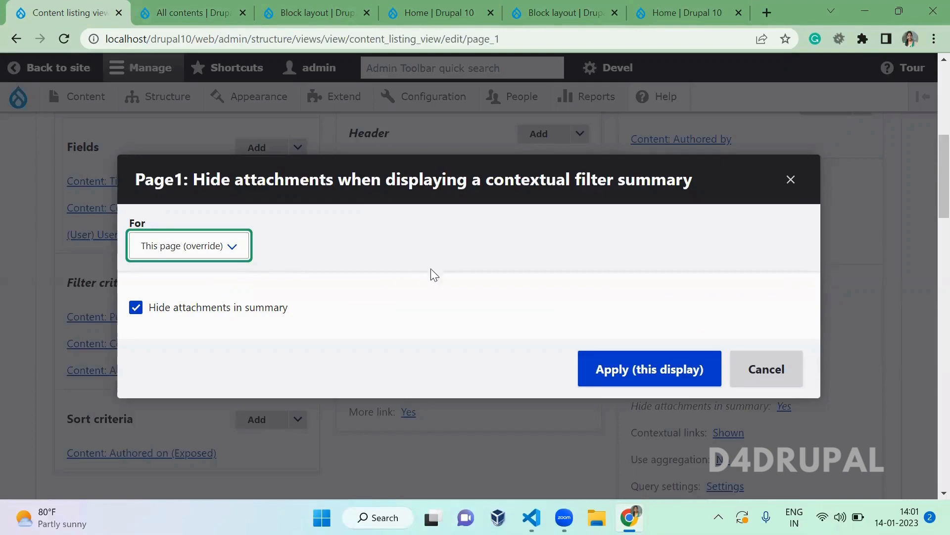
- Hide contextual links on all displays and save the Content listing view
click(791, 180)
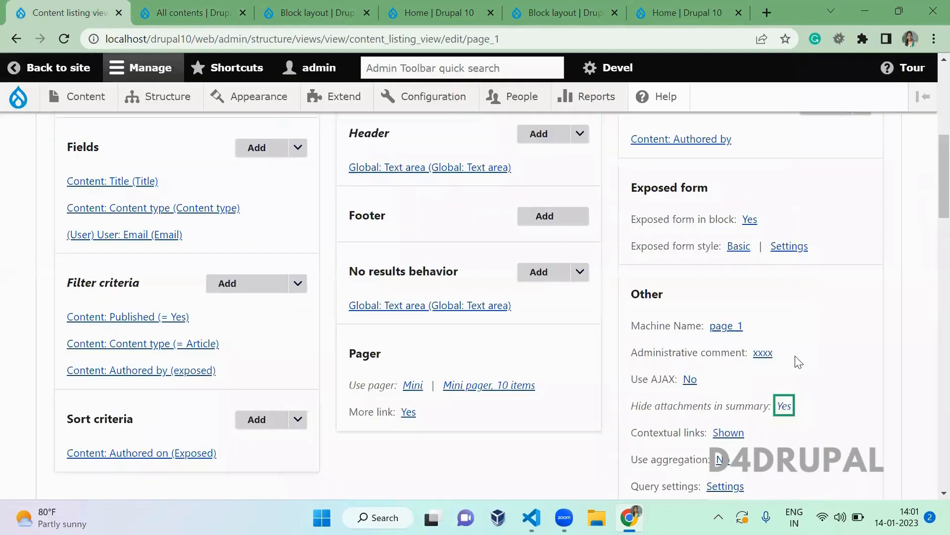
scroll(814, 356, down, 2)
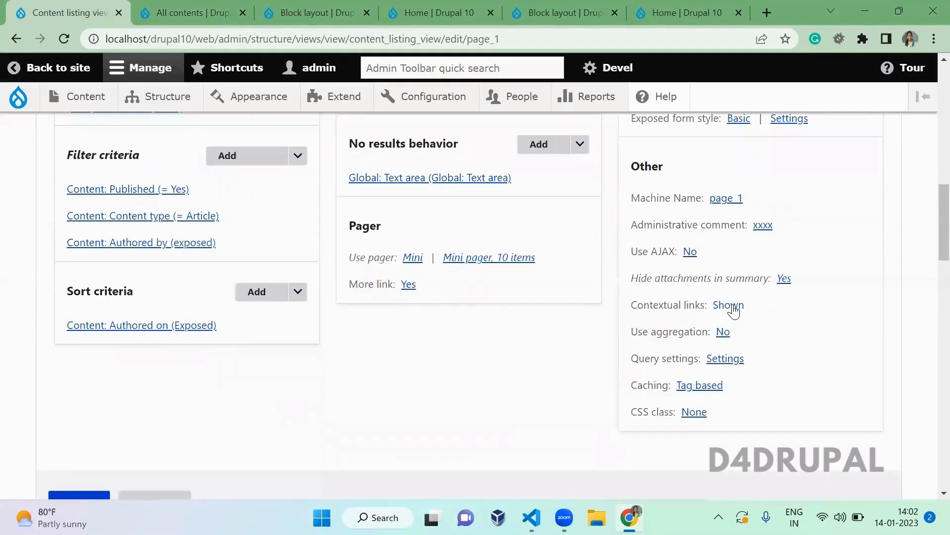
click(728, 305)
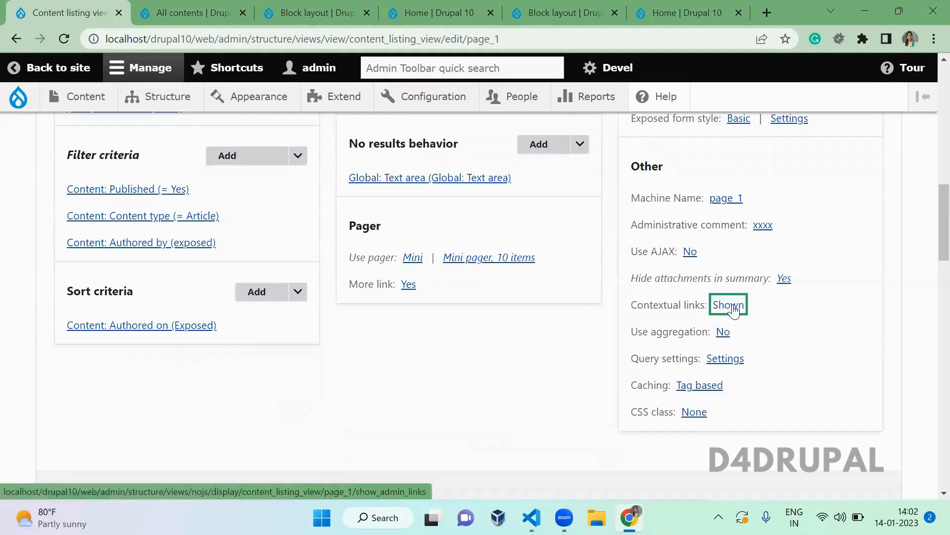
click(219, 309)
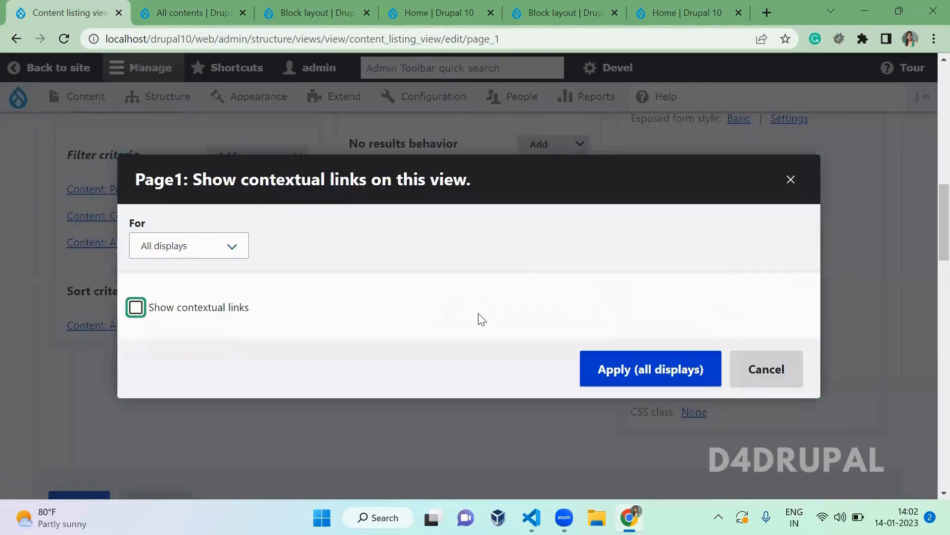
click(672, 384)
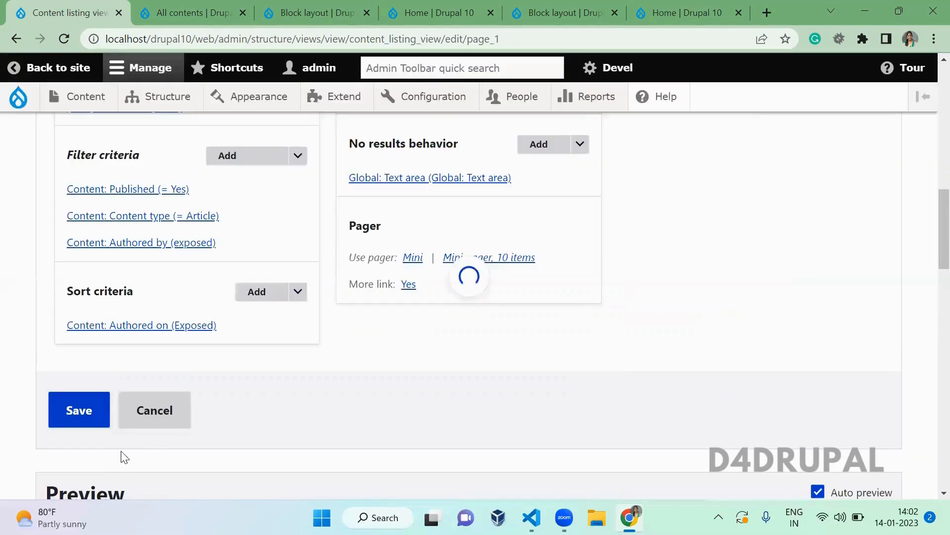
click(92, 414)
- From the All contents page, use the pencil's Edit view link to reach the view editor
key(ctrl+Tab)
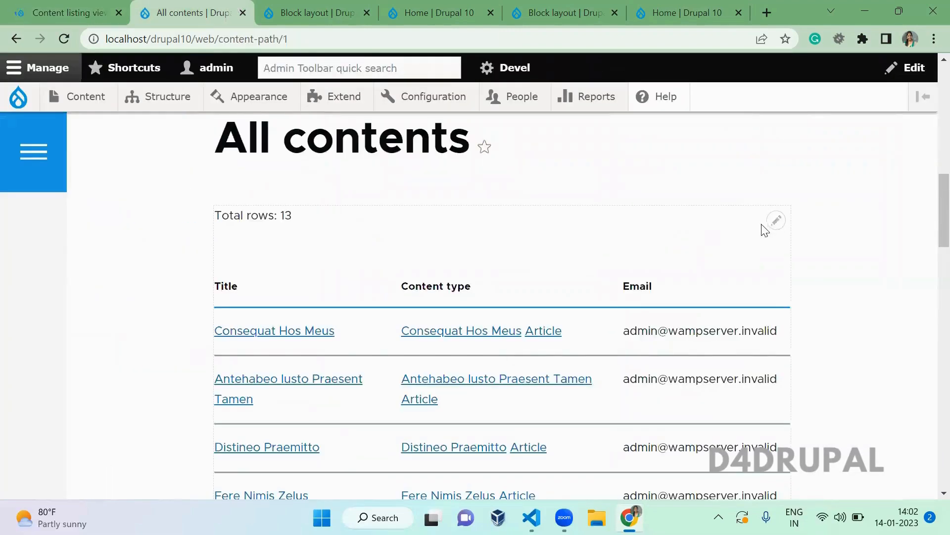
click(777, 223)
click(774, 244)
click(81, 12)
- Turn on Use aggregation for all displays in Page1's Advanced settings
scroll(512, 287, down, 5)
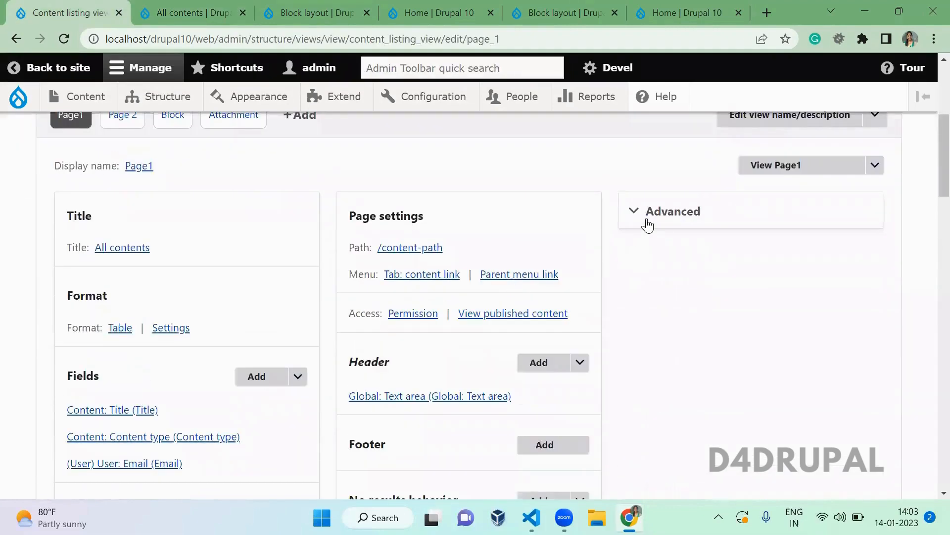
click(647, 222)
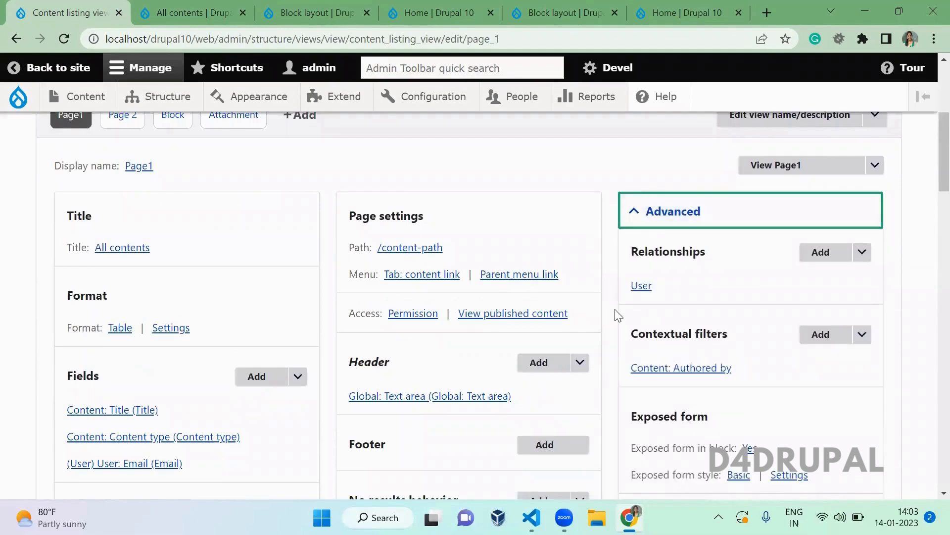
scroll(619, 314, down, 8)
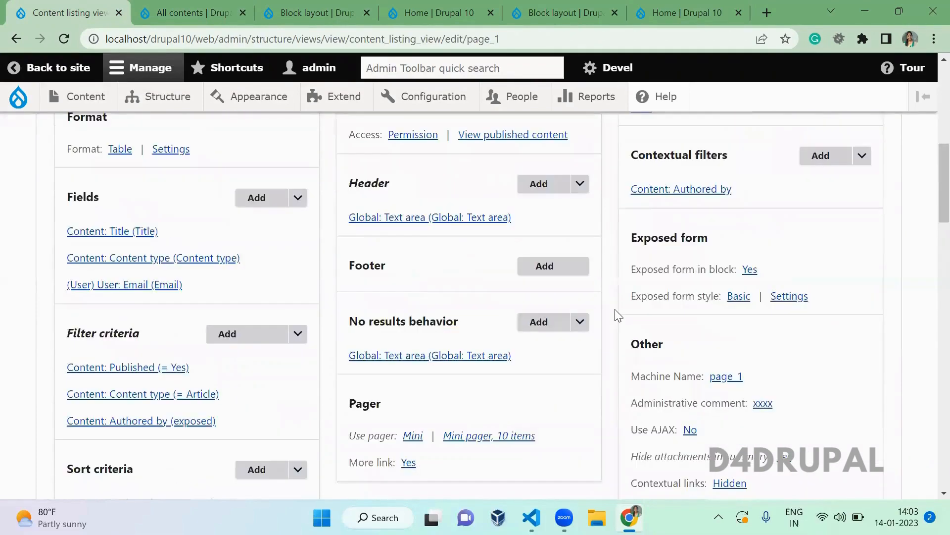
scroll(618, 315, down, 1)
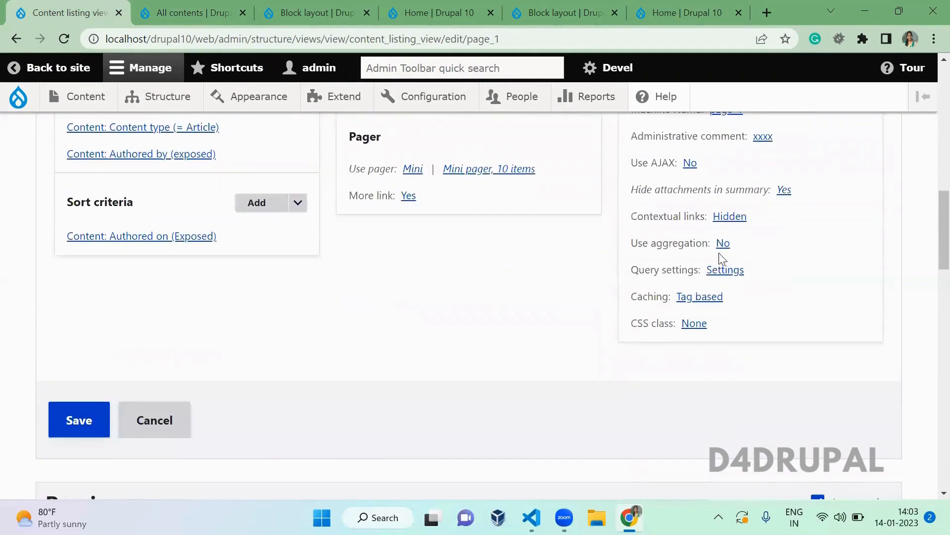
click(721, 245)
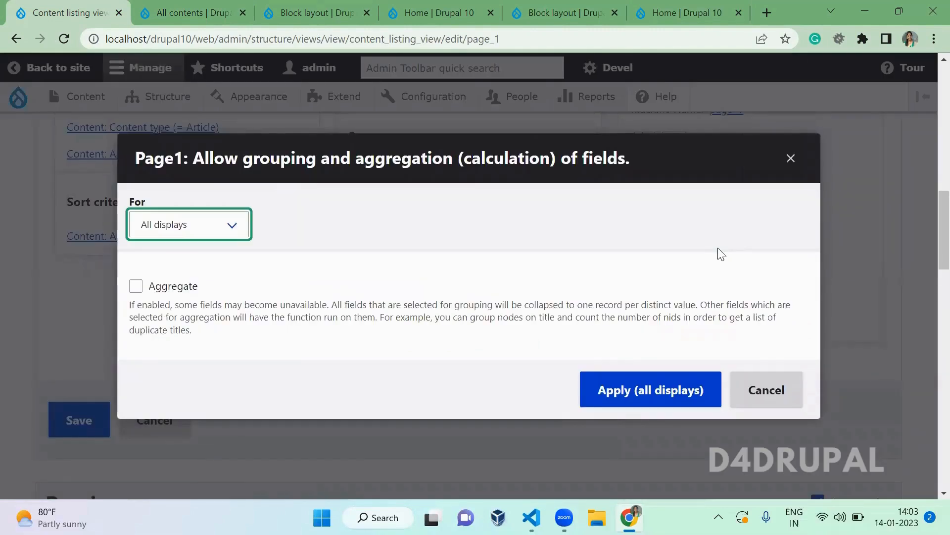
scroll(720, 253, down, 3)
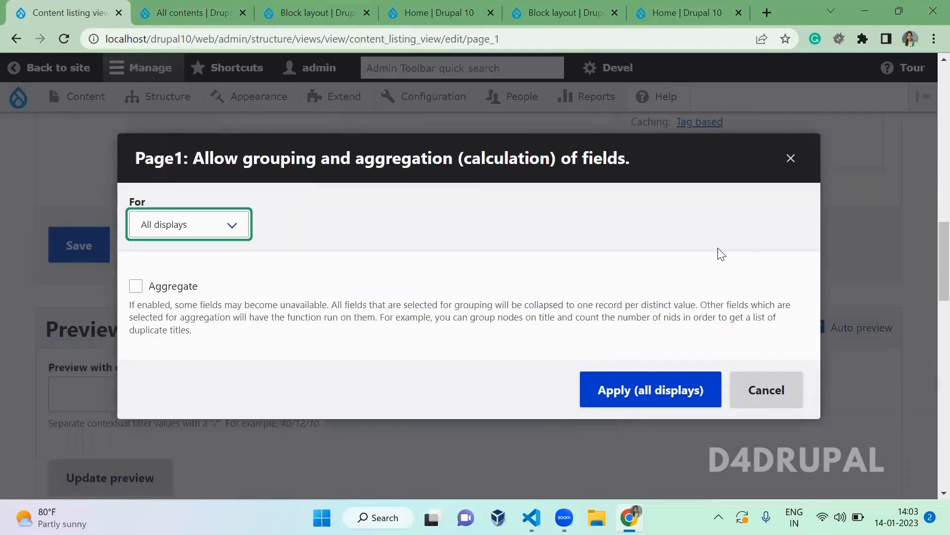
click(176, 290)
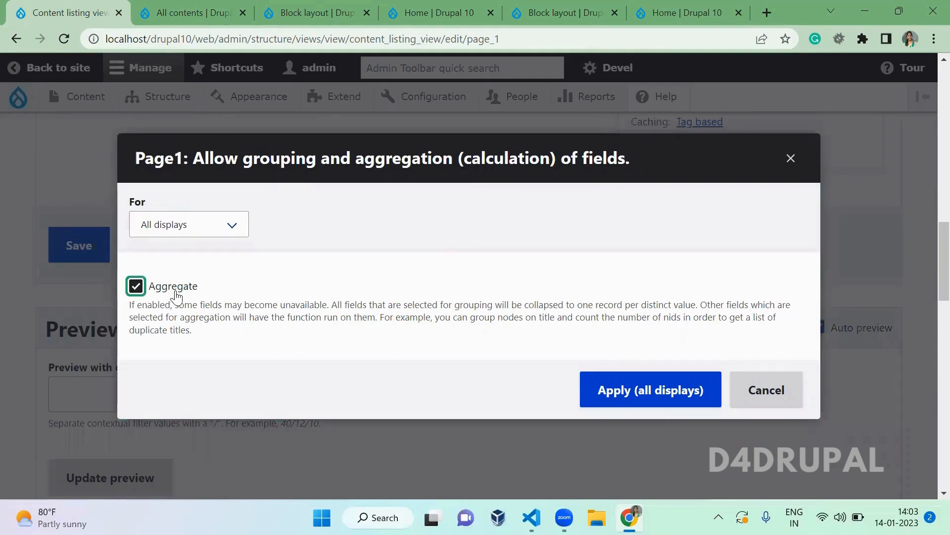
click(662, 405)
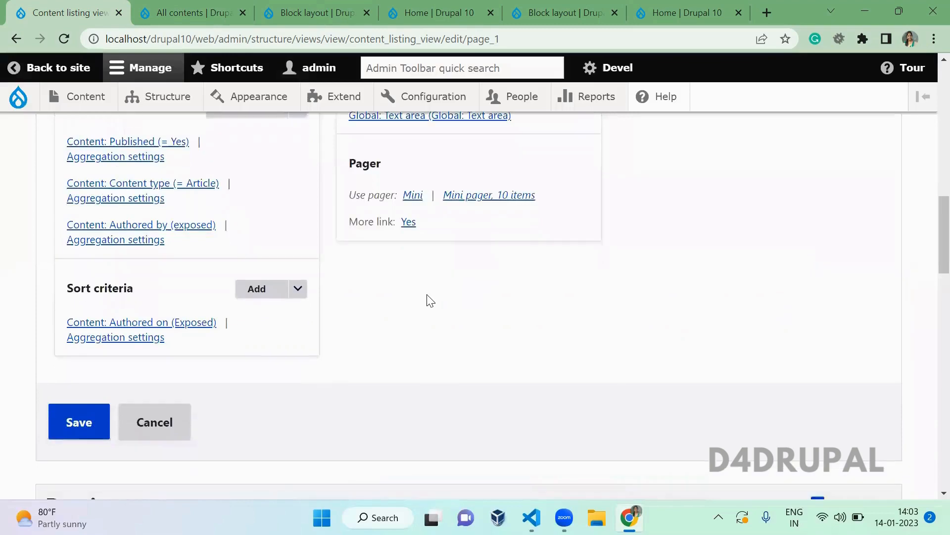
- Check the GROUP BY line in the preview query, then open Page1's Query settings
scroll(430, 300, down, 7)
scroll(389, 297, down, 3)
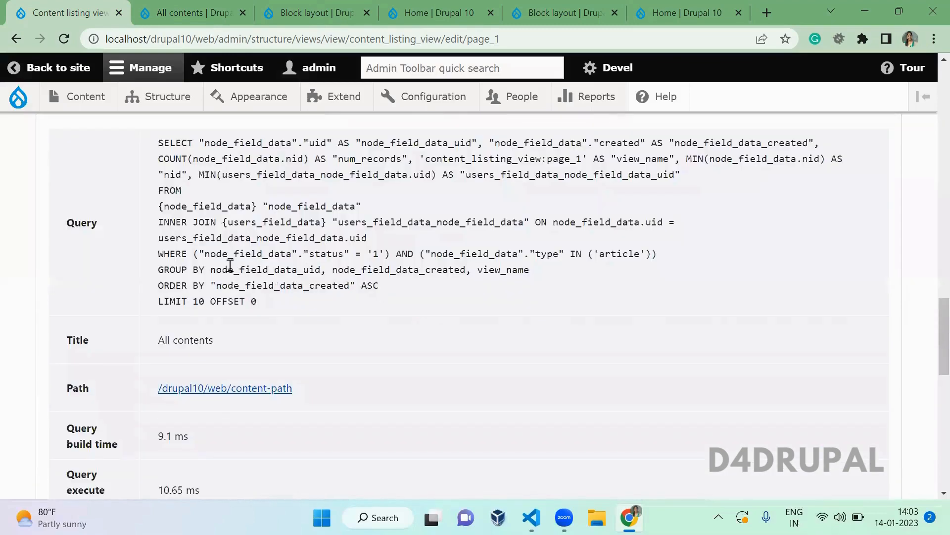
drag(163, 271, 529, 272)
click(437, 298)
scroll(438, 299, up, 6)
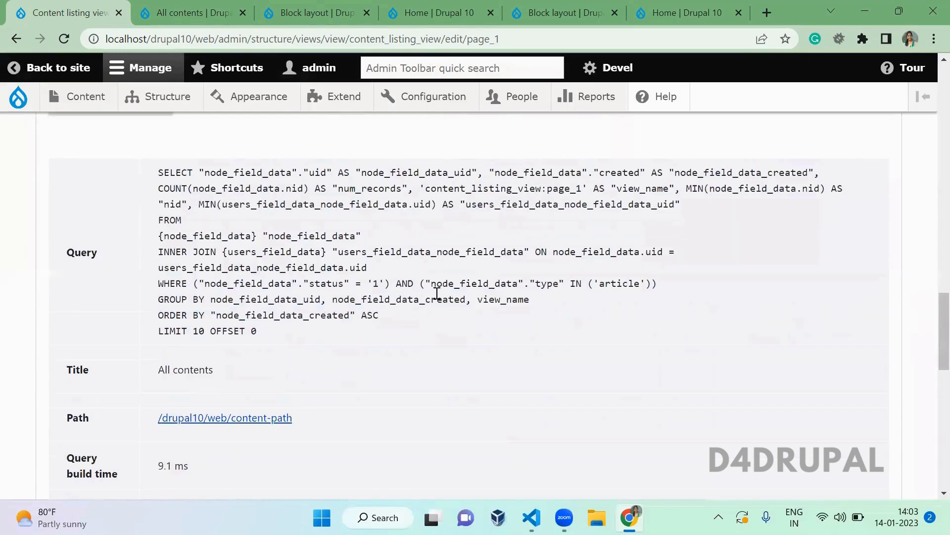
scroll(438, 298, up, 12)
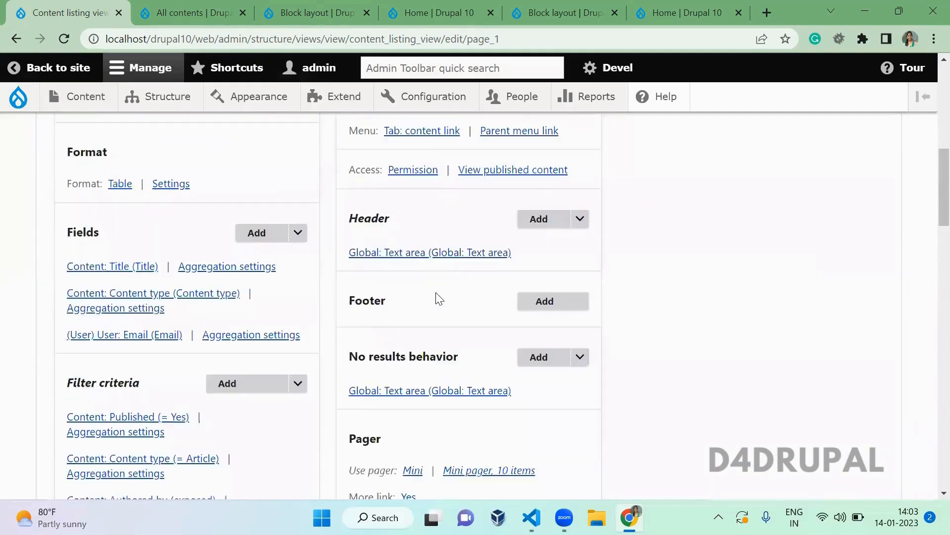
click(721, 208)
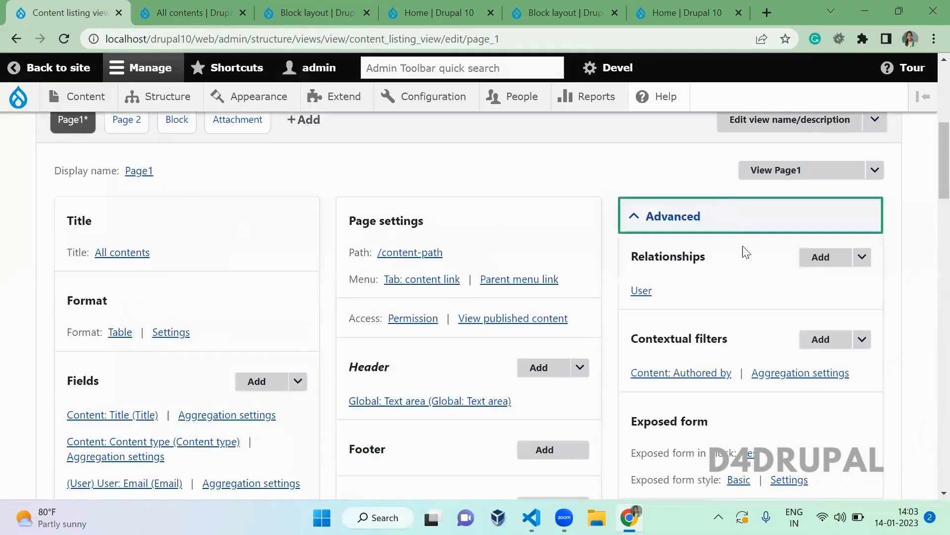
scroll(779, 312, down, 11)
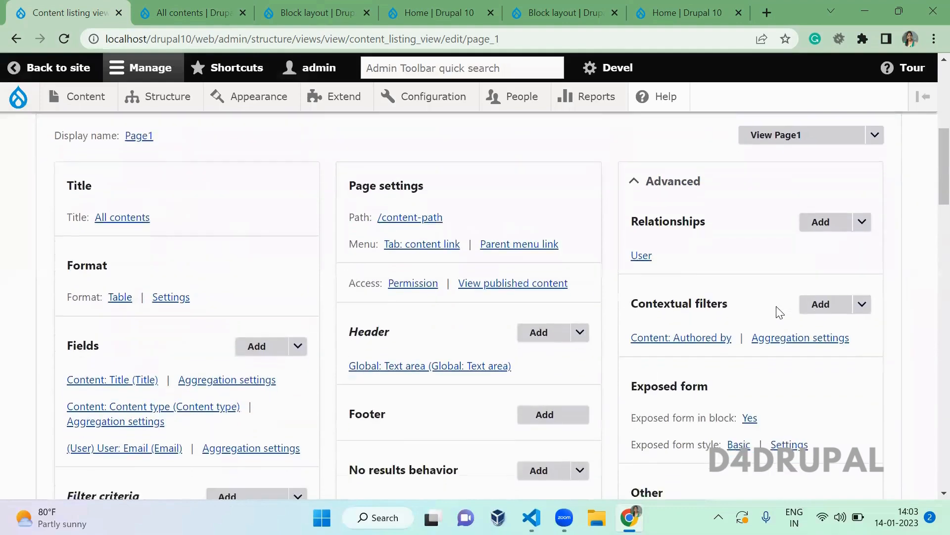
scroll(780, 312, up, 2)
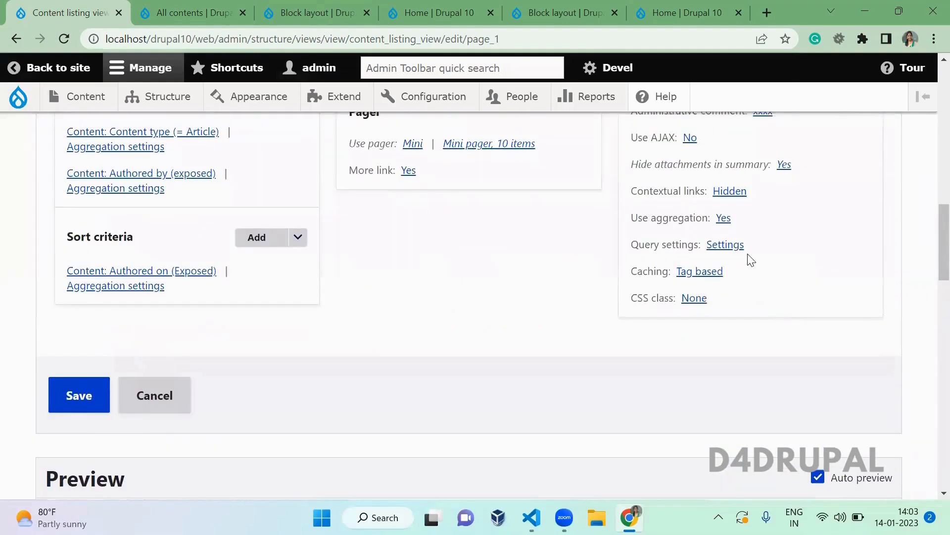
click(732, 249)
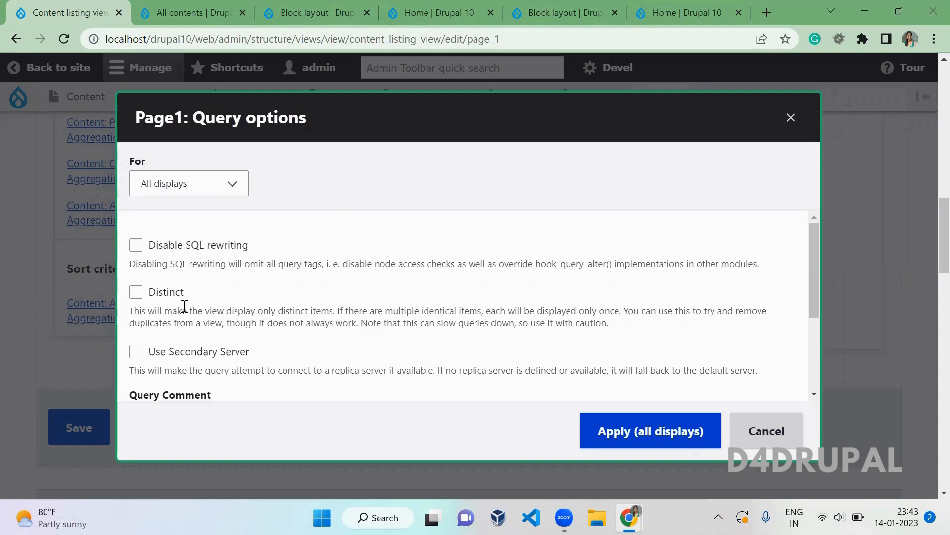
- Enable Distinct for all displays and confirm the preview query starts with SELECT DISTINCT
drag(193, 296, 149, 296)
click(149, 296)
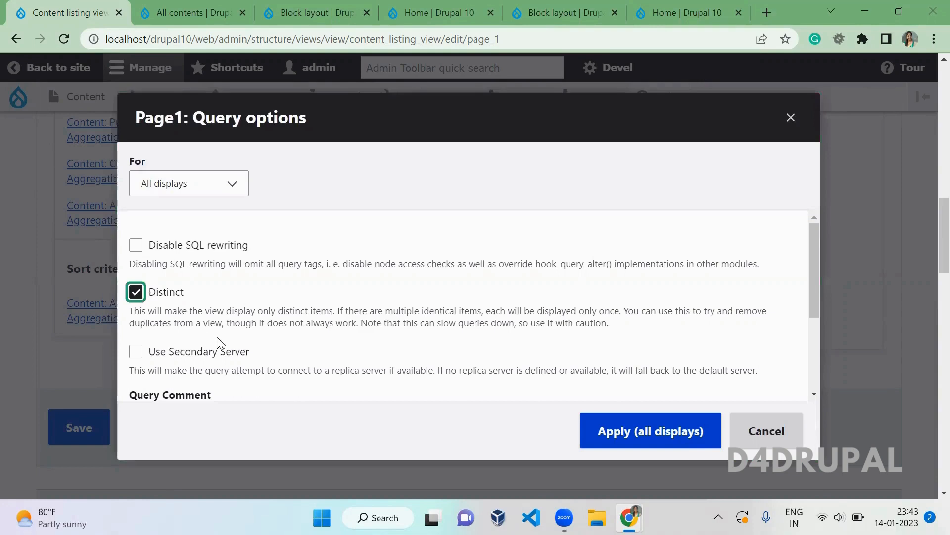
click(626, 439)
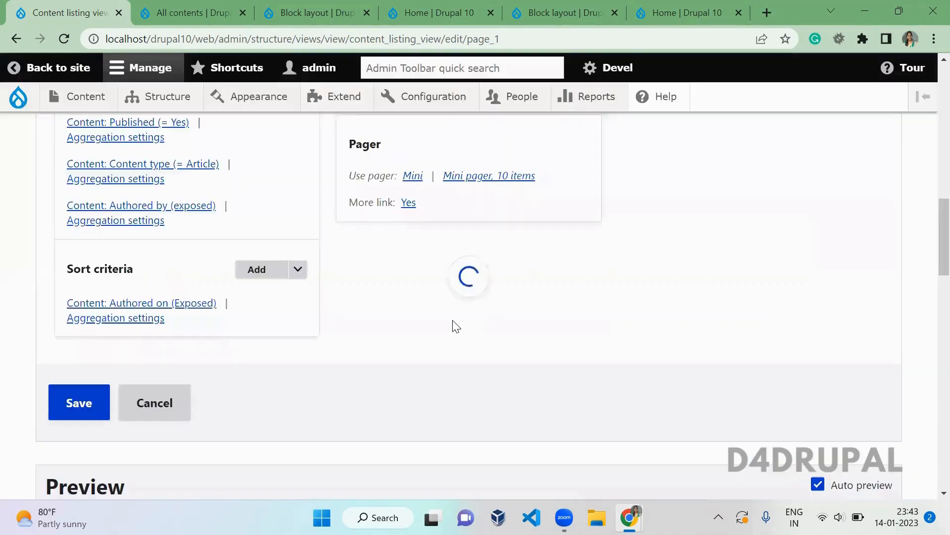
scroll(456, 327, down, 10)
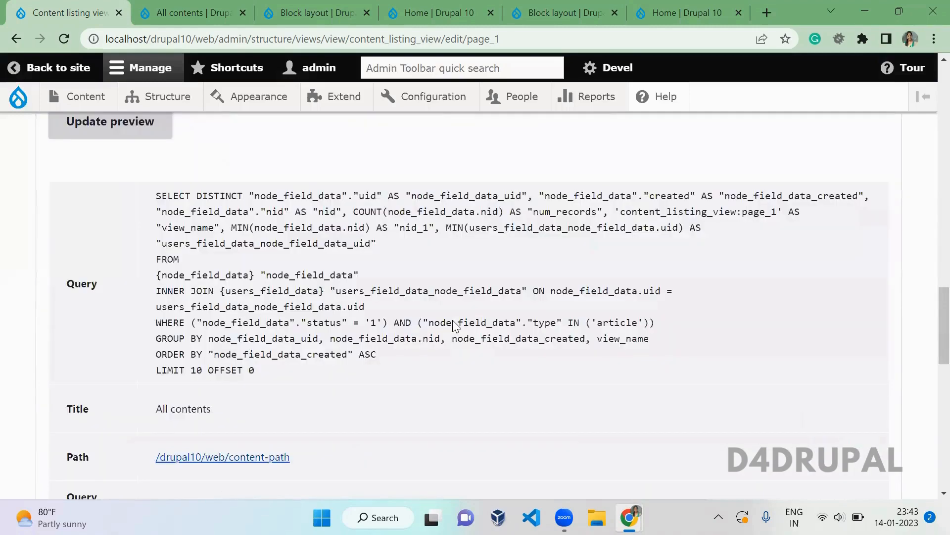
scroll(456, 326, up, 2)
scroll(455, 327, up, 1)
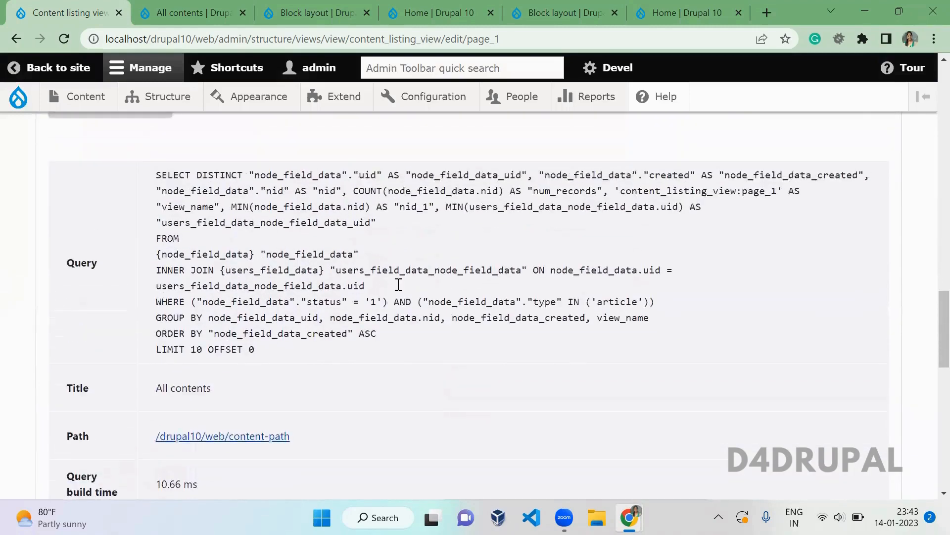
double_click(218, 175)
drag(218, 174, 393, 245)
click(393, 245)
- Expand Page1's Advanced section again and reopen its Query settings
scroll(393, 244, up, 8)
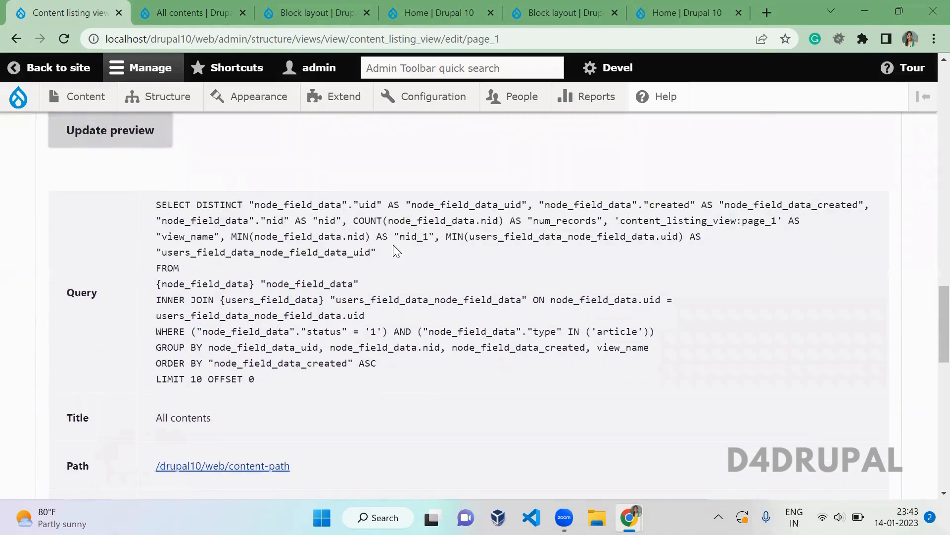
scroll(393, 245, up, 8)
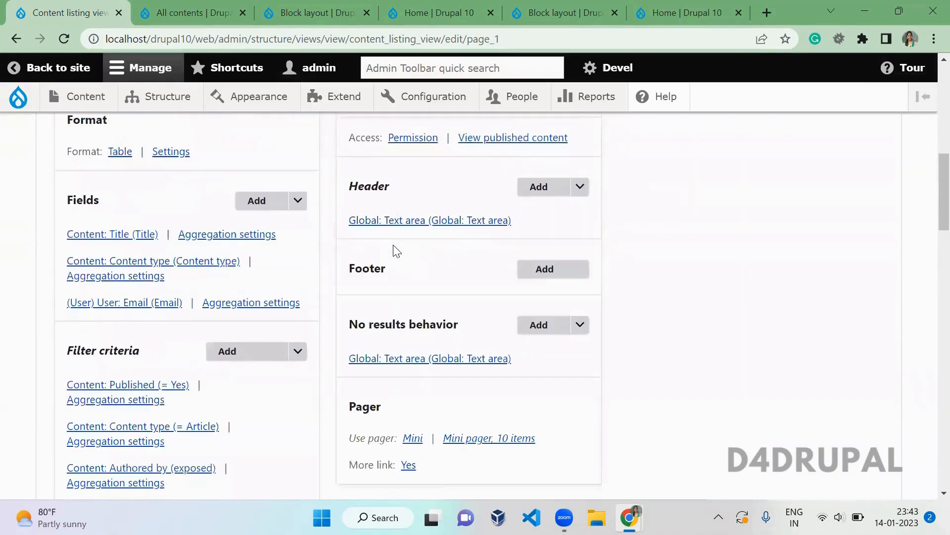
scroll(584, 246, up, 3)
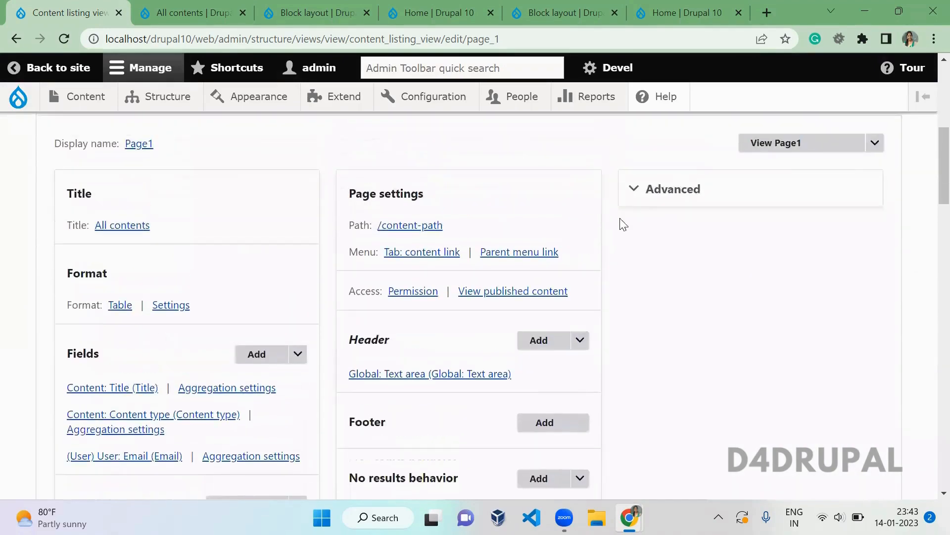
click(651, 201)
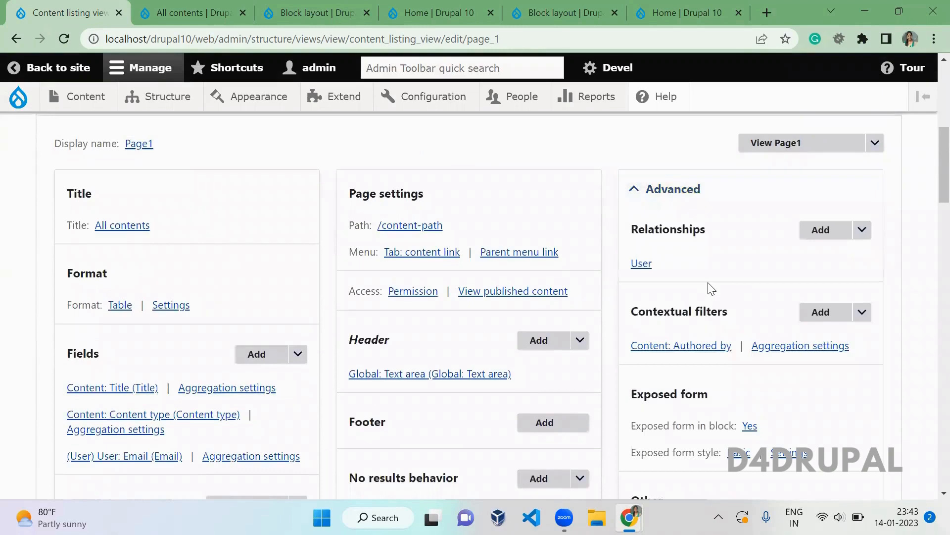
scroll(710, 287, down, 4)
scroll(711, 288, down, 4)
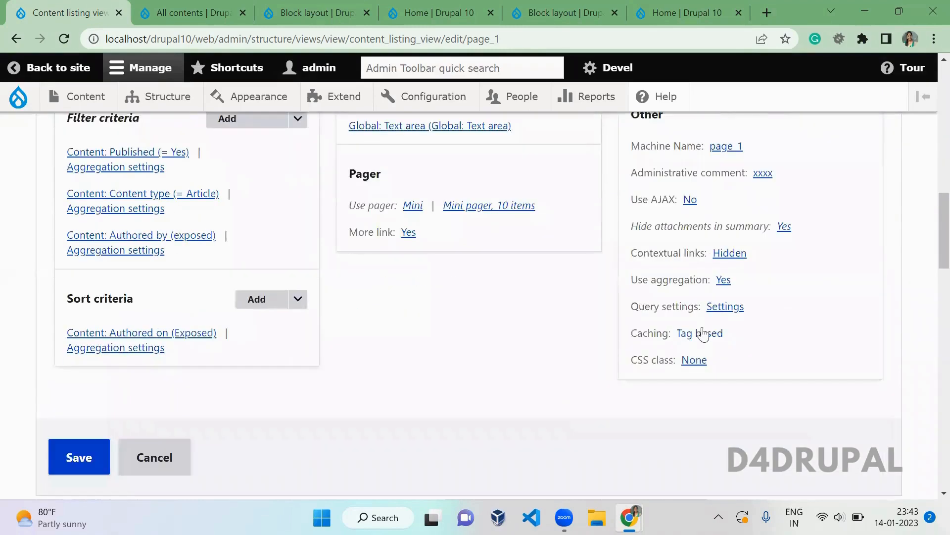
click(718, 308)
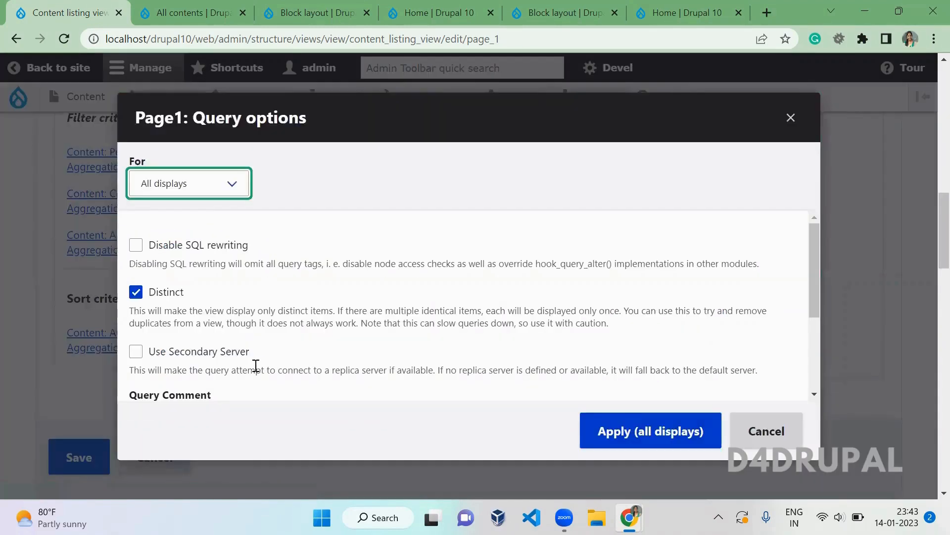
- Add a query comment to Page1's query options and apply it to all displays
drag(292, 352, 164, 351)
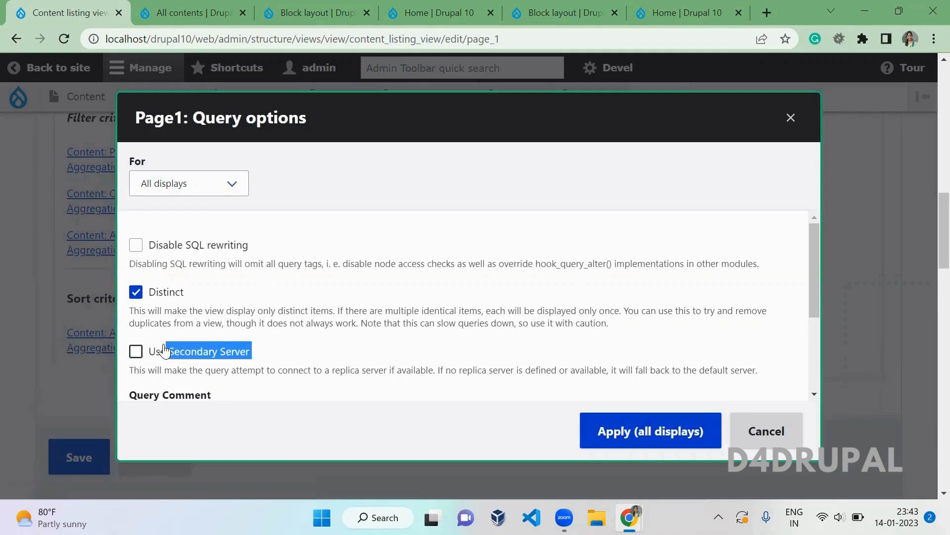
click(666, 331)
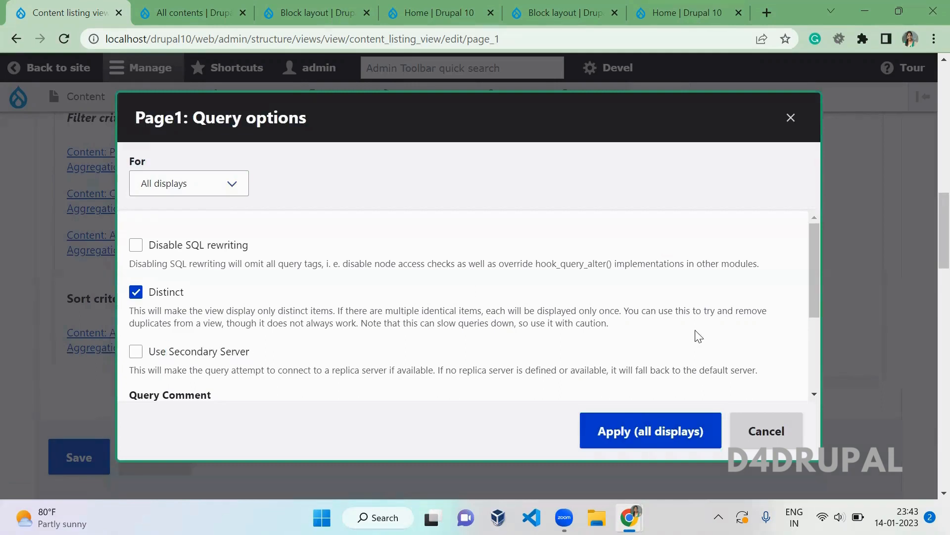
drag(816, 264, 822, 341)
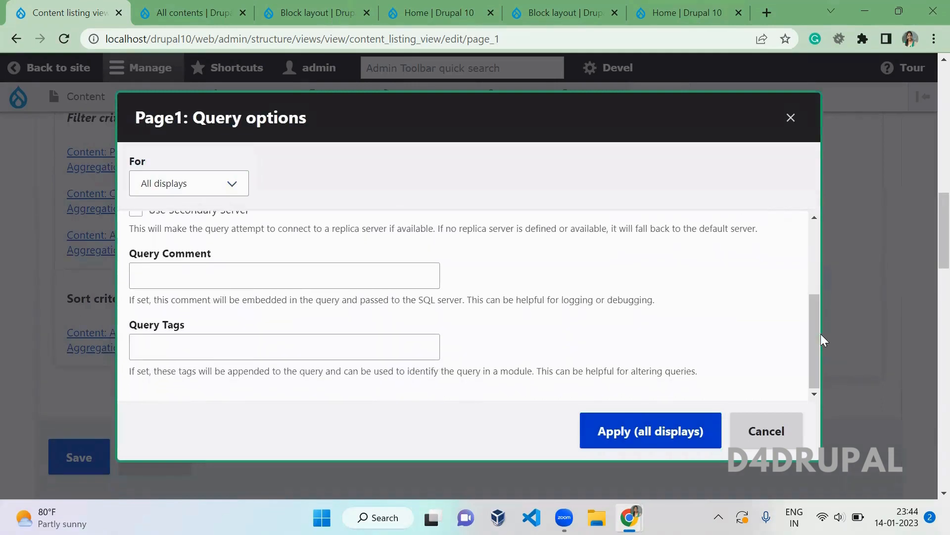
click(382, 276)
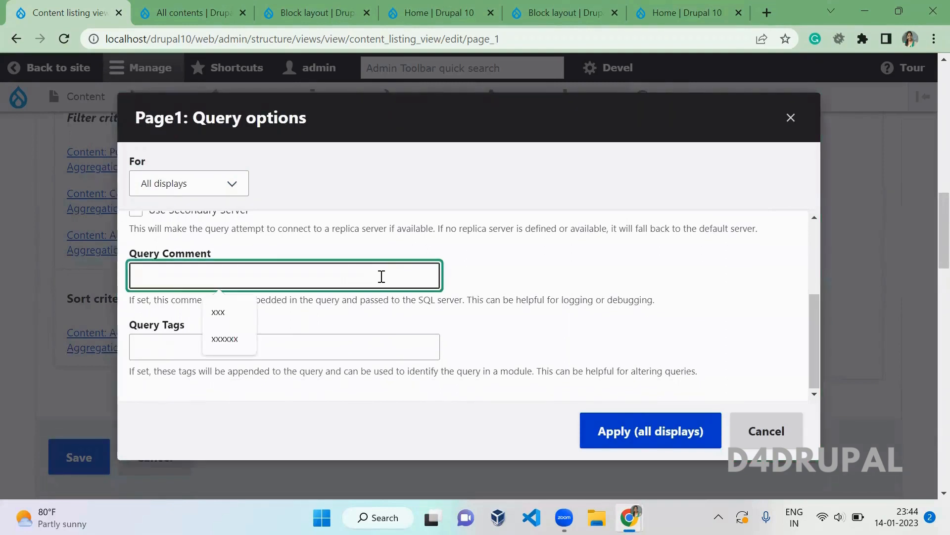
text(comment sa)
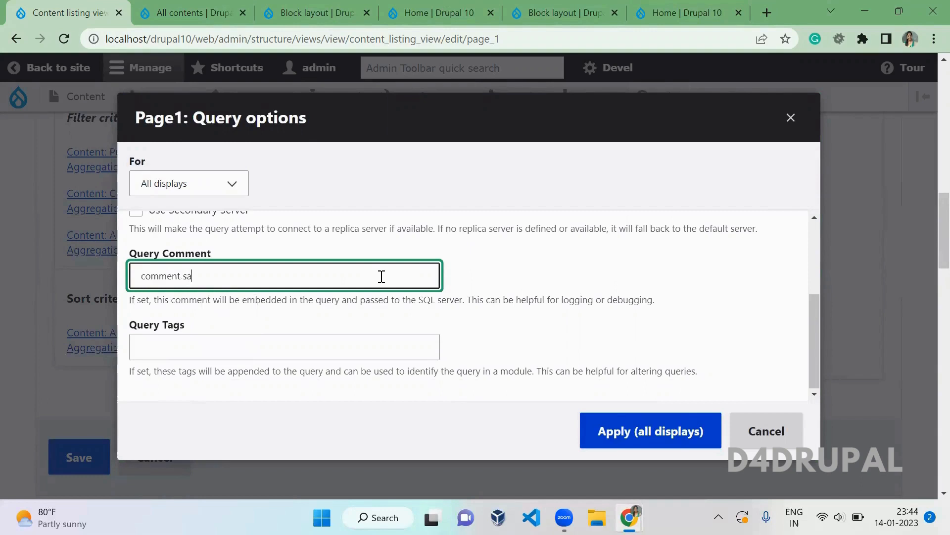
text(ranya)
click(513, 287)
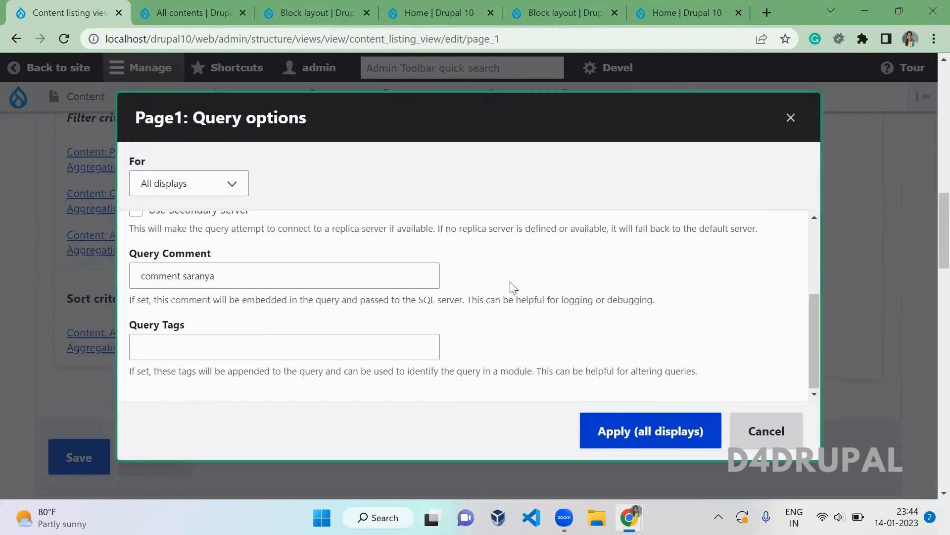
click(627, 425)
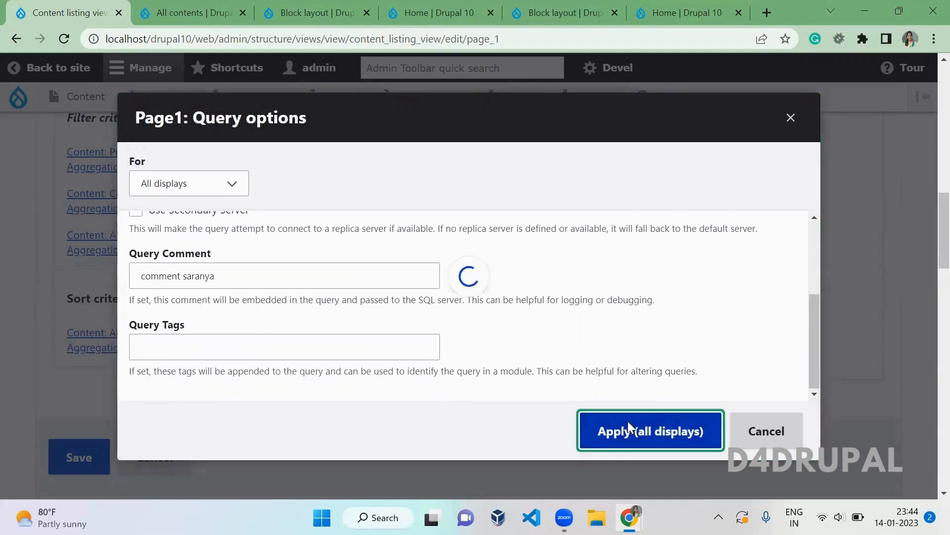
- Locate the query comment at the start of the preview SQL using page search
scroll(627, 420, down, 10)
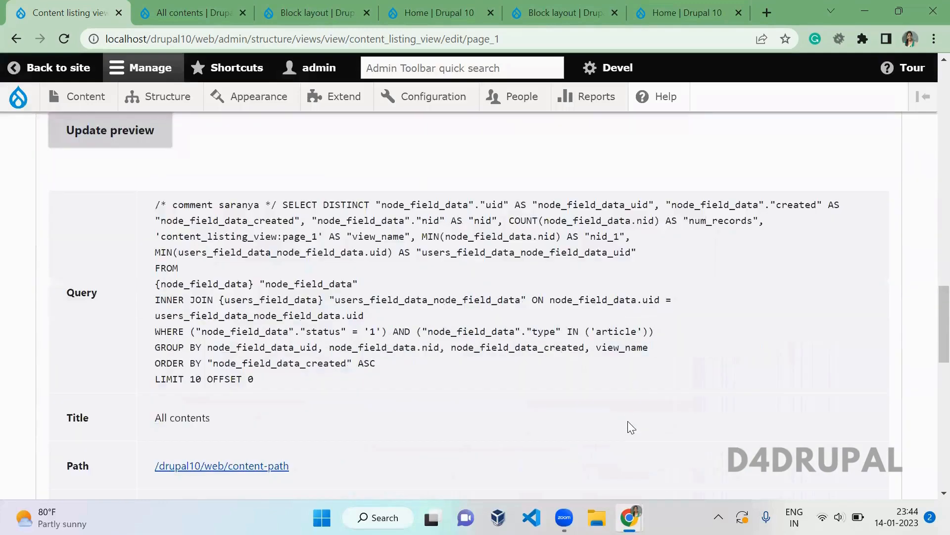
key(ctrl+f)
text(sara)
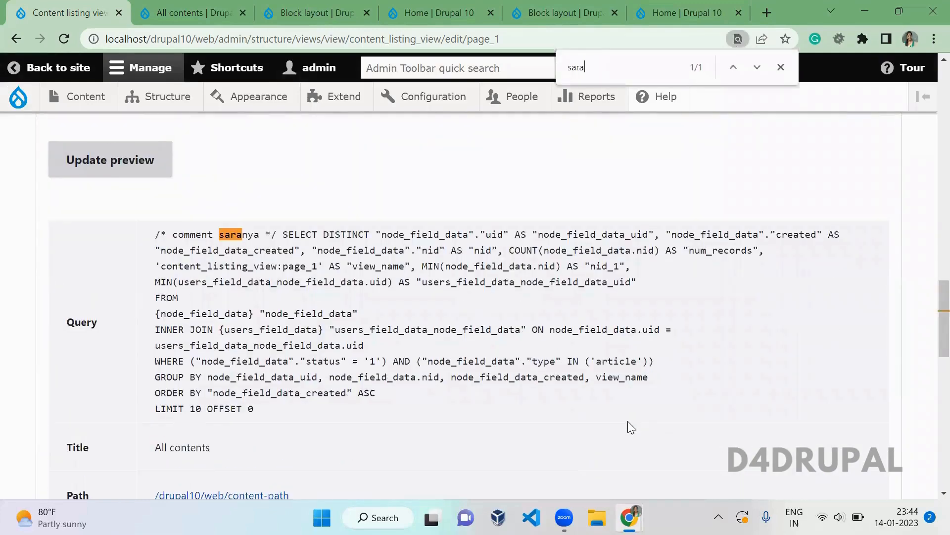
key(Escape)
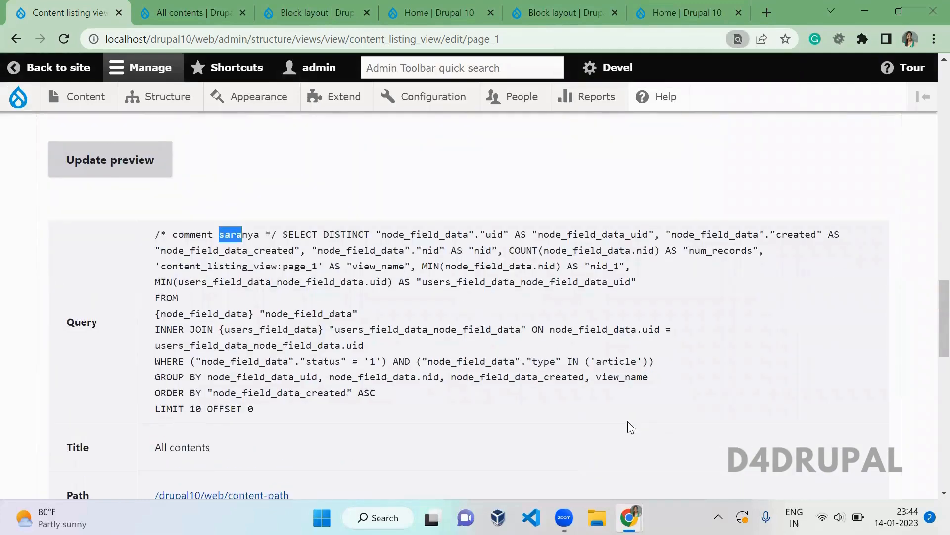
drag(270, 235, 166, 232)
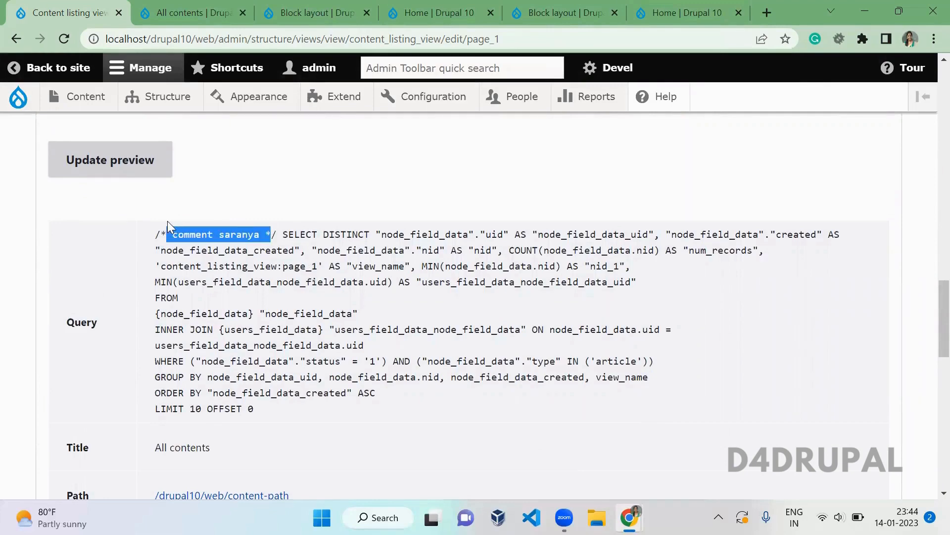
click(320, 178)
- Re-expand Advanced and open Page1's Query options dialog once more
scroll(319, 178, up, 10)
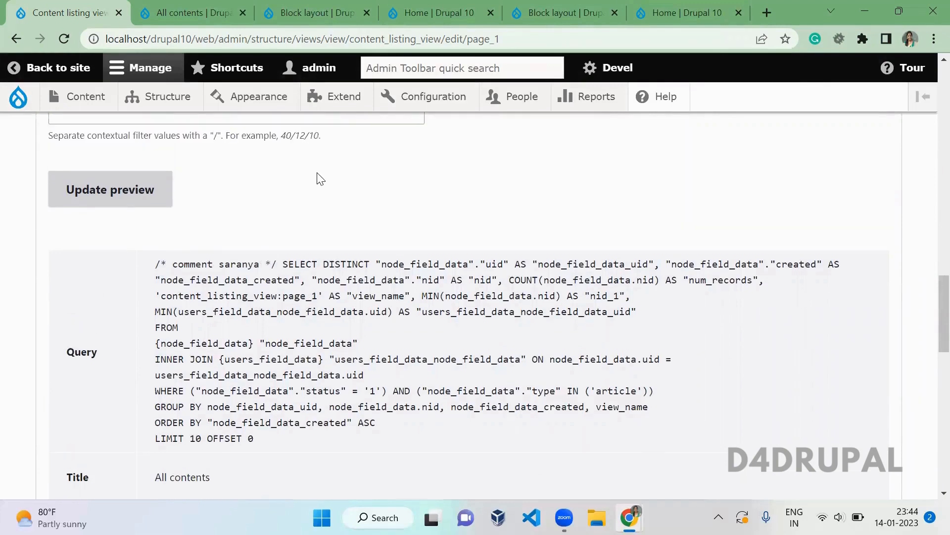
scroll(319, 178, up, 6)
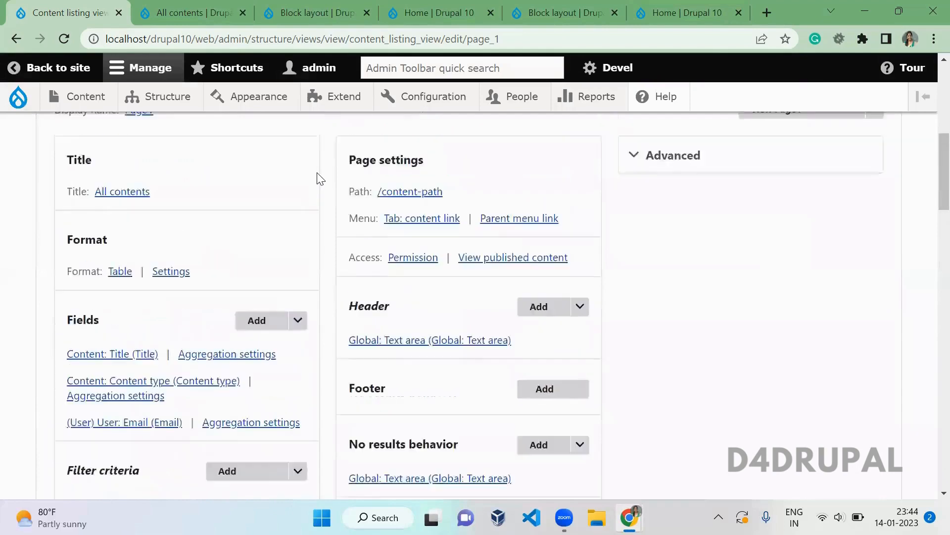
click(680, 377)
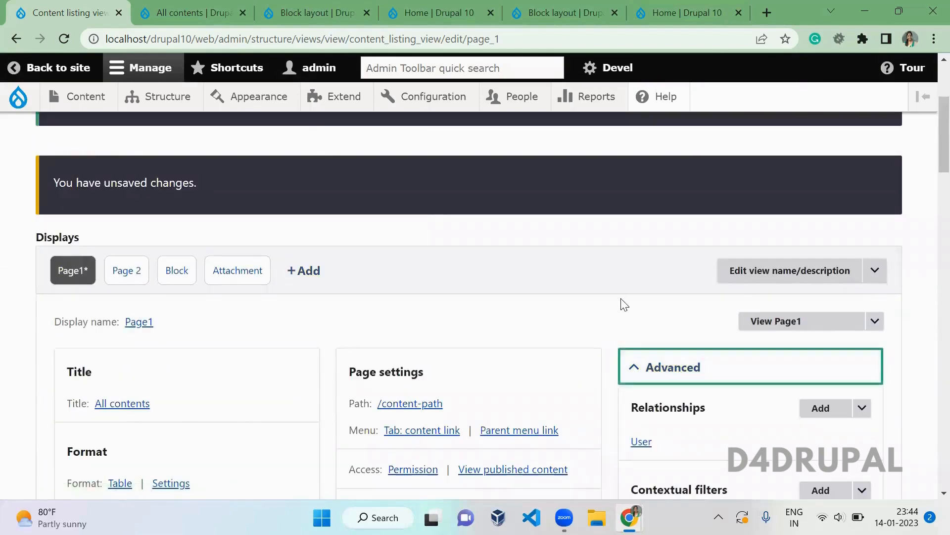
scroll(624, 305, down, 6)
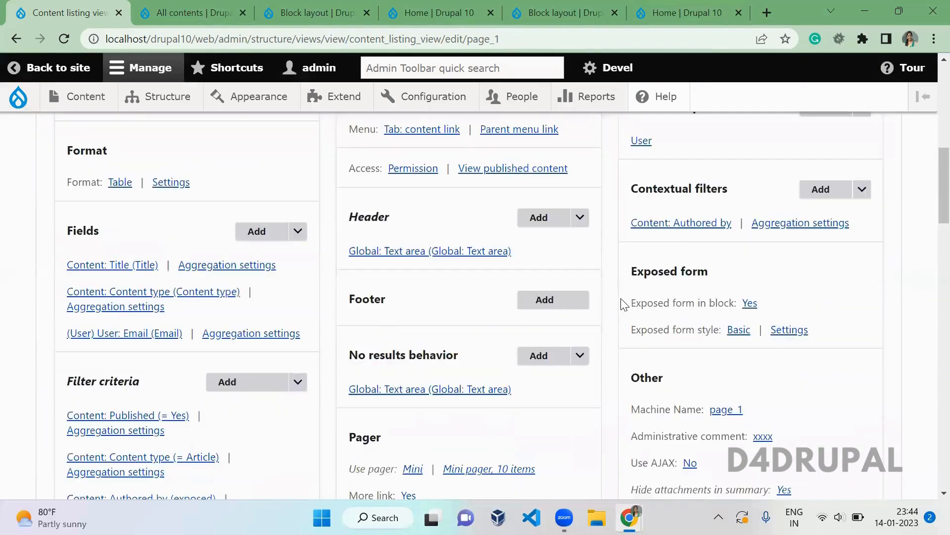
scroll(623, 305, down, 5)
click(716, 307)
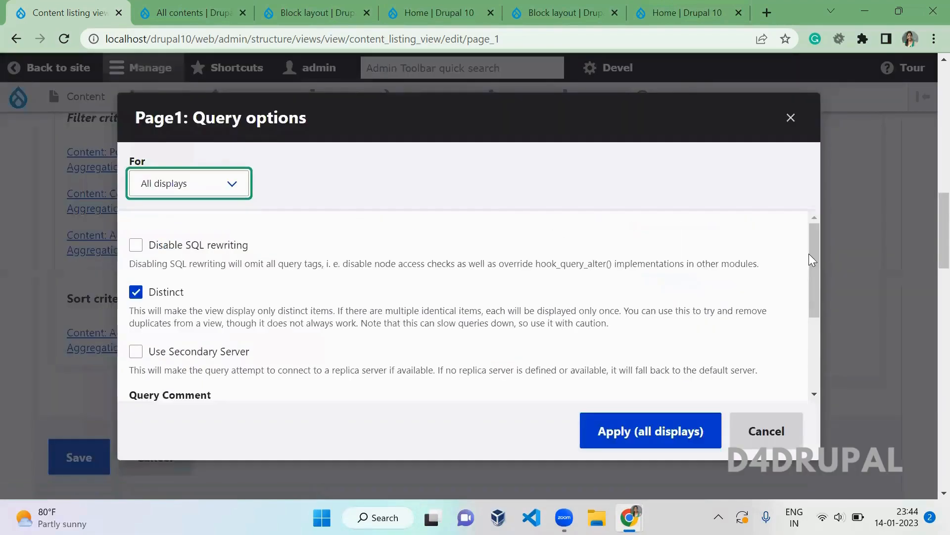
- Add the query tag qqqqq and apply Page1's query options to all displays
drag(812, 256, 819, 390)
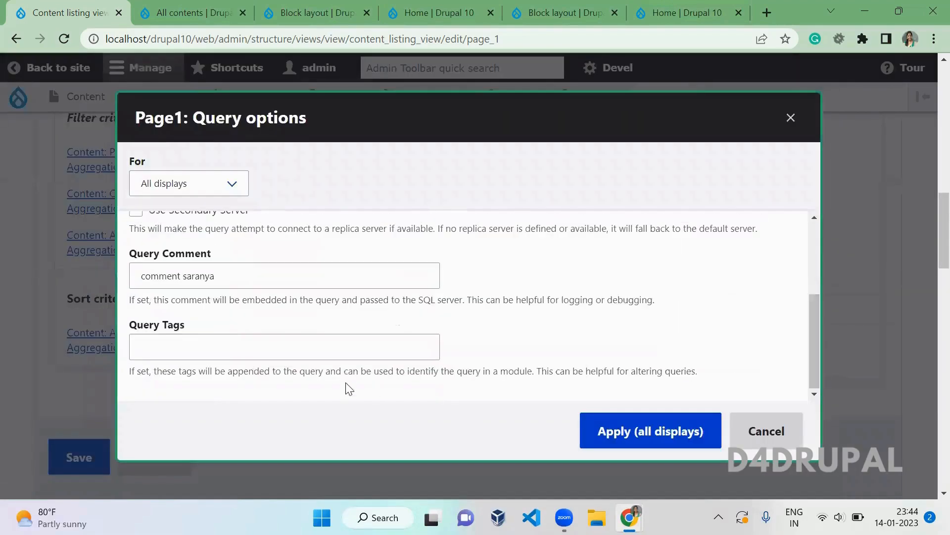
click(359, 342)
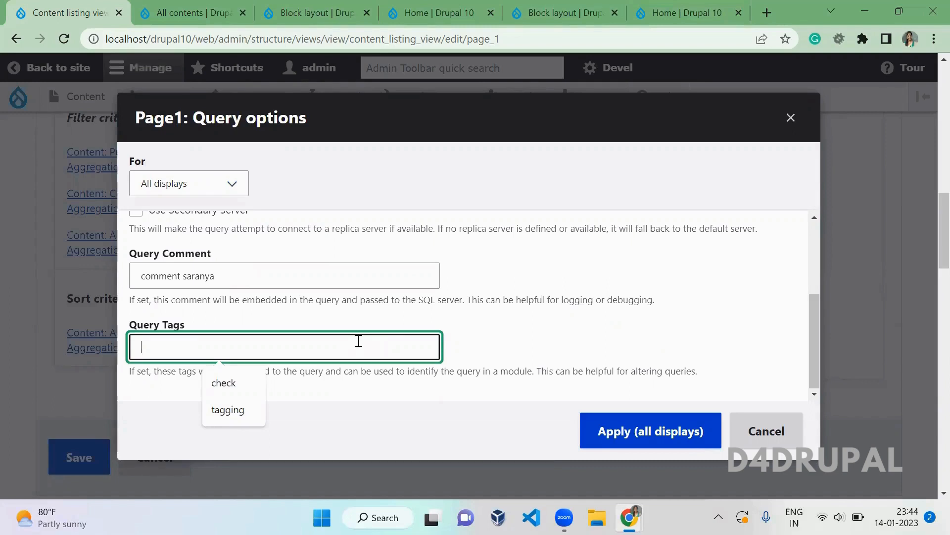
text(qqqqq)
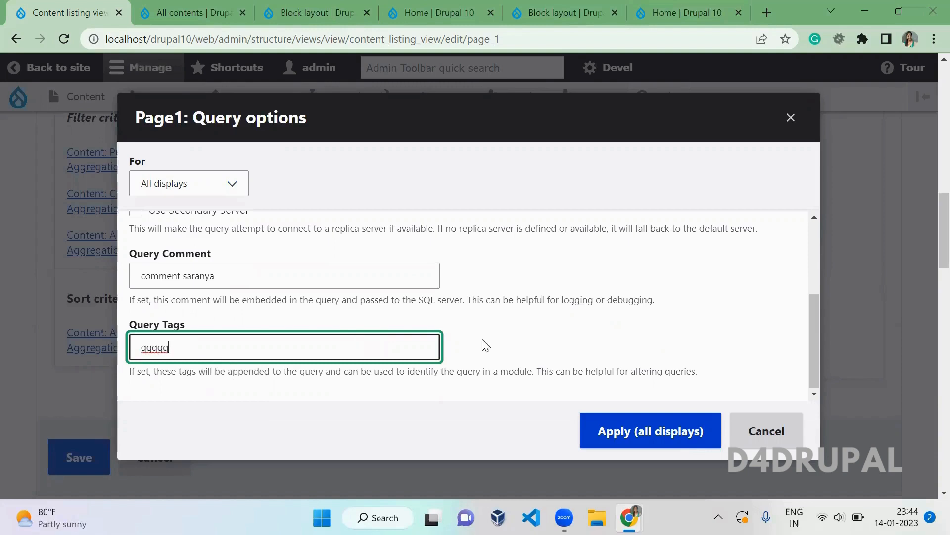
click(653, 426)
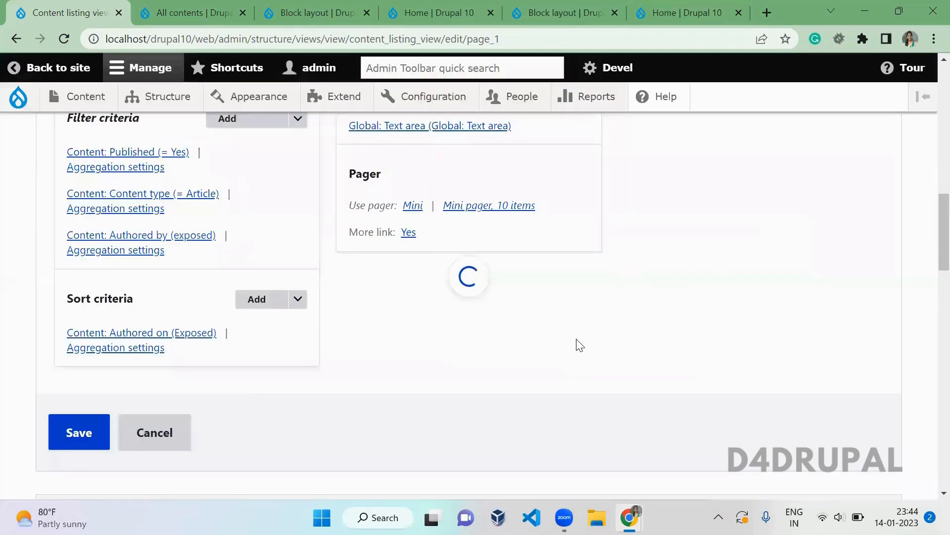
key(ctrl+t)
- Search 'hook_query_tag_alter drupal 8' and read the hook_query_TAG_alter reference on api.drupal.org
text(hoo)
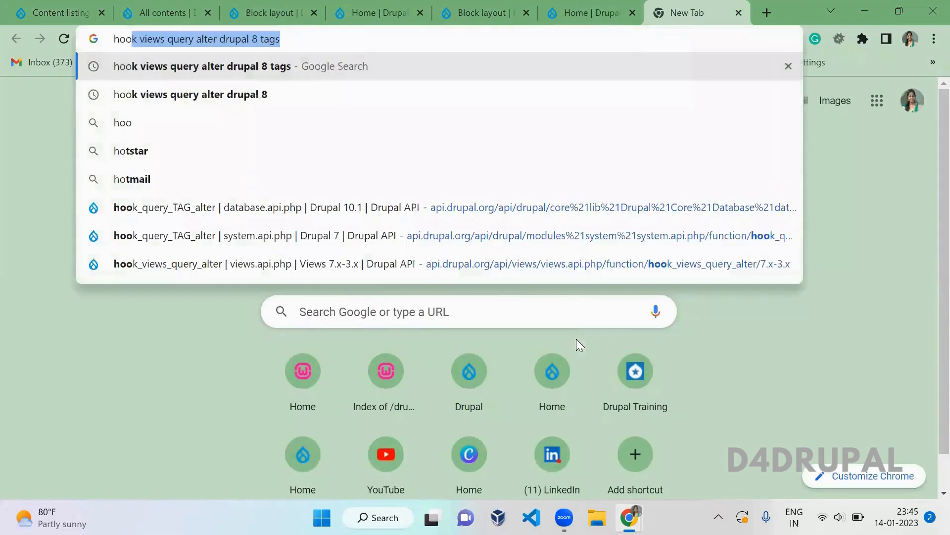
text(k query tage)
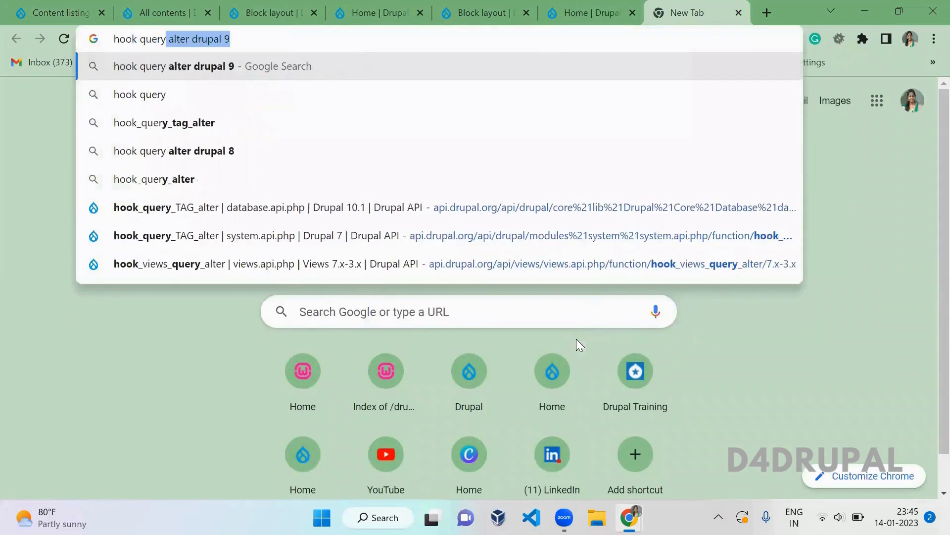
key(Down)
key(Down)
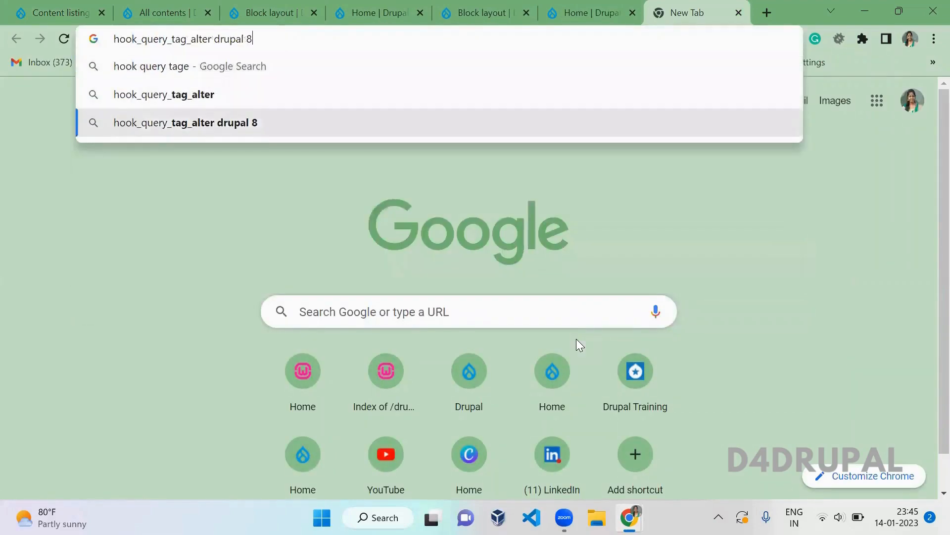
key(Return)
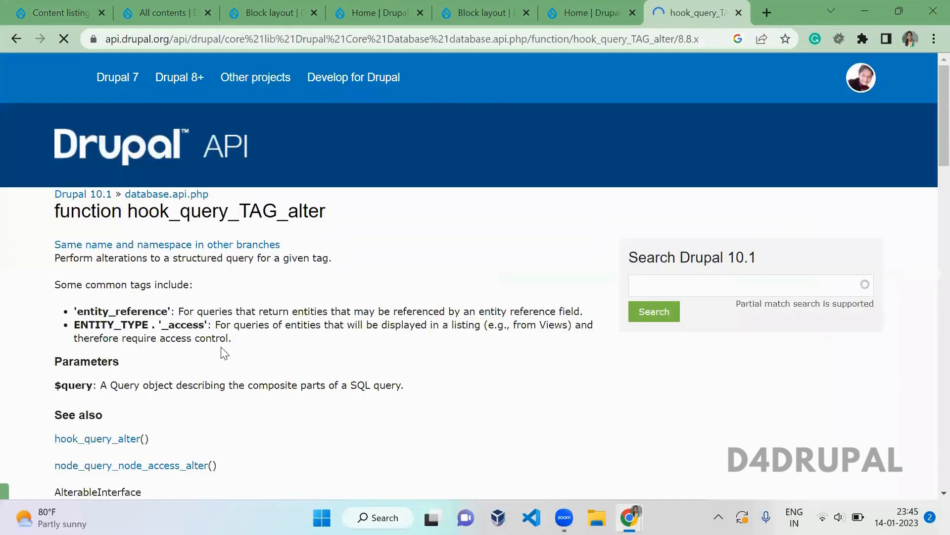
scroll(272, 339, down, 1)
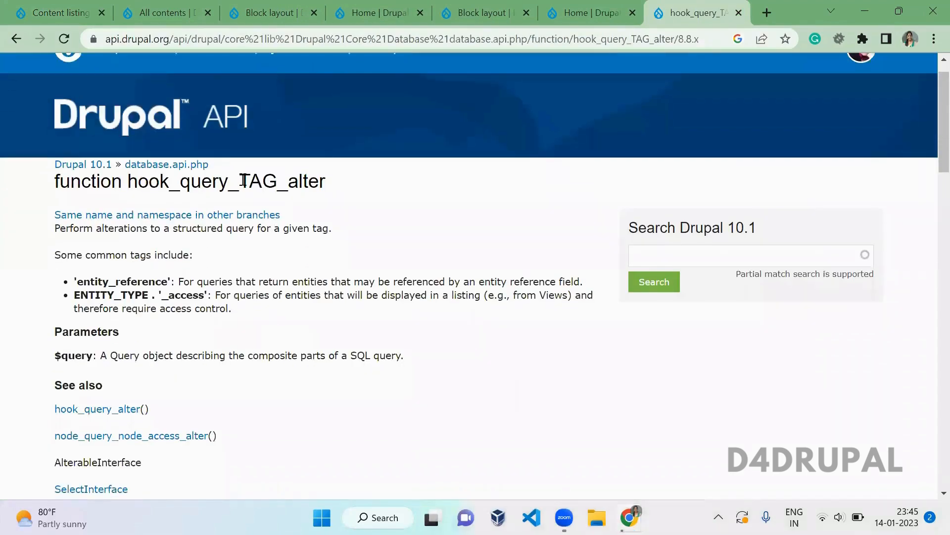
drag(244, 180, 282, 181)
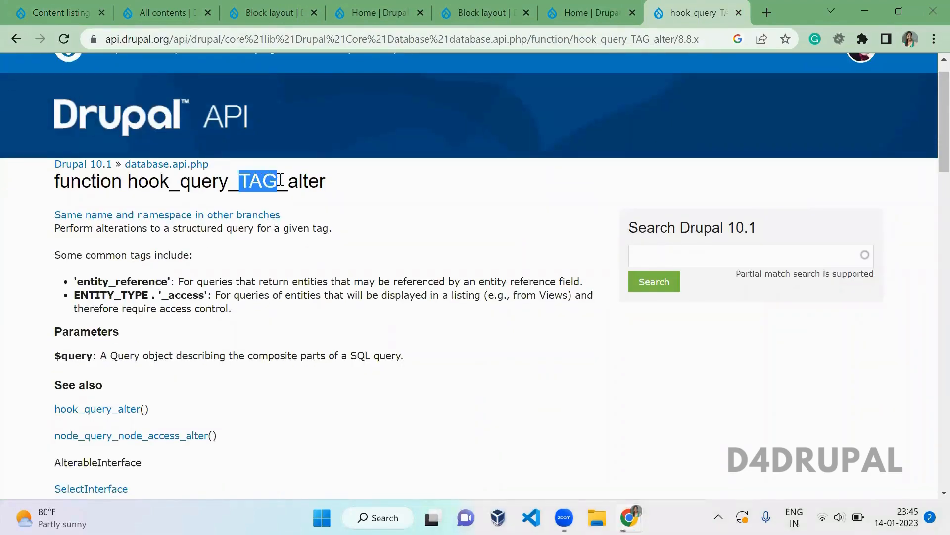
click(314, 308)
scroll(314, 308, down, 6)
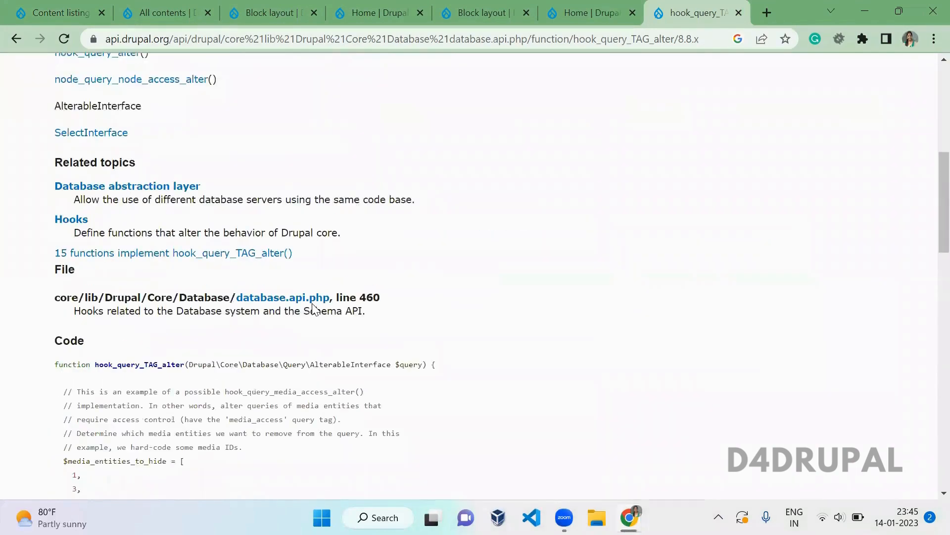
drag(928, 206, 927, 75)
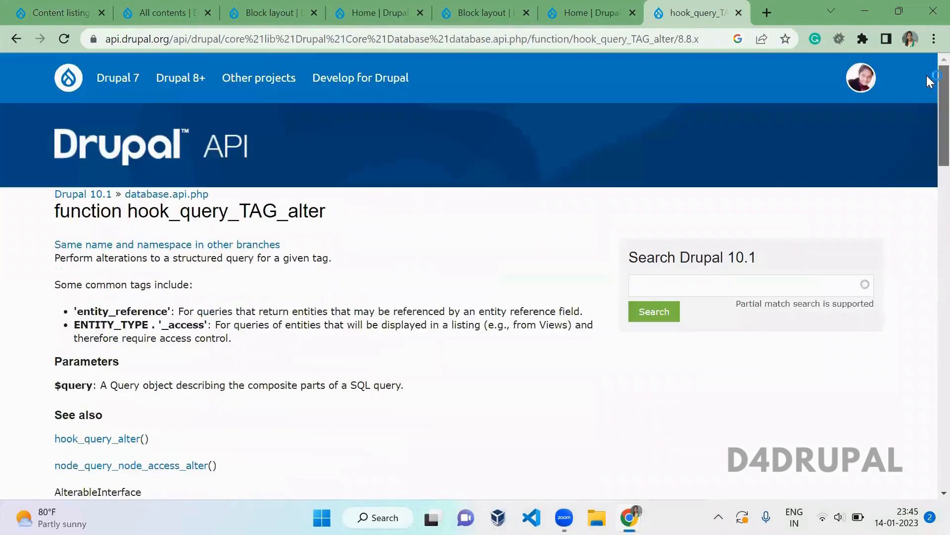
double_click(271, 218)
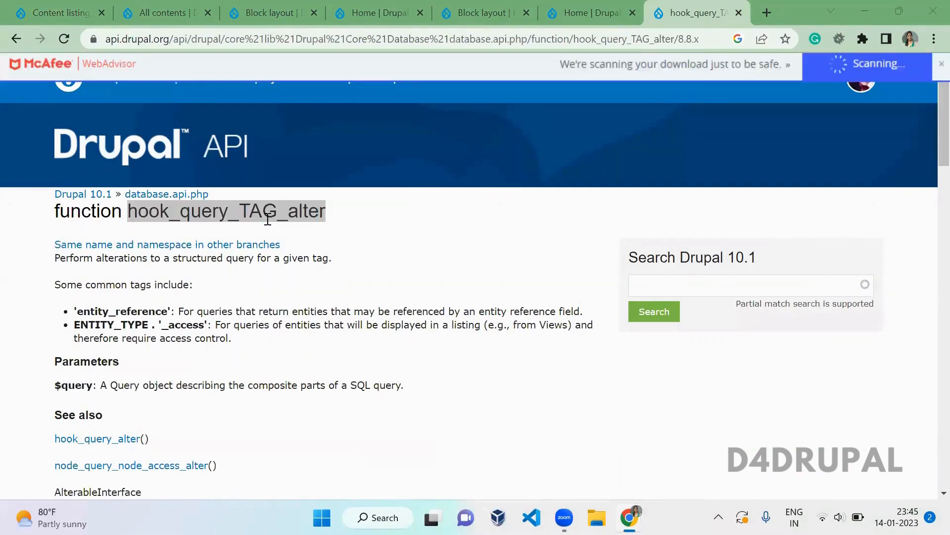
click(4, 7)
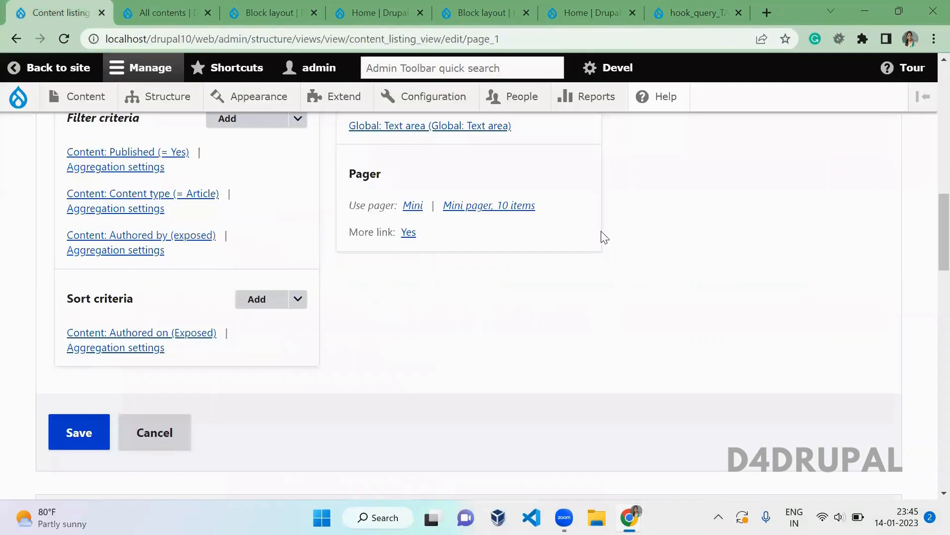
- Expand Page1's Advanced settings and review the Query settings, closing them unchanged
scroll(929, 143, up, 5)
scroll(928, 143, up, 4)
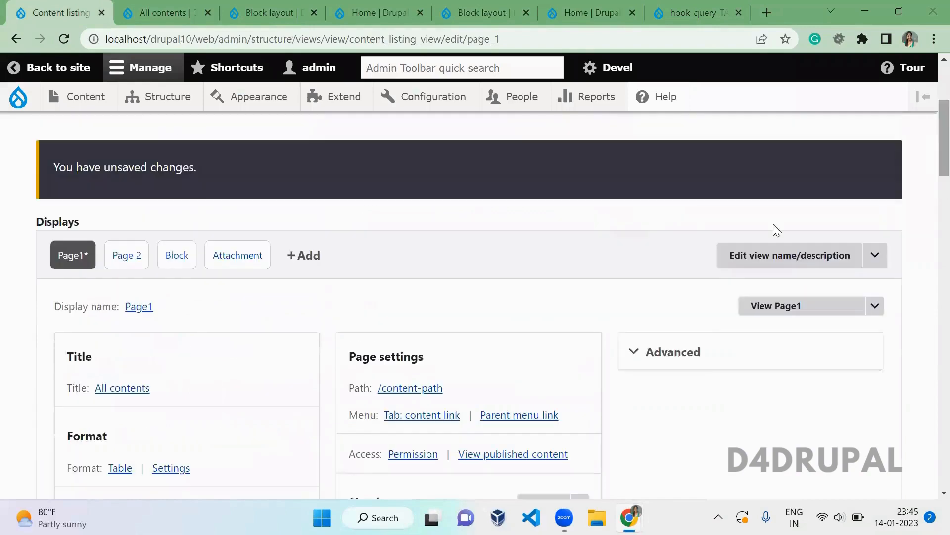
click(714, 352)
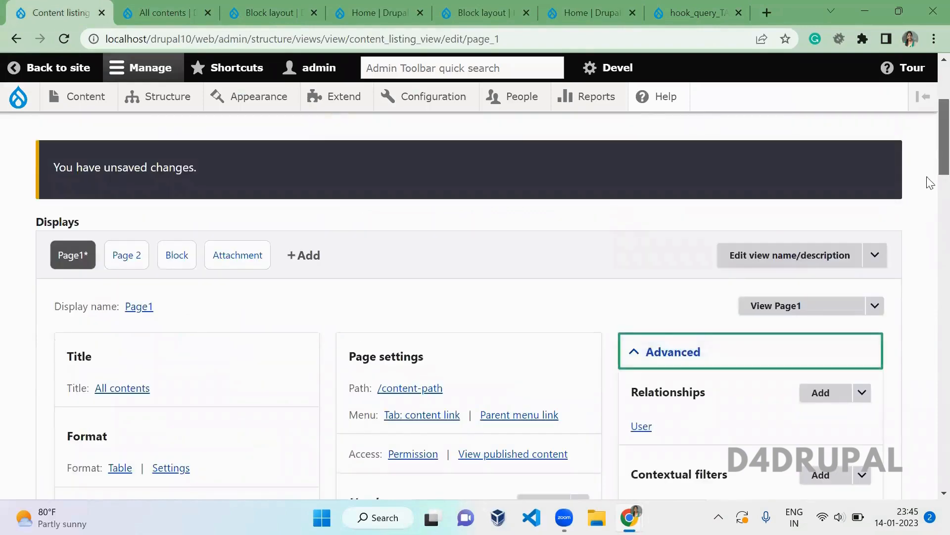
scroll(928, 208, down, 10)
click(725, 286)
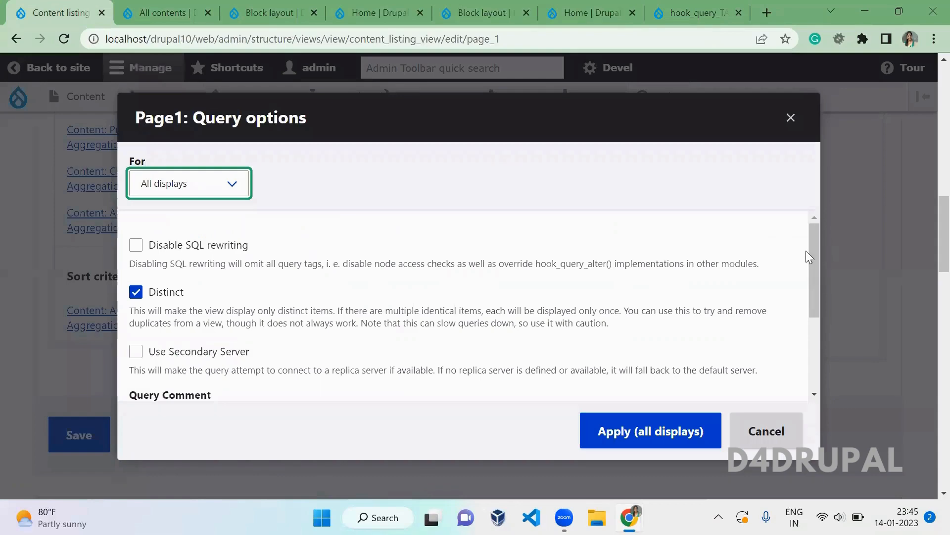
drag(805, 251, 810, 377)
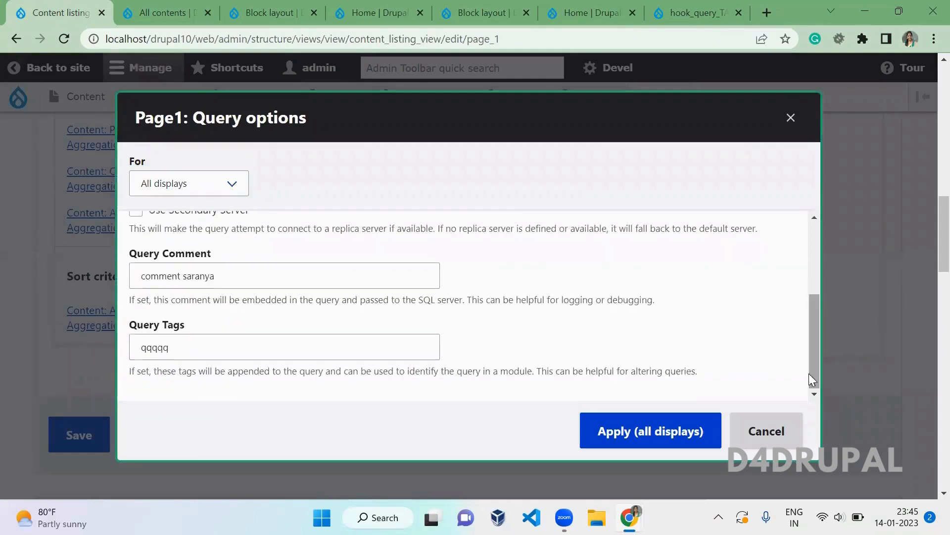
click(791, 124)
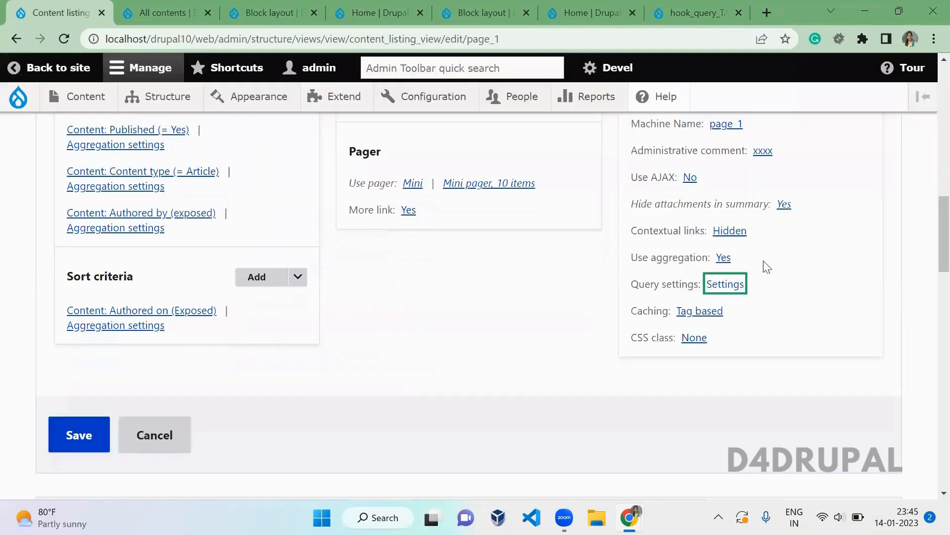
- Inspect Page1's Caching options but close without applying, keeping Tag based caching
click(703, 316)
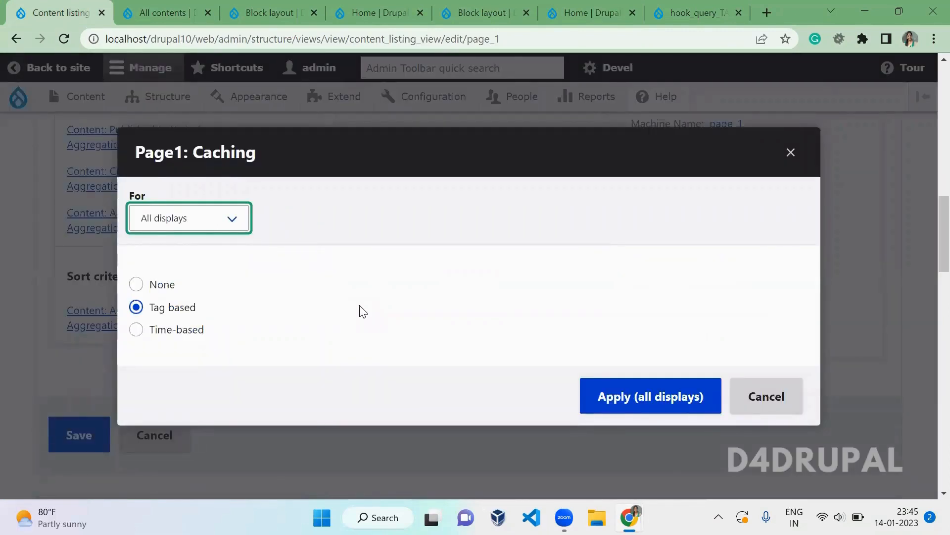
click(305, 294)
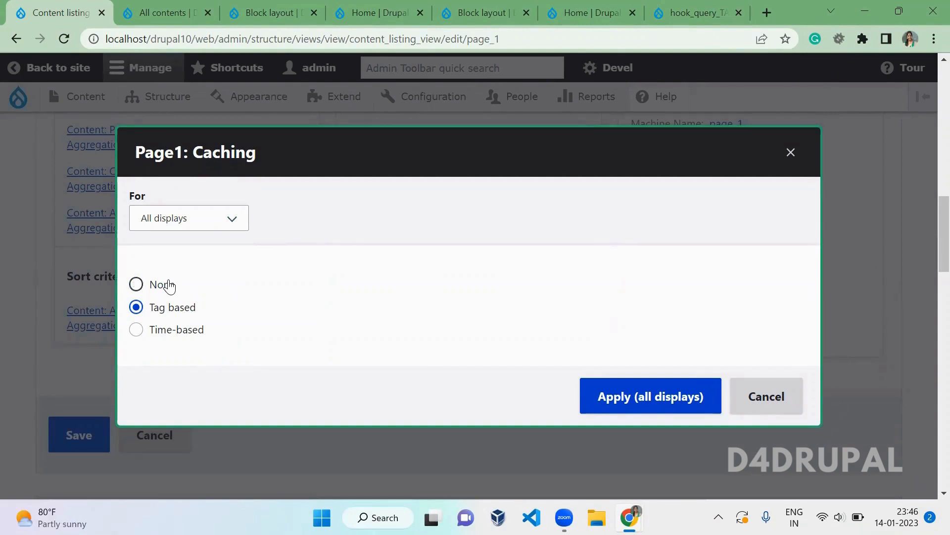
click(214, 330)
drag(214, 331, 152, 341)
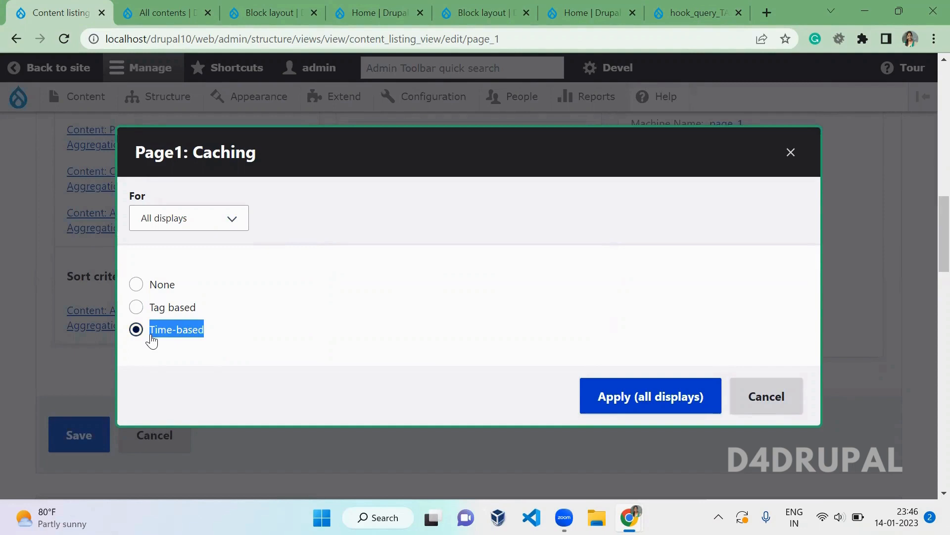
click(791, 152)
- Set the CSS class to xx--yy for all displays and save the Content listing view
click(698, 338)
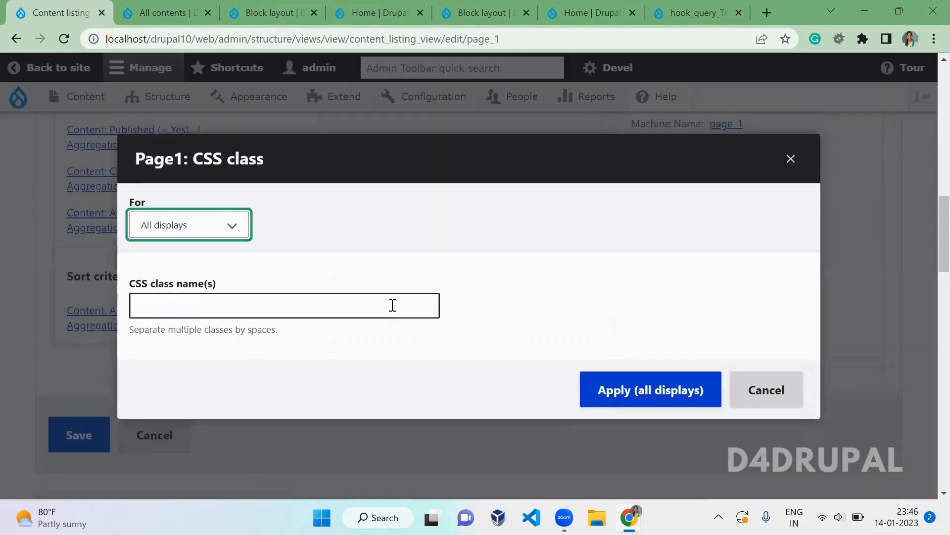
click(393, 305)
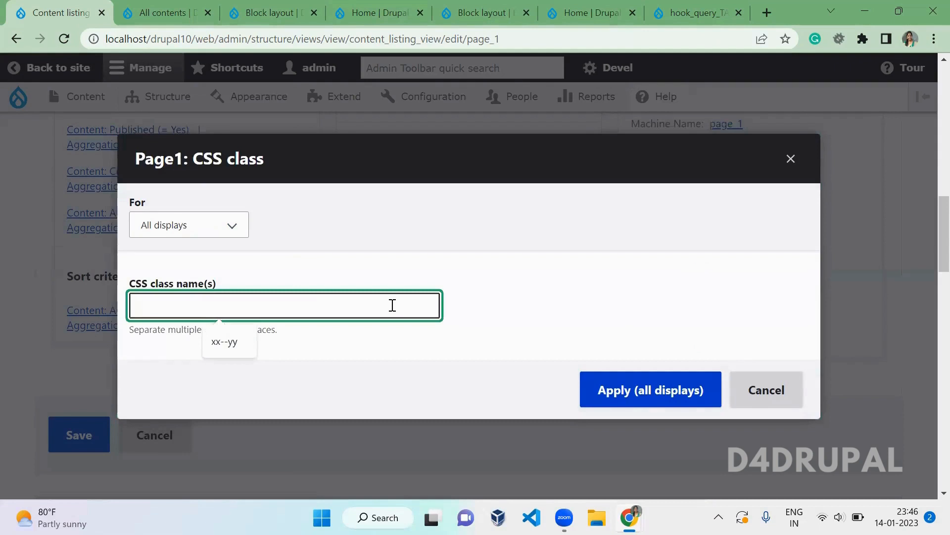
key(Down)
key(Return)
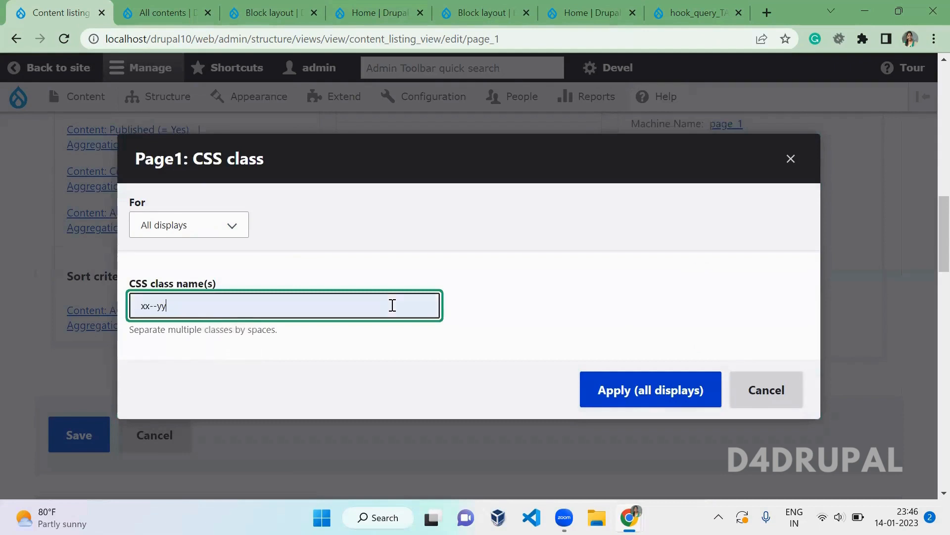
click(642, 406)
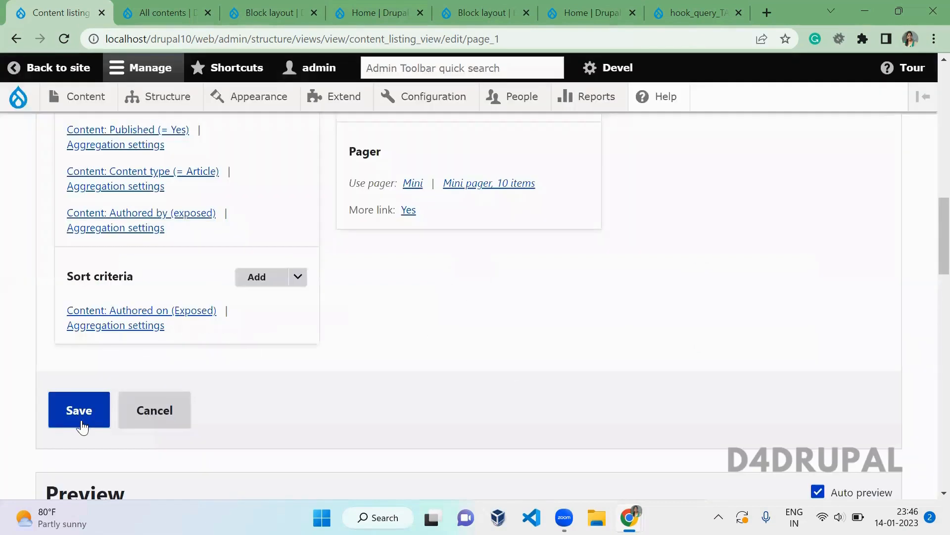
click(81, 425)
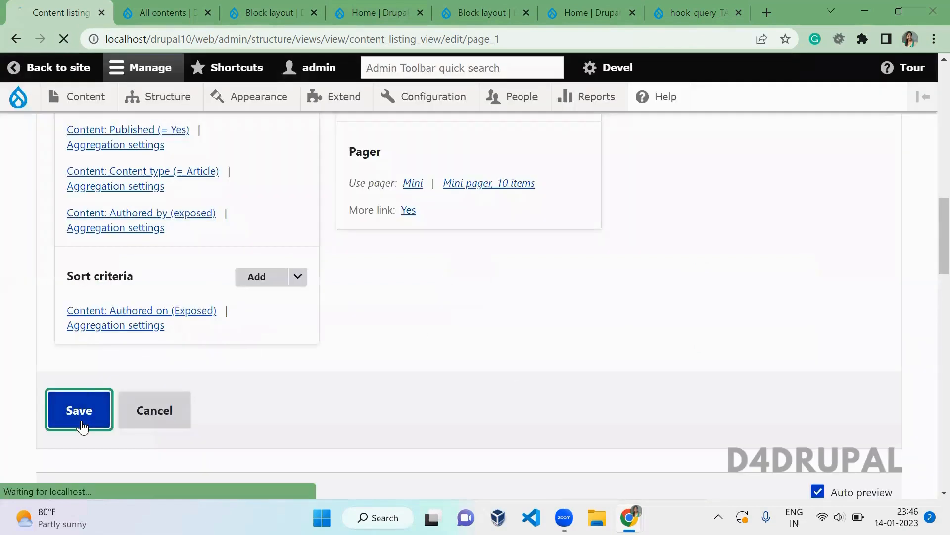
click(176, 17)
- Reload All contents and find the xx--yy class on the listing div in the inspector
key(F5)
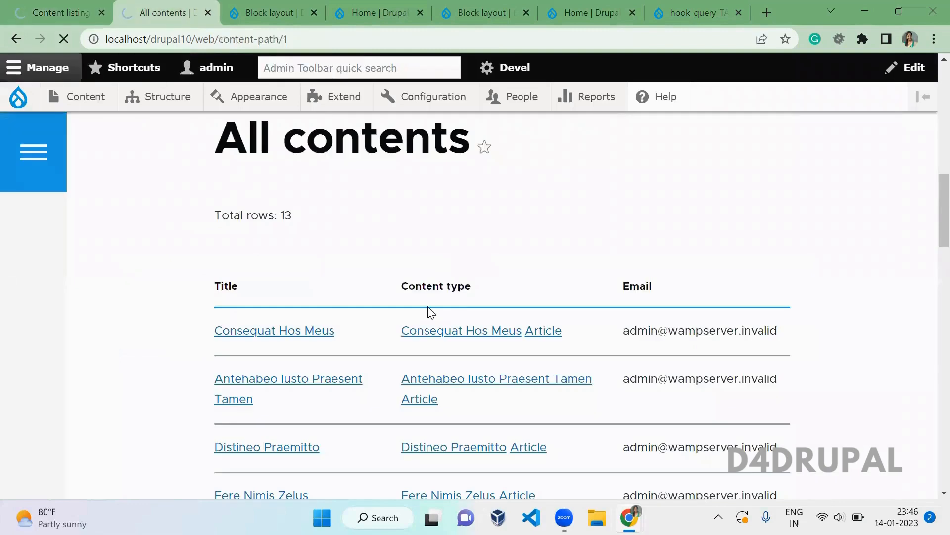
right_click(375, 218)
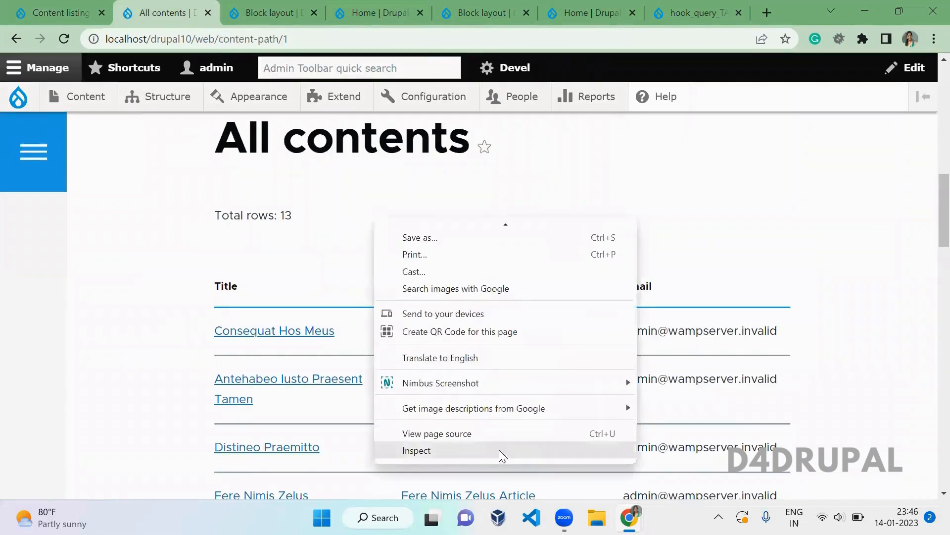
click(499, 451)
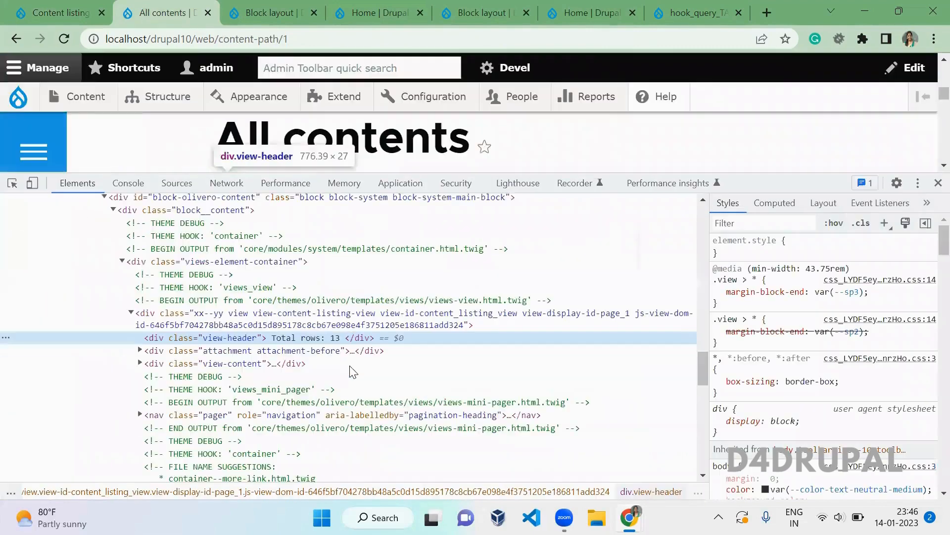
key(ctrl+f)
text(xx-)
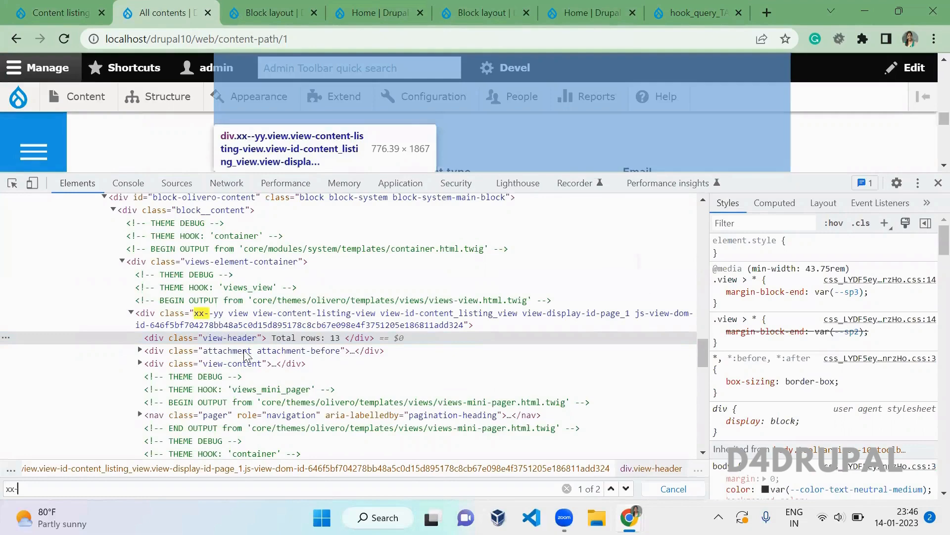
click(214, 326)
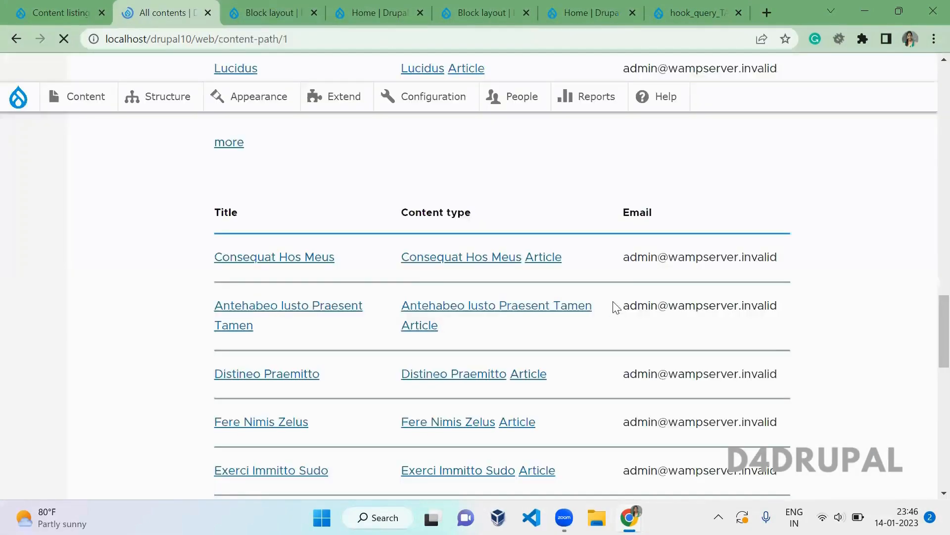
- Go from the Content listing editor to the Views settings page via the views list
click(50, 7)
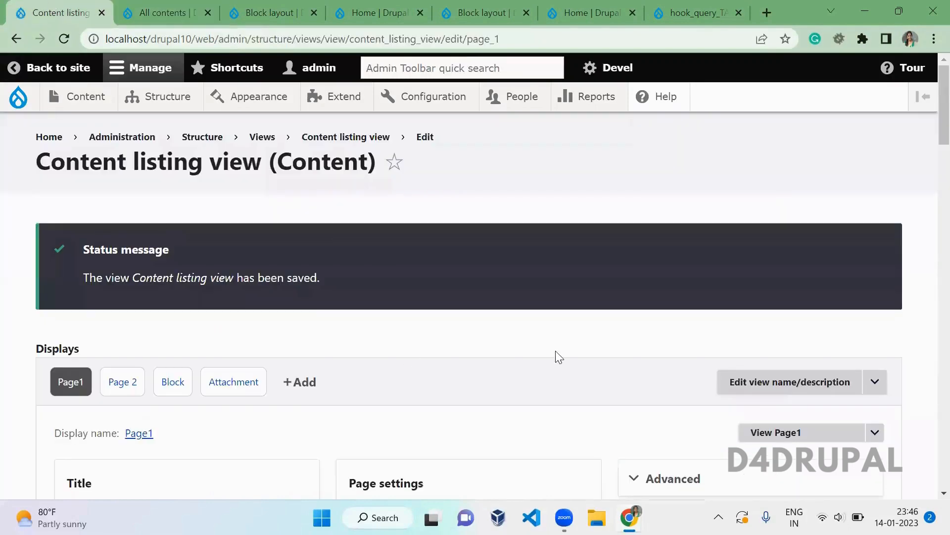
drag(941, 105, 930, 7)
click(688, 243)
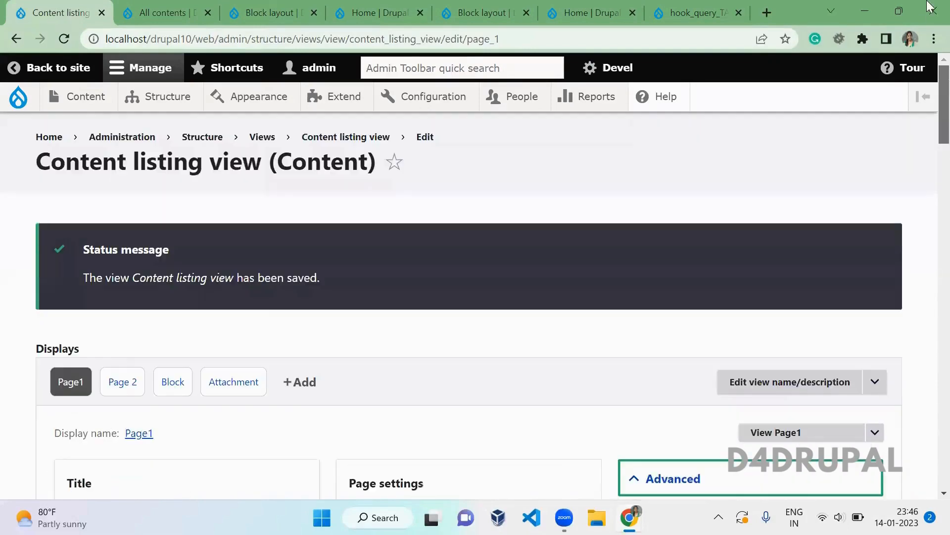
mouse_move(163, 98)
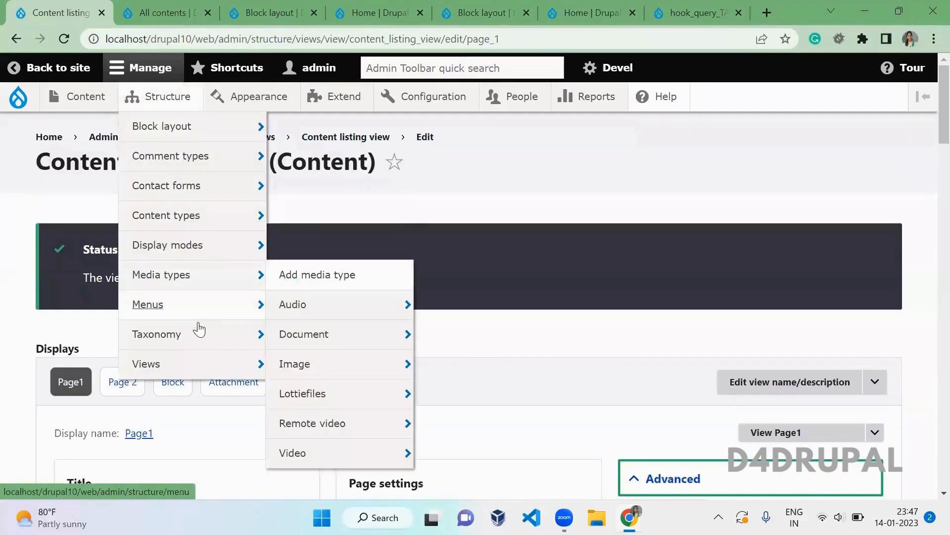
ctrl+click(206, 362)
click(151, 10)
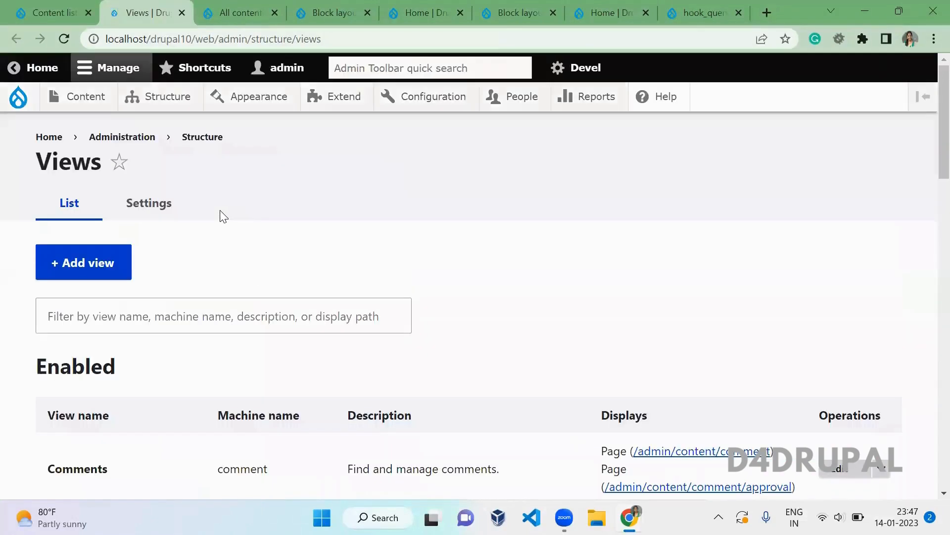
click(153, 208)
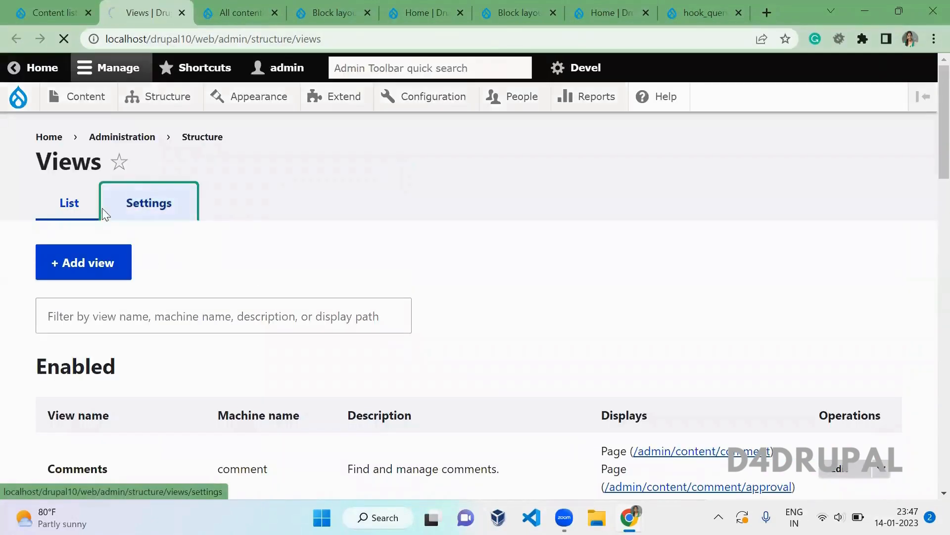
- Enable 'Always show the default display' and save the Views settings
scroll(289, 306, down, 1)
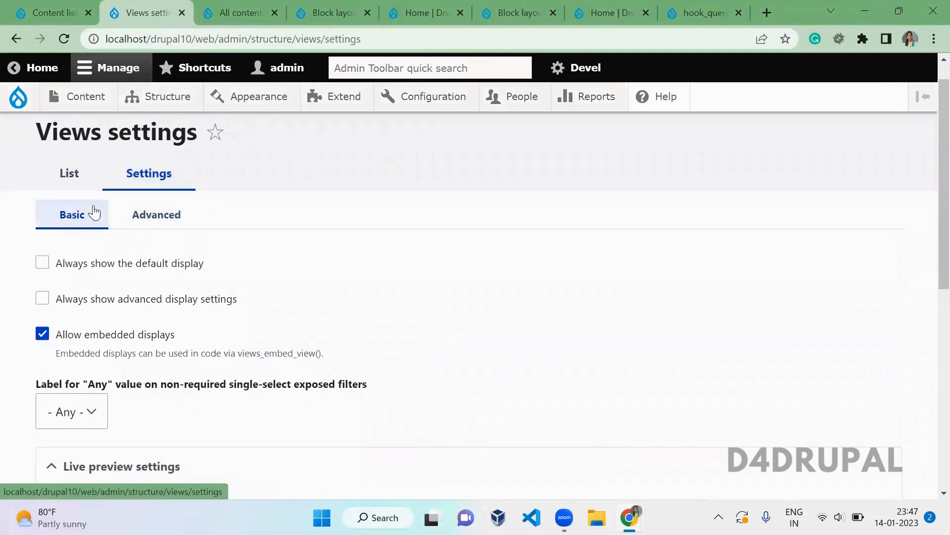
click(150, 268)
drag(943, 171, 943, 381)
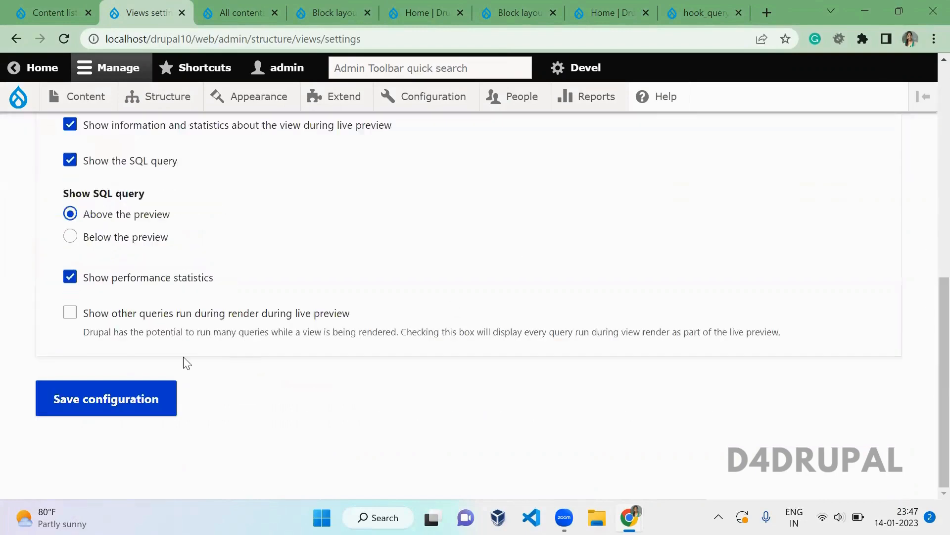
click(164, 396)
click(55, 12)
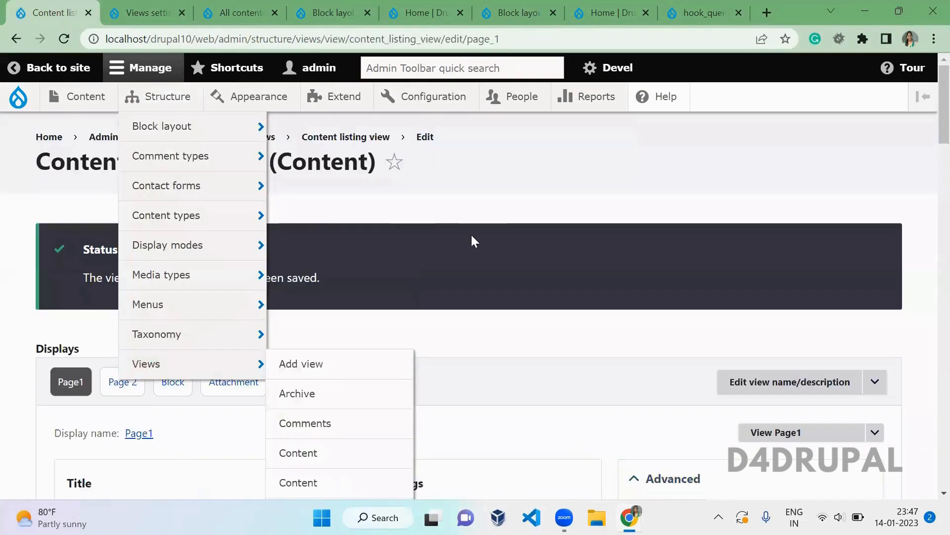
- Reload the Content listing editor and show its Default display
key(F5)
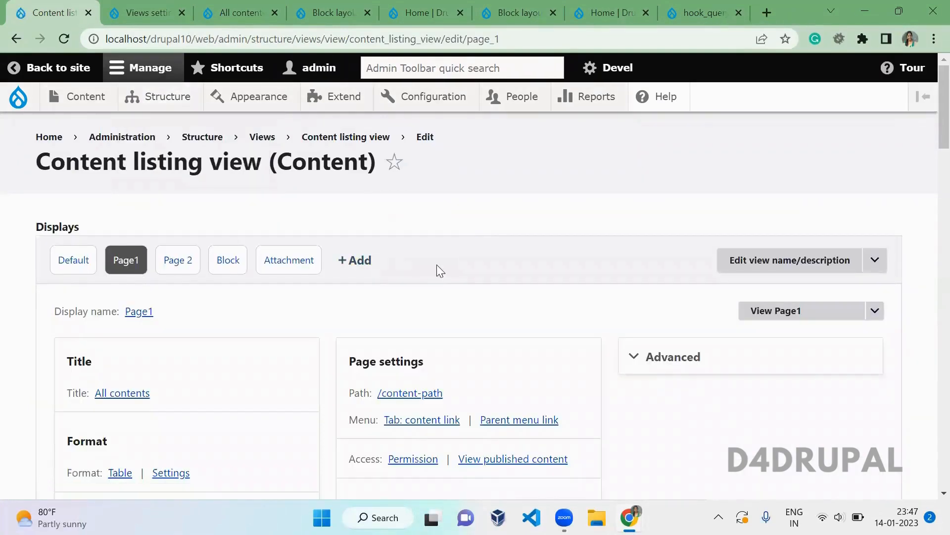
click(71, 266)
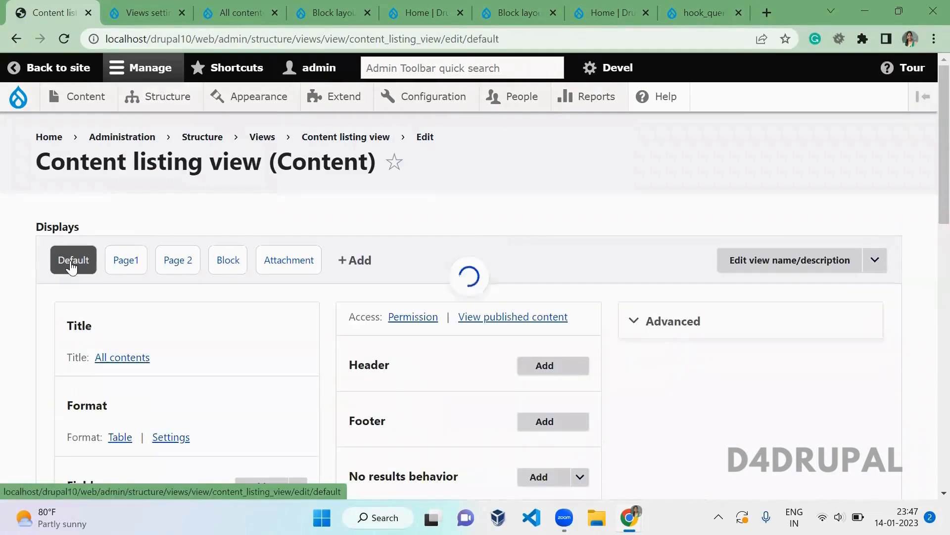
click(153, 11)
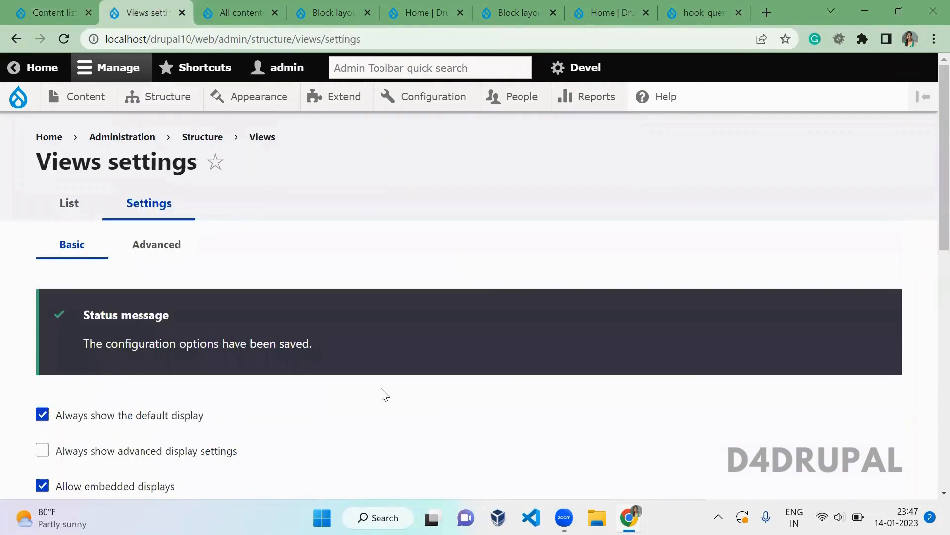
scroll(385, 395, down, 3)
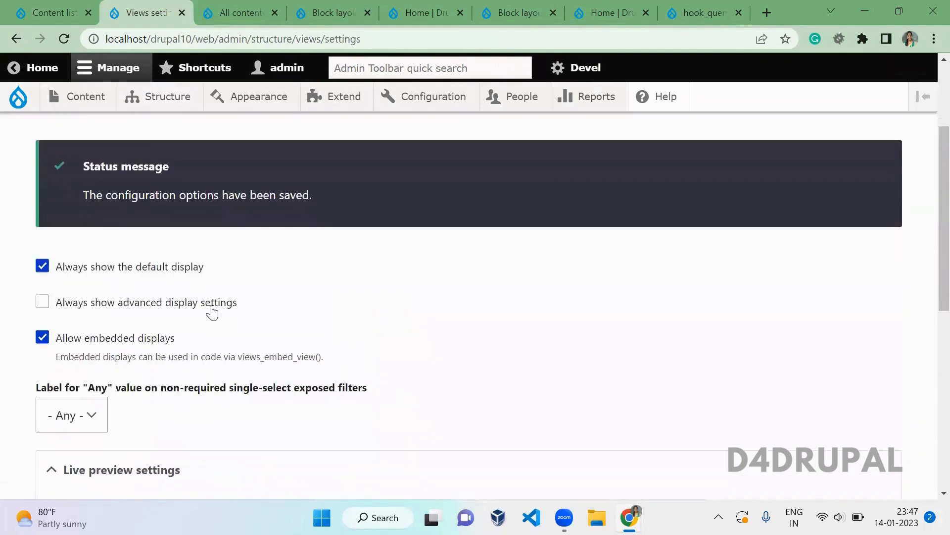
click(80, 11)
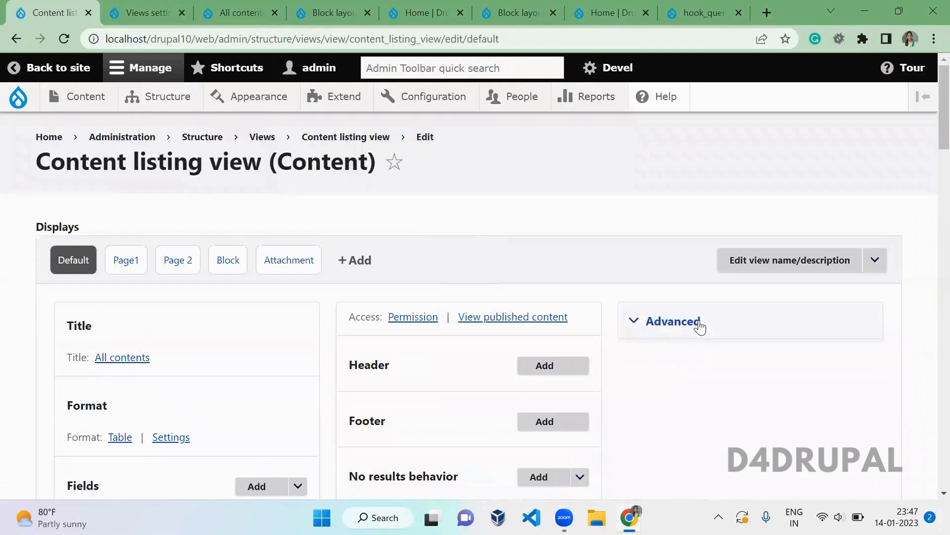
- Enable 'Always show advanced display settings', save, and reload the view editor
click(113, 7)
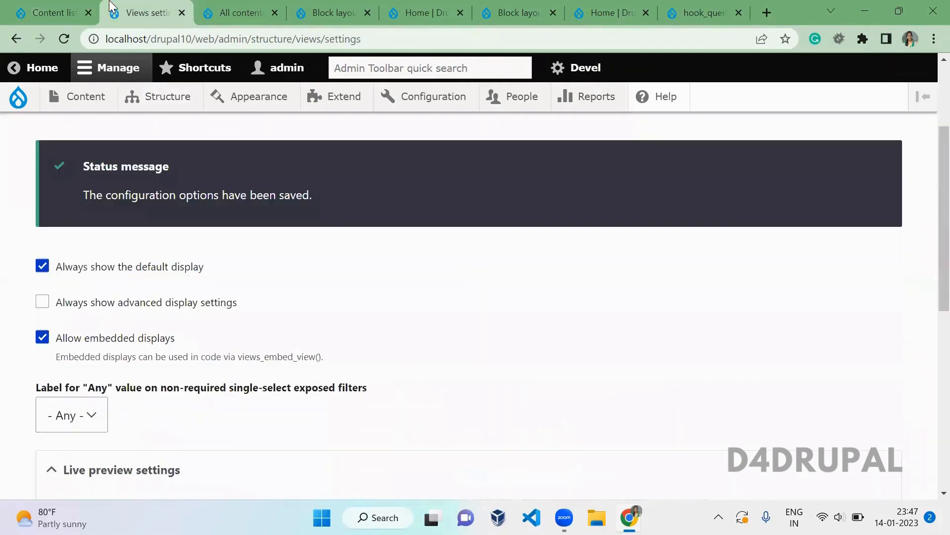
click(96, 303)
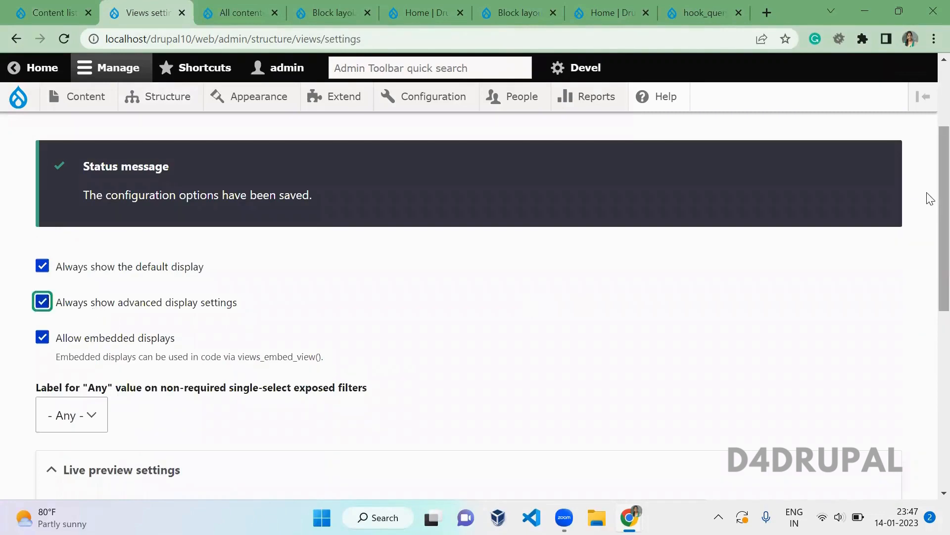
scroll(929, 198, down, 10)
click(132, 396)
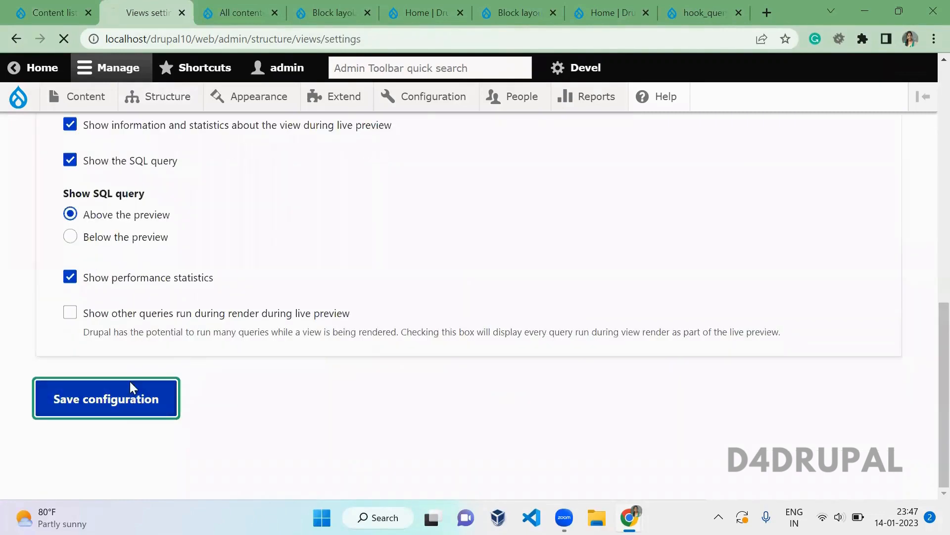
click(40, 7)
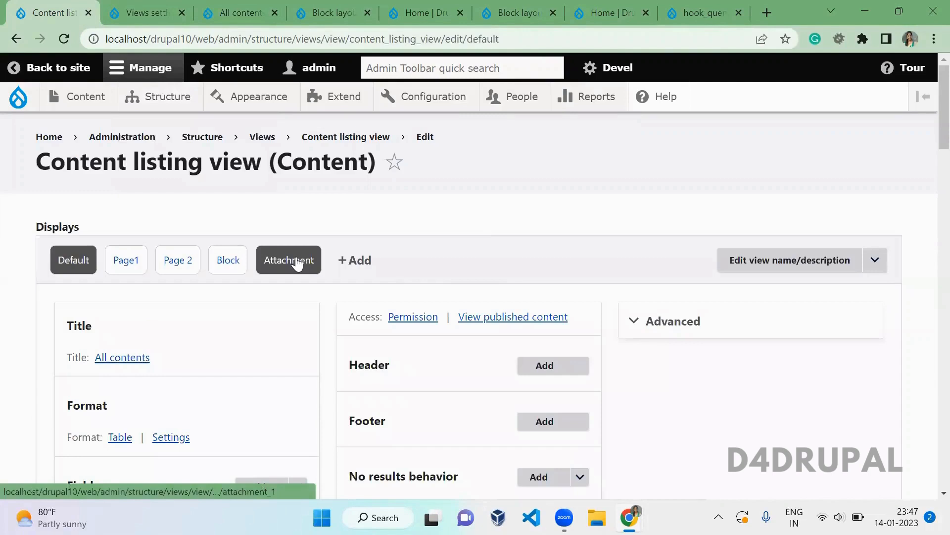
key(F5)
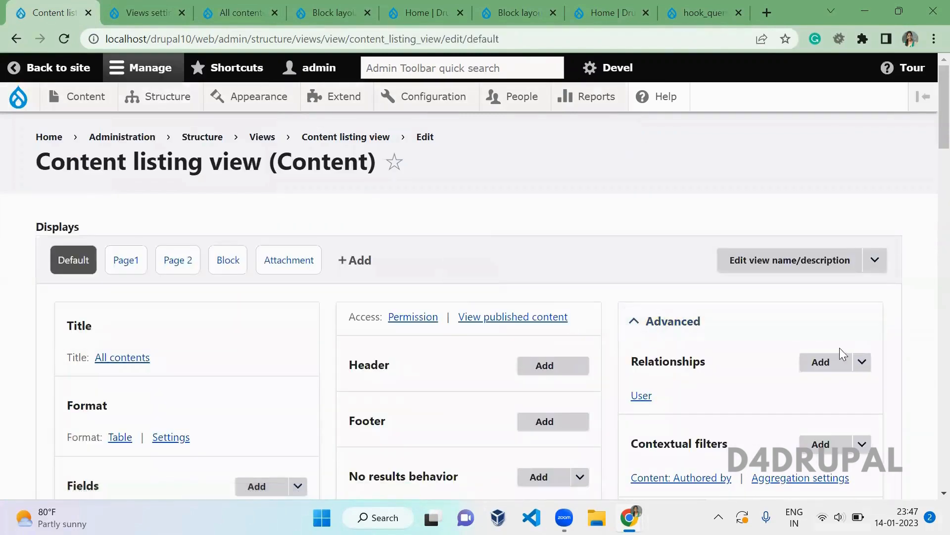
click(115, 7)
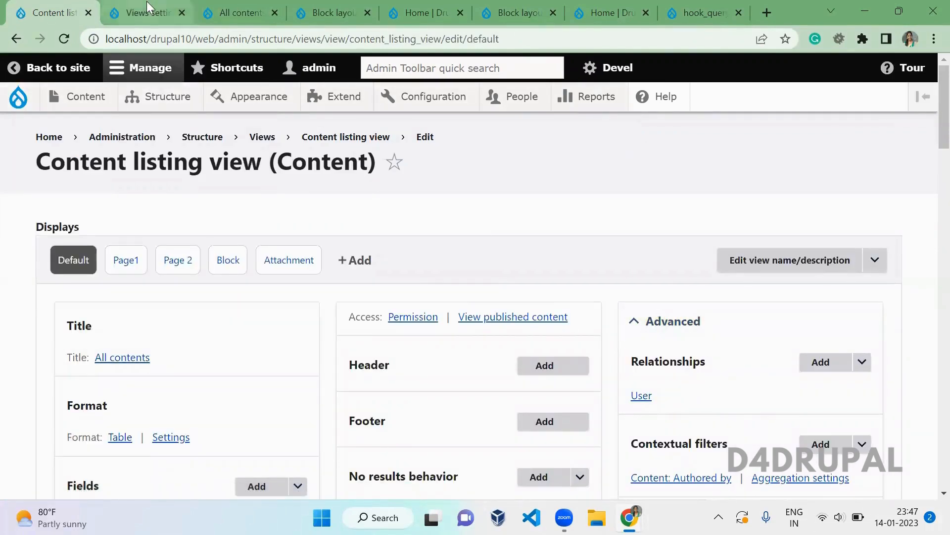
scroll(293, 342, down, 3)
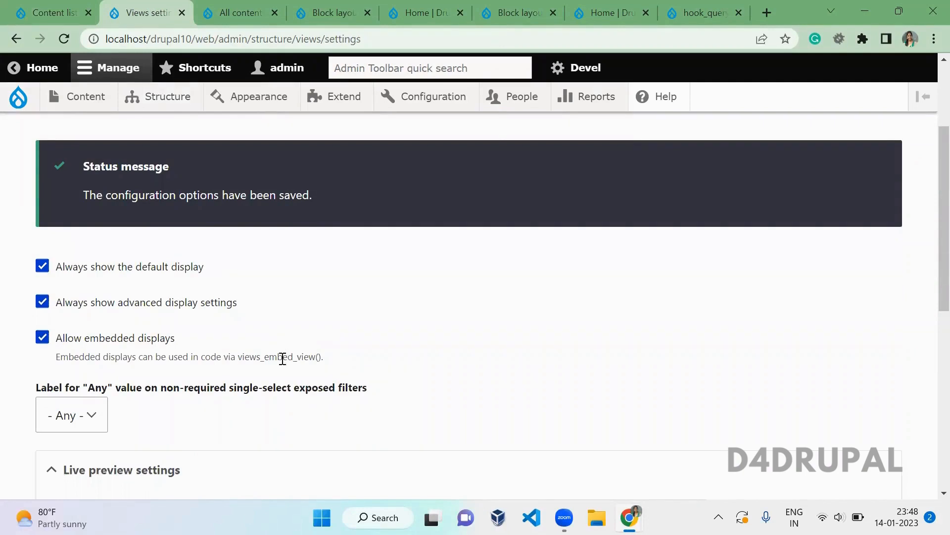
double_click(282, 358)
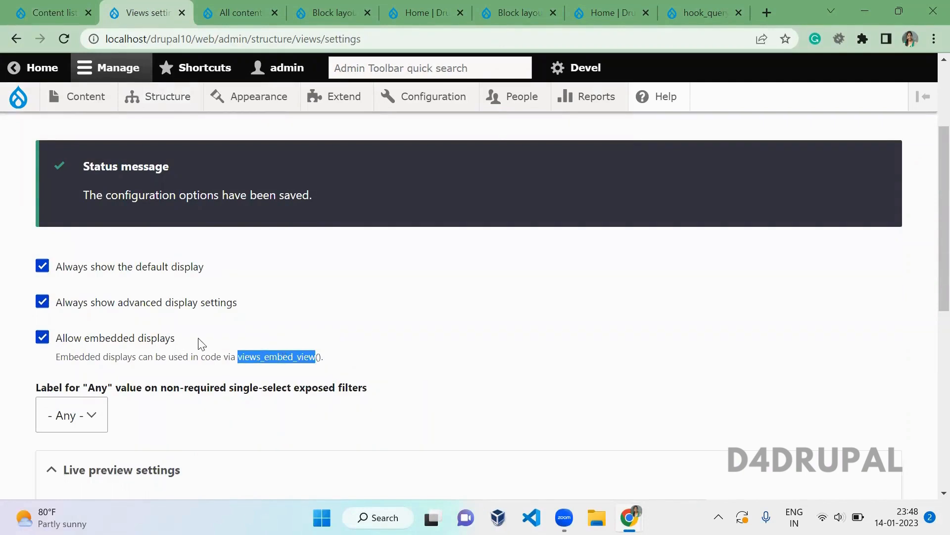
drag(56, 357, 271, 357)
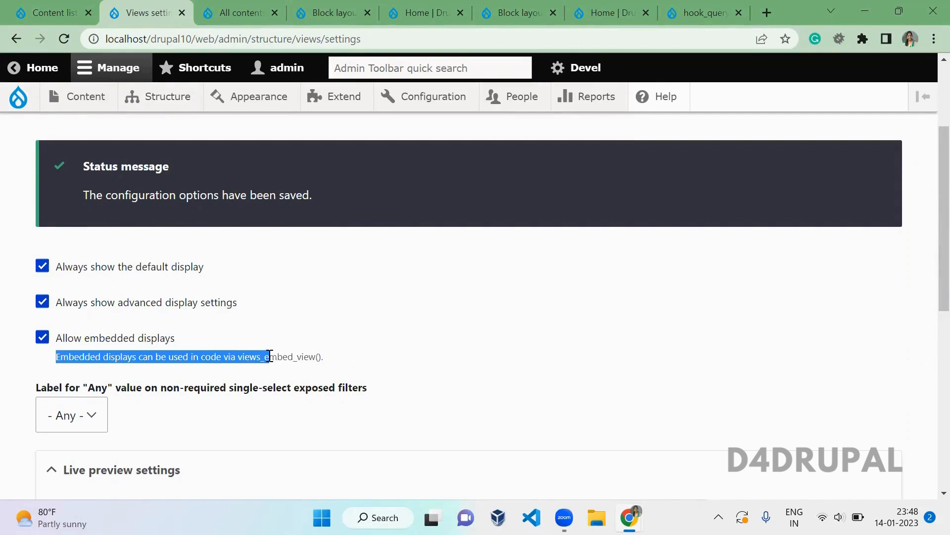
double_click(269, 357)
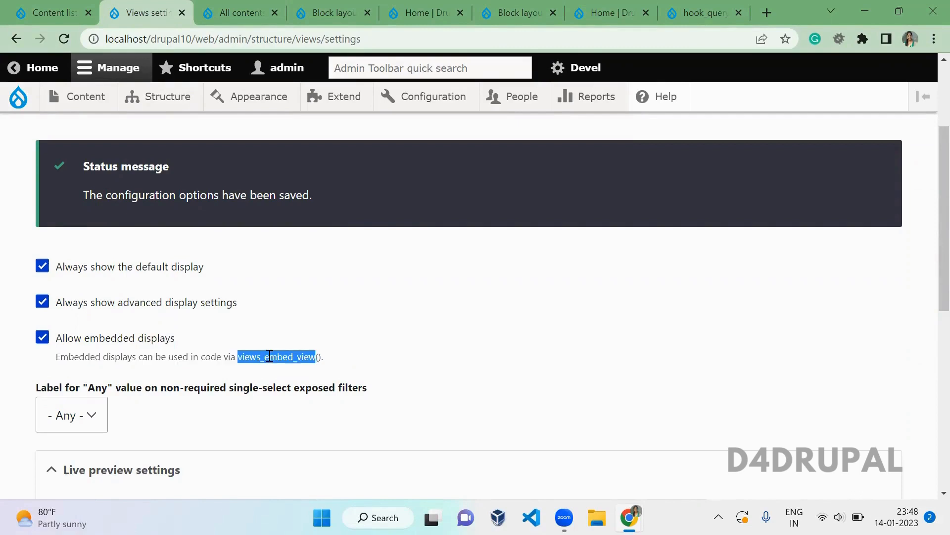
click(28, 7)
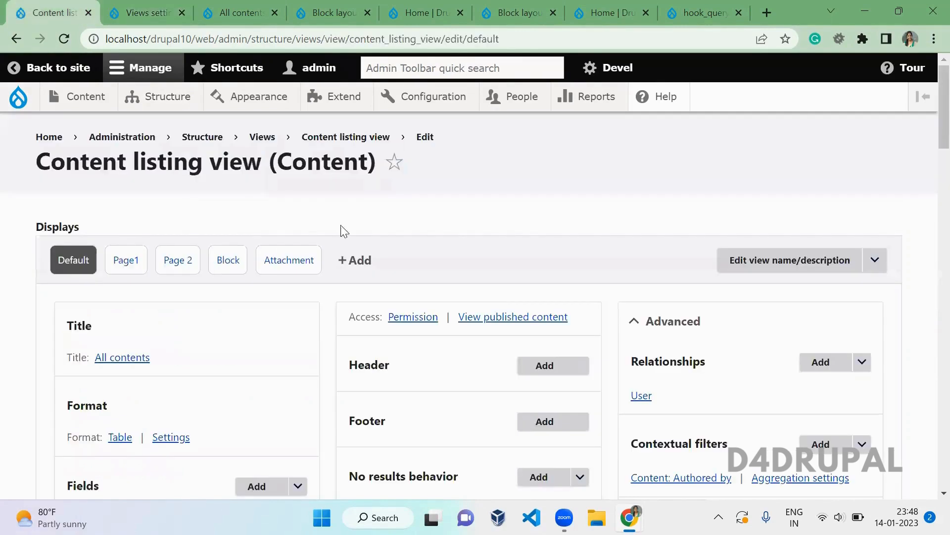
click(346, 260)
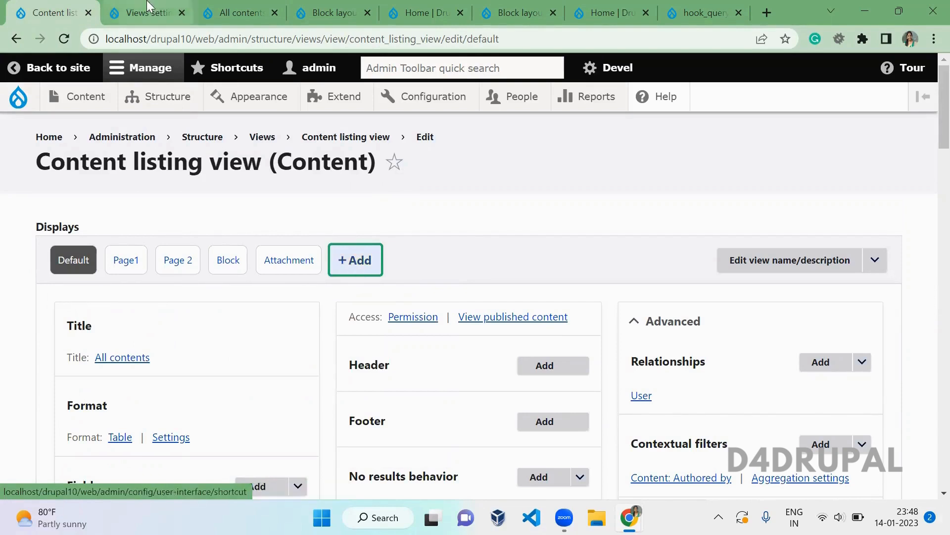
click(141, 12)
click(356, 357)
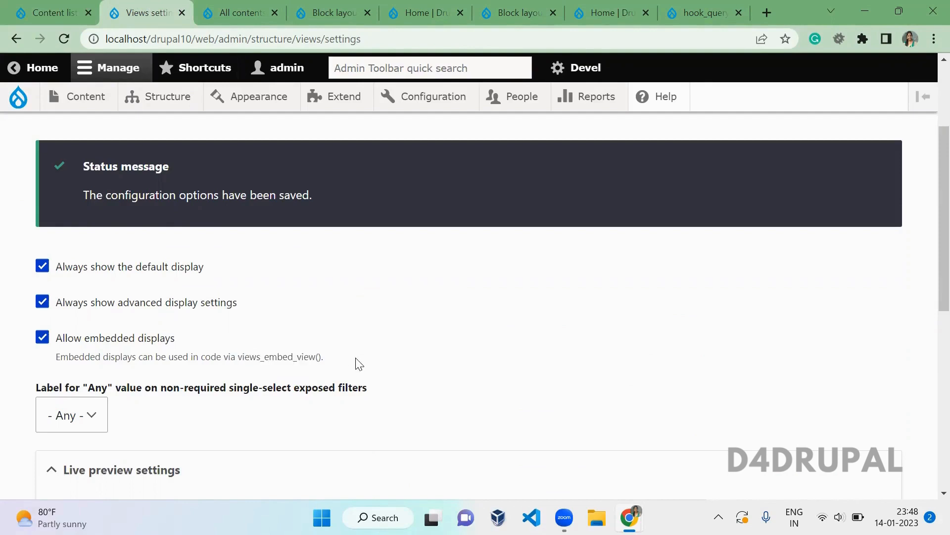
scroll(355, 357, down, 2)
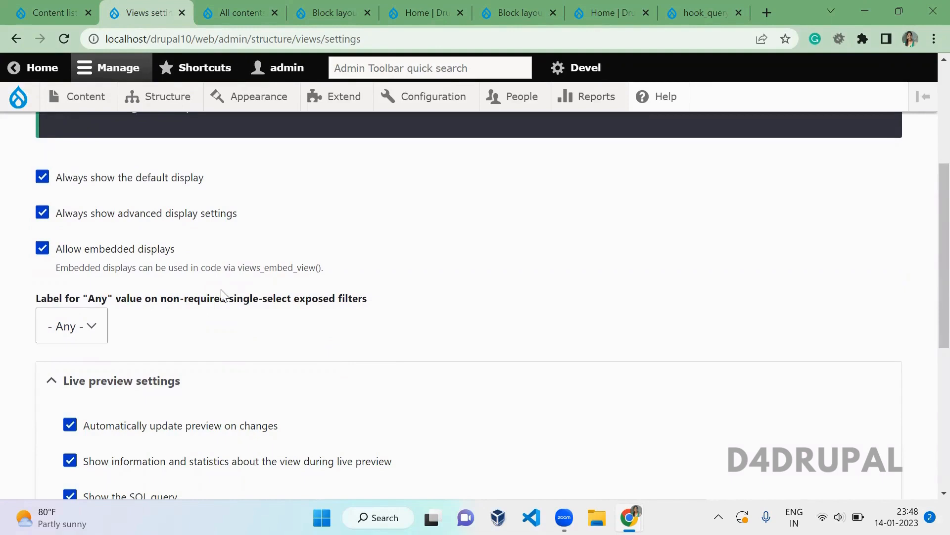
click(47, 7)
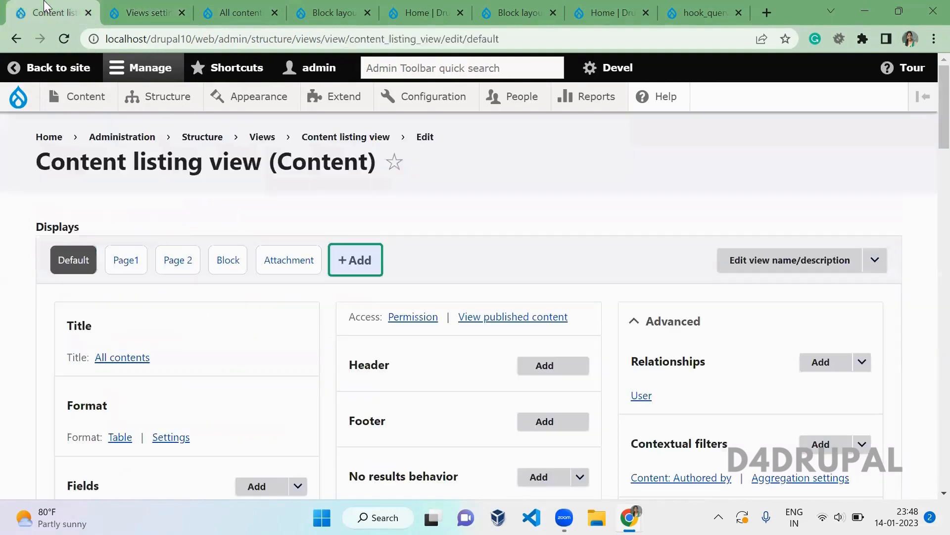
- Switch to the Page1 display and glance at the Published filter's aggregation settings
click(128, 264)
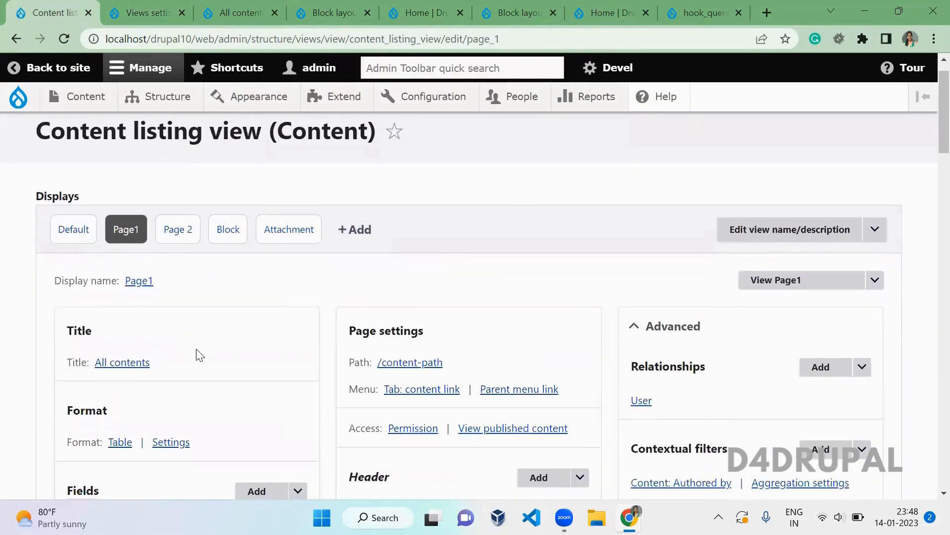
scroll(200, 356, down, 5)
scroll(200, 356, down, 3)
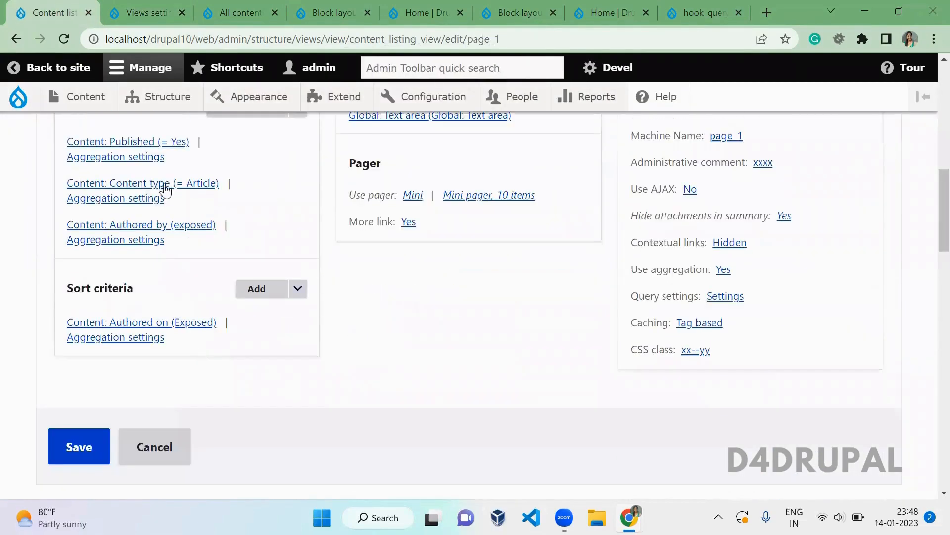
click(132, 151)
key(Escape)
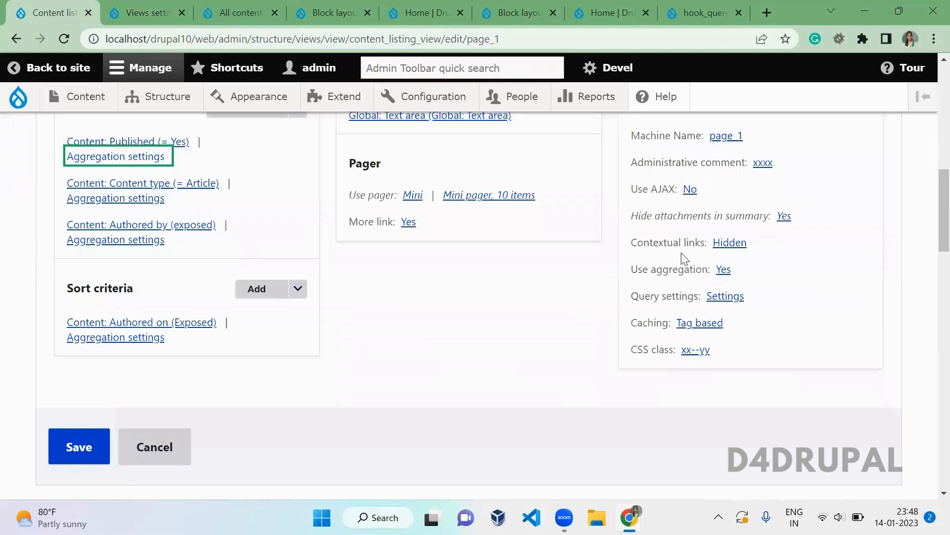
- Set Use aggregation to No for all displays, then open the Content: Published filter
click(723, 269)
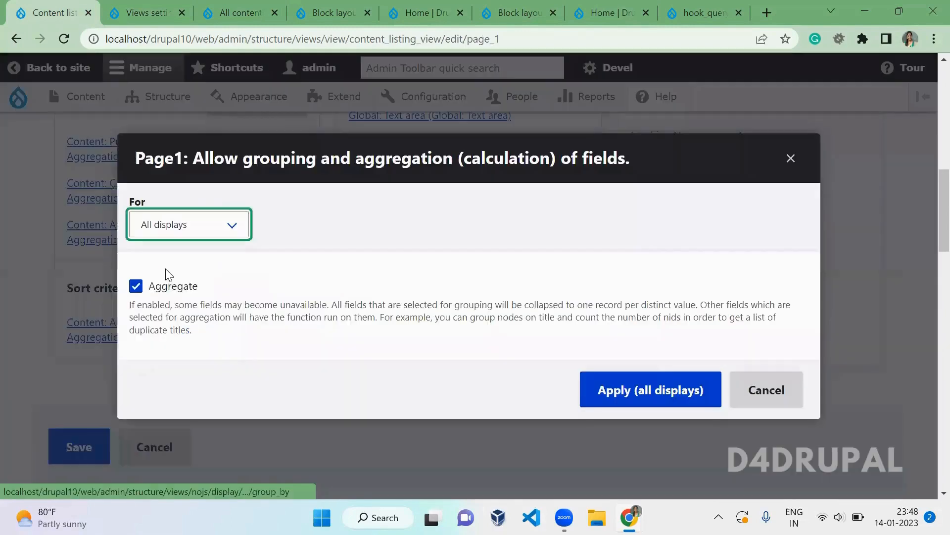
click(136, 286)
click(616, 390)
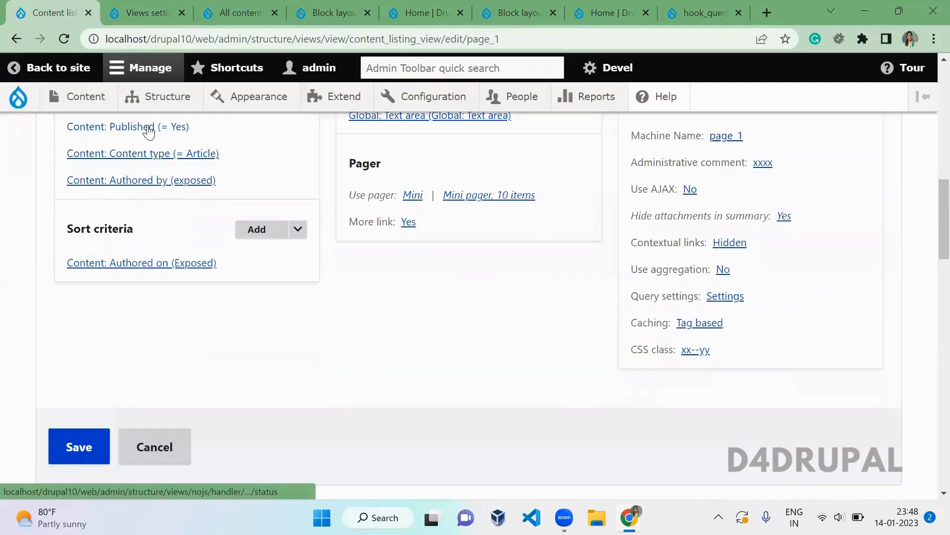
click(149, 130)
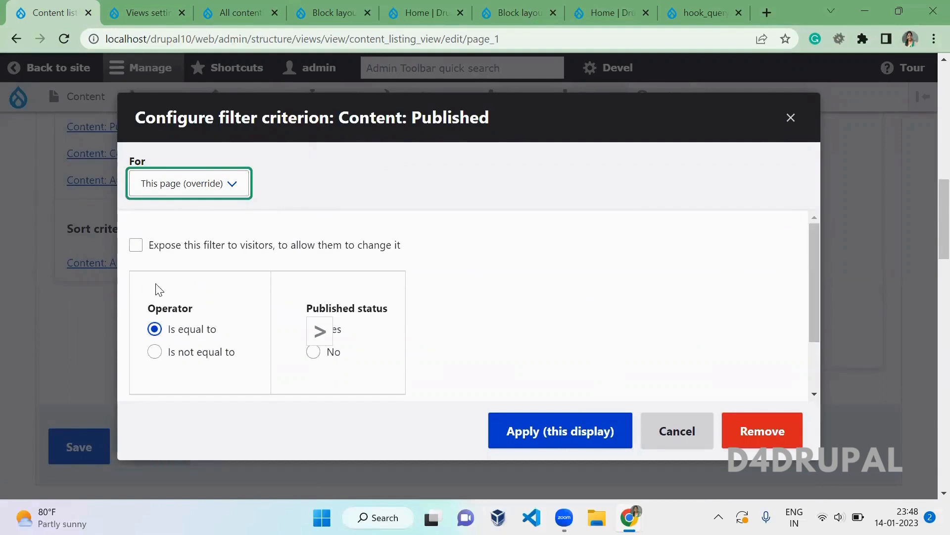
- Expose the Published filter as a grouped filter and try applying it to this display
click(177, 248)
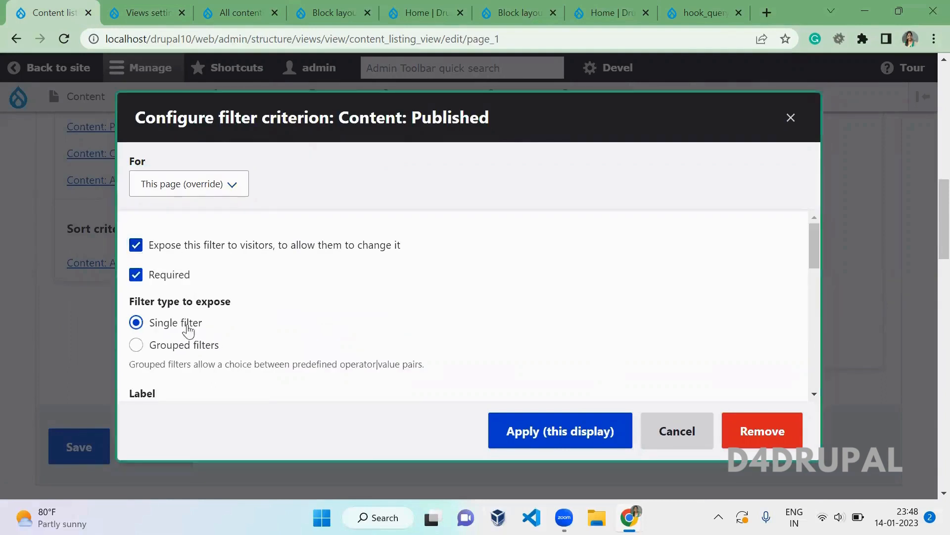
click(199, 344)
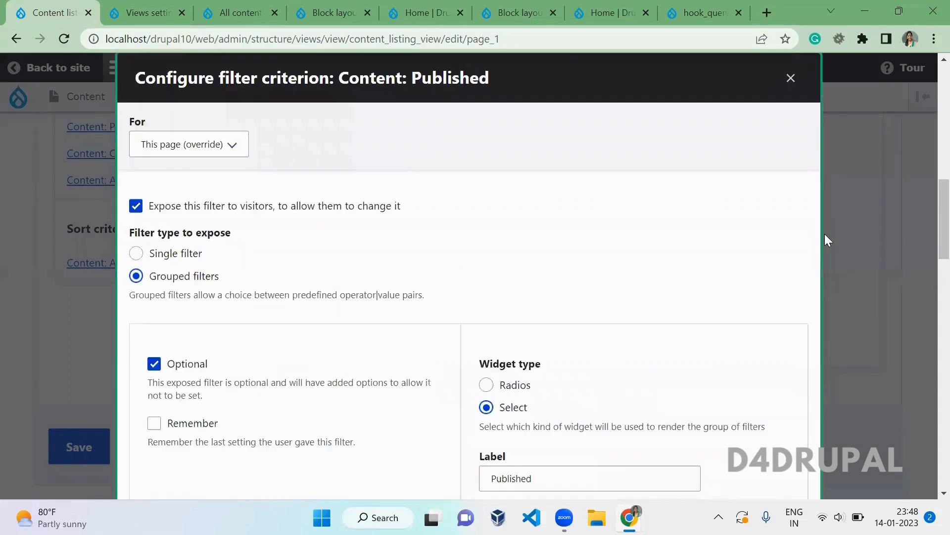
drag(811, 242, 832, 332)
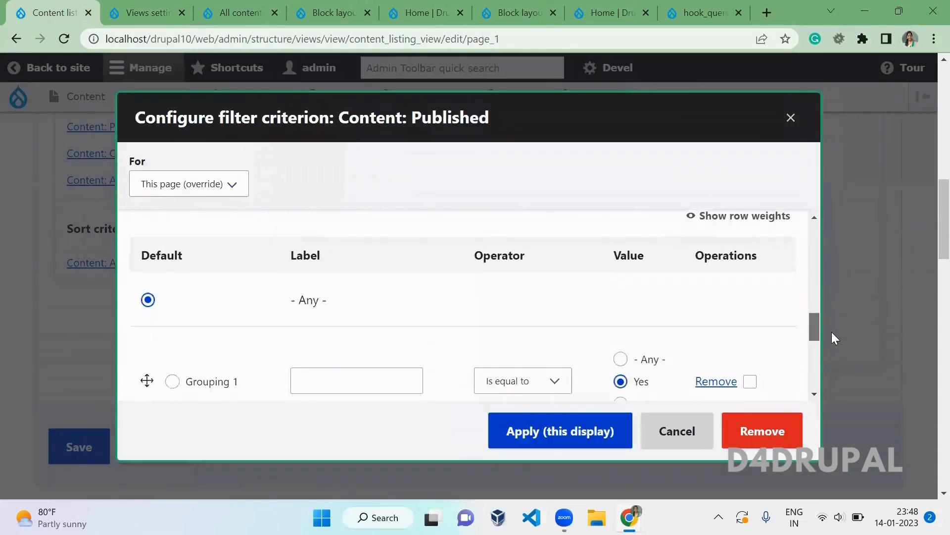
drag(307, 301, 285, 302)
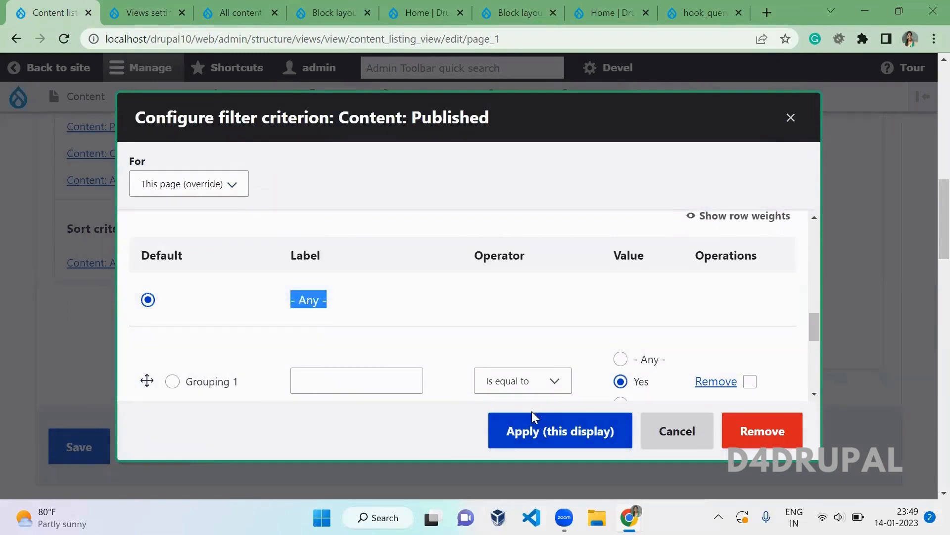
click(518, 433)
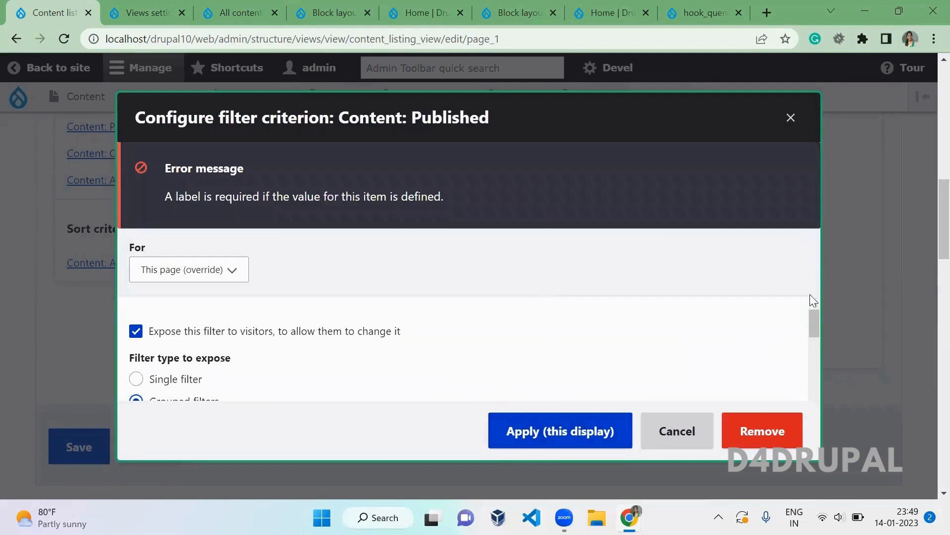
- Label Grouping 1 'yes', then close the filter dialog without applying
drag(812, 324, 823, 435)
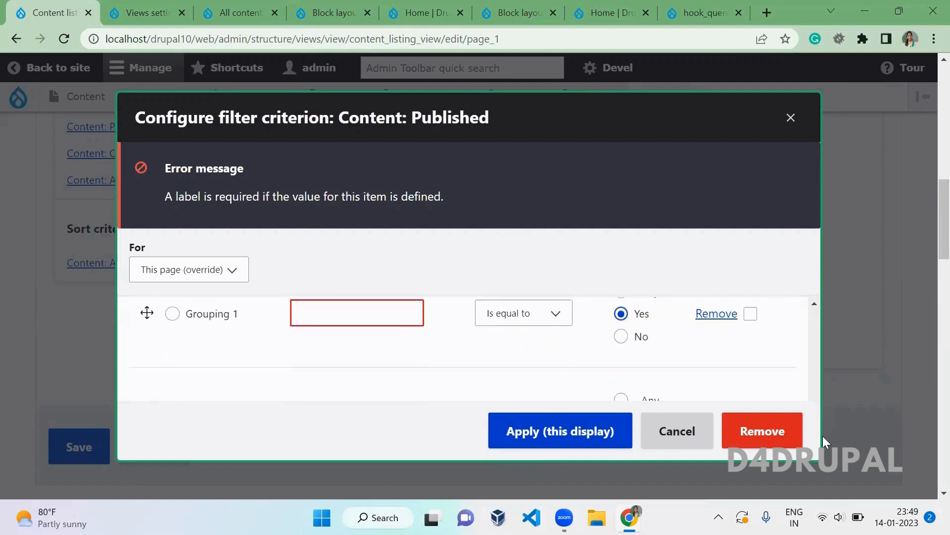
click(395, 308)
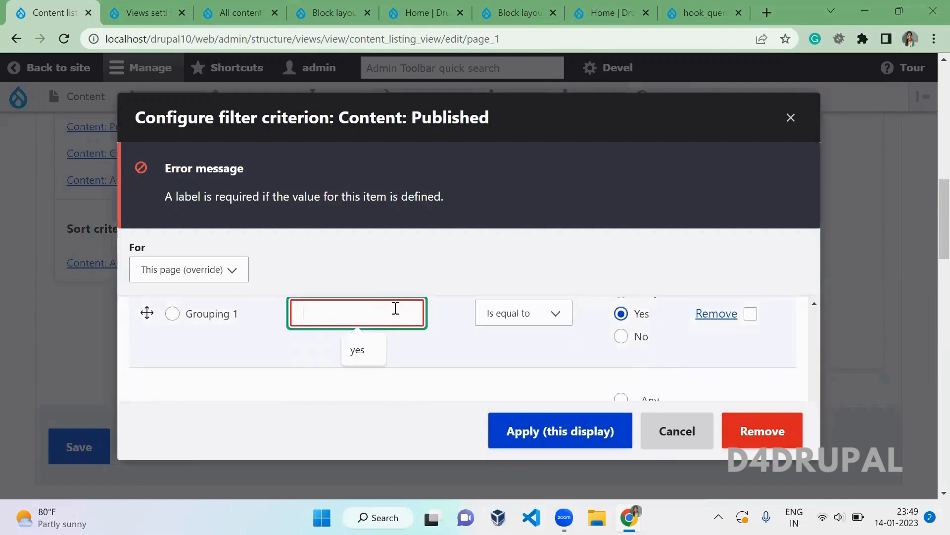
text(yes)
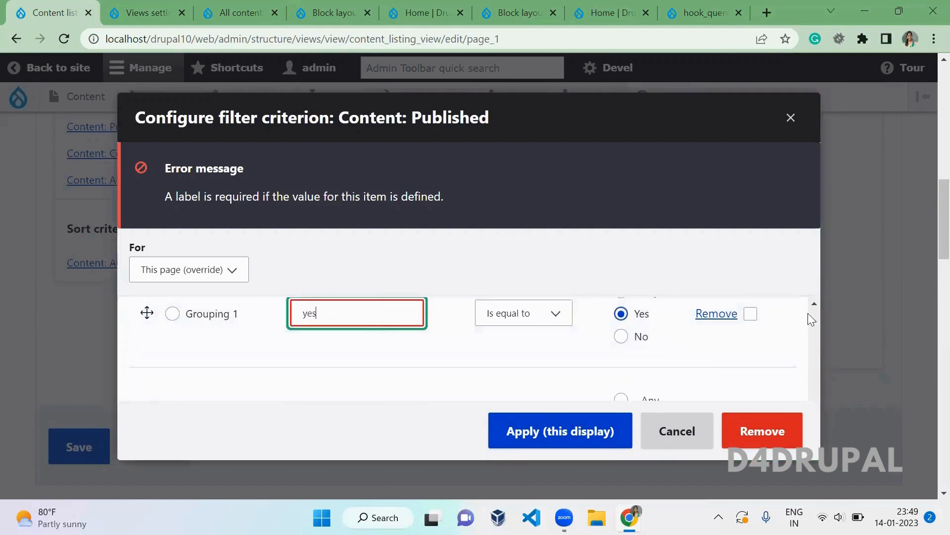
click(717, 364)
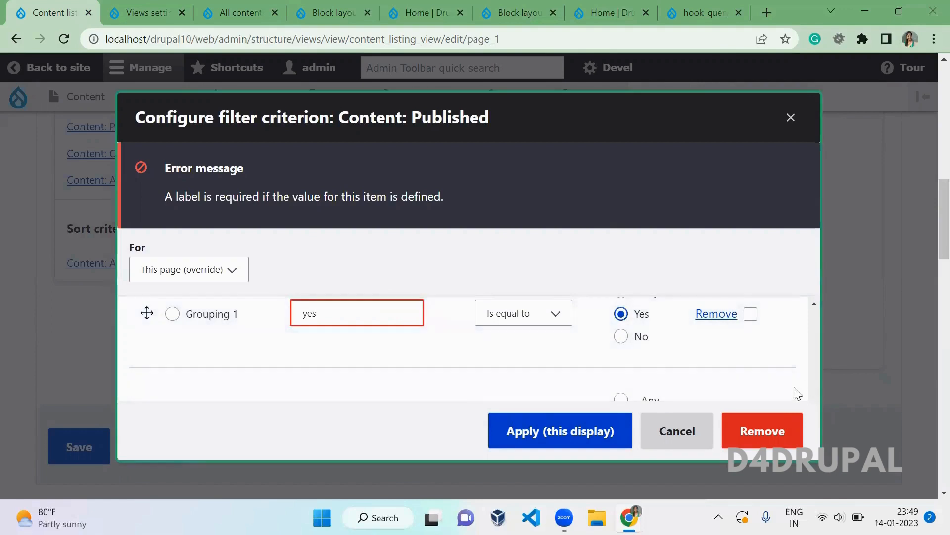
key(Down)
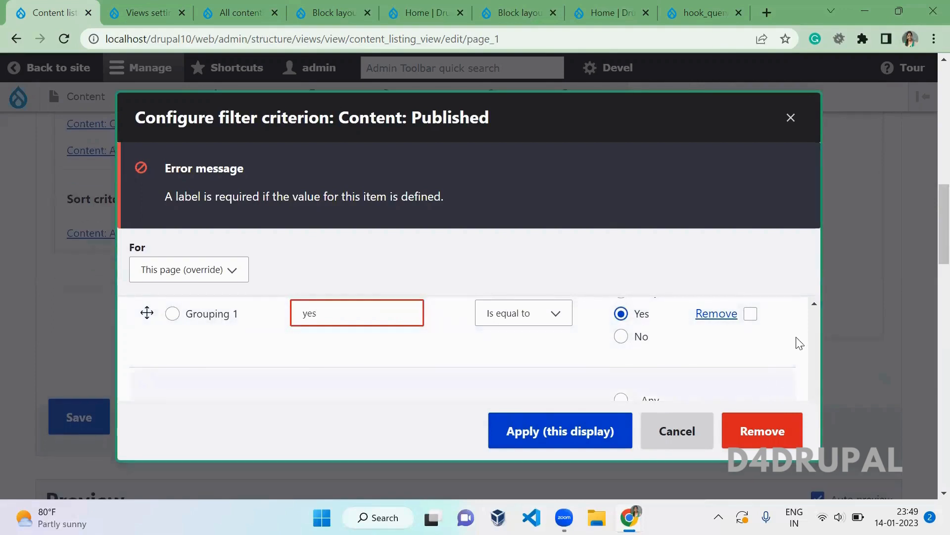
scroll(810, 353, up, 5)
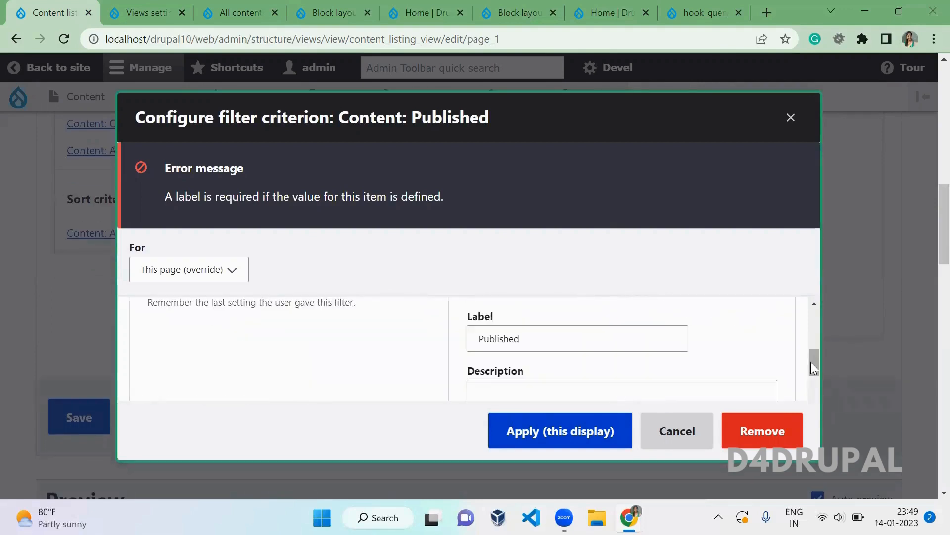
drag(811, 361, 816, 388)
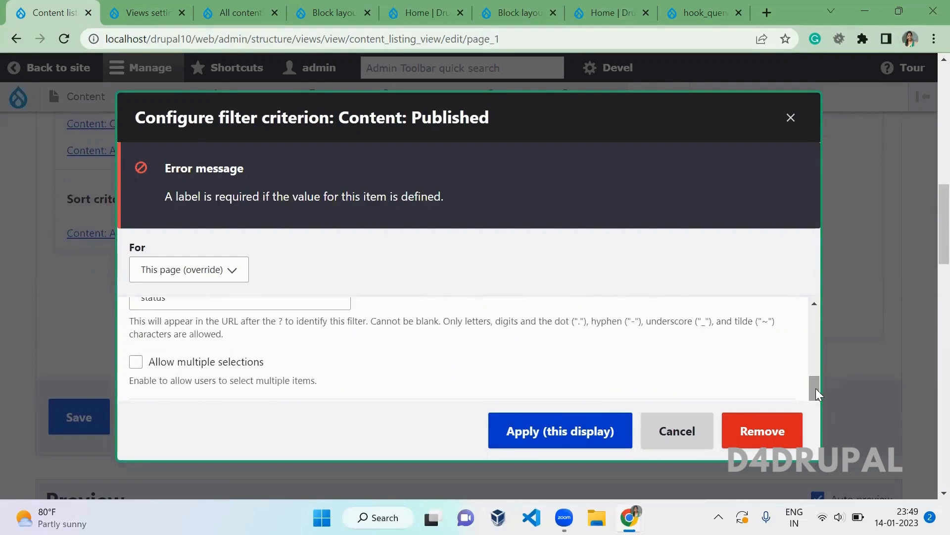
click(791, 117)
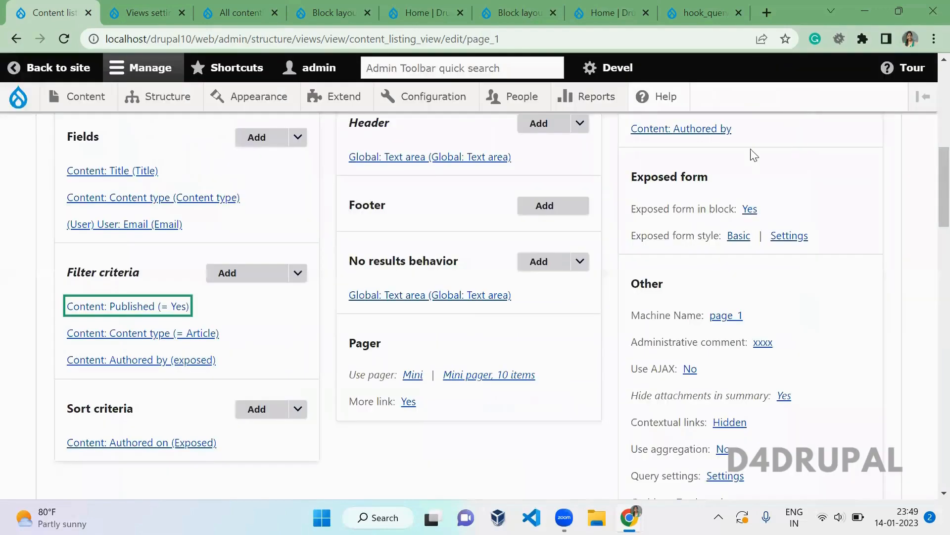
- Reopen the Published filter, label Grouping 1 'yes', and set Grouping 2 to No labelled 'no'
click(160, 311)
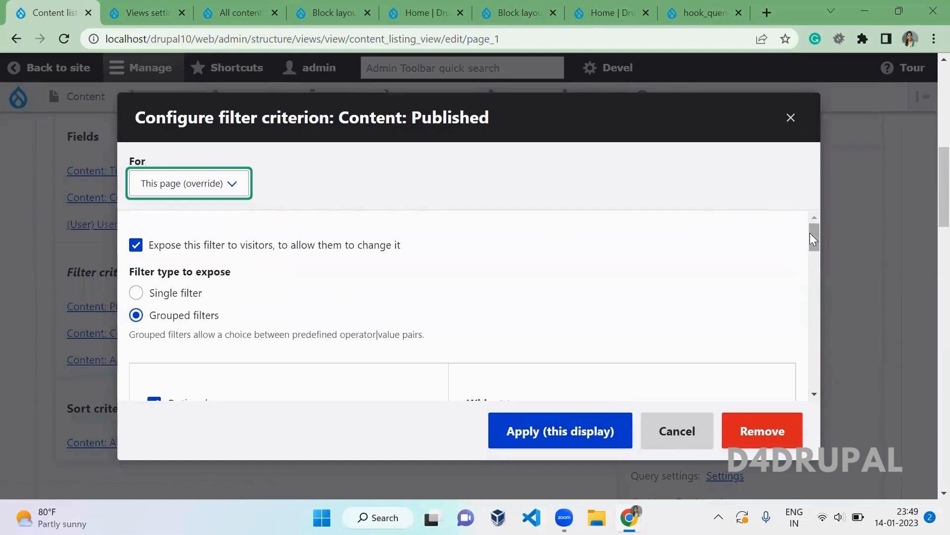
drag(813, 233, 830, 345)
click(372, 238)
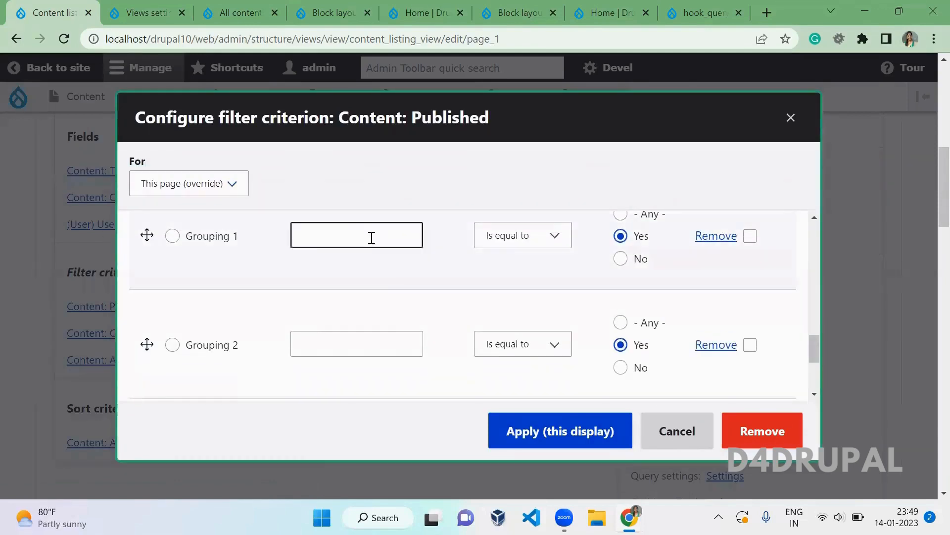
click(372, 239)
text(yes)
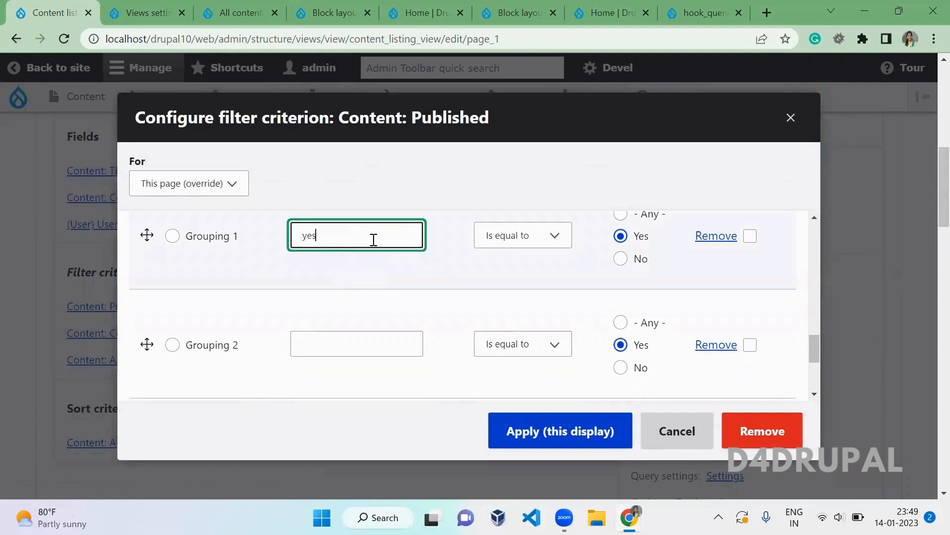
click(624, 374)
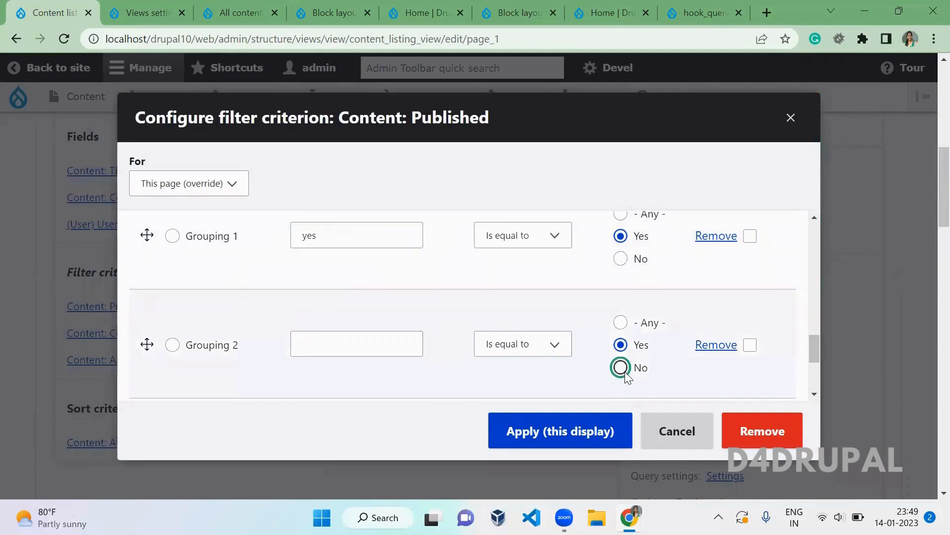
click(351, 353)
text(no)
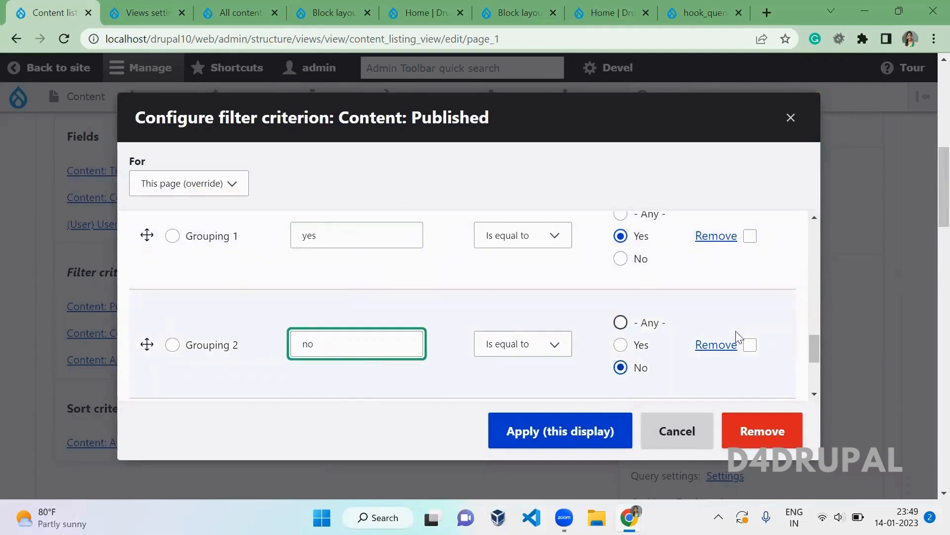
- Remove the empty Grouping 3 row and apply the grouped filter to this display
scroll(815, 343, down, 3)
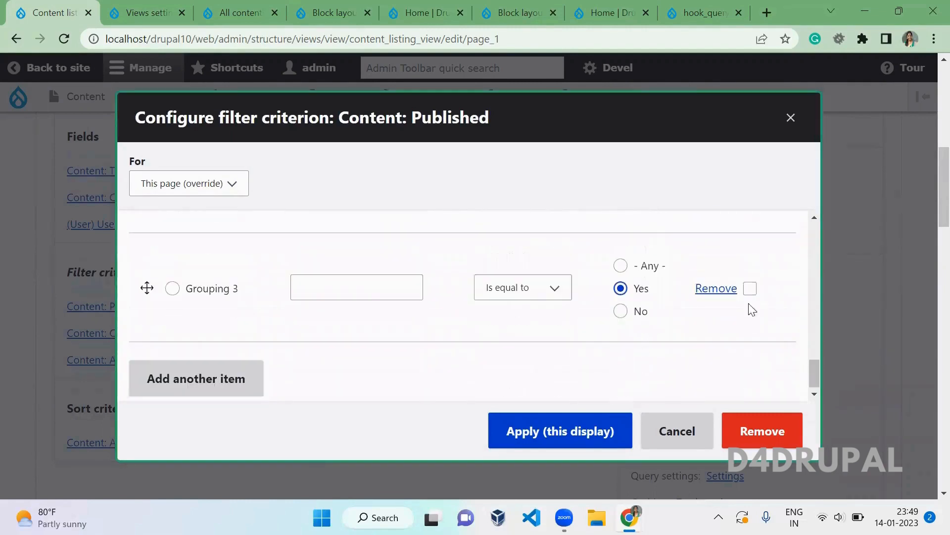
click(731, 292)
click(594, 427)
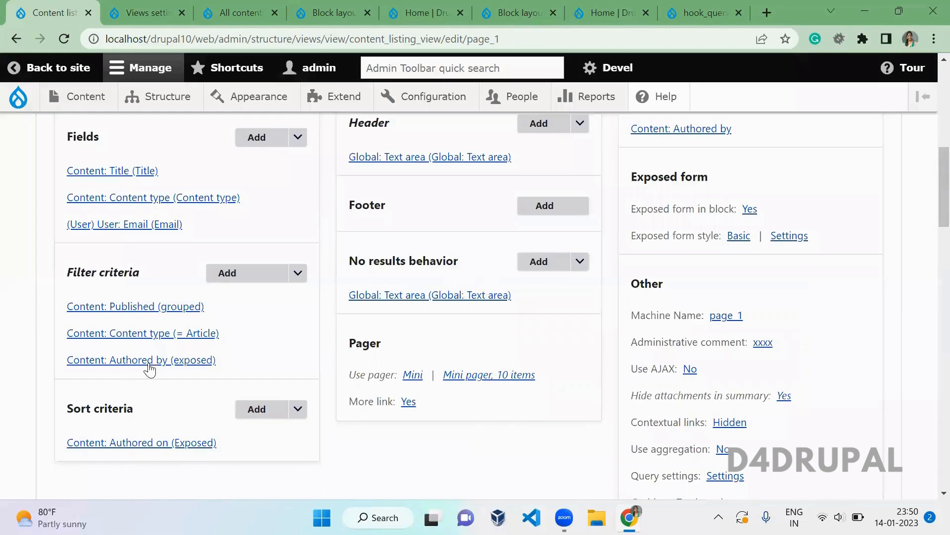
- Reopen the grouped Published filter and select its '- Any -' label text
click(150, 361)
key(Escape)
scroll(198, 297, down, 1)
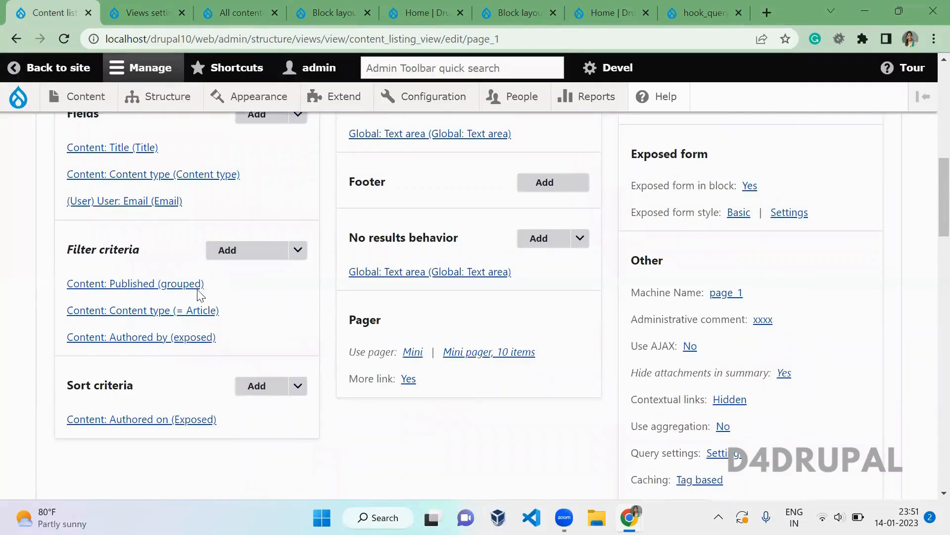
click(195, 292)
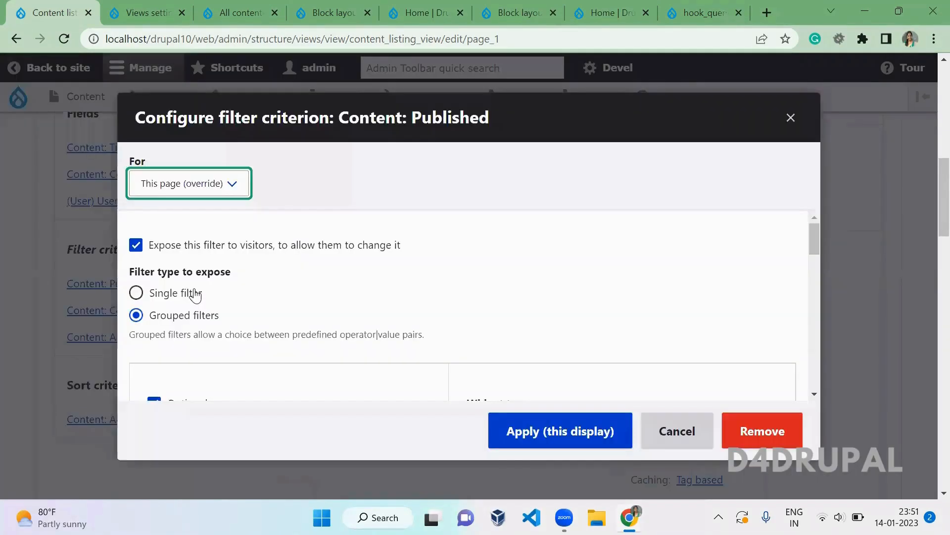
drag(814, 232, 827, 324)
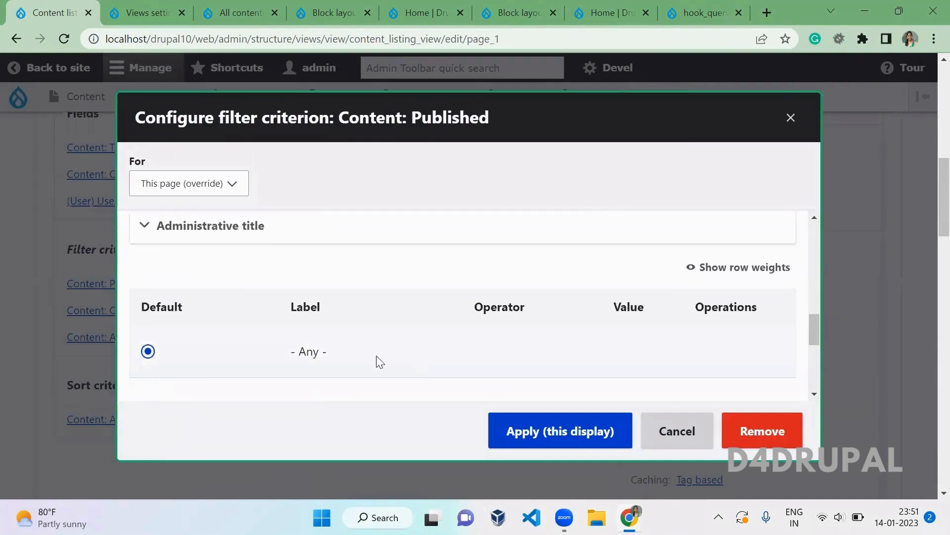
drag(336, 354, 294, 353)
- Set the Views 'Label for Any value' to <Any>, save, and reload the view editor
click(168, 12)
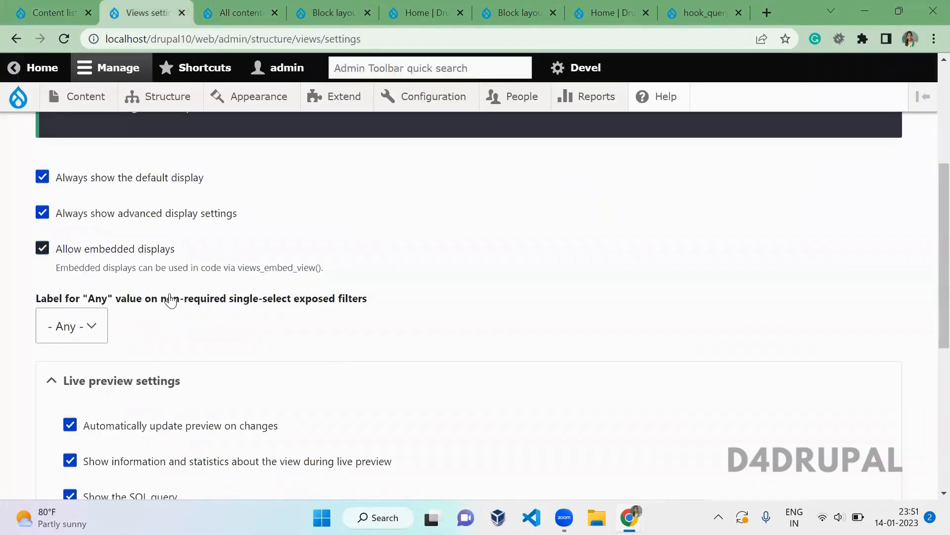
click(58, 325)
click(69, 352)
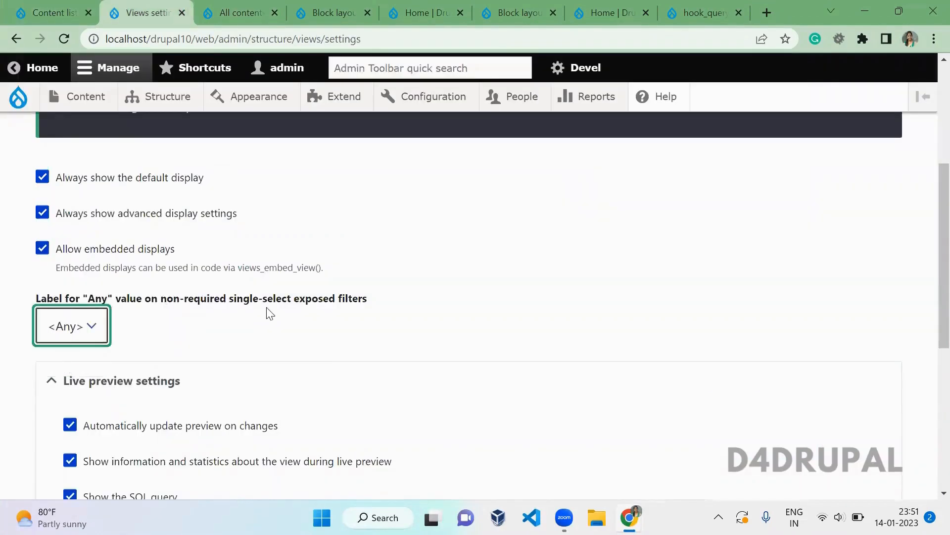
scroll(930, 218, down, 6)
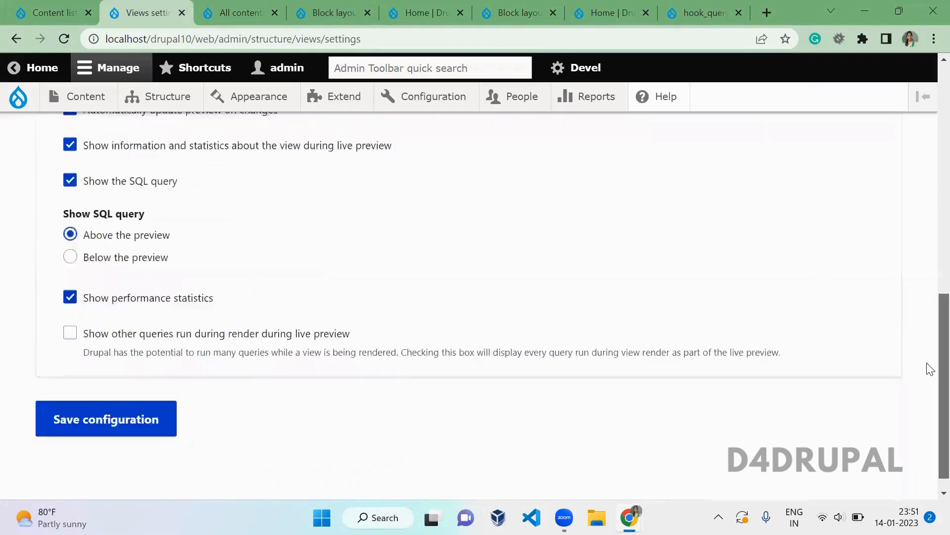
click(152, 414)
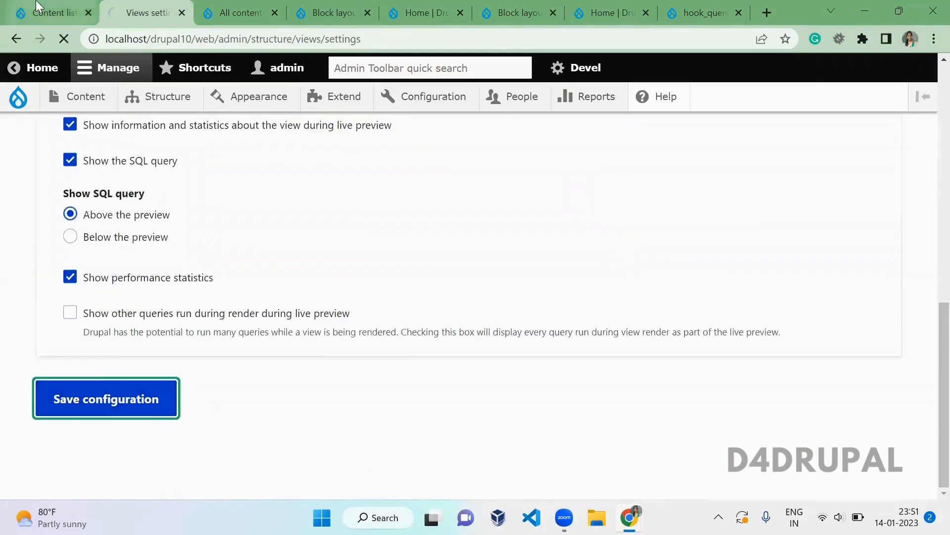
click(37, 3)
key(F5)
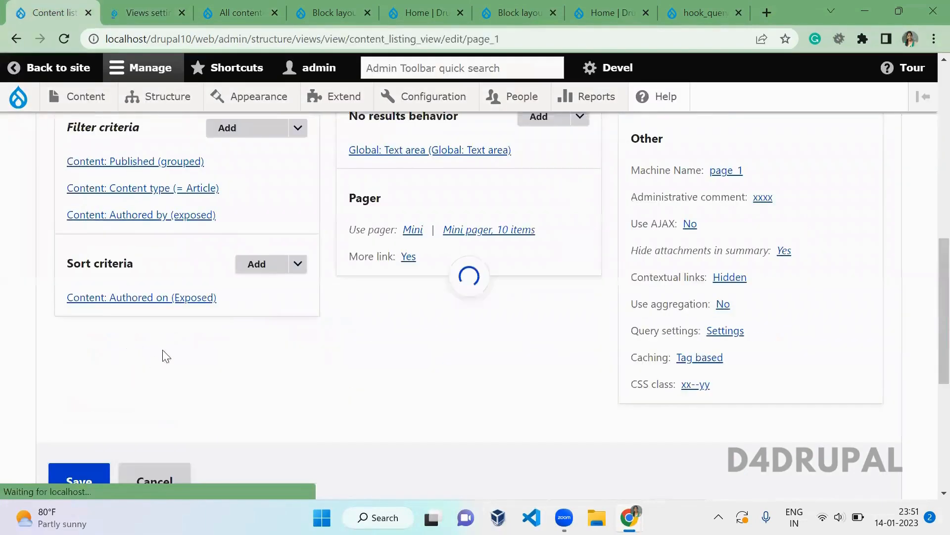
- Switch the grouped Published filter's widget to Radios, apply to this display, and save the view
click(159, 162)
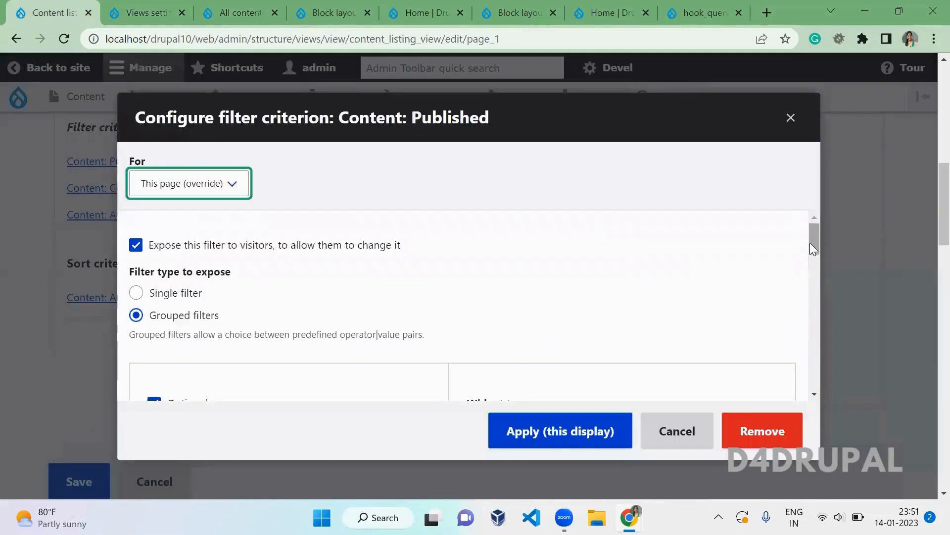
drag(810, 242, 832, 346)
drag(345, 301, 288, 303)
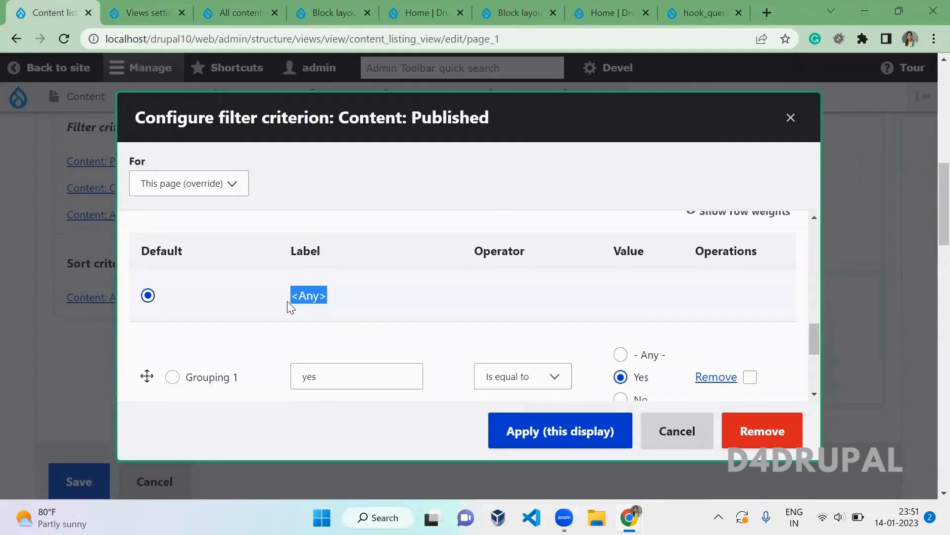
click(412, 296)
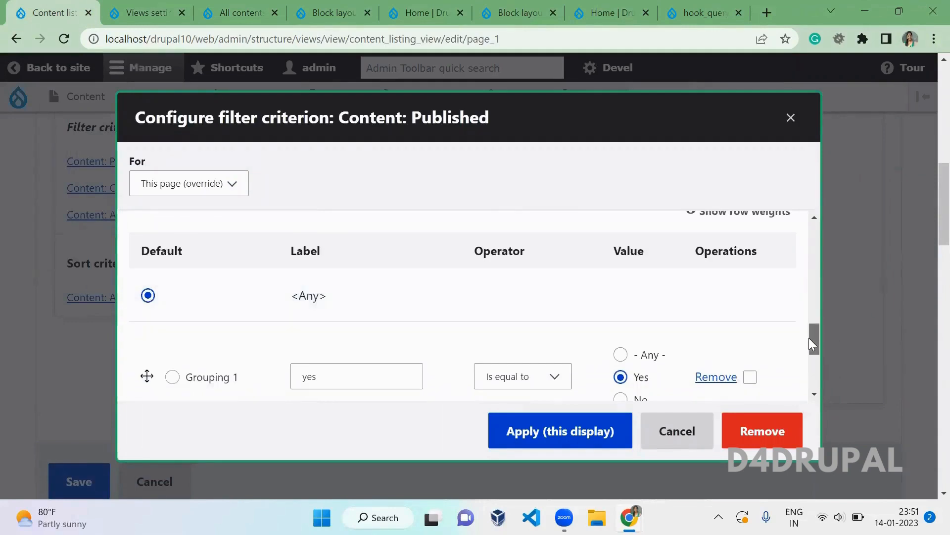
drag(812, 338, 821, 256)
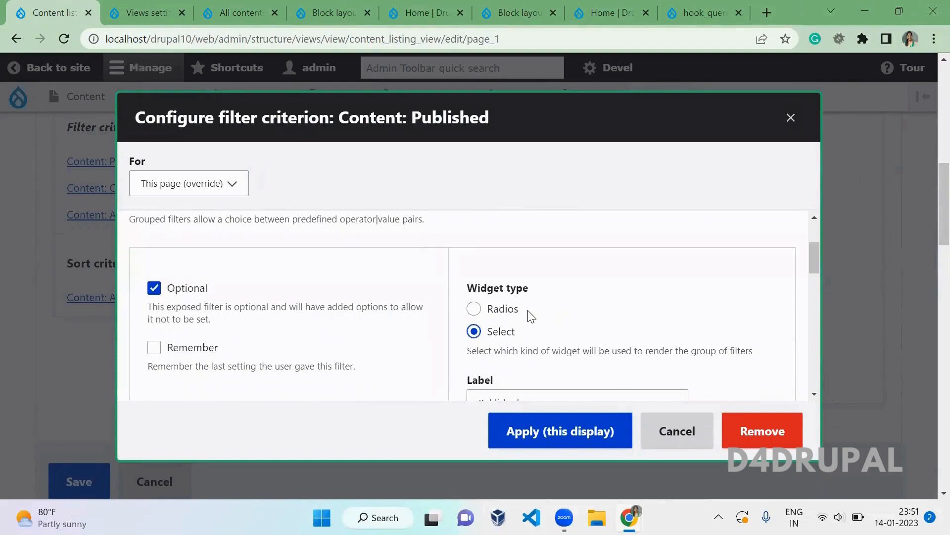
click(474, 309)
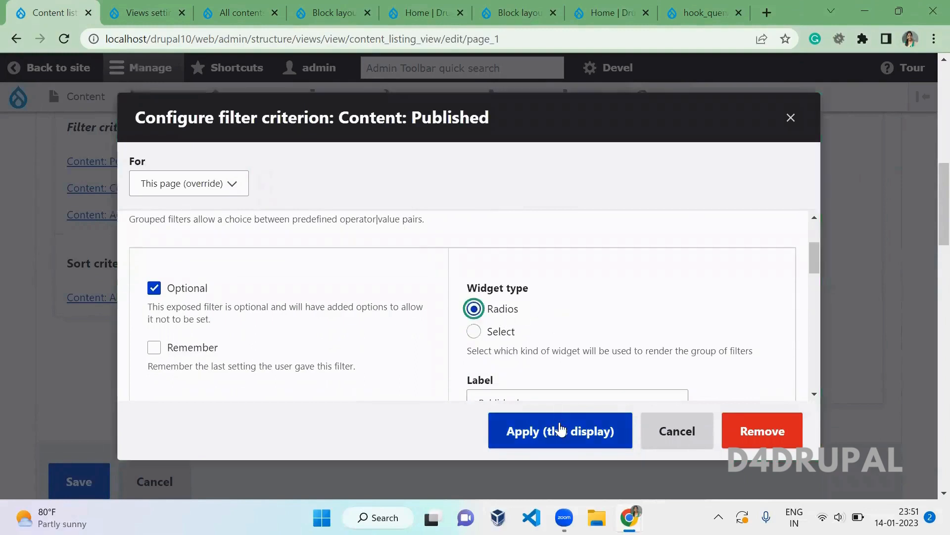
click(547, 430)
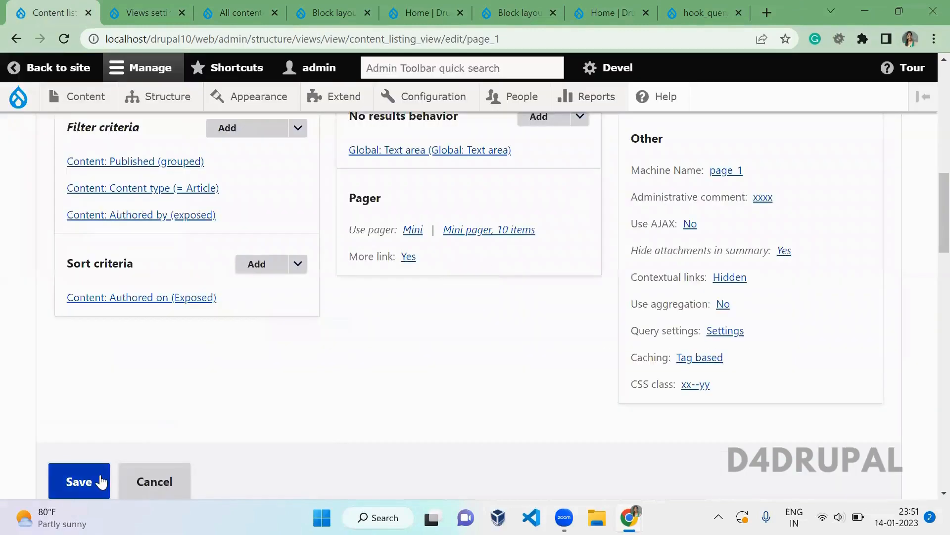
click(98, 480)
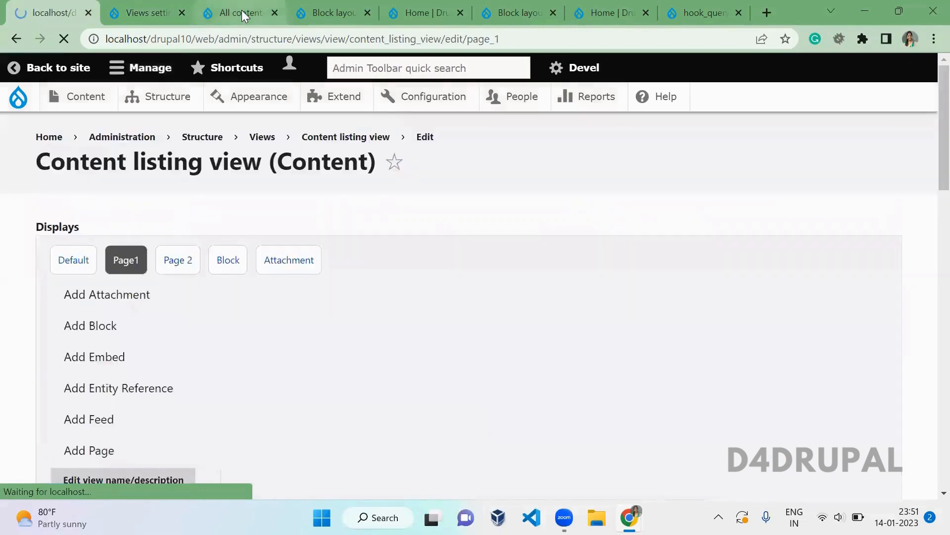
- Reload the All contents page and flush all caches
click(241, 11)
key(F5)
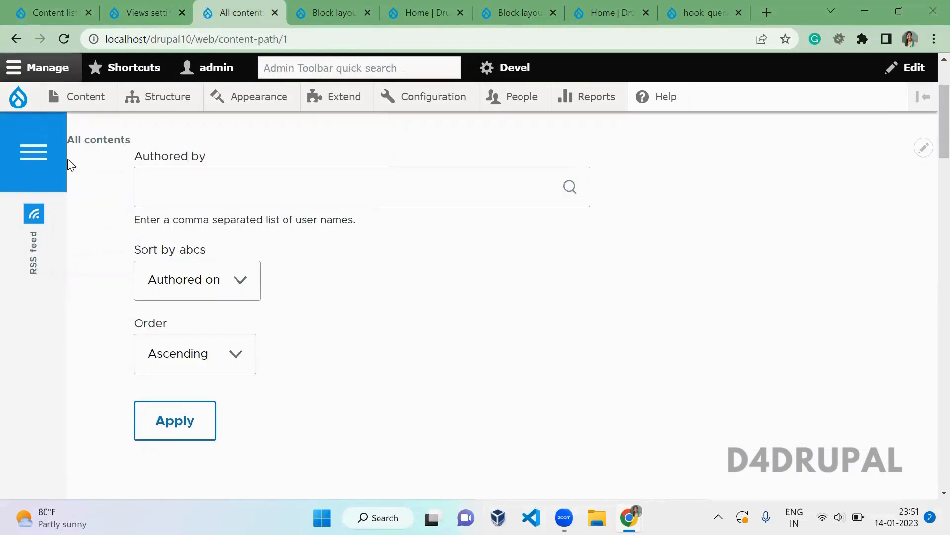
mouse_move(31, 115)
click(52, 158)
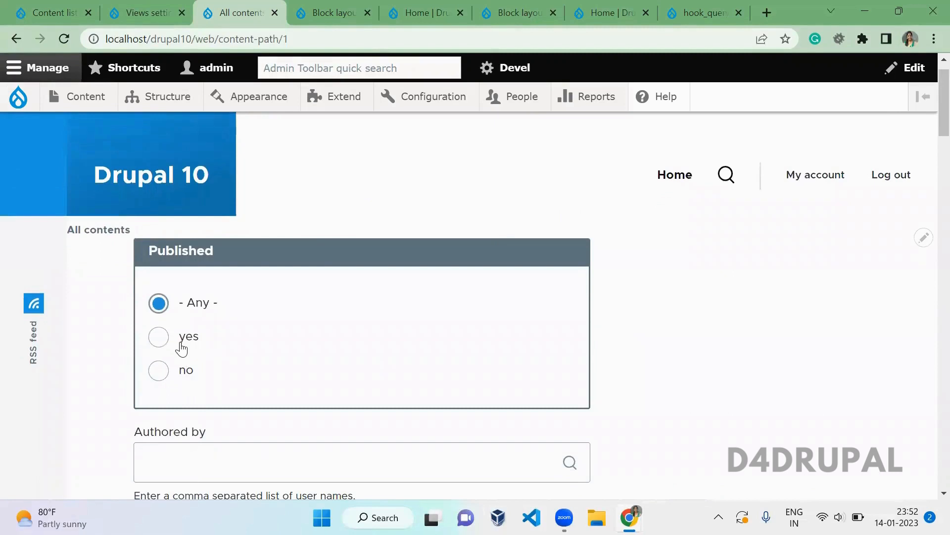
- Filter the All contents listing to Published 'no' and apply, which shows no results
click(181, 348)
key(Down)
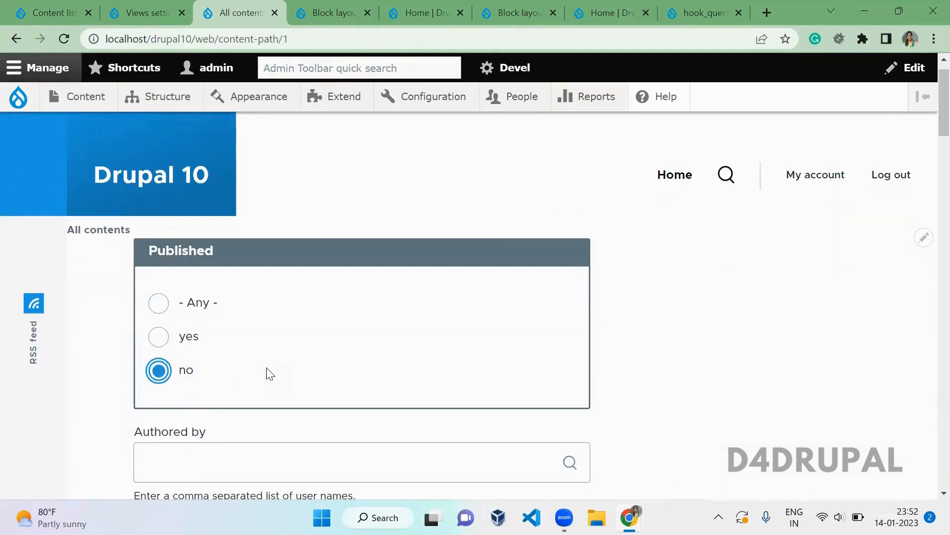
click(660, 424)
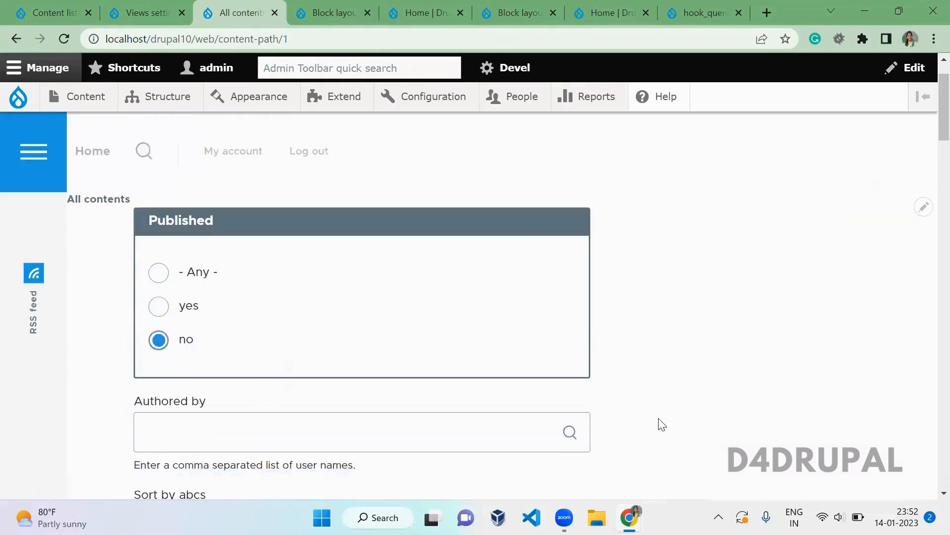
scroll(662, 424, down, 2)
scroll(662, 424, down, 5)
click(189, 368)
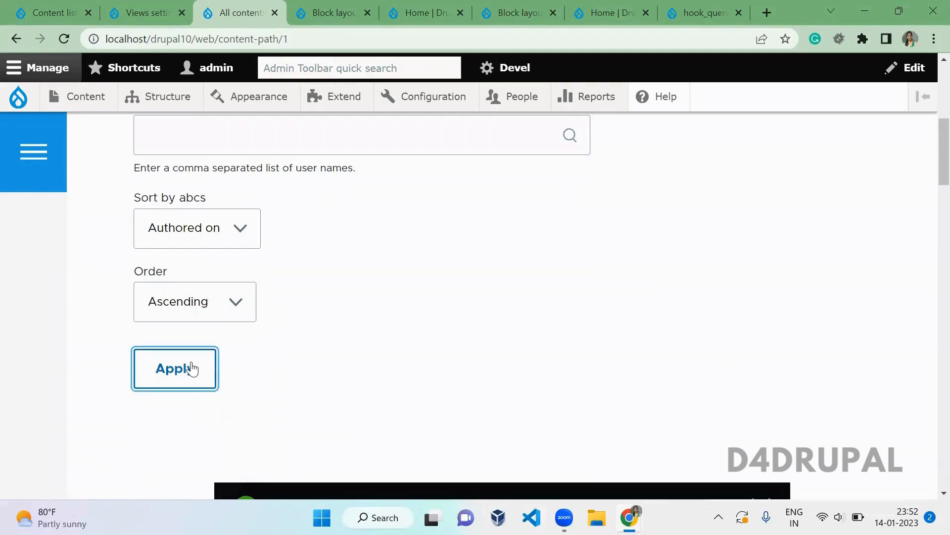
scroll(290, 357, down, 5)
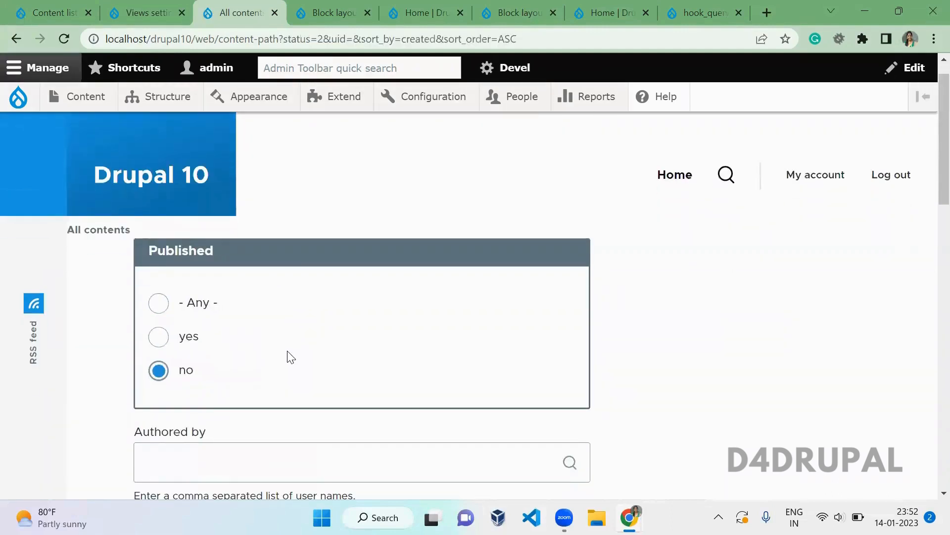
scroll(291, 357, down, 6)
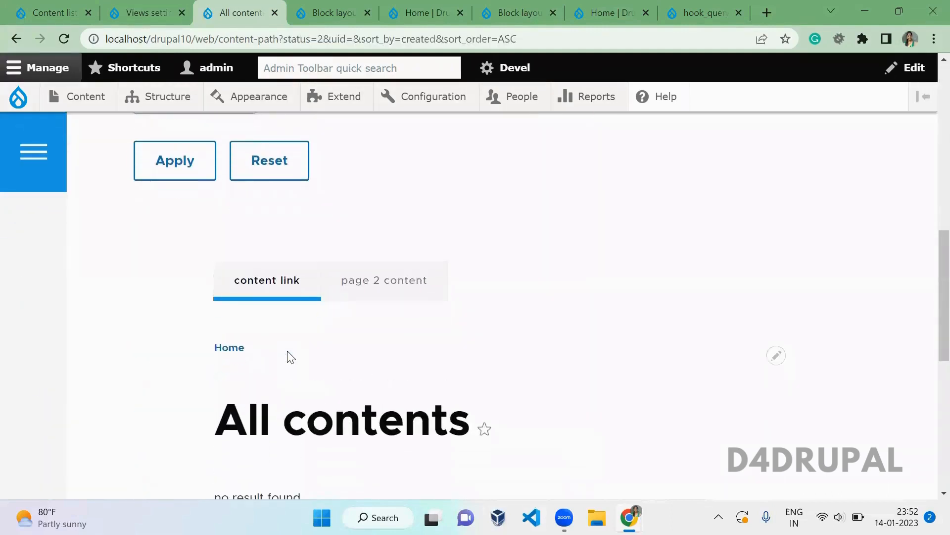
click(49, 13)
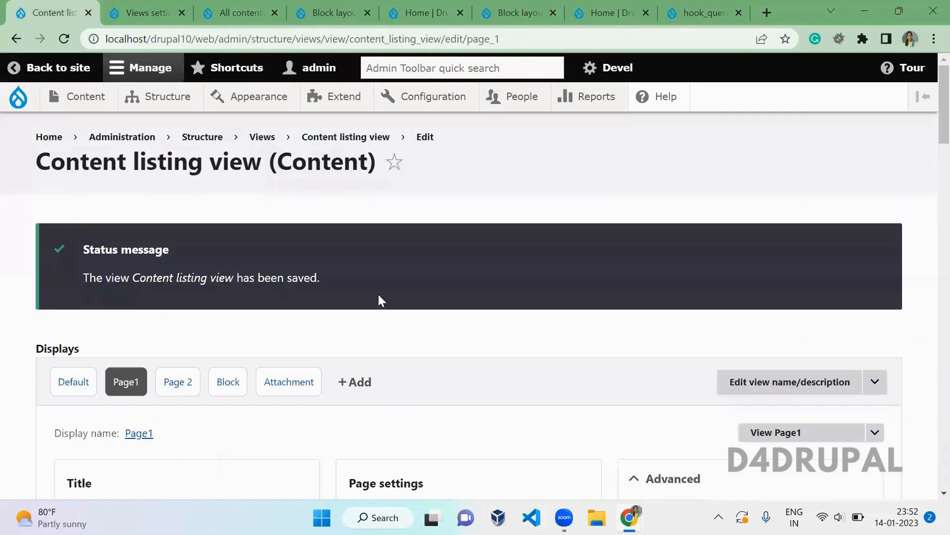
- Glance at the Views live preview settings, then open Page1's 'More link: Yes' settings
click(144, 13)
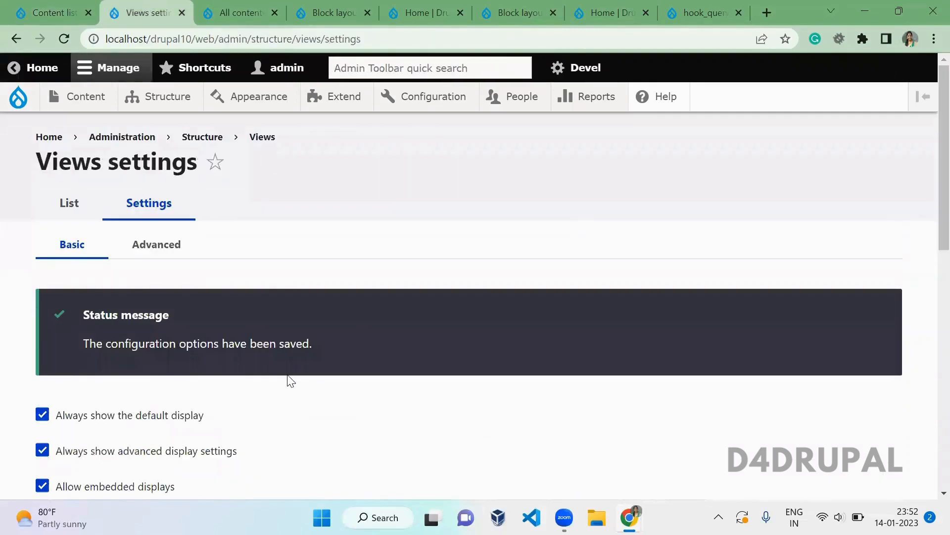
scroll(291, 381, down, 6)
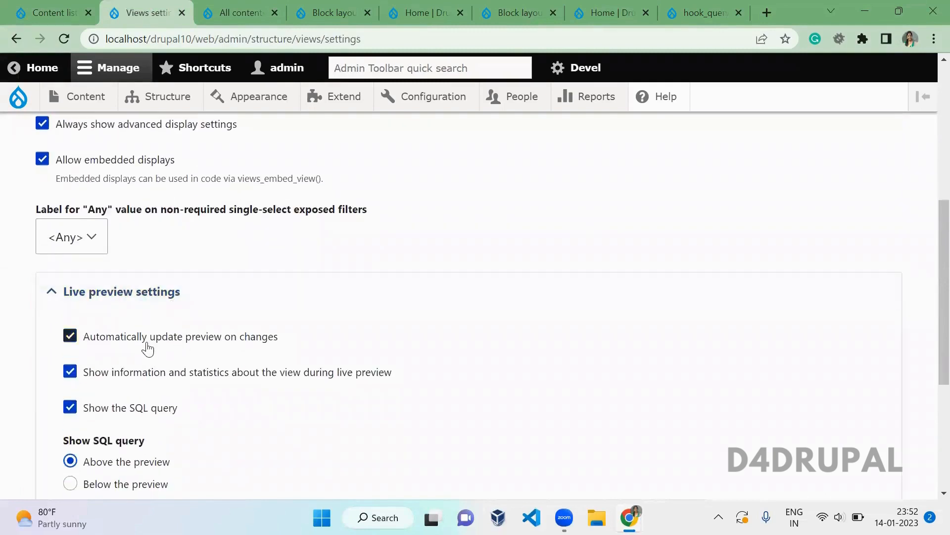
click(52, 12)
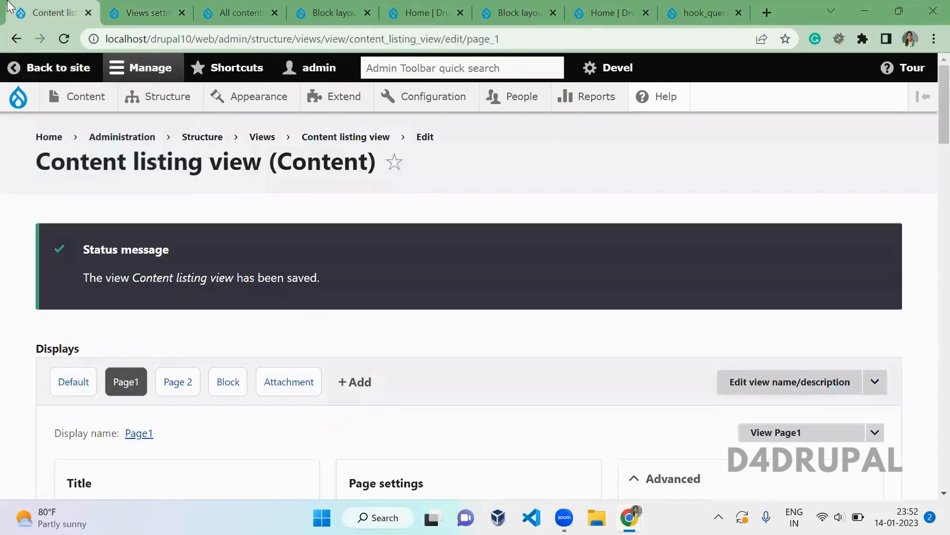
drag(927, 132, 930, 235)
scroll(930, 242, down, 4)
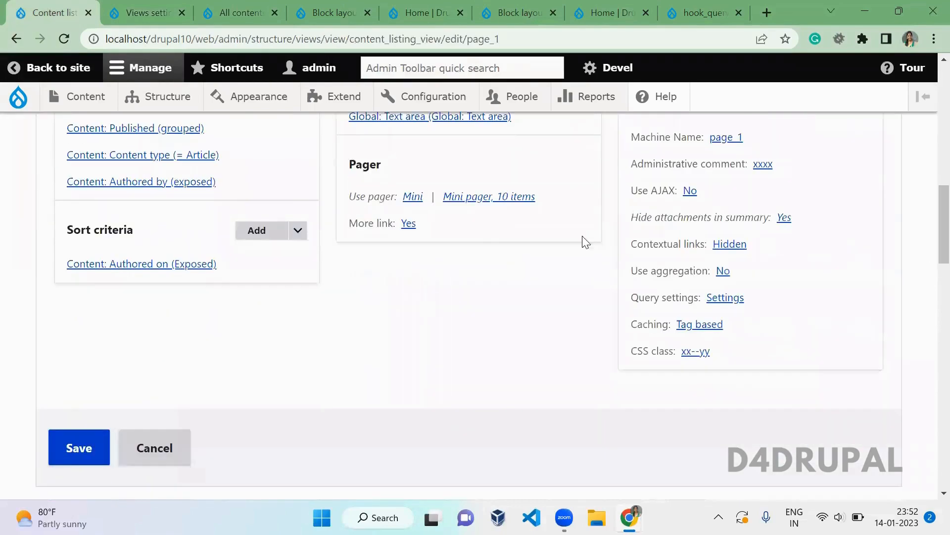
click(405, 221)
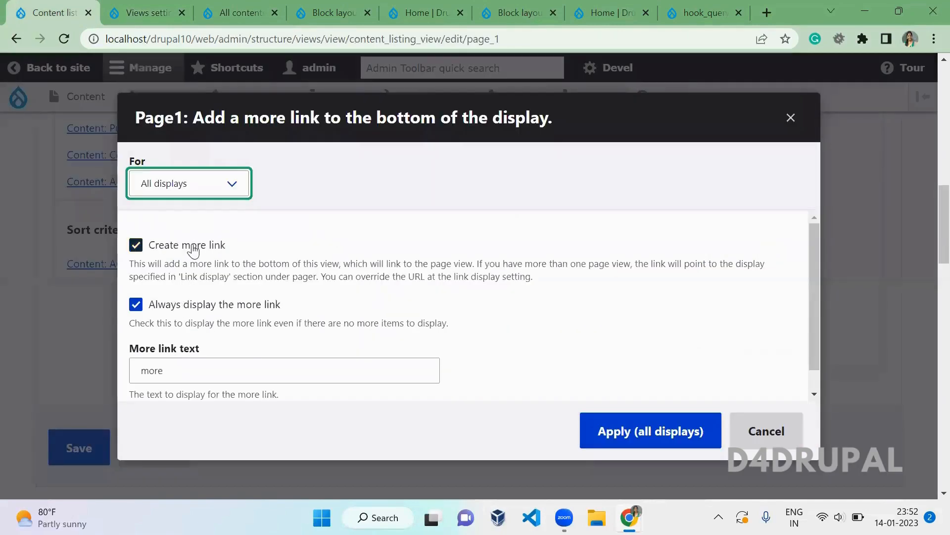
- Disable the more link for all displays and refresh the live preview with its SQL query
click(191, 246)
click(617, 439)
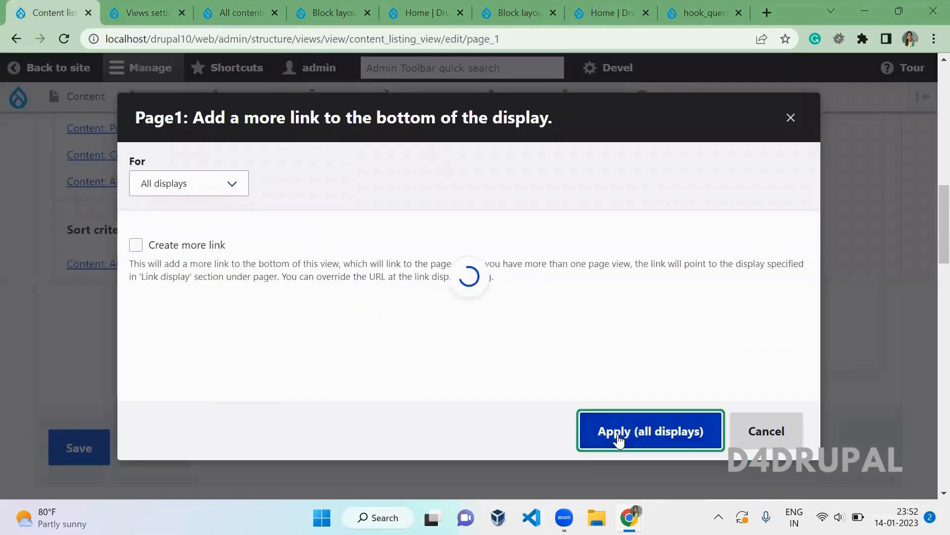
scroll(618, 439, down, 5)
scroll(618, 433, down, 10)
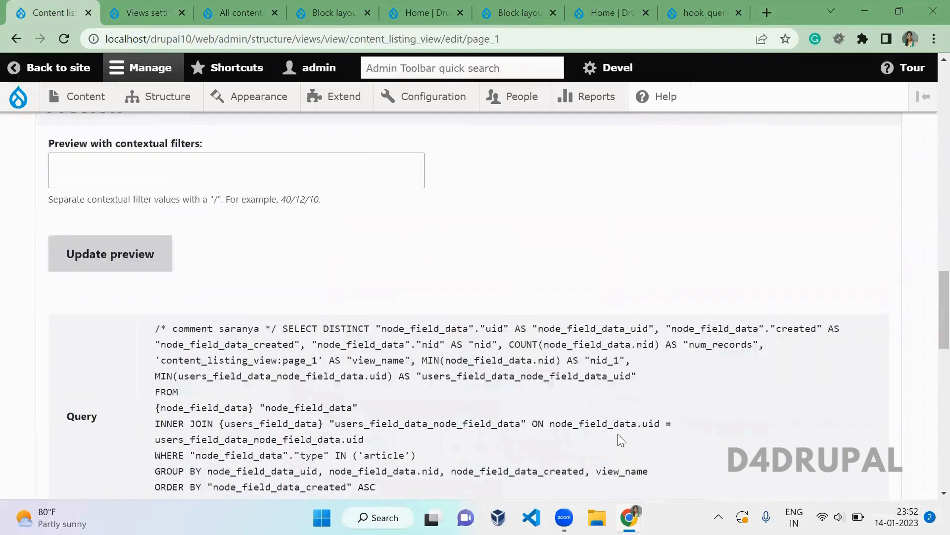
scroll(619, 439, down, 6)
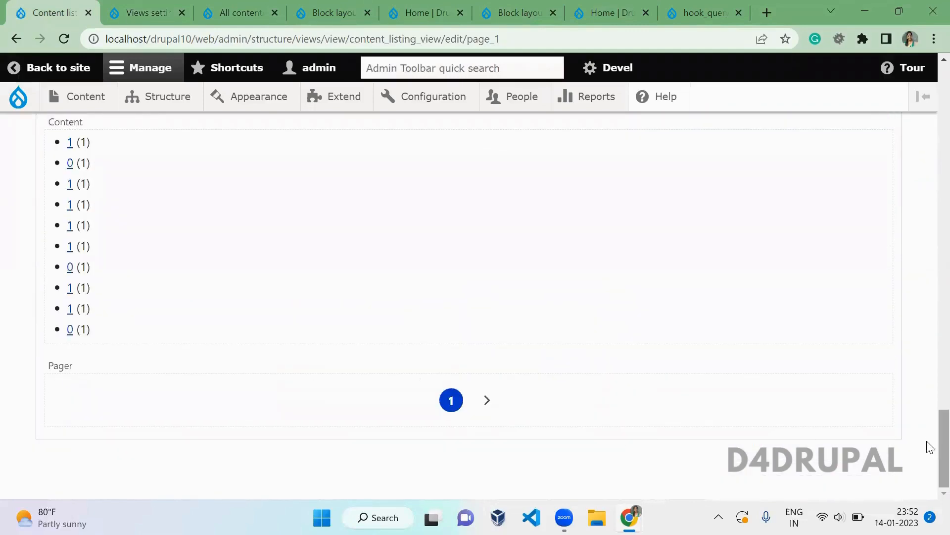
scroll(927, 407, up, 12)
scroll(927, 218, up, 10)
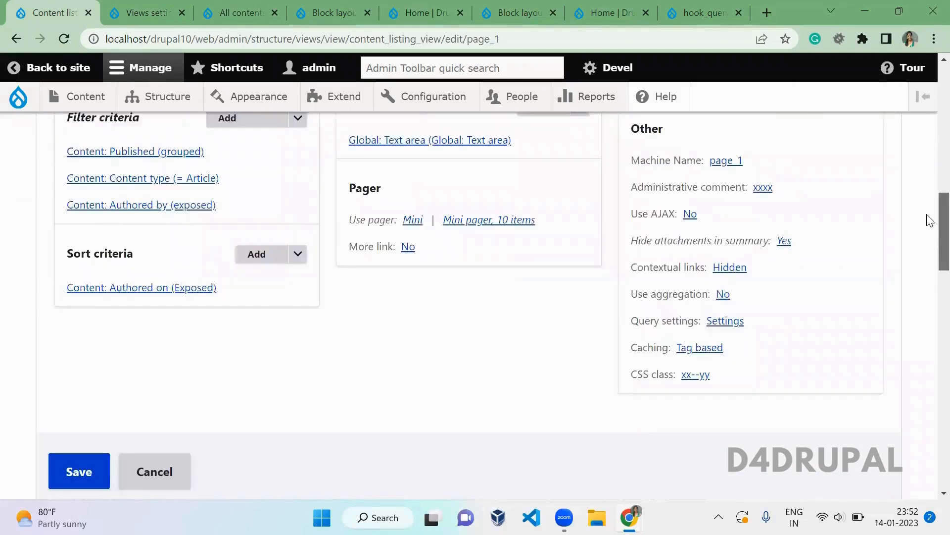
scroll(927, 291, down, 7)
click(113, 369)
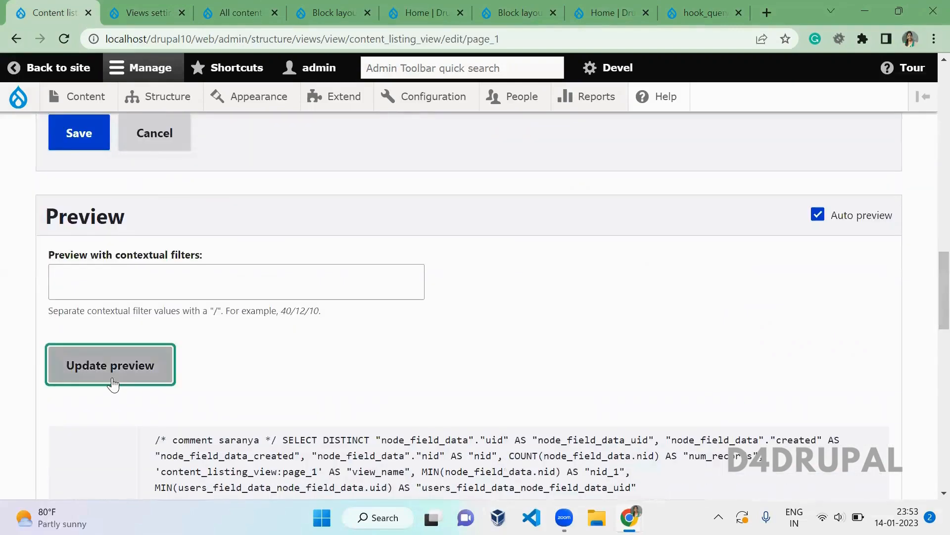
- Toggle the preview's view information and statistics setting off and back on, comparing with the editor
click(185, 6)
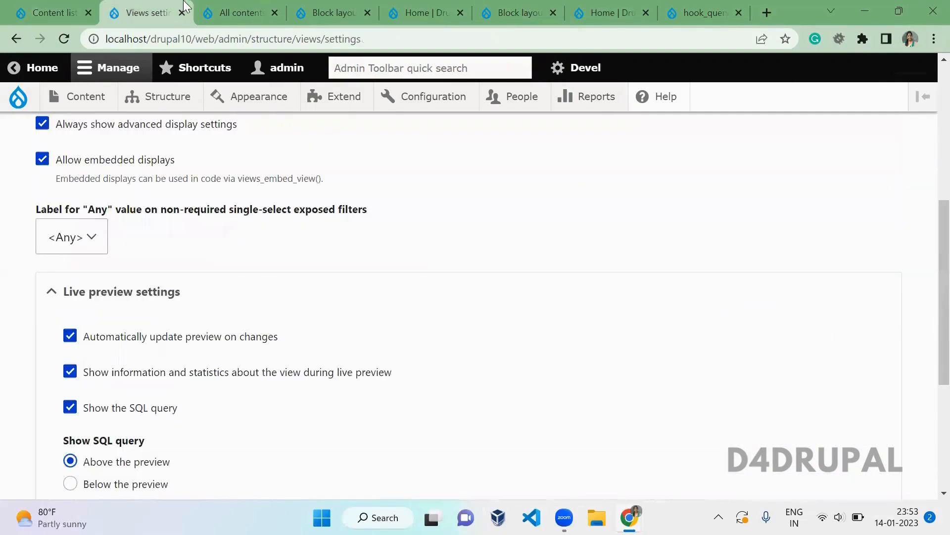
click(145, 380)
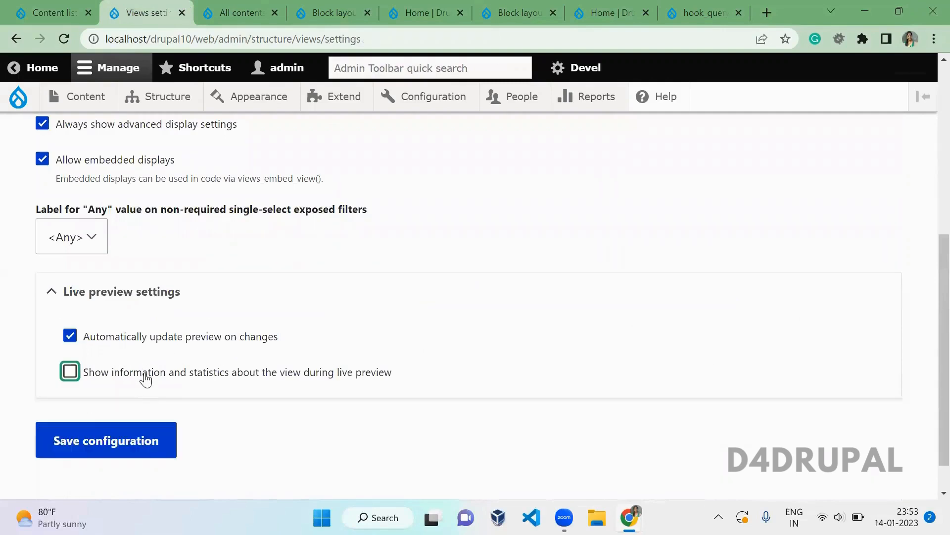
click(399, 364)
click(355, 376)
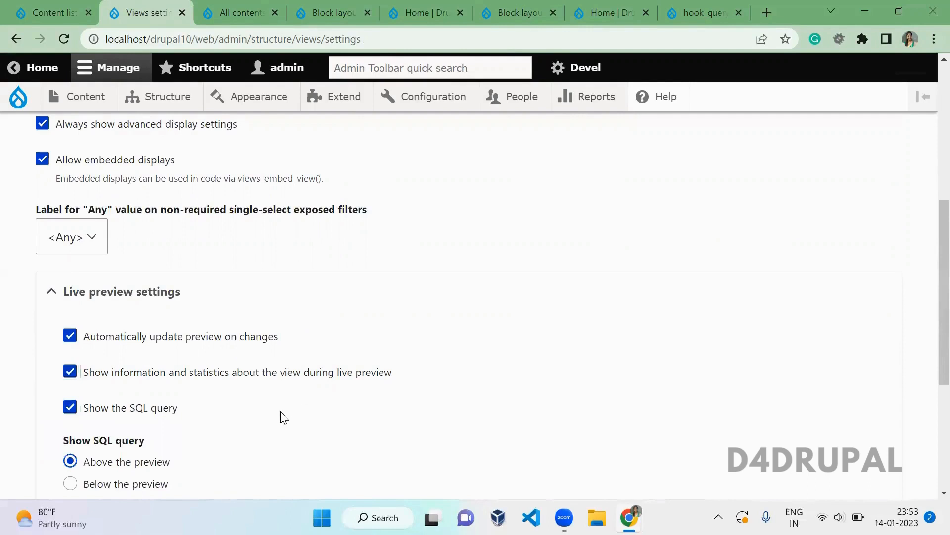
scroll(283, 416, down, 1)
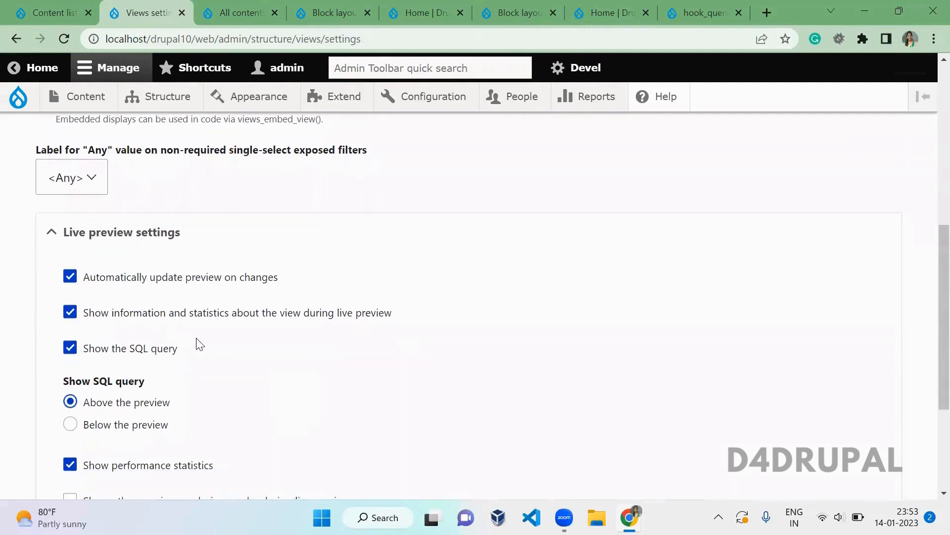
drag(178, 348, 95, 352)
drag(178, 402, 120, 410)
key(ctrl+Page_Up)
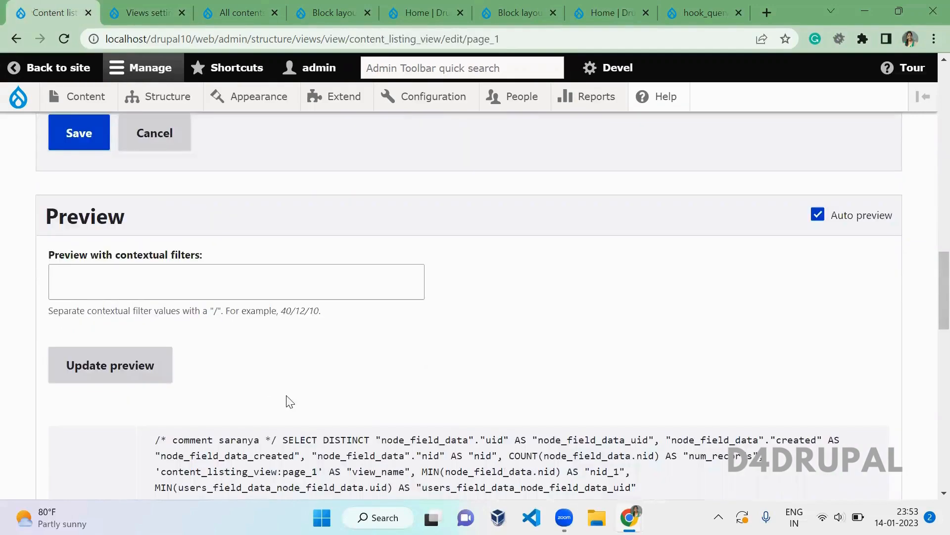
scroll(297, 403, down, 10)
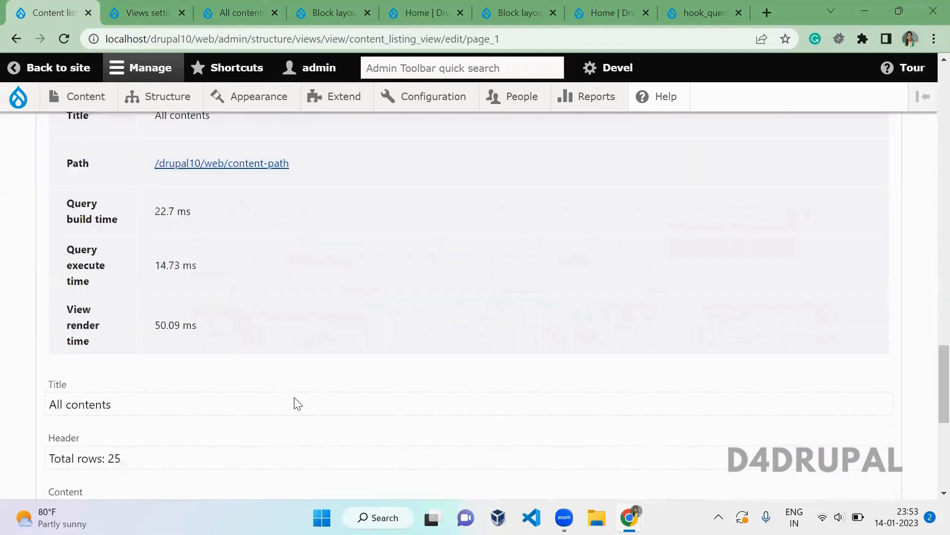
scroll(297, 403, up, 7)
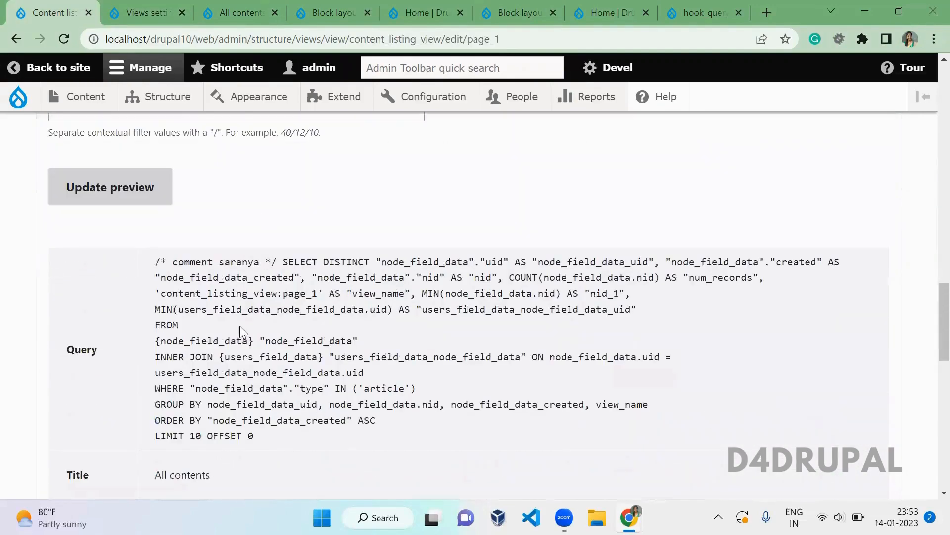
- Review the performance statistics setting and the preview's query build, execute and render times
click(178, 7)
click(280, 399)
scroll(280, 398, down, 1)
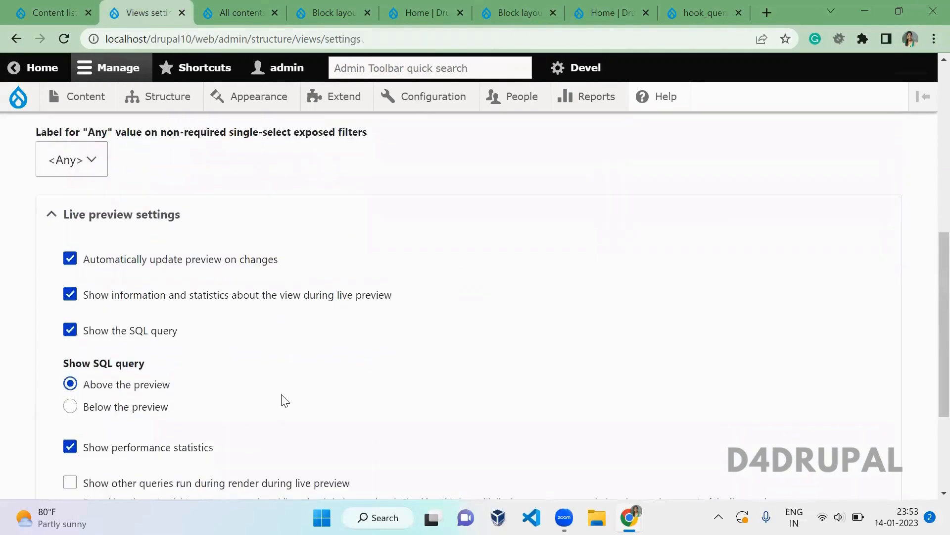
scroll(284, 400, down, 1)
drag(212, 379, 110, 385)
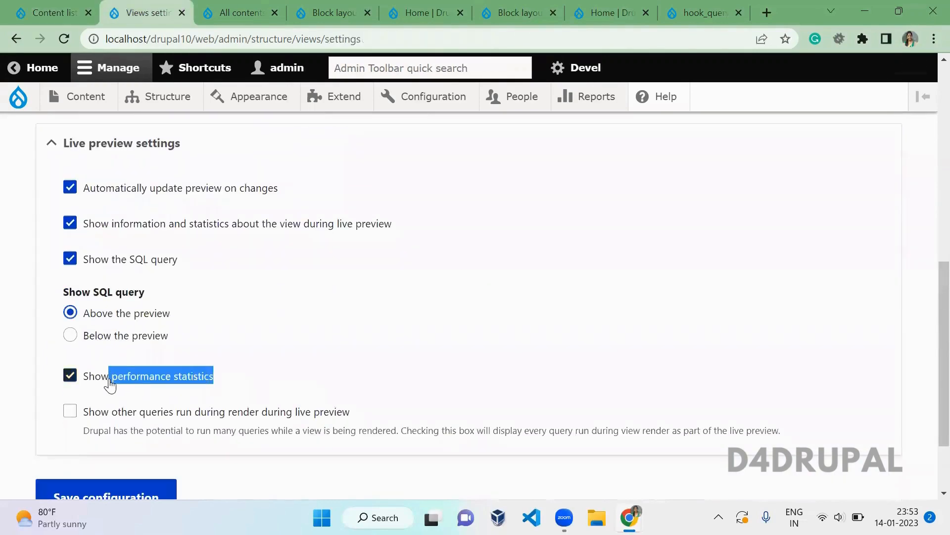
click(197, 364)
click(54, 13)
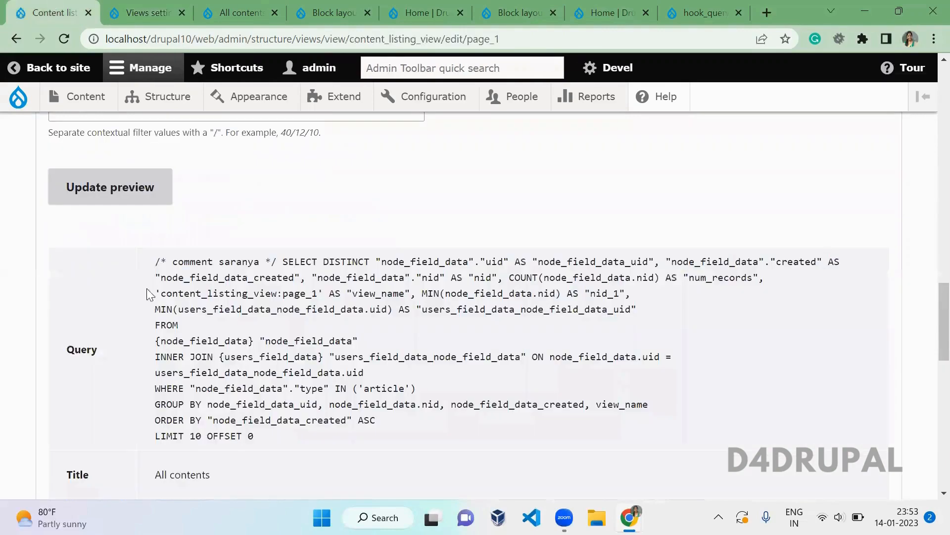
scroll(270, 383, down, 5)
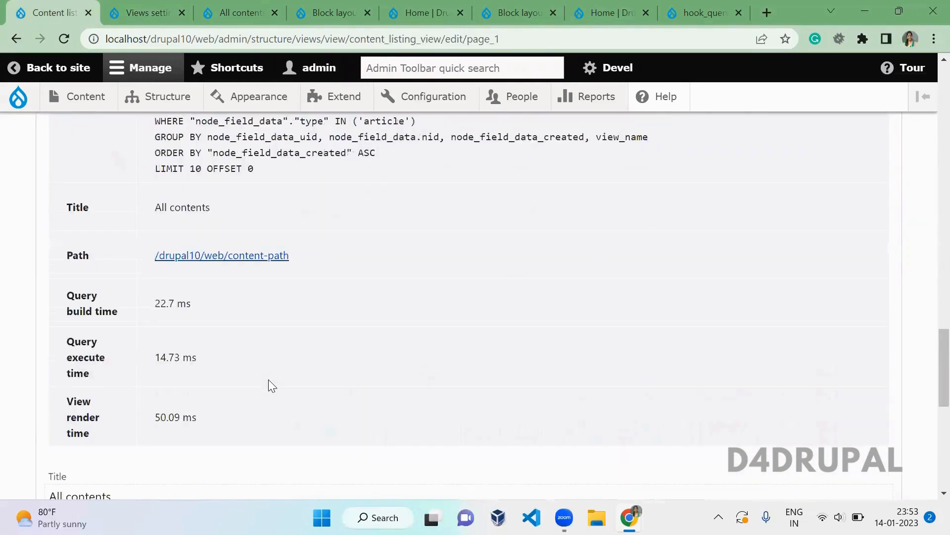
drag(250, 415, 56, 297)
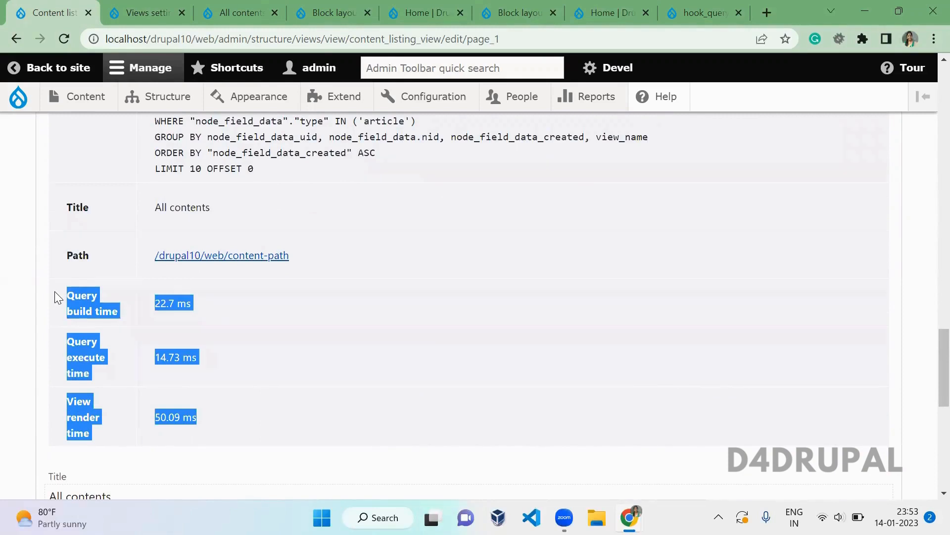
- Enable 'Show other queries run during render during live preview' and save the configuration
click(161, 8)
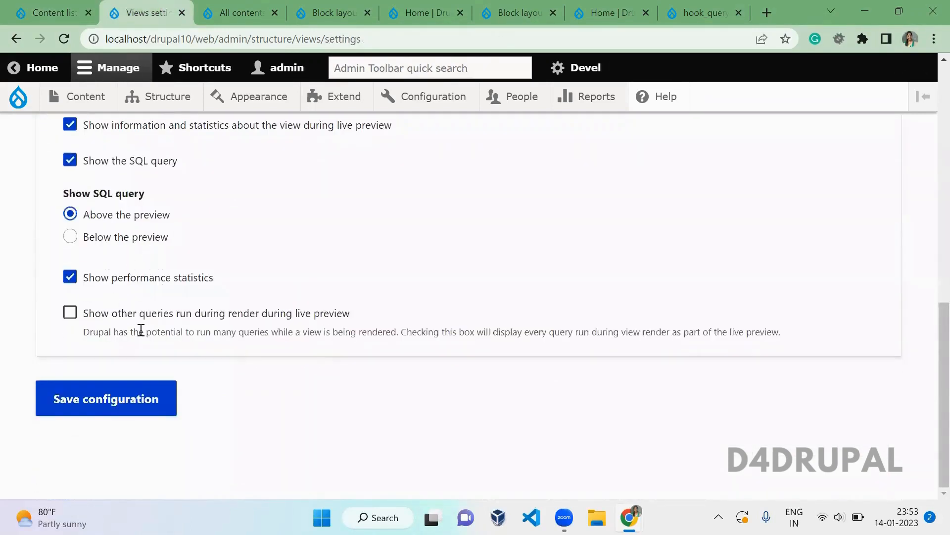
click(196, 319)
click(150, 402)
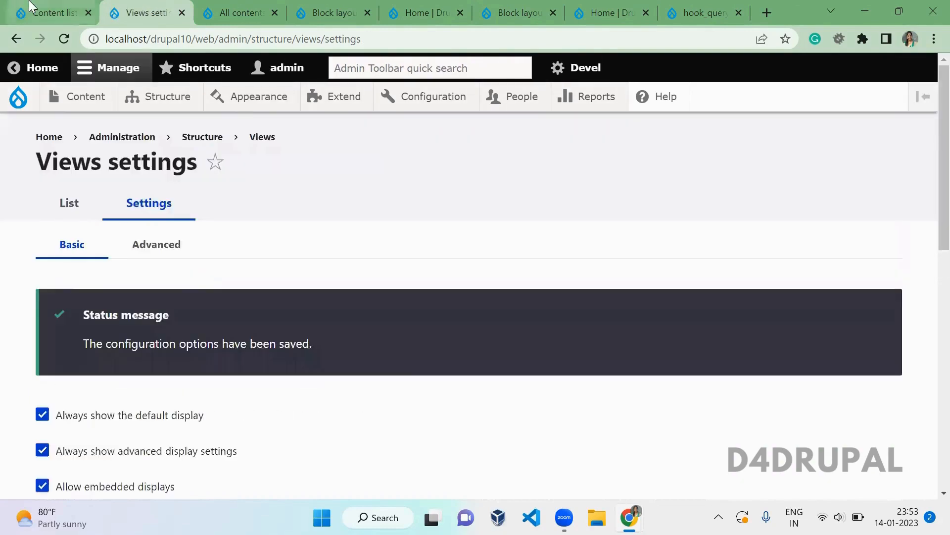
click(30, 5)
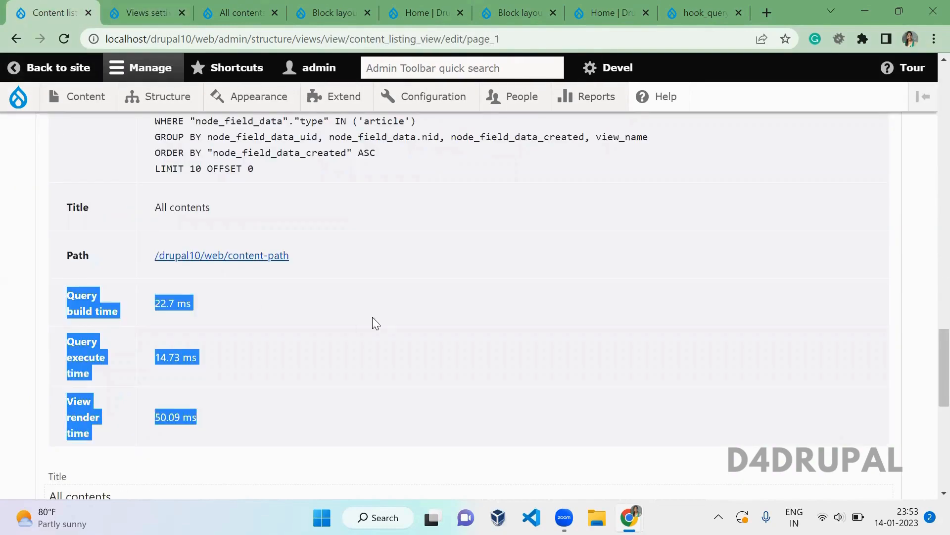
- Refresh the content listing's live preview twice
click(342, 274)
scroll(345, 278, up, 10)
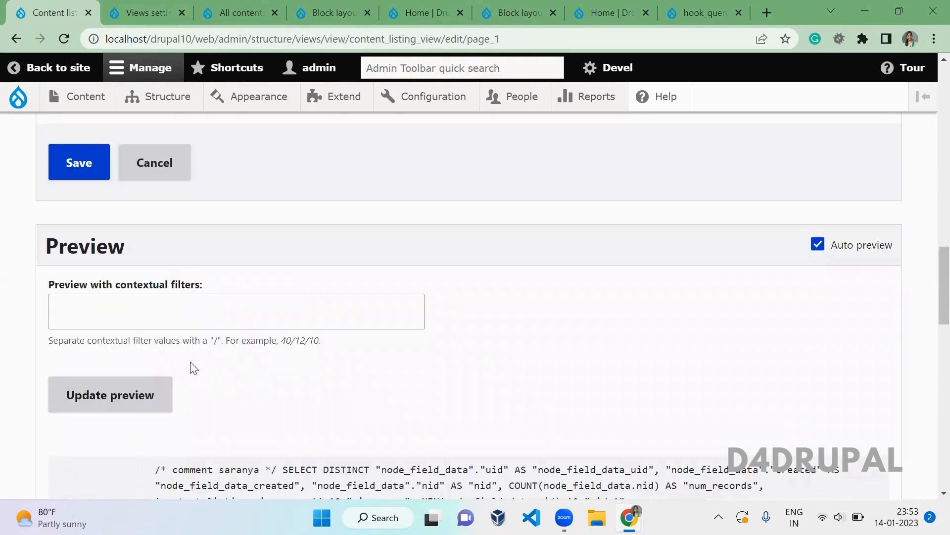
click(162, 398)
scroll(275, 391, down, 8)
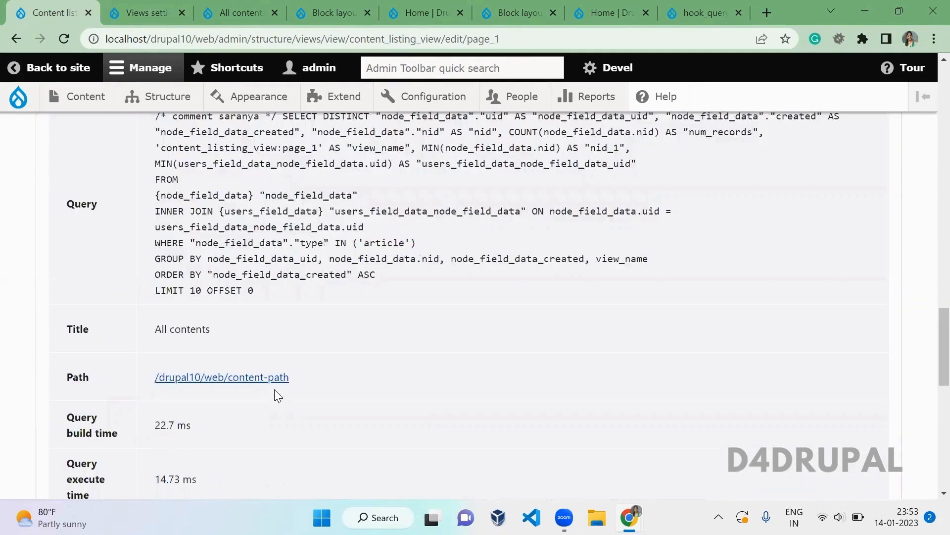
scroll(274, 389, up, 8)
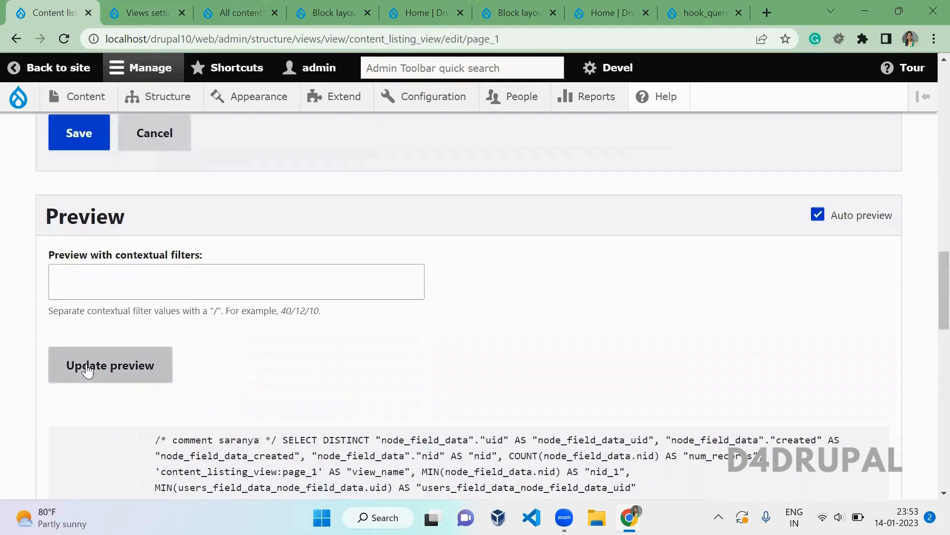
click(87, 369)
- Scroll to and highlight the other queries run during view rendering
scroll(303, 369, down, 4)
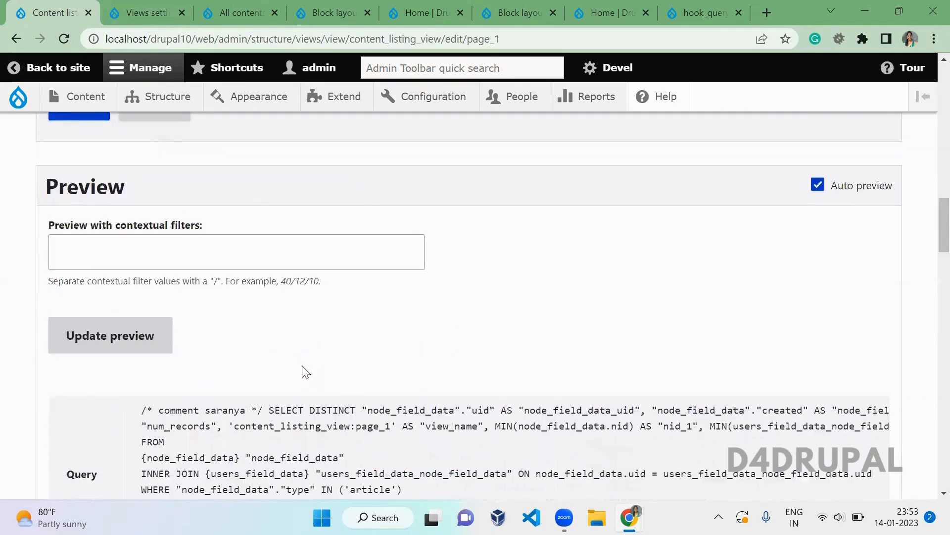
scroll(303, 366, down, 2)
scroll(218, 327, down, 1)
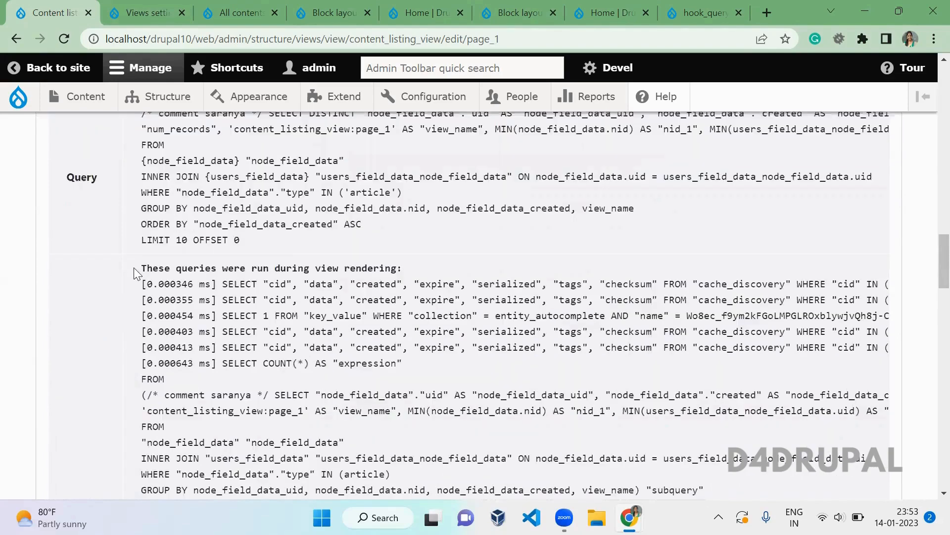
drag(139, 270, 443, 431)
drag(446, 468, 455, 495)
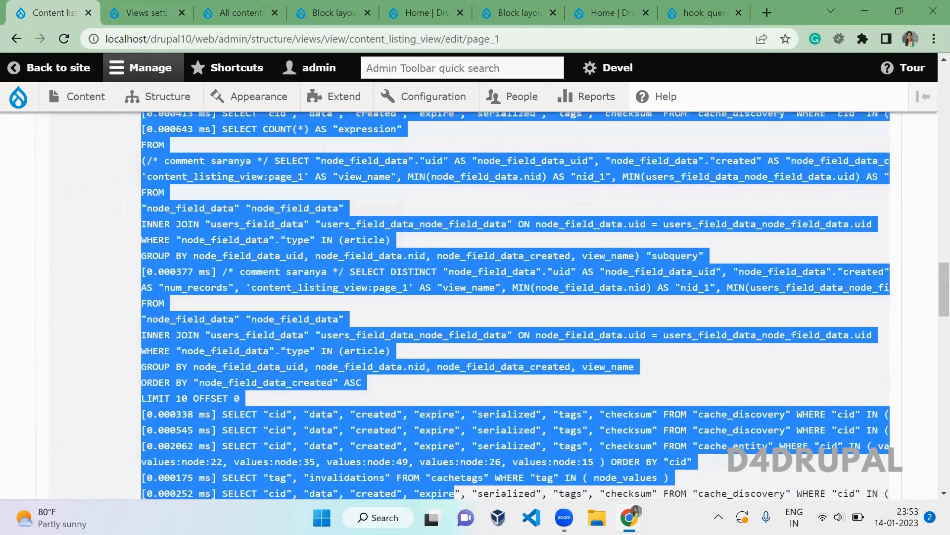
drag(424, 416, 239, 490)
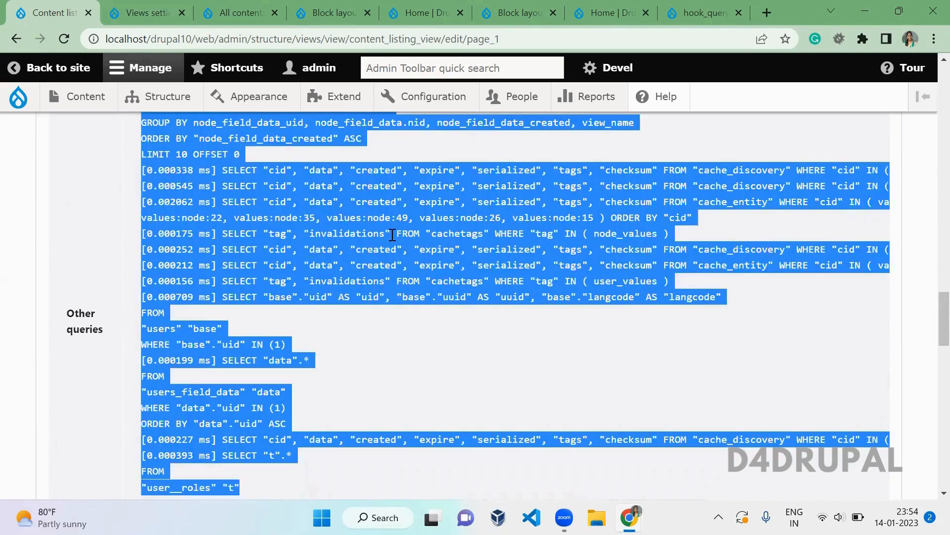
drag(393, 235, 391, 235)
click(148, 12)
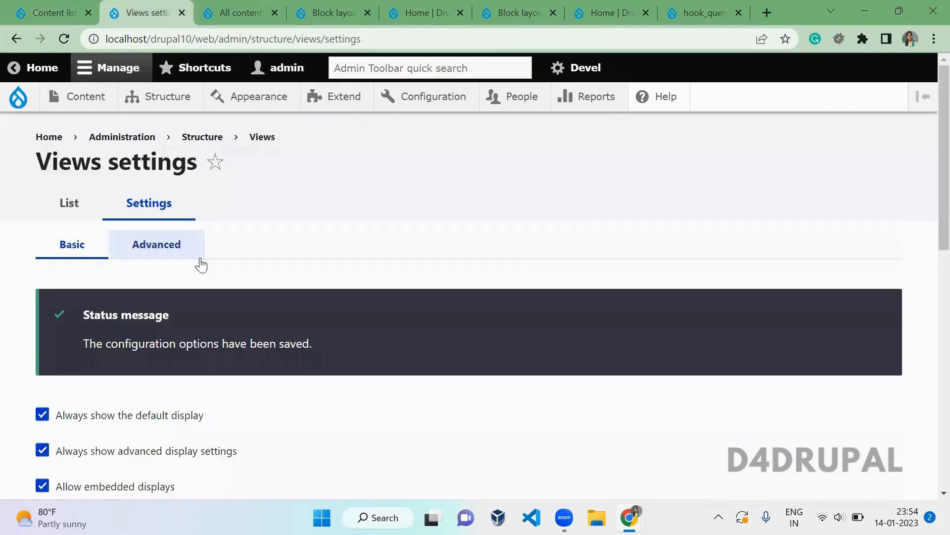
- Open the Advanced Views settings and inspect the Views signature debugging option
click(161, 246)
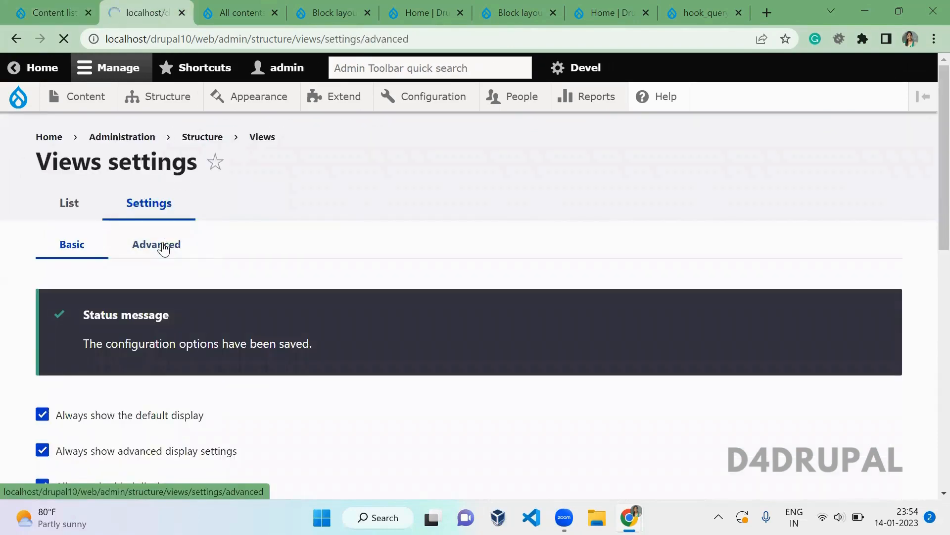
scroll(164, 245, down, 2)
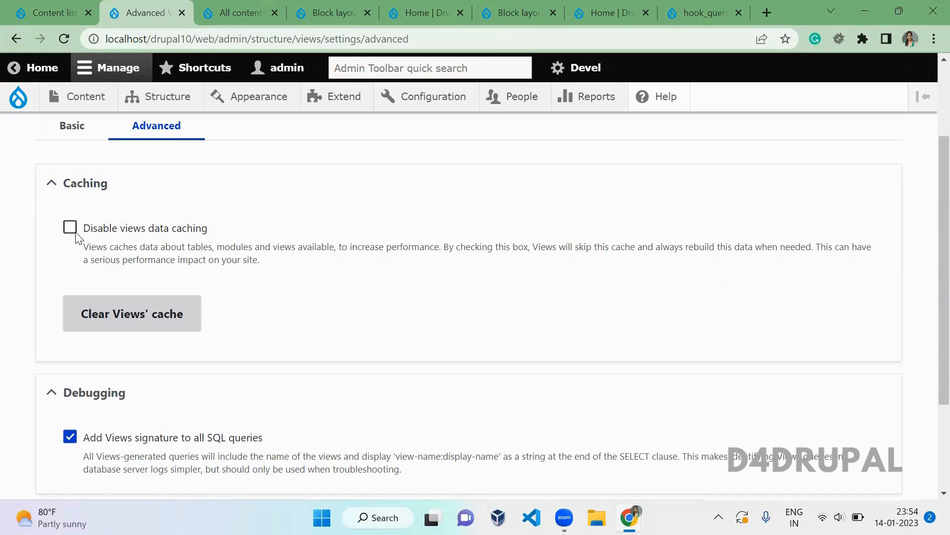
scroll(76, 237, down, 3)
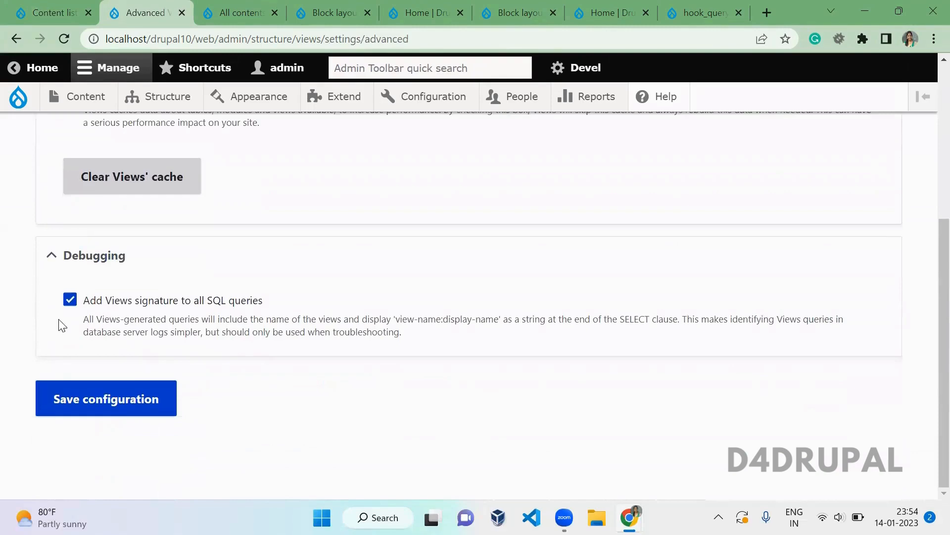
drag(128, 301, 266, 303)
click(266, 303)
click(46, 9)
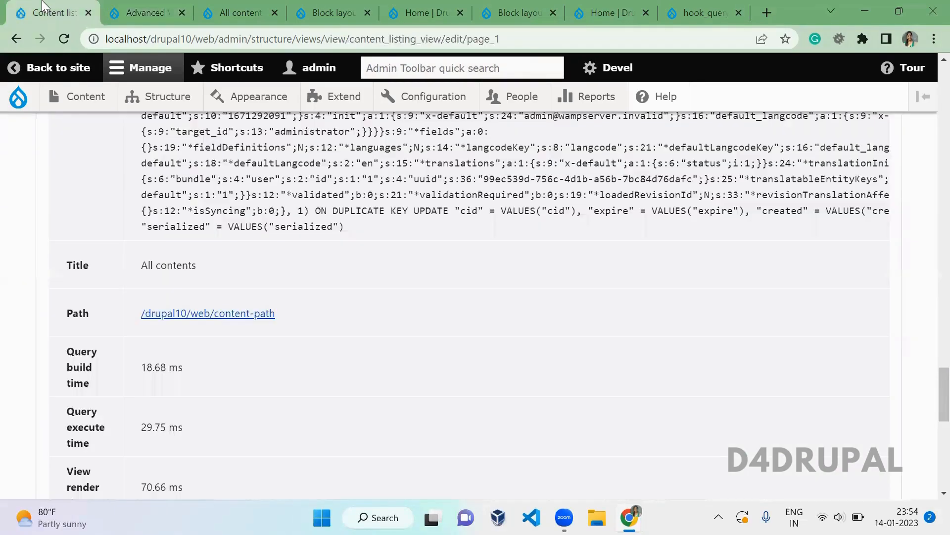
scroll(240, 182, up, 8)
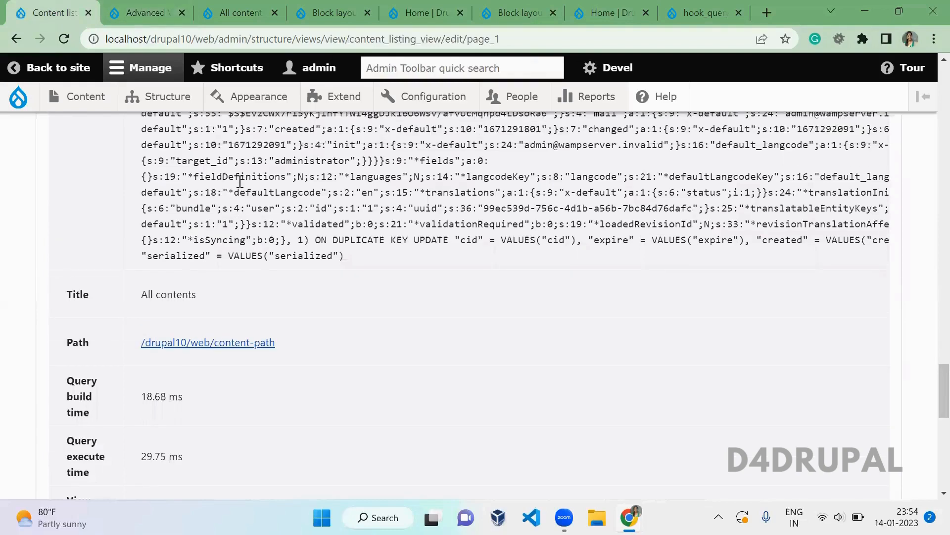
scroll(240, 182, up, 5)
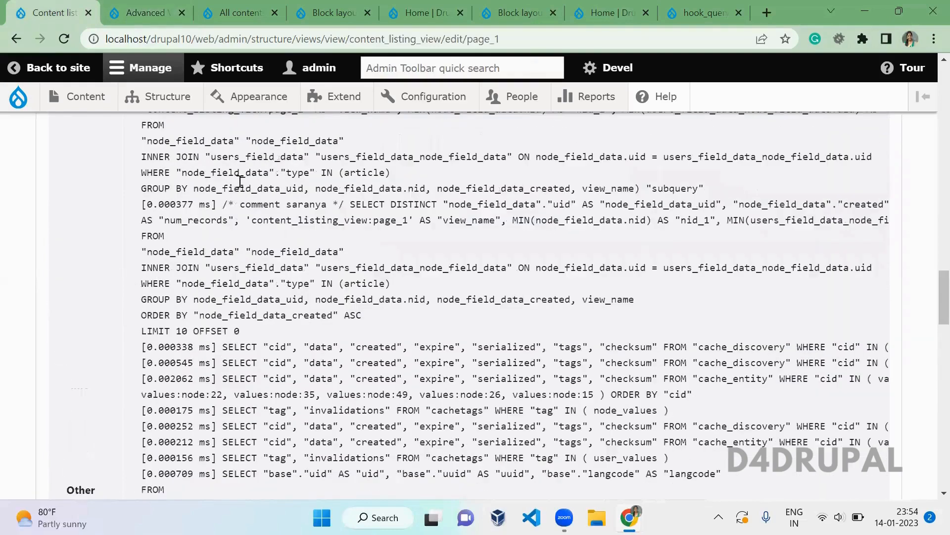
scroll(240, 186, up, 10)
scroll(239, 186, down, 6)
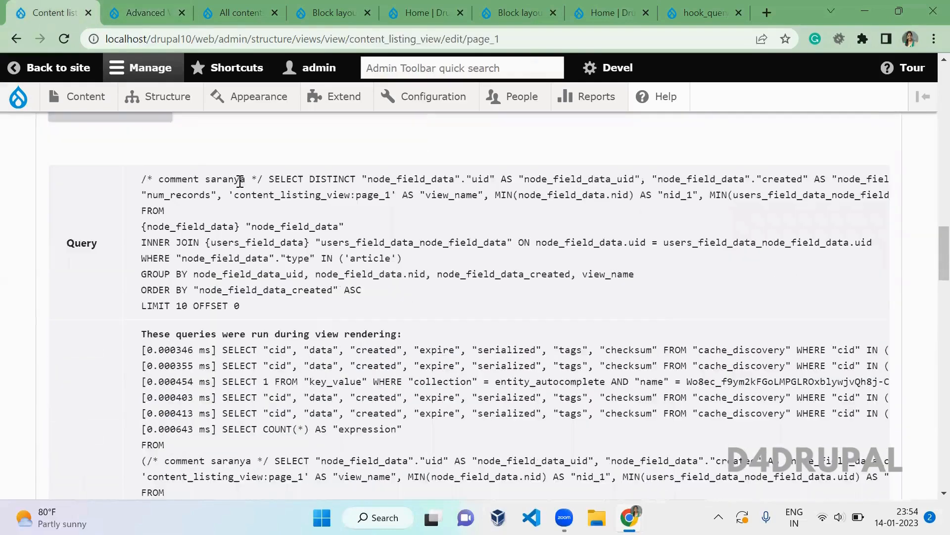
scroll(239, 182, down, 1)
drag(228, 154, 488, 154)
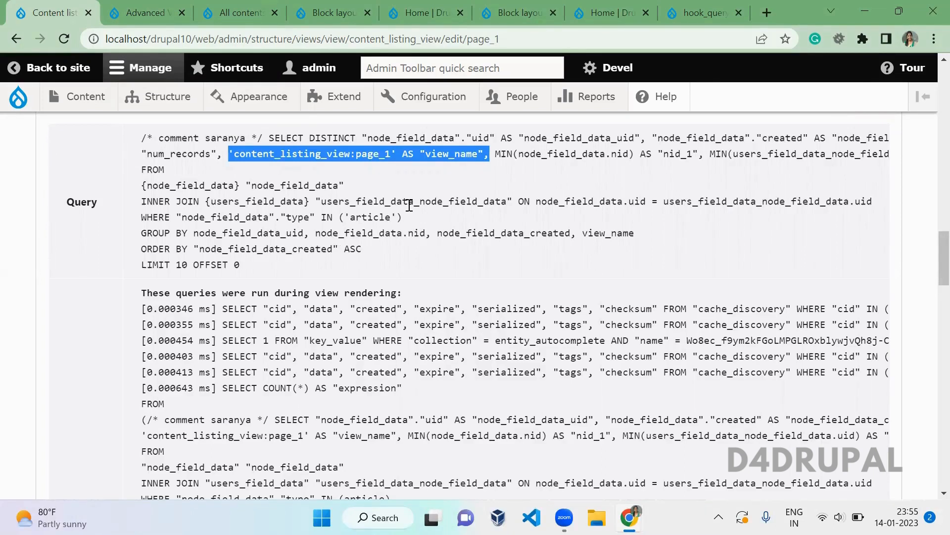
double_click(296, 154)
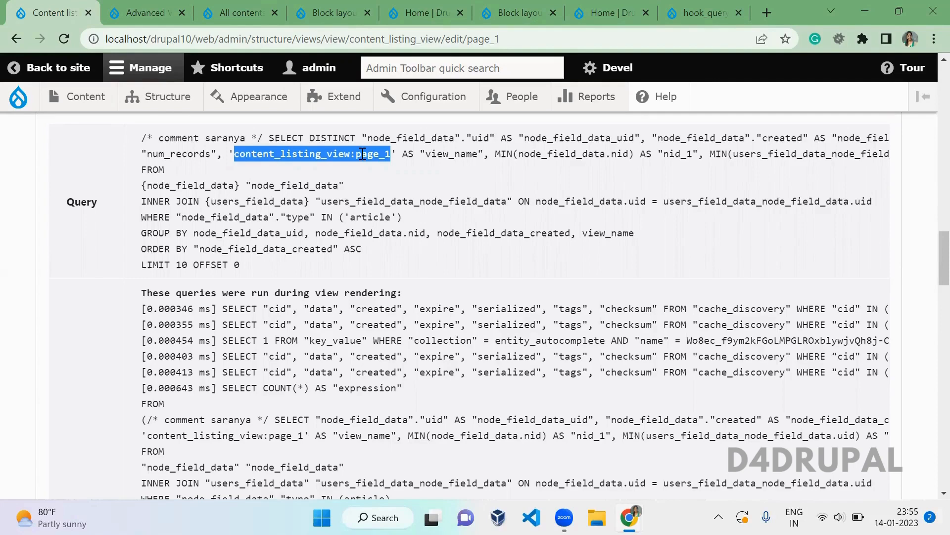
- Uncheck 'Add Views signature to all SQL queries' in the Advanced Views settings and save the configuration
click(141, 11)
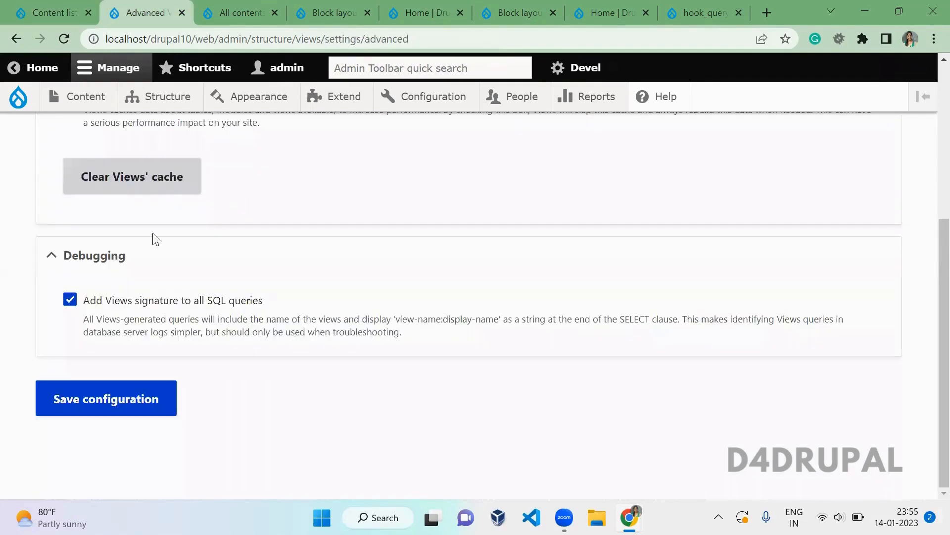
click(99, 301)
click(129, 400)
- Update the content listing view's live preview and check that its SQL query lacks the view name
click(97, 7)
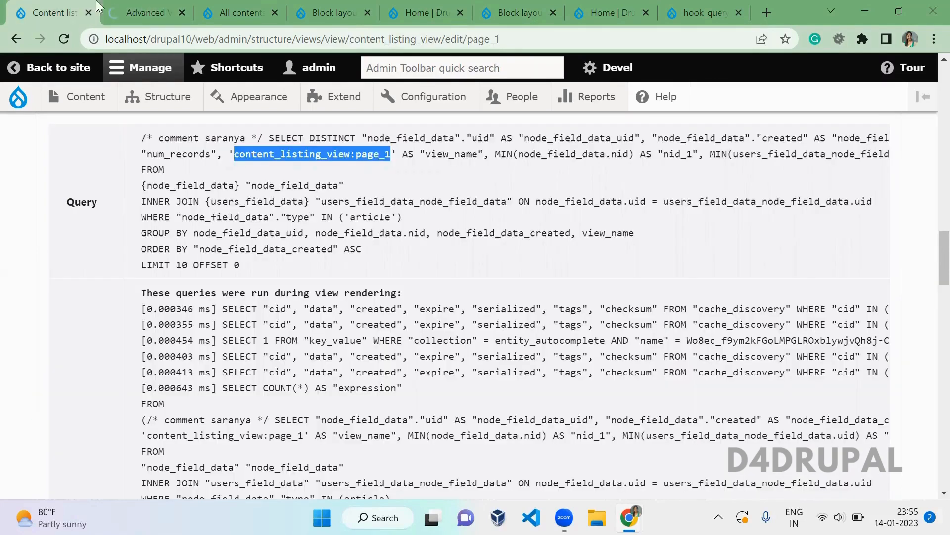
scroll(289, 166, up, 2)
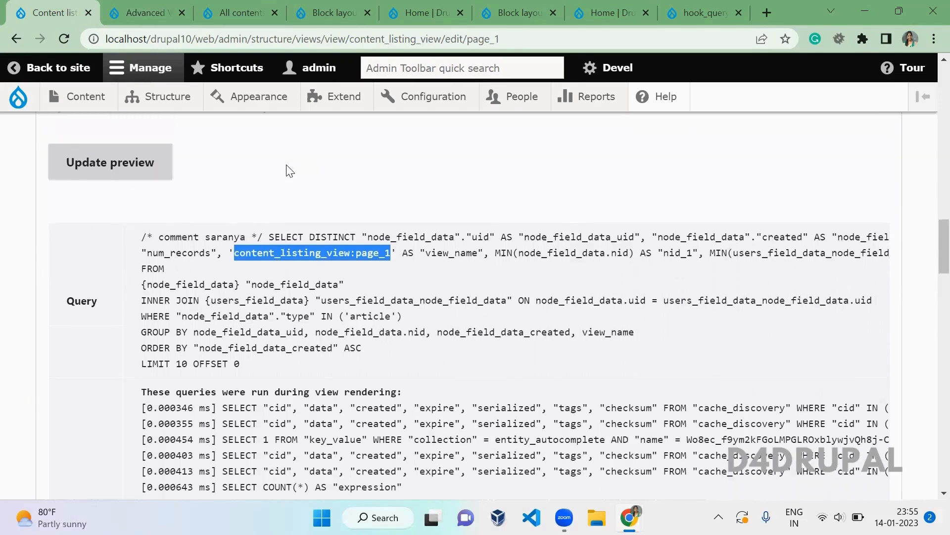
scroll(289, 171, up, 1)
click(144, 194)
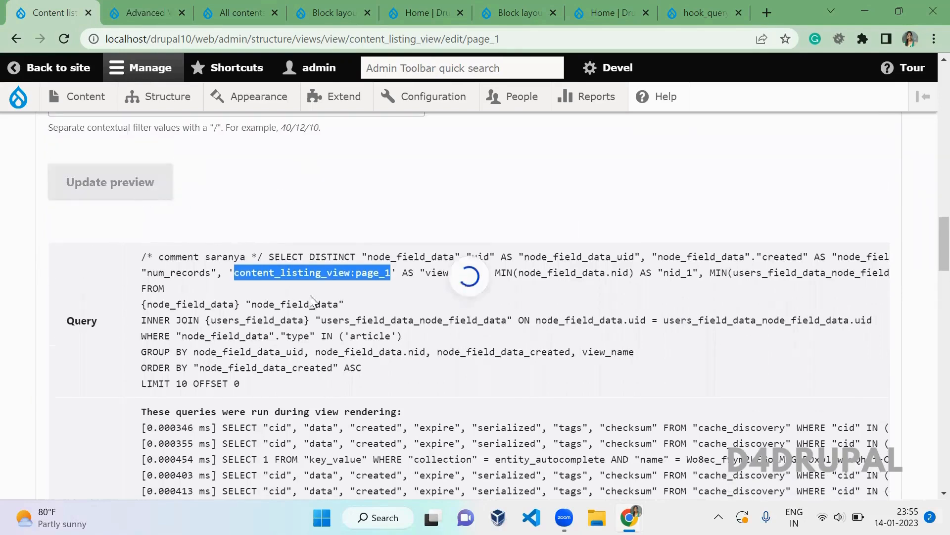
drag(231, 256, 438, 285)
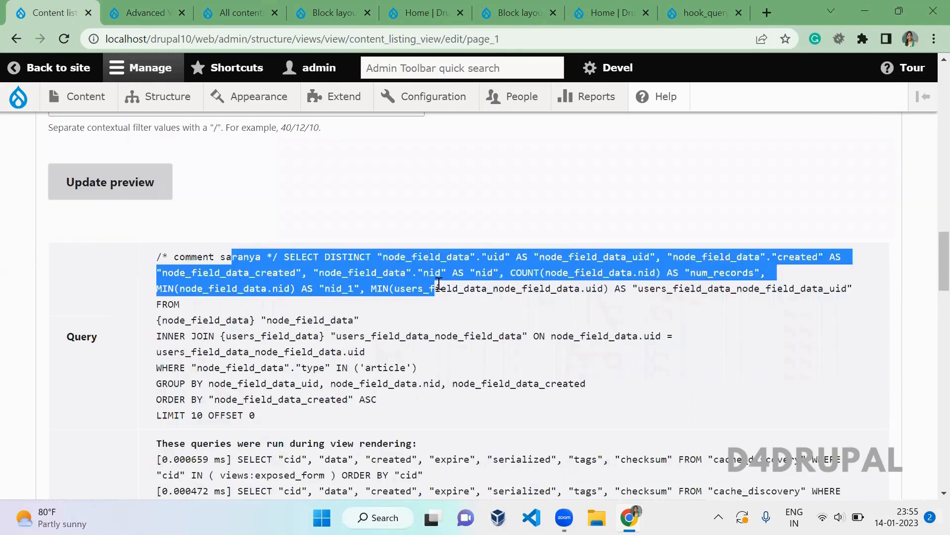
click(417, 299)
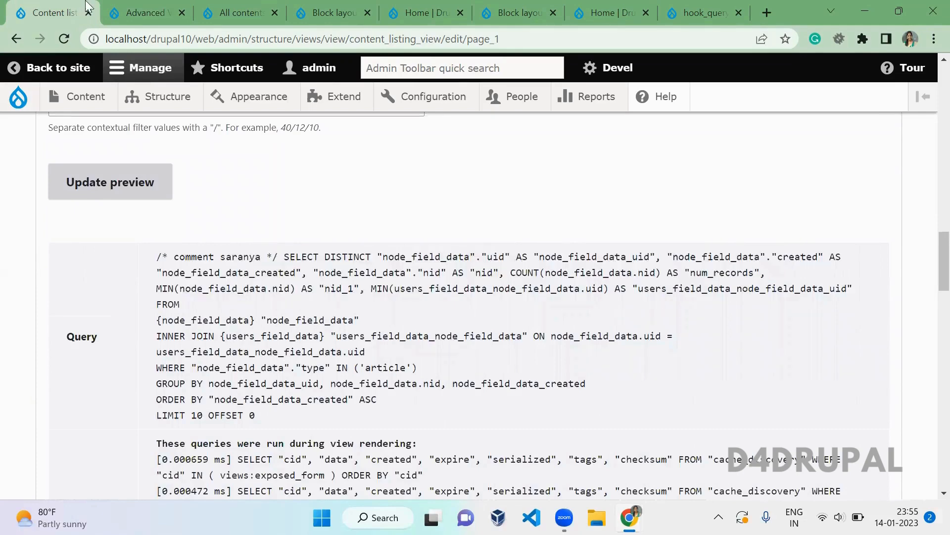
- Reorder the browser tabs to bring the Advanced Views settings page back to the front
drag(84, 14, 177, 15)
drag(61, 10, 114, 7)
scroll(927, 149, down, 5)
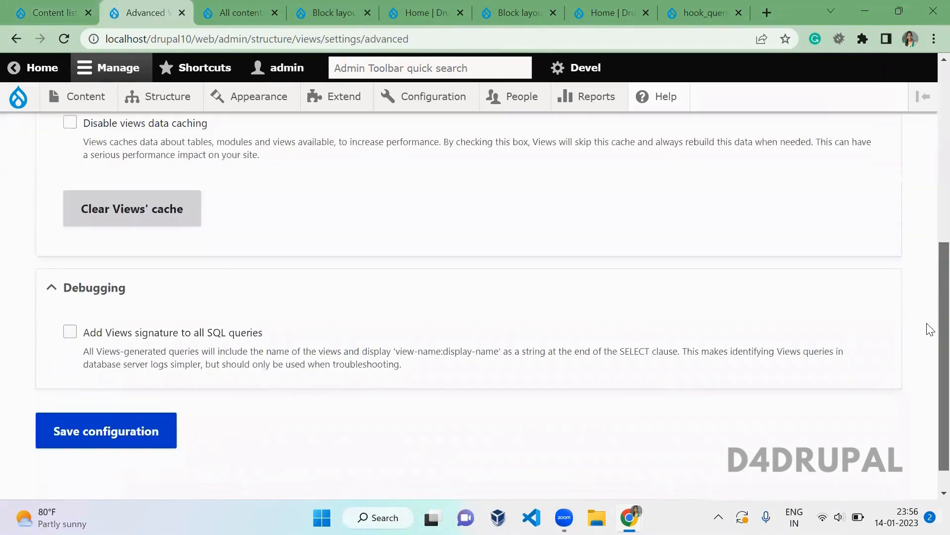
drag(927, 136, 927, 122)
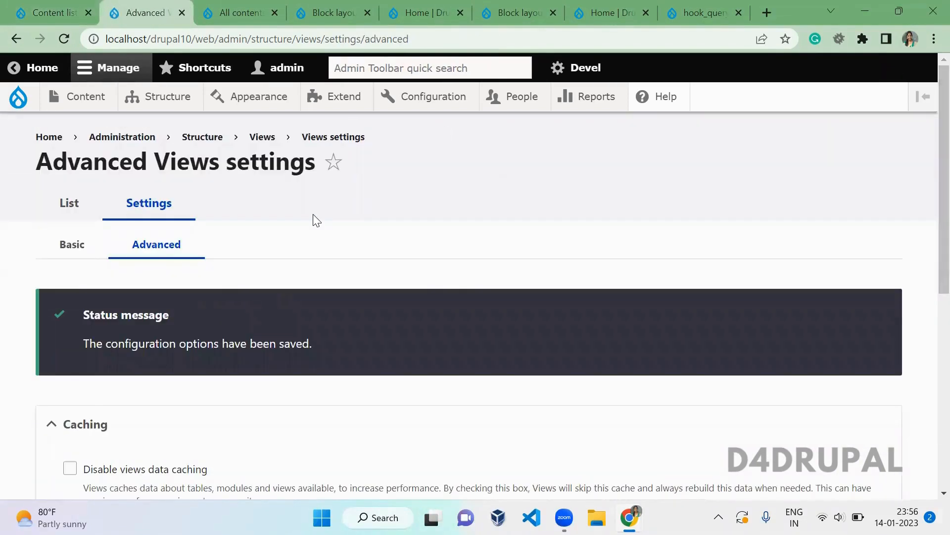